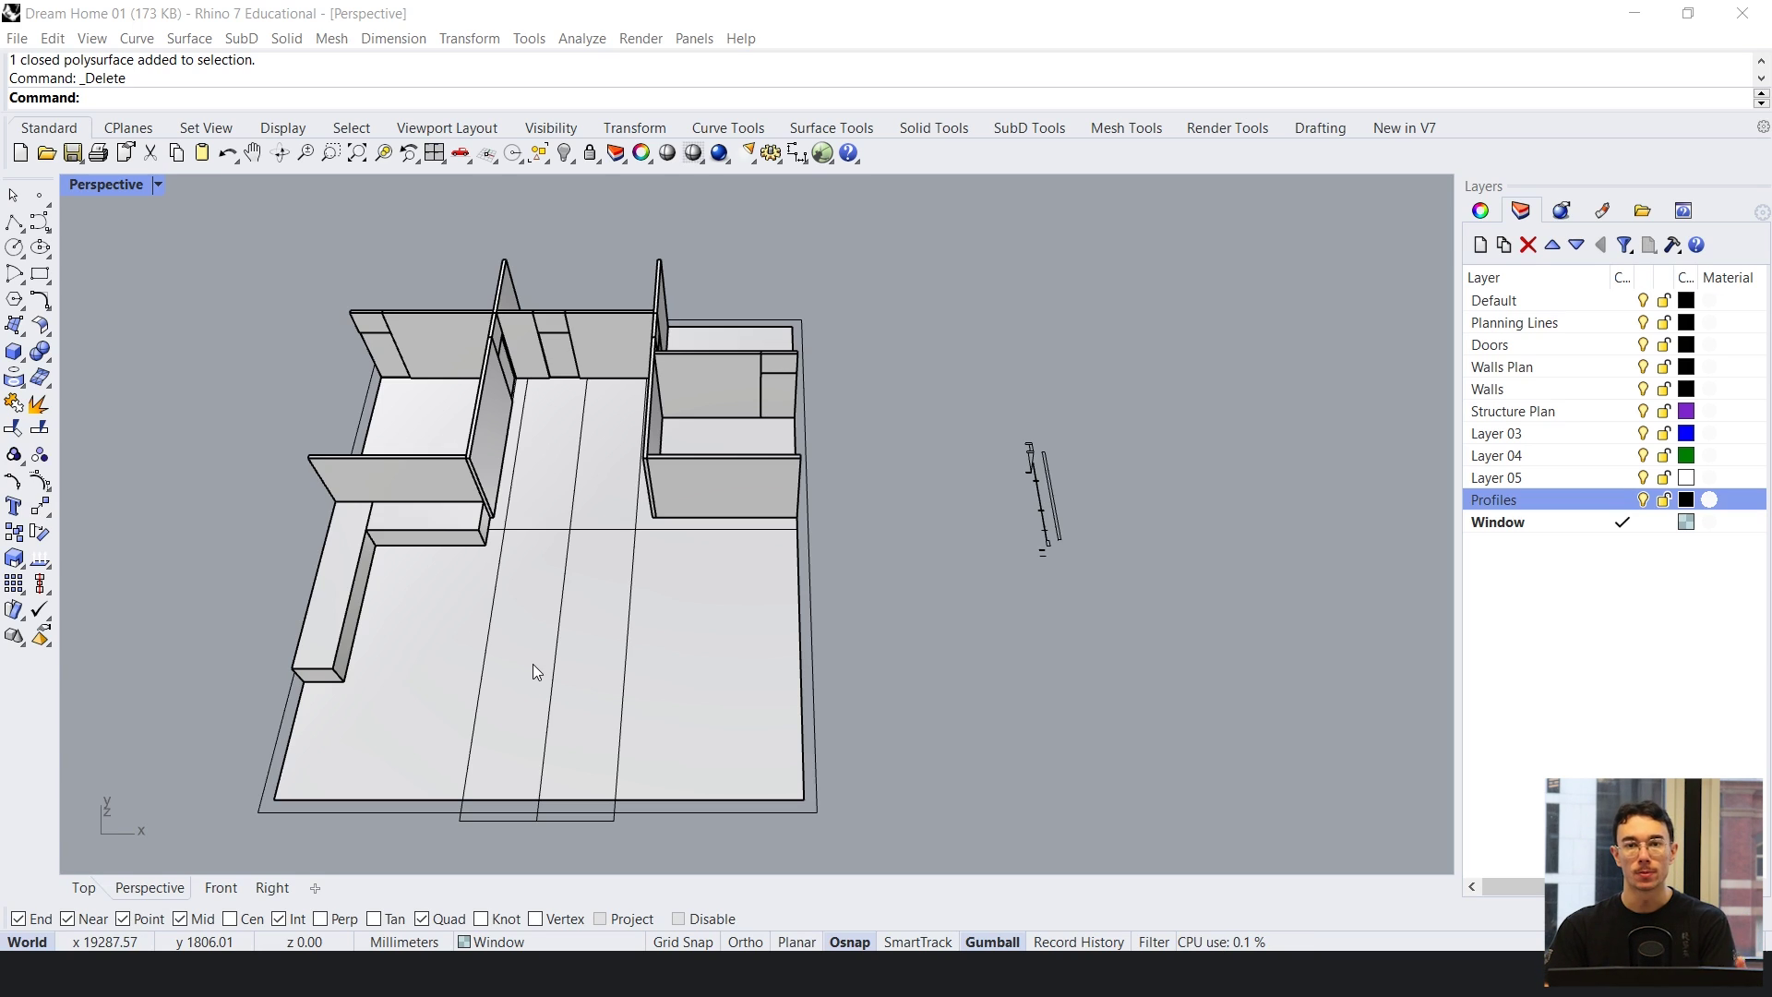
- Create a new layer named Facade and make it the current layer
right_drag(533, 663, 718, 445)
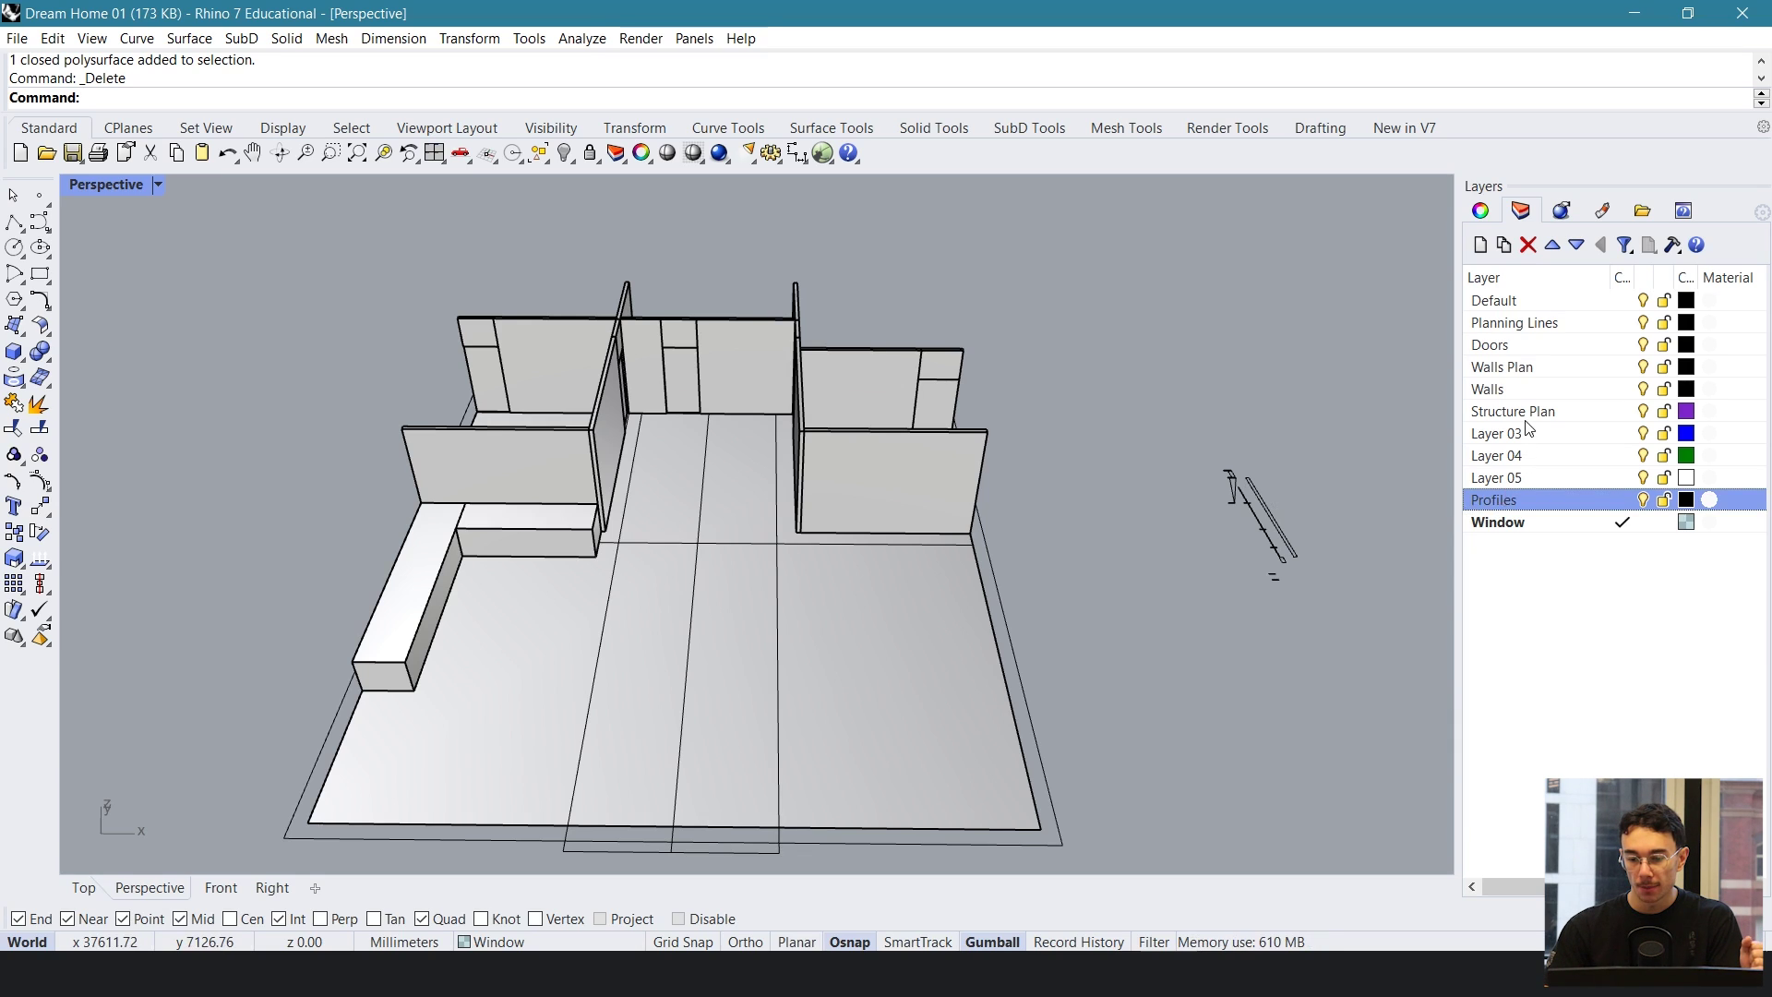
click(1480, 245)
text(Facade)
key(Return)
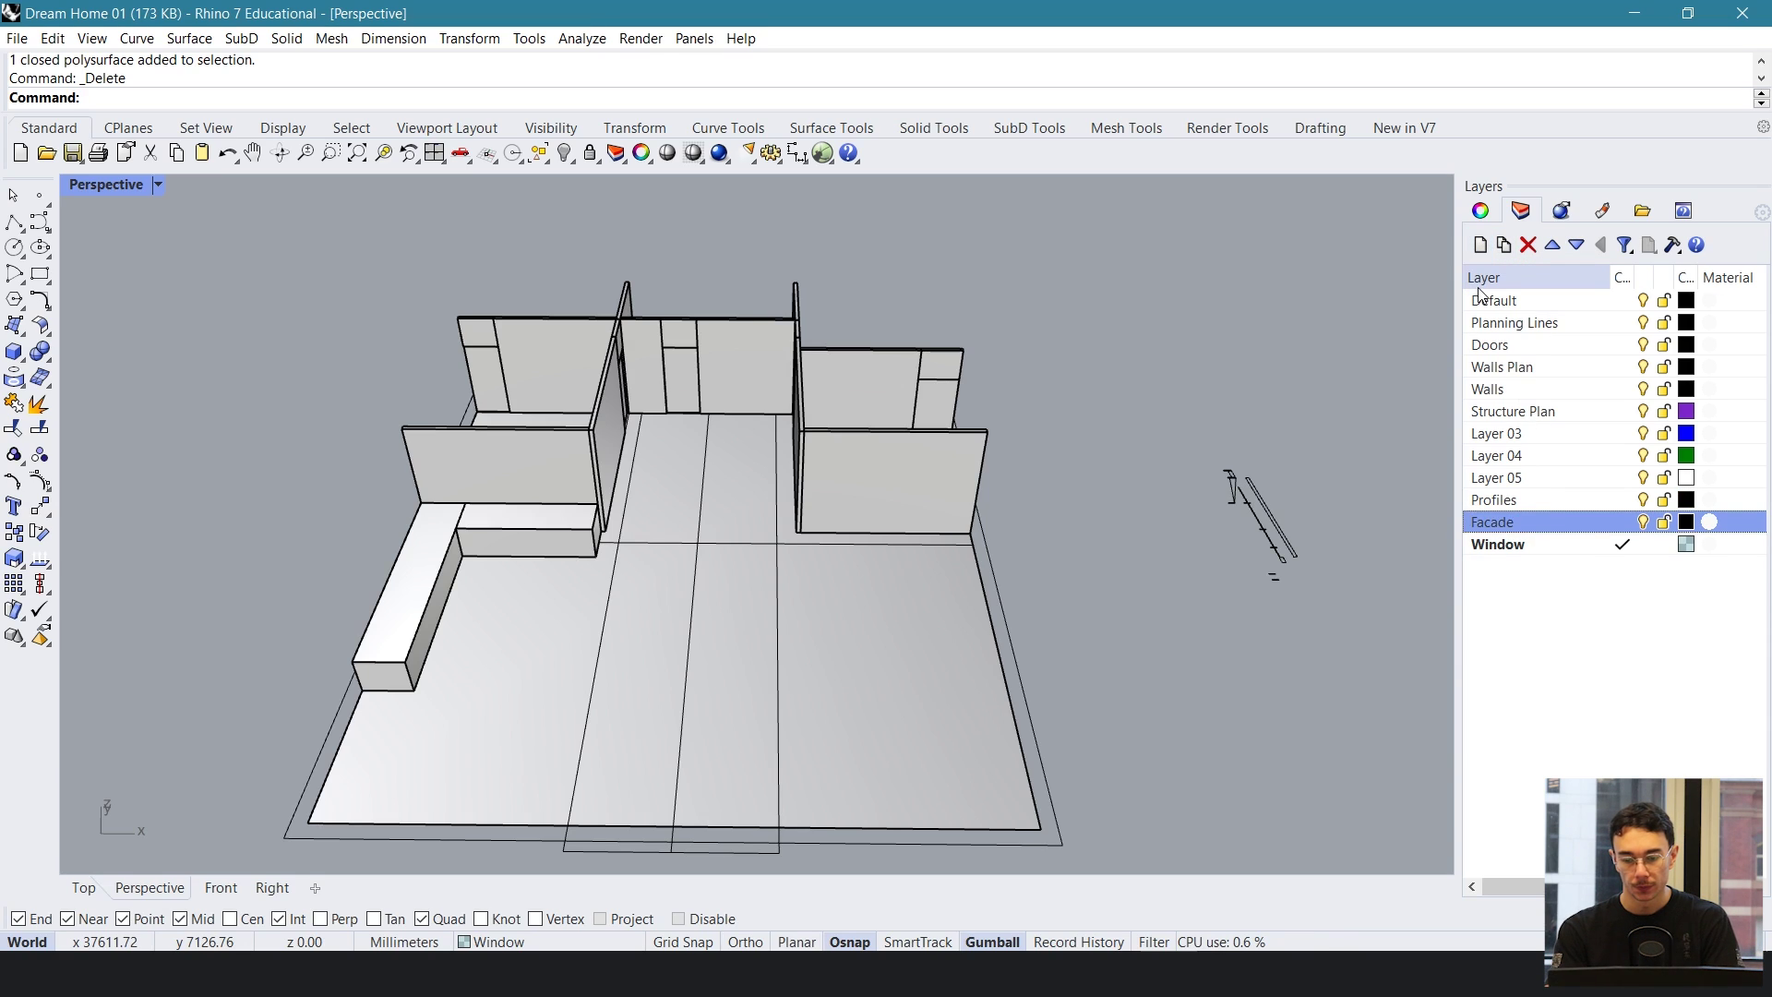
click(1621, 522)
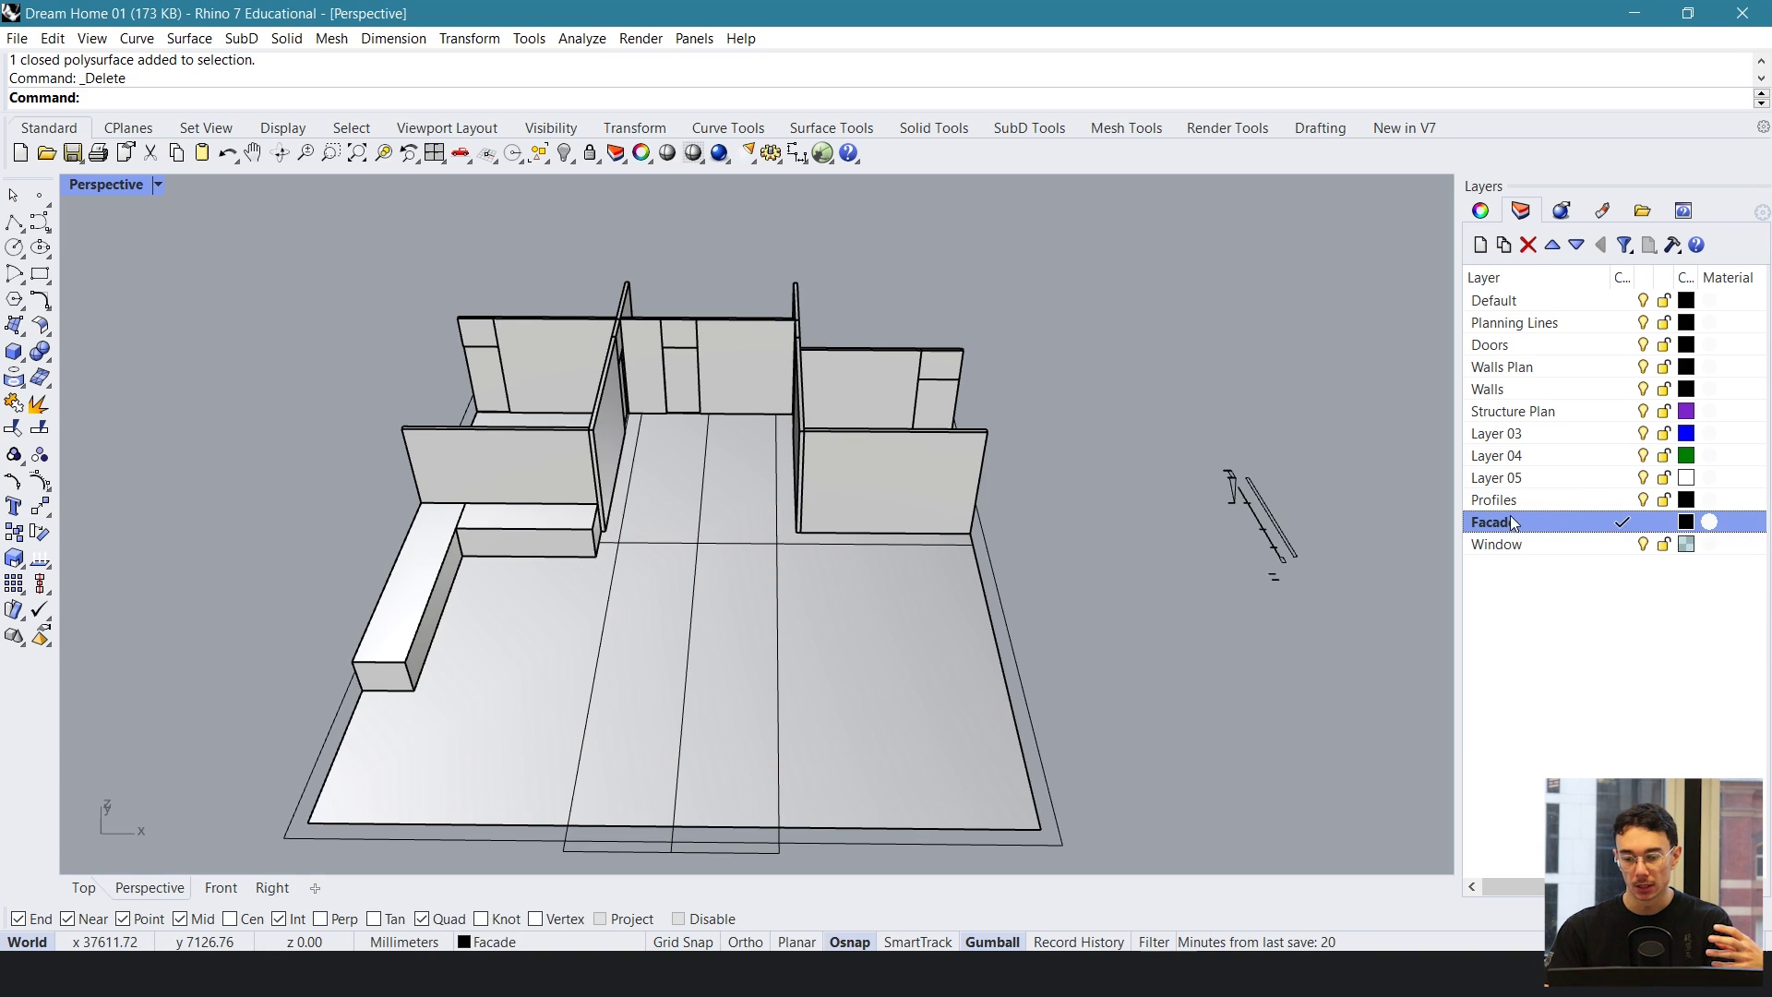
- In a maximized Top view, move all the window profile curves farther away from the house plan
double_click(89, 187)
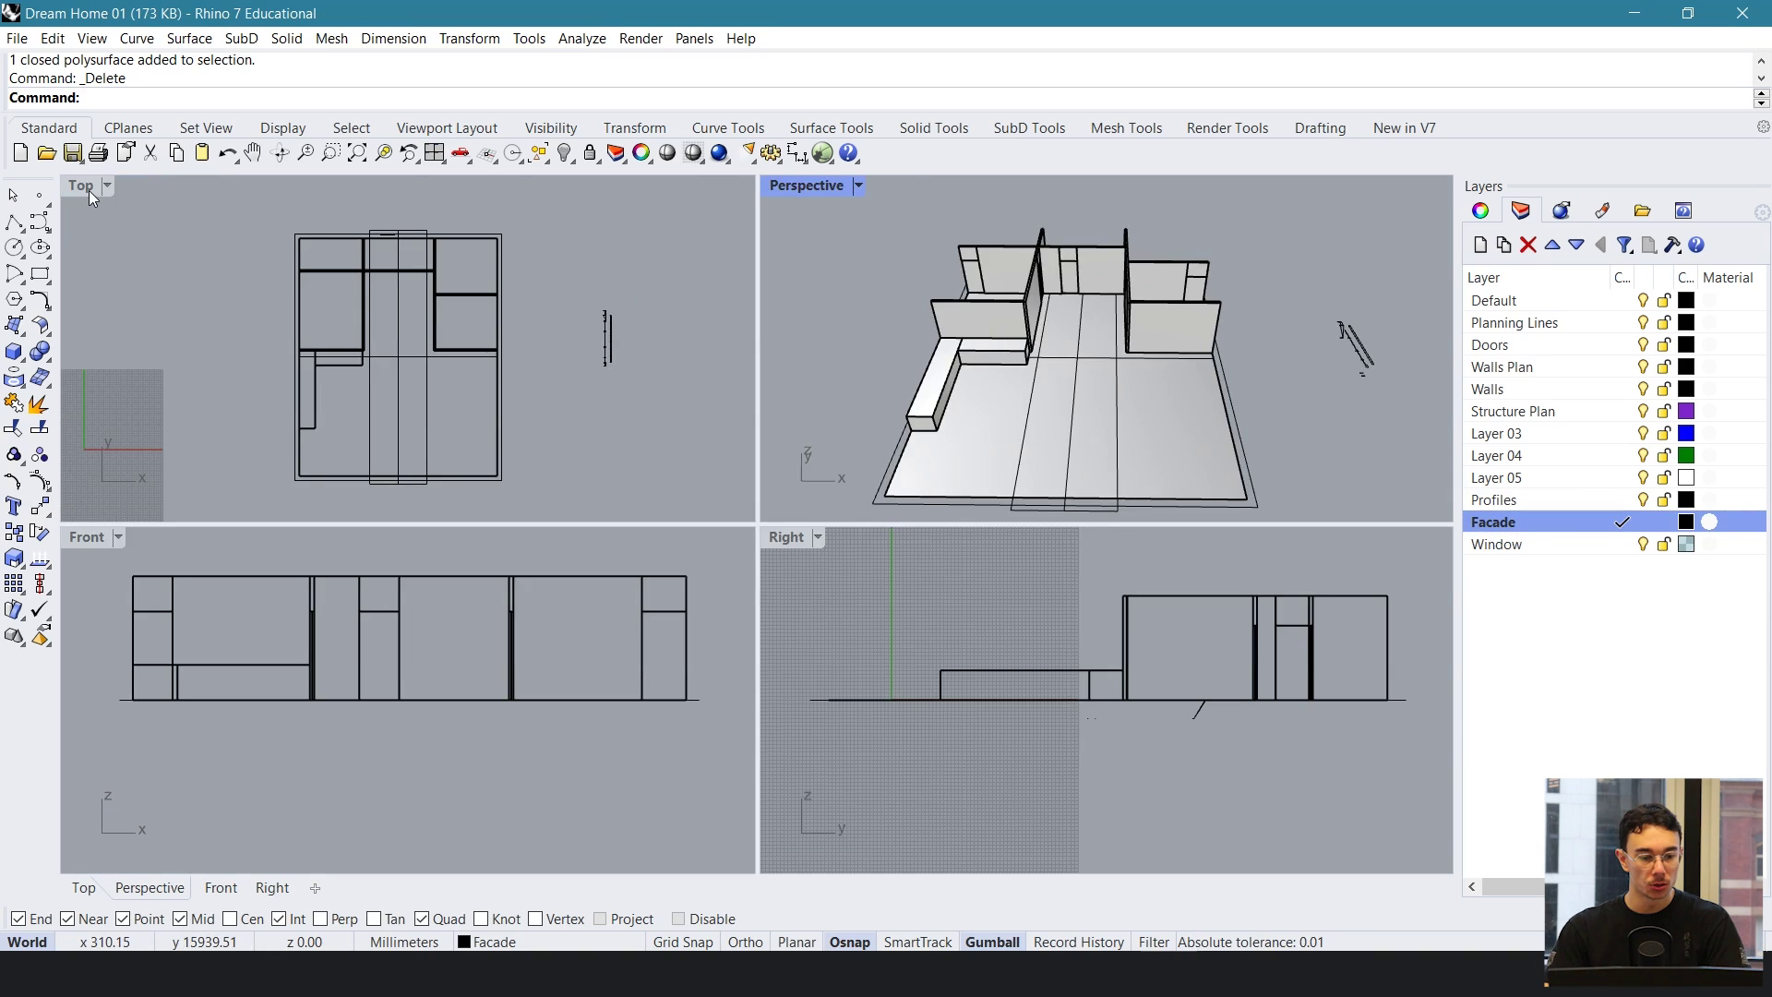
double_click(89, 187)
scroll(1021, 479, up, 6)
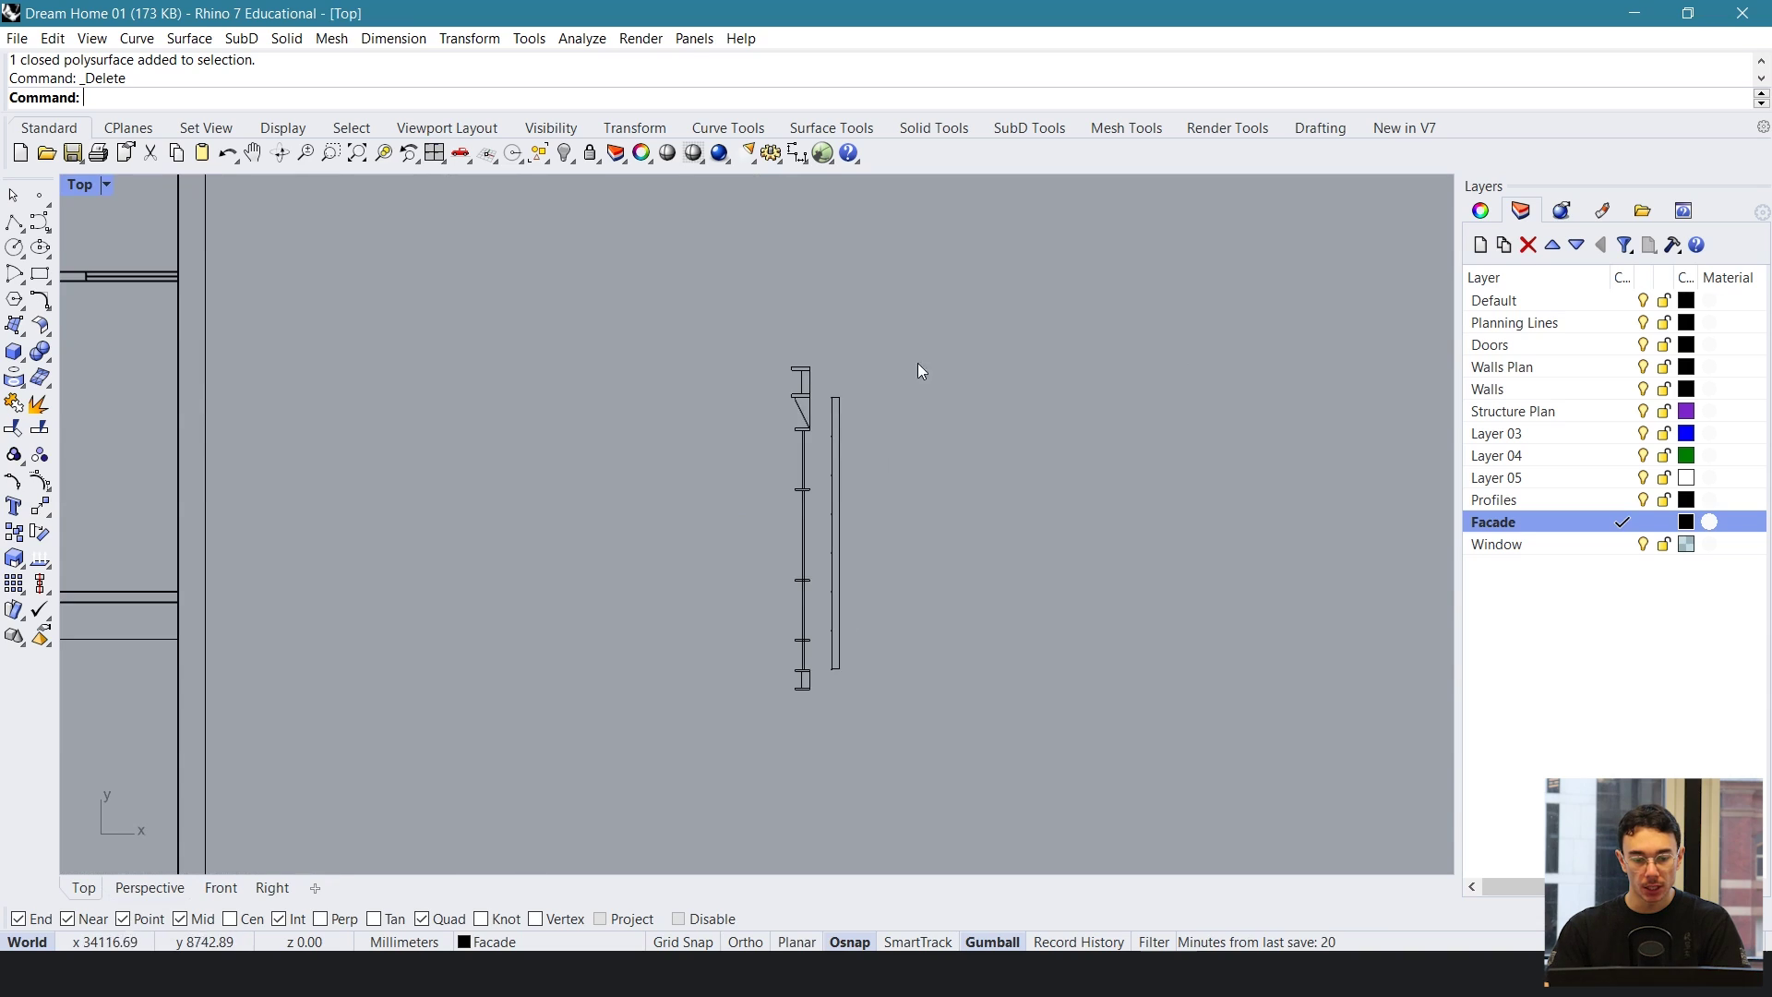
drag(922, 371, 822, 703)
drag(886, 544, 946, 541)
click(678, 438)
drag(1204, 239, 656, 773)
scroll(854, 529, up, 2)
scroll(865, 534, down, 7)
right_drag(777, 532, 481, 518)
drag(621, 476, 905, 537)
drag(819, 369, 437, 639)
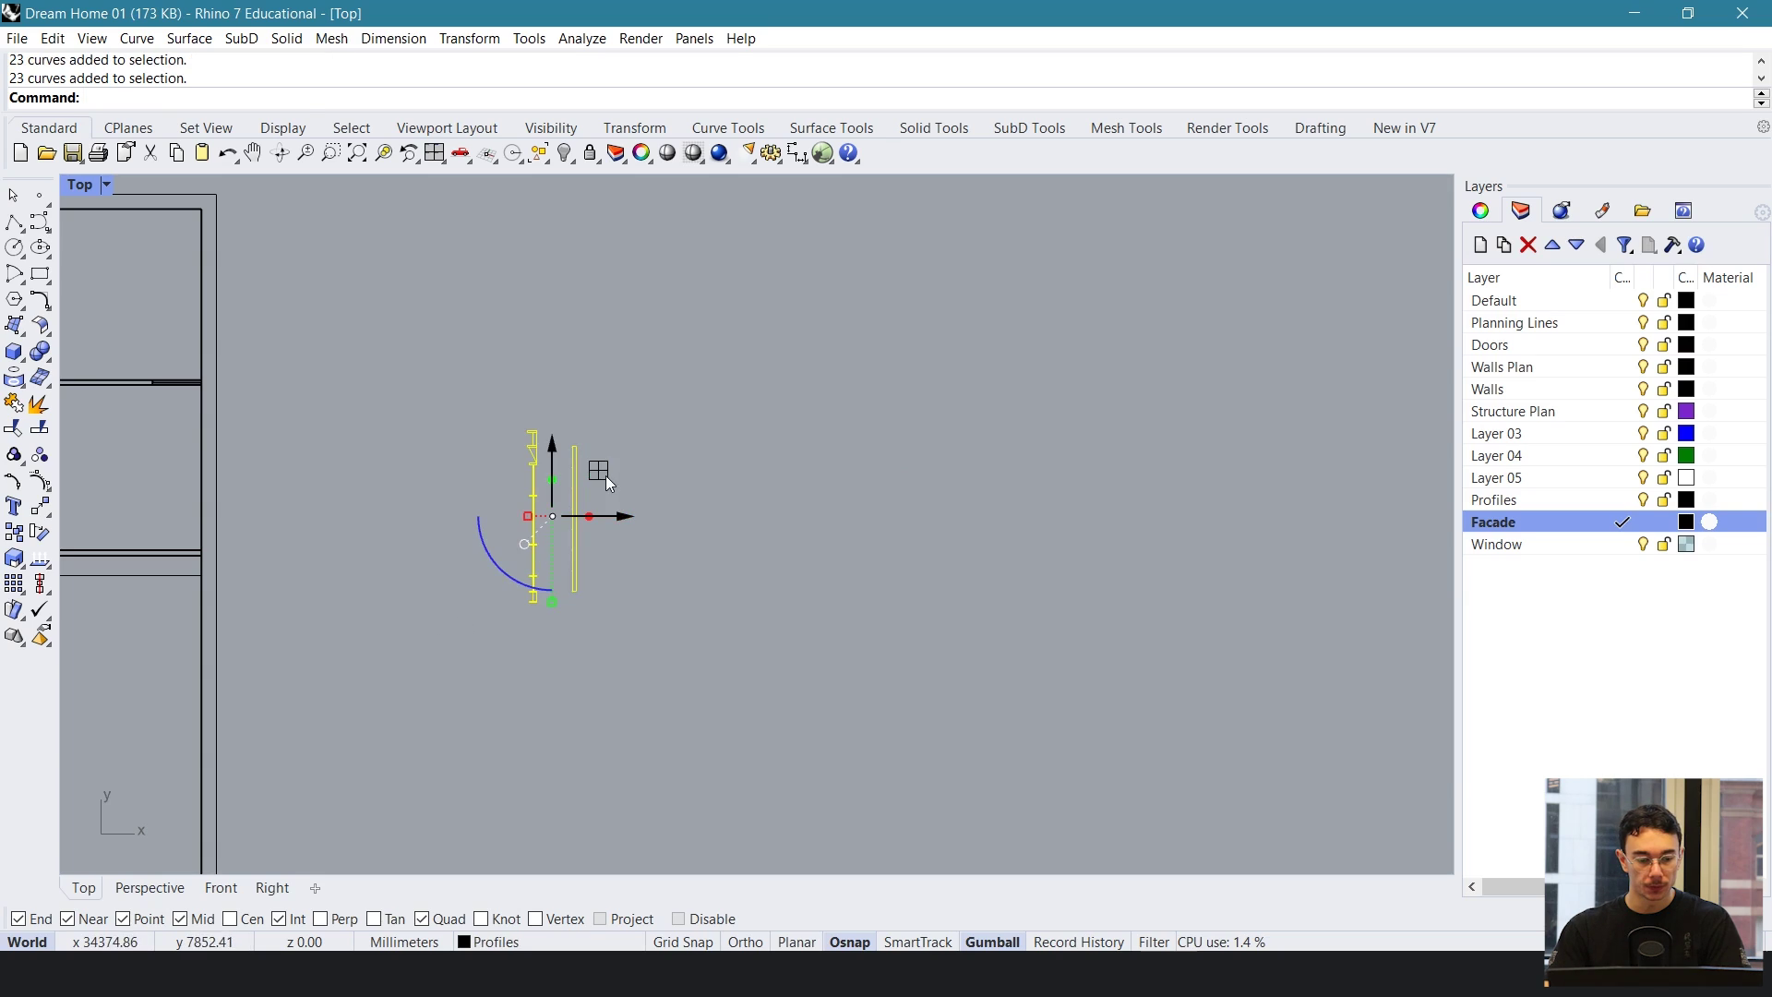
drag(605, 477, 927, 522)
click(913, 545)
- Draw a 500 by 2800 mm upright rectangle in the empty space beside the window profile curves
scroll(877, 568, up, 10)
right_drag(814, 611, 1178, 571)
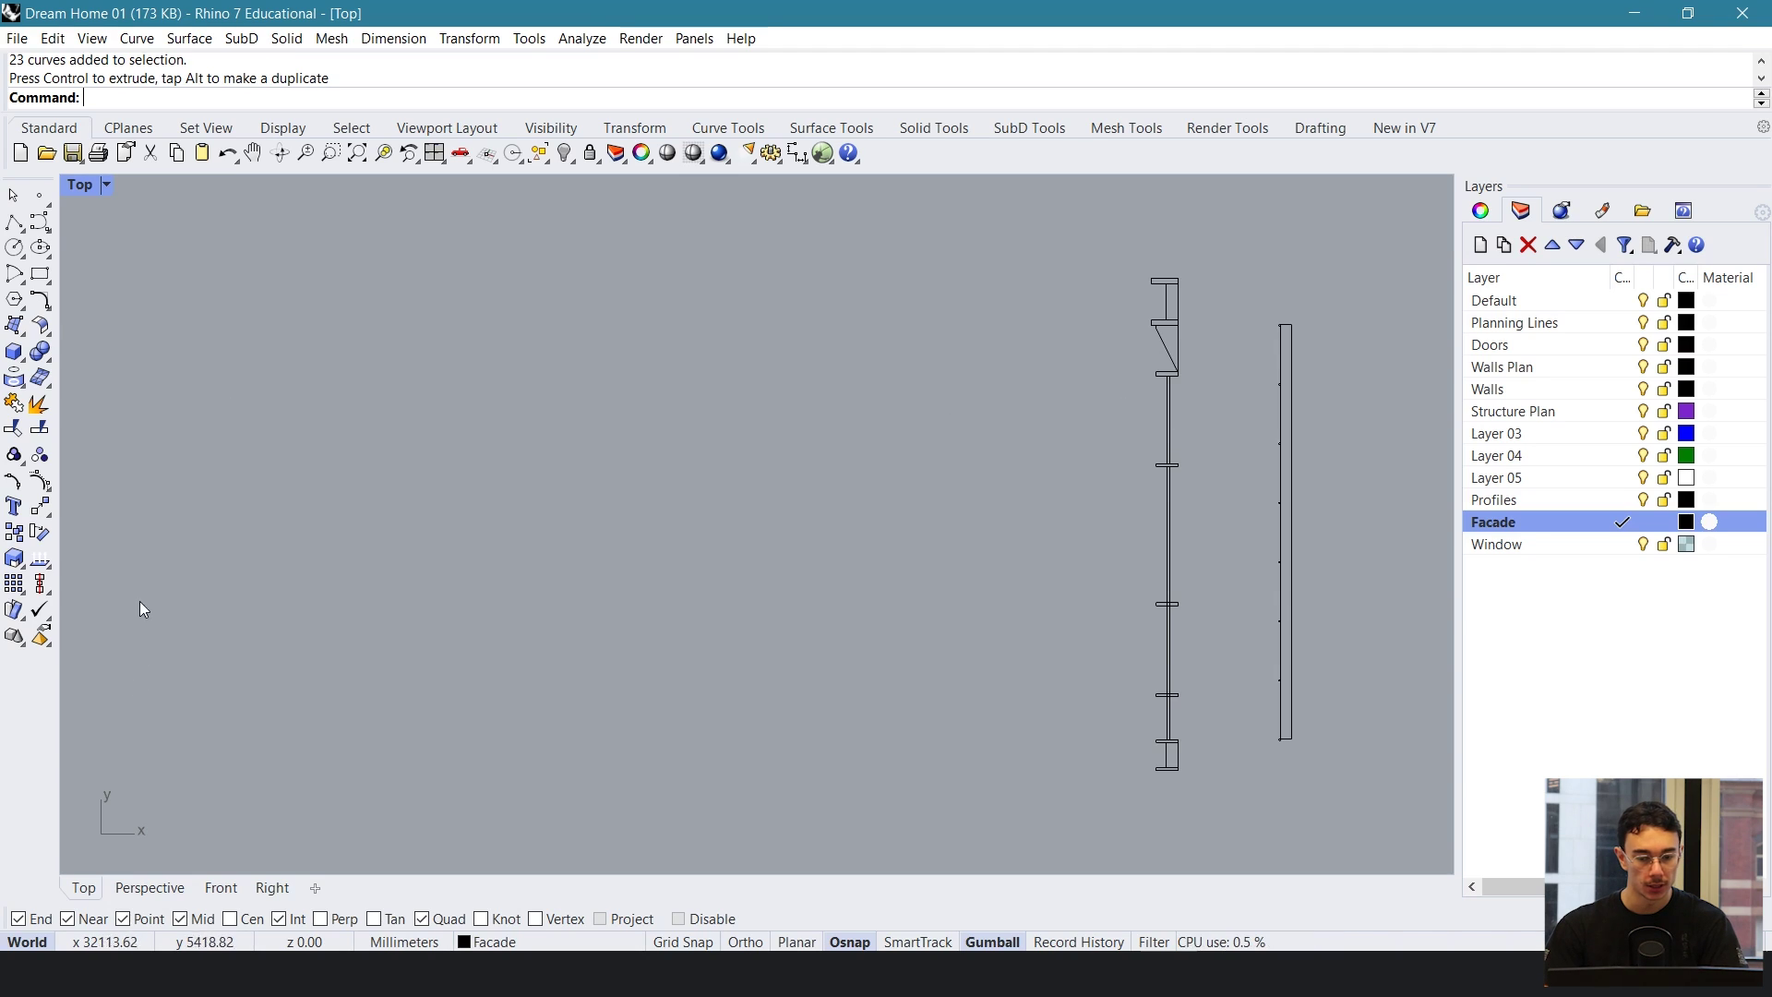
click(39, 274)
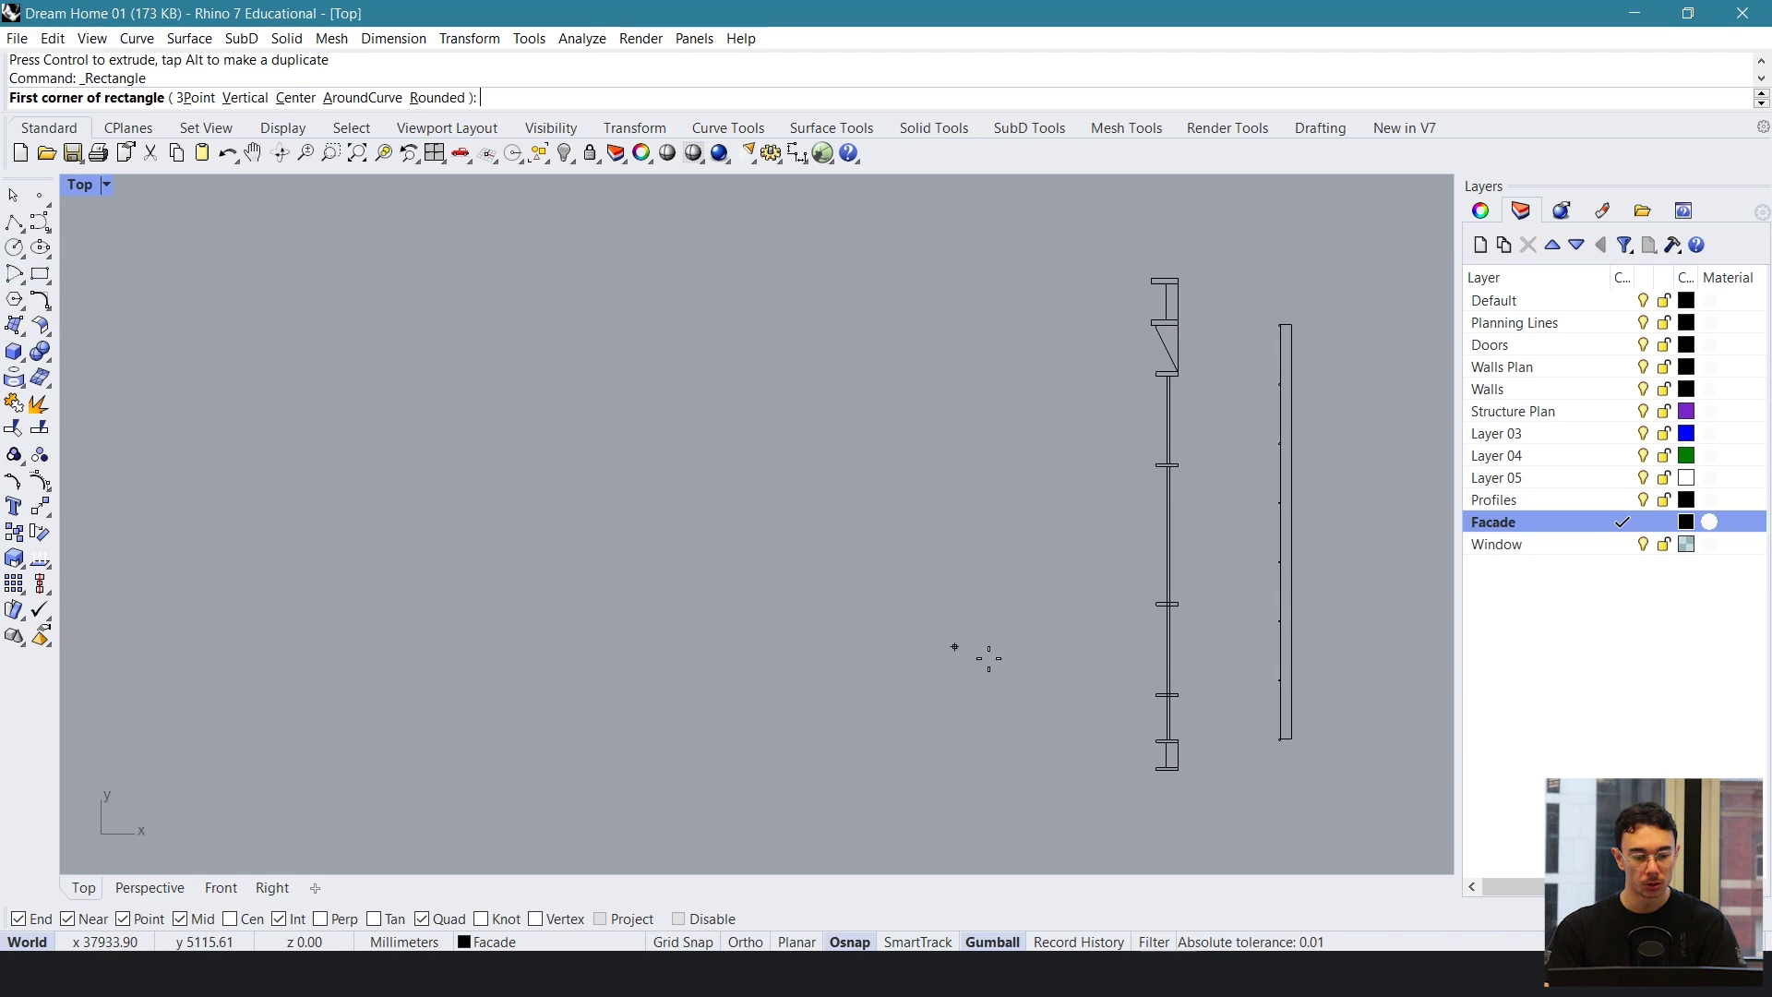
click(673, 758)
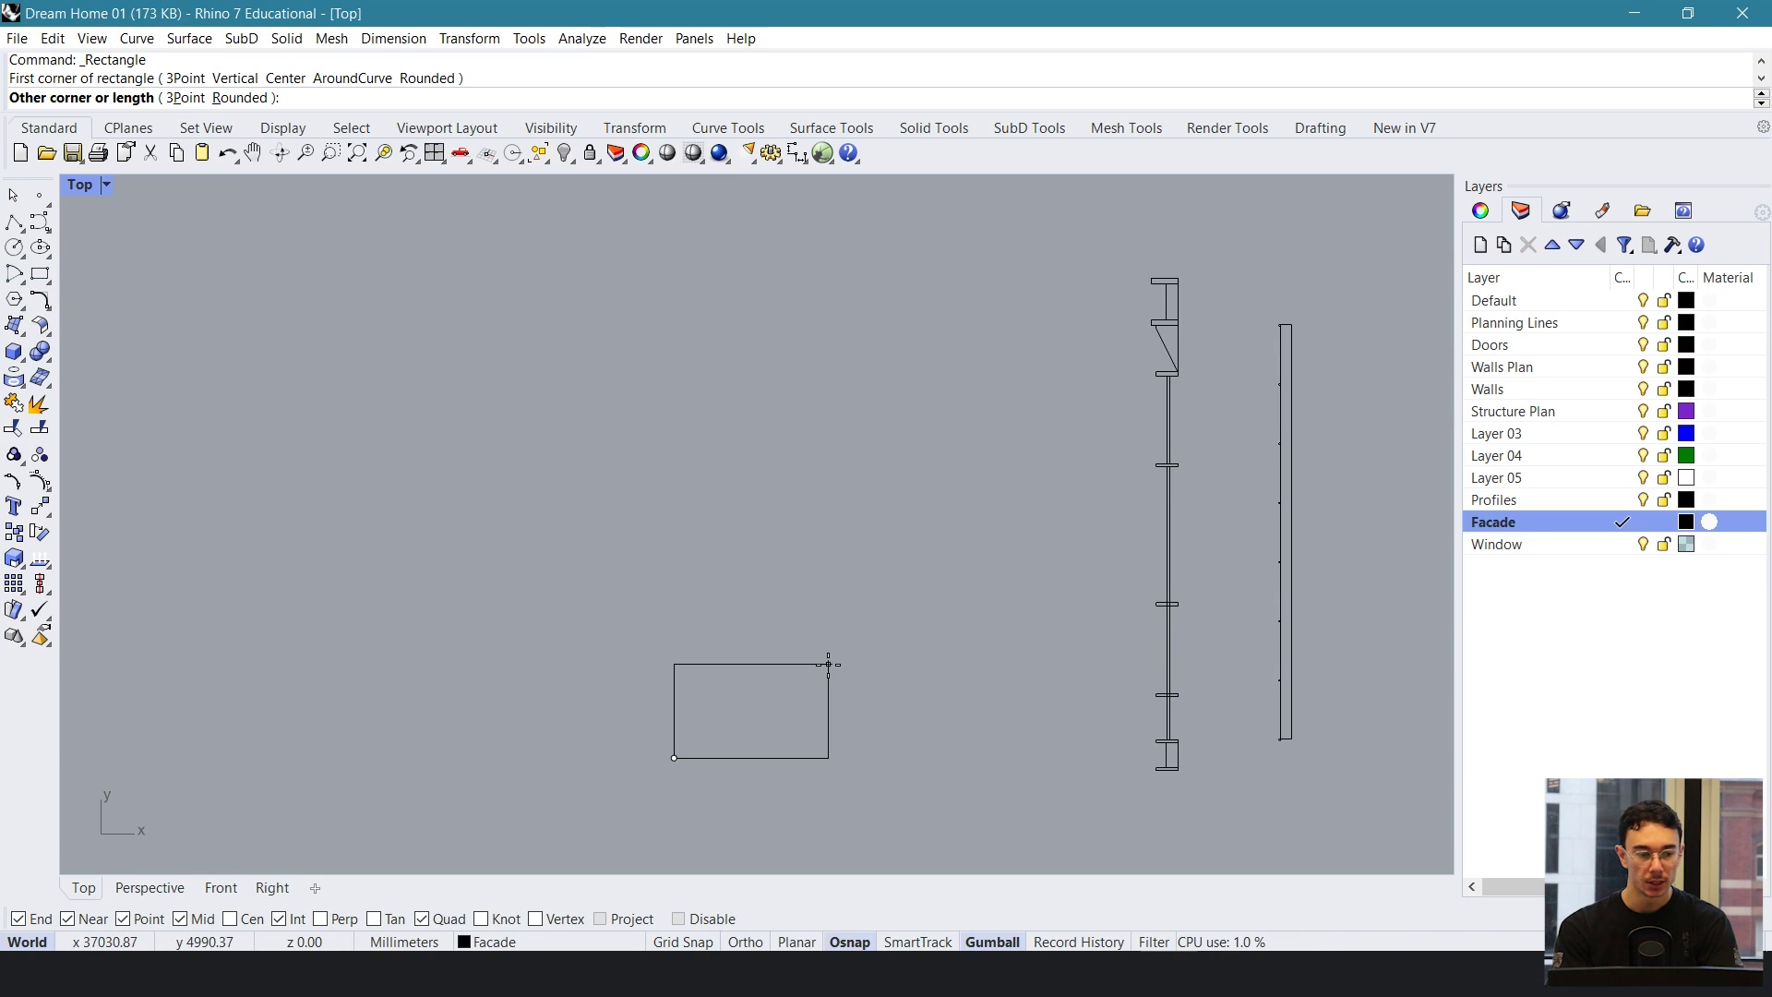
text(500)
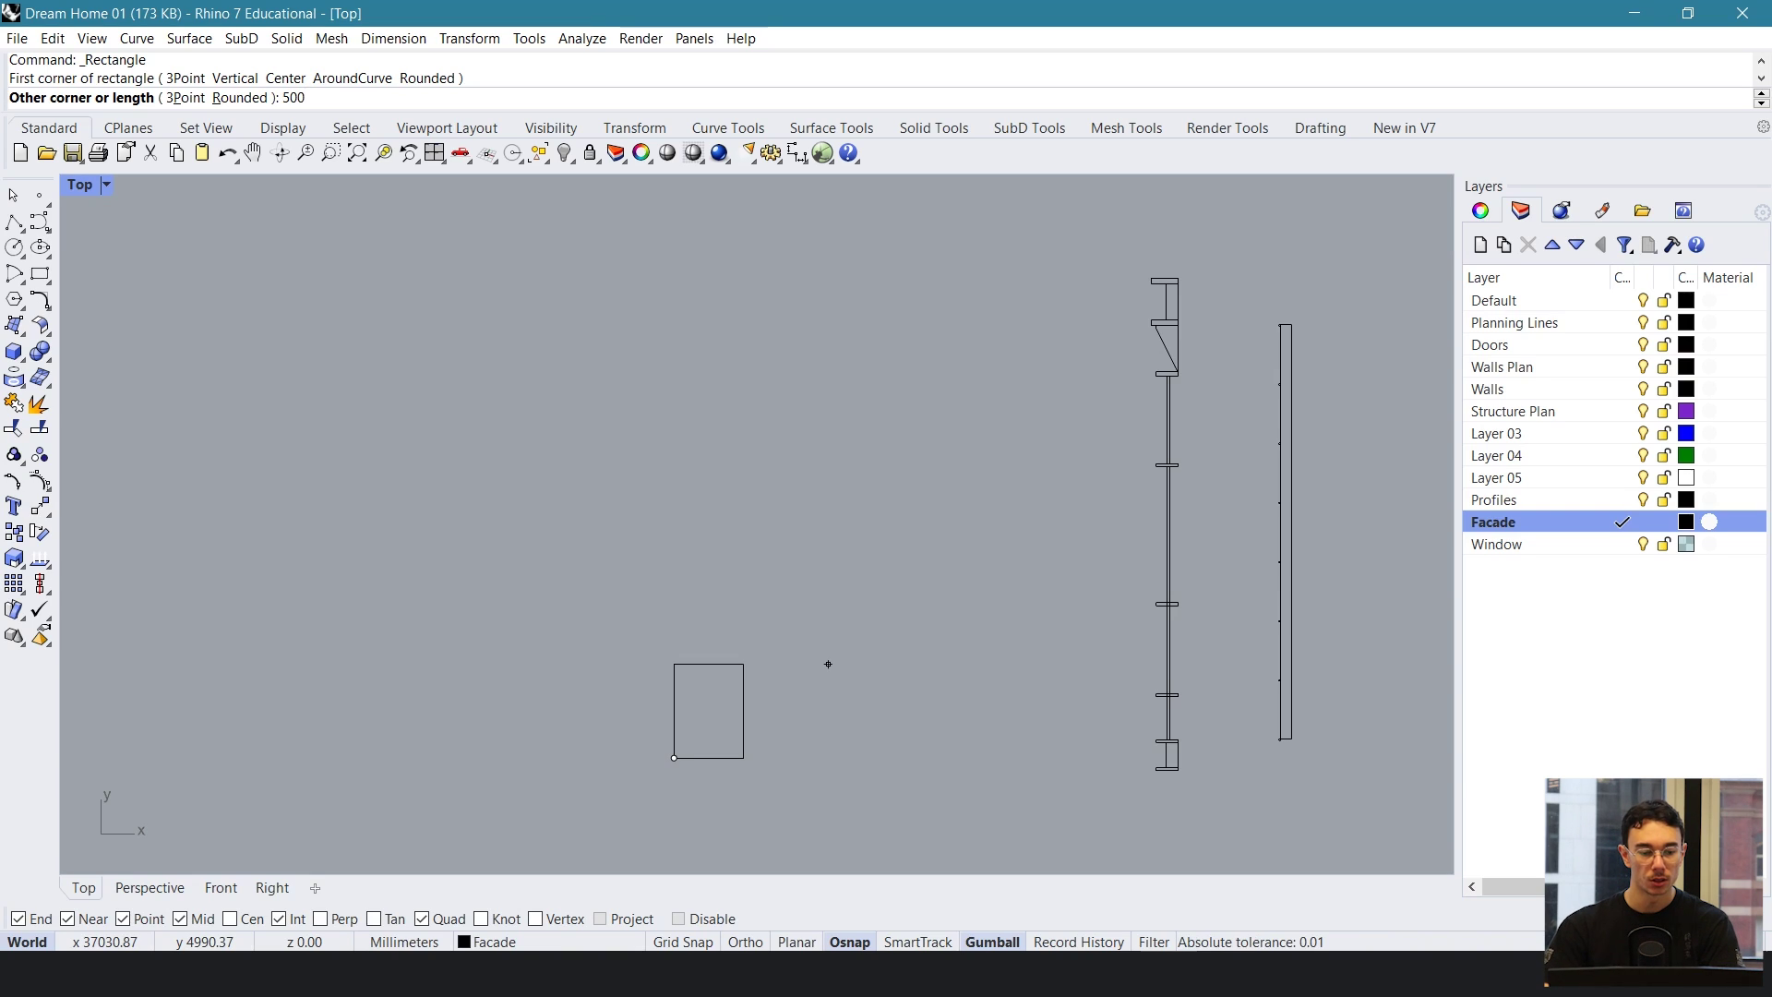
text(2)
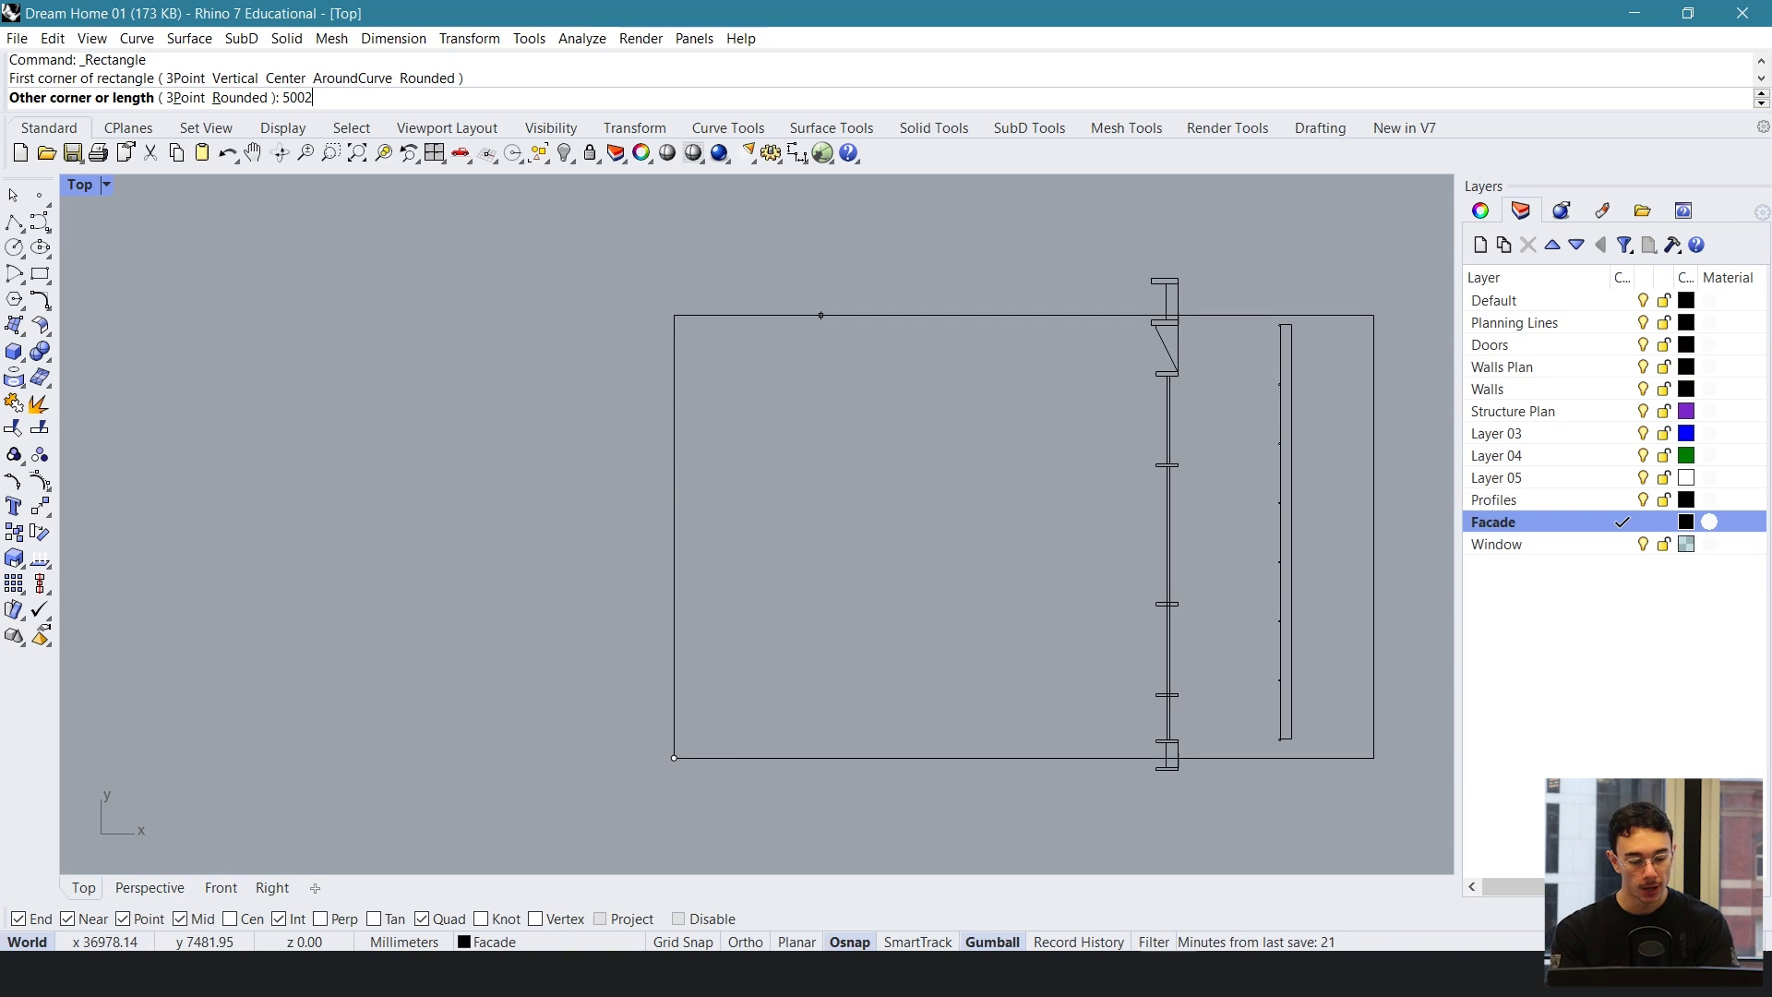
text(800)
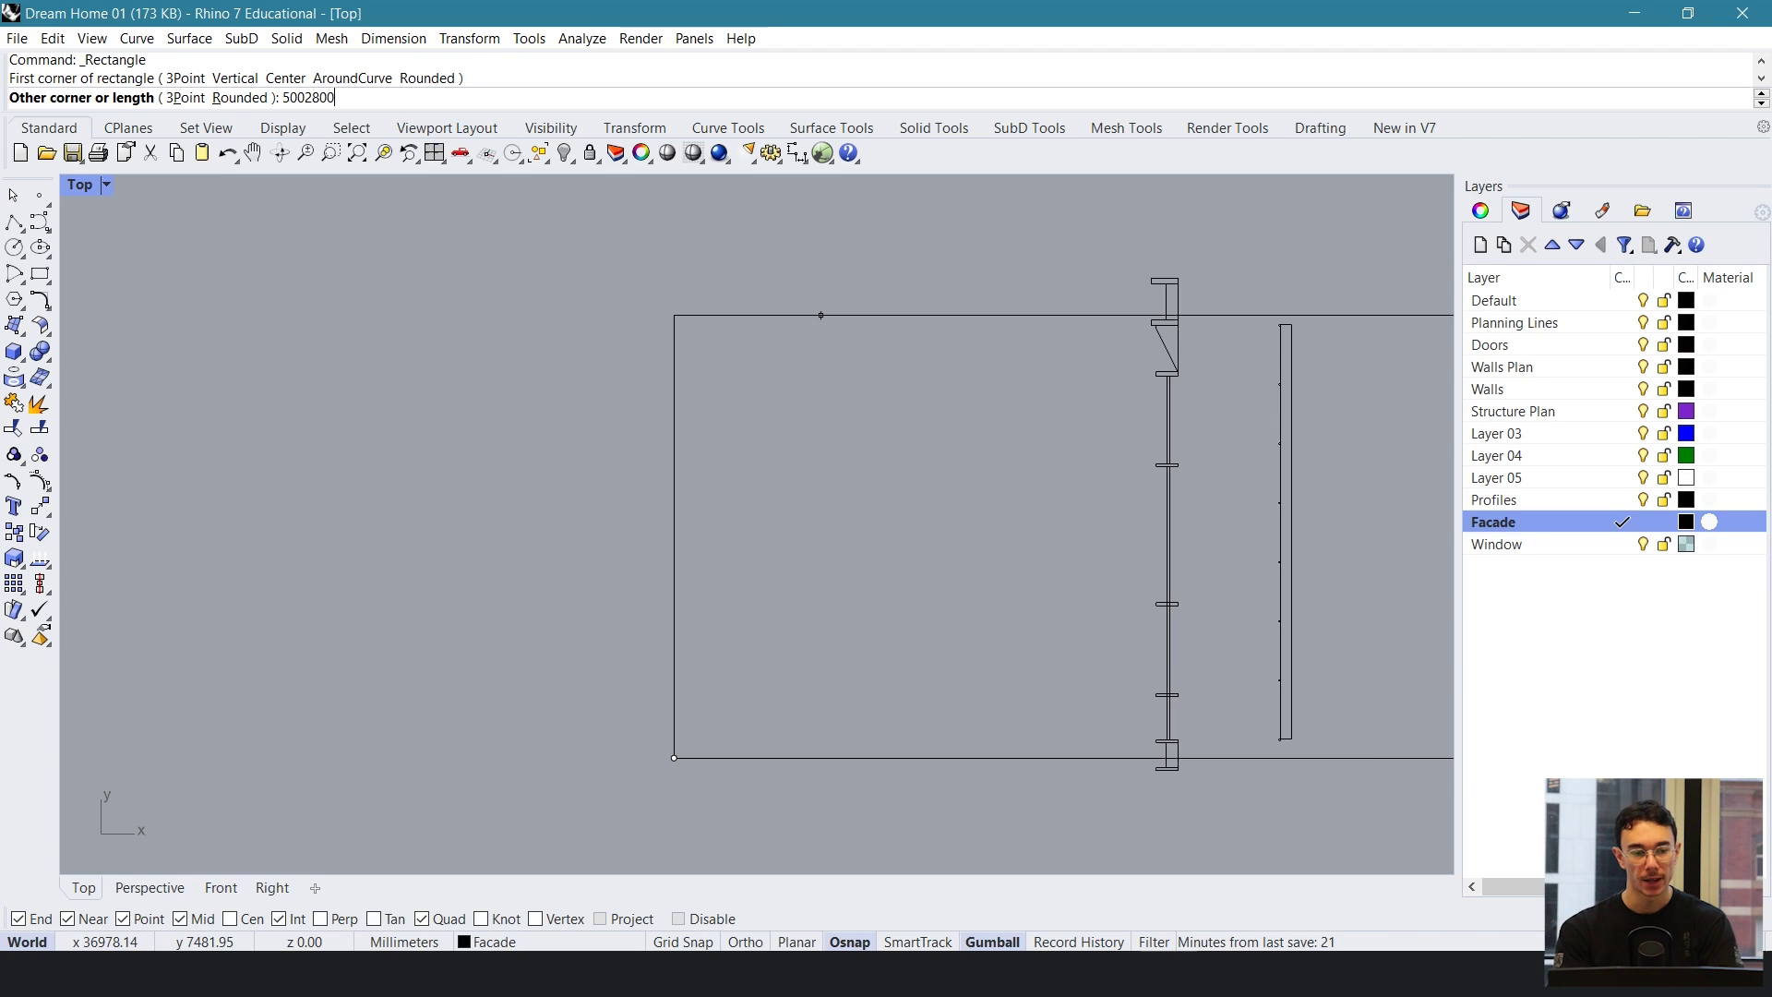
key(BackSpace)
key(BackSpace)
key(BackSpace)
key(BackSpace)
key(Return)
text(2800)
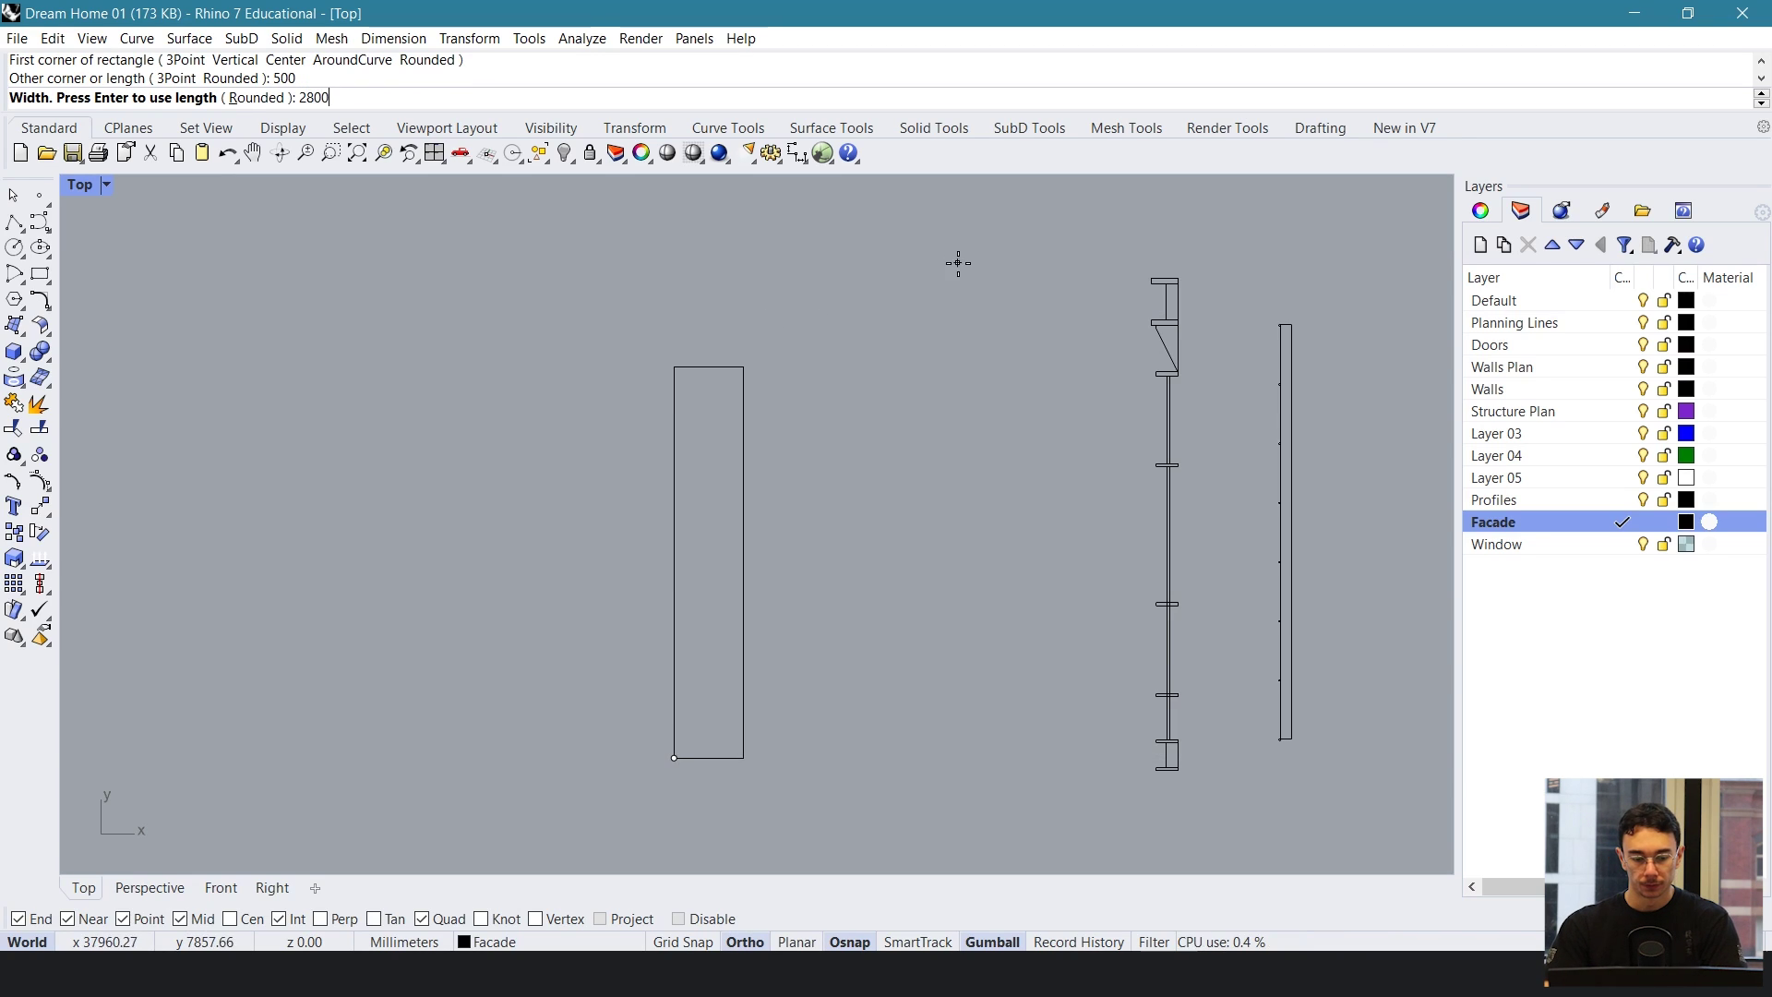
key(Return)
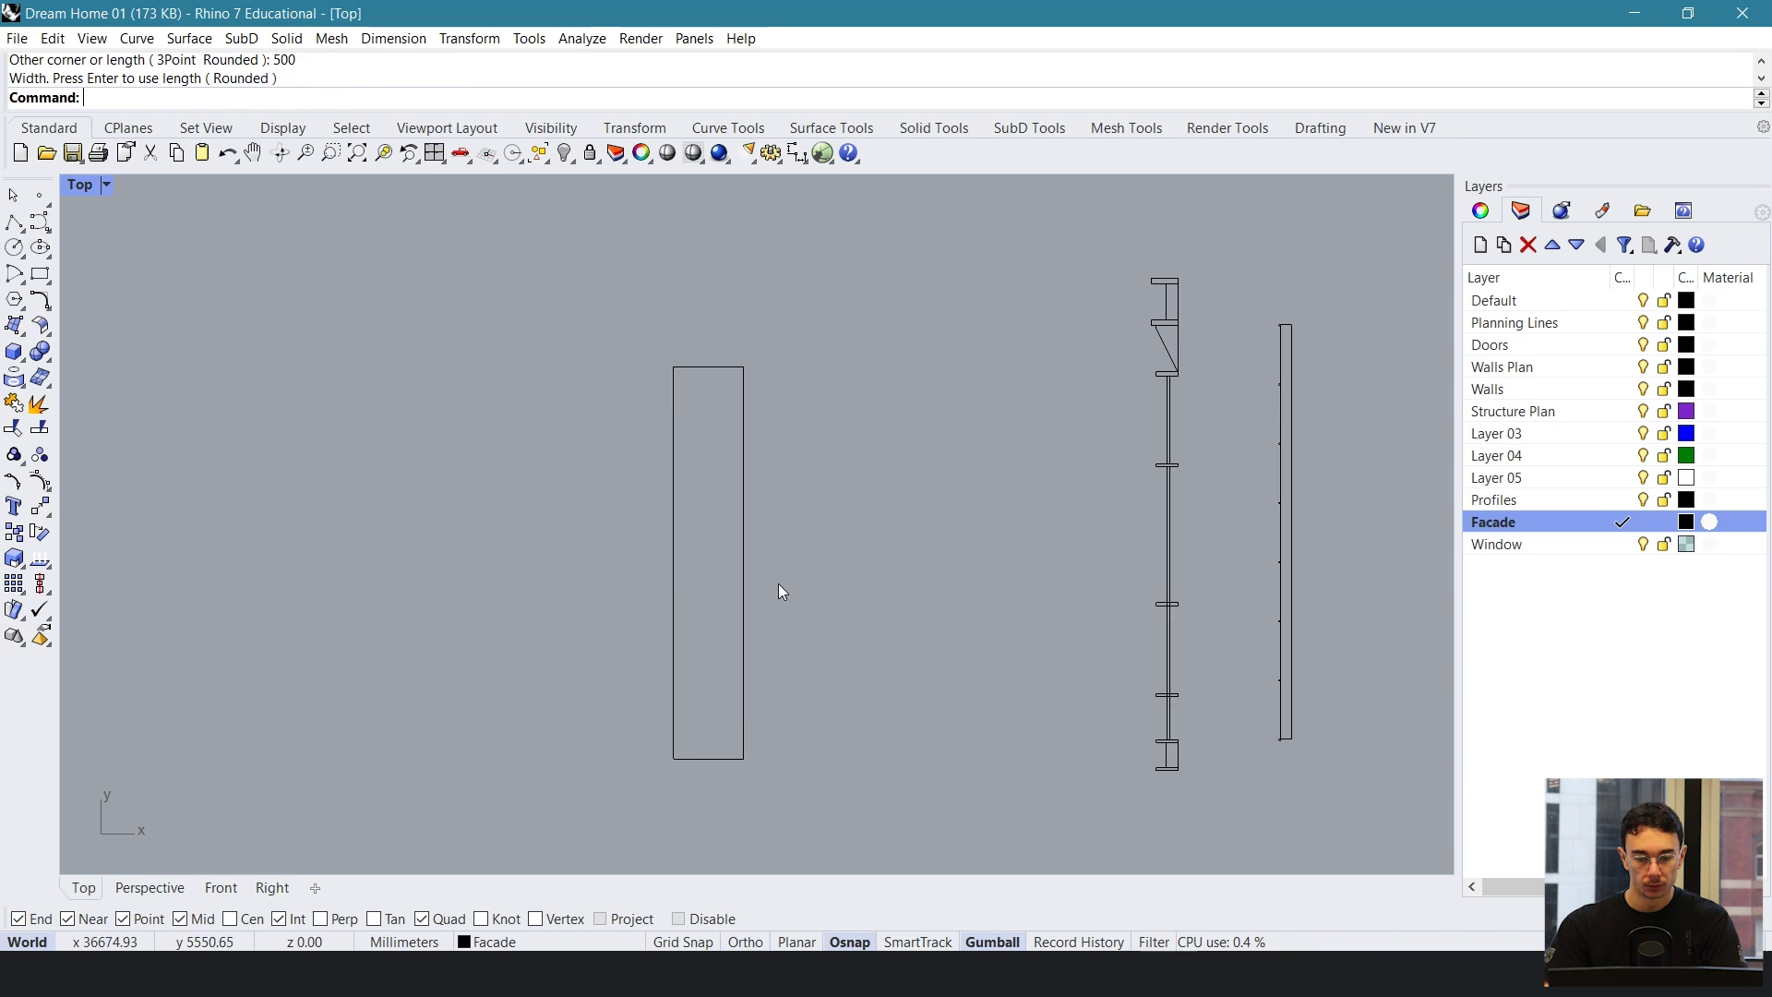
right_drag(782, 440, 803, 410)
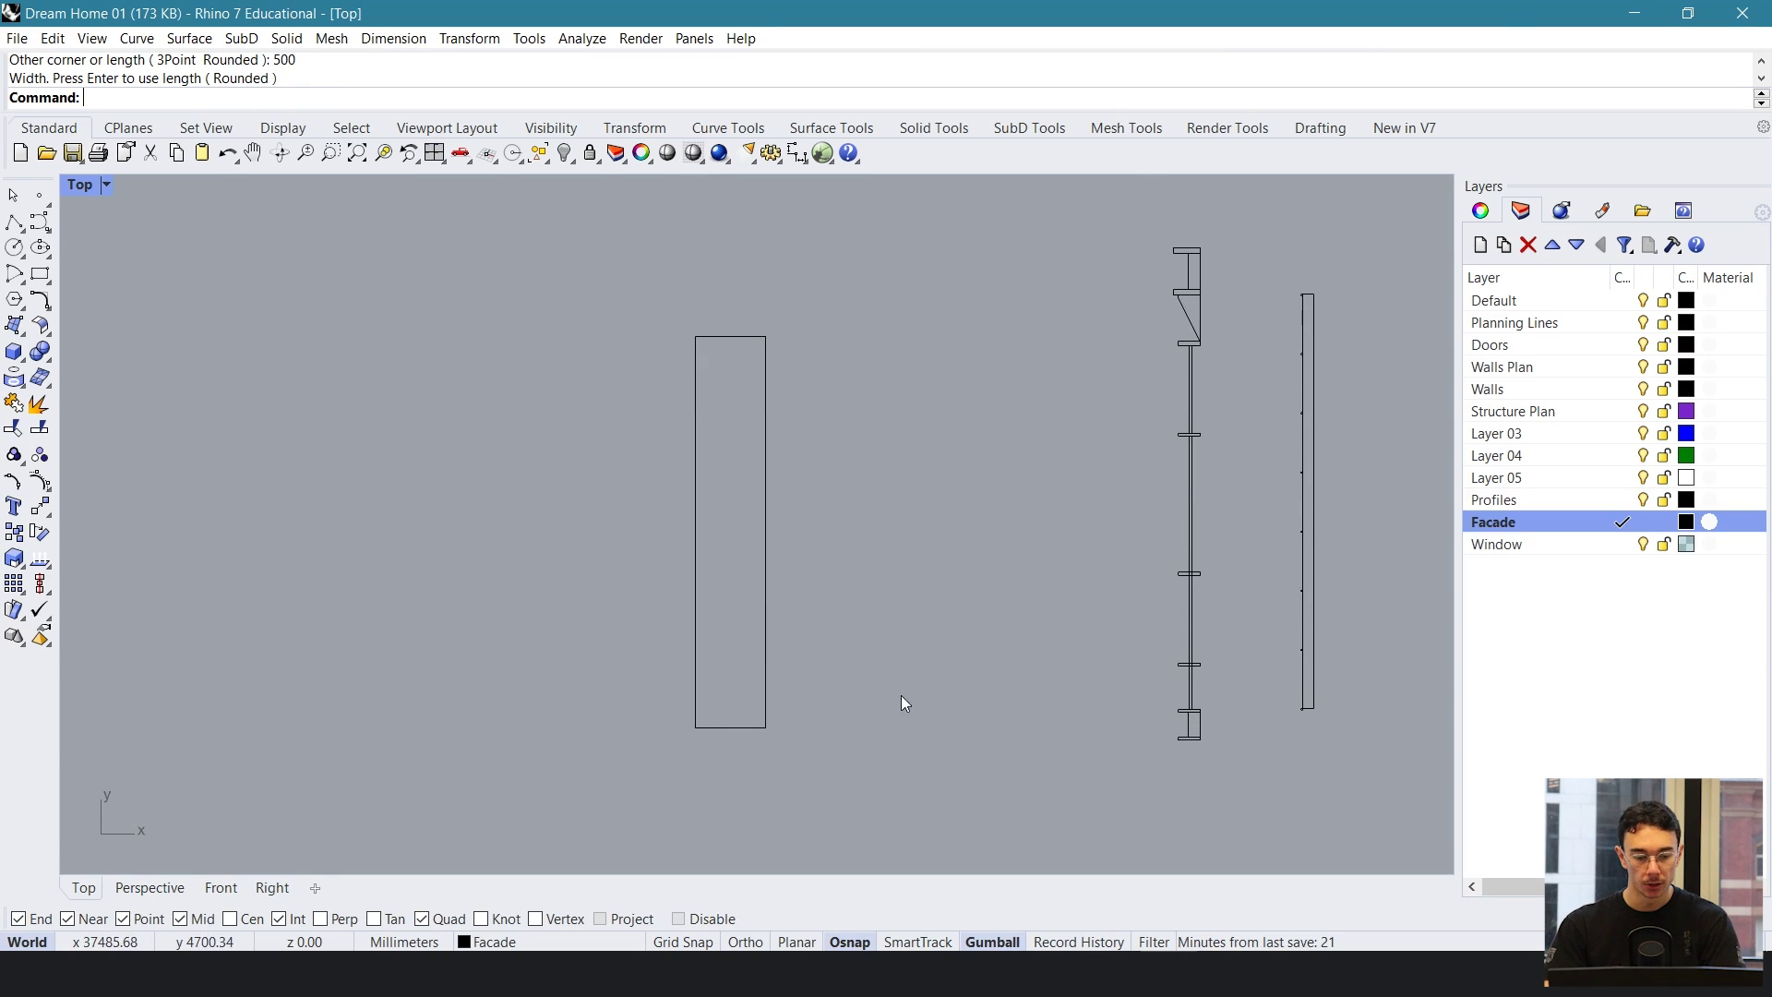
scroll(766, 688, up, 1)
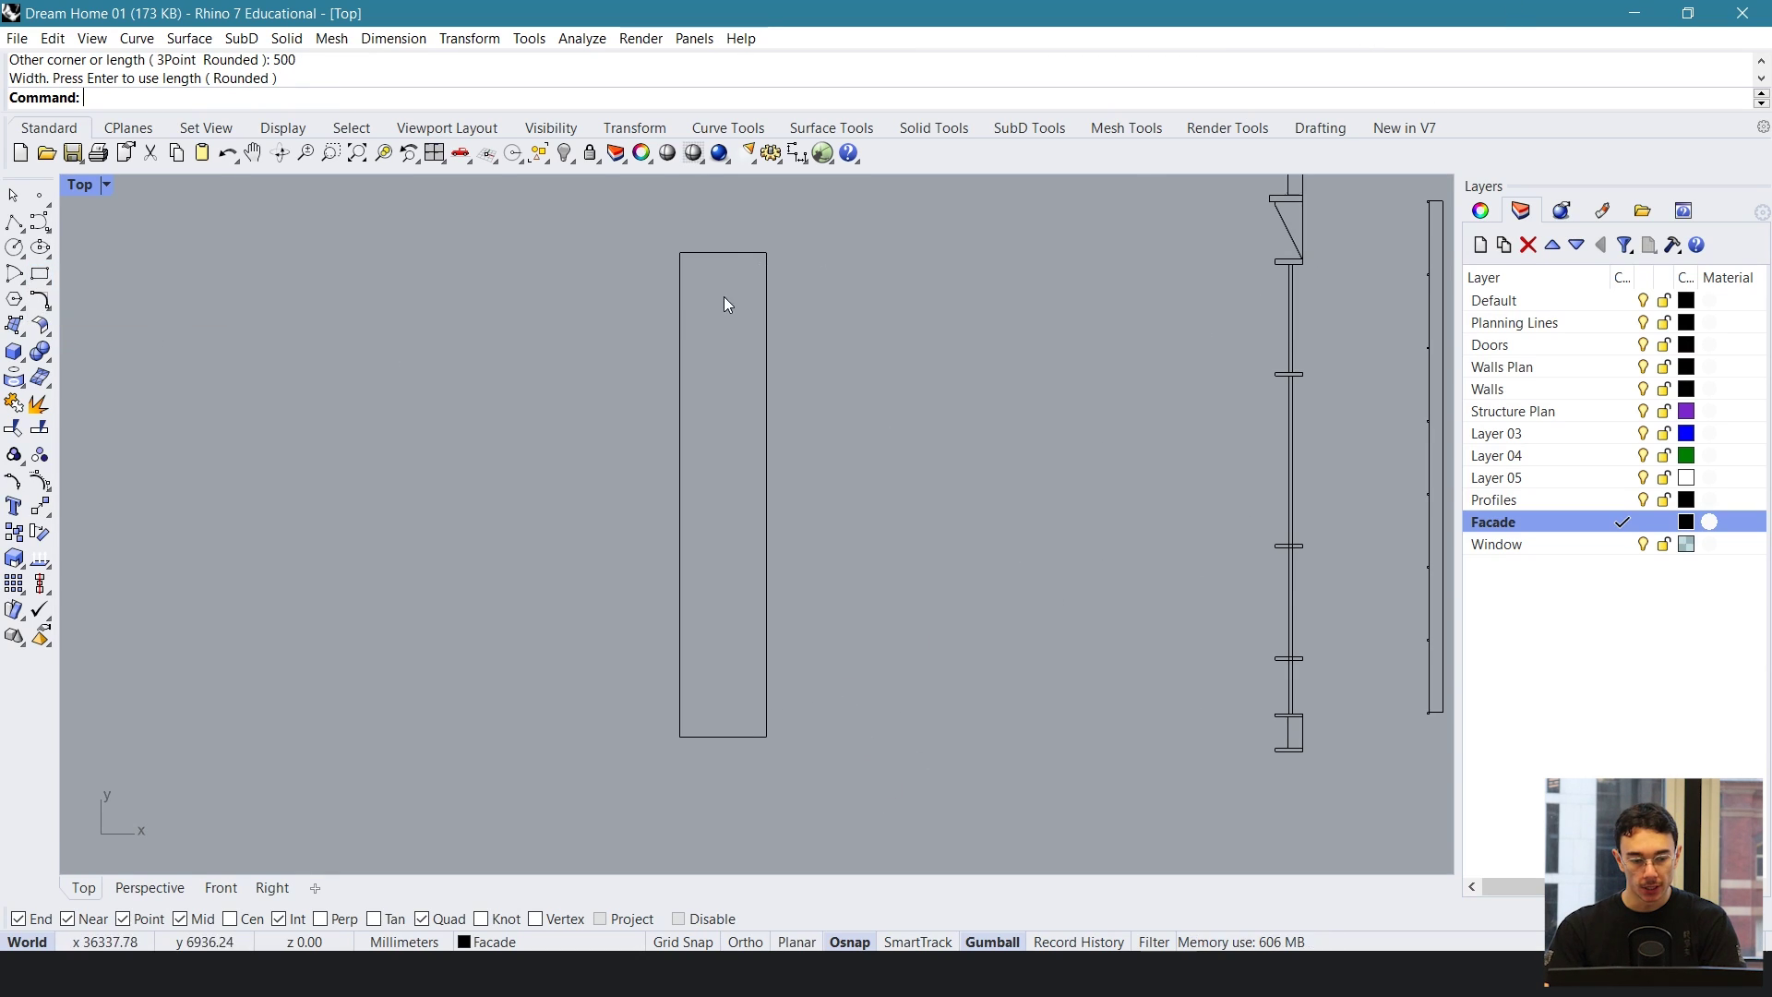
click(38, 277)
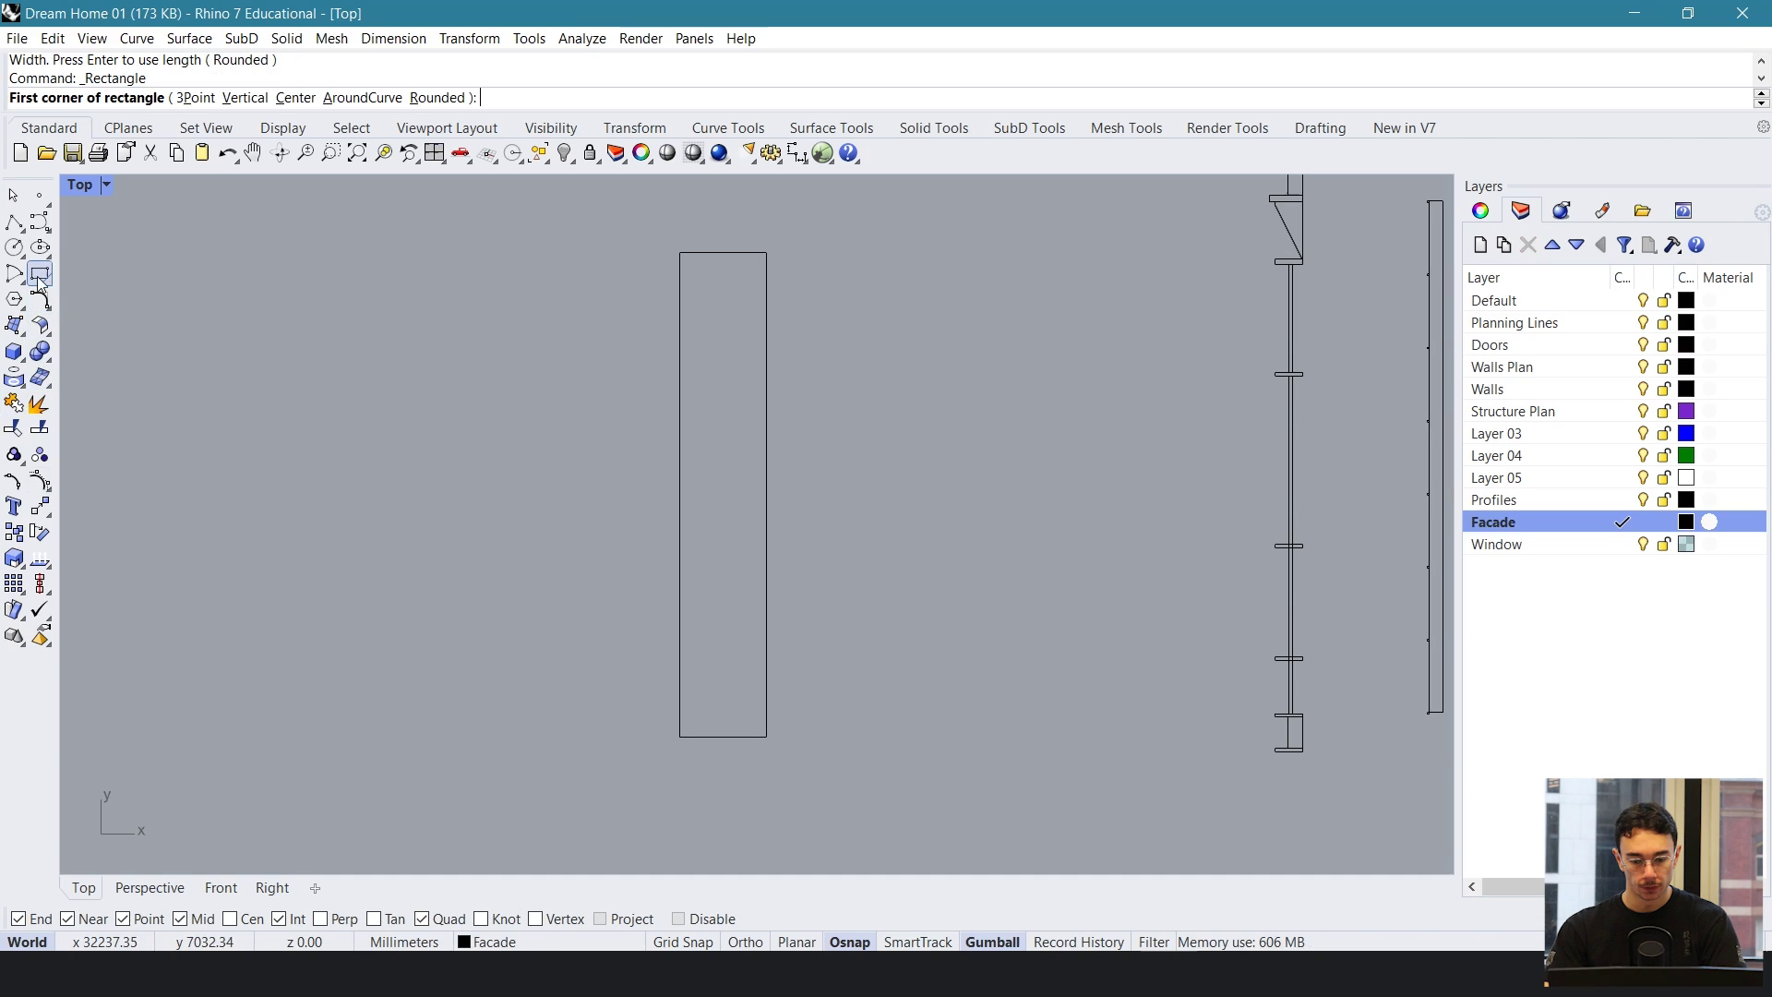
scroll(855, 757, up, 1)
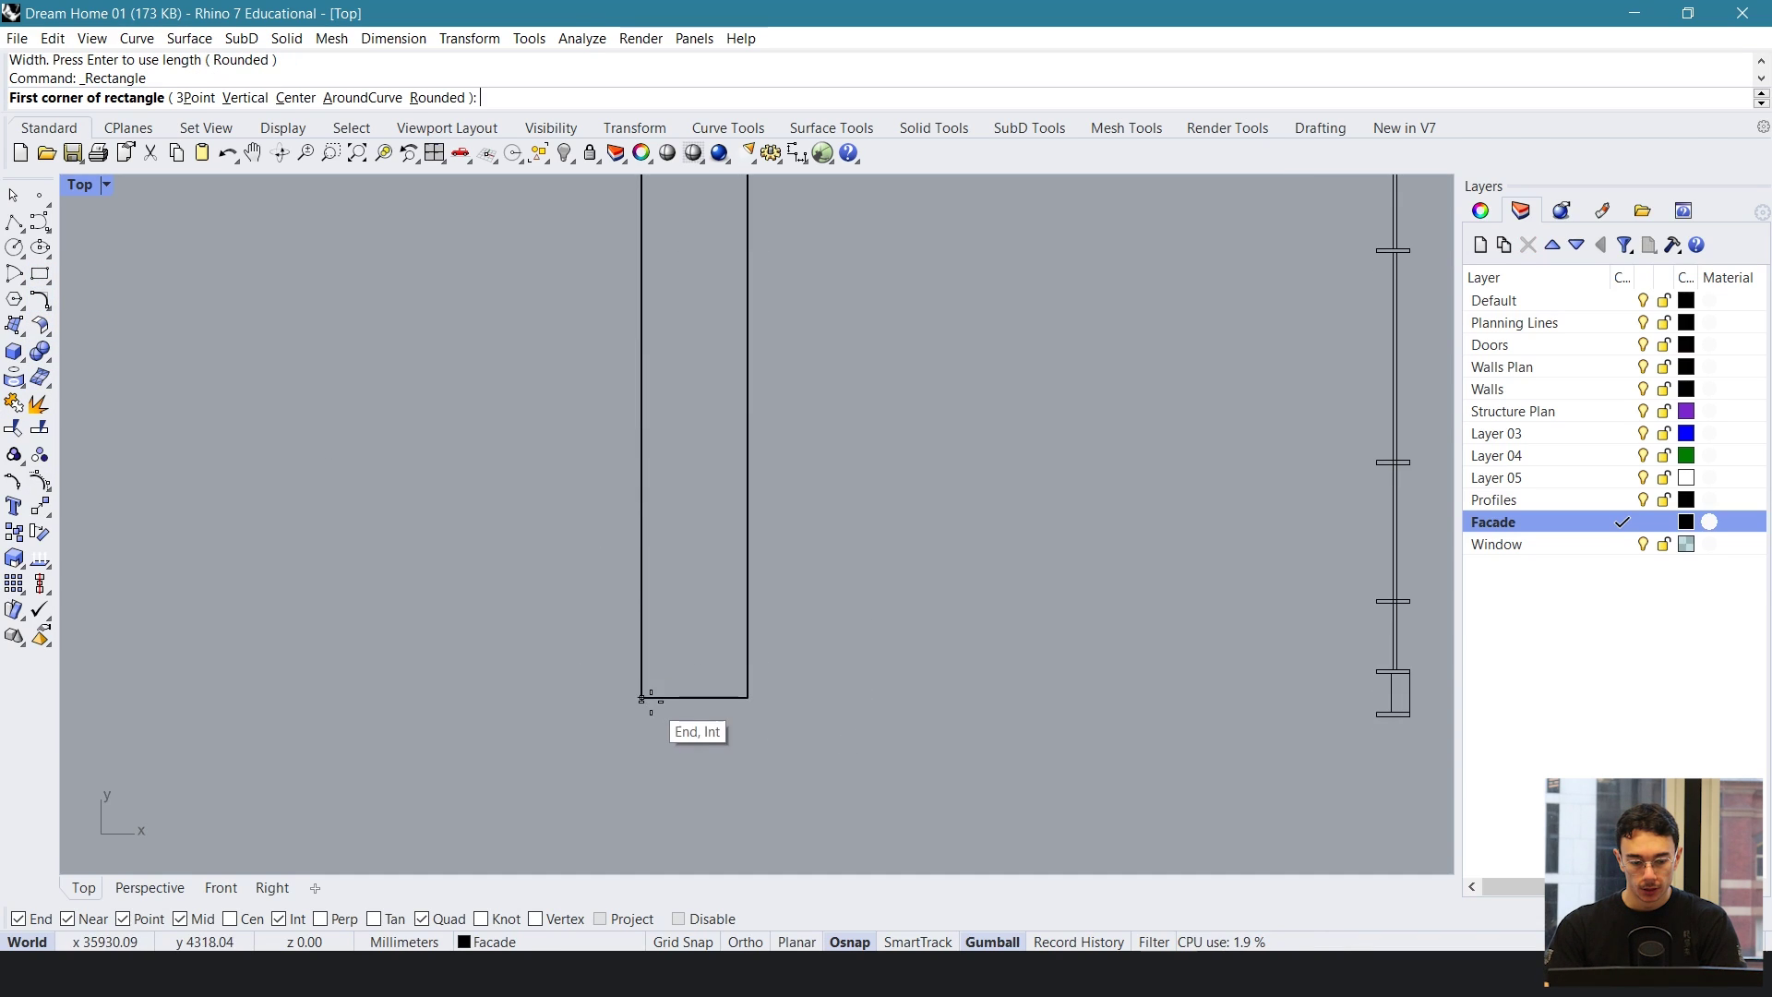
click(641, 698)
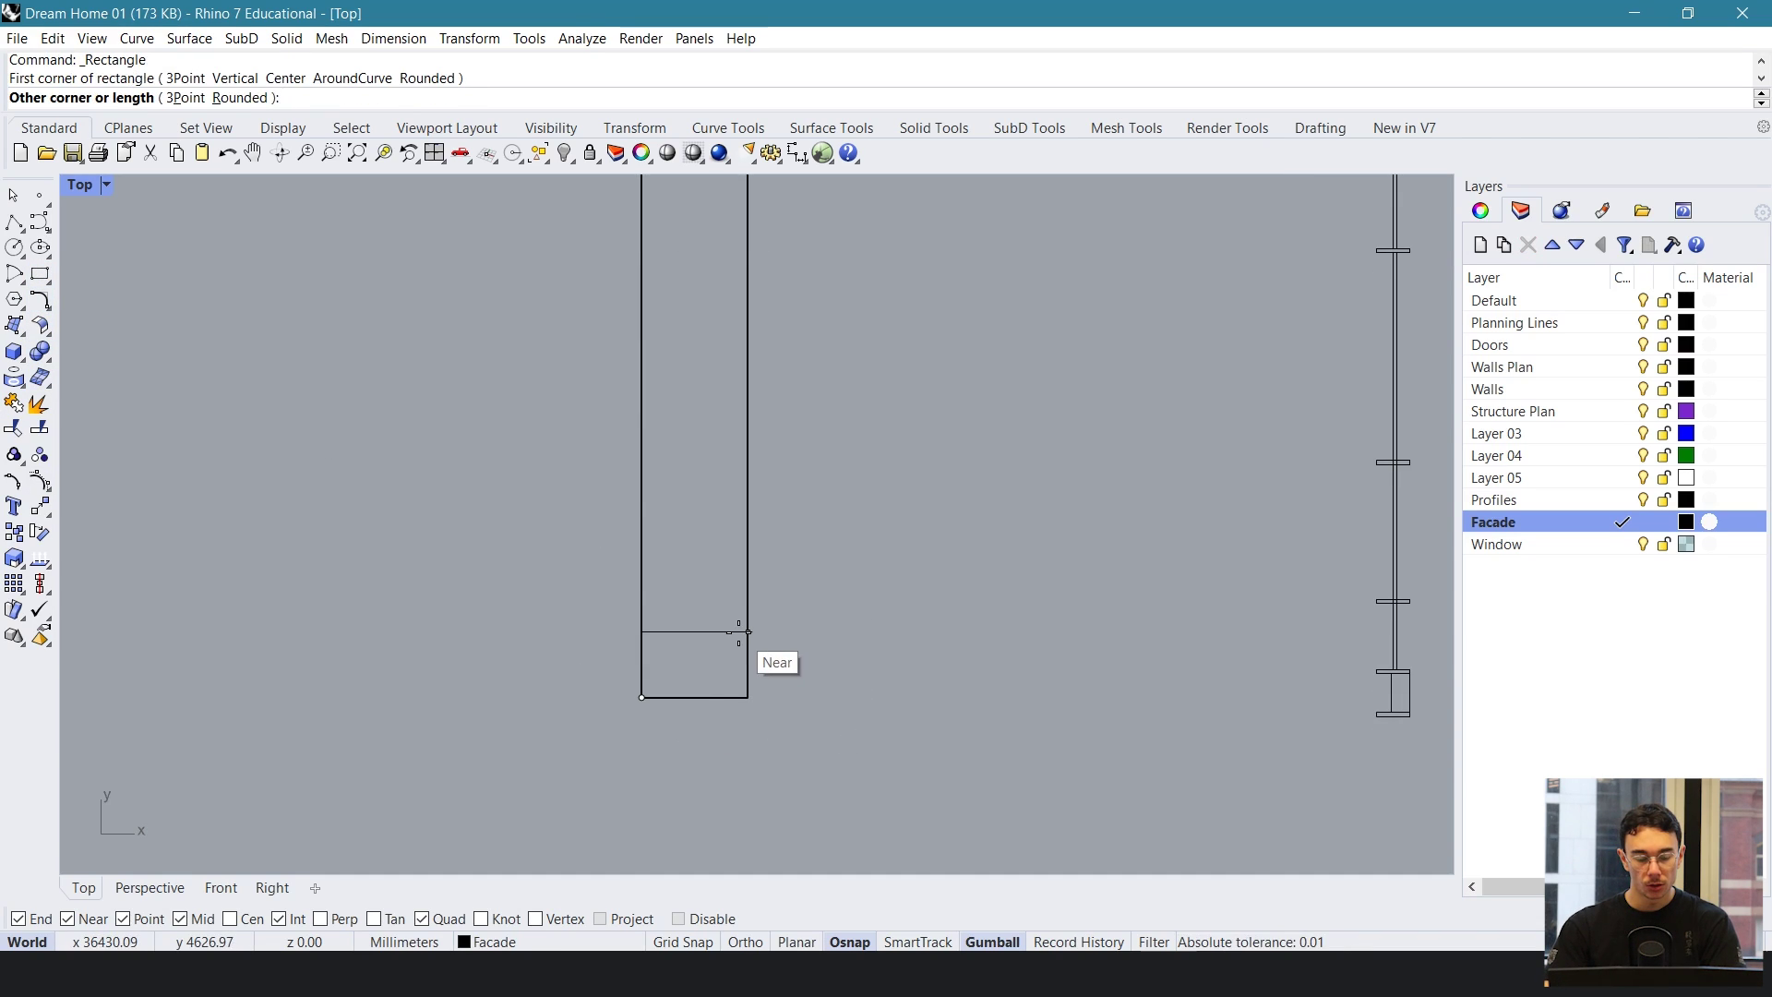
scroll(738, 633, down, 2)
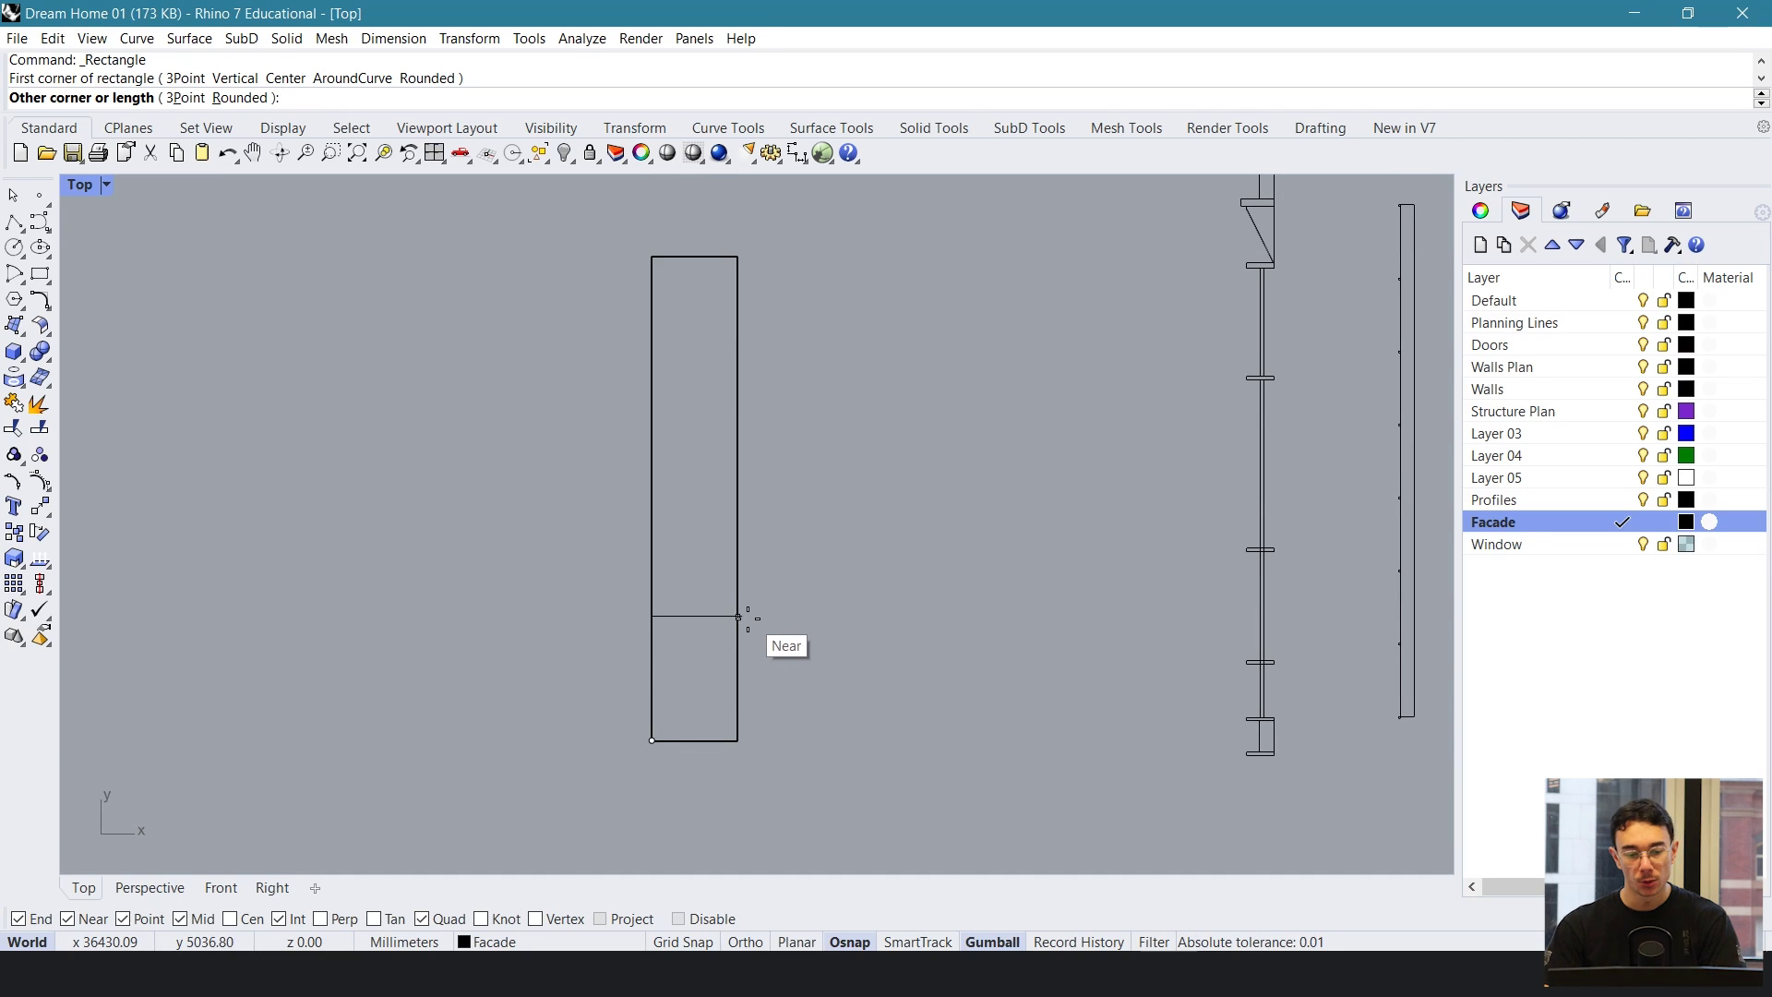
right_drag(748, 618, 750, 649)
key(Escape)
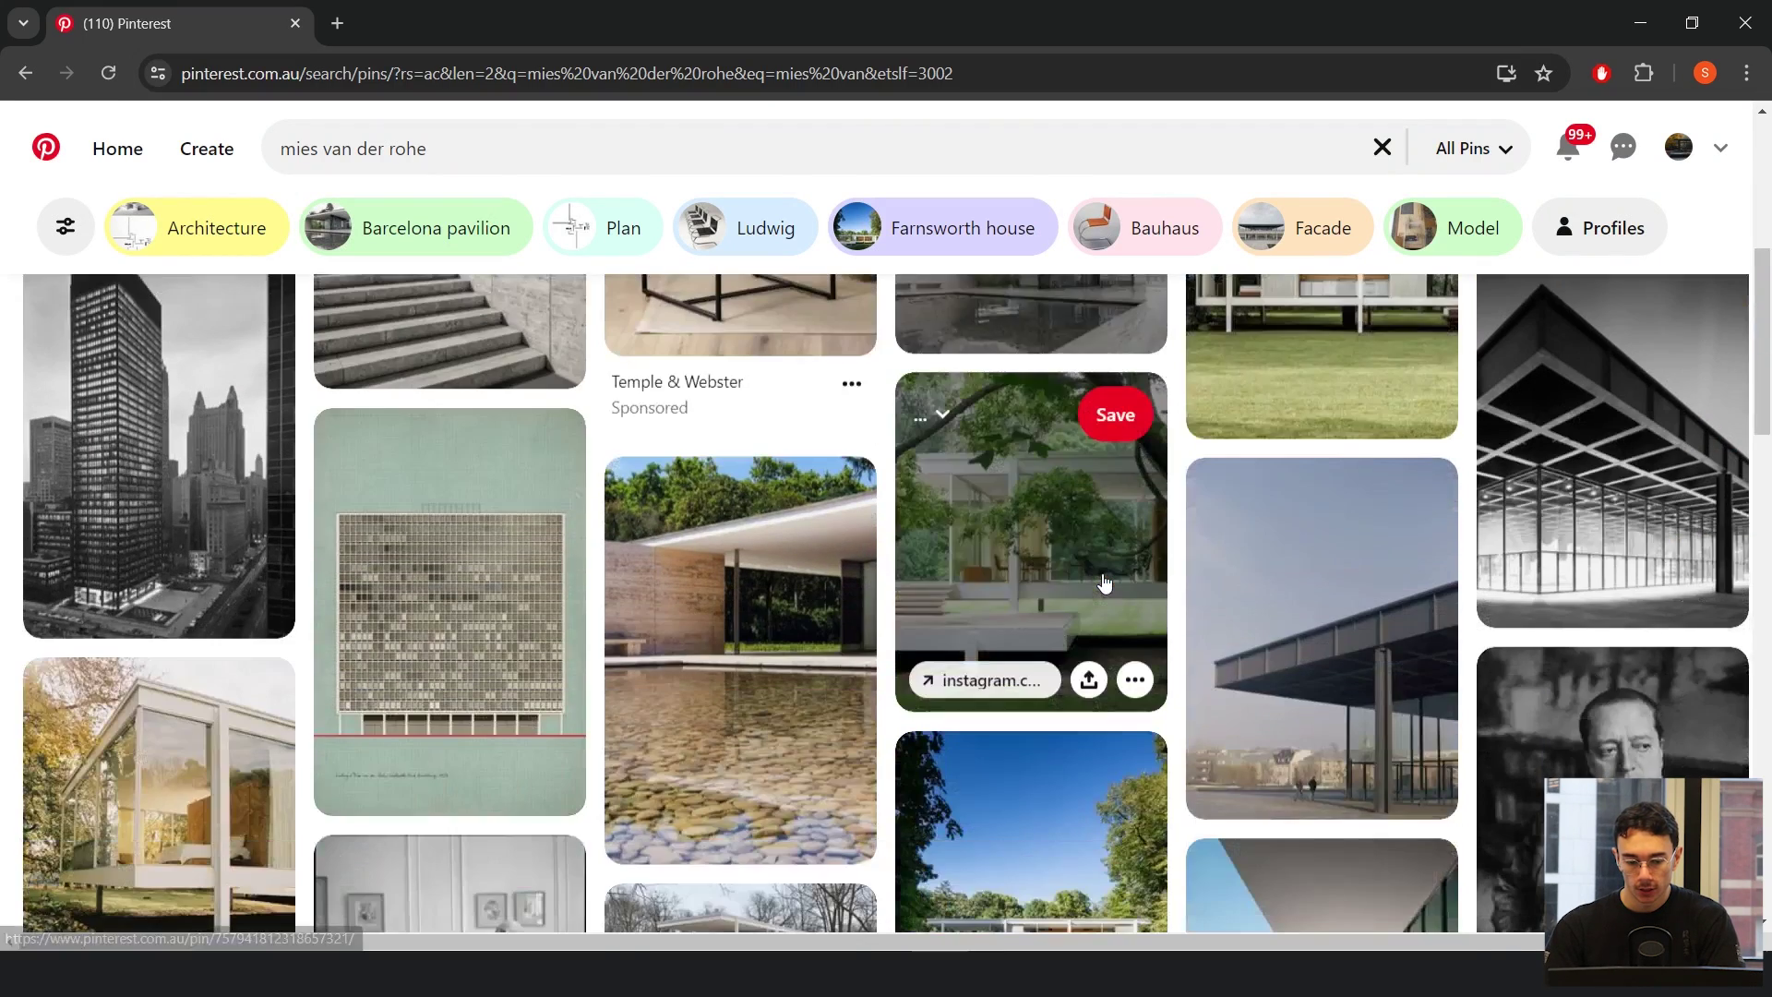
- Switch to Pinterest in the browser and look through the Mies van der Rohe pins for facade references
scroll(1107, 462, down, 1)
scroll(995, 546, down, 2)
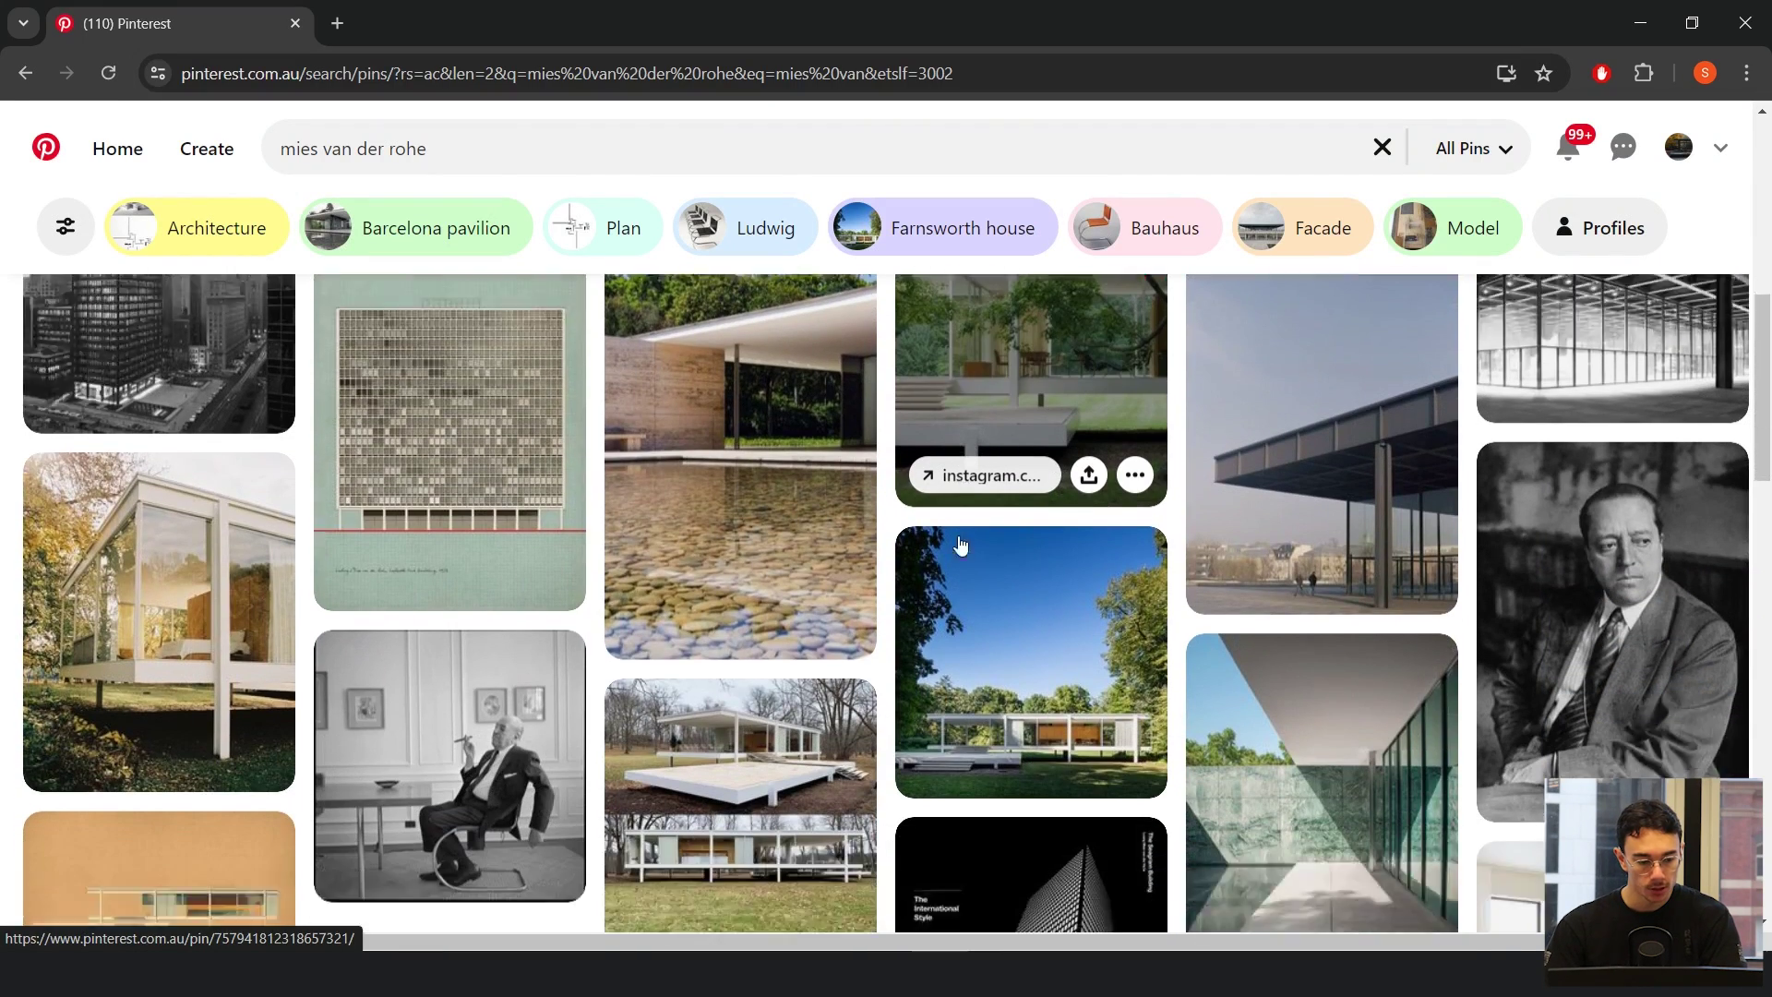
scroll(1057, 541, down, 10)
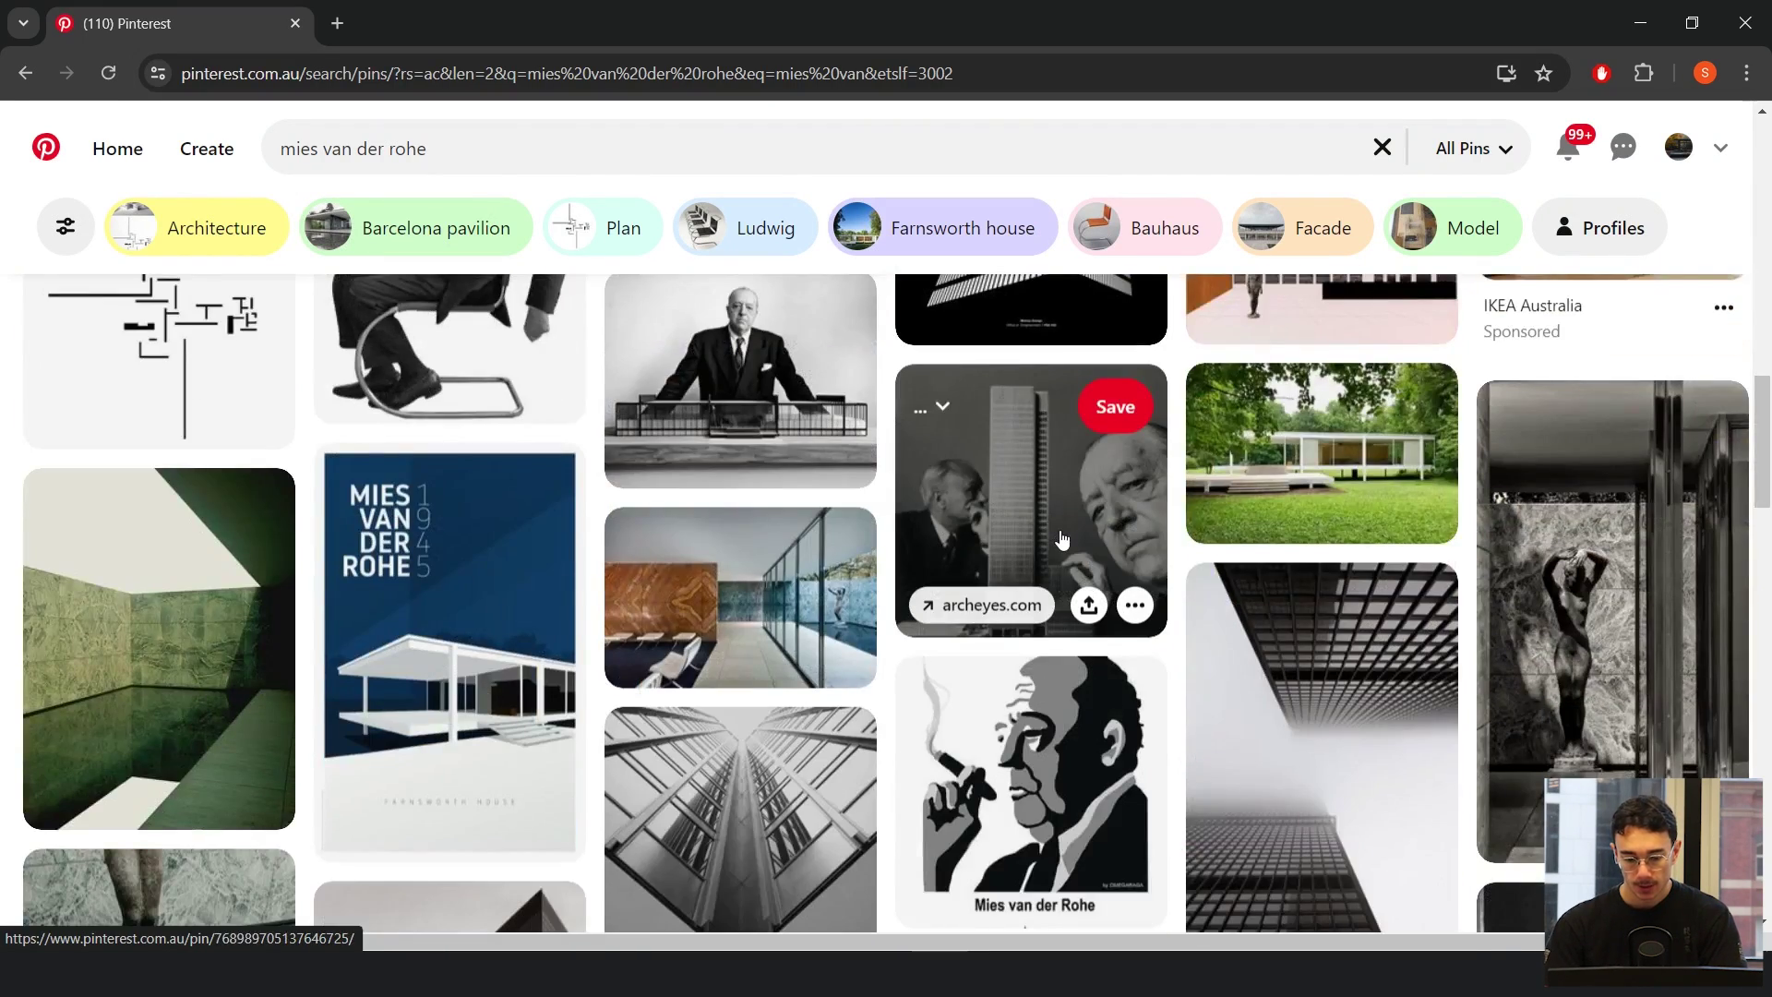
scroll(1055, 540, down, 10)
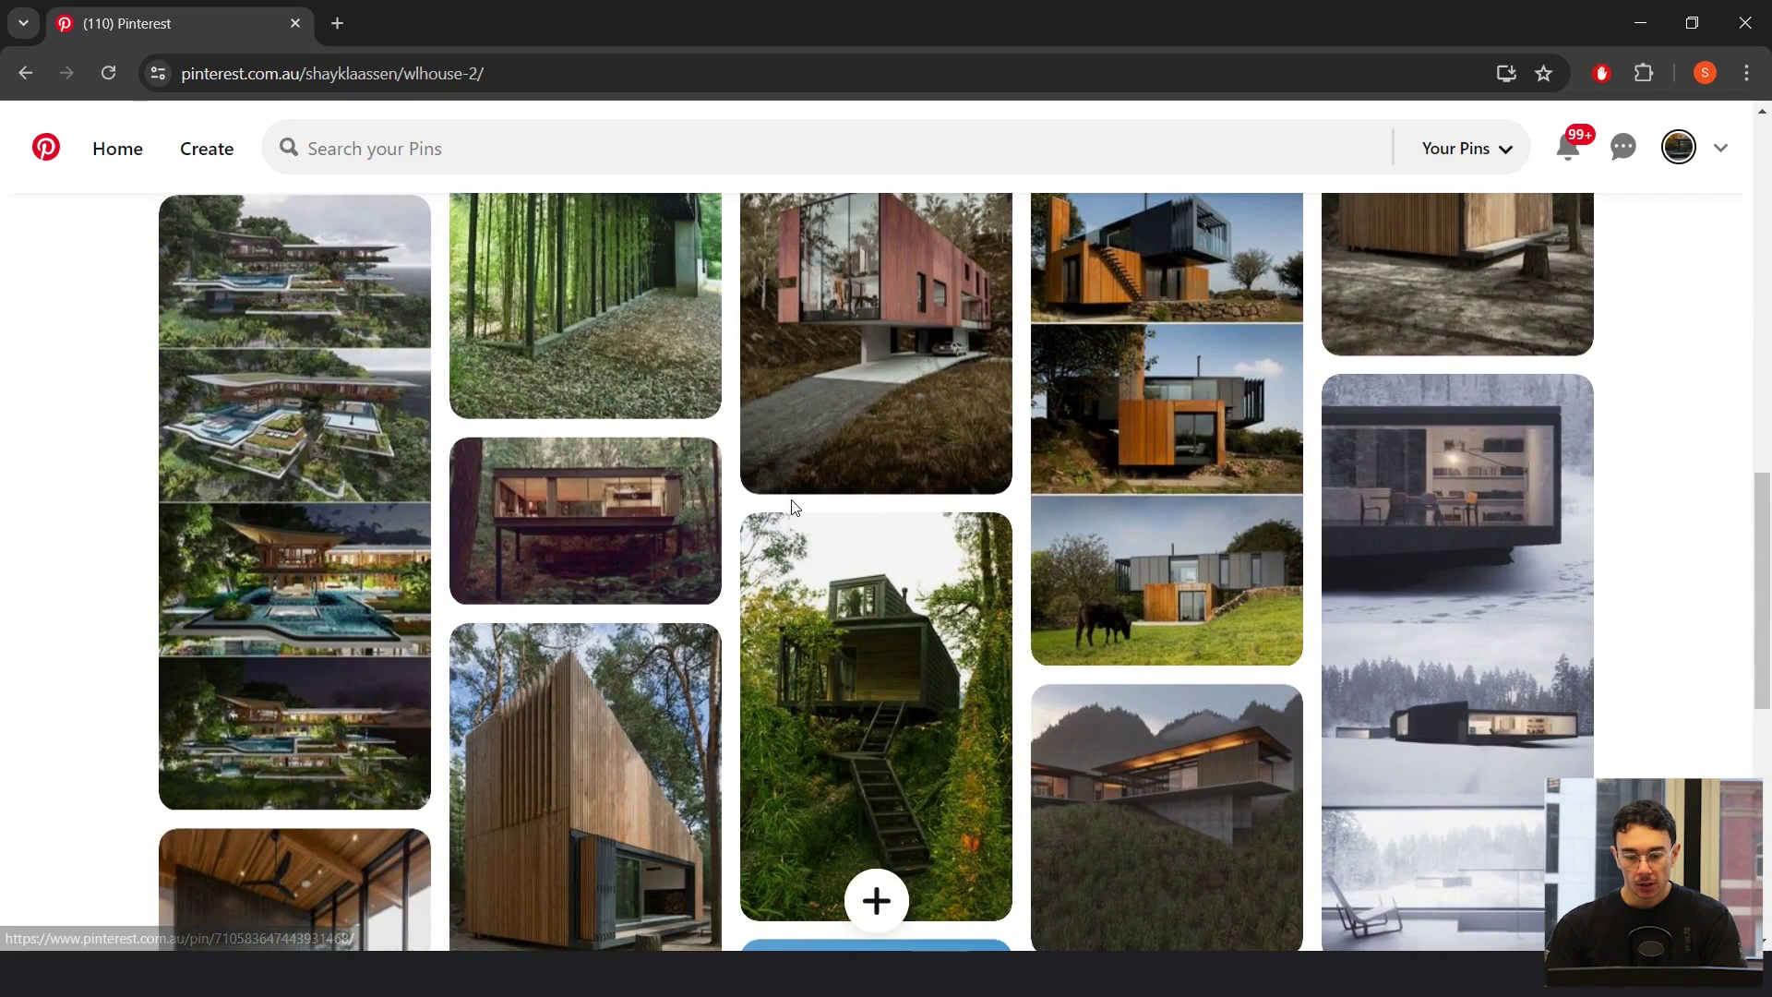
- Look through the house images on the WLHouse 2 board, viewing individual pins, and return to Rhino
scroll(792, 507, down, 3)
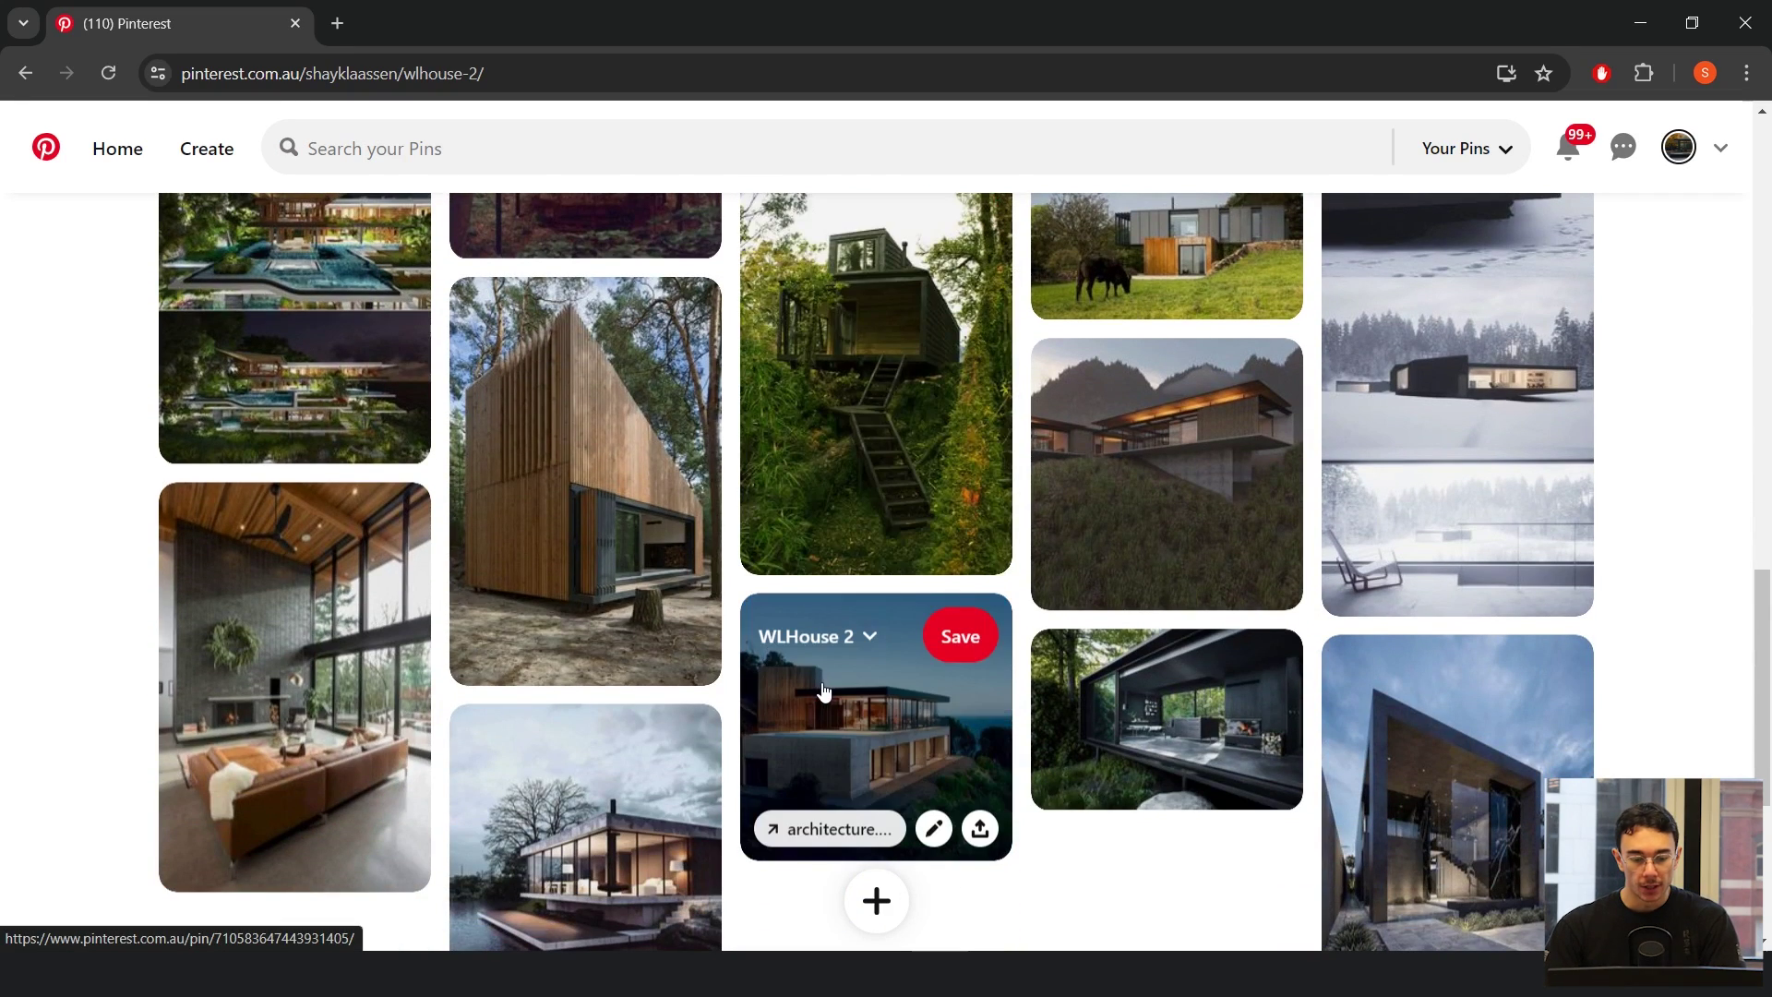
click(821, 682)
click(48, 239)
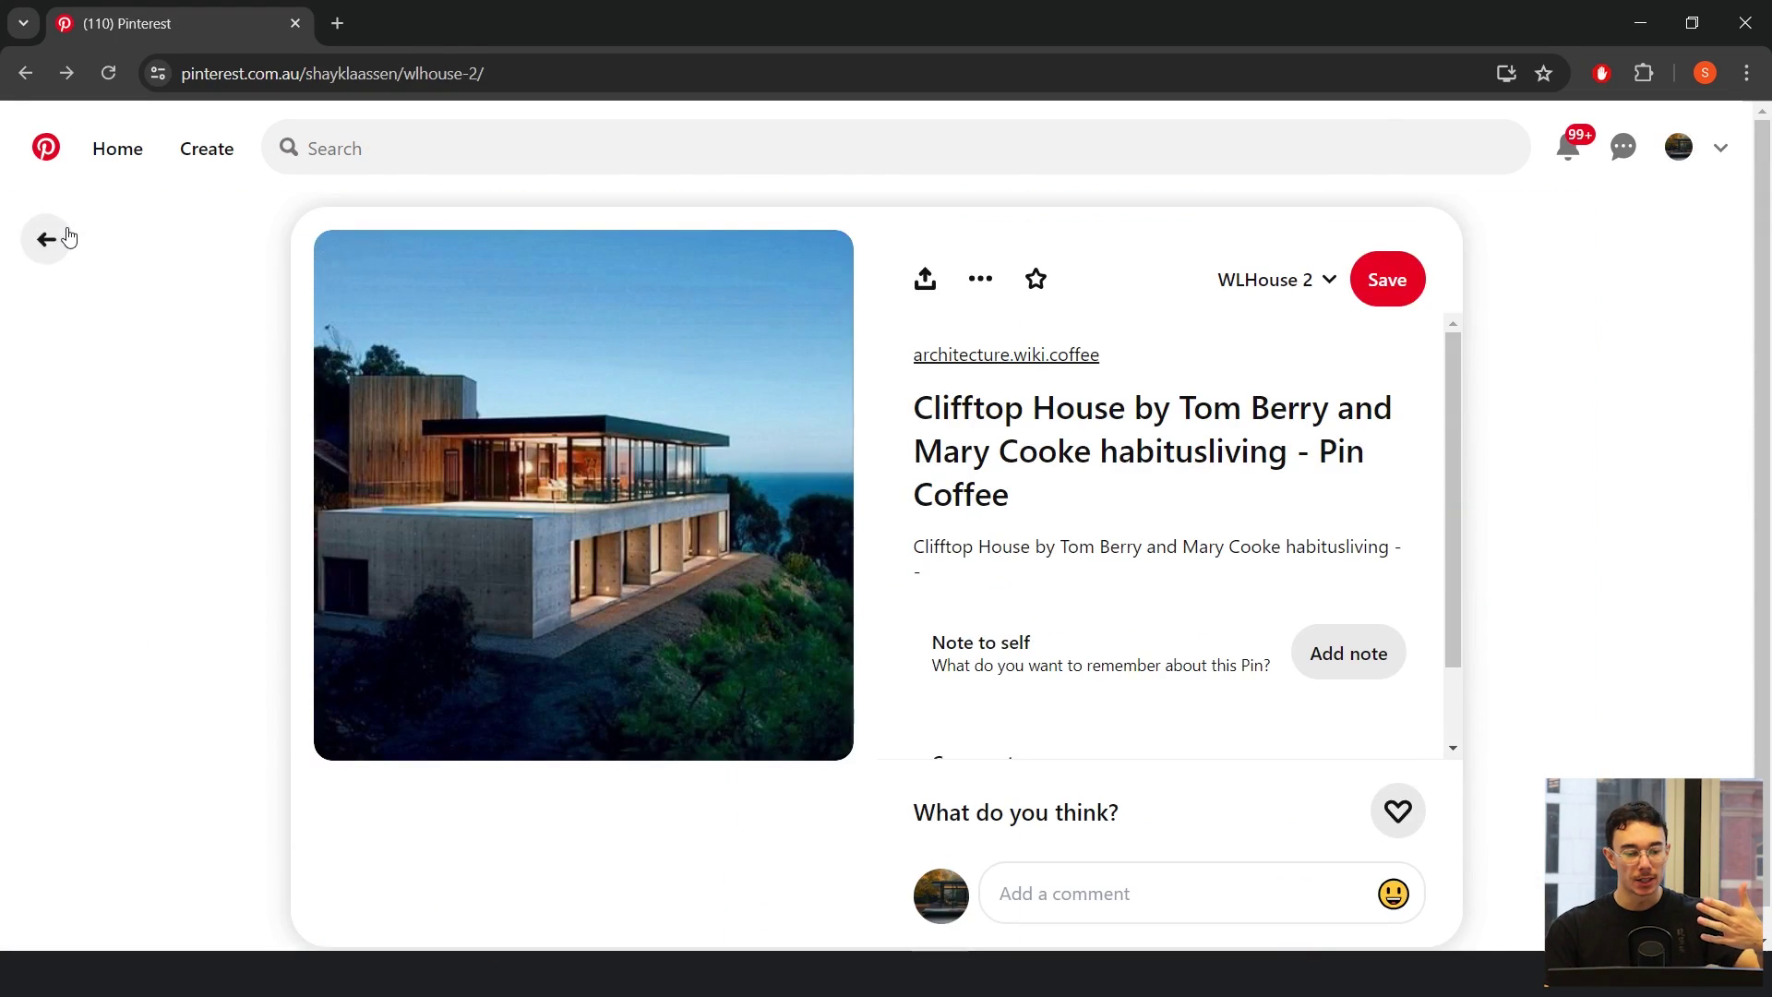
scroll(629, 414, down, 5)
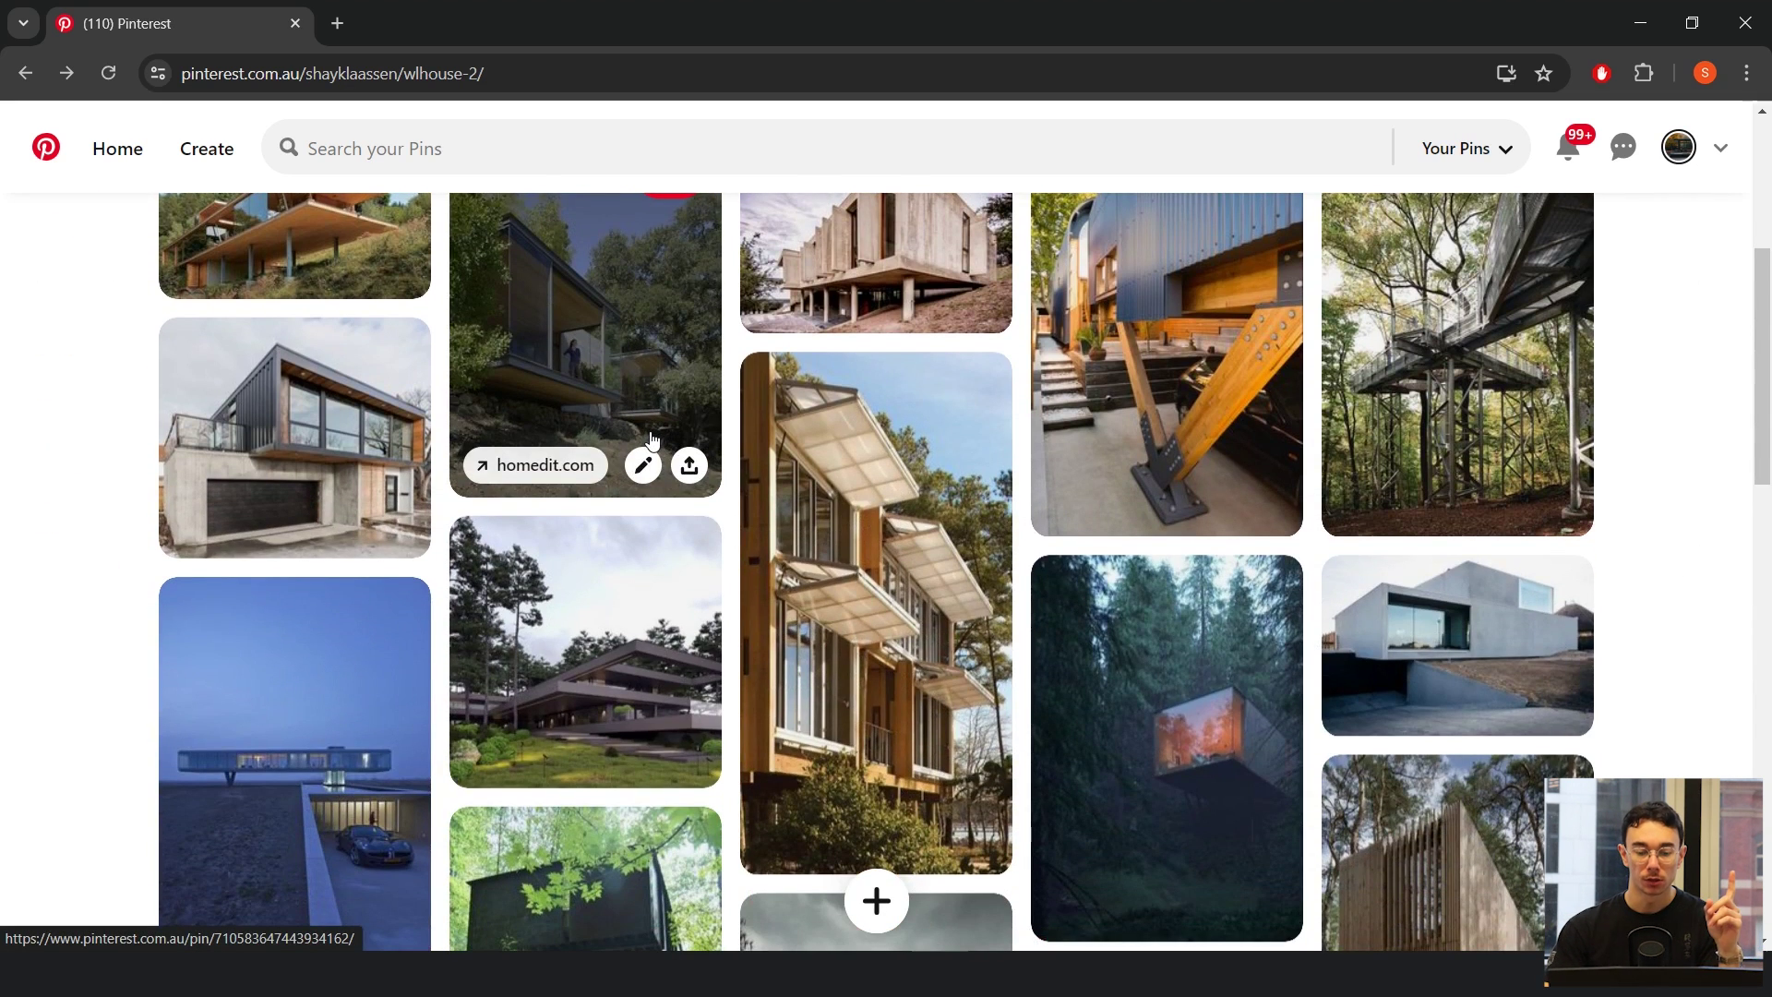
scroll(631, 441, down, 3)
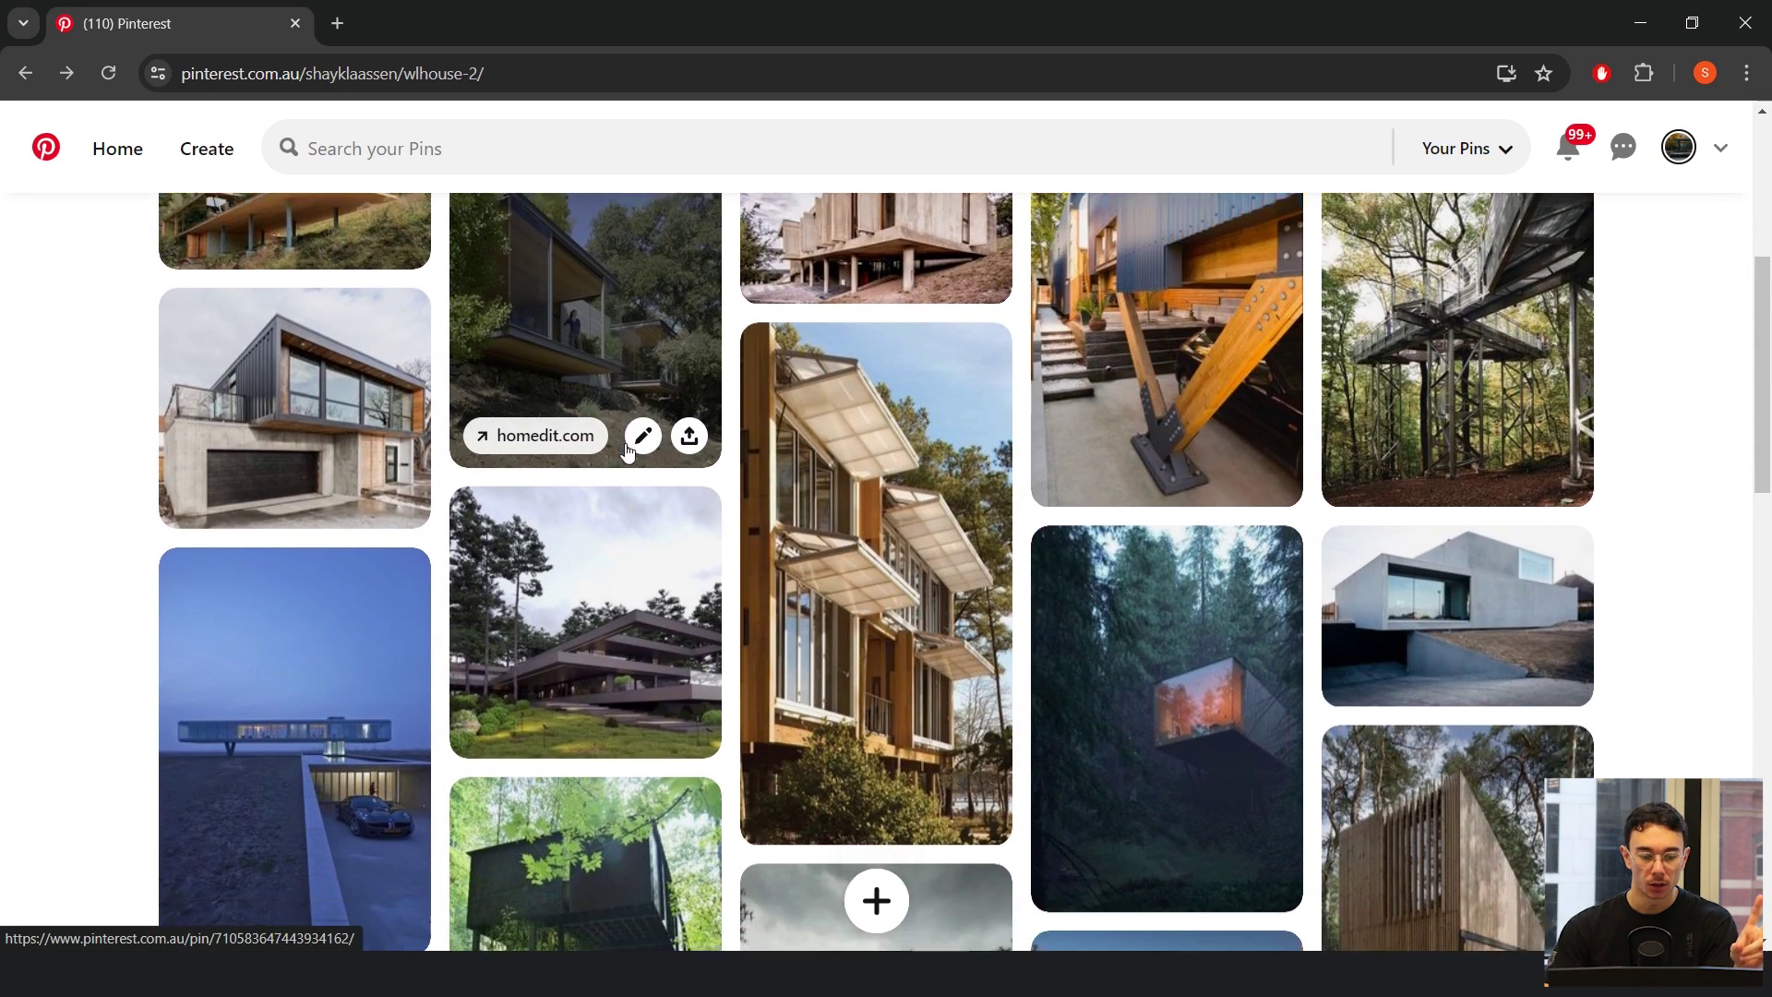
scroll(620, 446, down, 6)
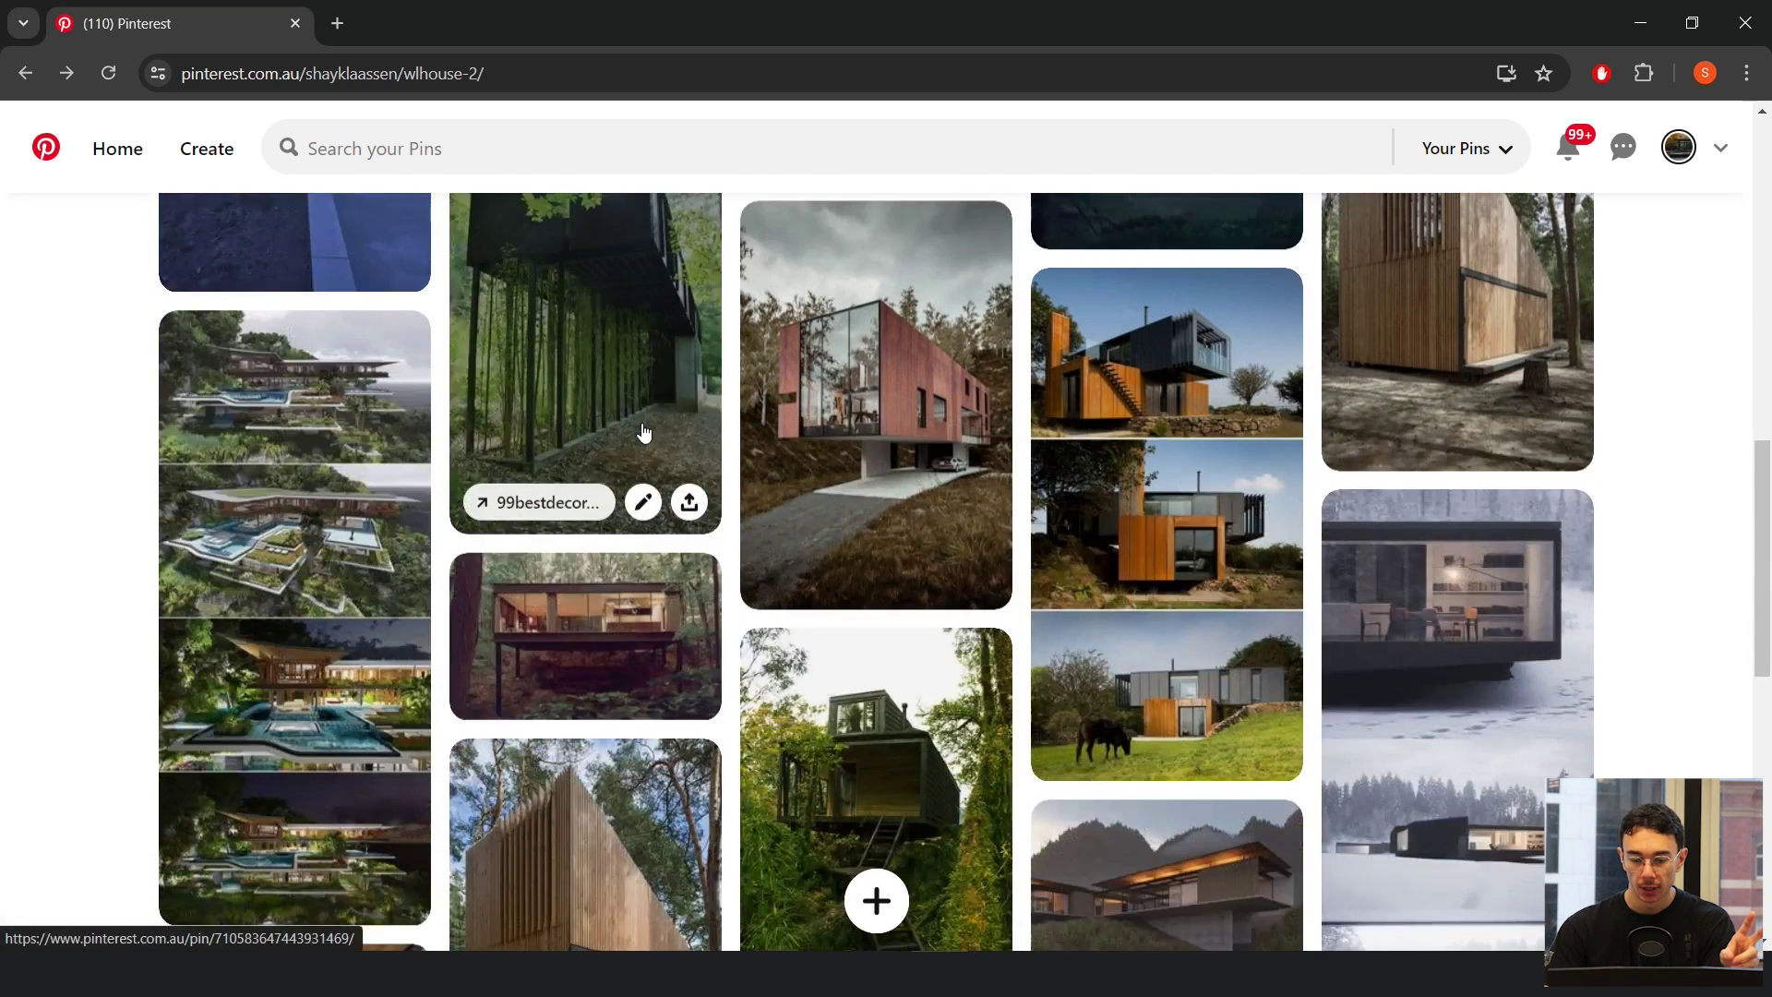
scroll(633, 427, down, 3)
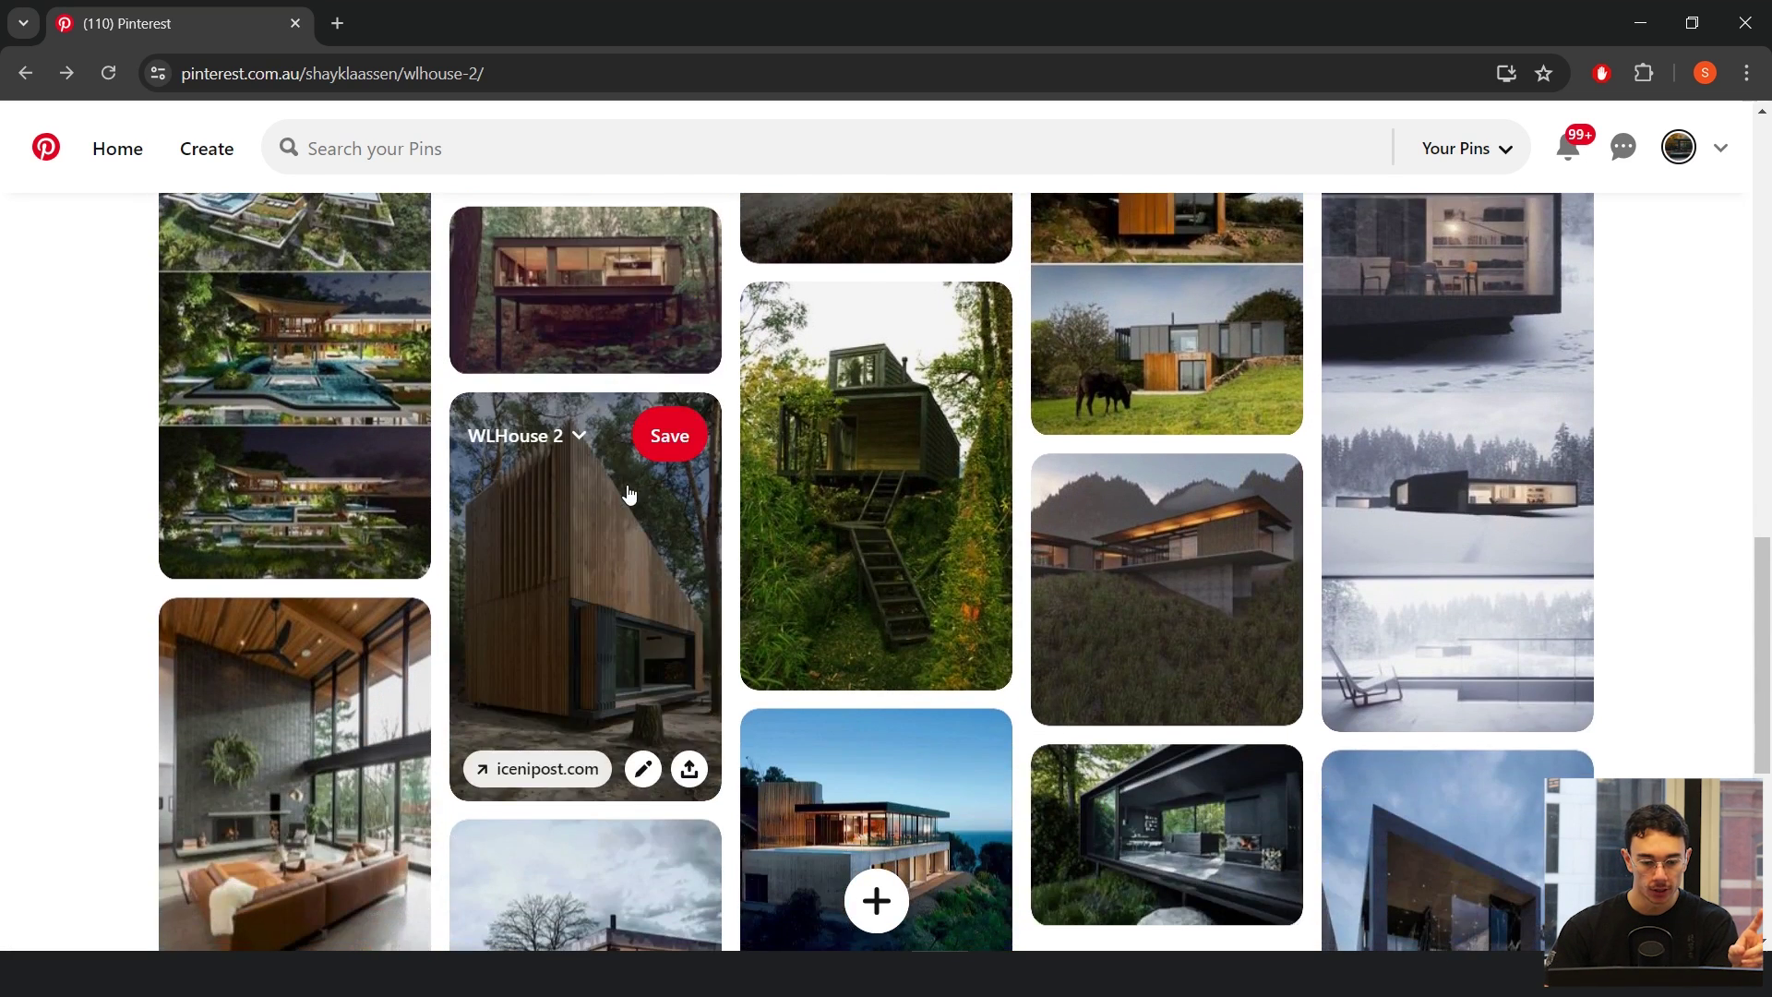
click(629, 491)
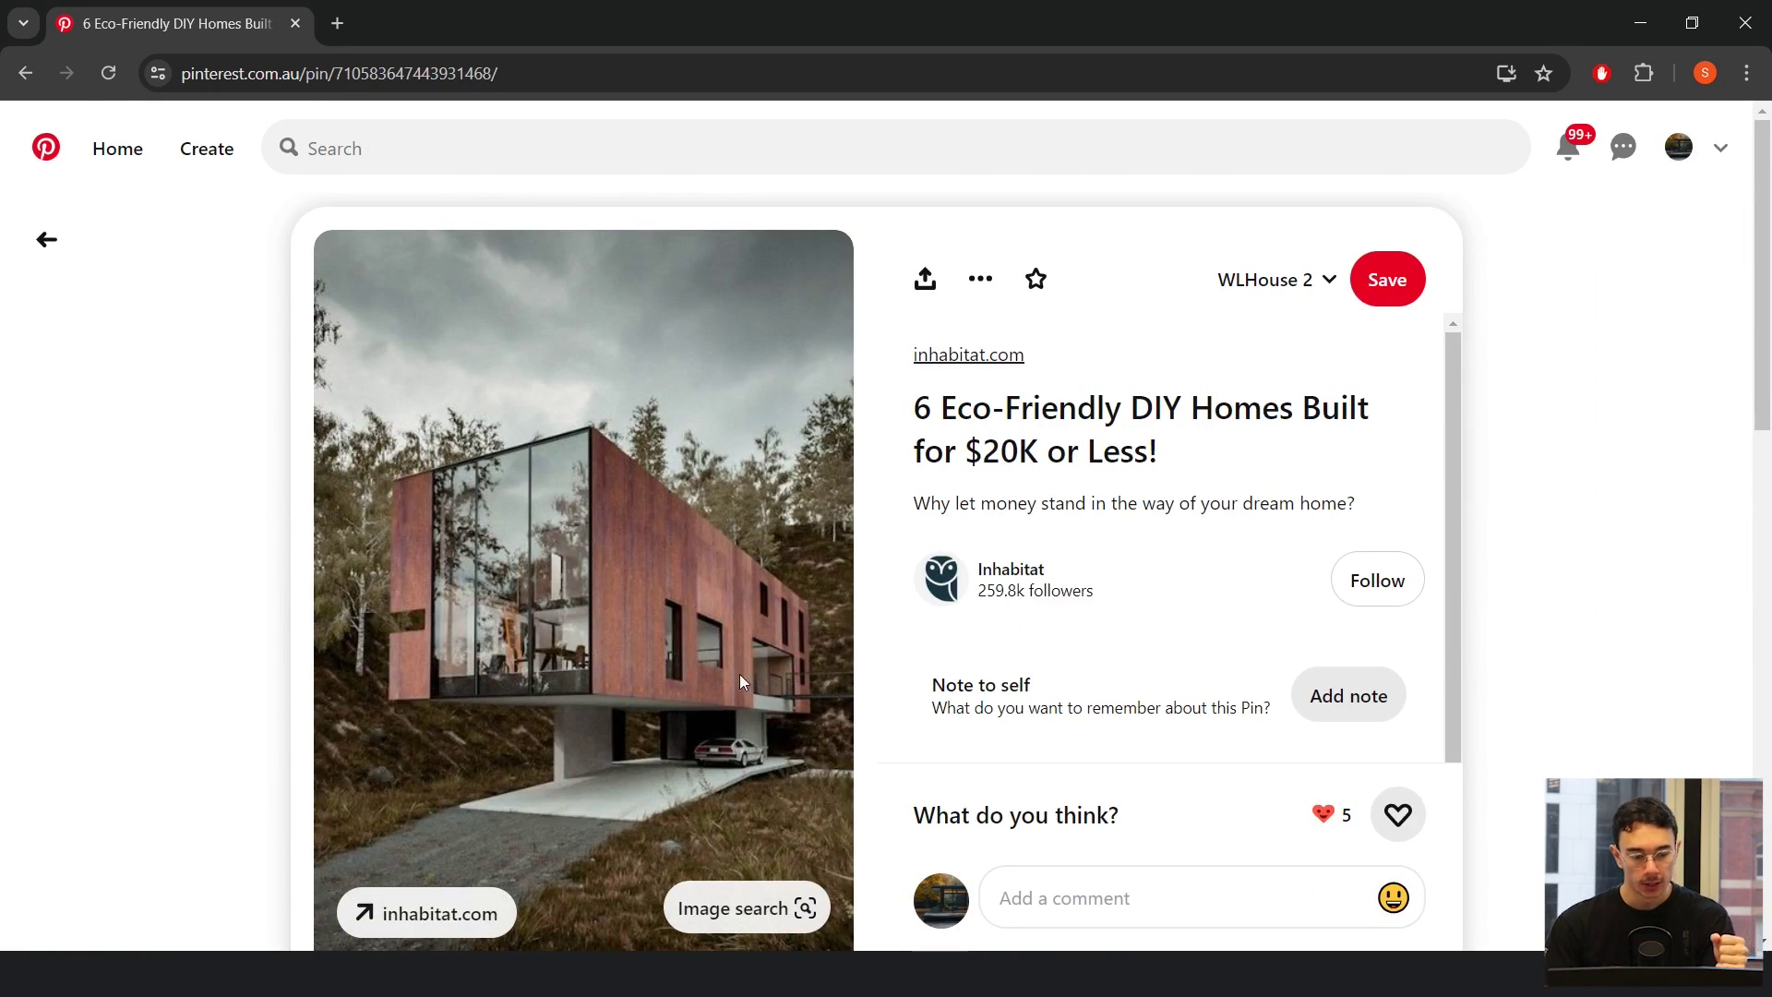
click(1640, 23)
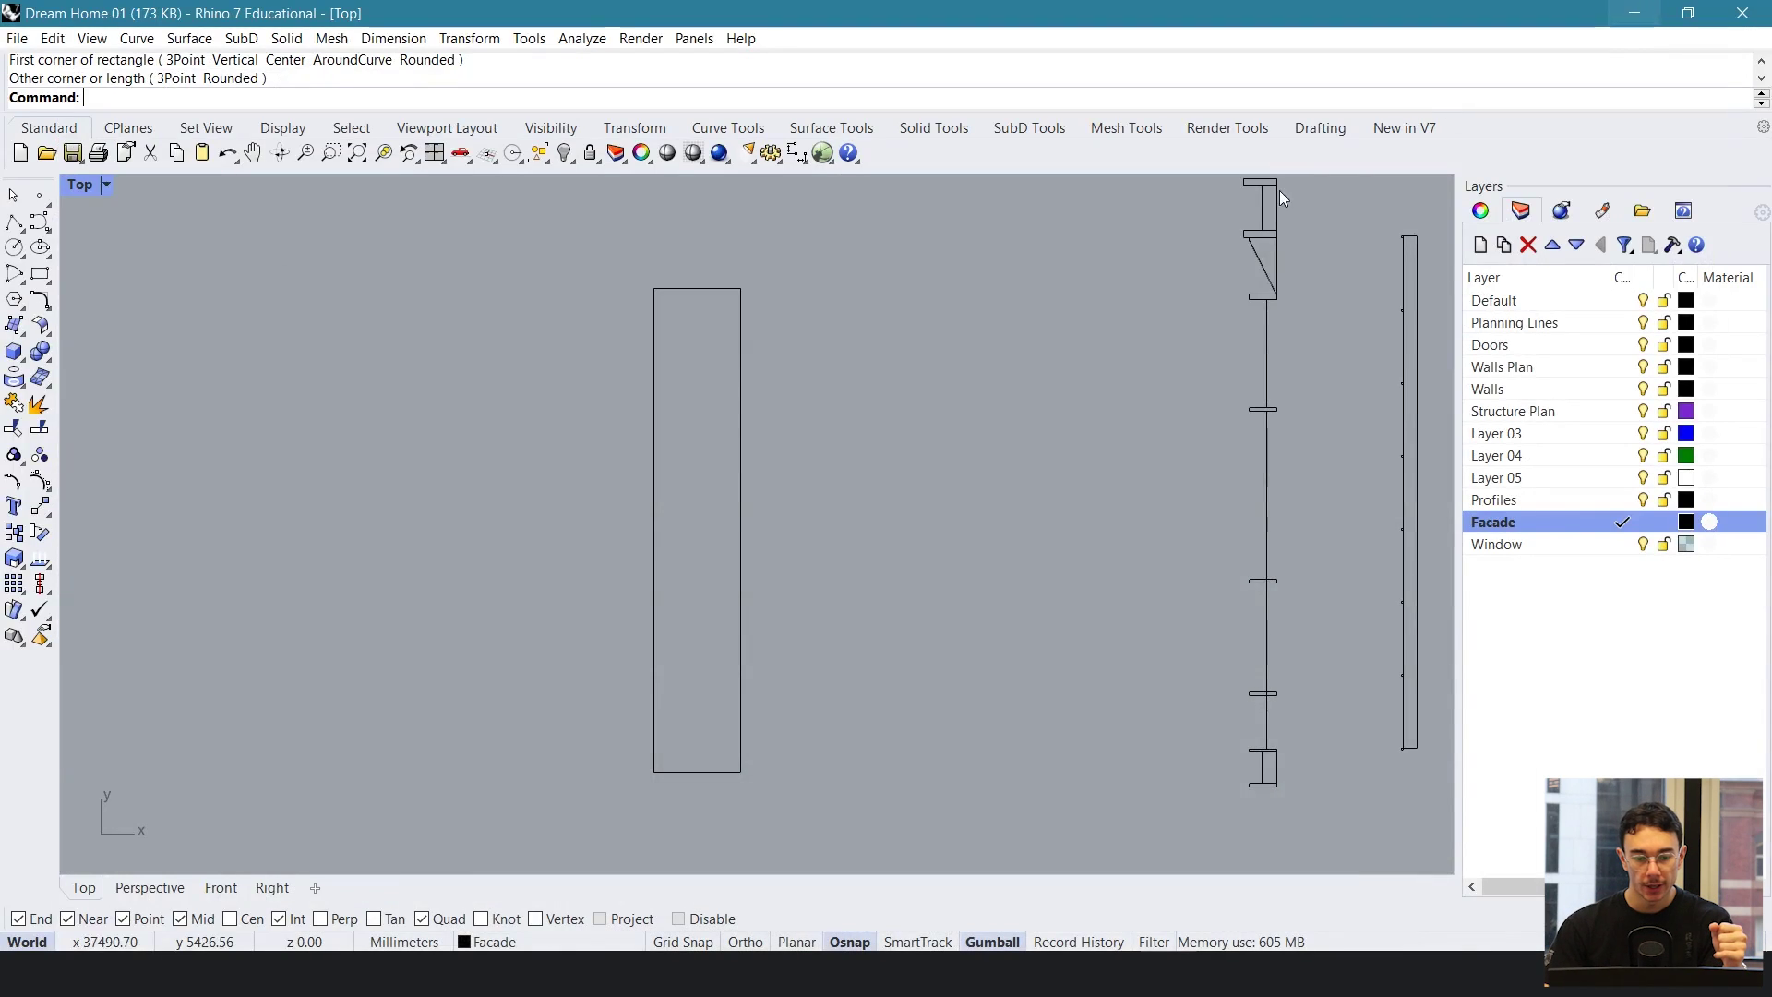
- Halve the upright rectangle's width to 250 mm with Scale1D from its lower-left corner, leaving the height as is
right_drag(905, 550, 894, 526)
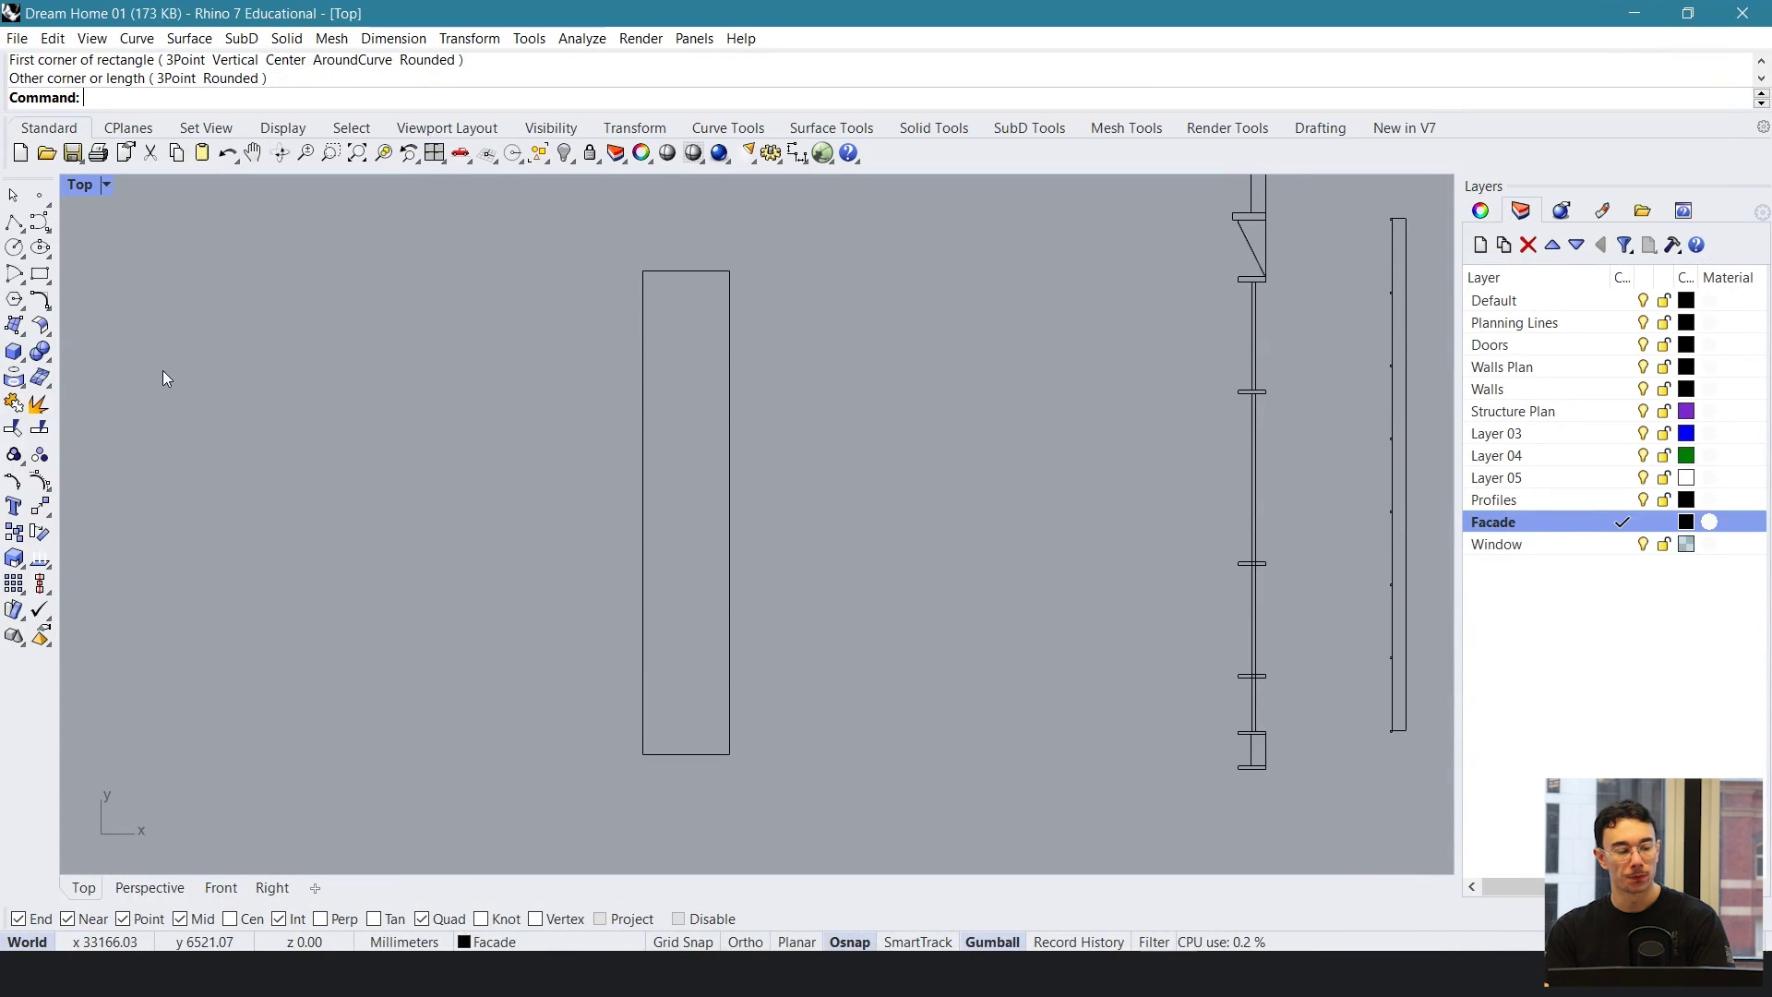
click(749, 518)
text(Scale1D)
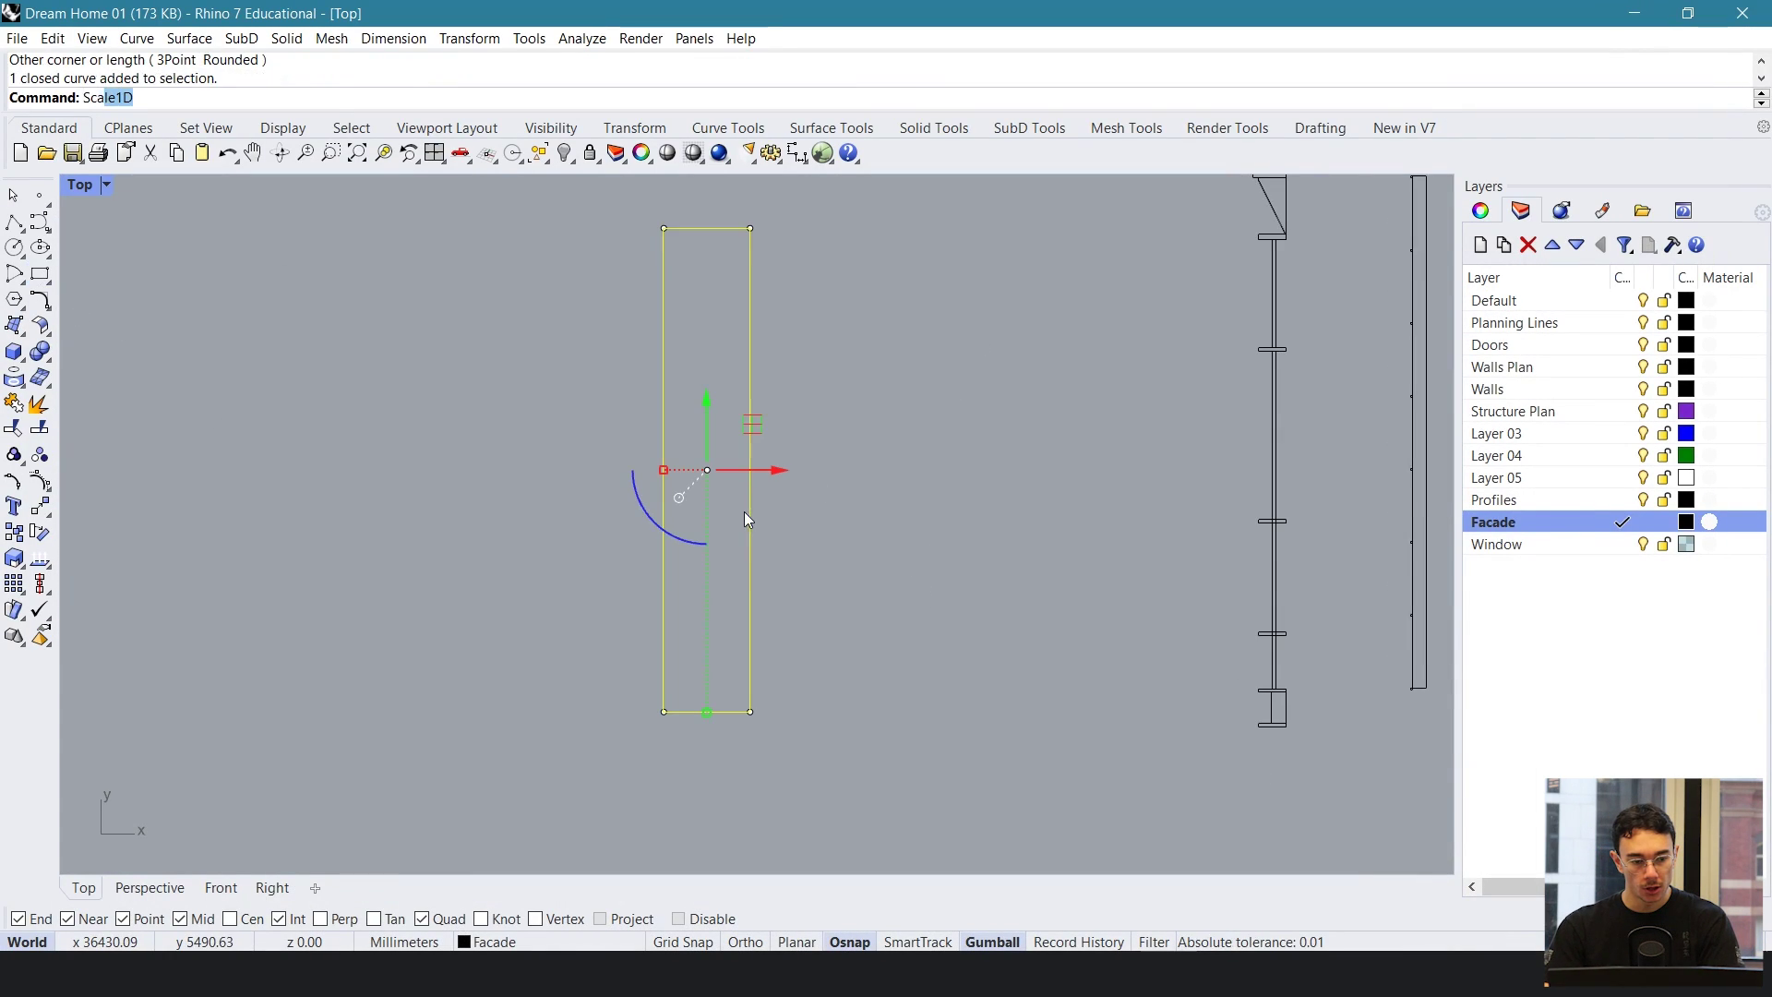
key(Return)
click(663, 712)
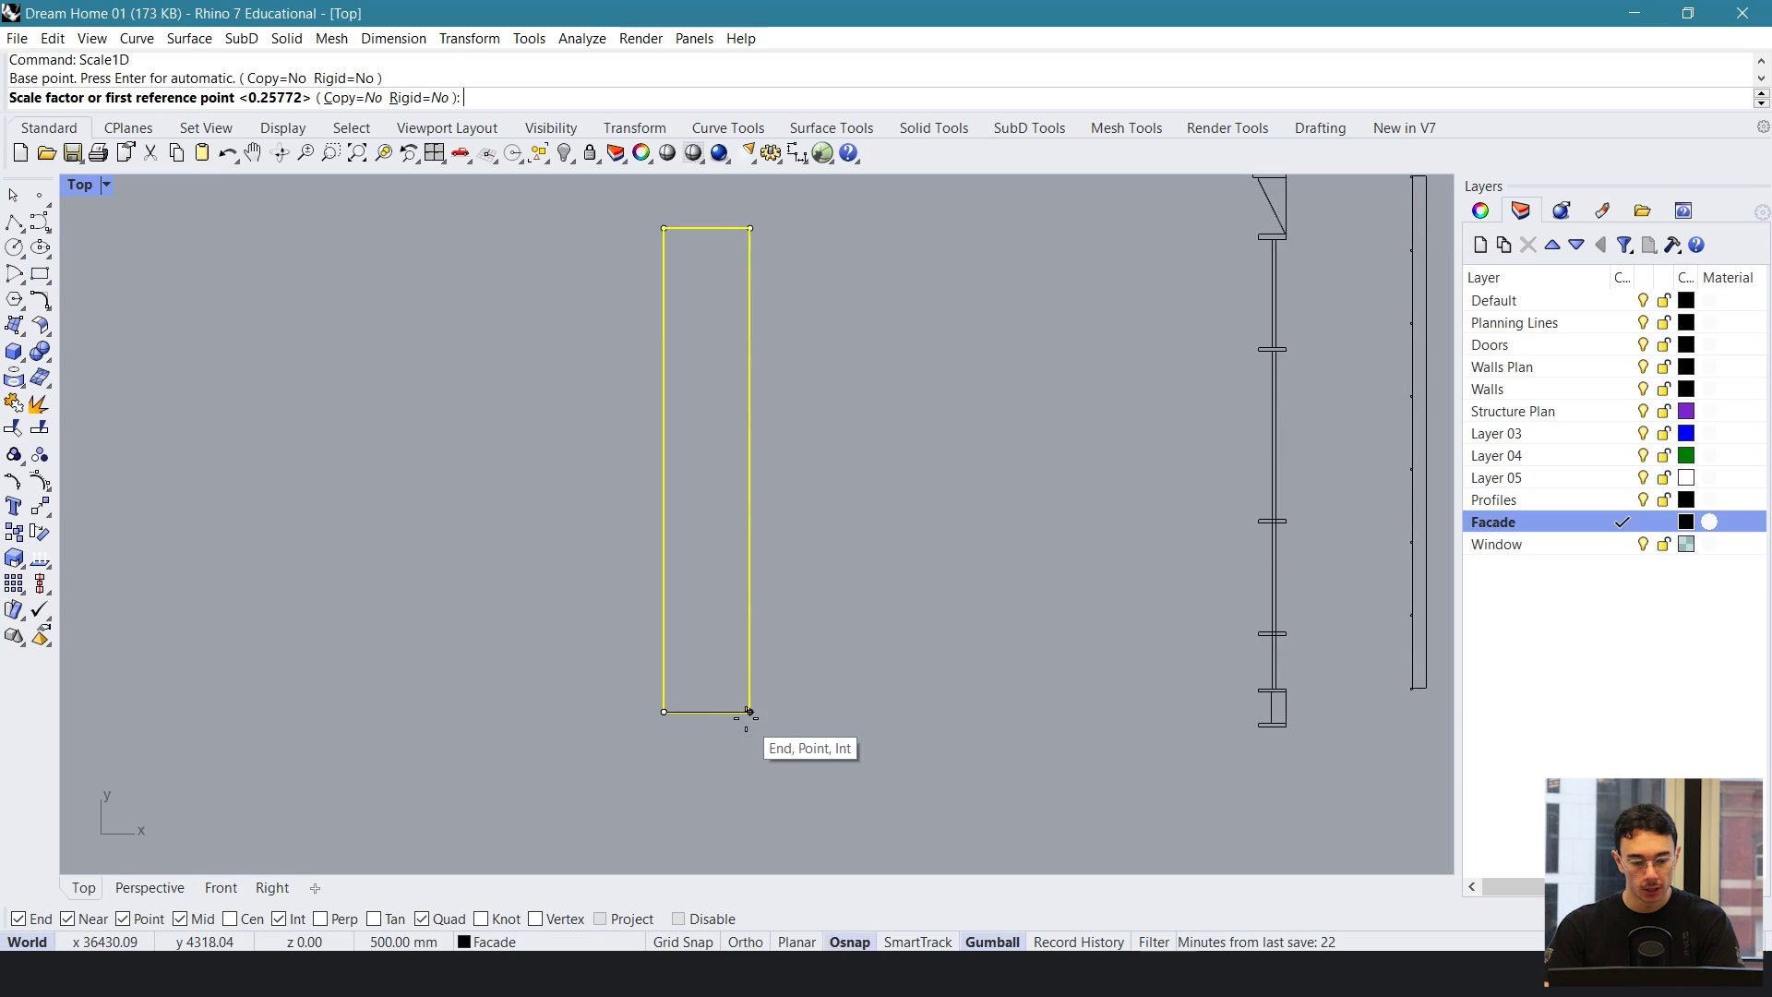
click(749, 712)
click(707, 712)
key(Escape)
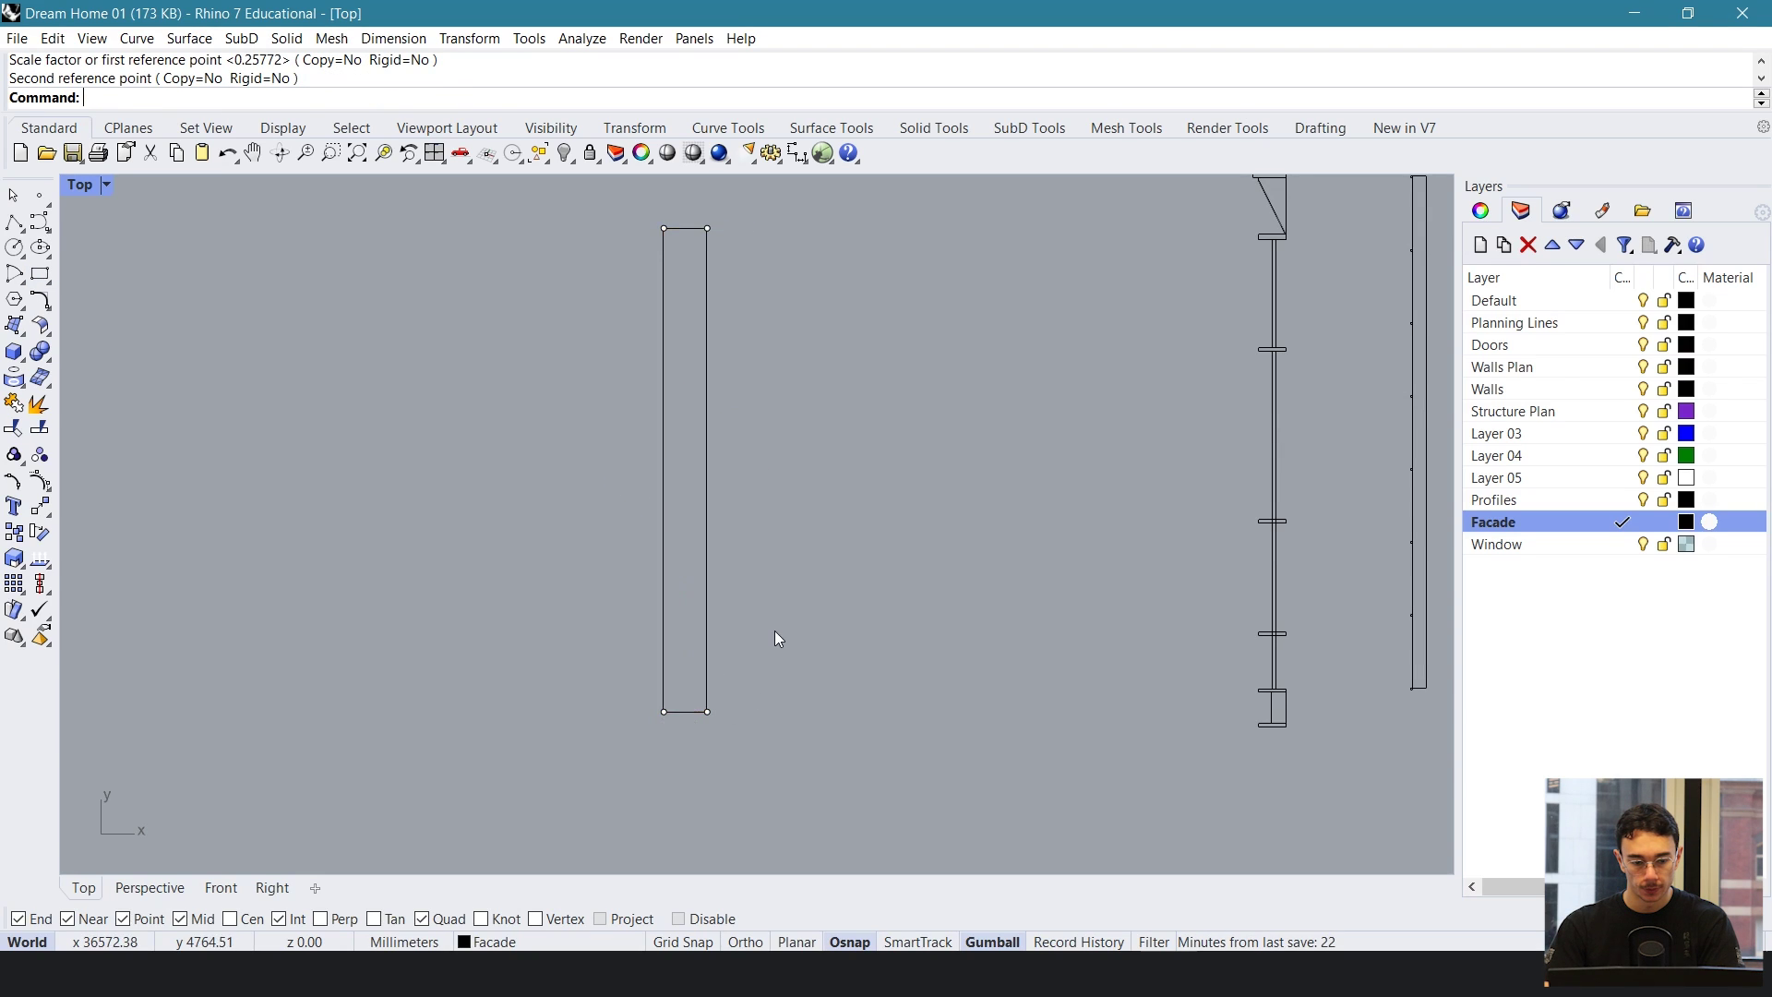
- Halve the upright rectangle's width again to 125 mm with Scale1D from its lower-left corner
key(Return)
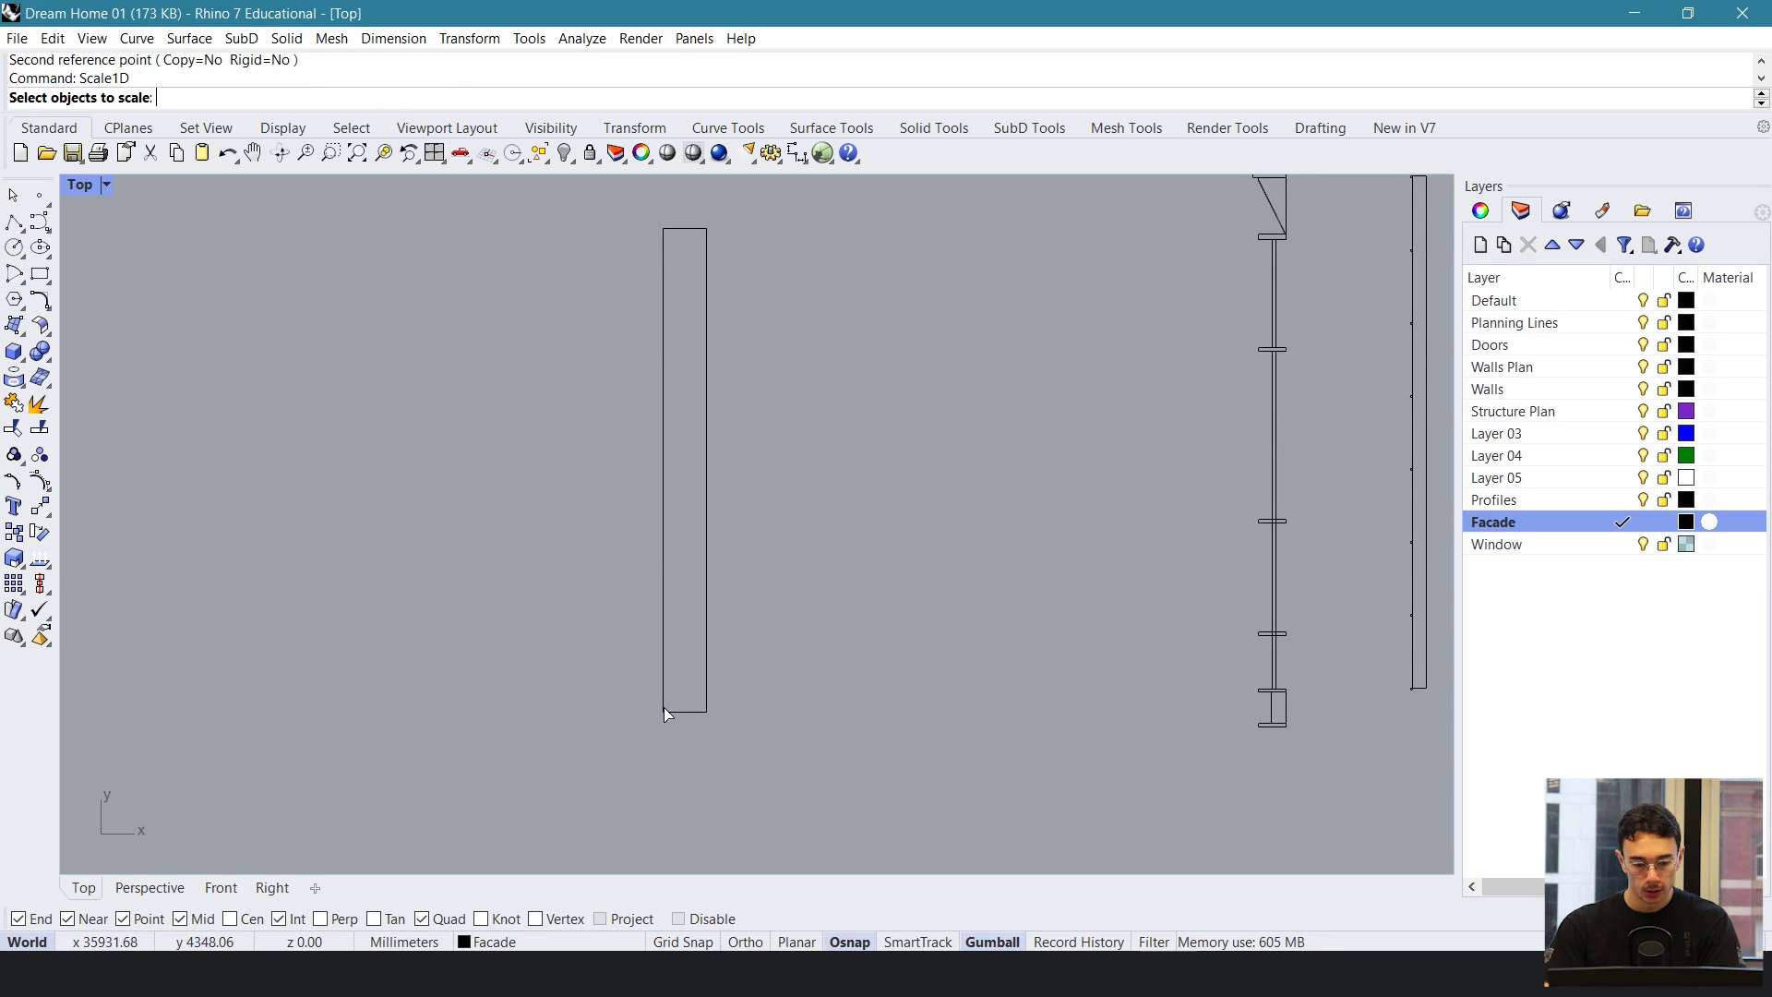
key(Escape)
click(664, 710)
key(Return)
click(663, 711)
click(707, 712)
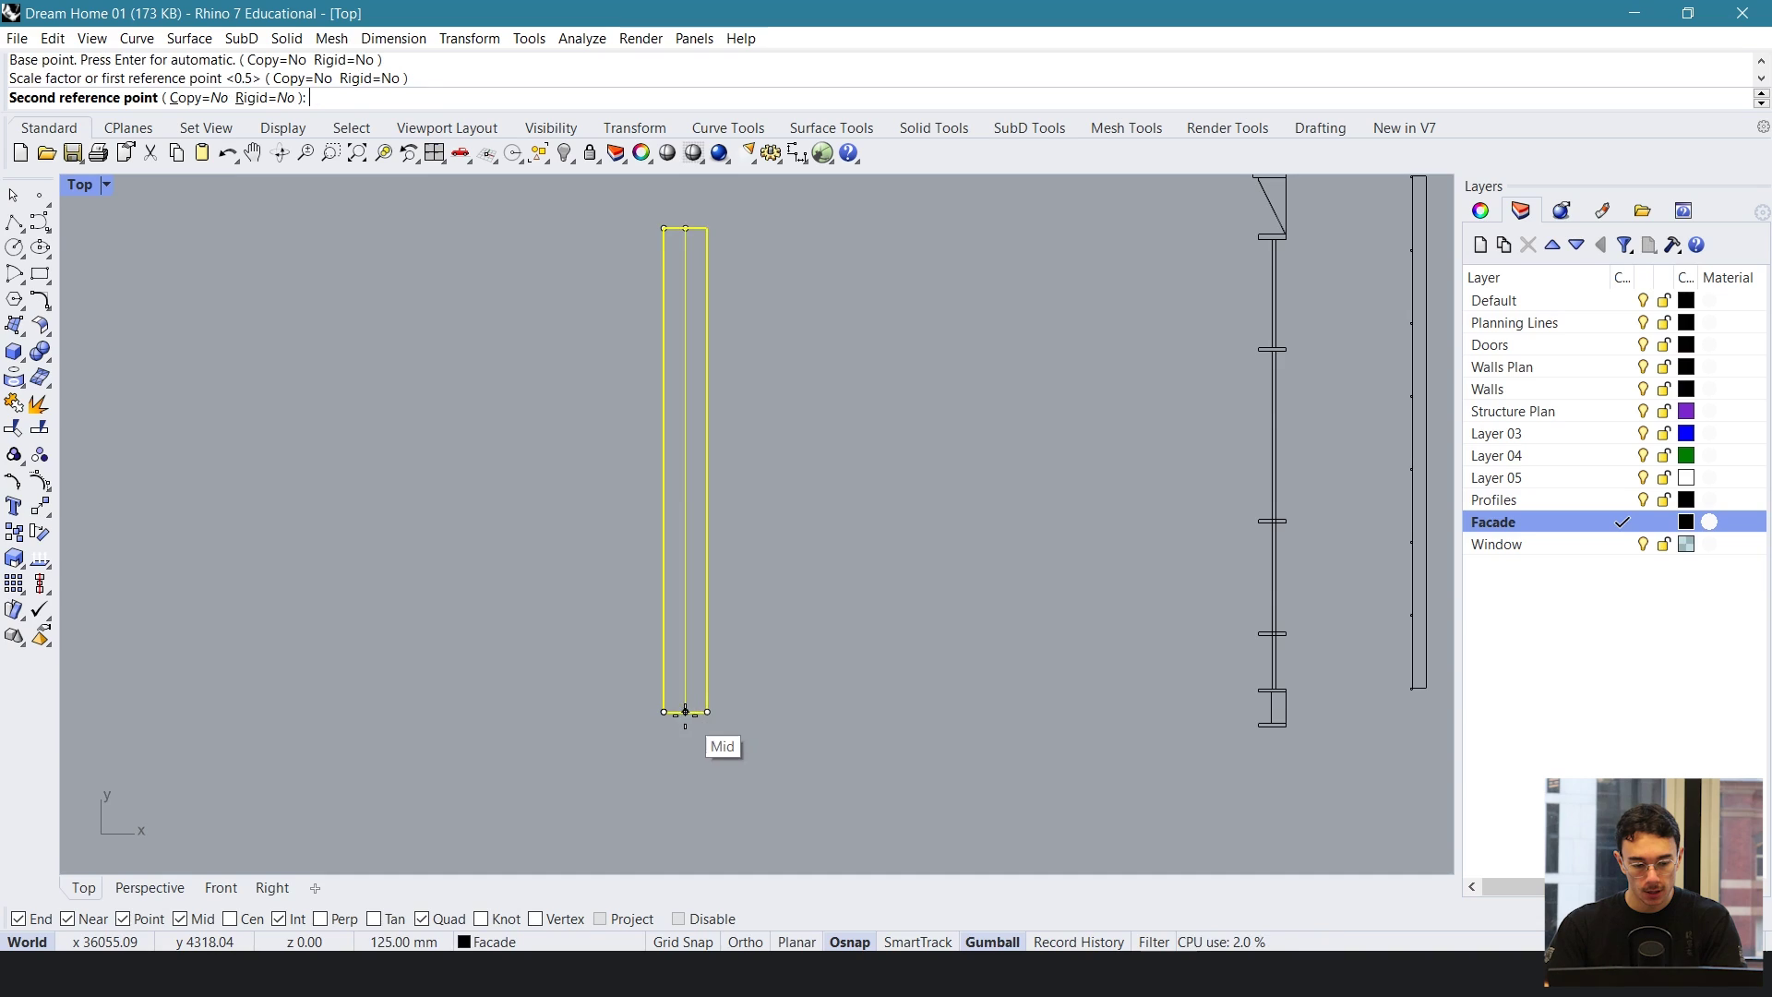
click(686, 711)
key(Escape)
- Widen the narrow upright rectangle slightly, to about 165 mm, and deselect it
right_drag(689, 391, 697, 452)
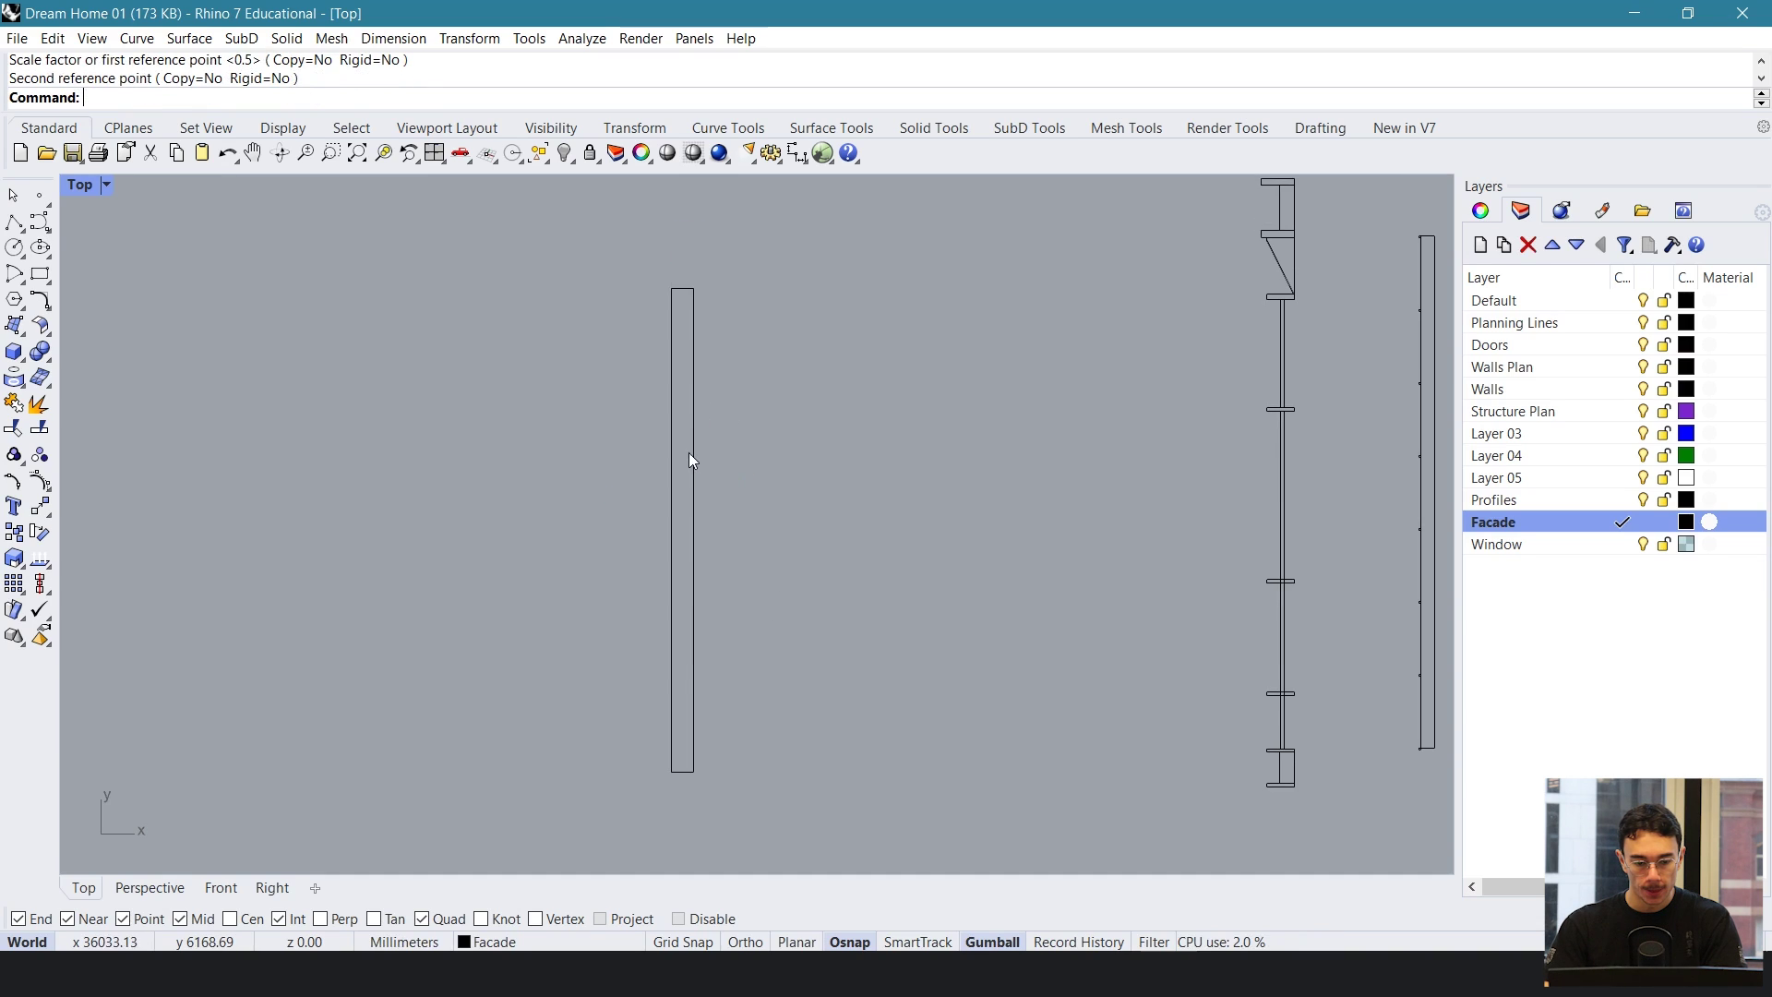
click(694, 460)
drag(672, 530, 668, 530)
click(863, 437)
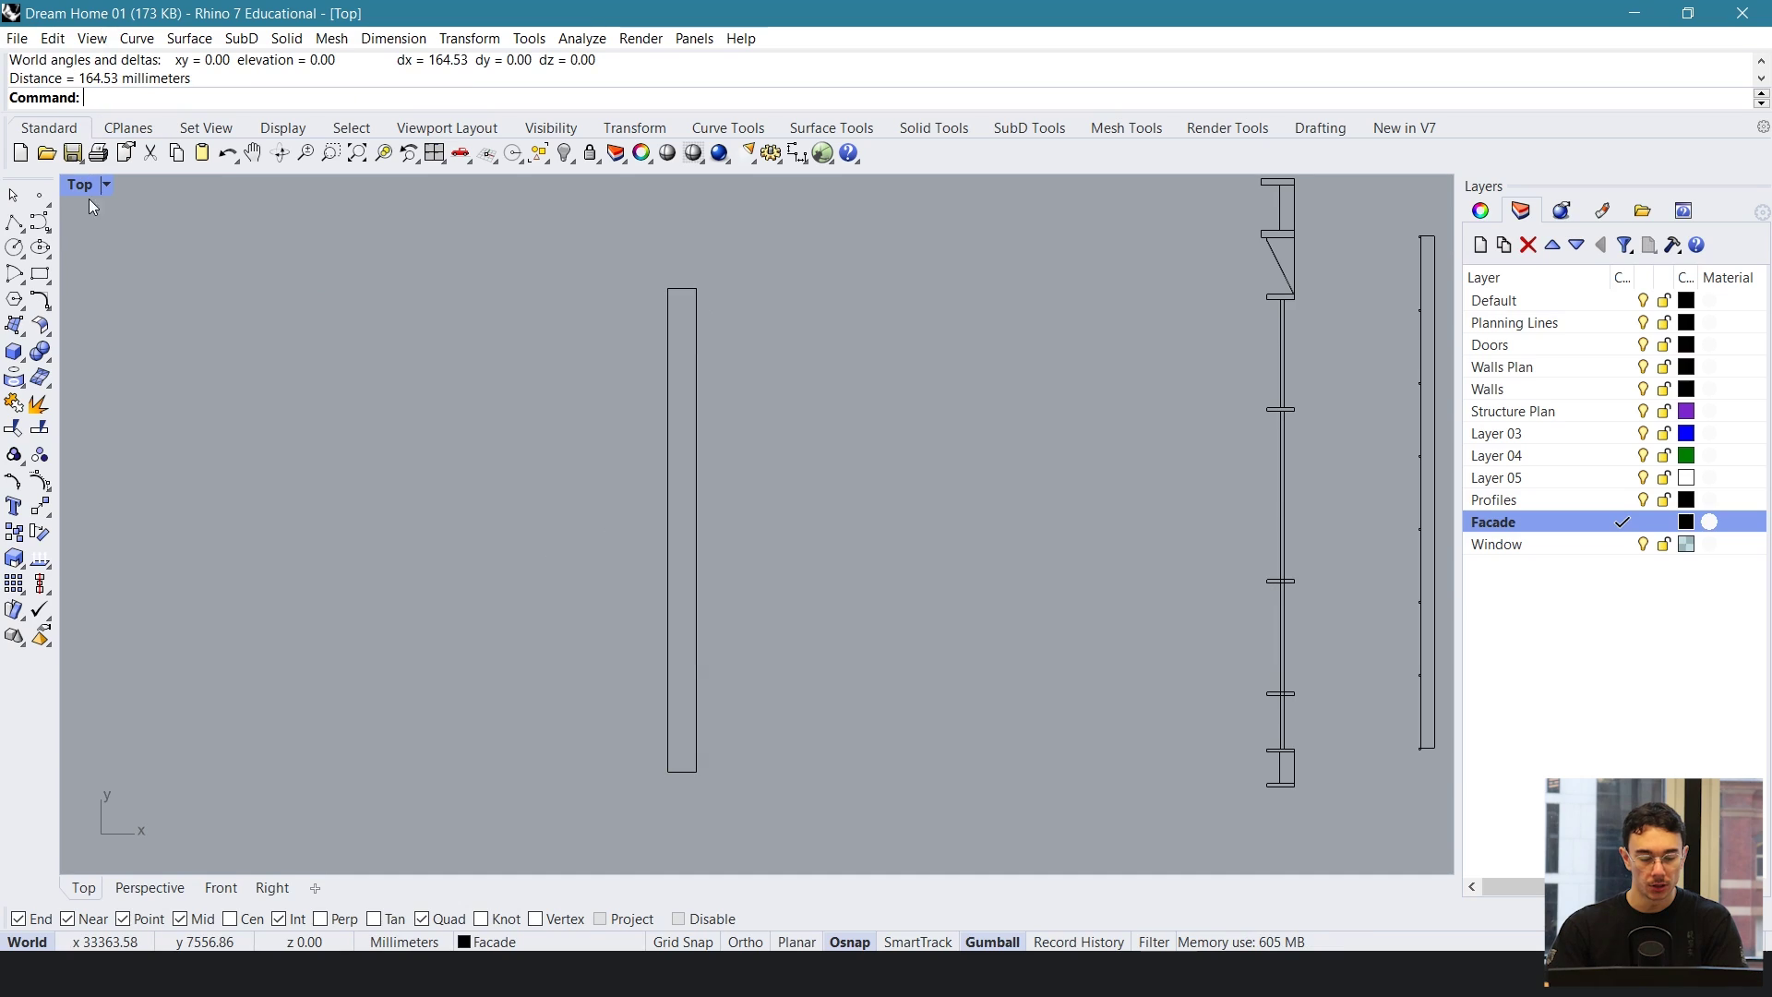
- Draw a full-width rectangle about 123 mm high inside the bottom end of the upright strip
click(40, 274)
right_drag(736, 736, 736, 637)
scroll(735, 637, up, 3)
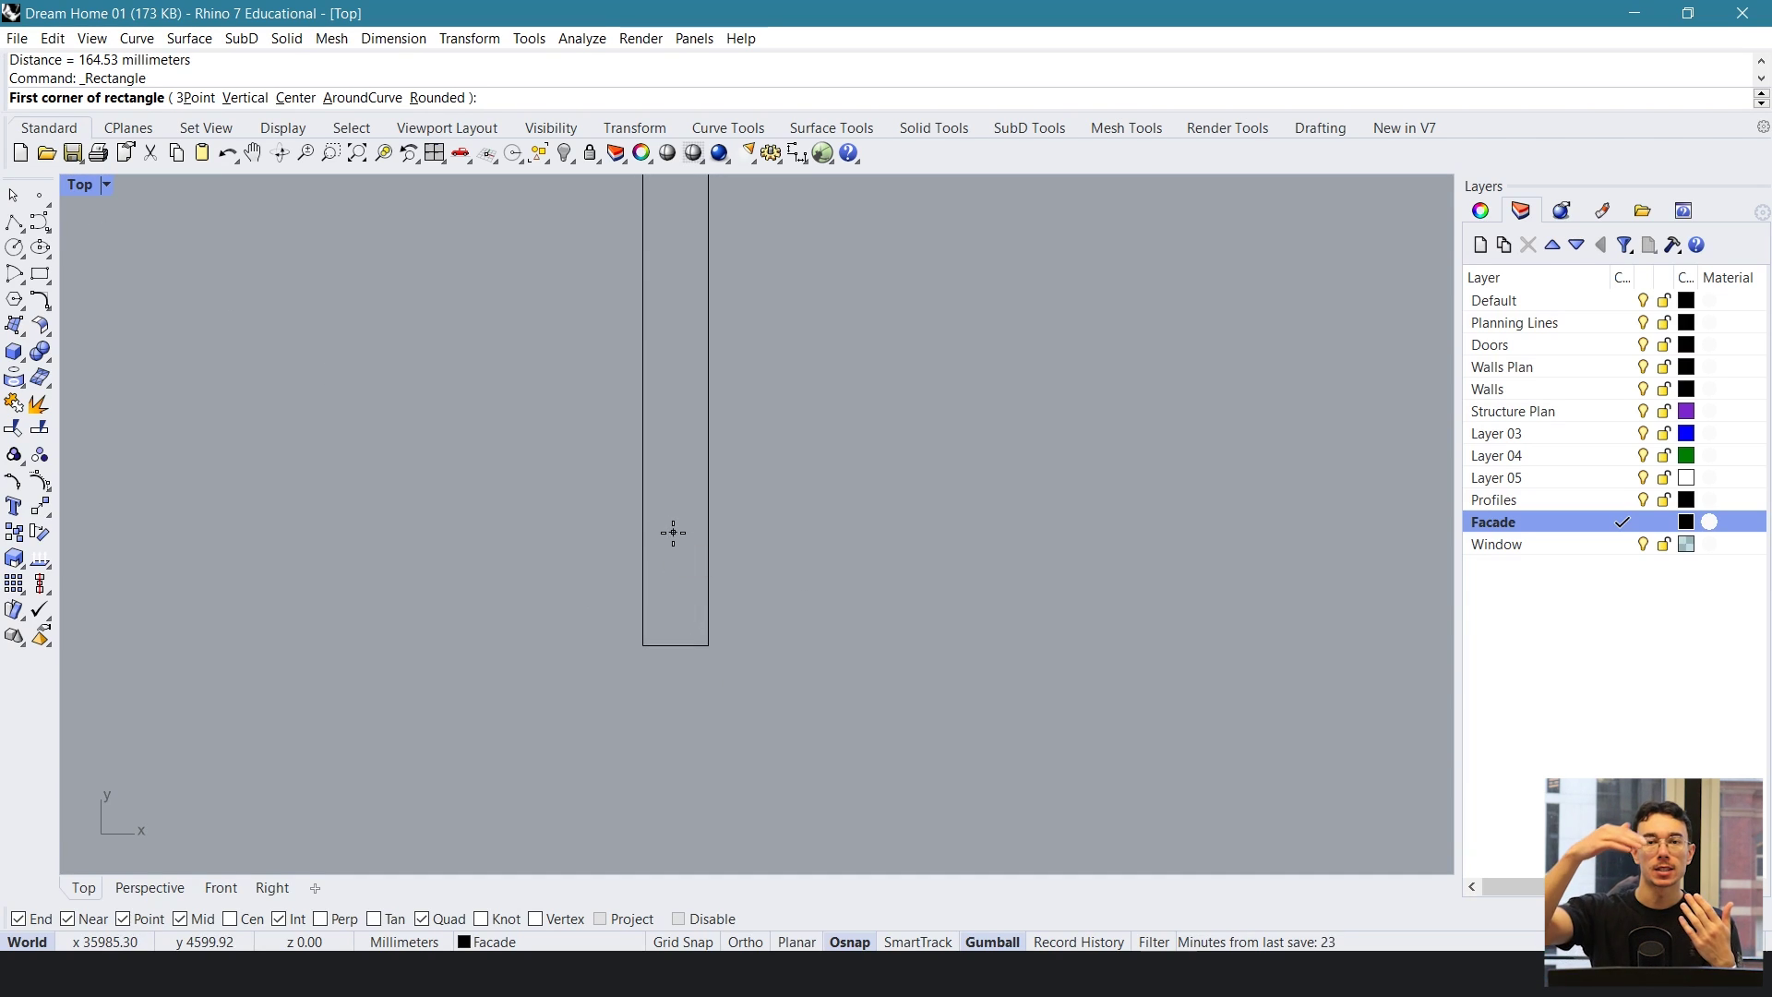
click(643, 645)
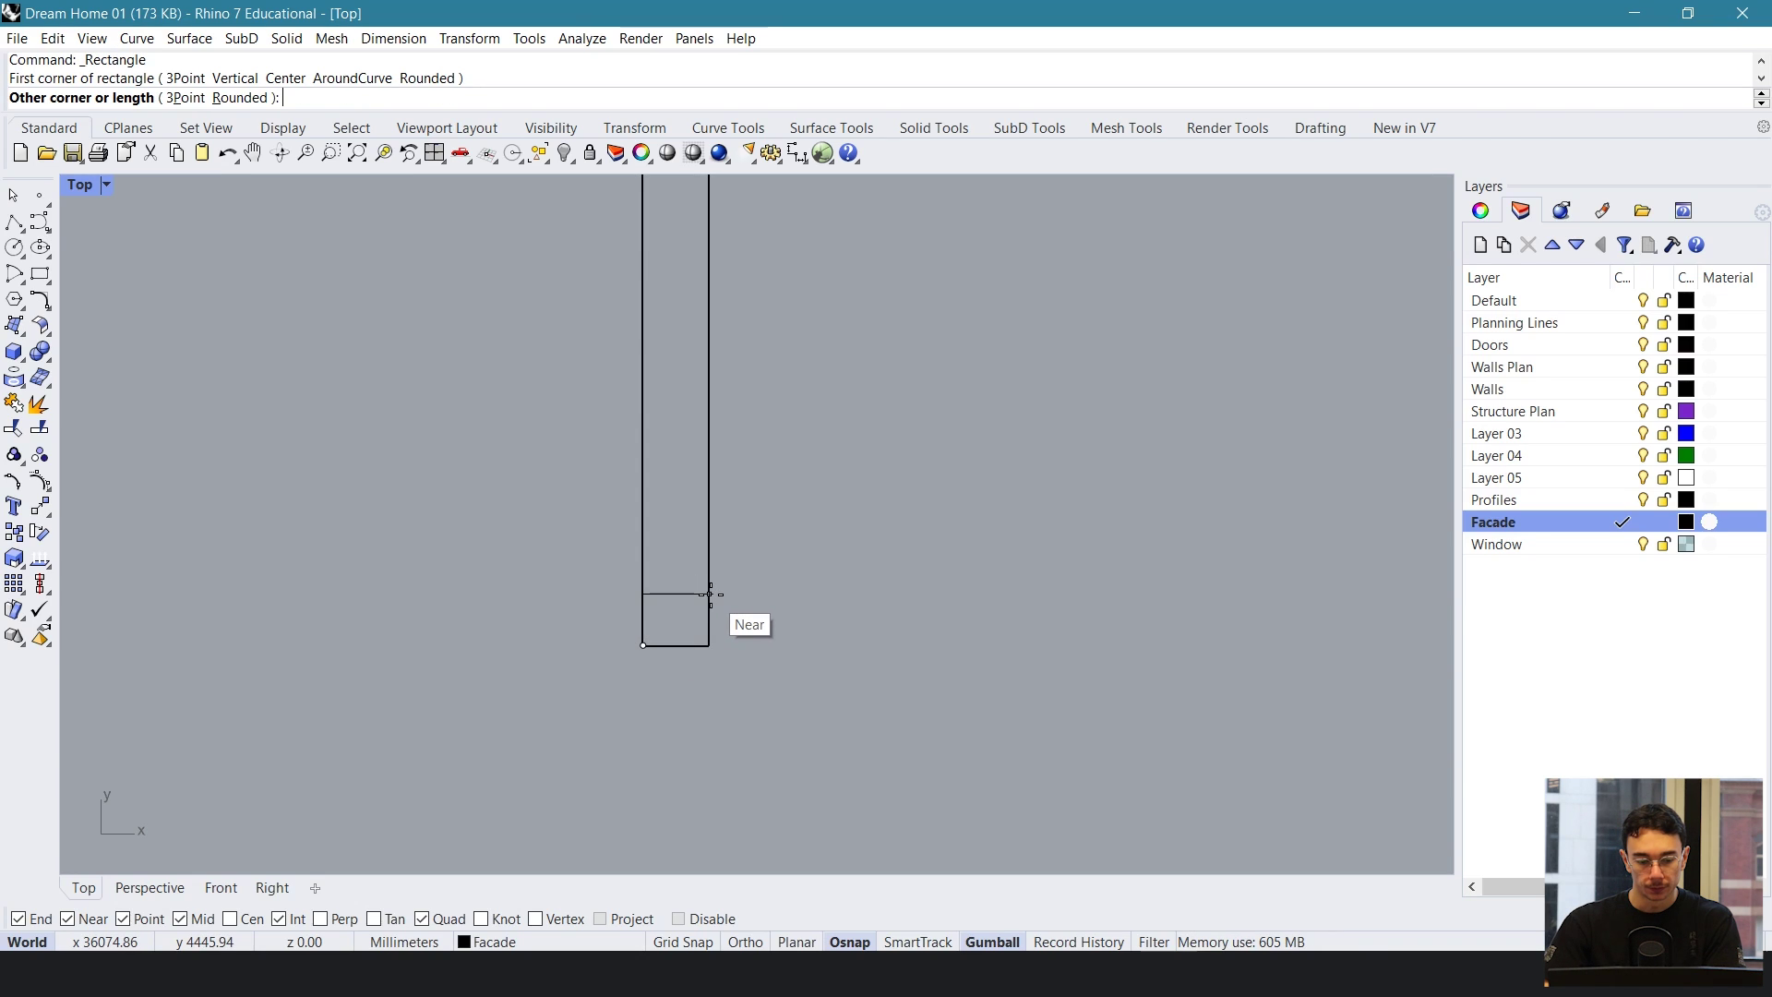
click(708, 596)
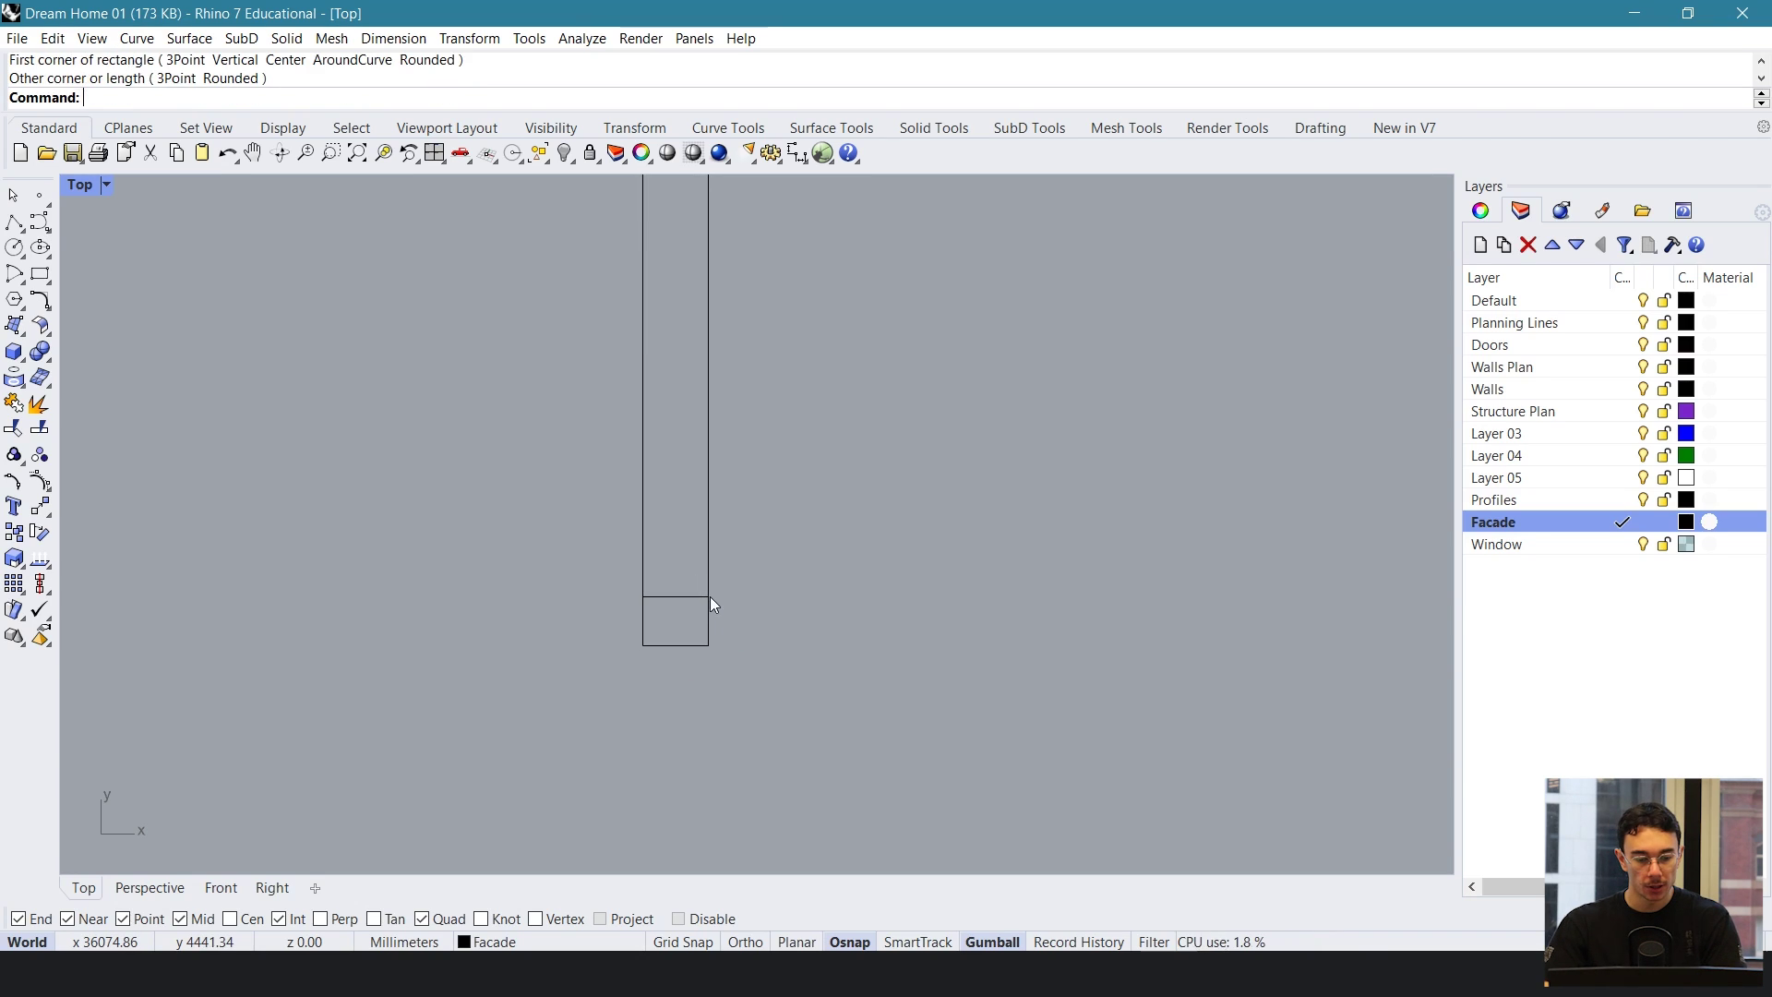
- Examine how the bottom end of the window profile is built, as a reference for the new strip
scroll(698, 607, up, 3)
scroll(744, 488, down, 6)
scroll(755, 533, down, 4)
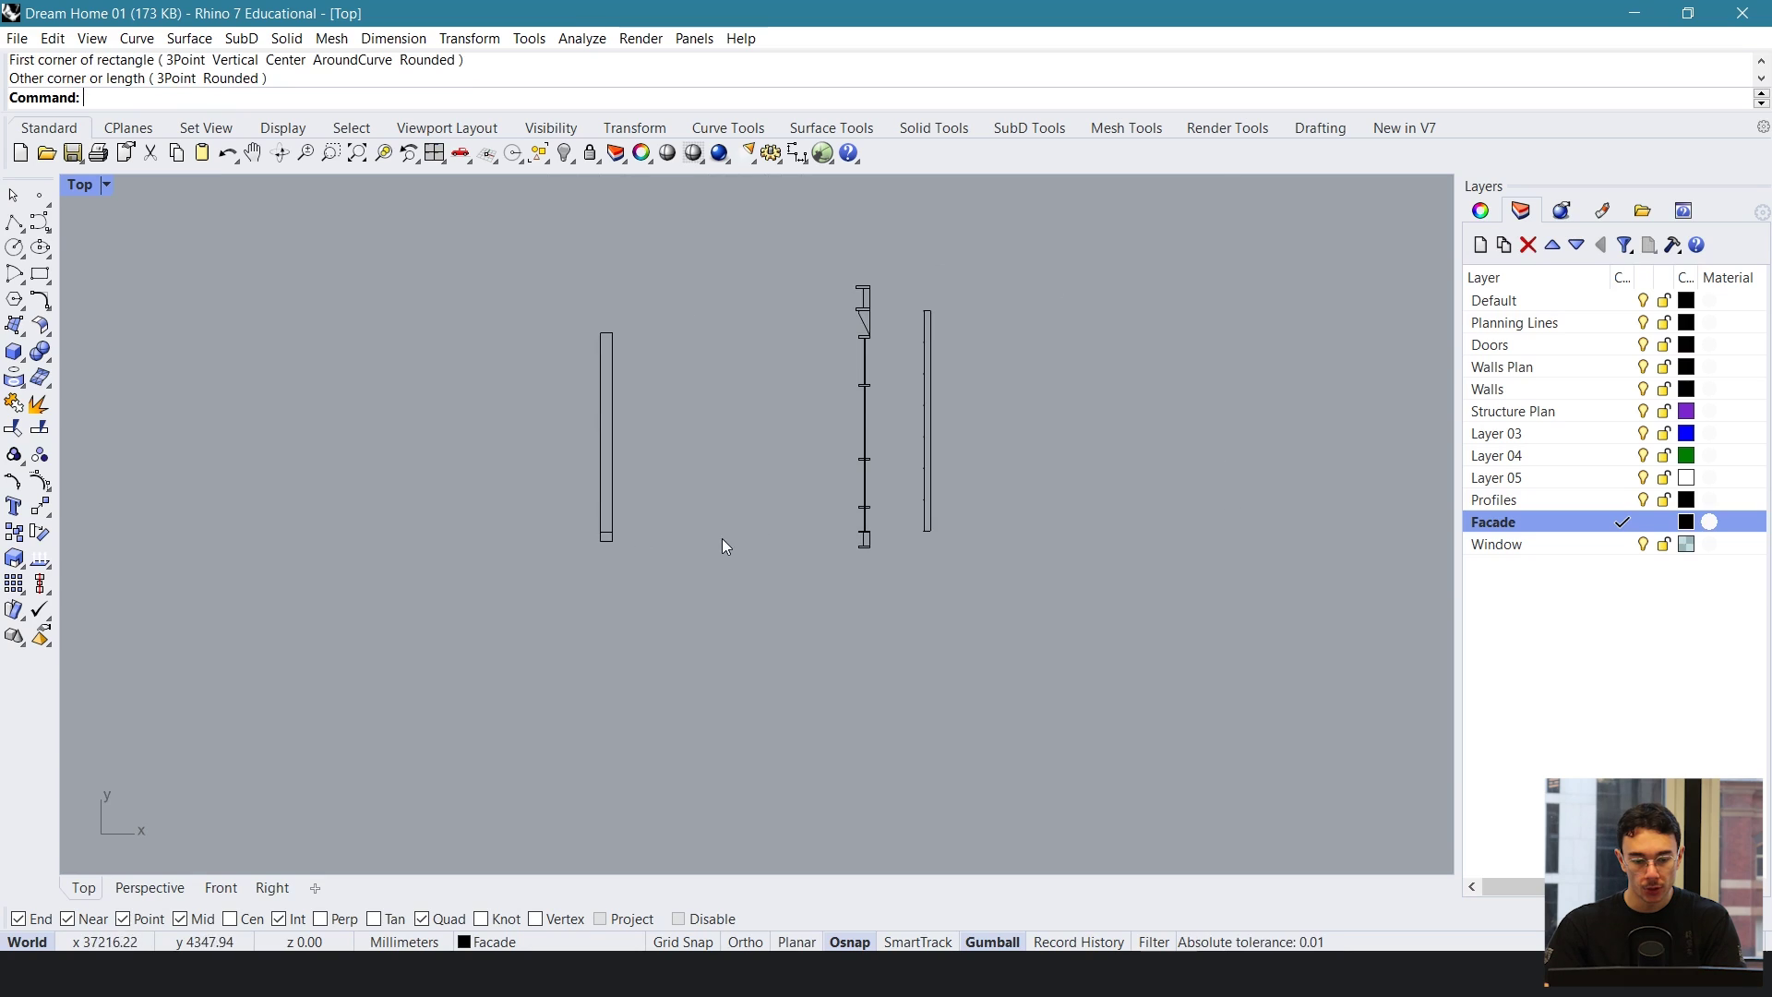
scroll(1071, 480, up, 6)
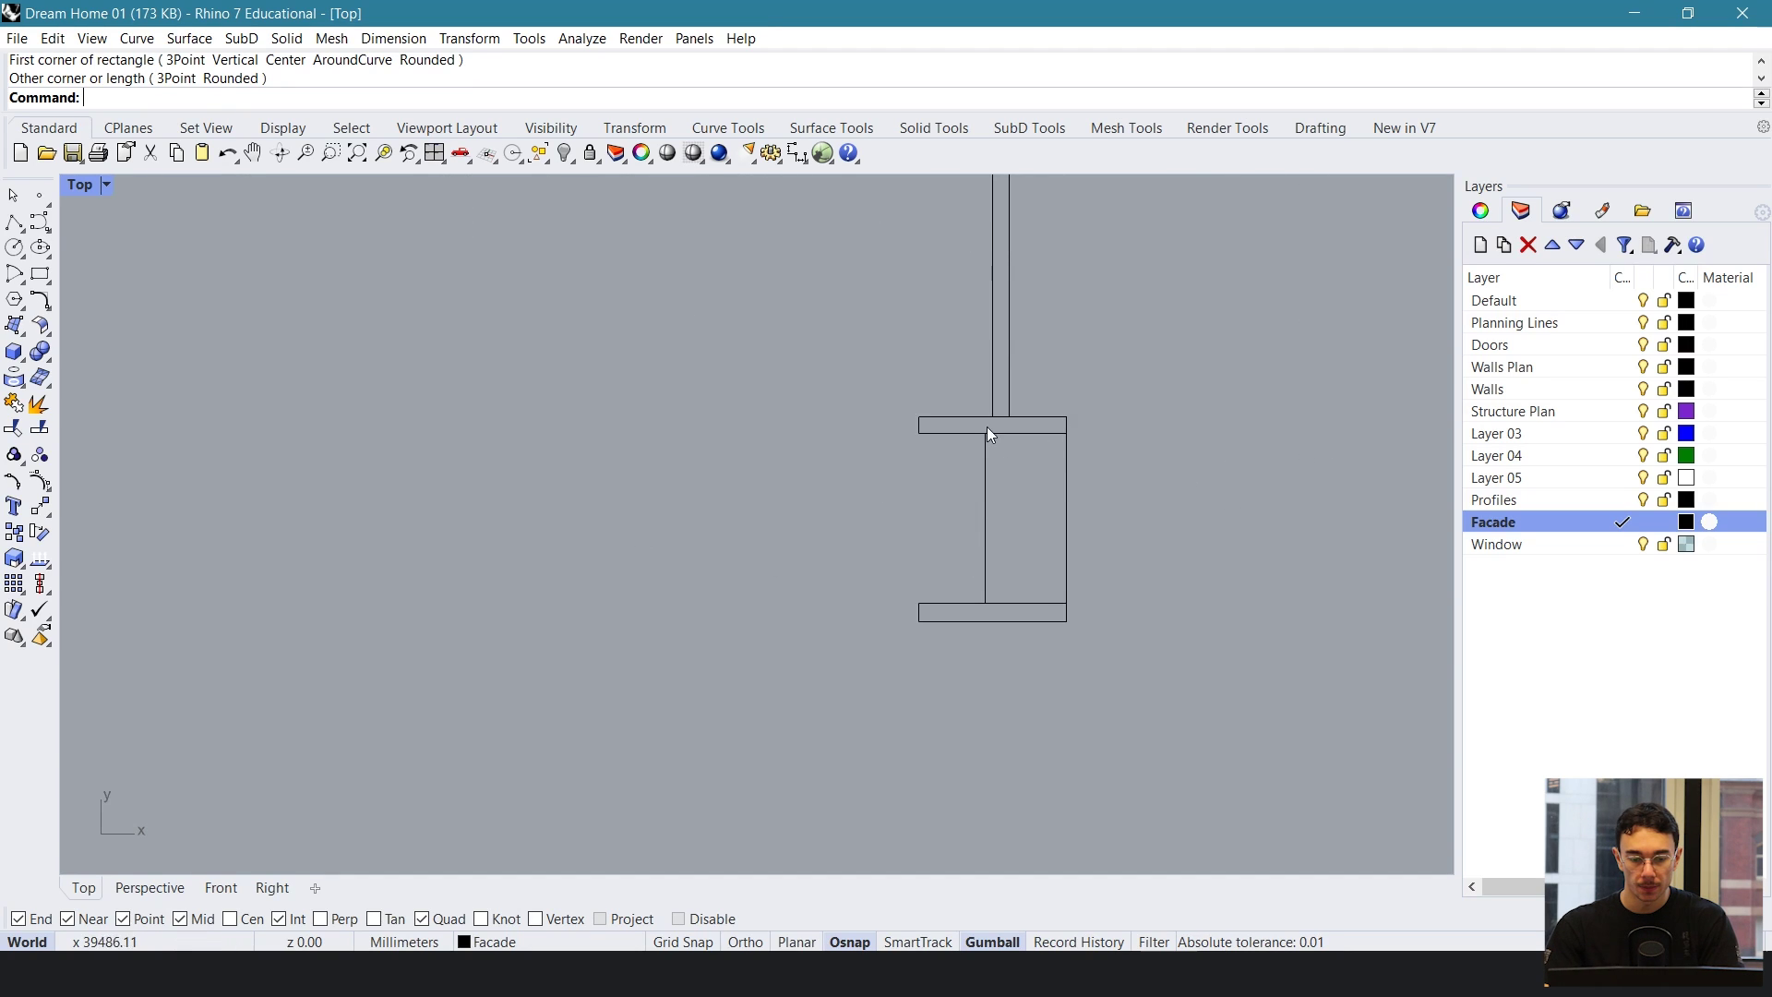
scroll(951, 562, down, 6)
right_drag(657, 514, 1167, 518)
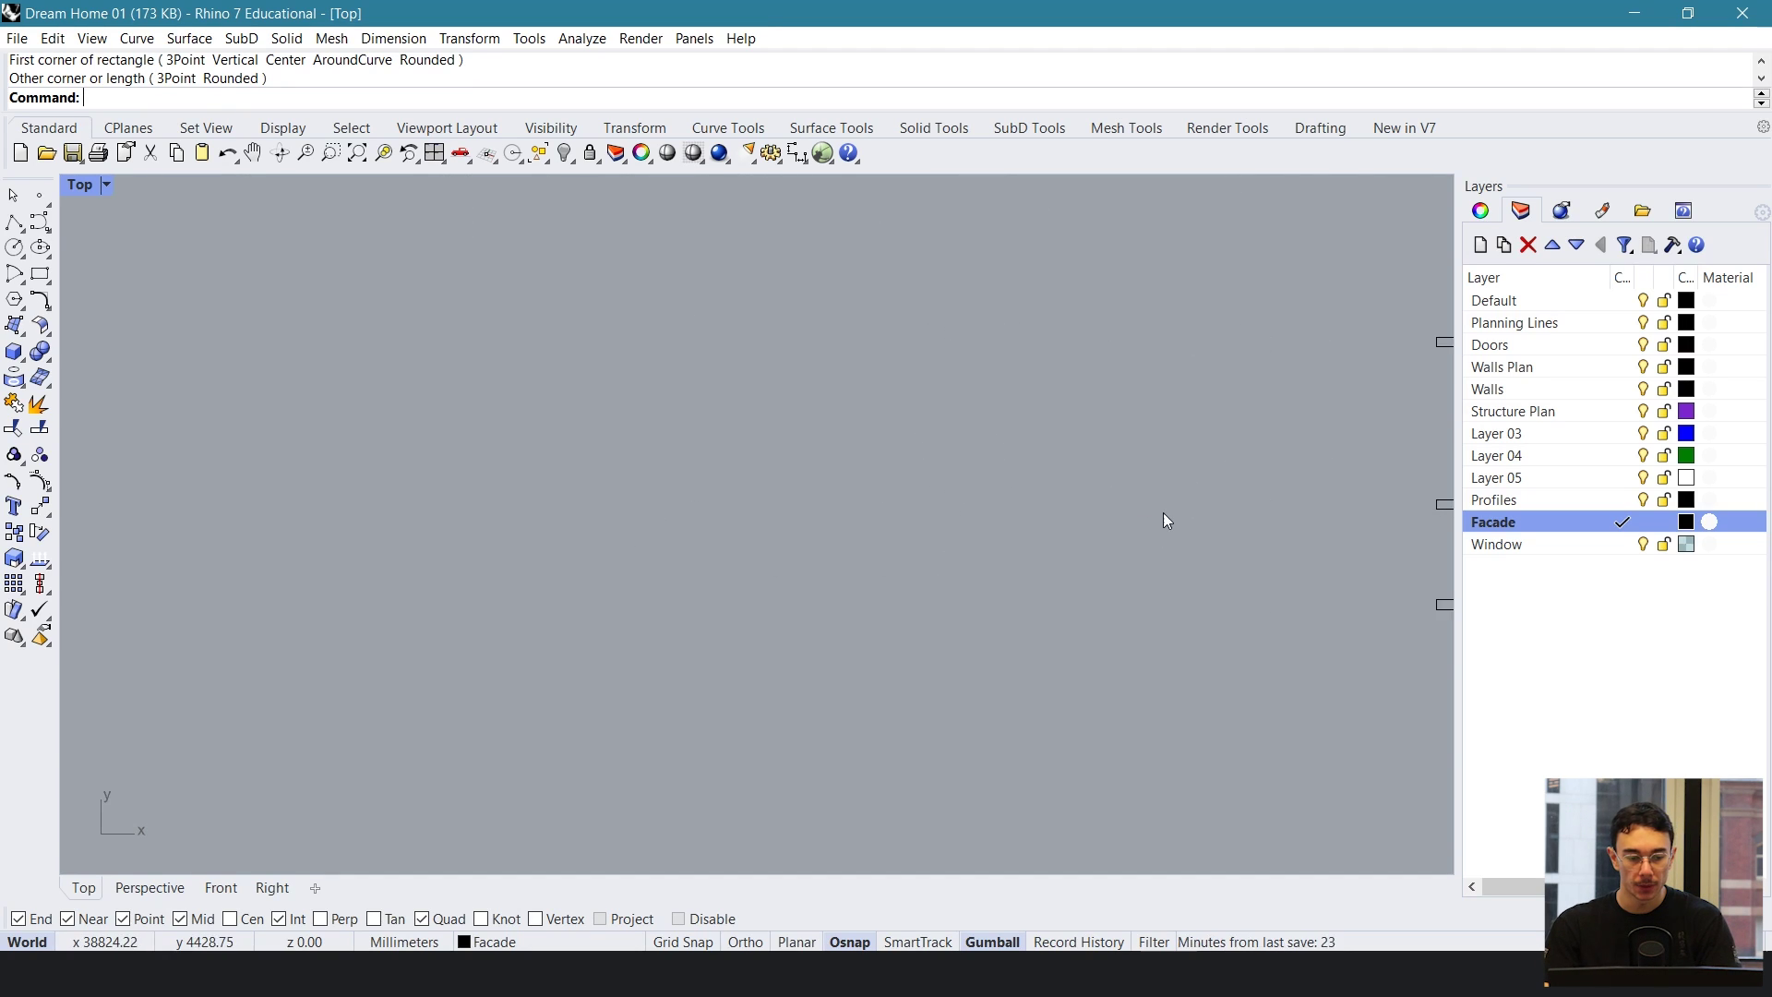
scroll(1163, 519, down, 4)
mouse_move(491, 486)
right_down()
mouse_move(633, 476)
mouse_move(485, 474)
mouse_move(510, 474)
right_up()
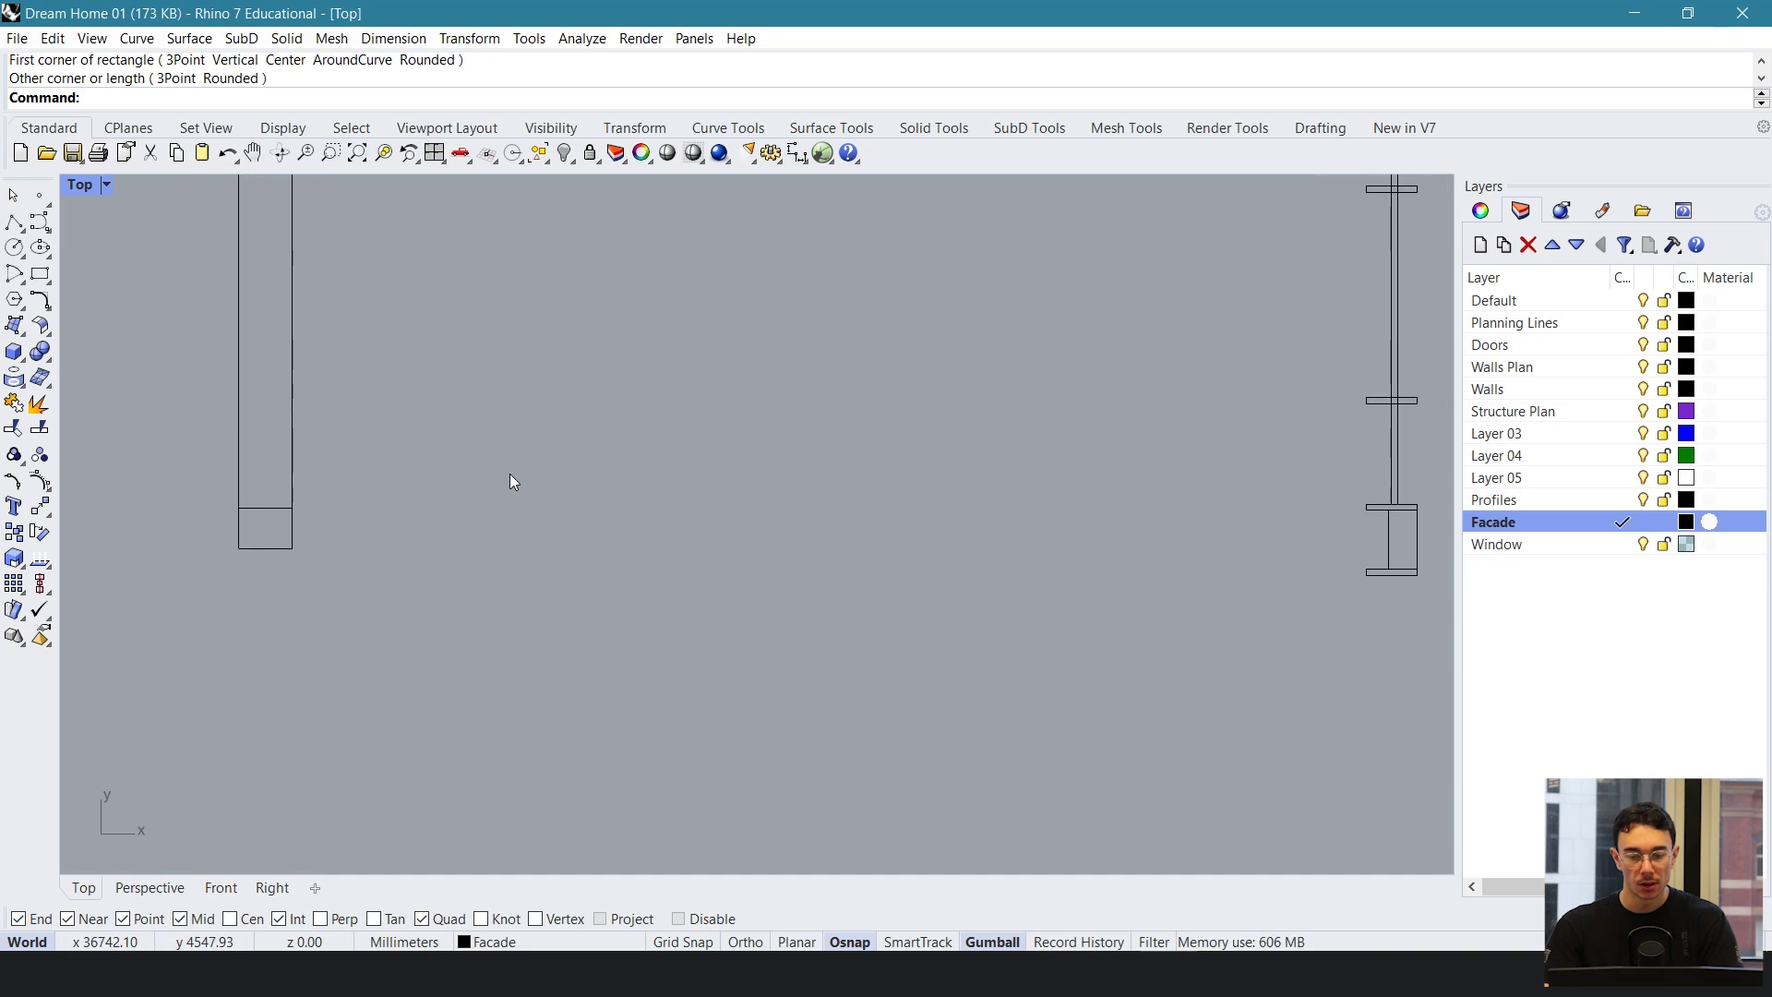
- Draw a thin plate rectangle about 17 mm high across the full width at the top of the bottom box
click(40, 274)
scroll(217, 563, up, 3)
right_drag(230, 546, 455, 557)
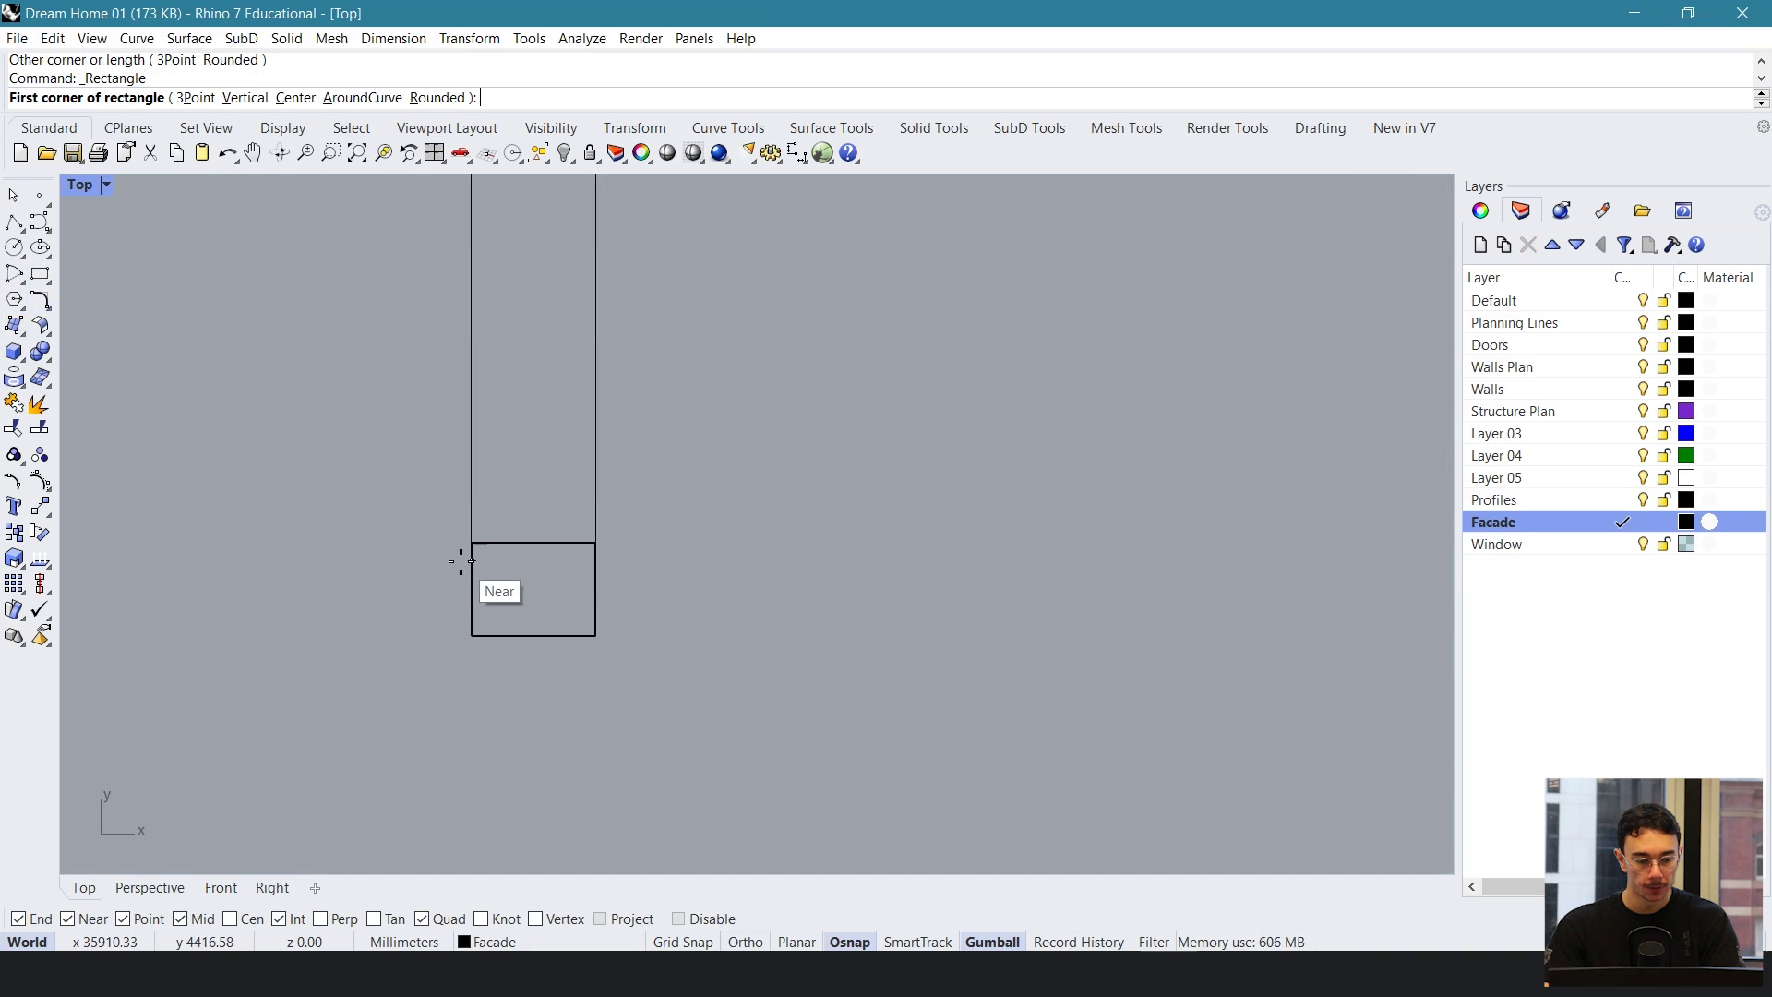
scroll(455, 558, up, 3)
click(776, 518)
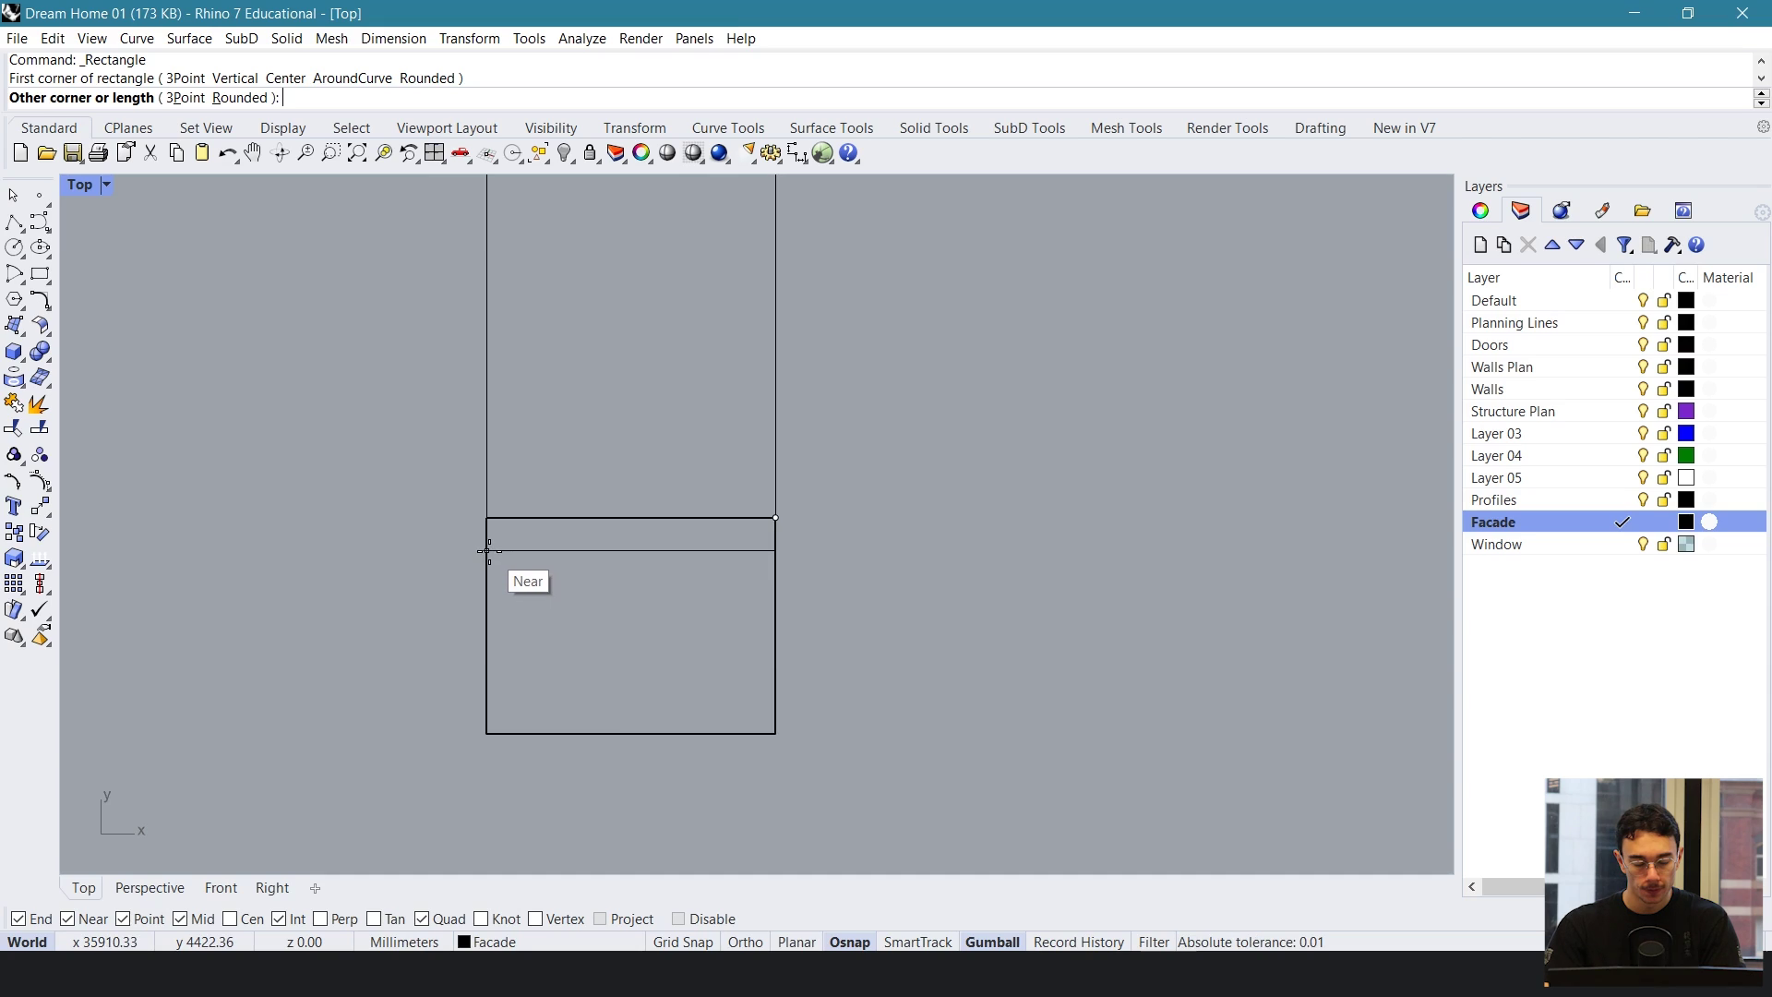
click(486, 547)
- Copy the thin plate downward and move the copy flush with the bottom edge of the strip
click(570, 548)
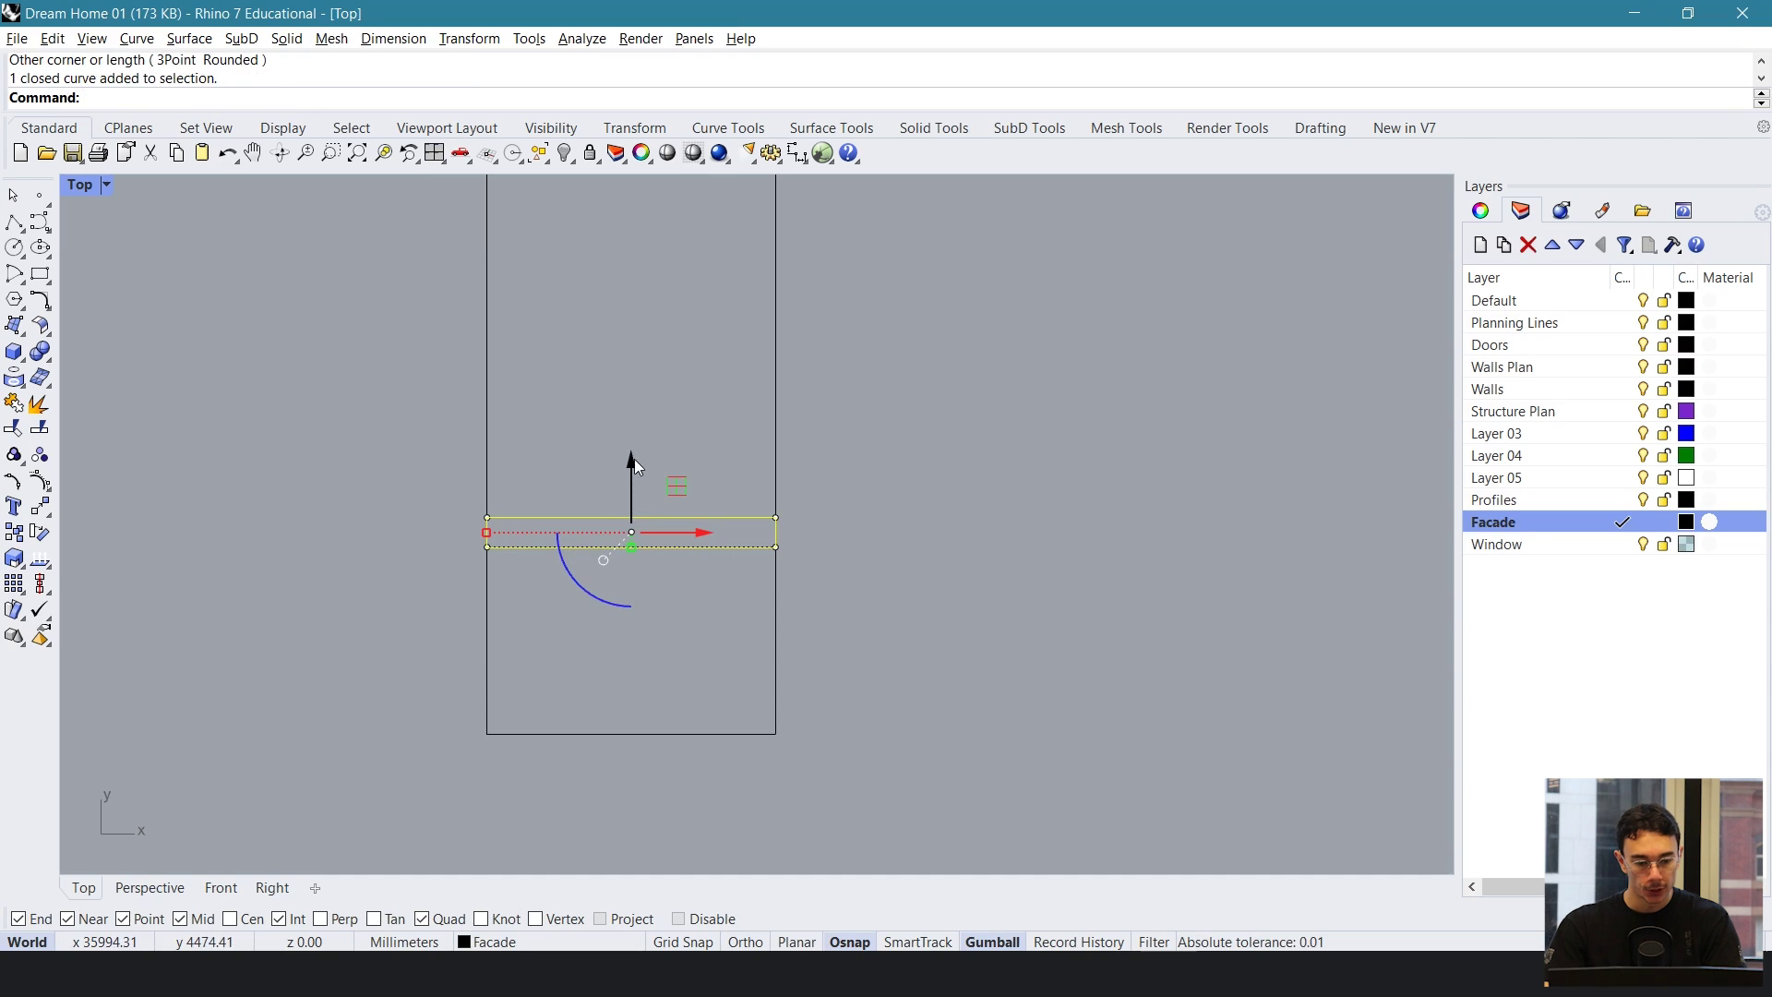
drag(634, 458, 630, 563)
text(move)
key(Return)
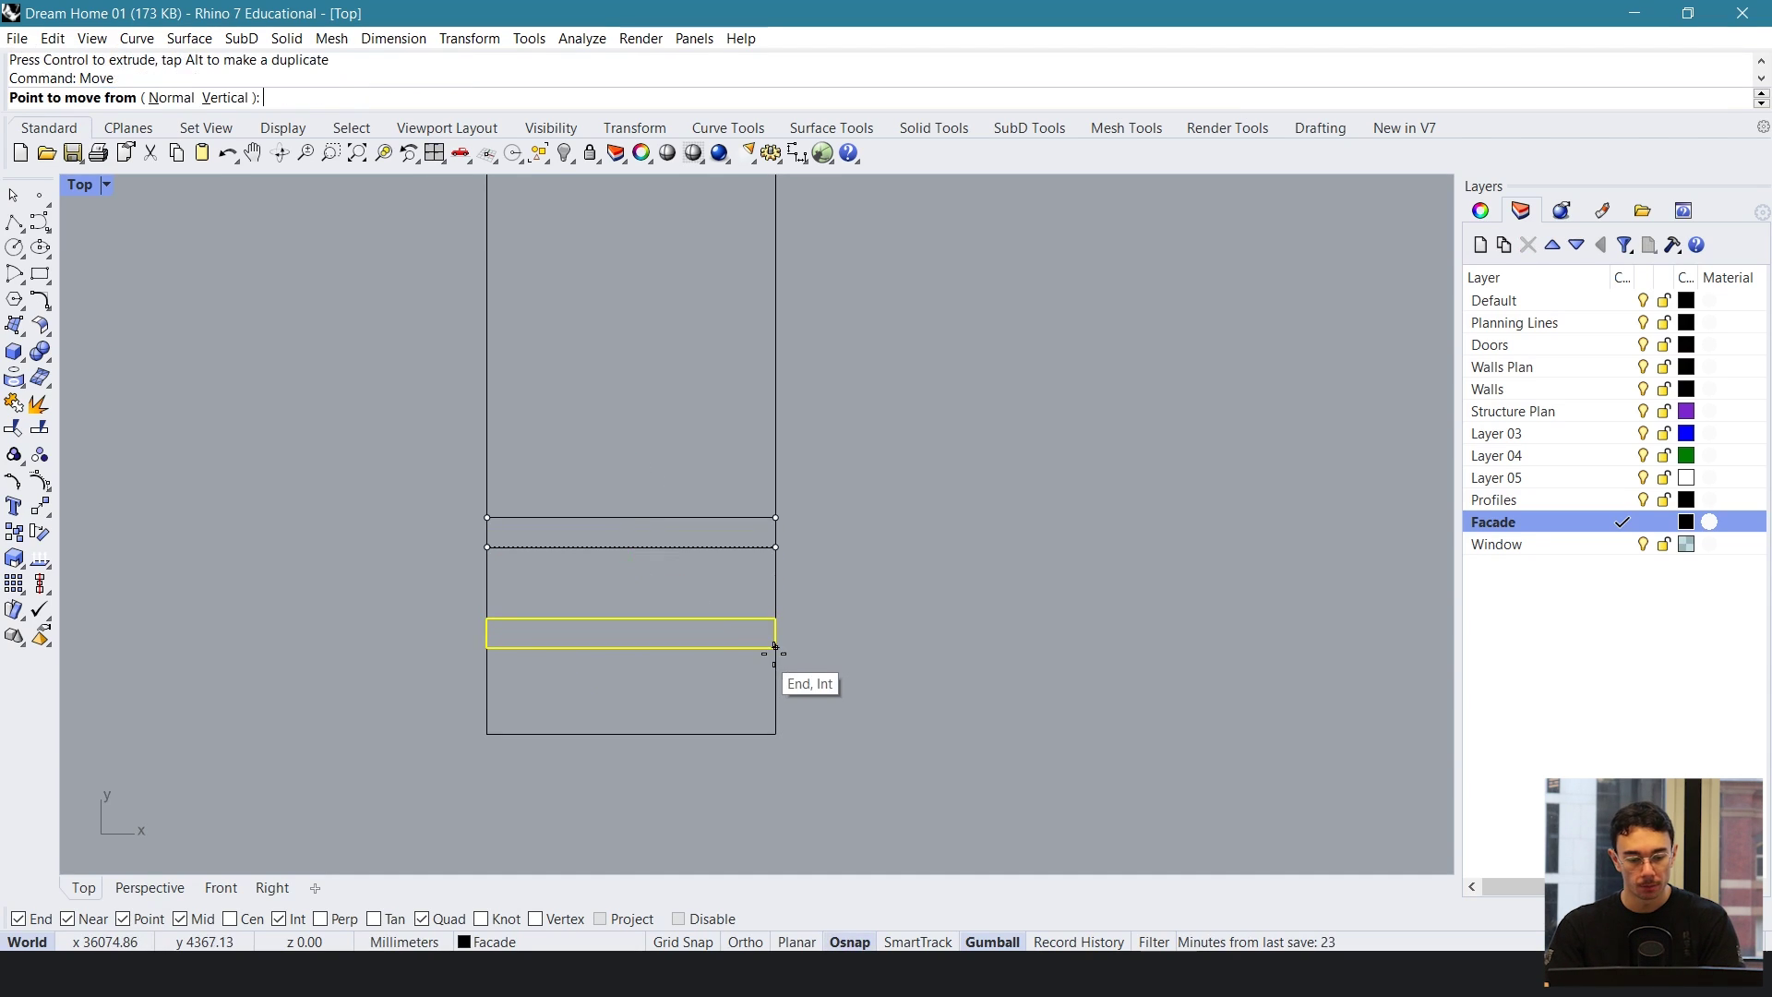
click(776, 648)
click(775, 717)
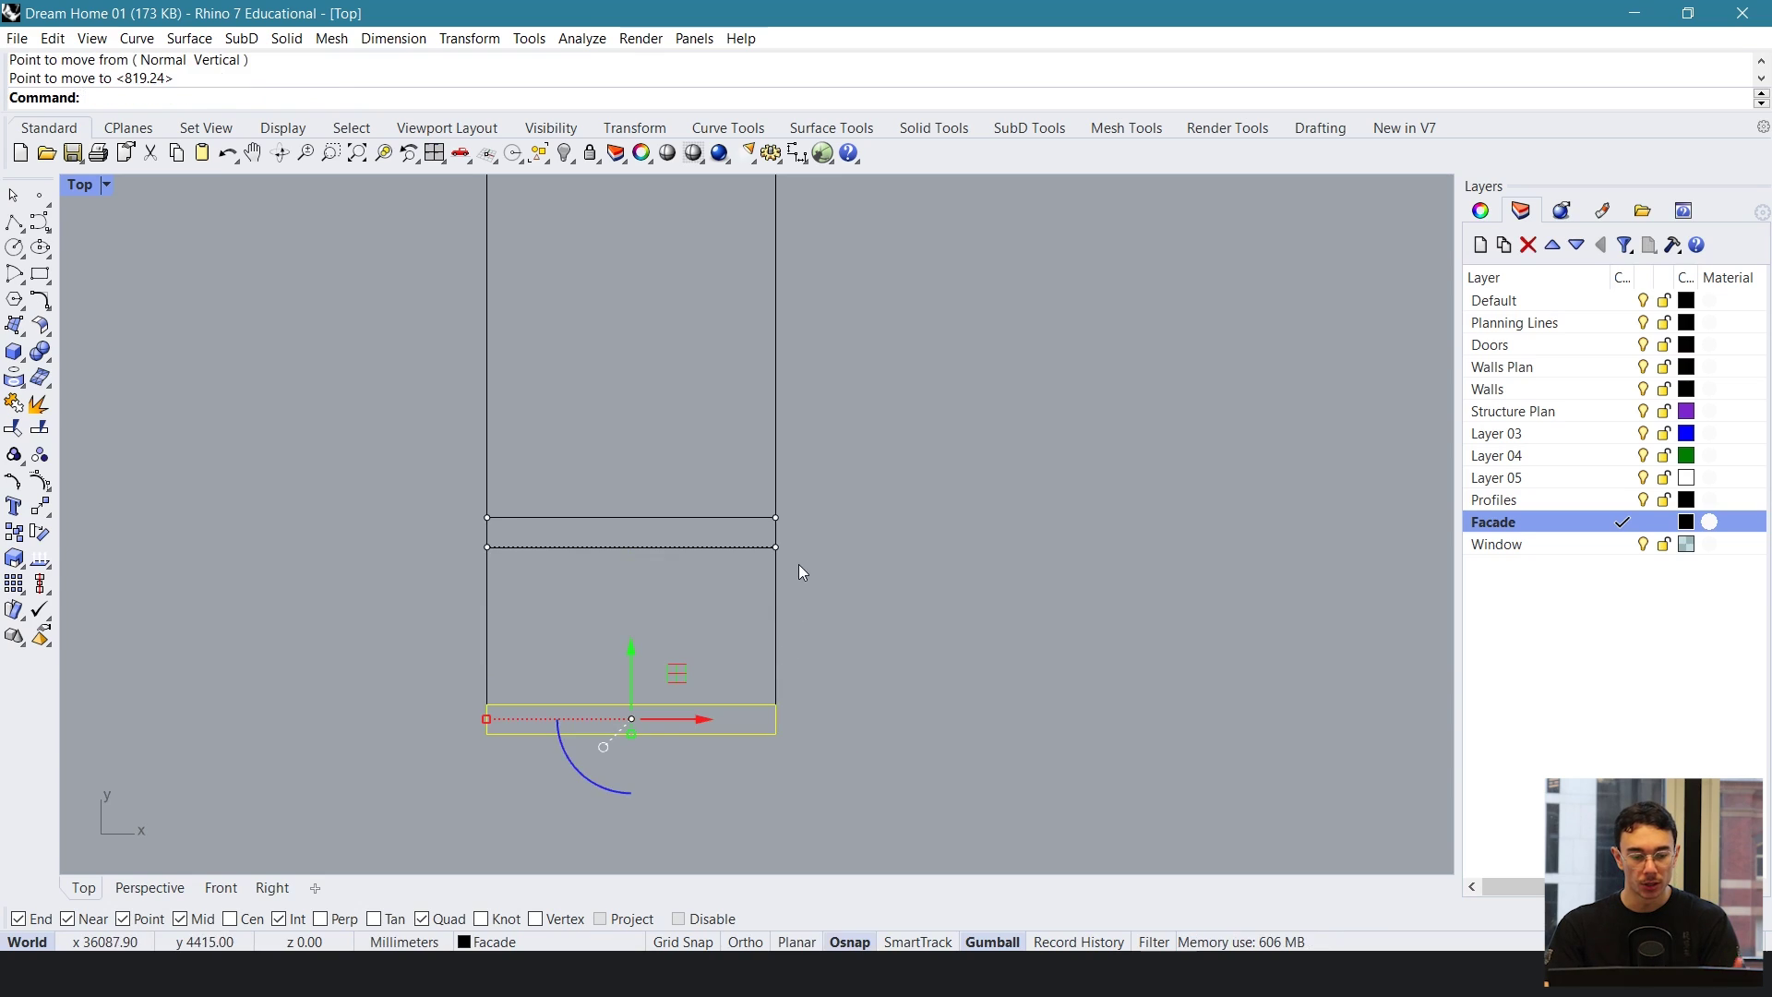
key(Escape)
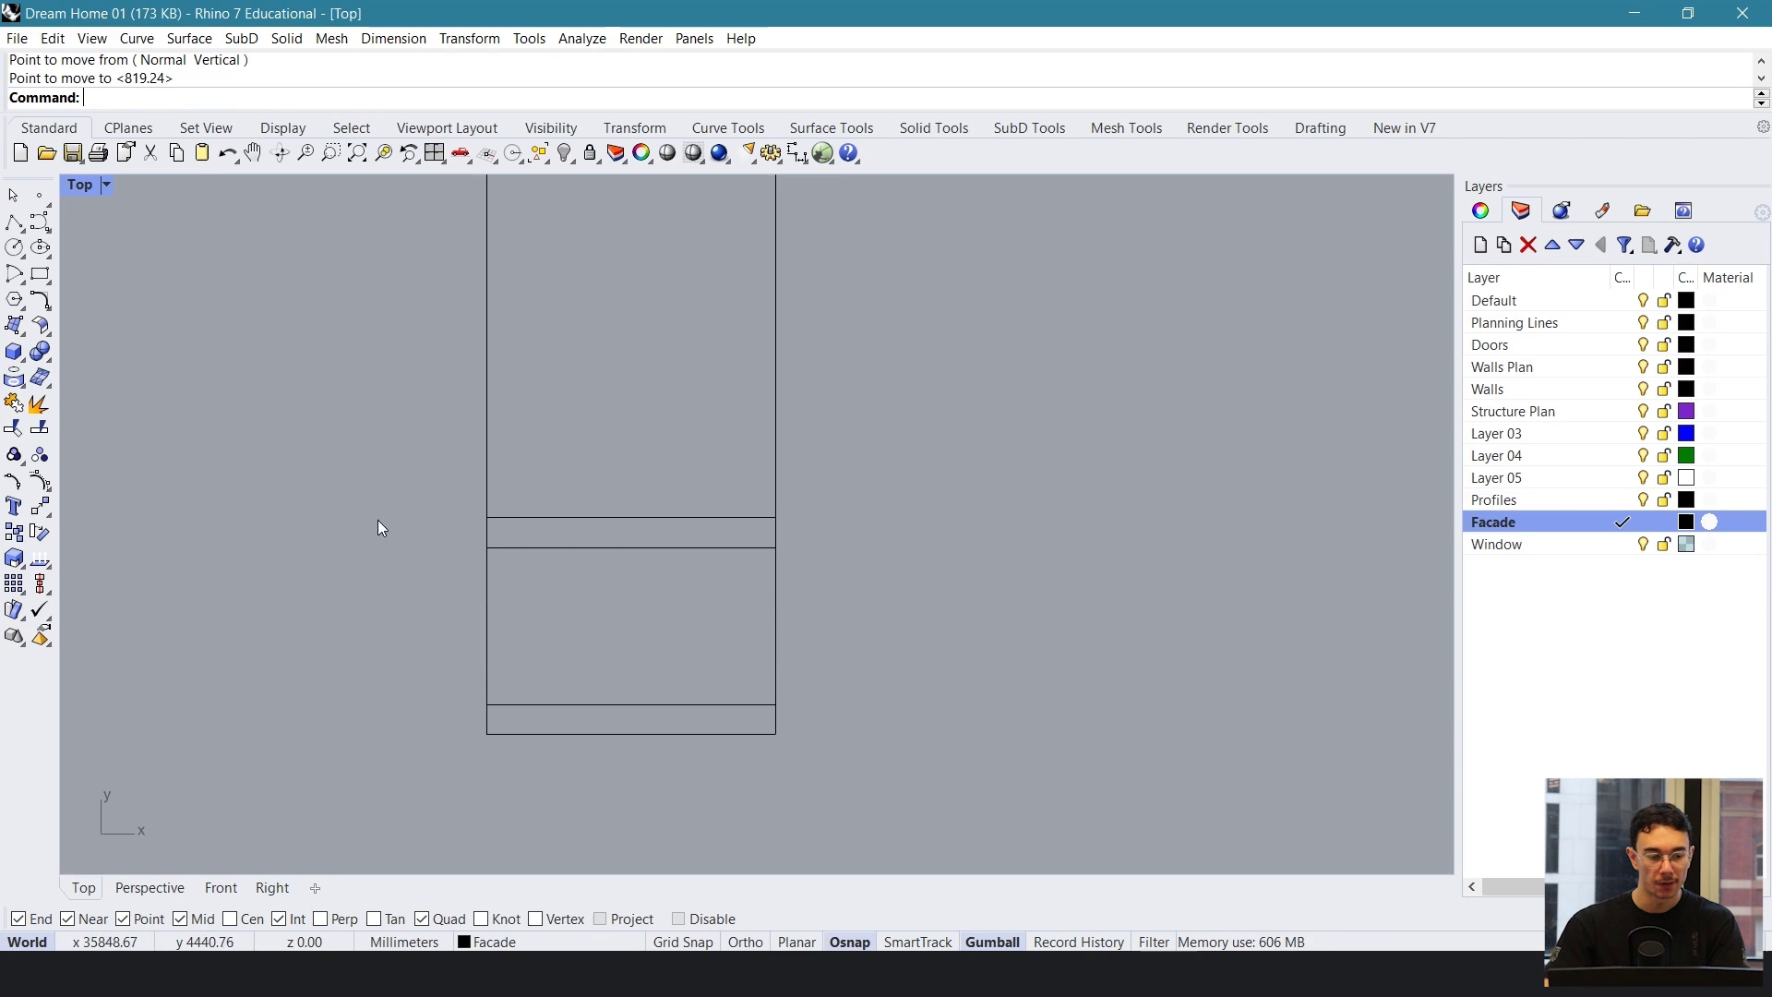
- Draw a web rectangle between the two thin plates, from the left edge to the midpoint of the strip's width
click(40, 275)
click(487, 548)
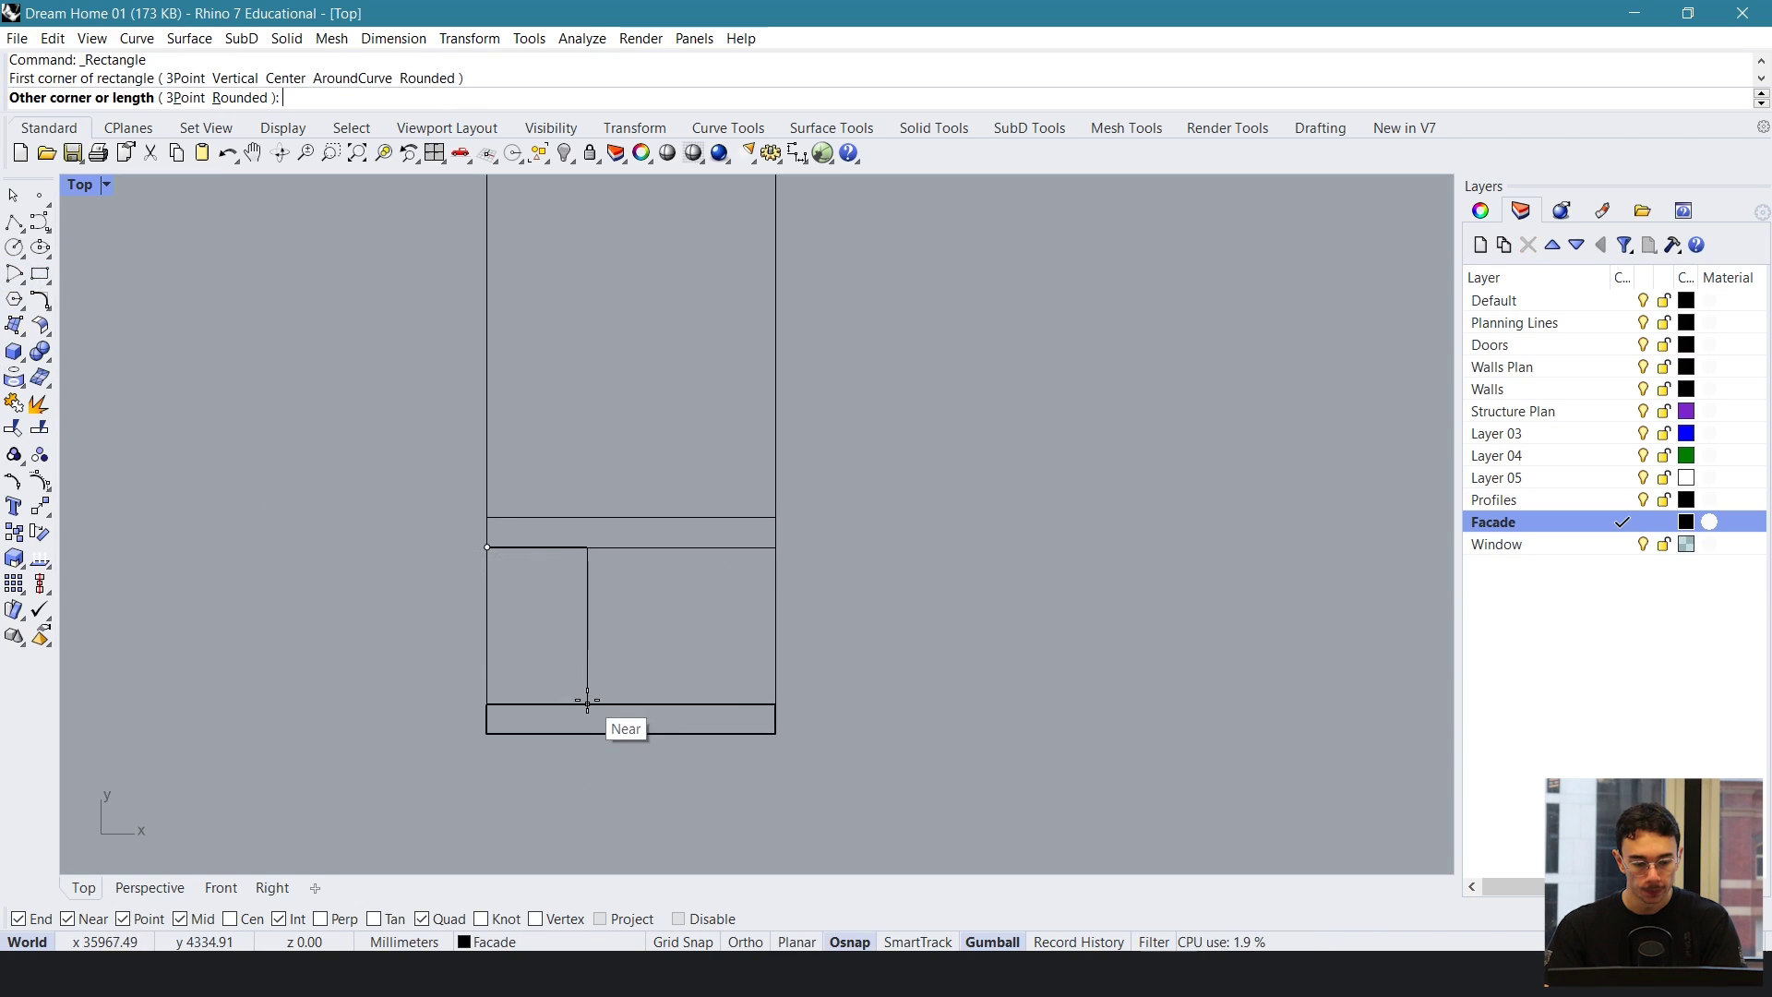
click(645, 706)
scroll(764, 579, up, 2)
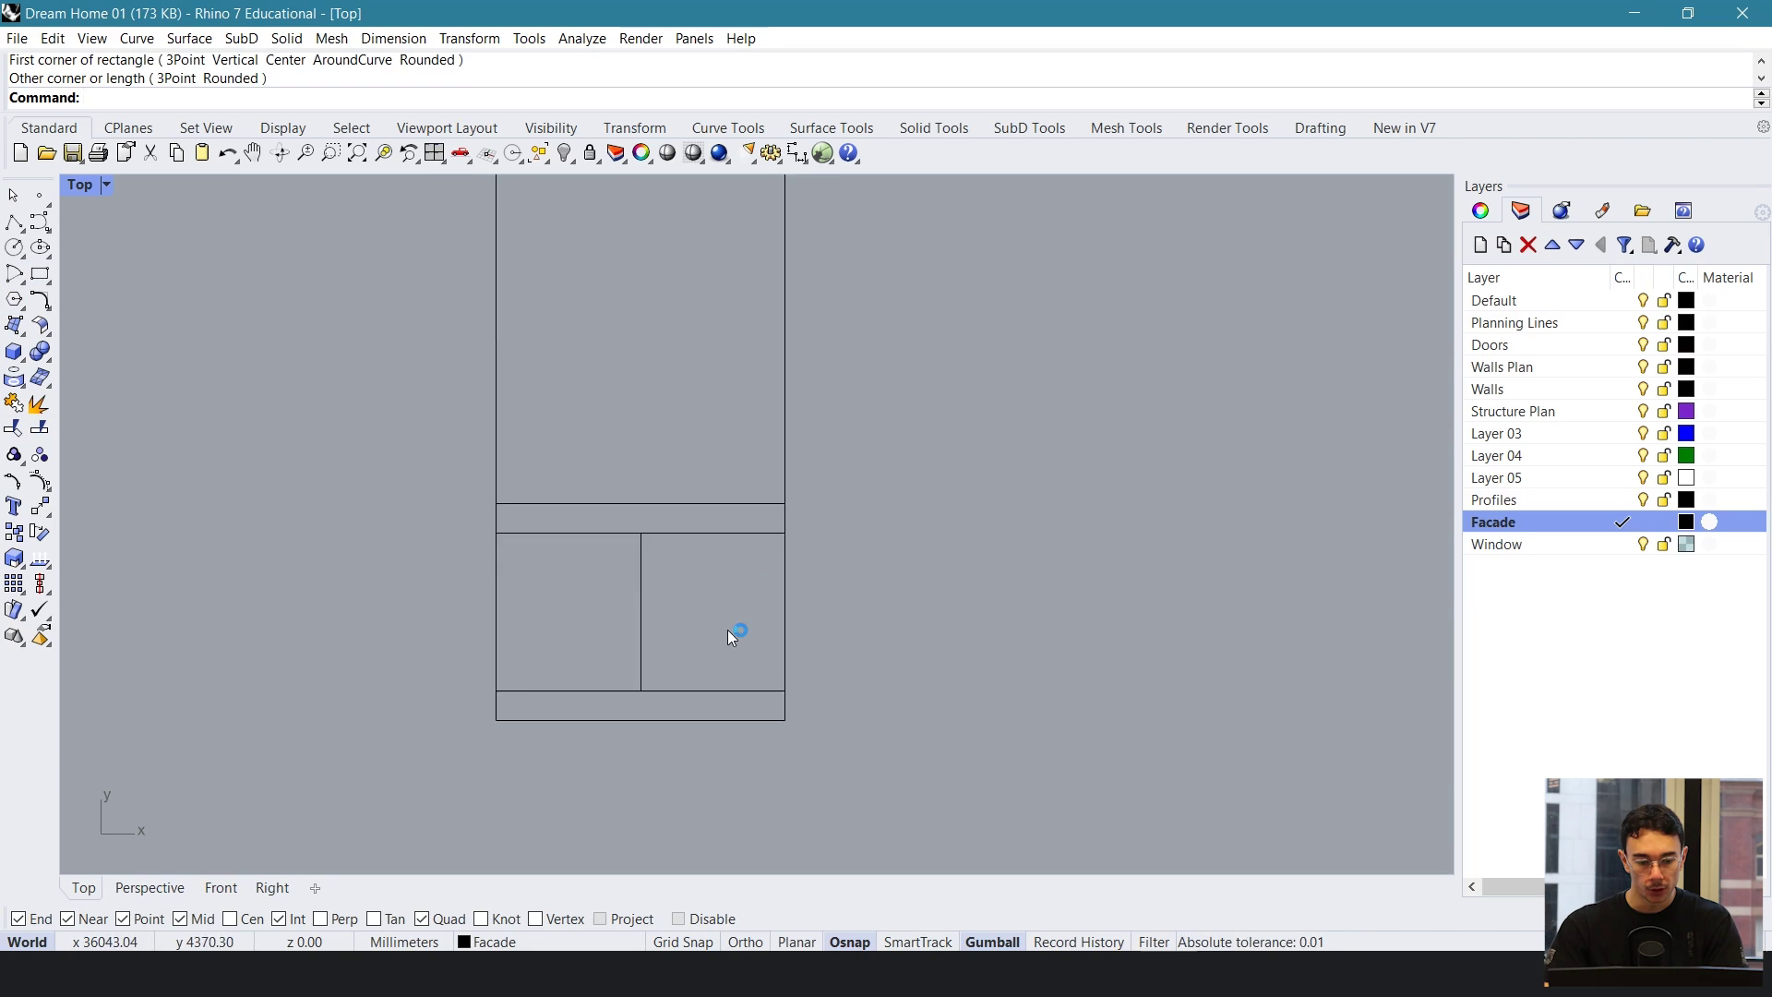
- Widen the web rectangle with Scale1D from its left side to about two thirds of the strip's width
click(623, 559)
text(Scale1D)
key(Return)
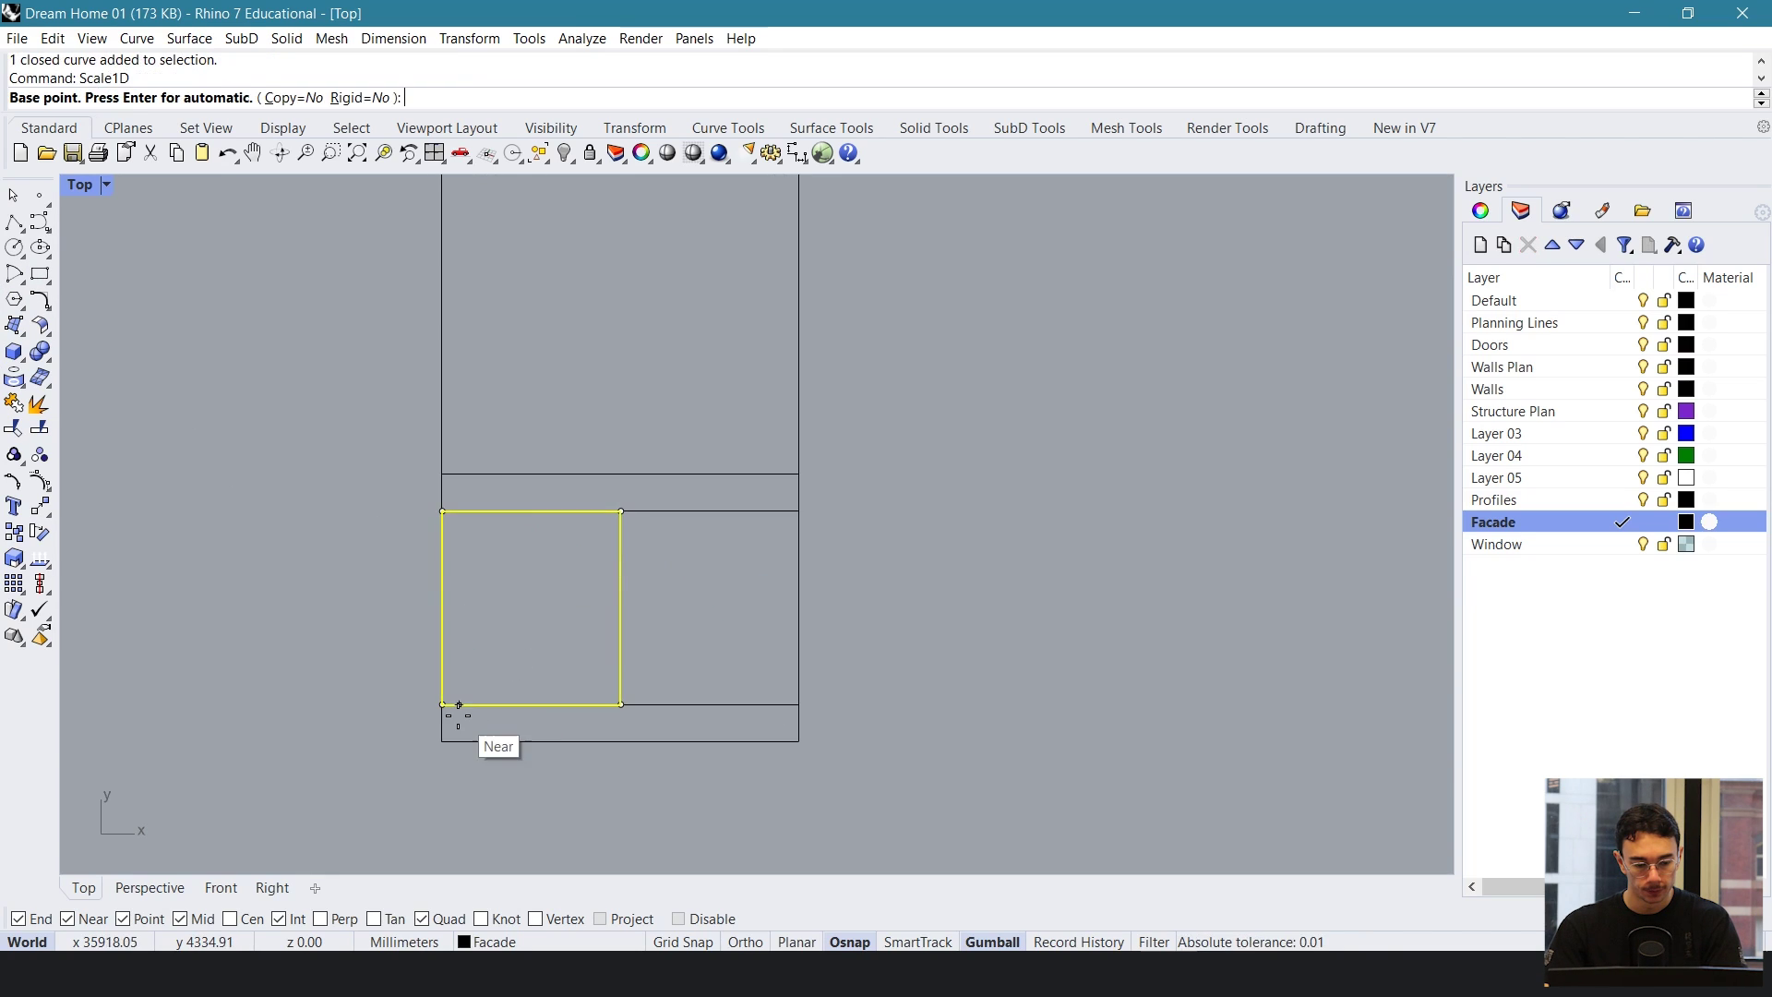
click(577, 705)
click(621, 705)
click(685, 704)
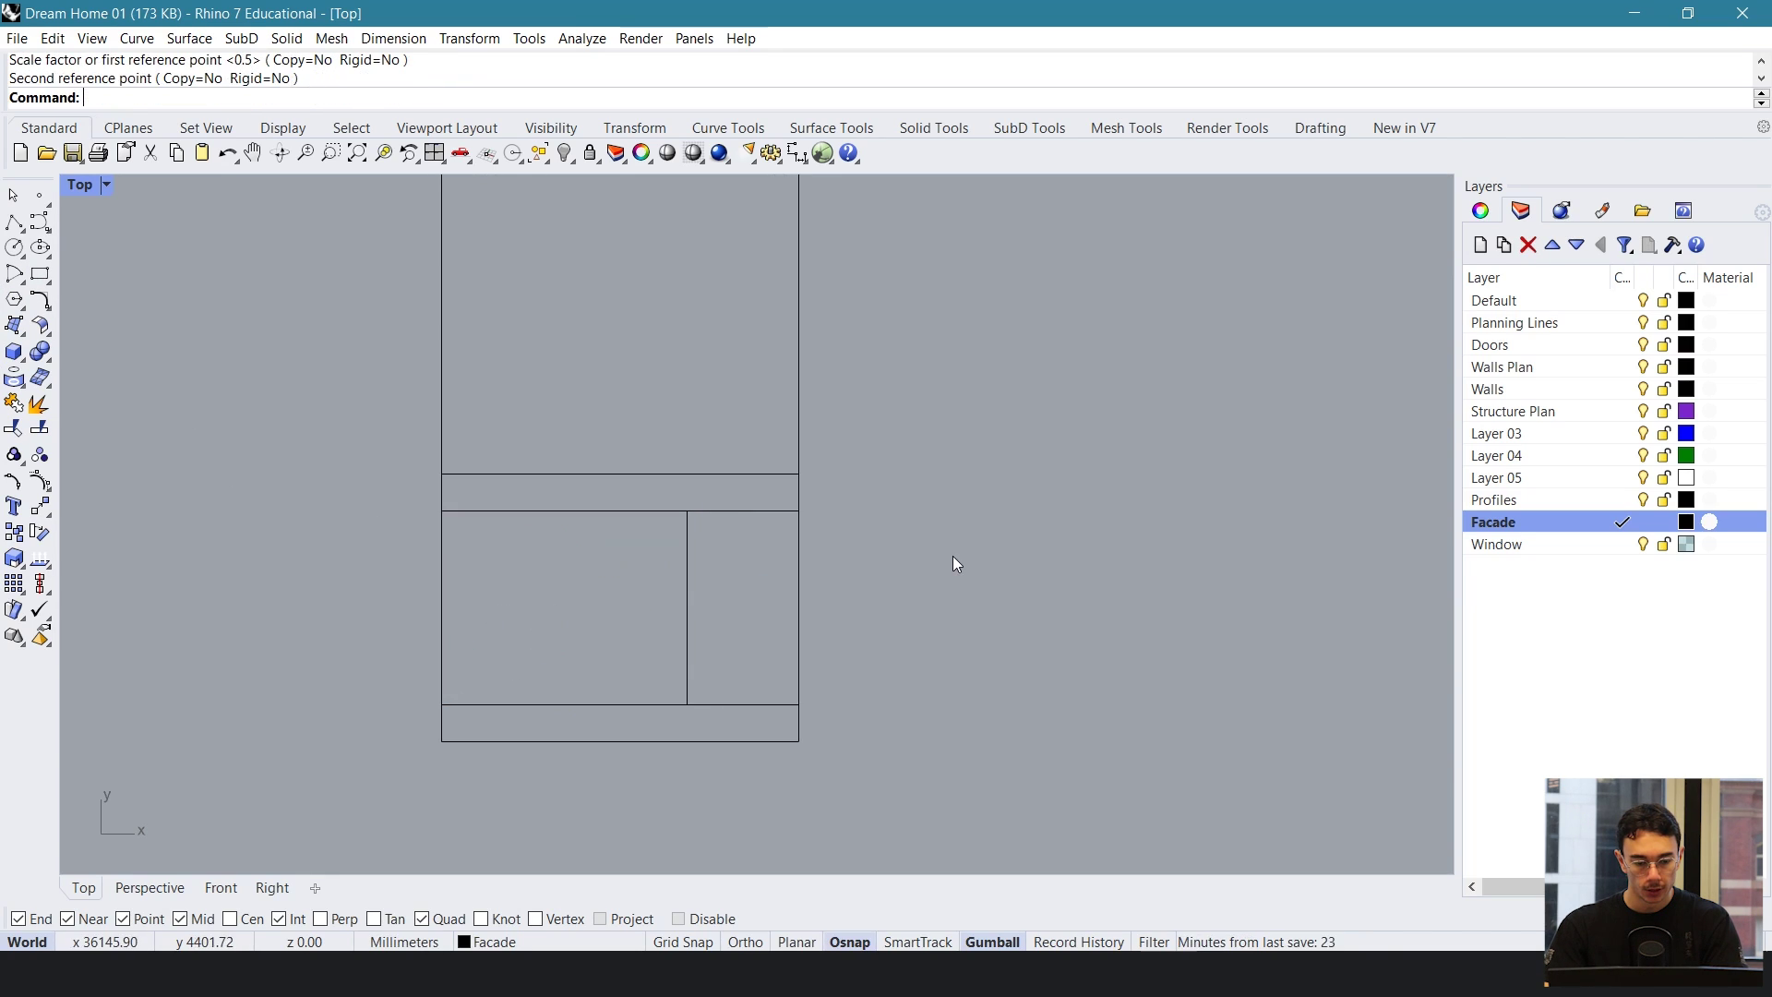
- Copy the two thin plates and the web rectangle from the bottom end to beside the strip's top end
right_drag(794, 604, 839, 528)
scroll(731, 560, down, 6)
scroll(701, 591, up, 4)
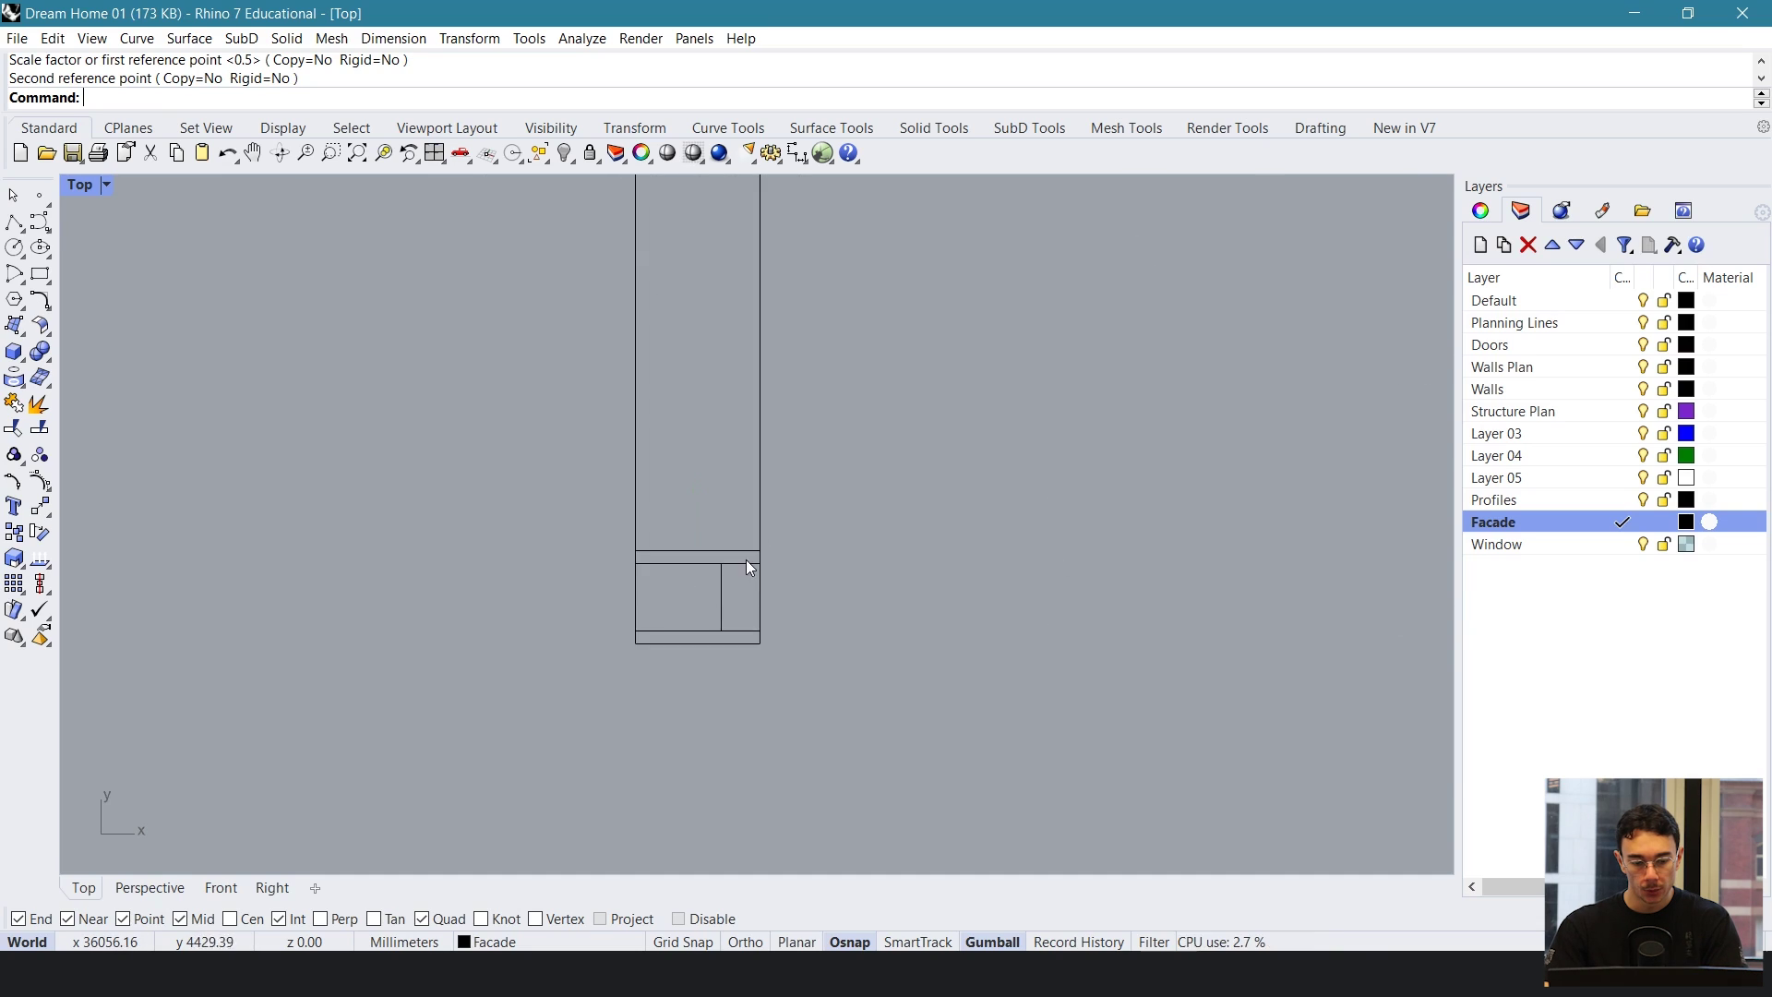
click(746, 560)
click(723, 583)
scroll(724, 584, down, 3)
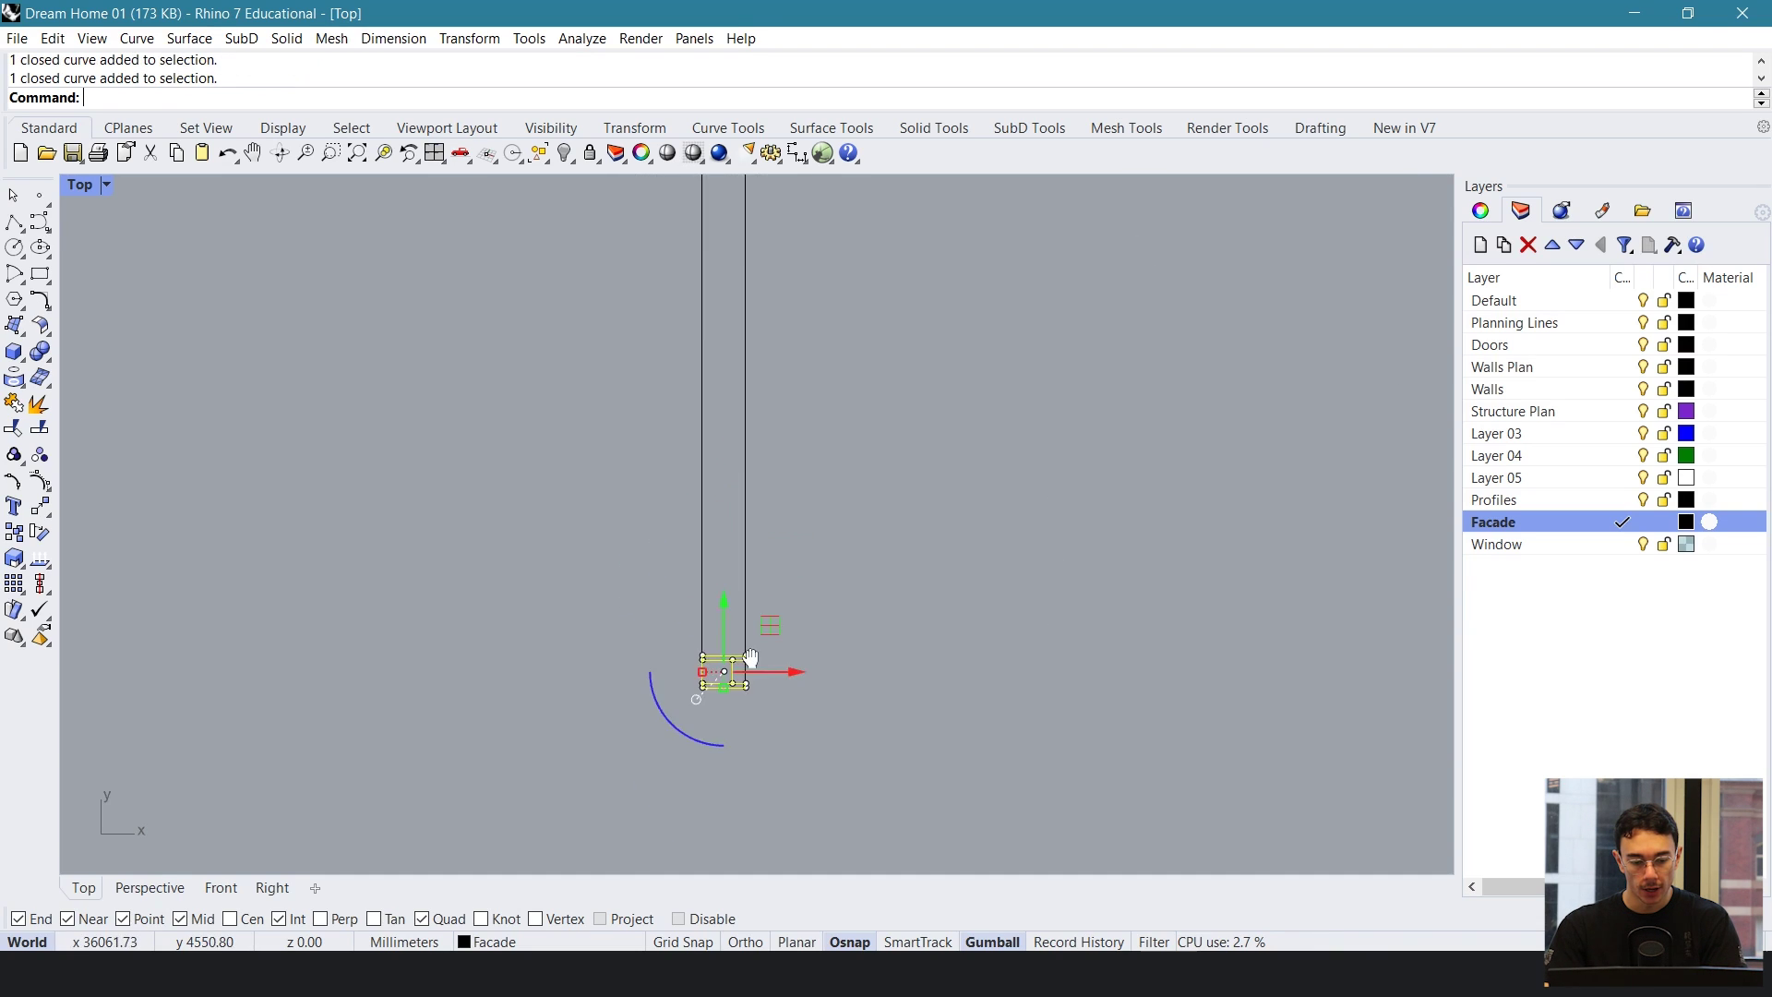
drag(753, 746, 820, 236)
right_drag(820, 245, 865, 544)
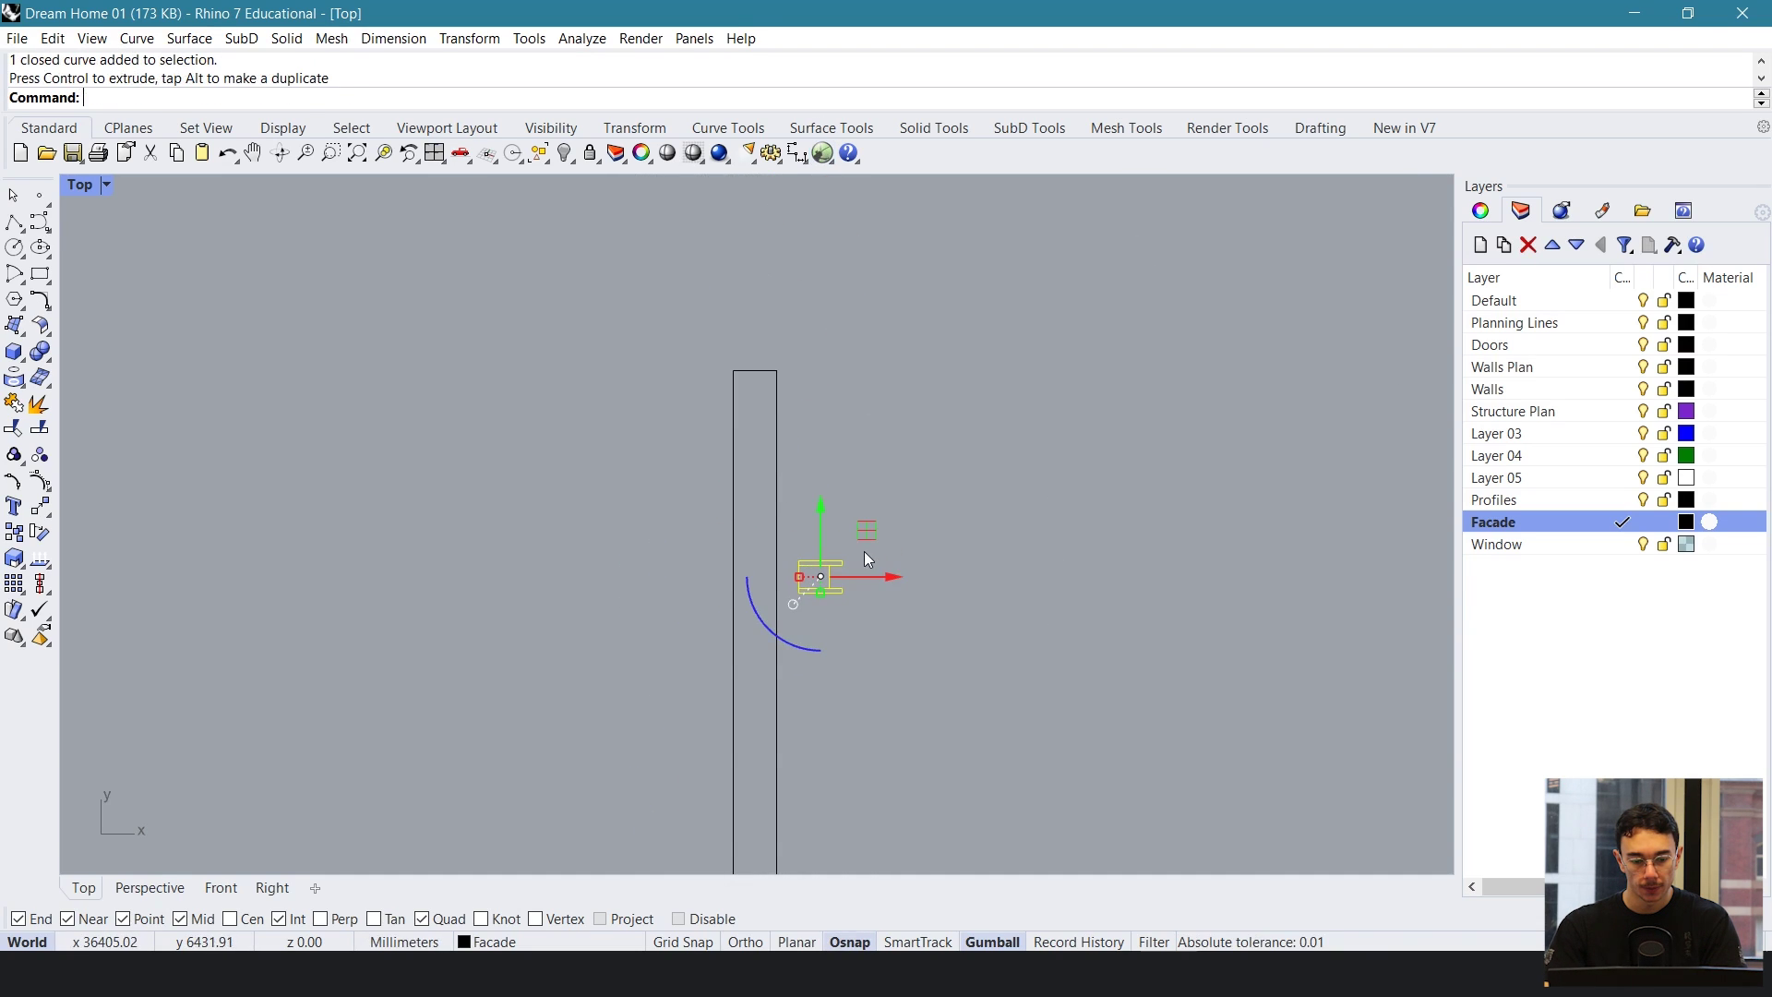
drag(864, 537, 877, 321)
- Move the copied plates and web so their upper-left corner snaps to the strip's top-left corner
scroll(817, 345, up, 5)
text(Move)
key(Return)
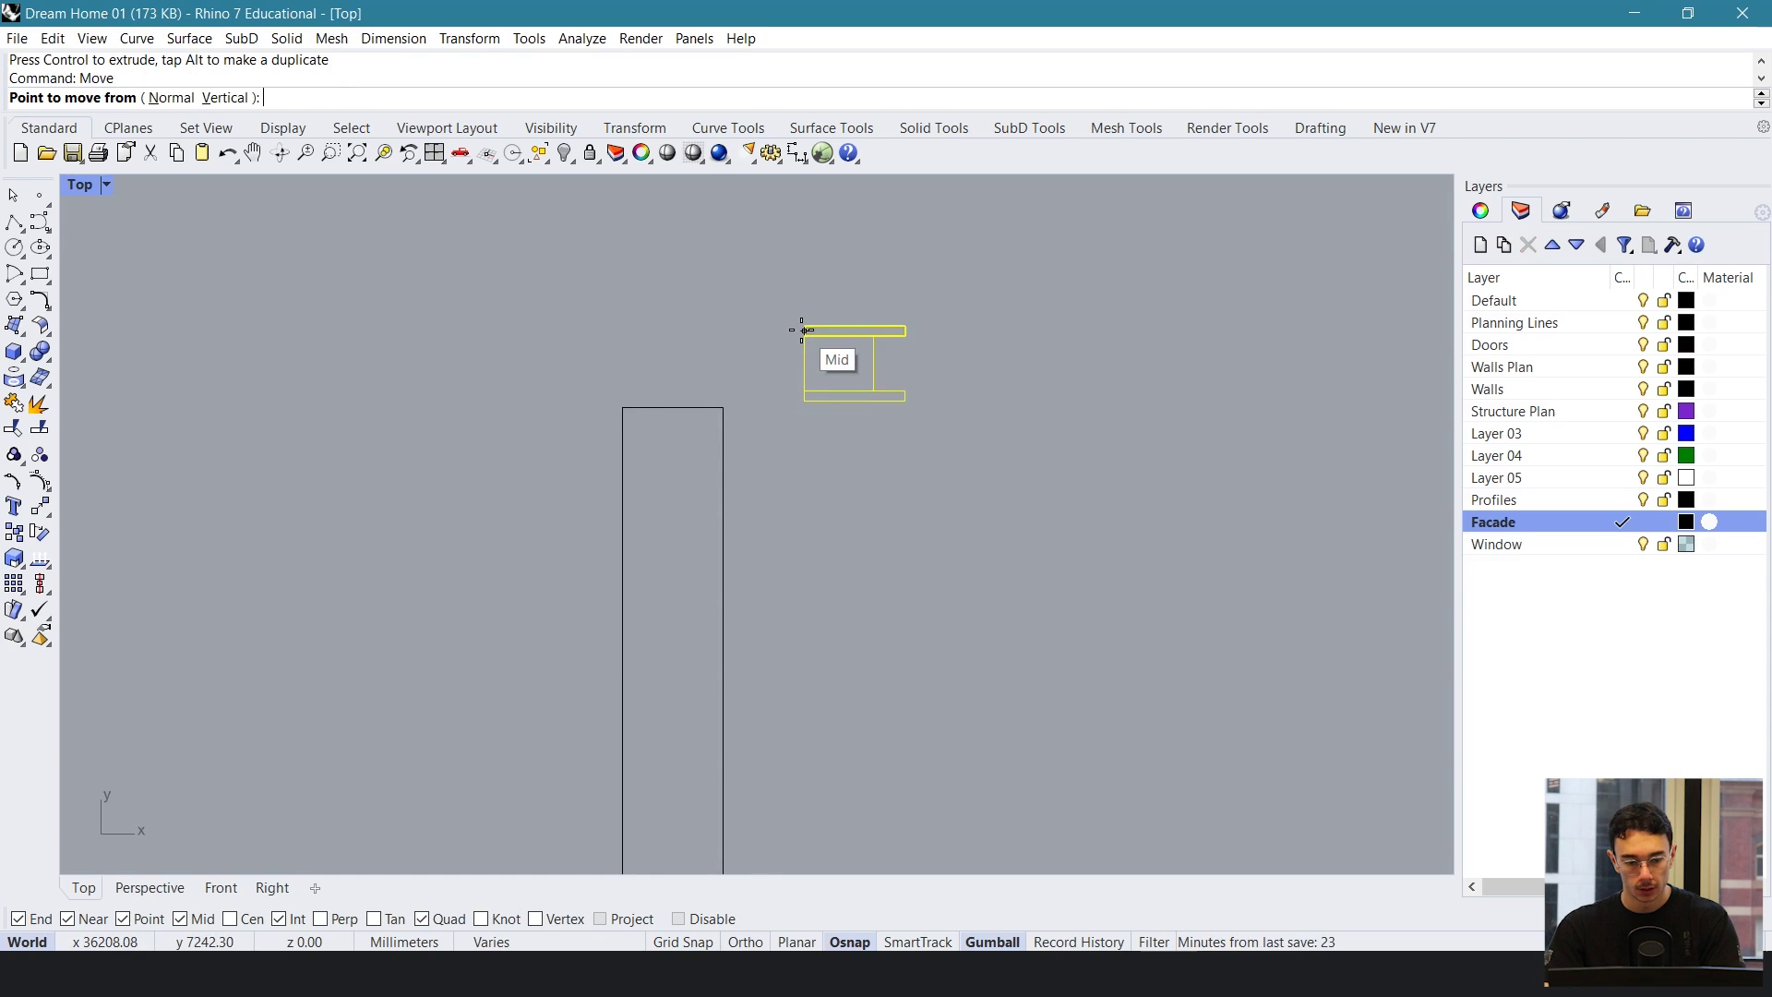
click(804, 326)
click(624, 407)
scroll(677, 477, up, 3)
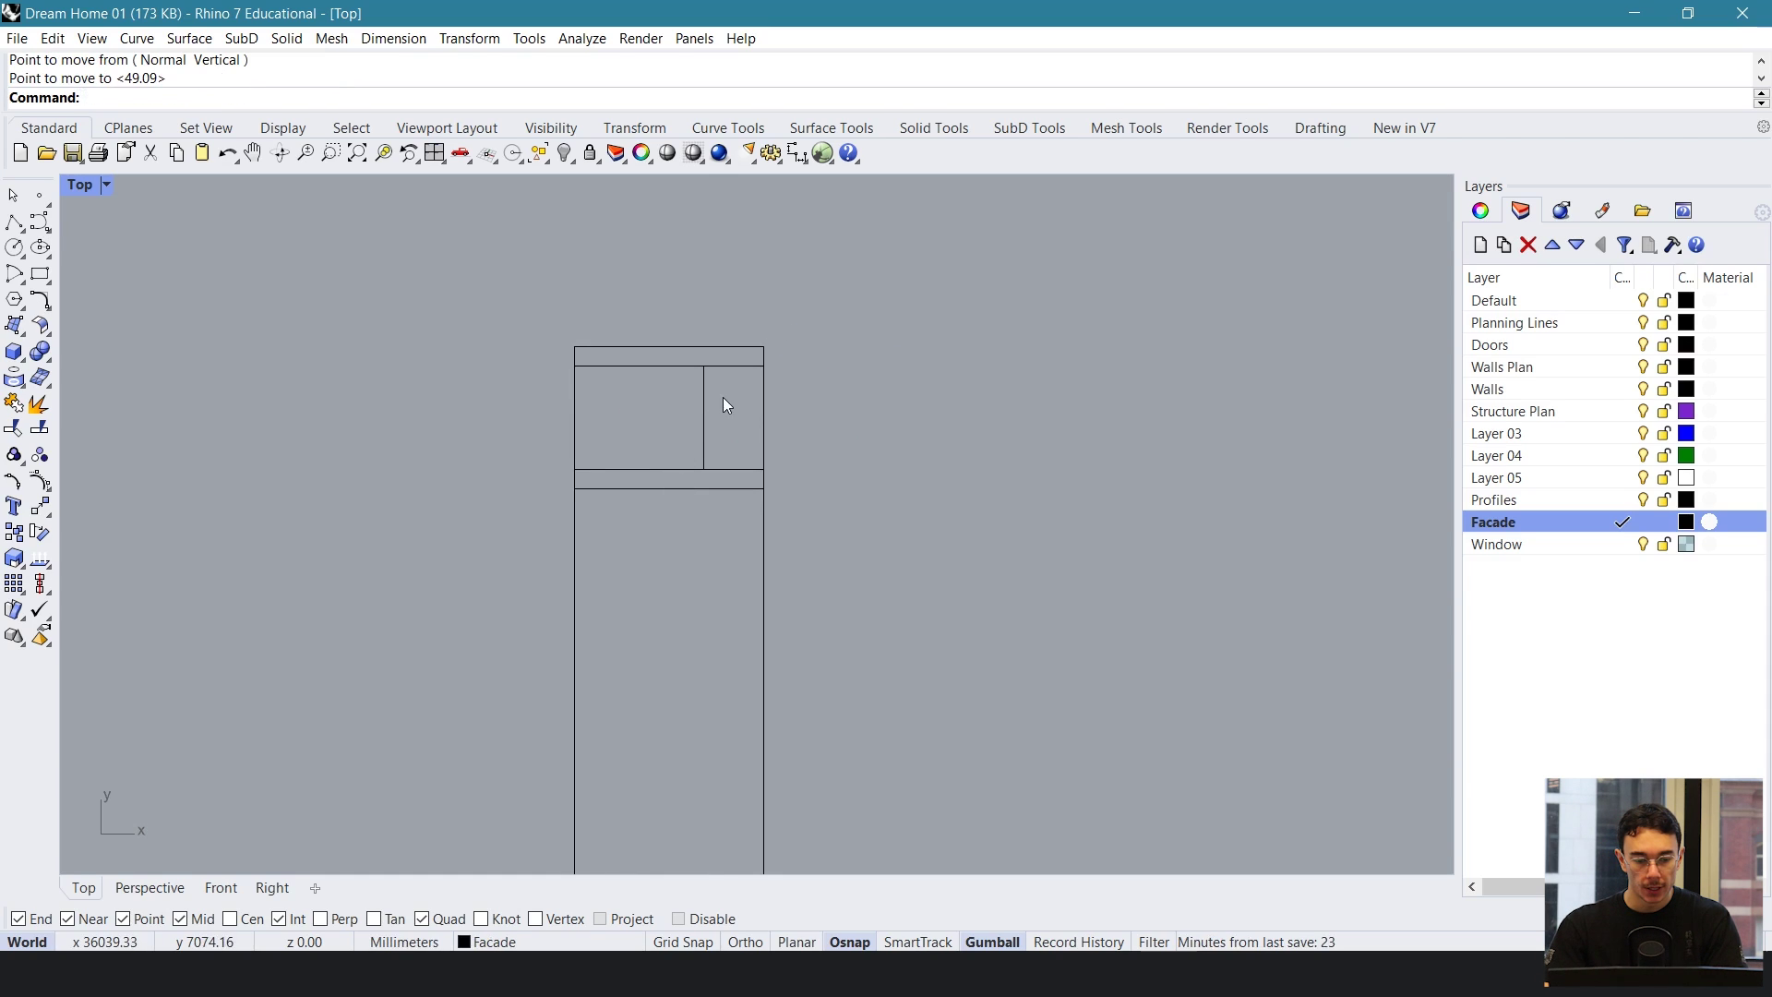
- Move the lower plate of the top end farther down the strip, leaving a gap beneath the web rectangle
scroll(736, 528, down, 6)
scroll(495, 461, down, 4)
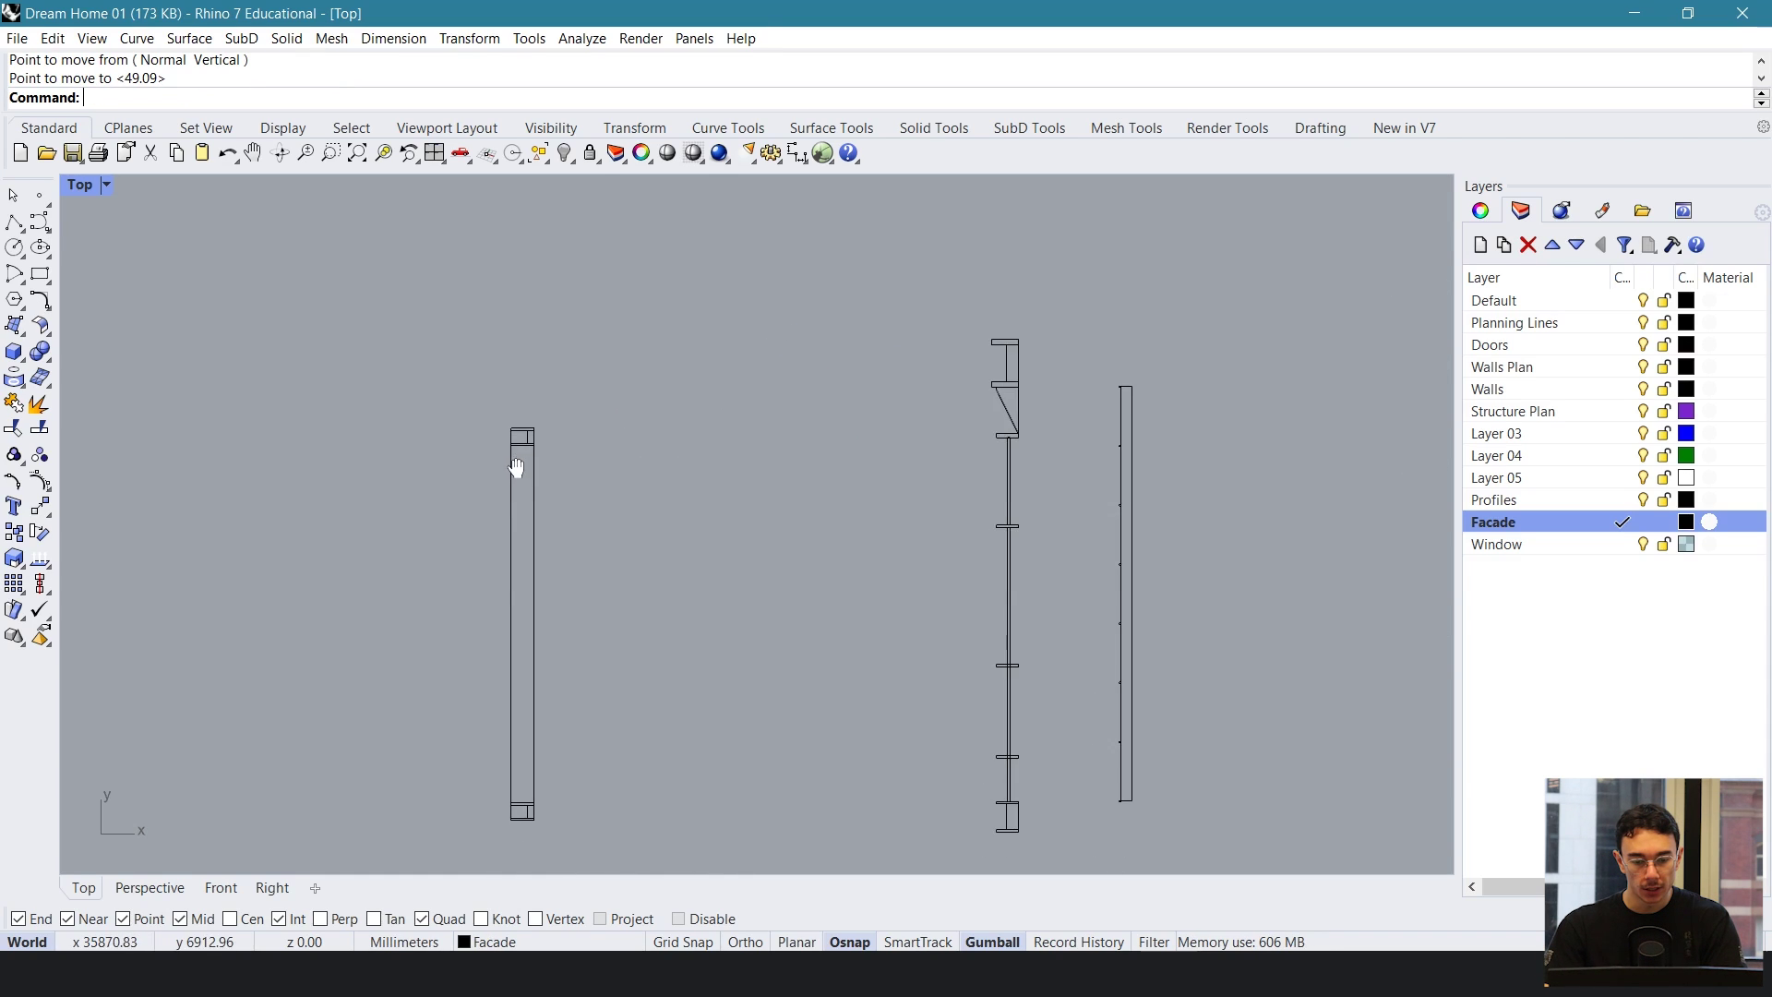
scroll(516, 468, up, 5)
click(594, 491)
drag(590, 426, 585, 550)
click(628, 445)
click(613, 461)
- Draw a tapered polyline from the upper web's lower-right corner to the lowered plate, along it to its left end, and up to the web's lower-left corner
scroll(537, 475, up, 6)
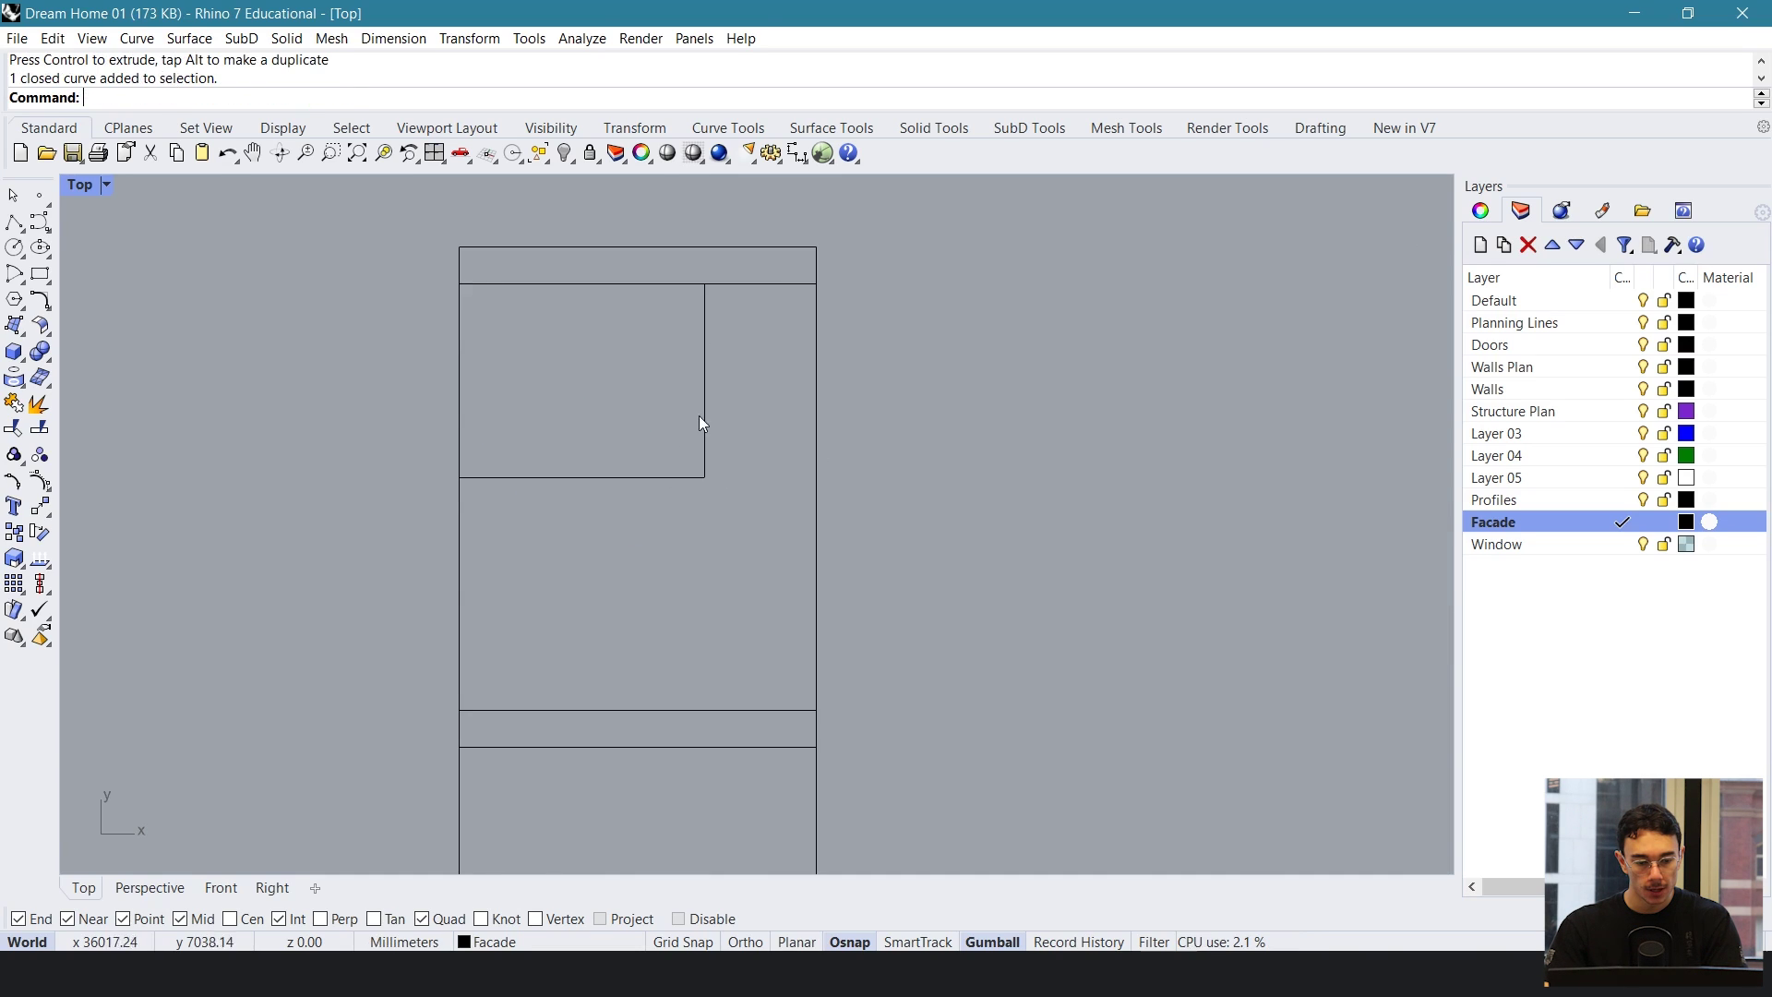
click(704, 423)
click(14, 222)
click(705, 477)
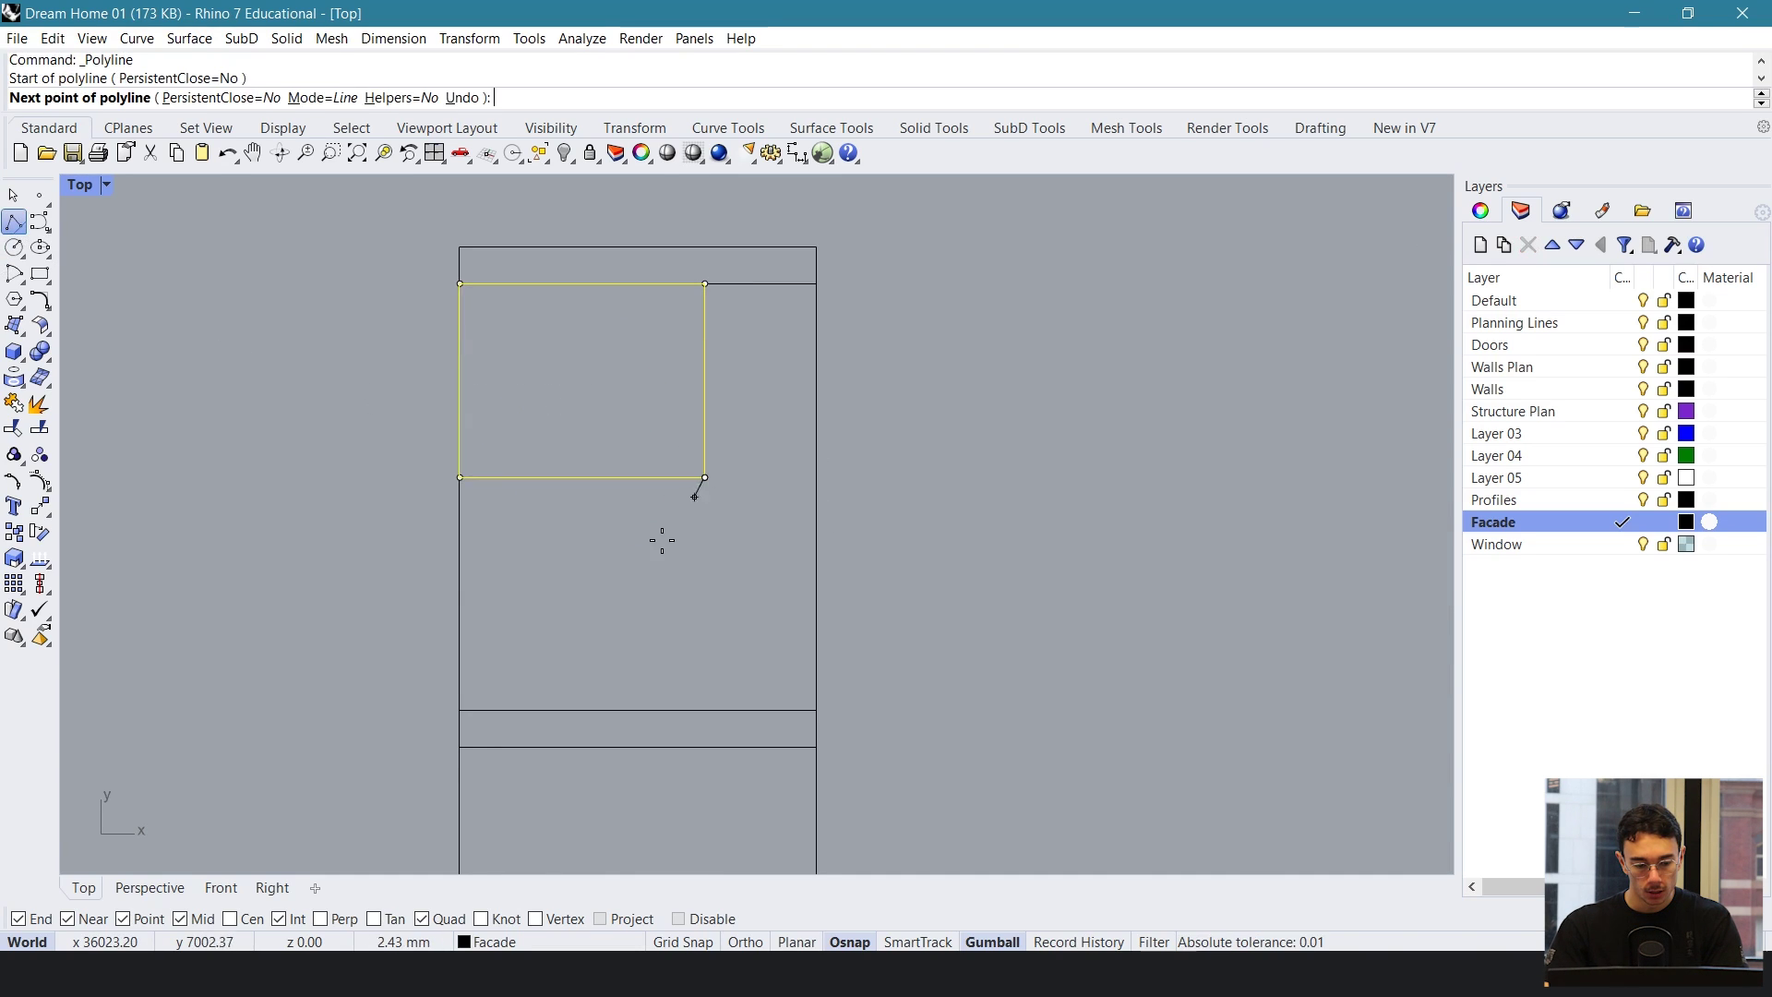
click(577, 708)
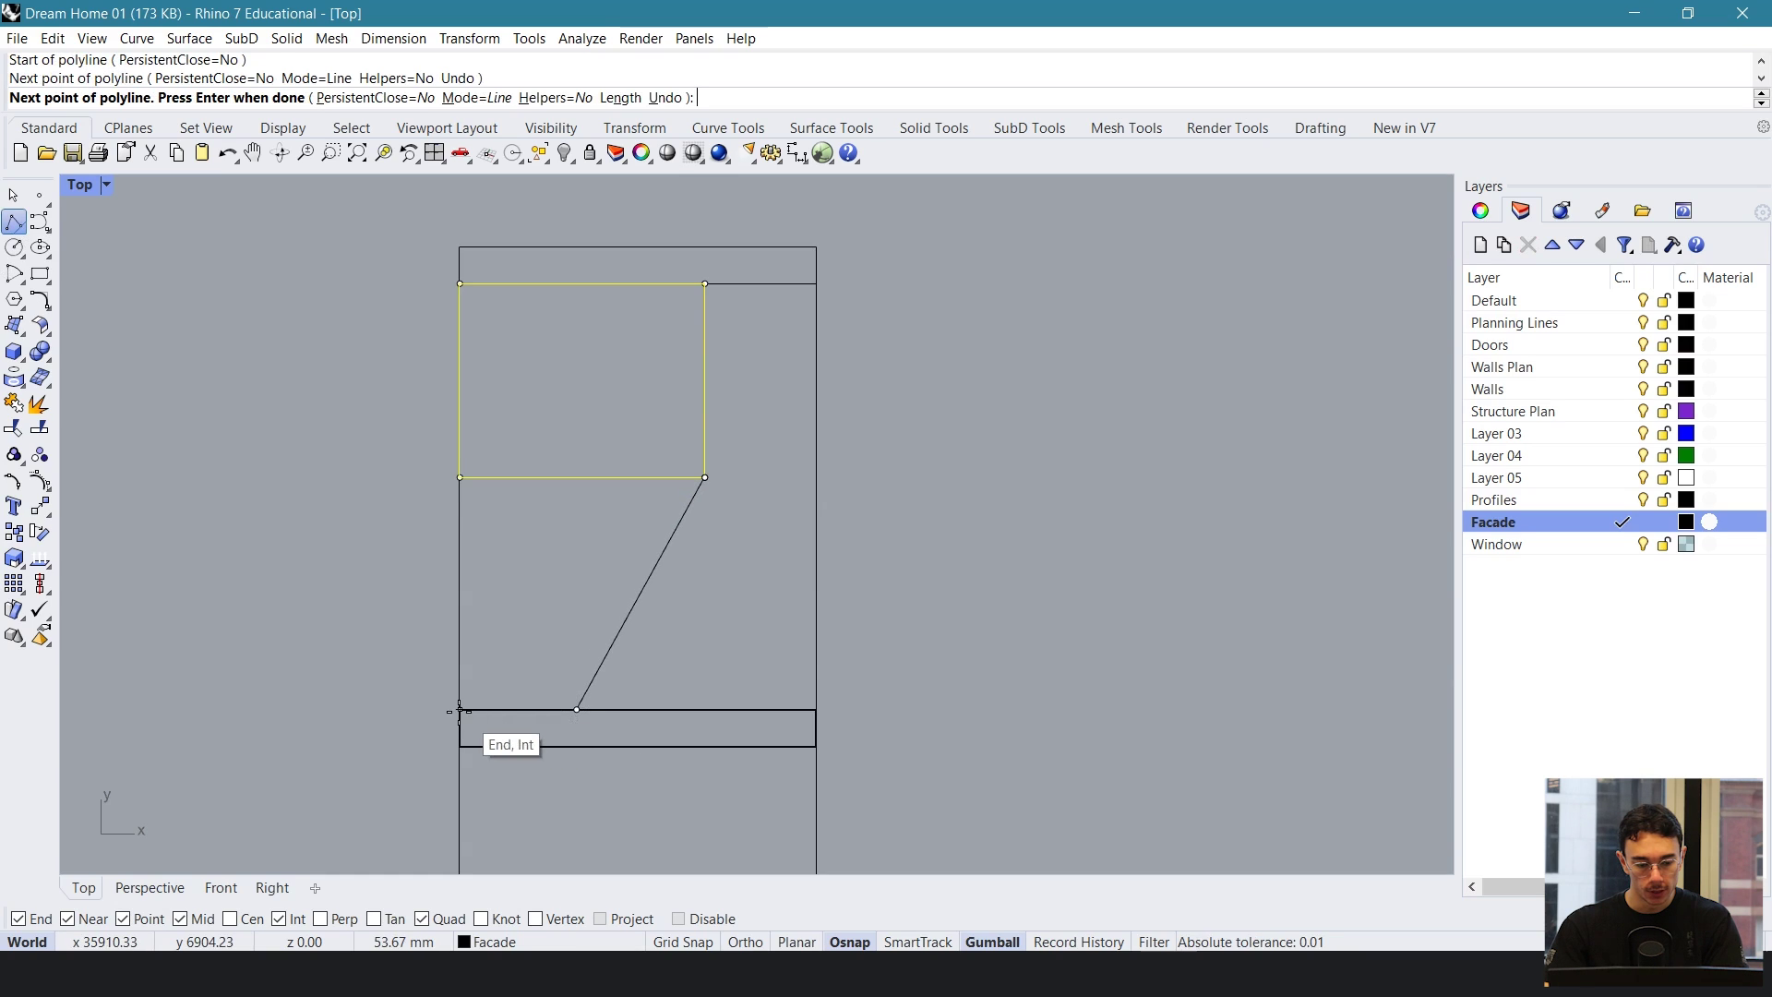
click(459, 712)
click(459, 477)
key(Return)
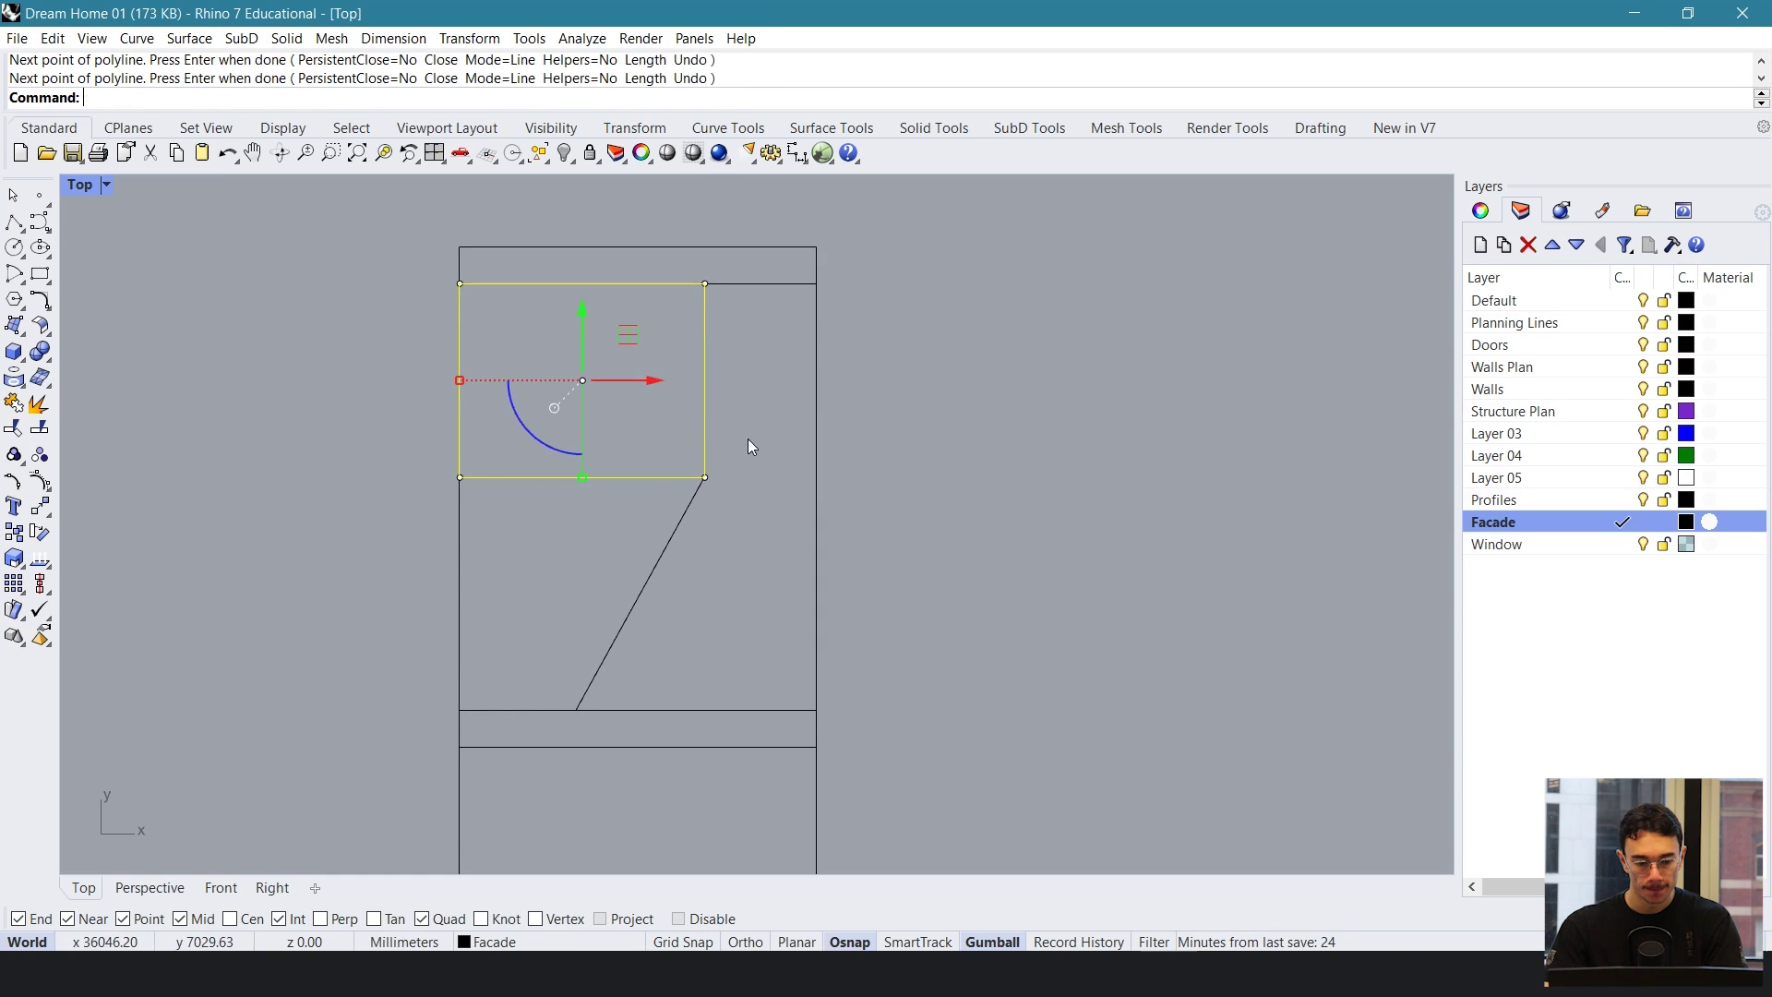
- Trim away the edges shared by the upper web rectangle and the tapered polyline, and join the pieces into one closed curve
drag(749, 447, 549, 619)
text(trim)
key(Return)
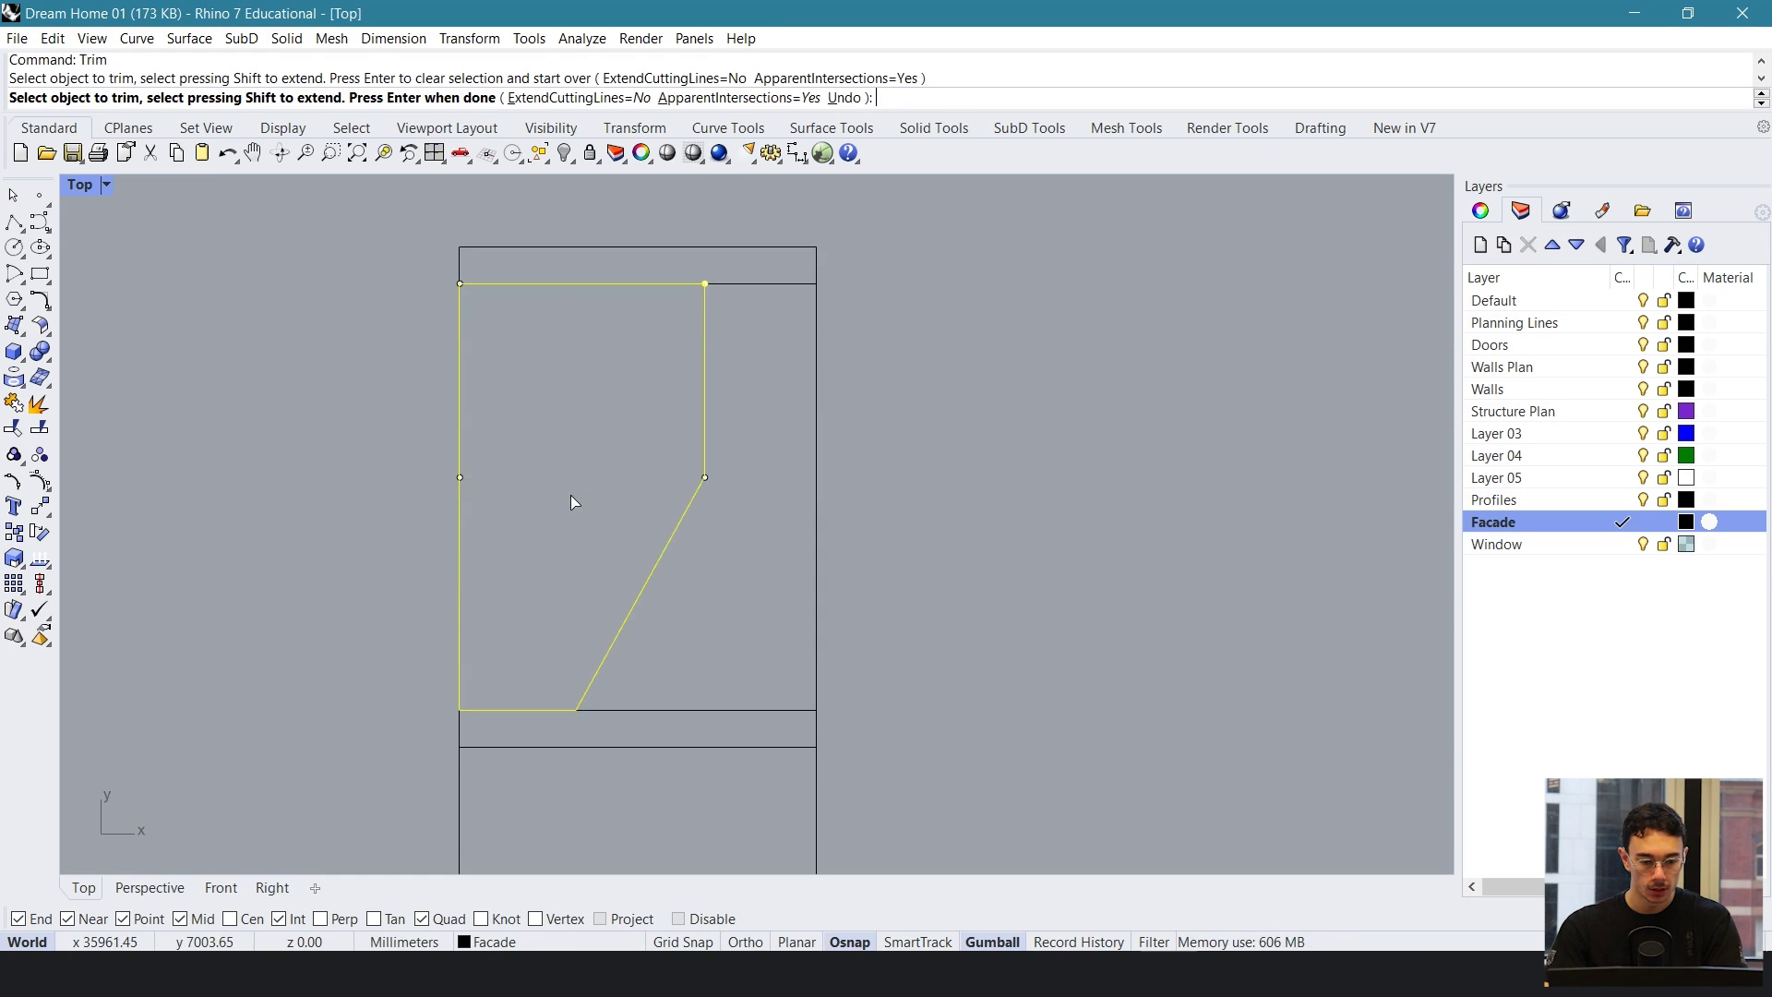
key(Return)
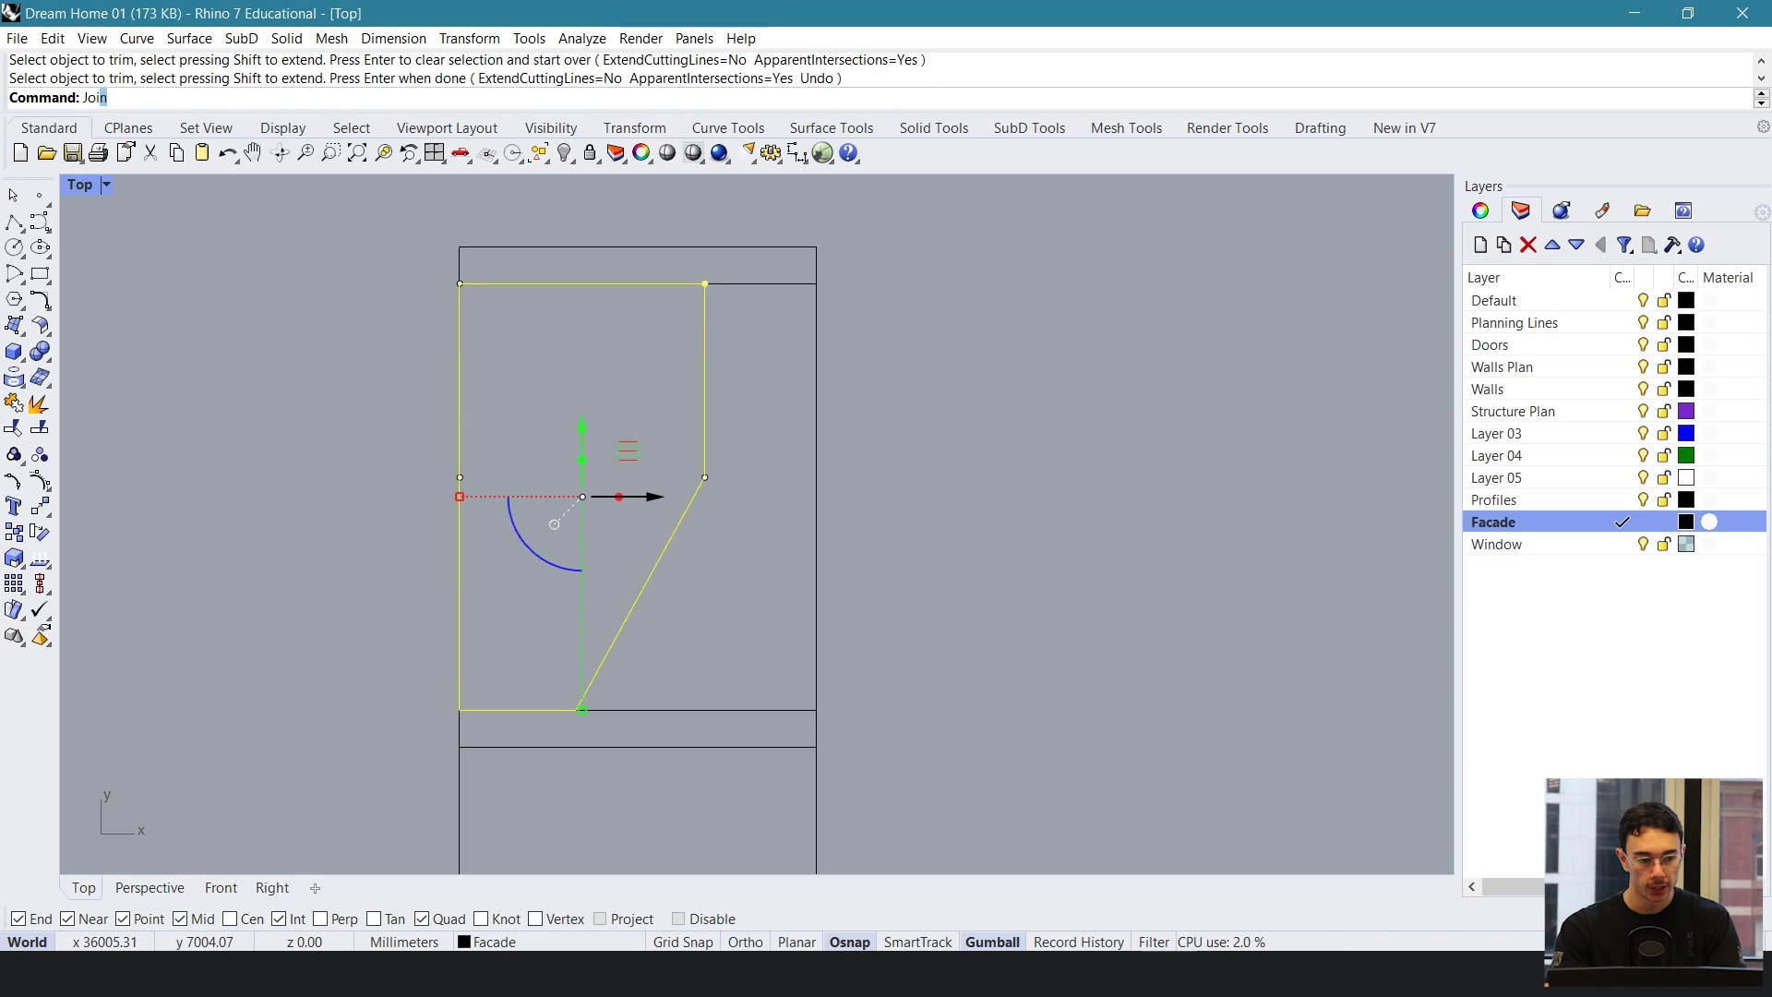
text(Join)
key(Return)
scroll(666, 494, down, 5)
key(Escape)
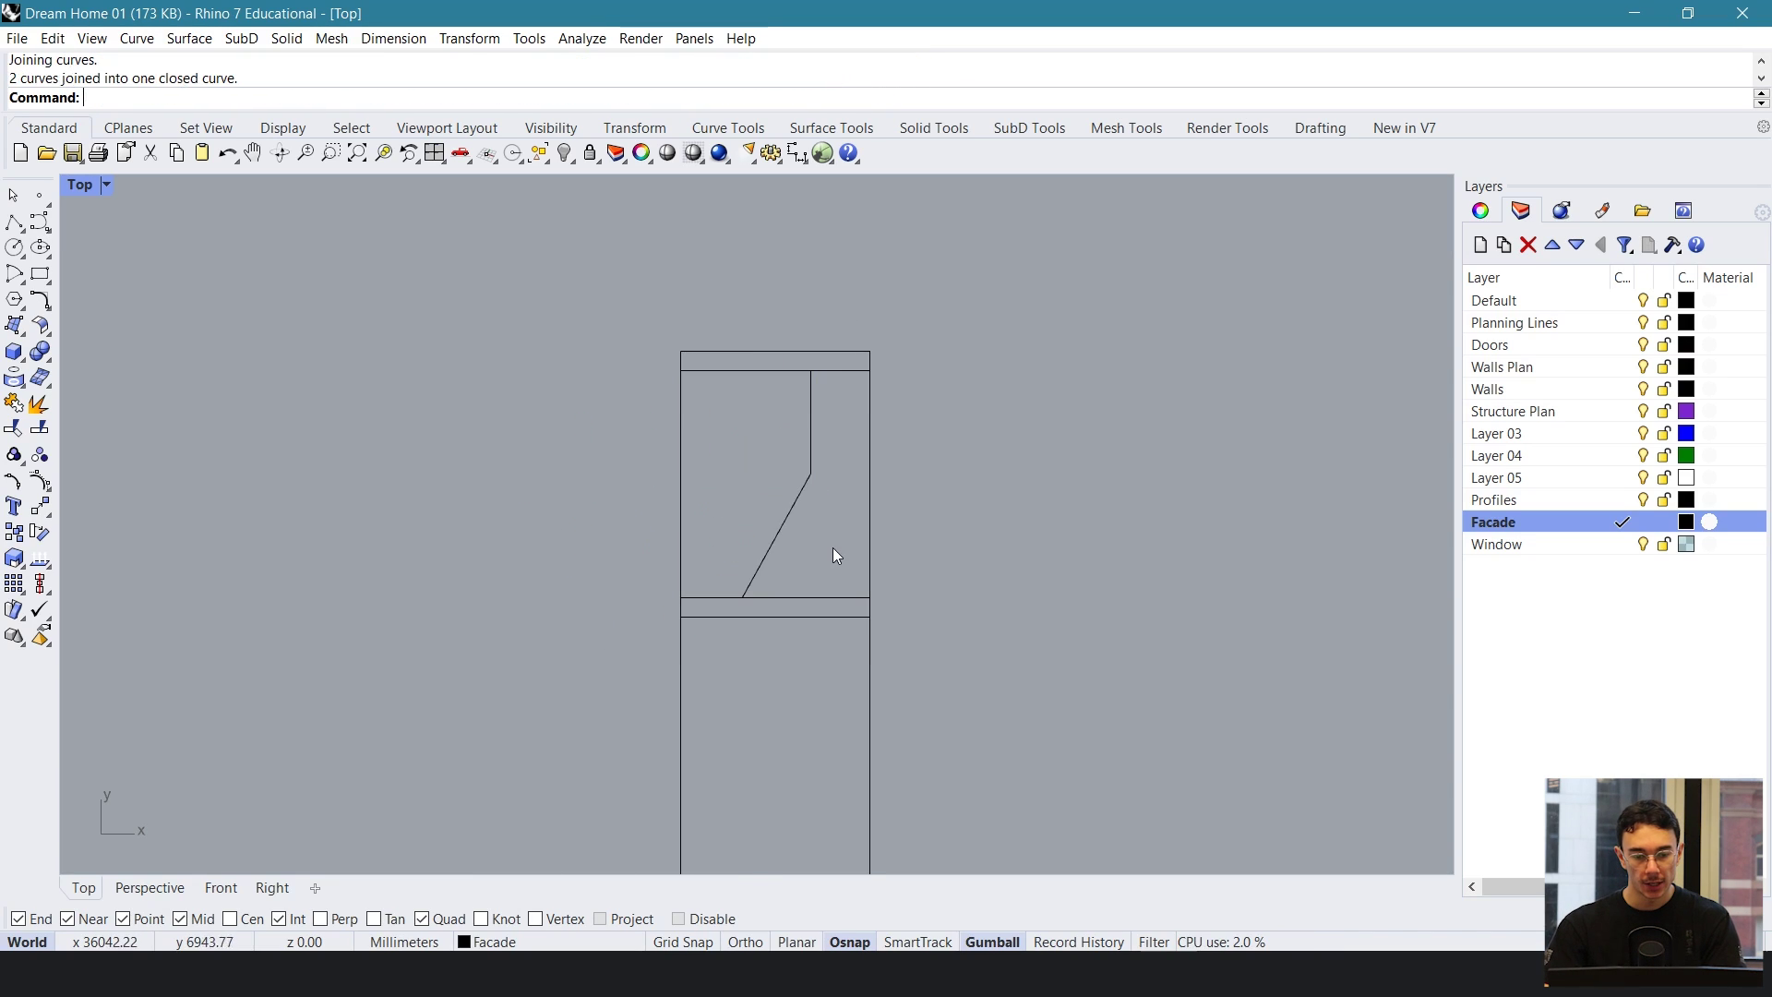
- Shorten the lower plate of the top end with Scale1D from its left end so it lines up with the web's right edge
scroll(692, 499, down, 6)
scroll(683, 480, up, 2)
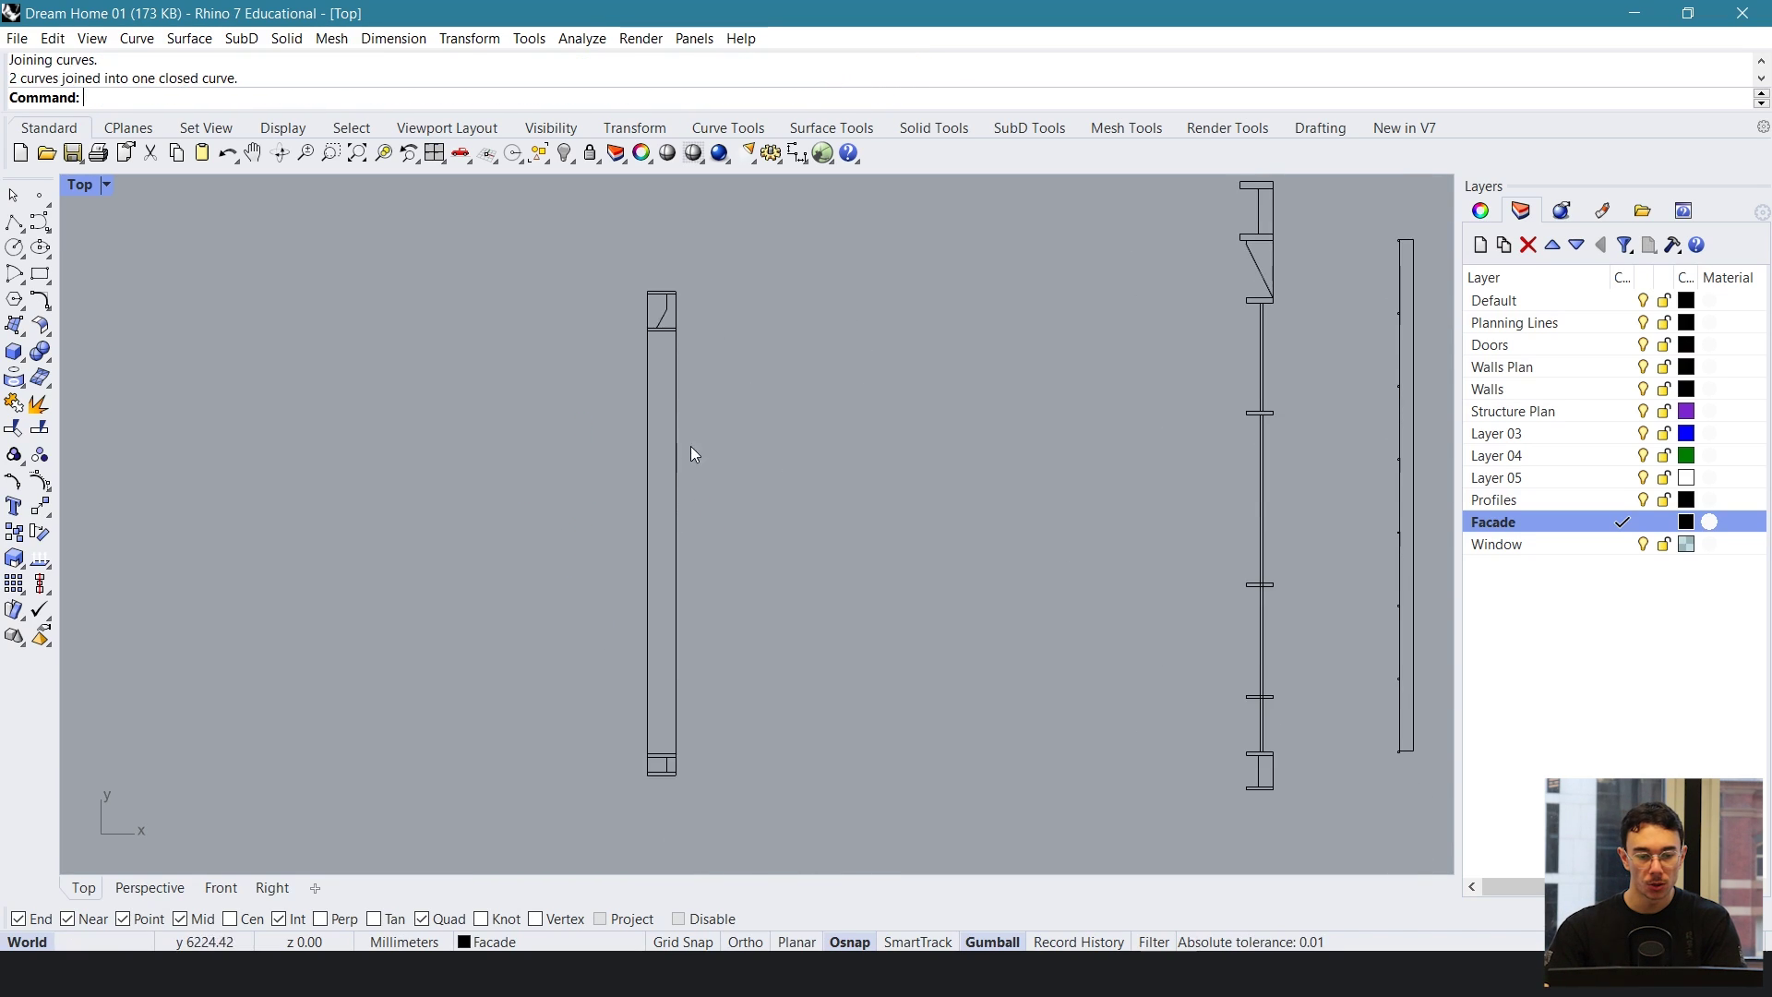
scroll(678, 301, up, 3)
scroll(639, 411, up, 5)
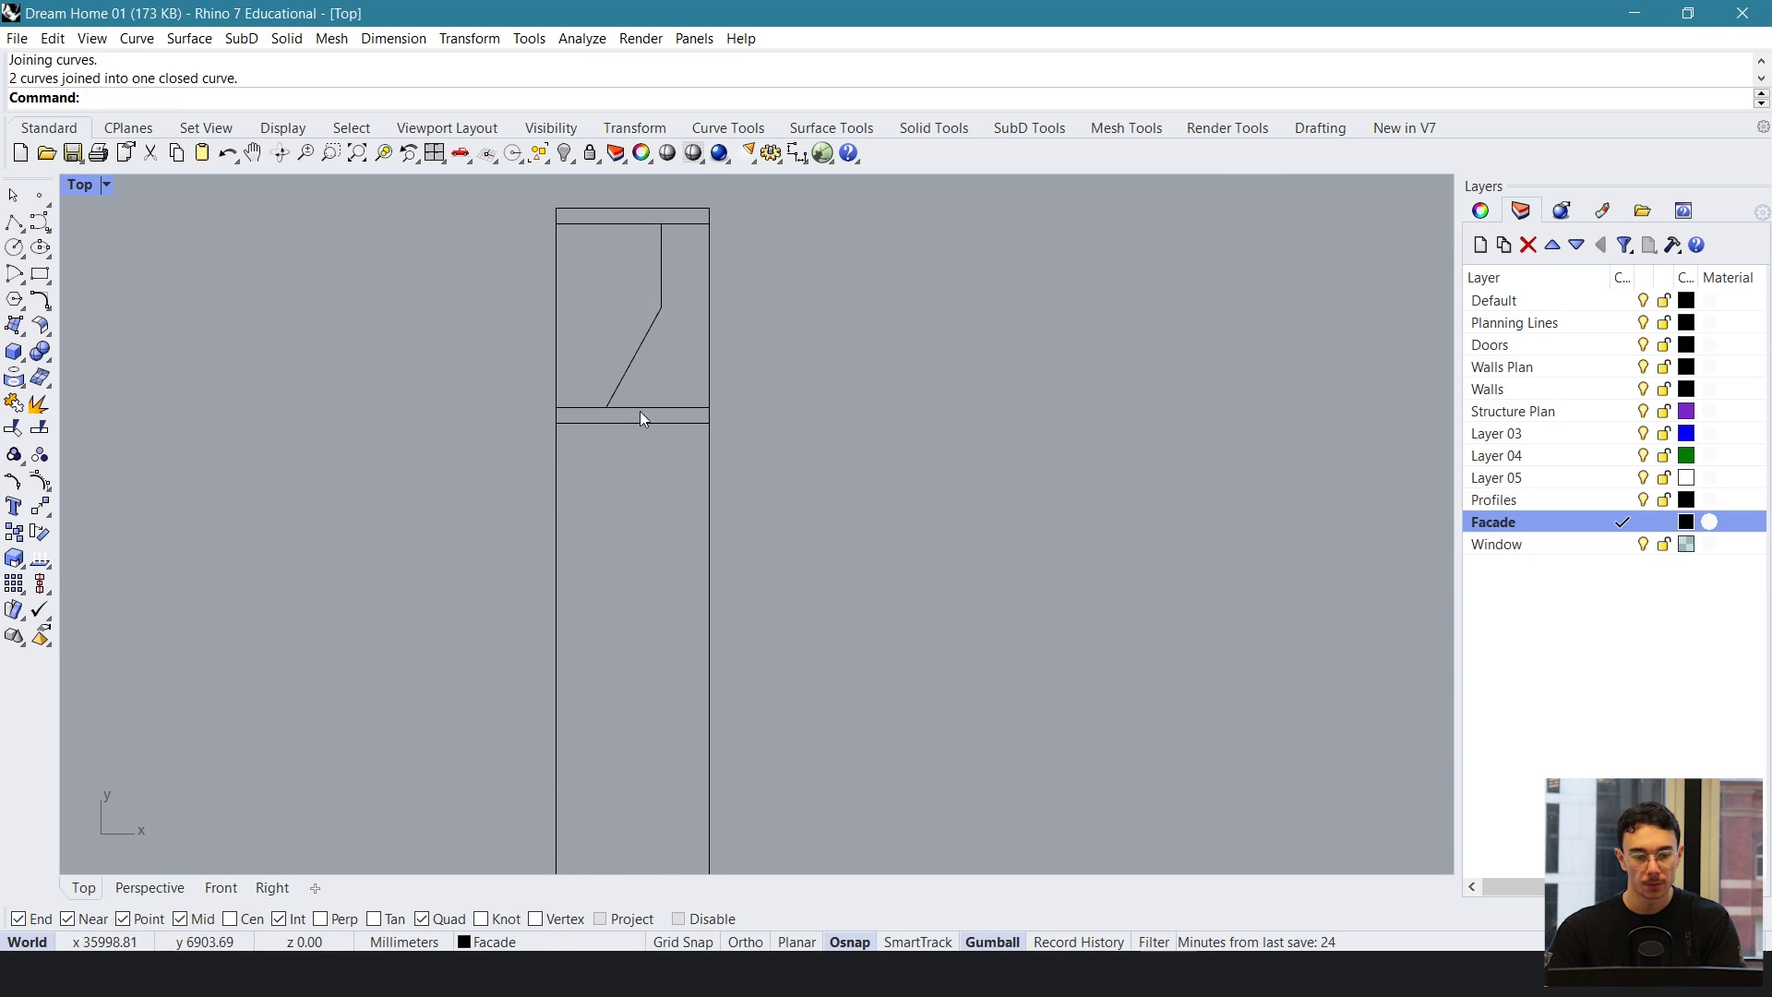
click(644, 417)
text(Scale1D)
key(Return)
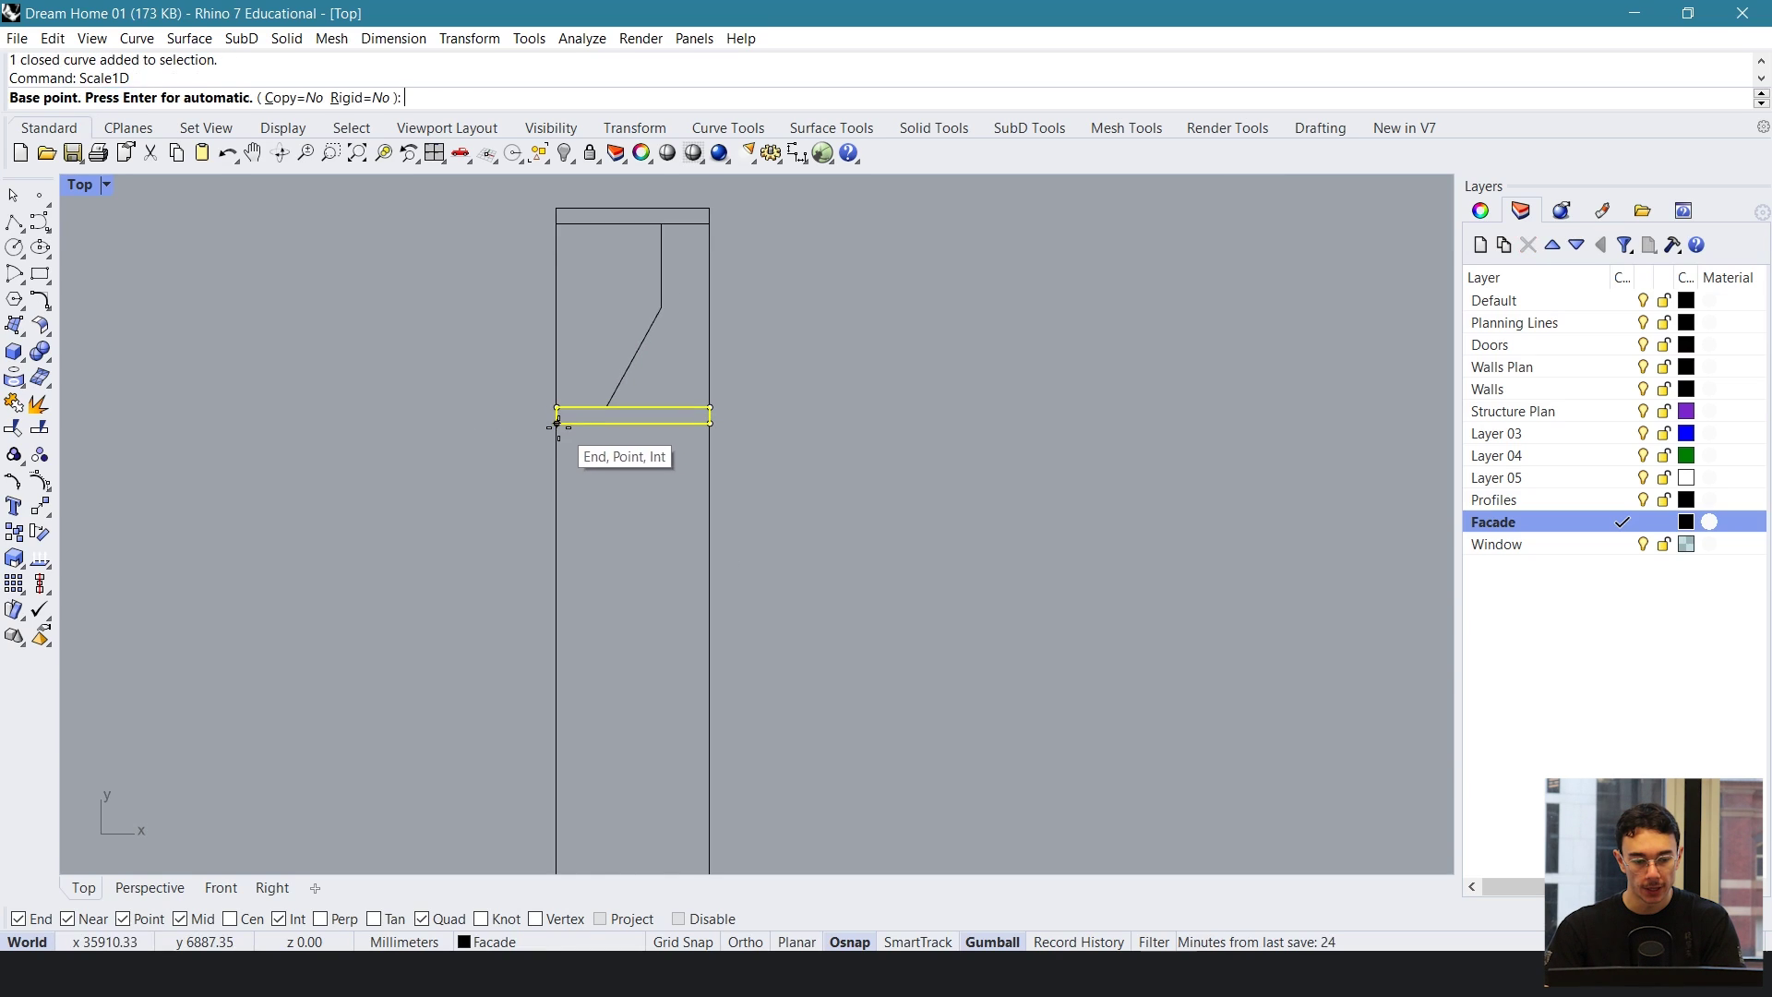
click(557, 416)
click(710, 422)
click(661, 308)
- Draw a tall, thin rectangle 20 mm wide in the empty space left of the strip
scroll(661, 296, down, 5)
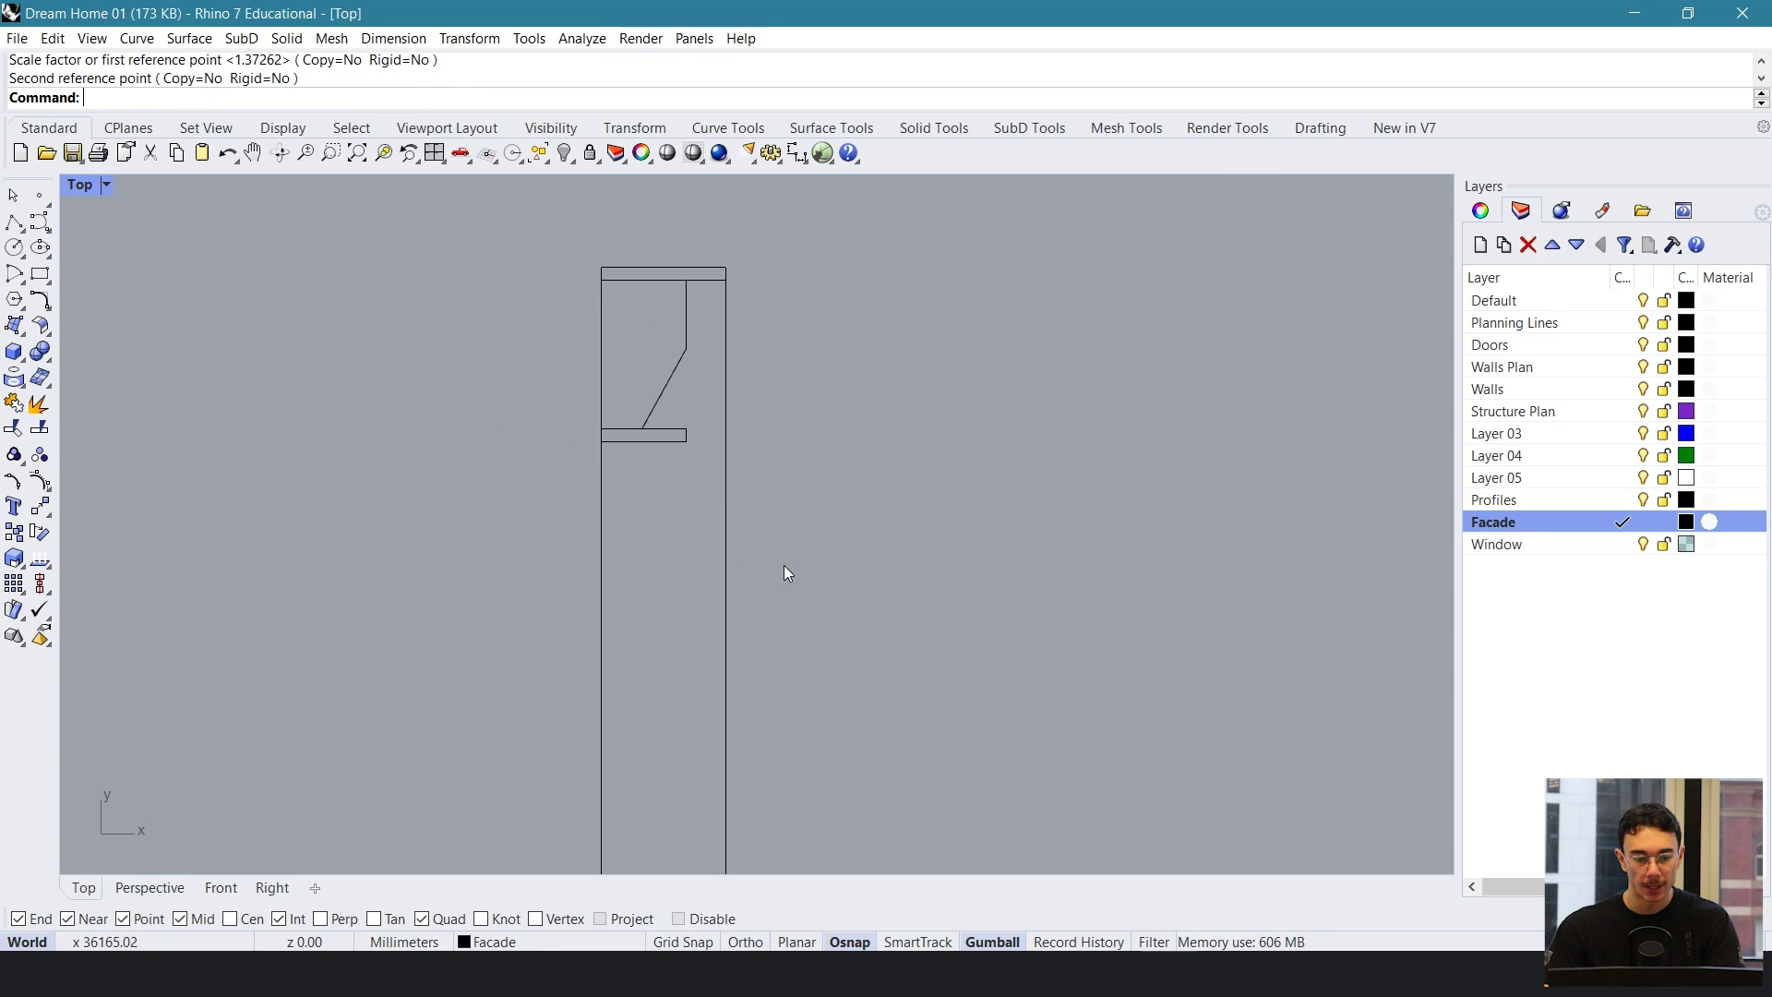
right_drag(659, 301, 653, 347)
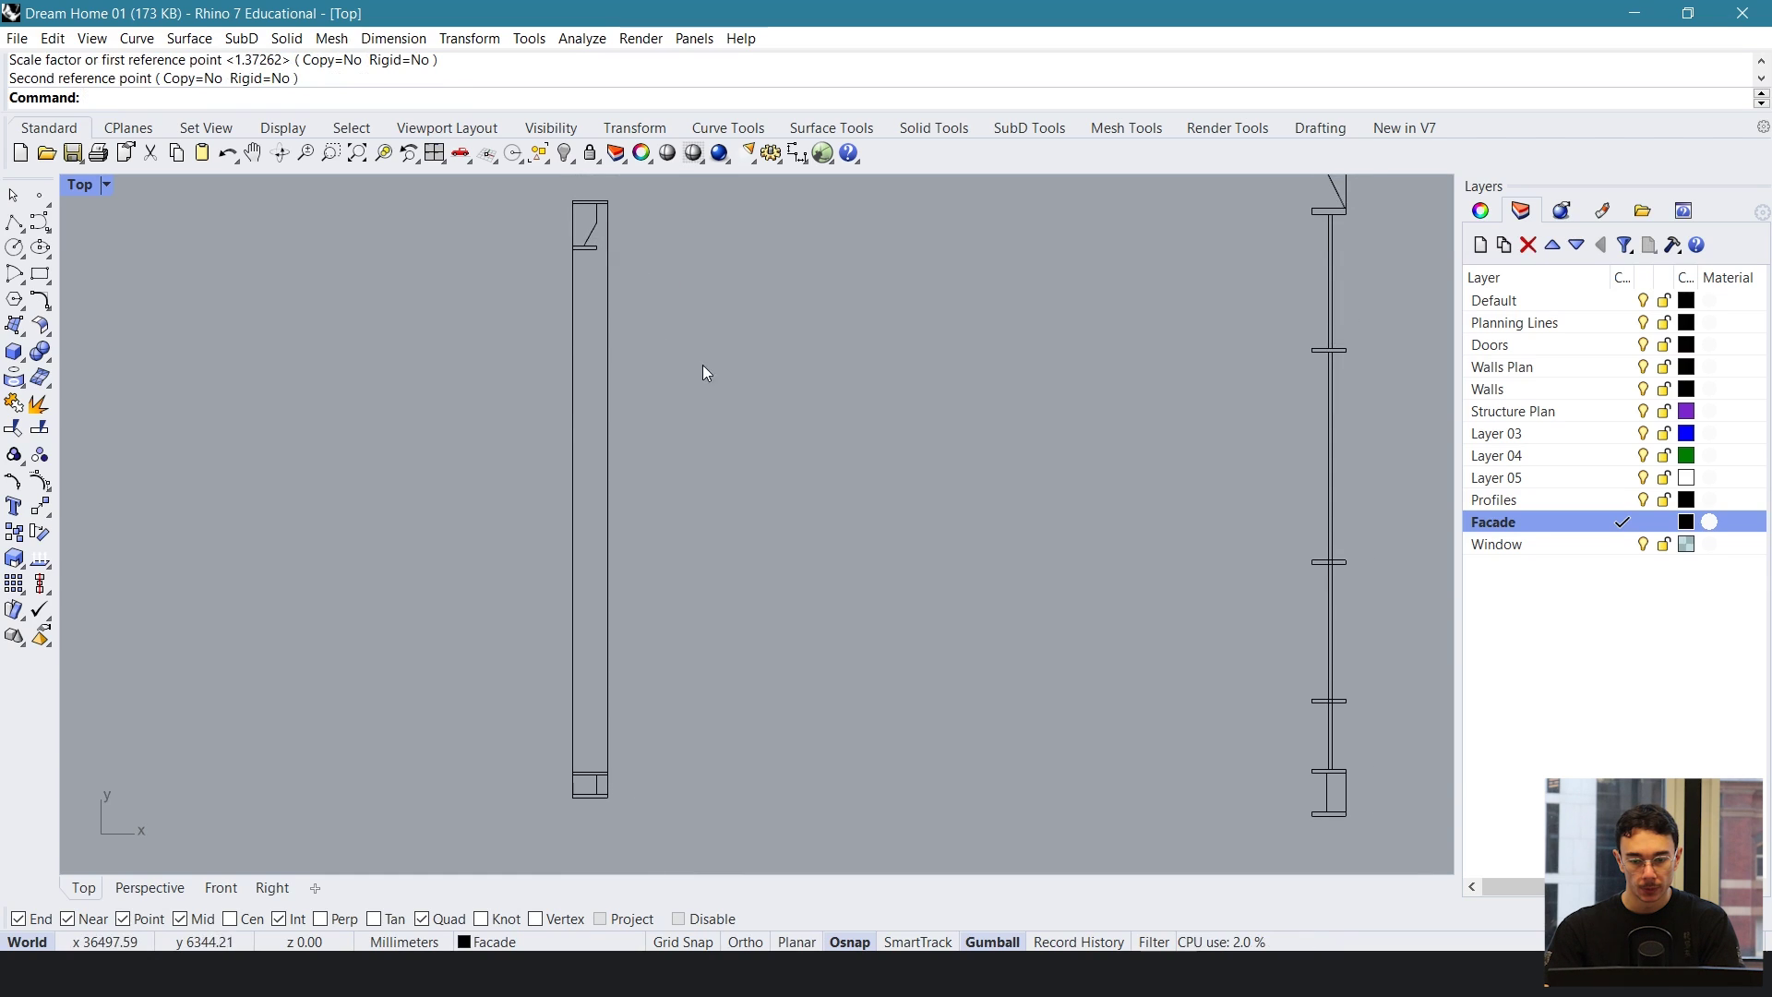
click(39, 277)
click(523, 361)
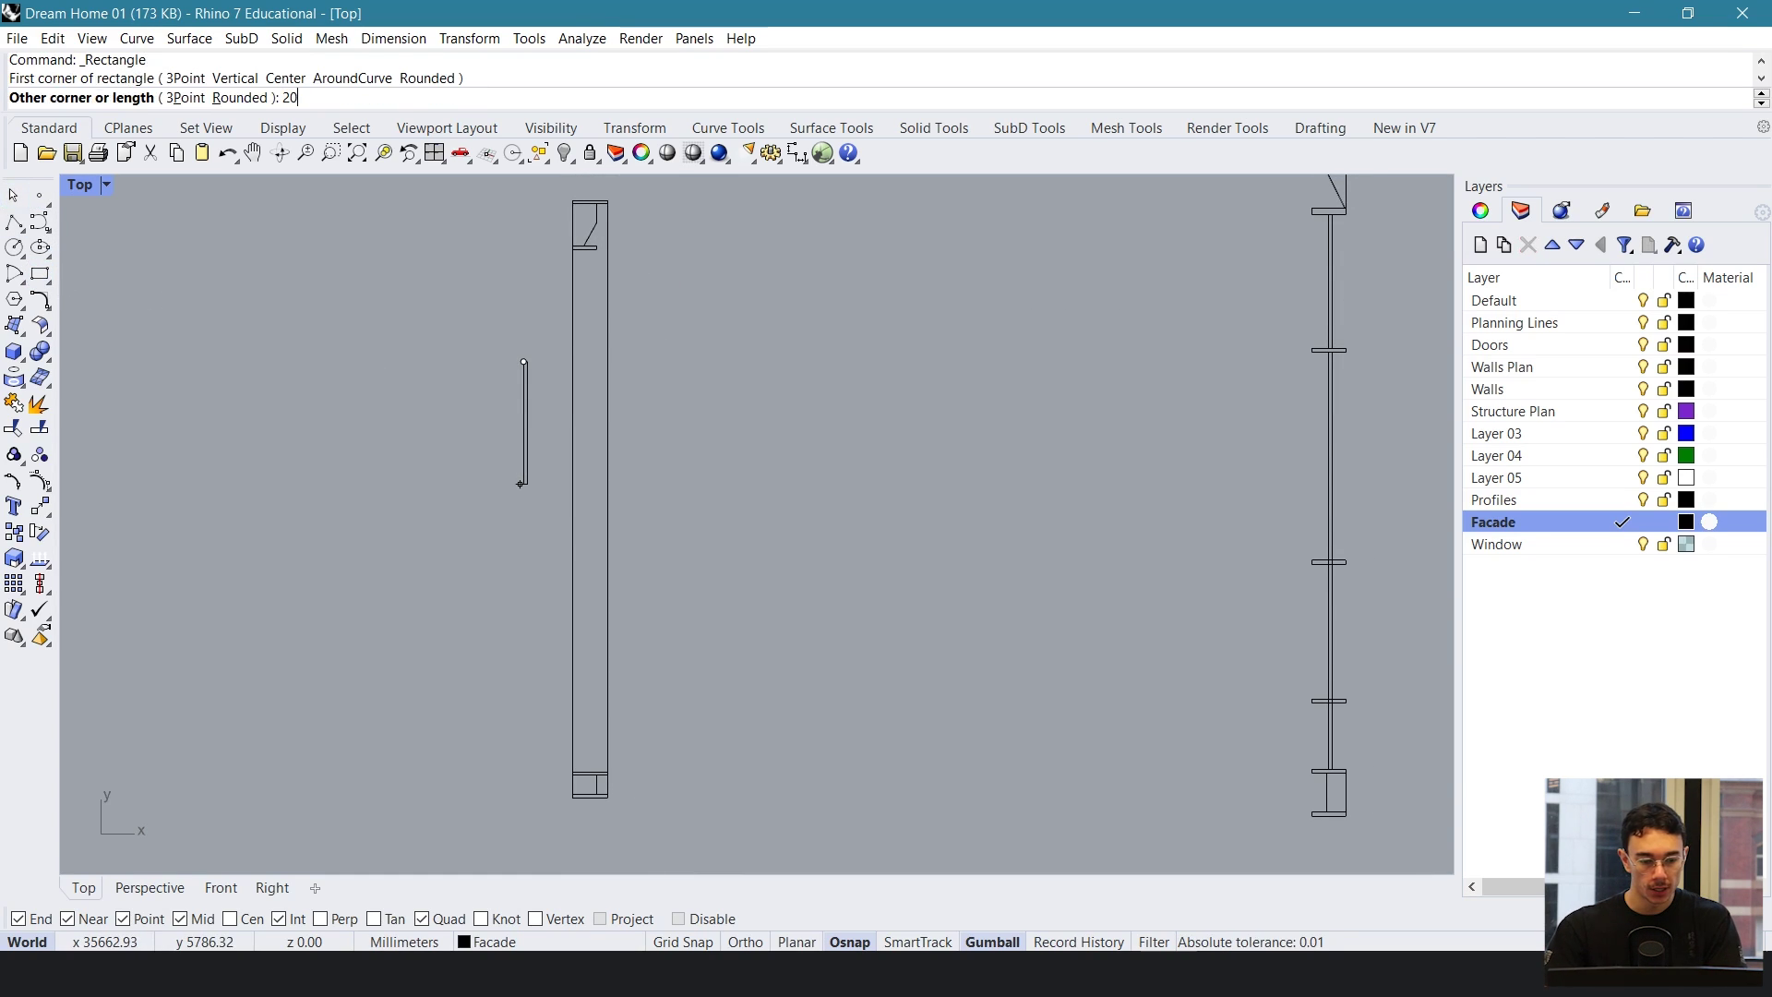
key(Return)
click(648, 753)
- Move the thin rectangle by its bottom midpoint onto the midpoint of the upper plate at the strip's bottom end
click(531, 491)
text(M)
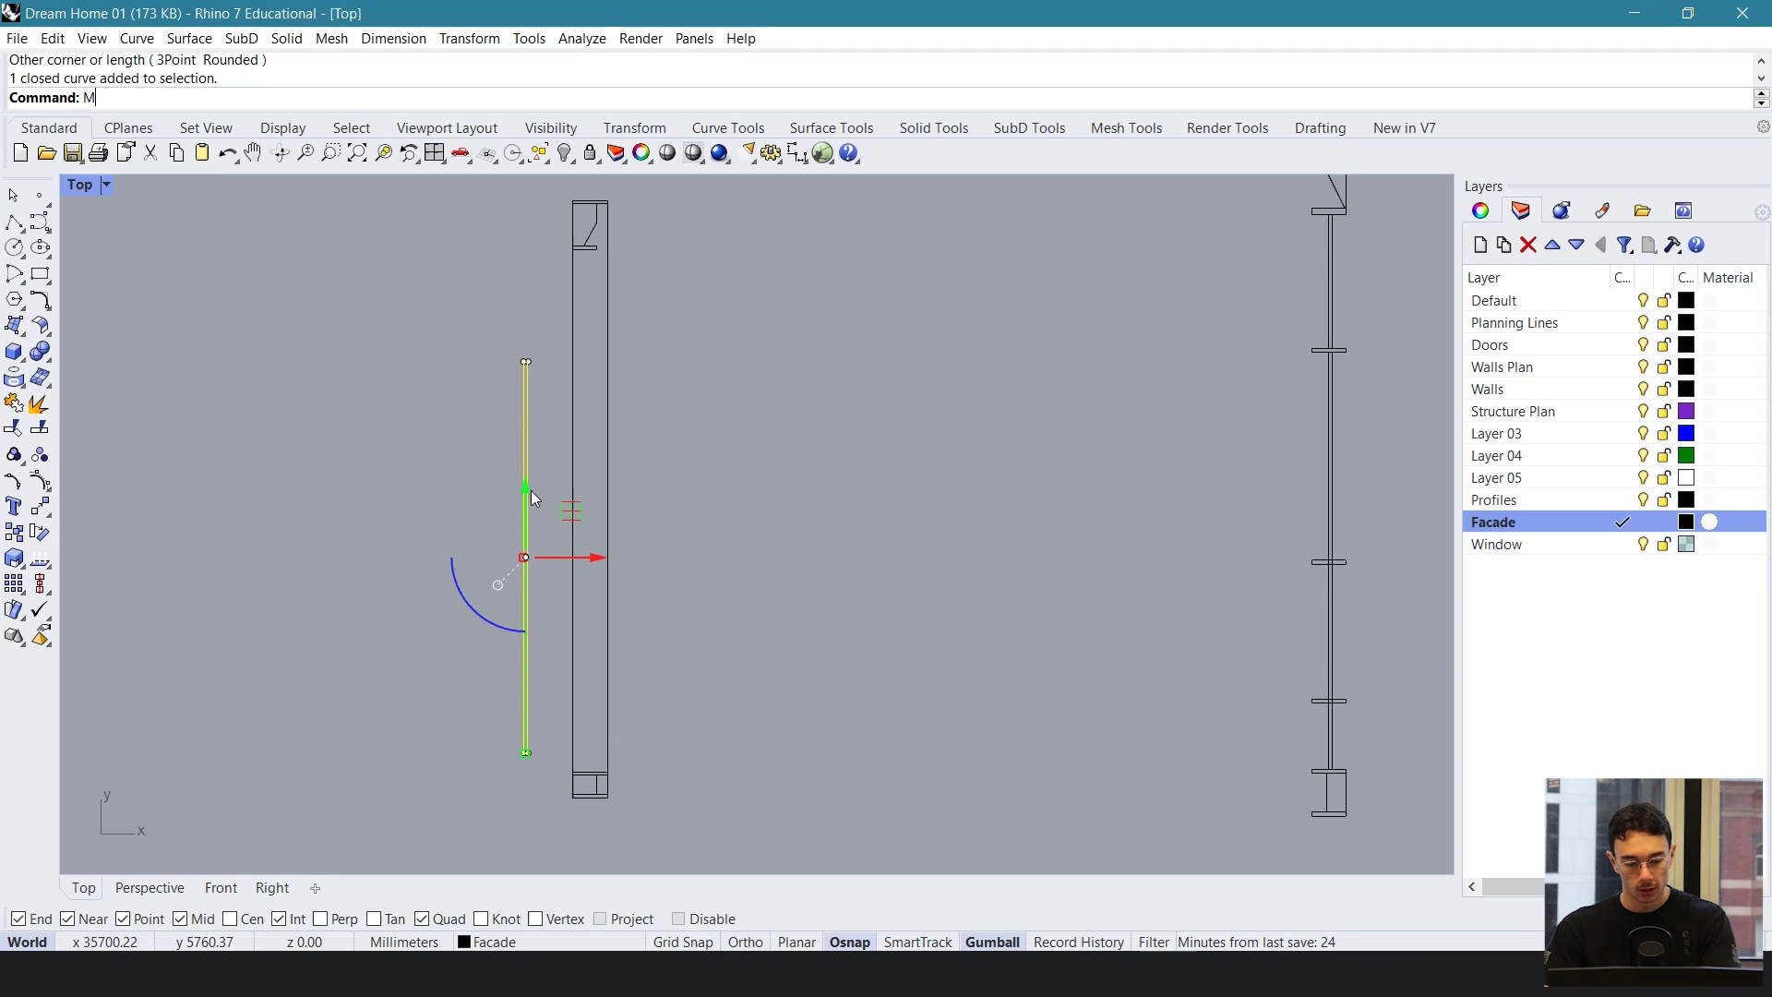
text(ove)
key(Return)
scroll(550, 743, up, 10)
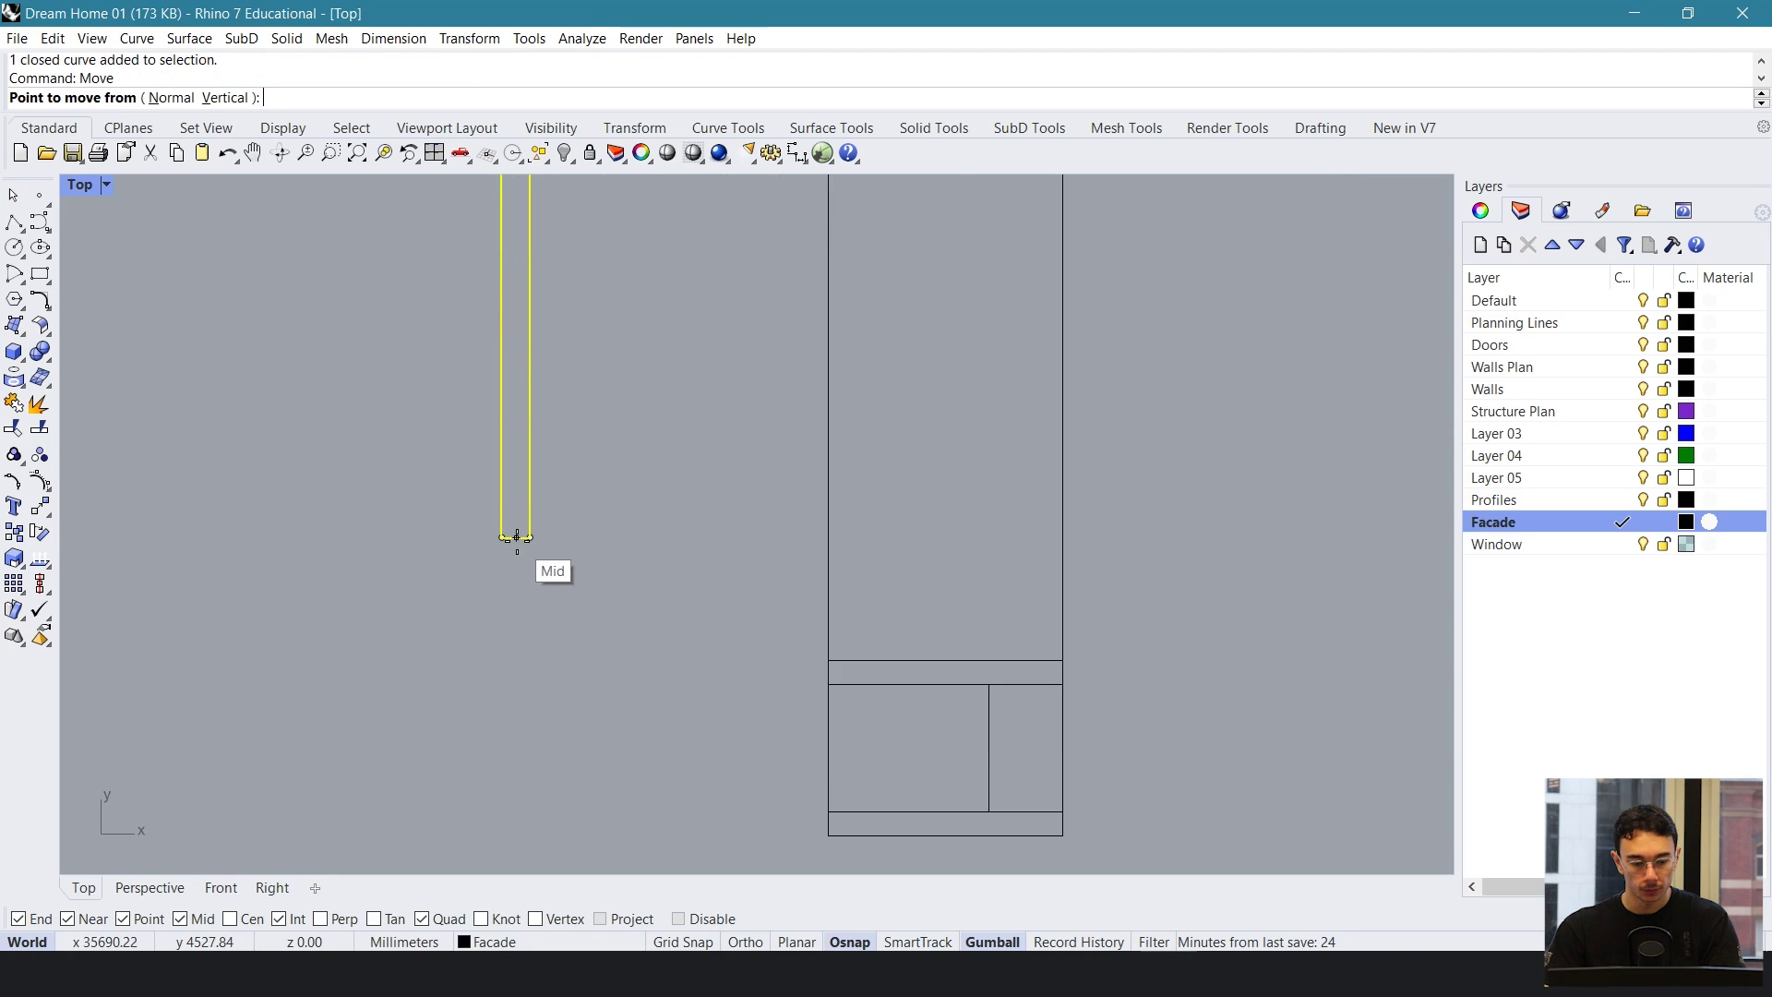
click(516, 537)
- Stretch the thin rectangle upward with Scale1D from its base to the underside of the top end's shortened plate
text(Scale1D)
key(Return)
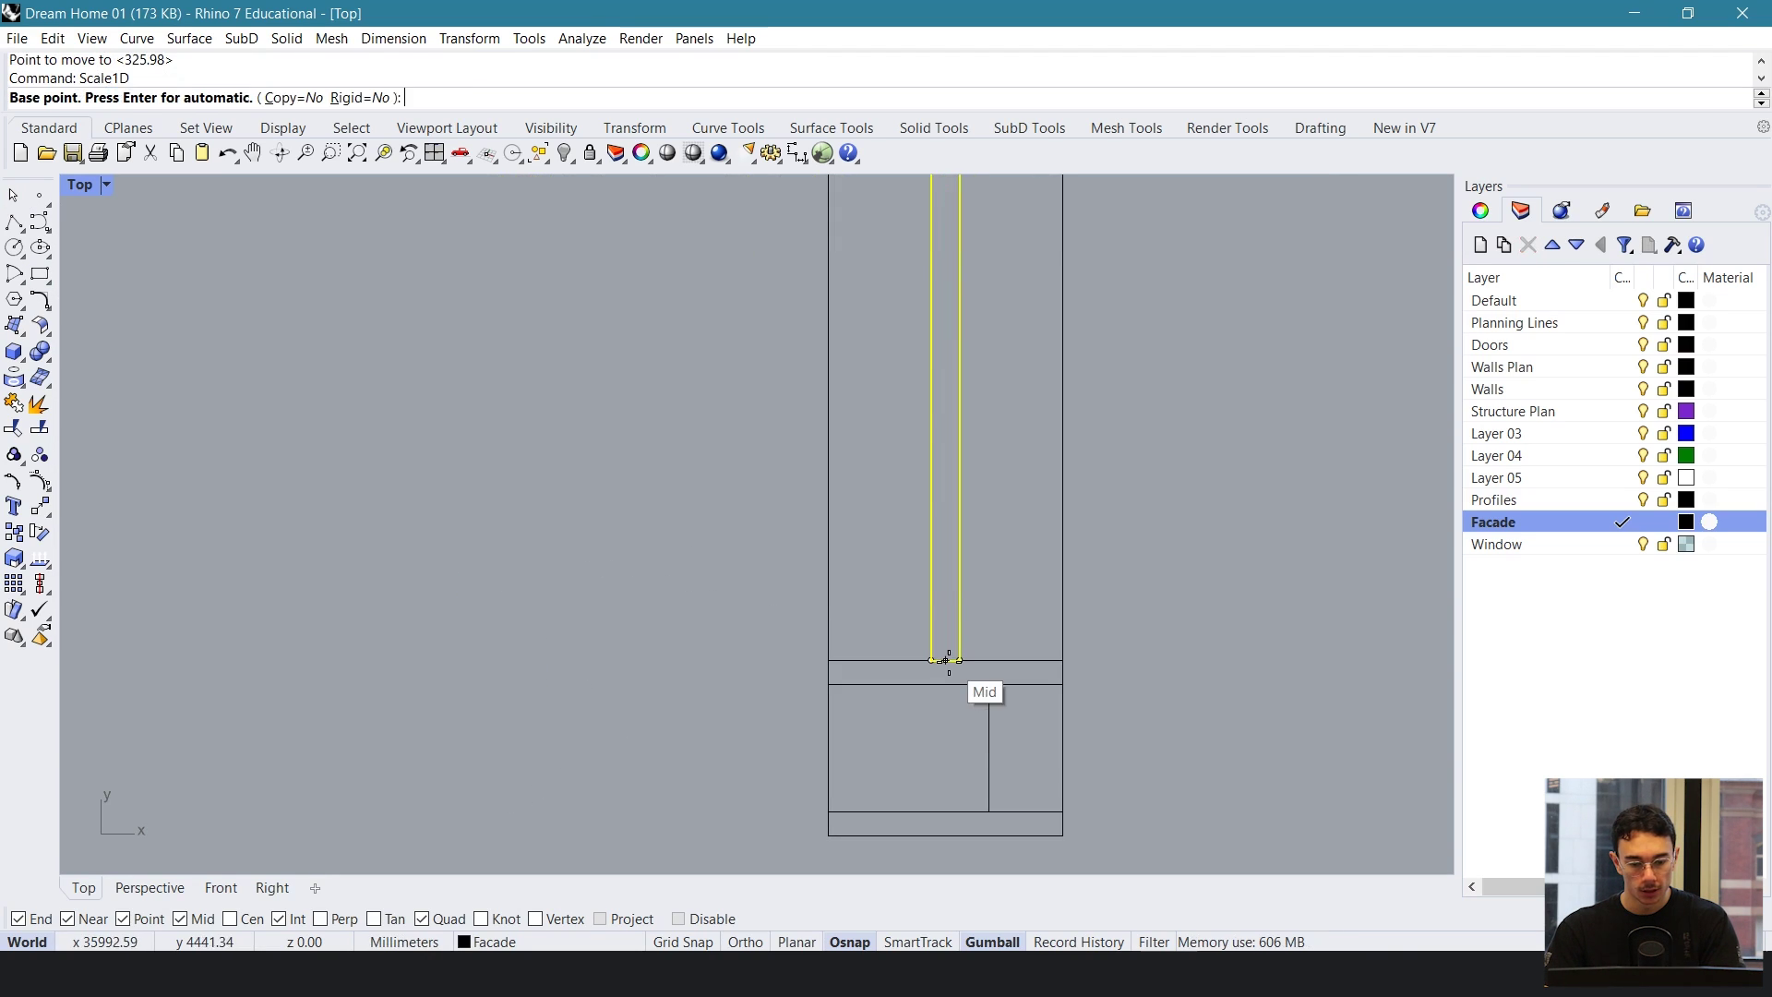
click(960, 661)
scroll(969, 637, down, 4)
key(Escape)
key(Return)
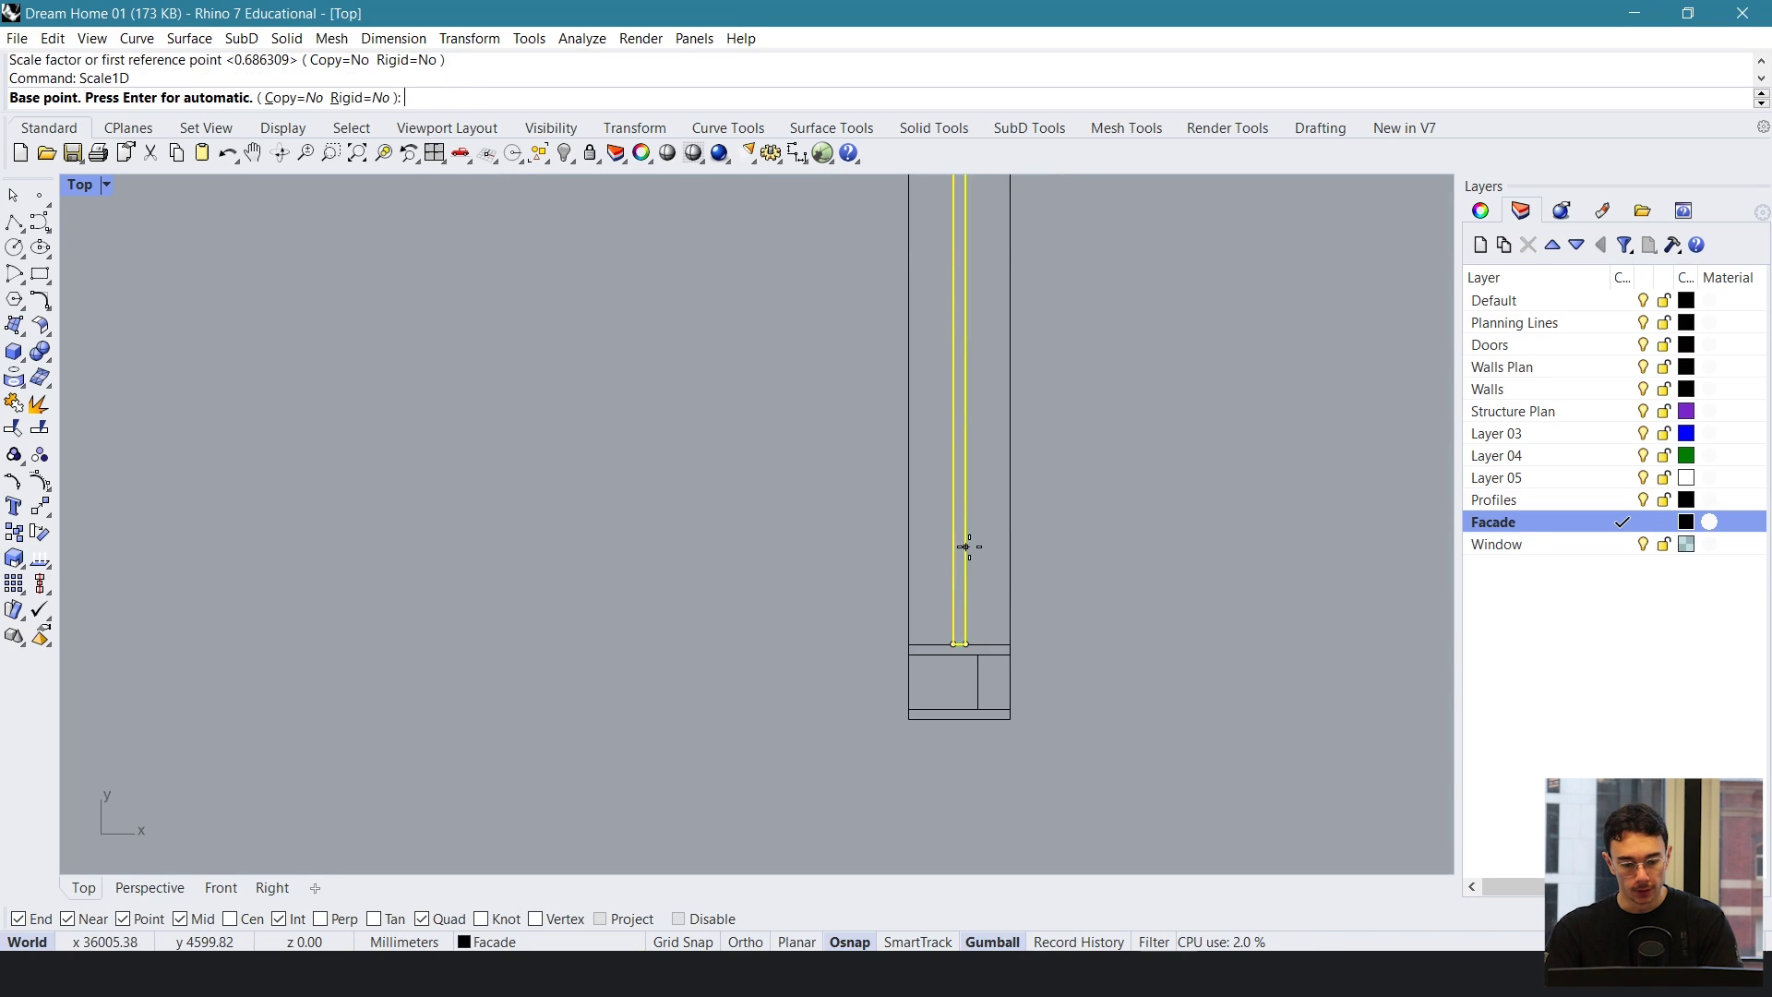
click(972, 645)
scroll(966, 489, down, 6)
right_drag(965, 277, 833, 767)
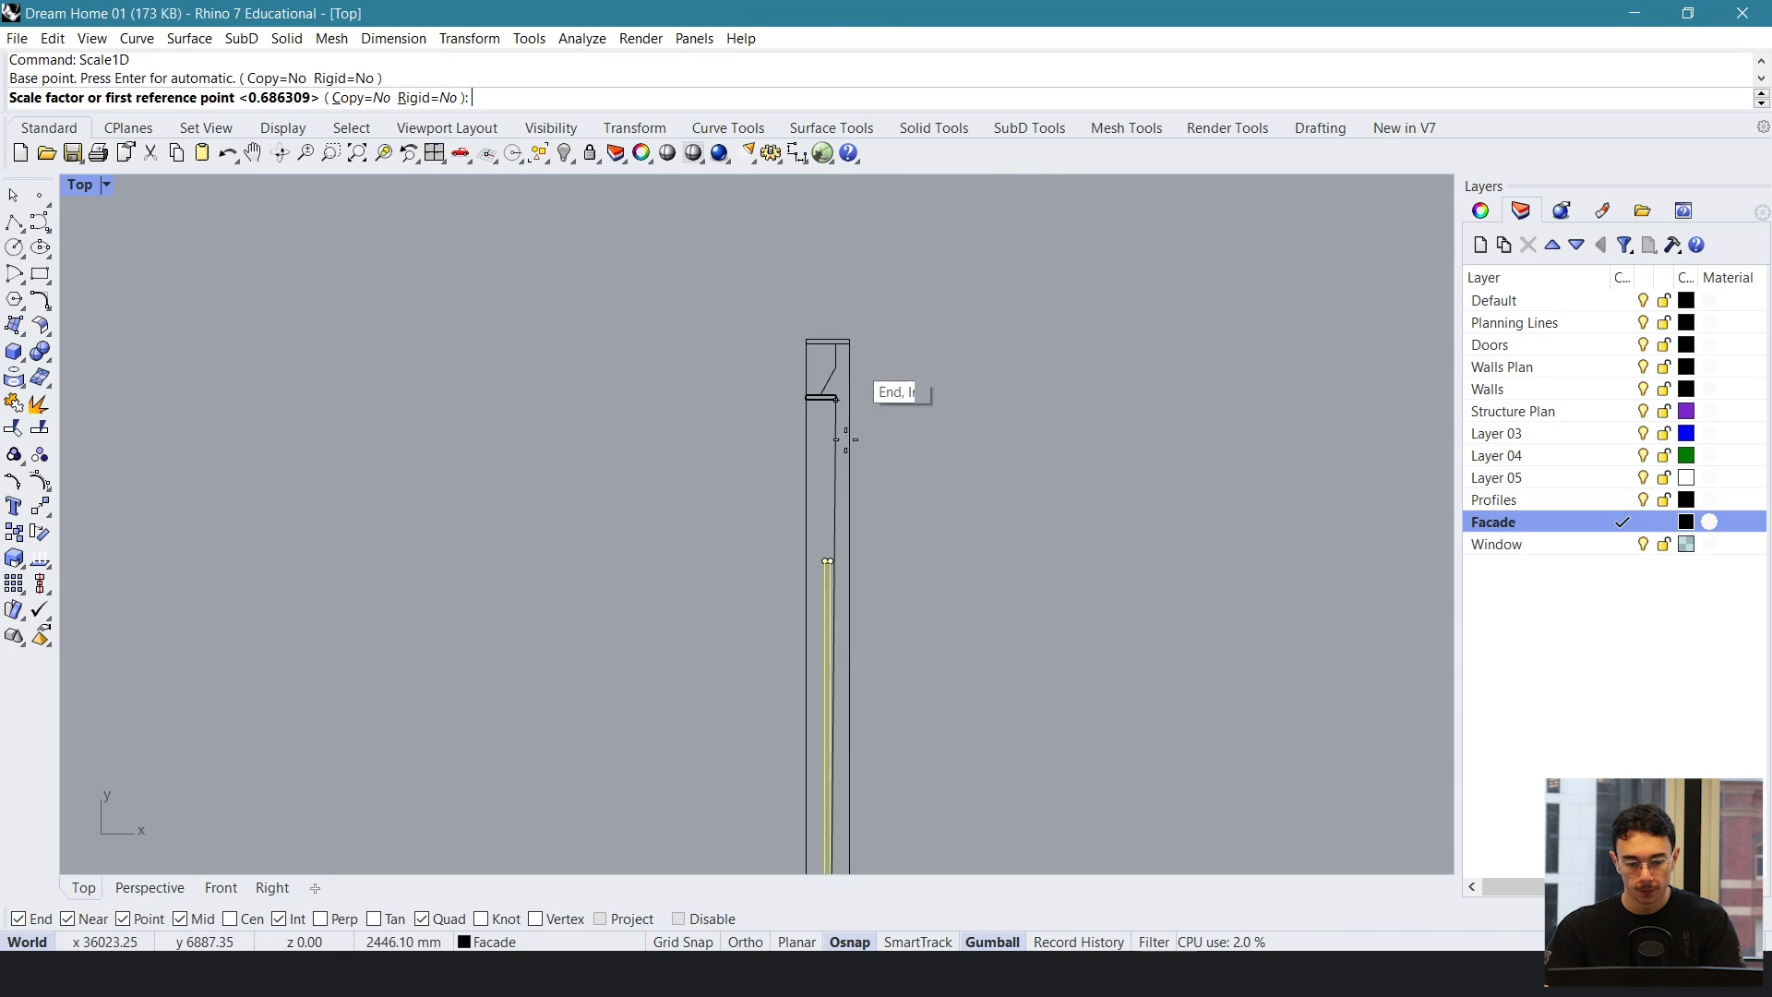
click(828, 562)
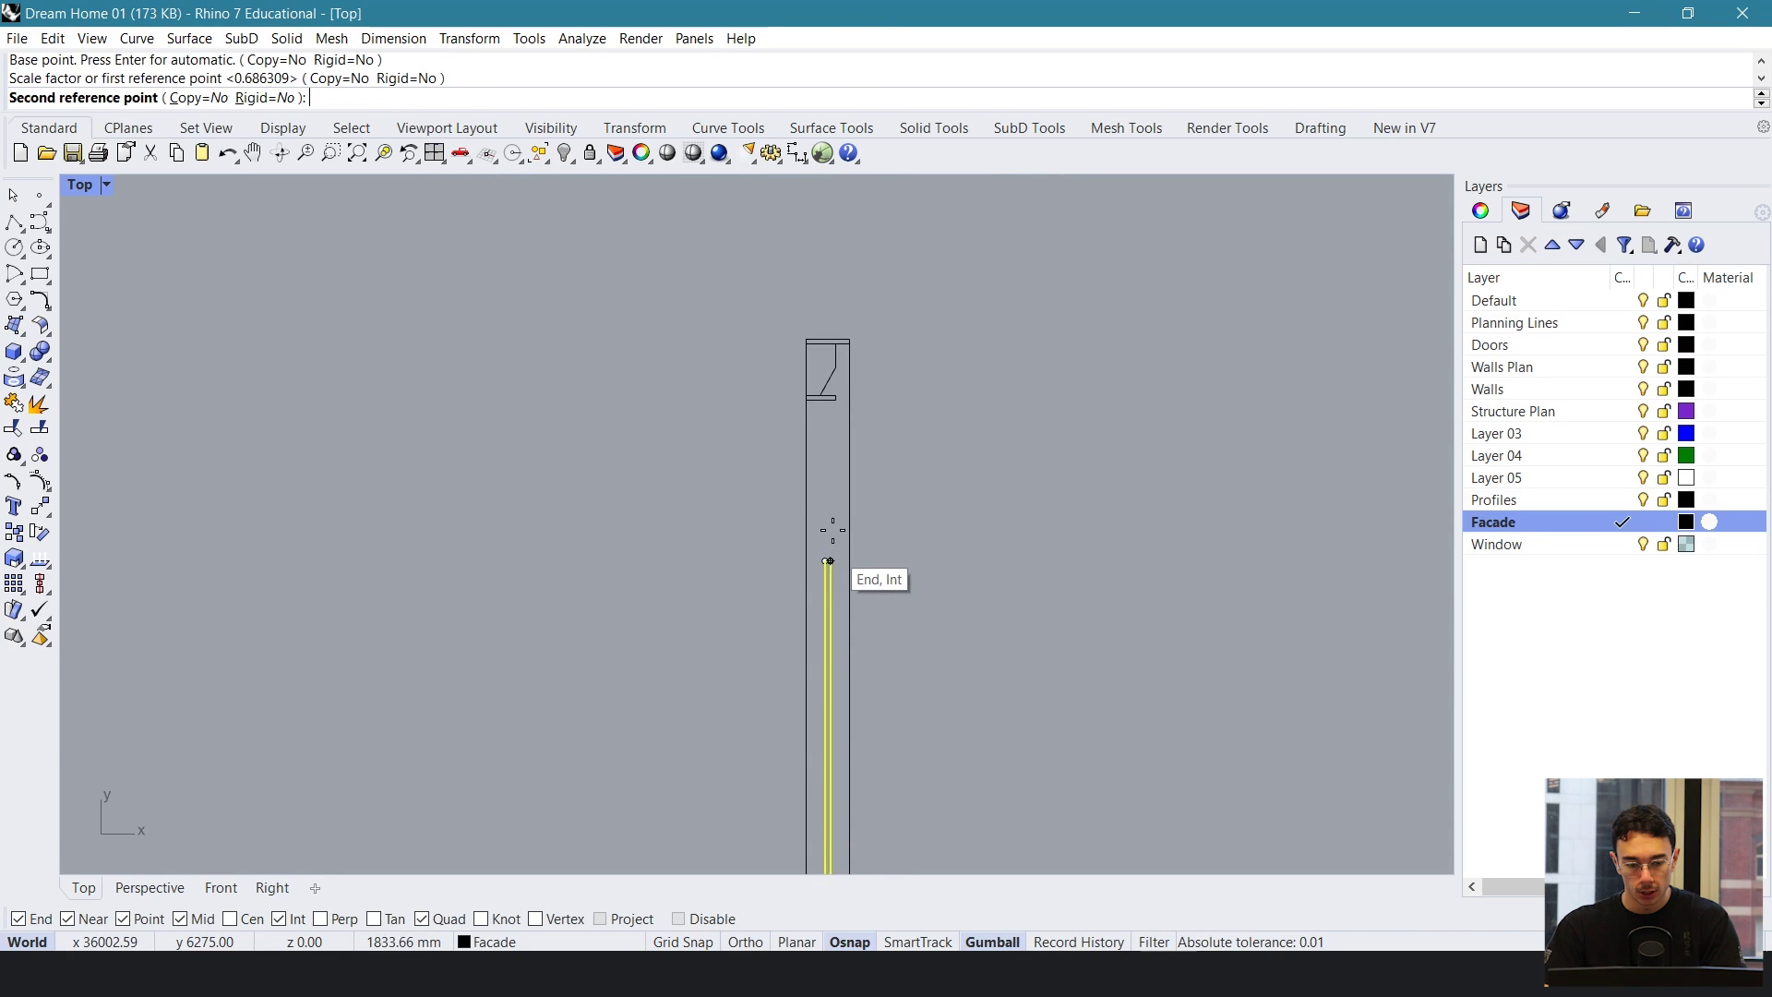
click(830, 398)
click(1050, 350)
right_drag(931, 612, 863, 523)
scroll(843, 489, down, 2)
scroll(749, 317, down, 3)
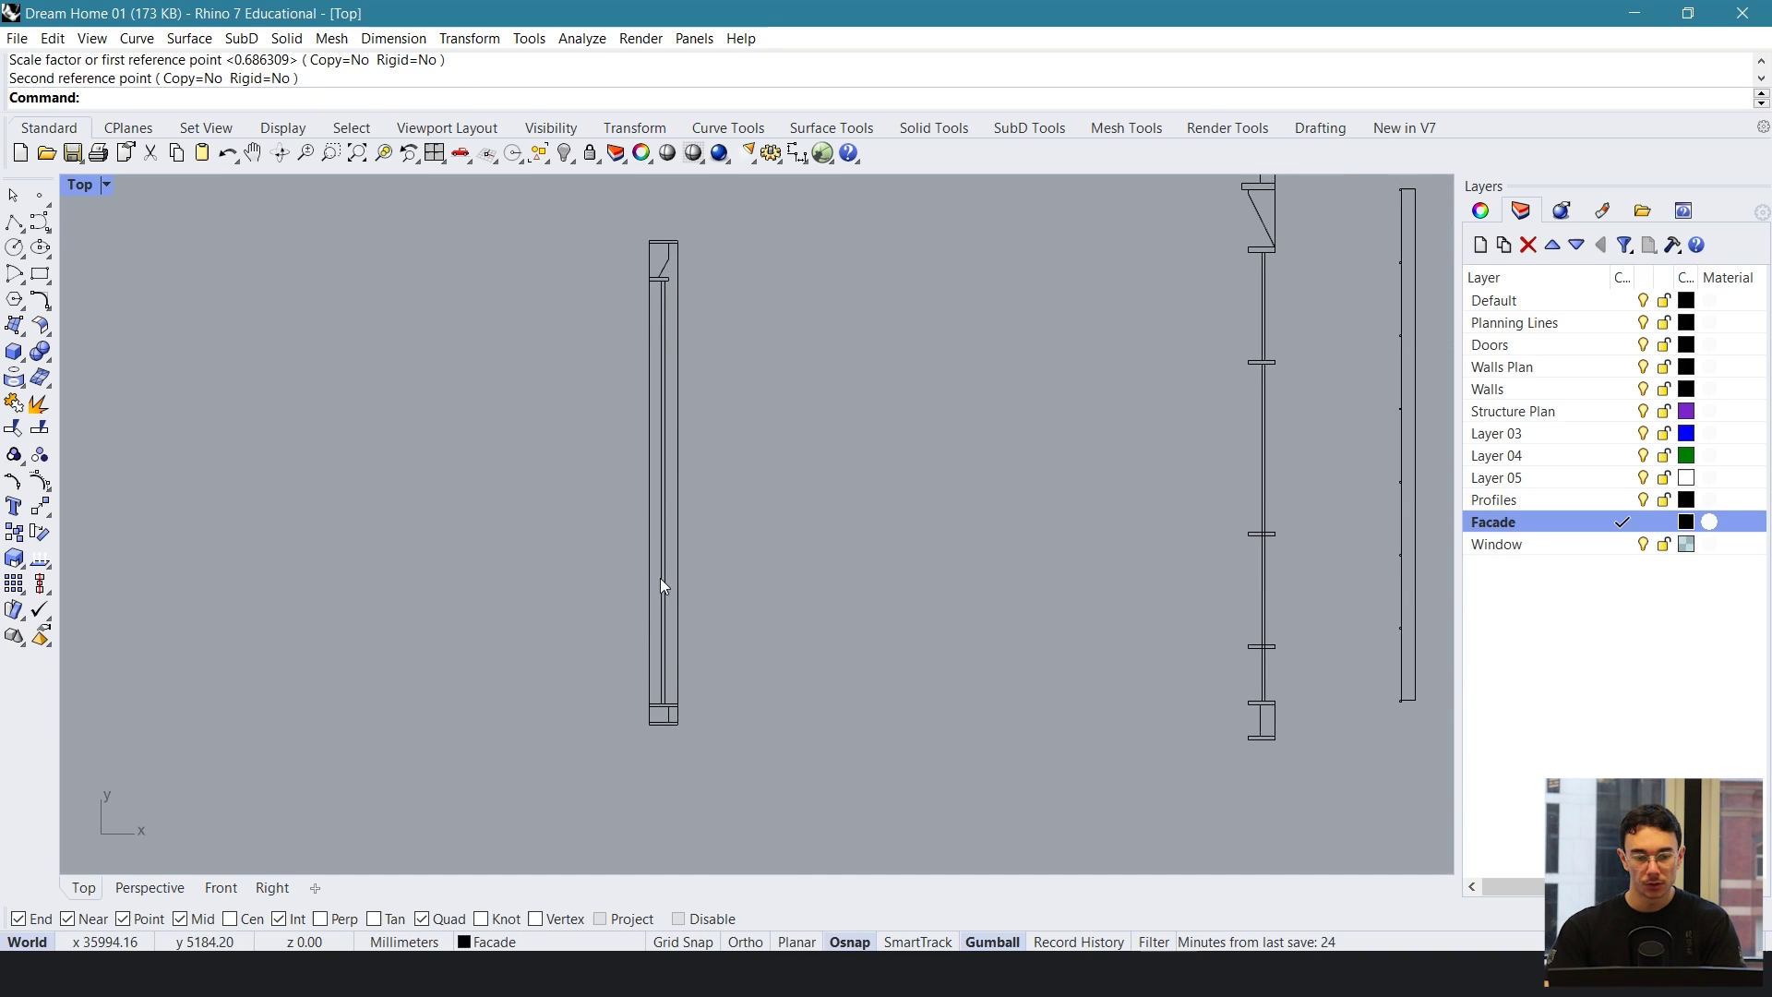
click(662, 423)
scroll(739, 480, up, 2)
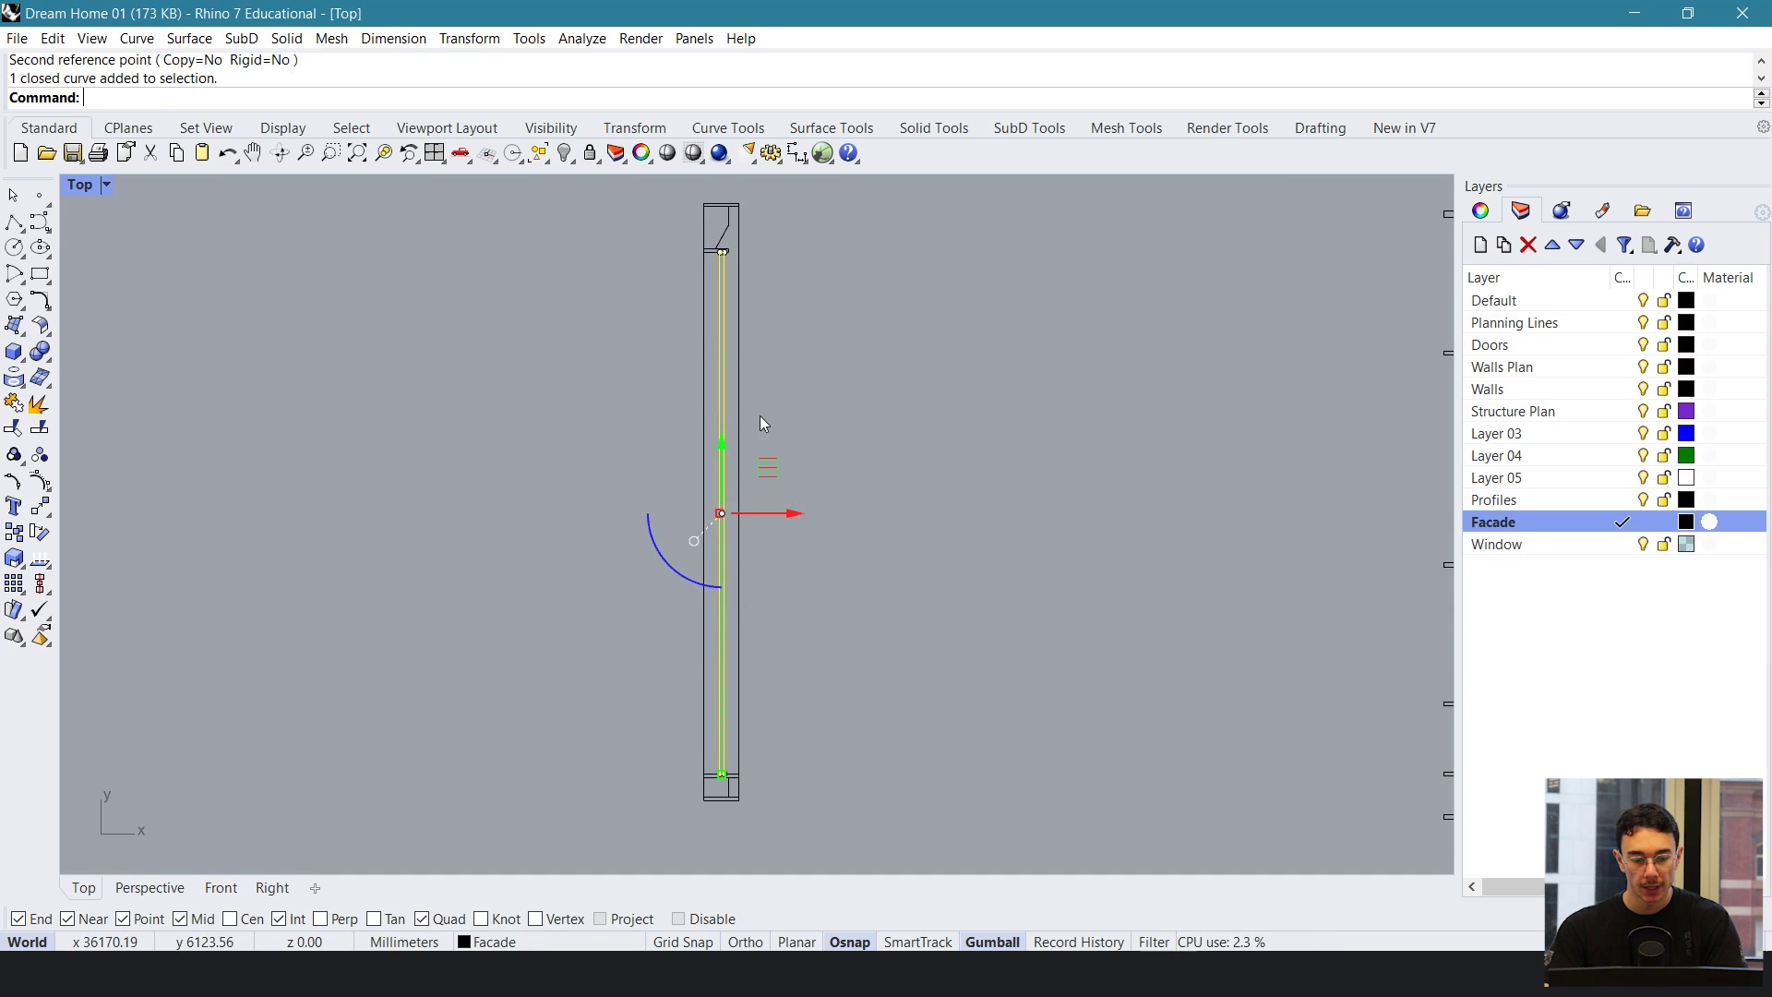
right_drag(795, 434, 790, 516)
drag(718, 528, 721, 323)
right_drag(729, 297, 726, 371)
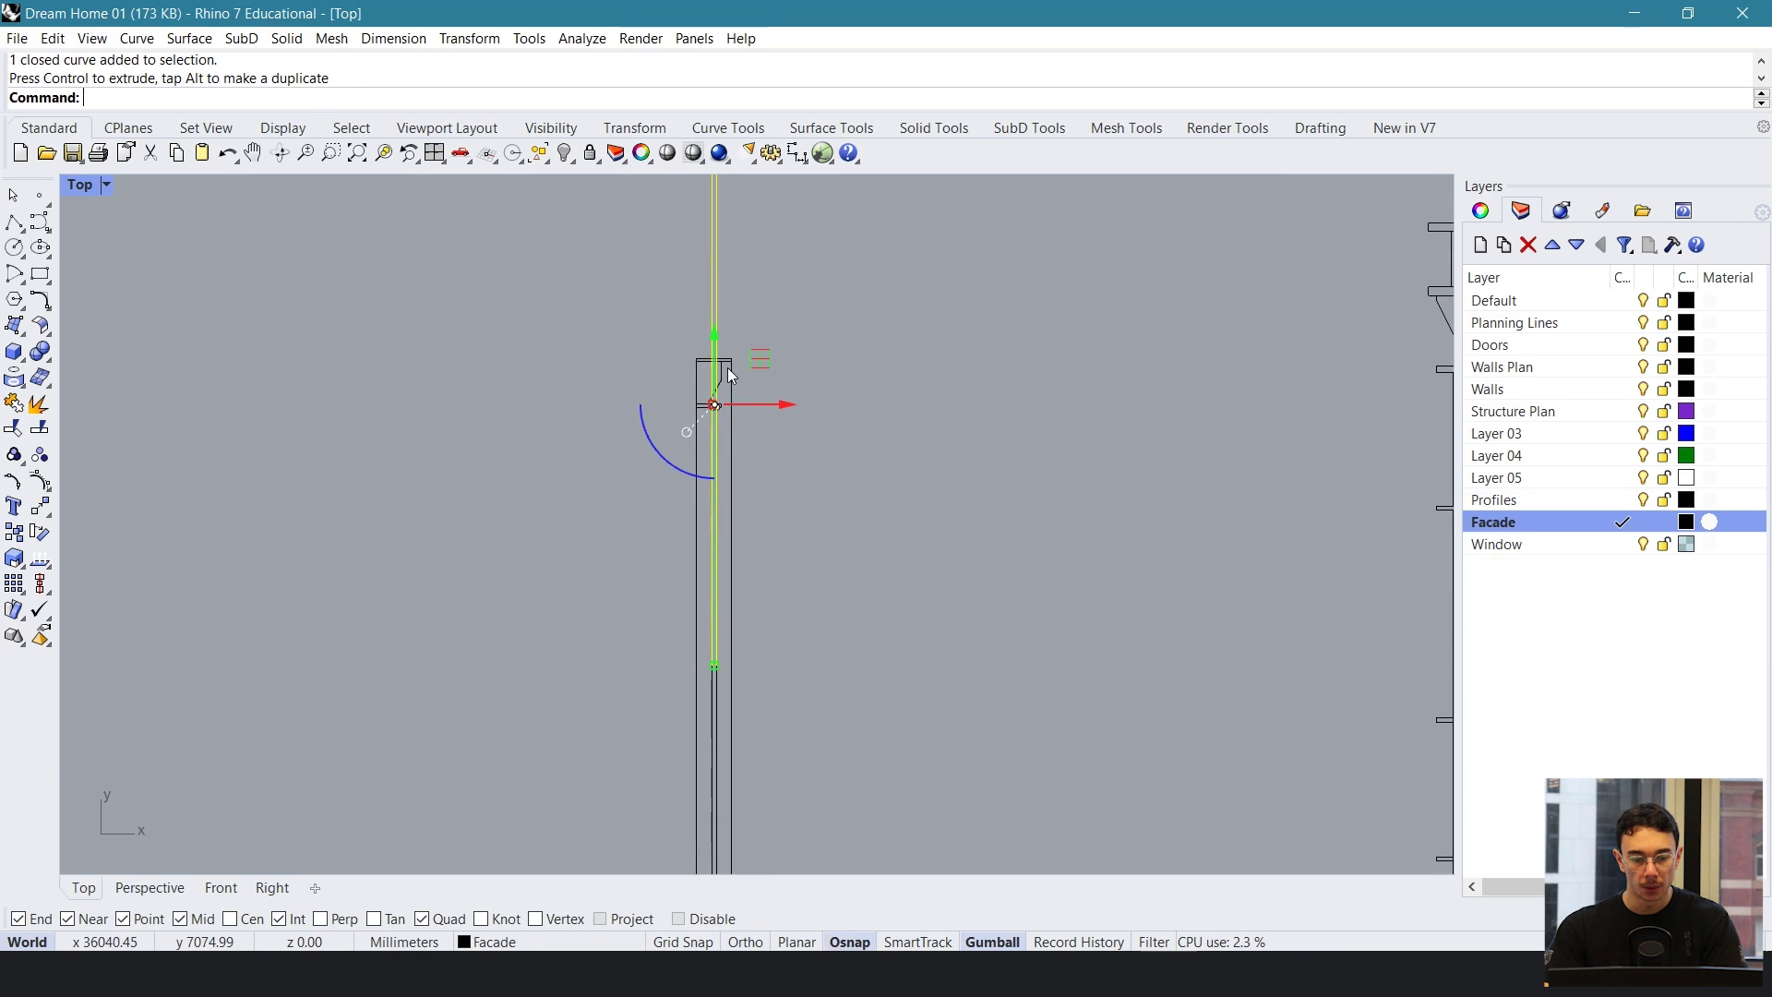
drag(716, 665, 719, 465)
drag(716, 336, 717, 387)
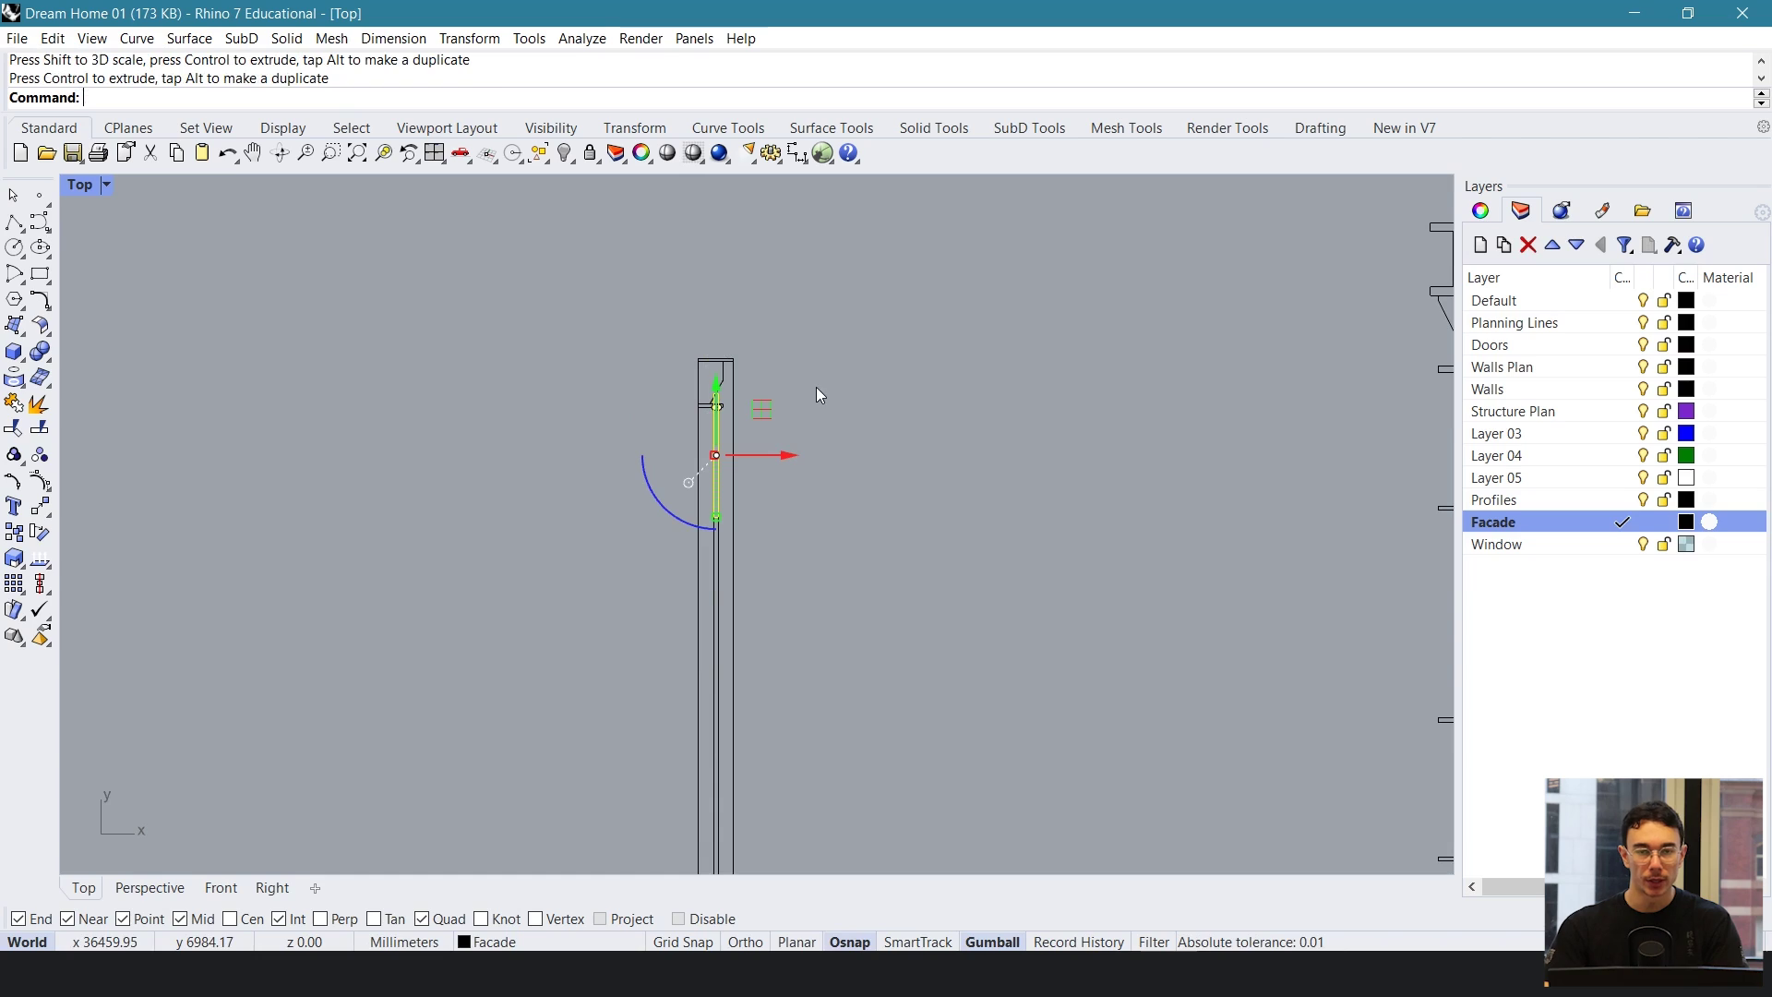
key(Delete)
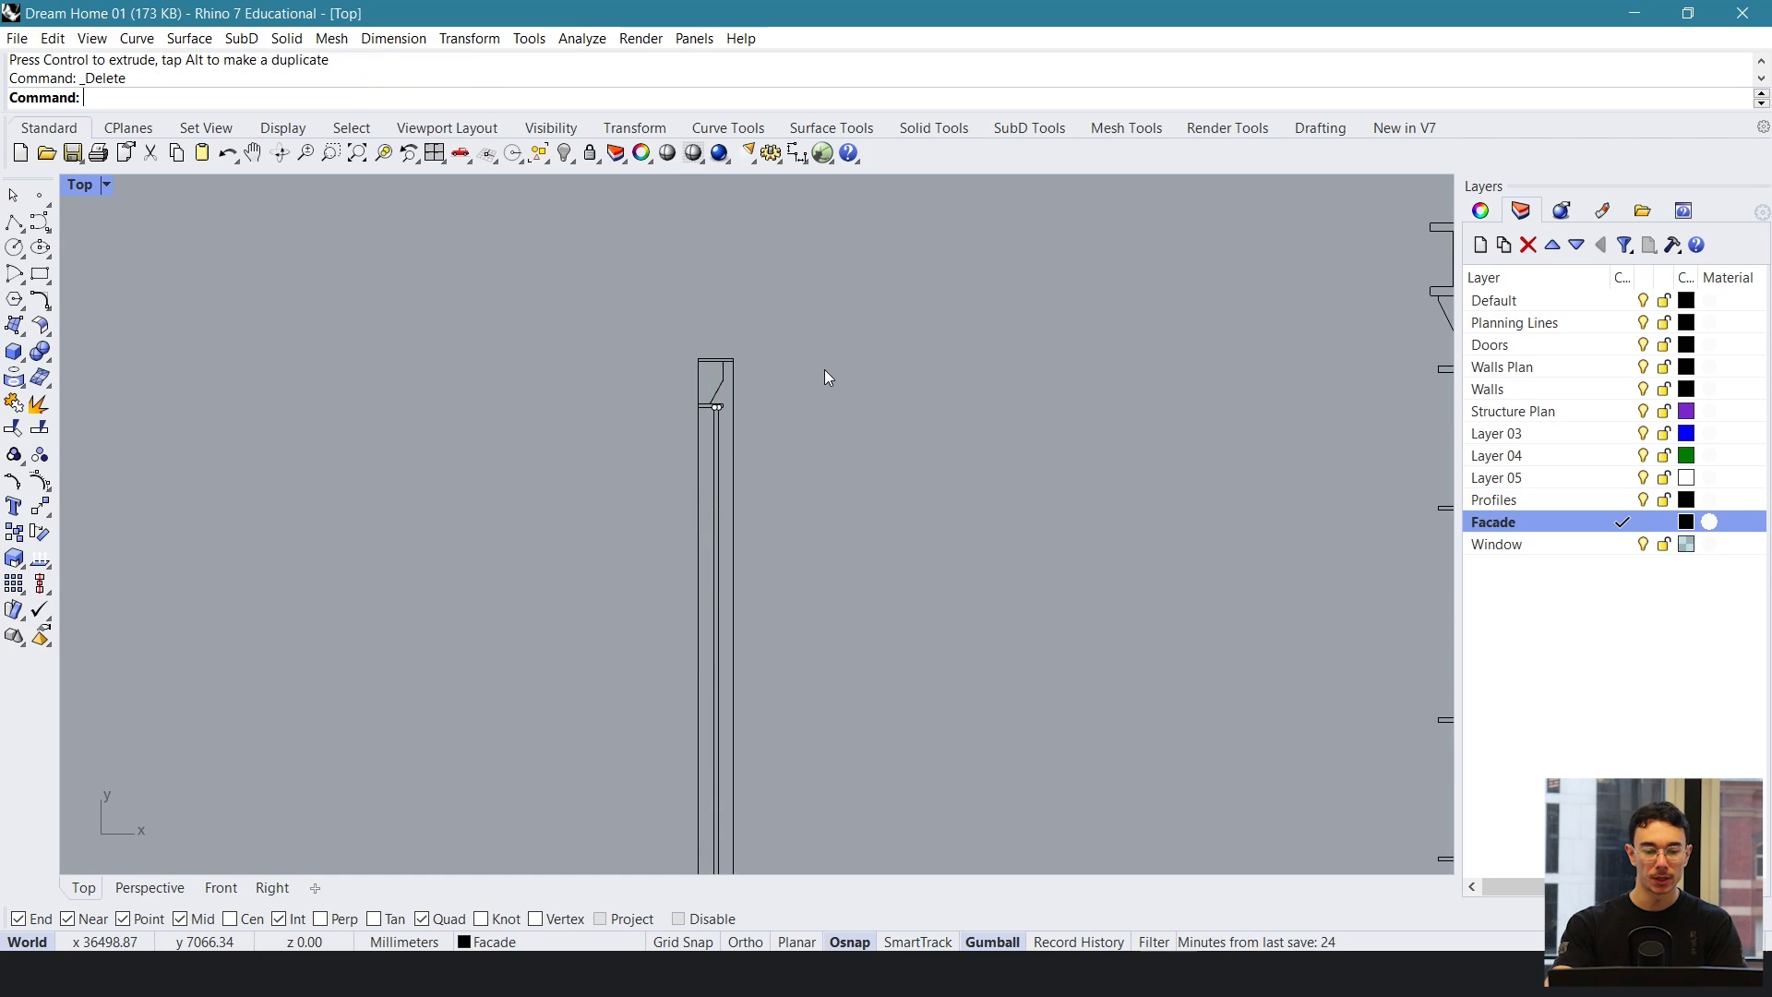
- Draw a thin horizontal plate as a rectangle across the strip's full width, a short distance below the top end
scroll(763, 593, down, 2)
right_drag(763, 594, 679, 463)
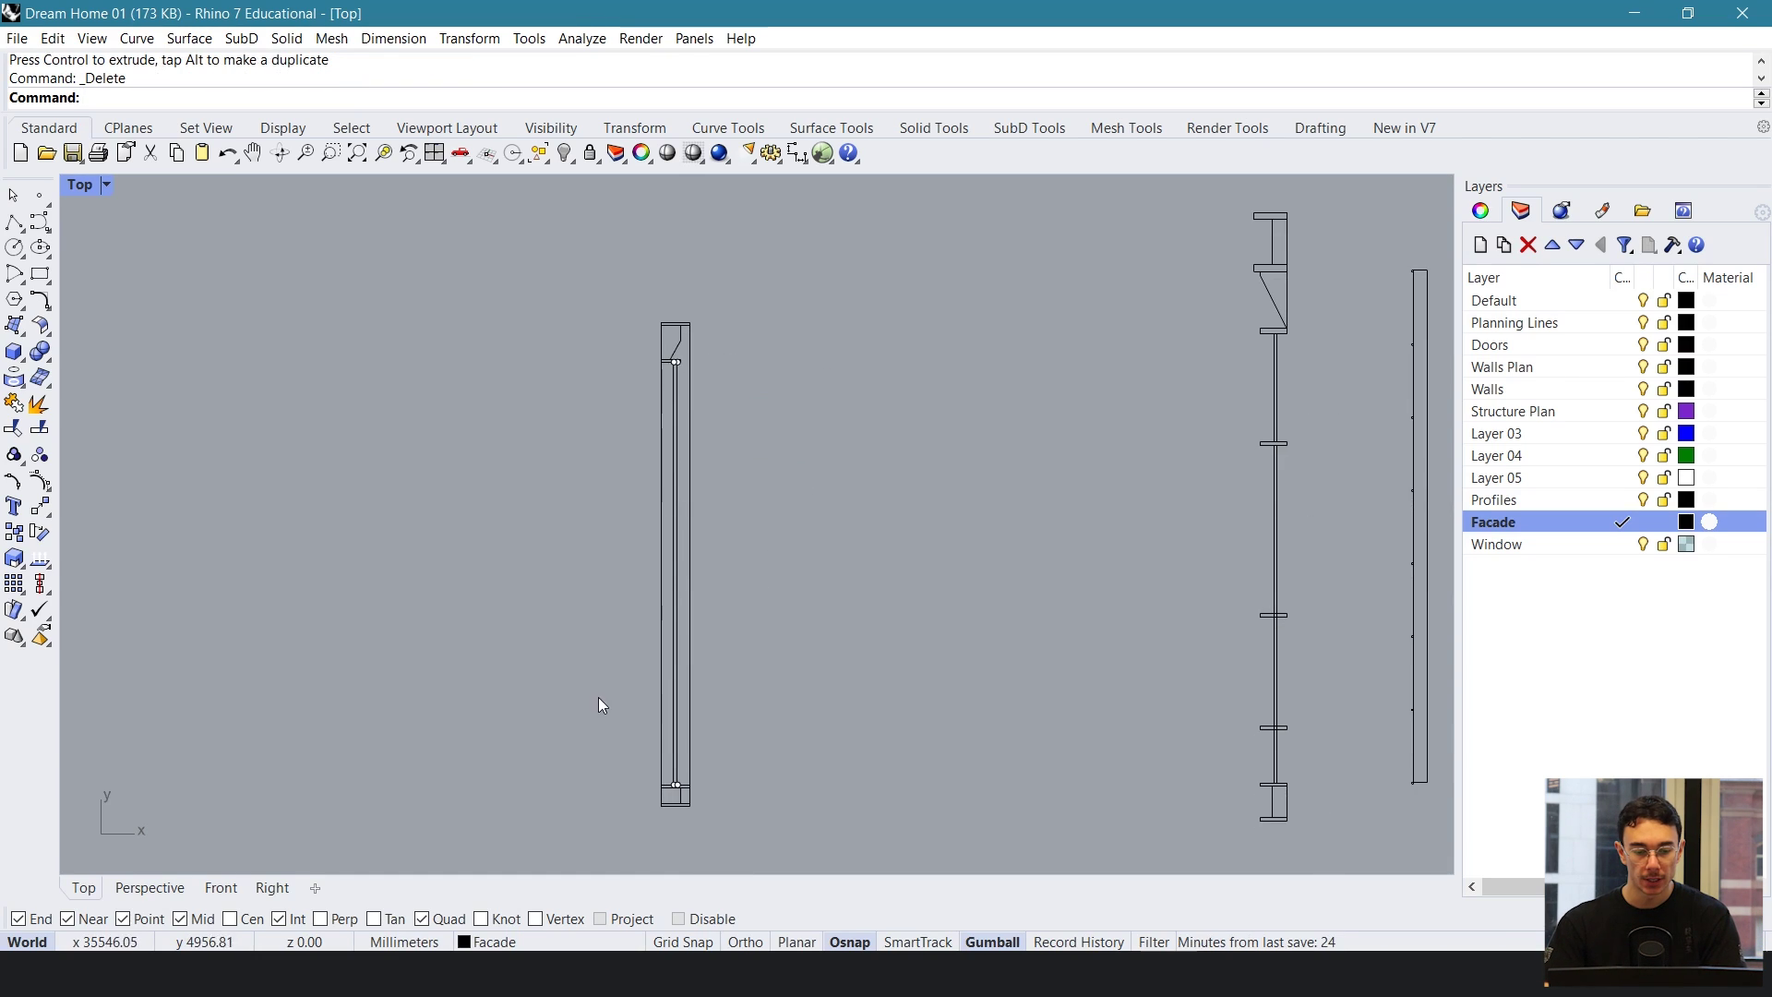
click(39, 279)
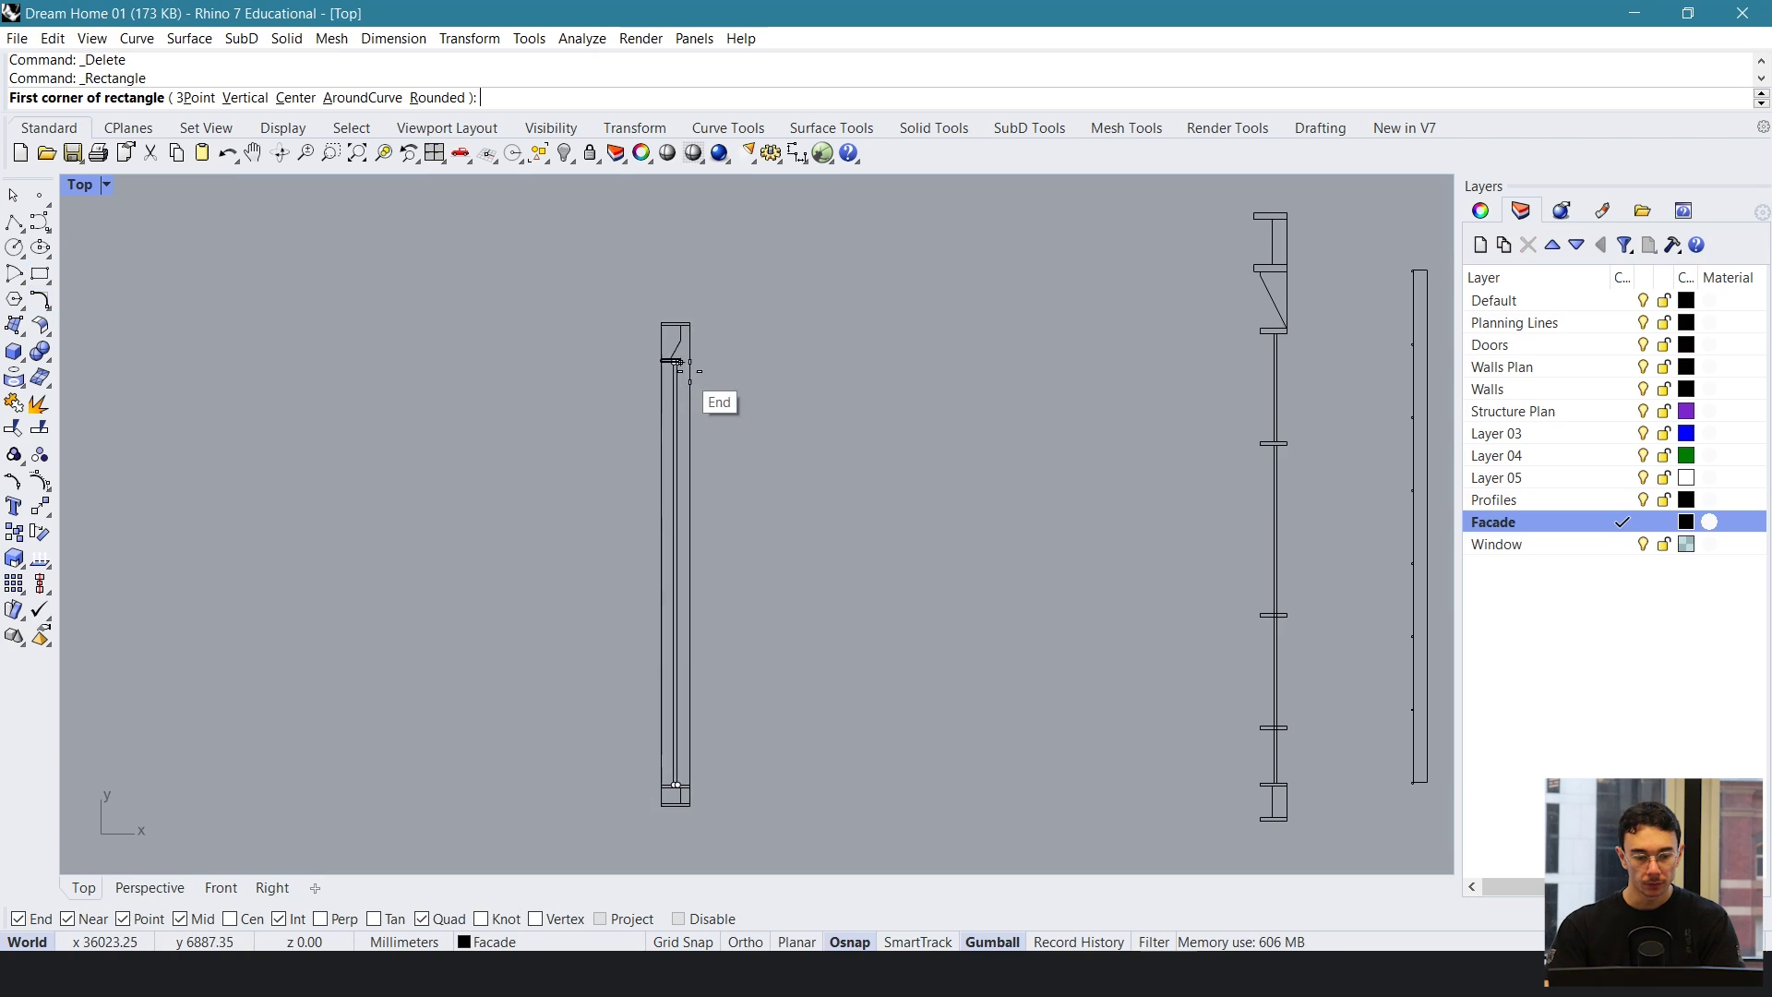
scroll(673, 358, up, 6)
click(586, 411)
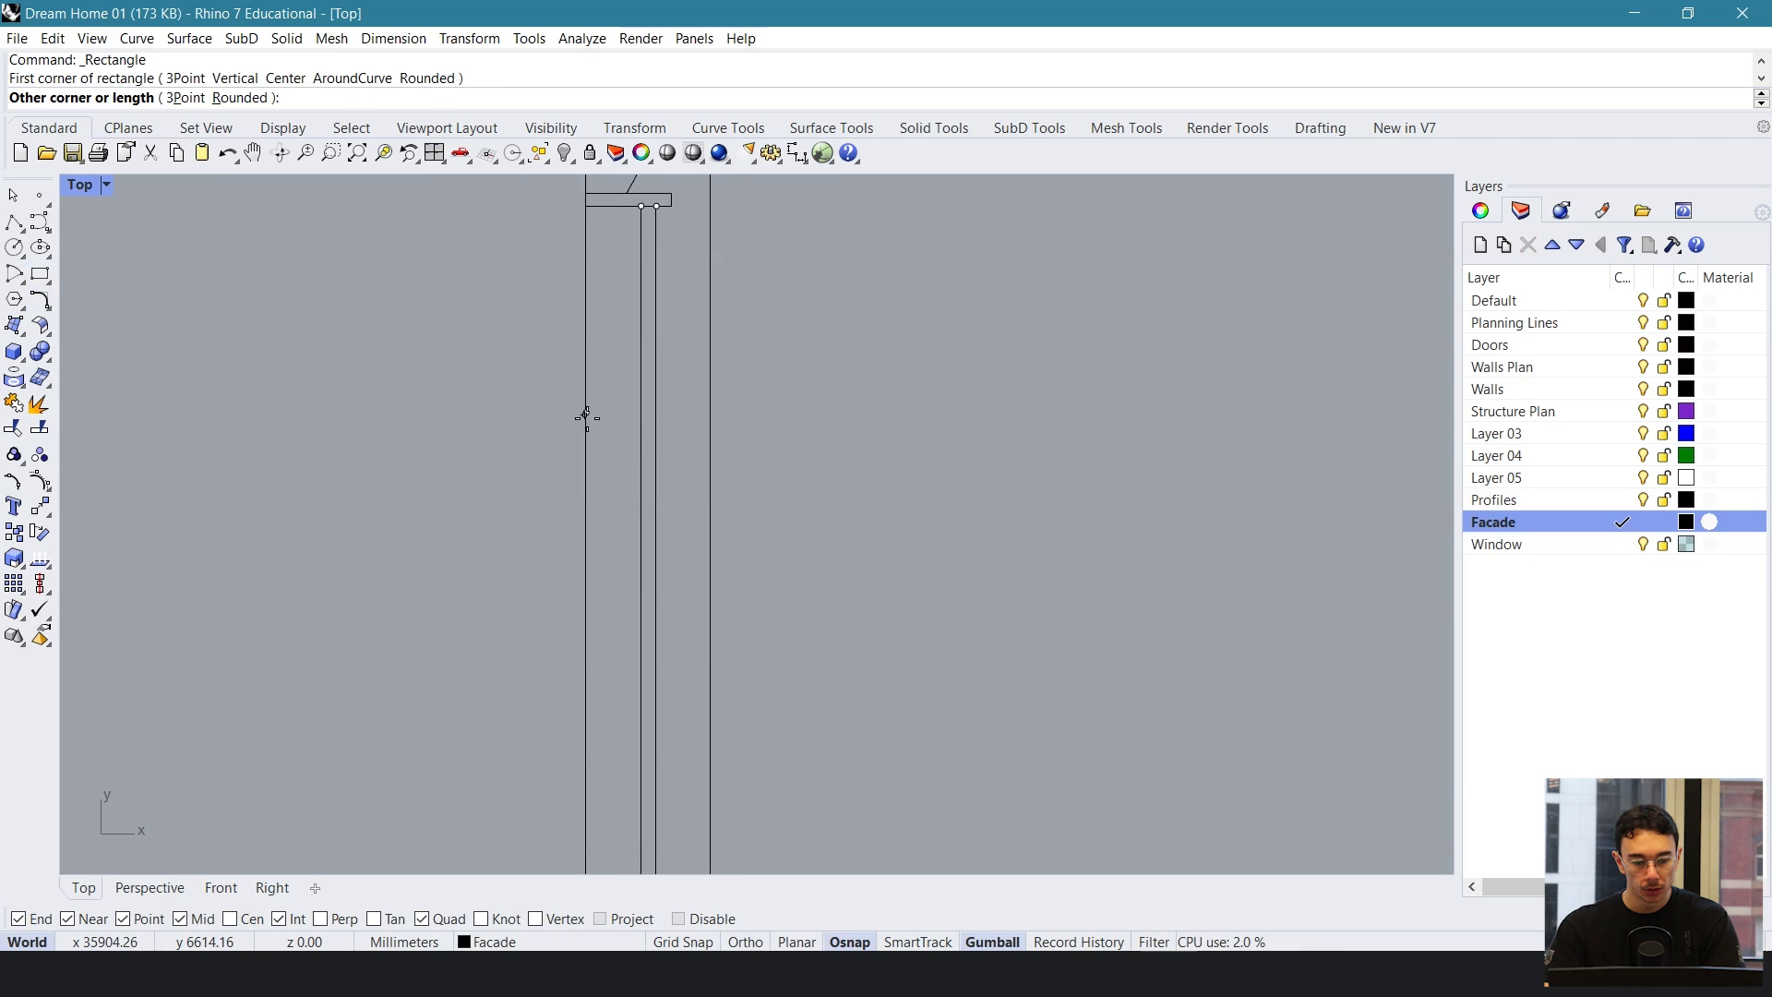
click(710, 430)
- Move the new crossing plate farther down the strip, away from the top end
scroll(677, 424, down, 5)
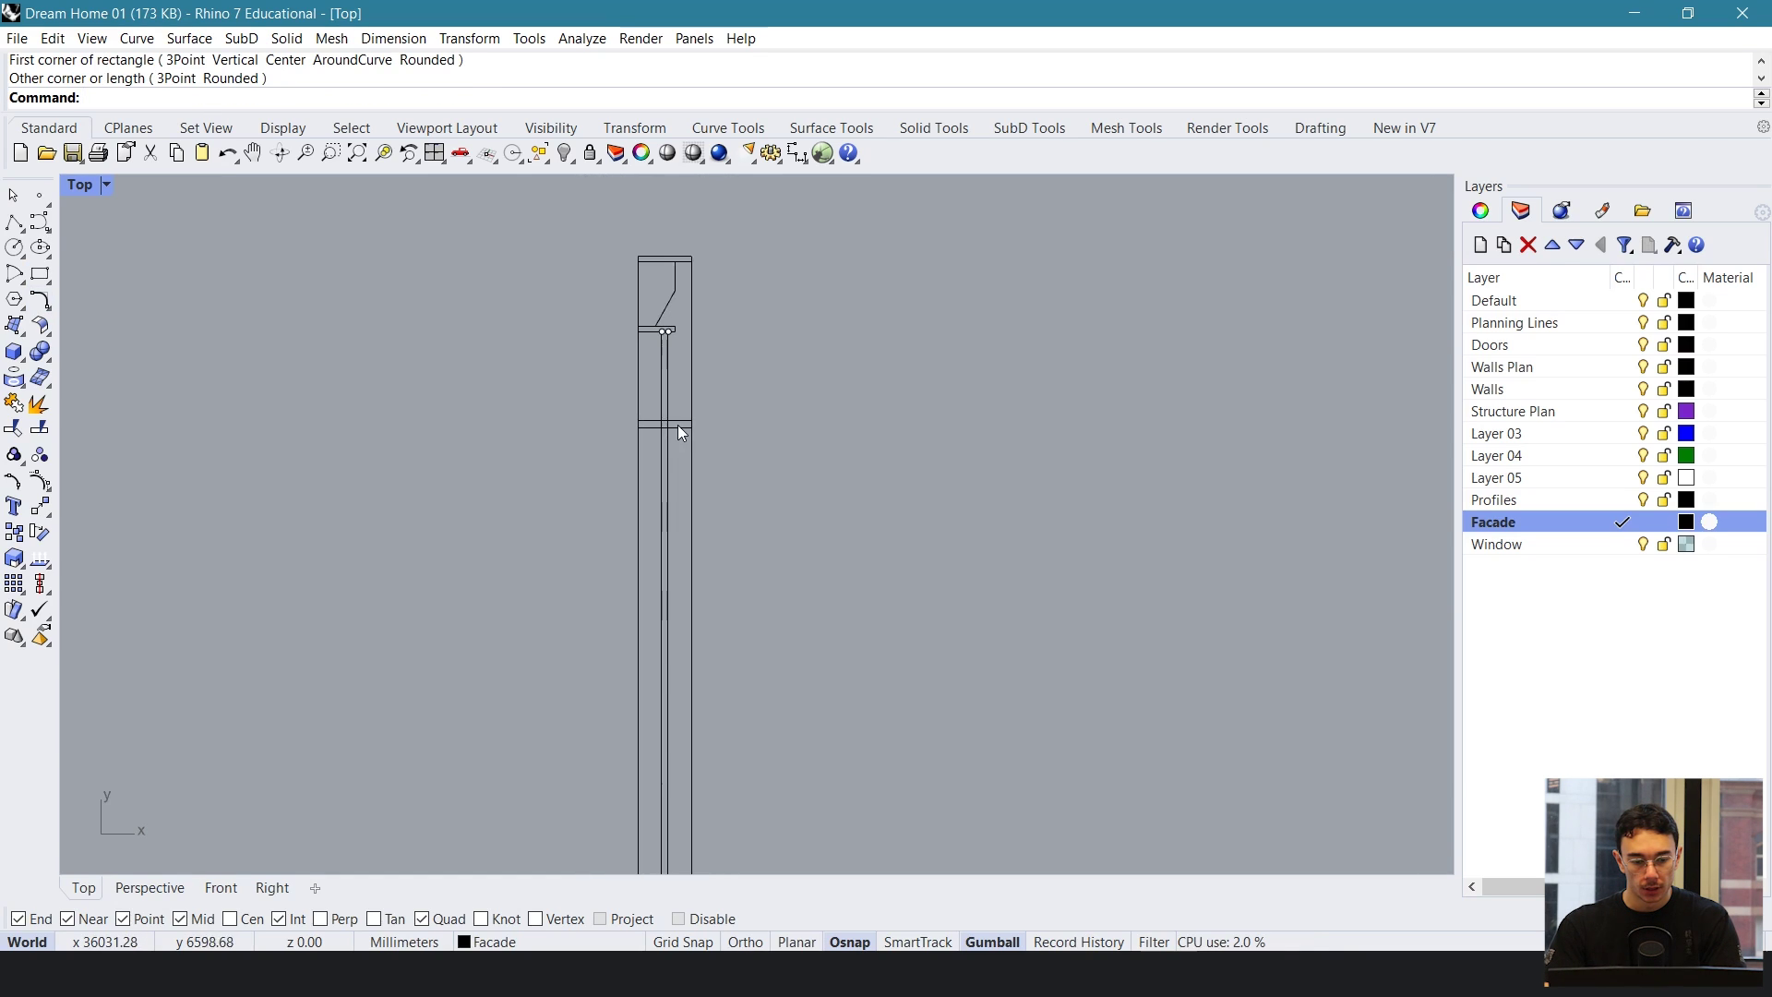
click(672, 363)
click(668, 356)
scroll(668, 303, up, 4)
drag(663, 321, 663, 368)
scroll(680, 427, down, 8)
scroll(680, 456, up, 2)
click(877, 467)
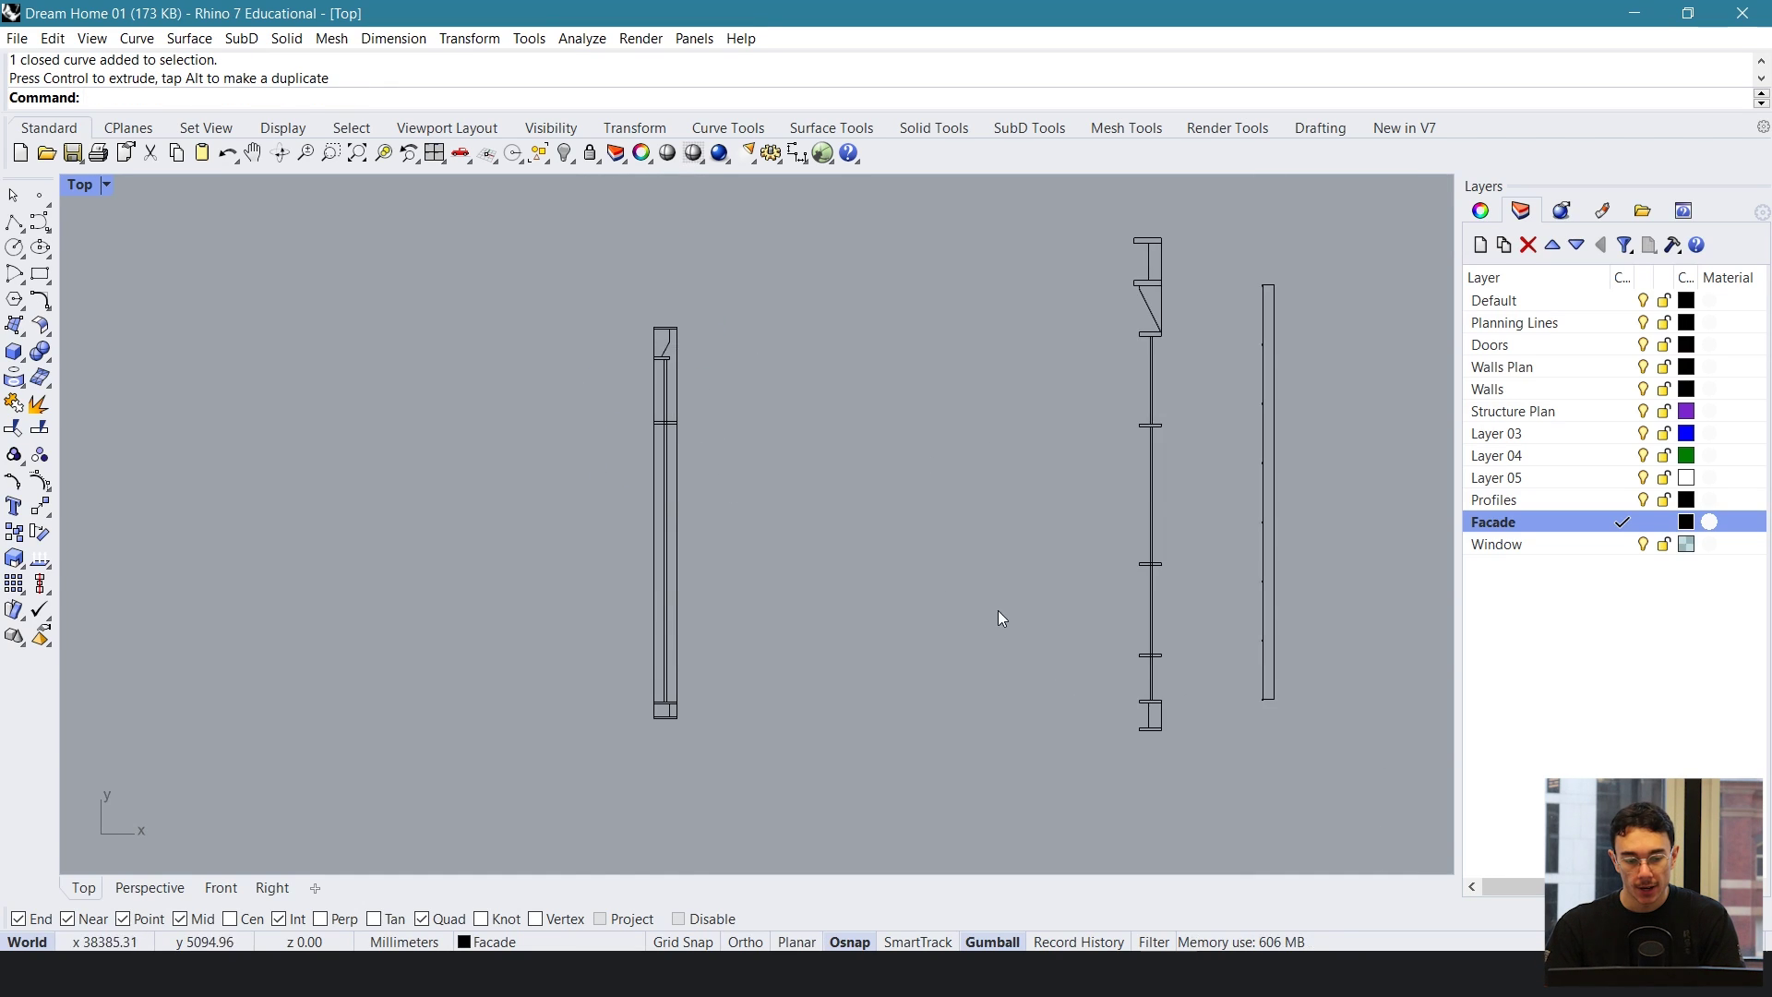
- Compare the cross plates of the neighbouring profile with the crossing plate in the new profile
click(1139, 572)
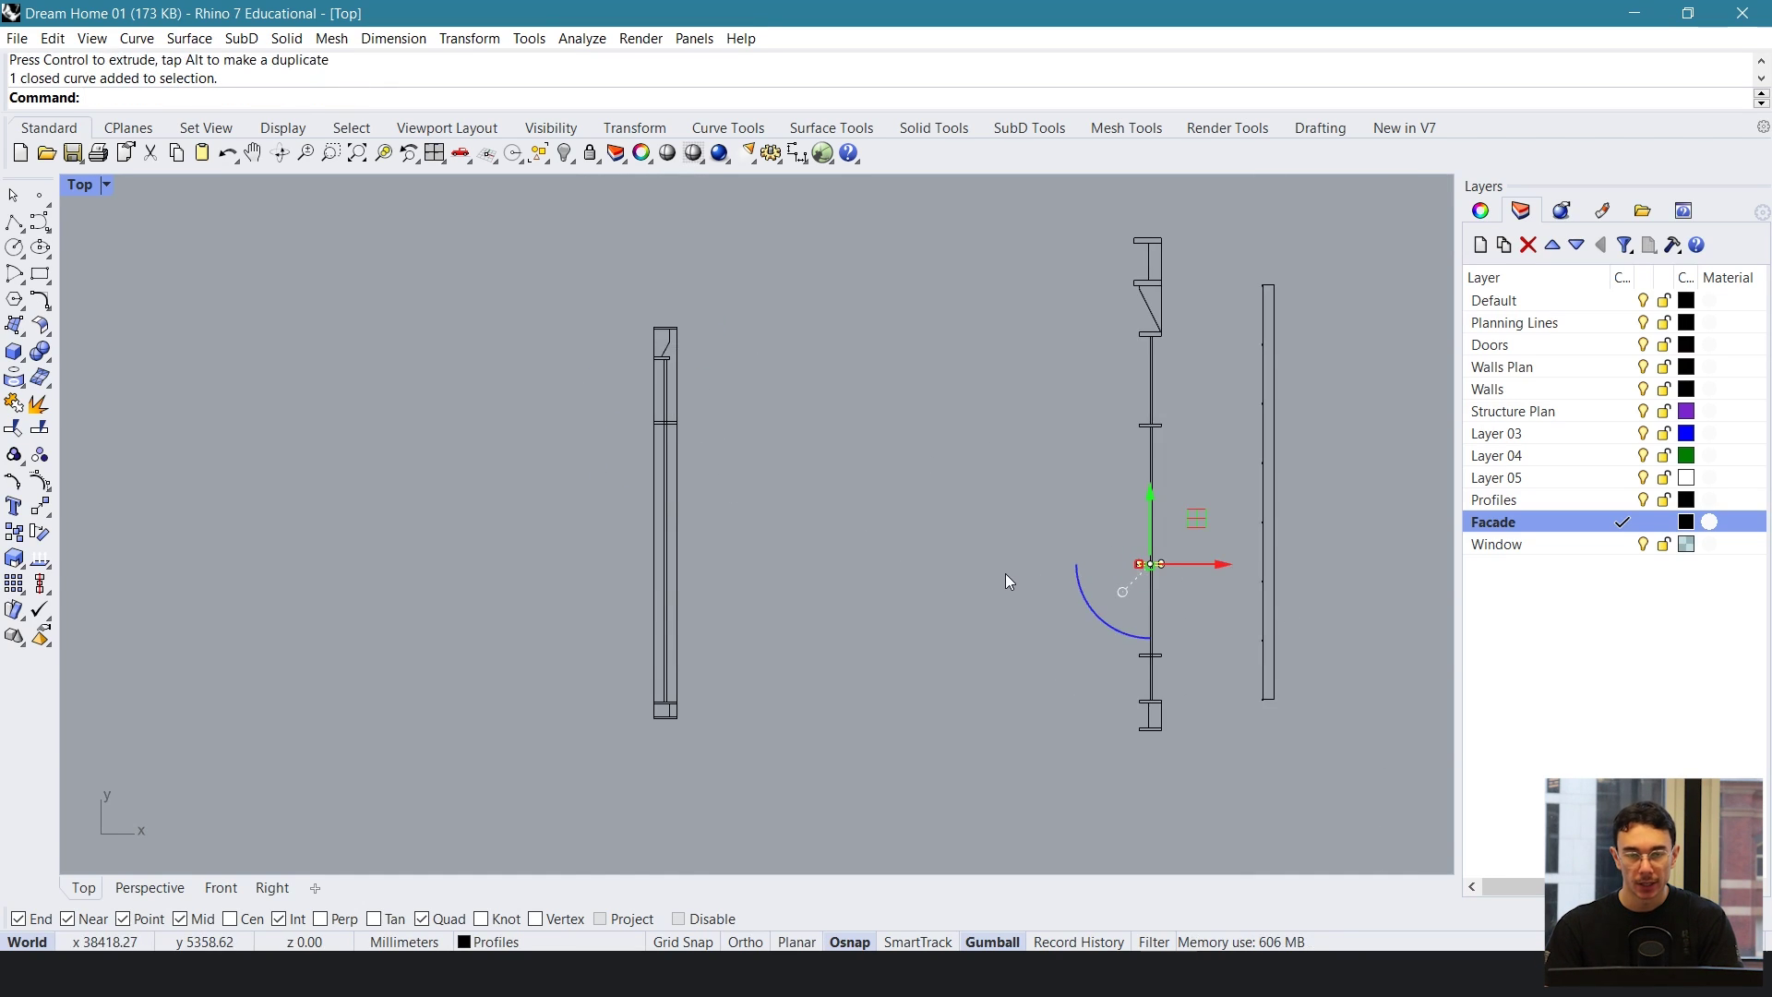
click(893, 494)
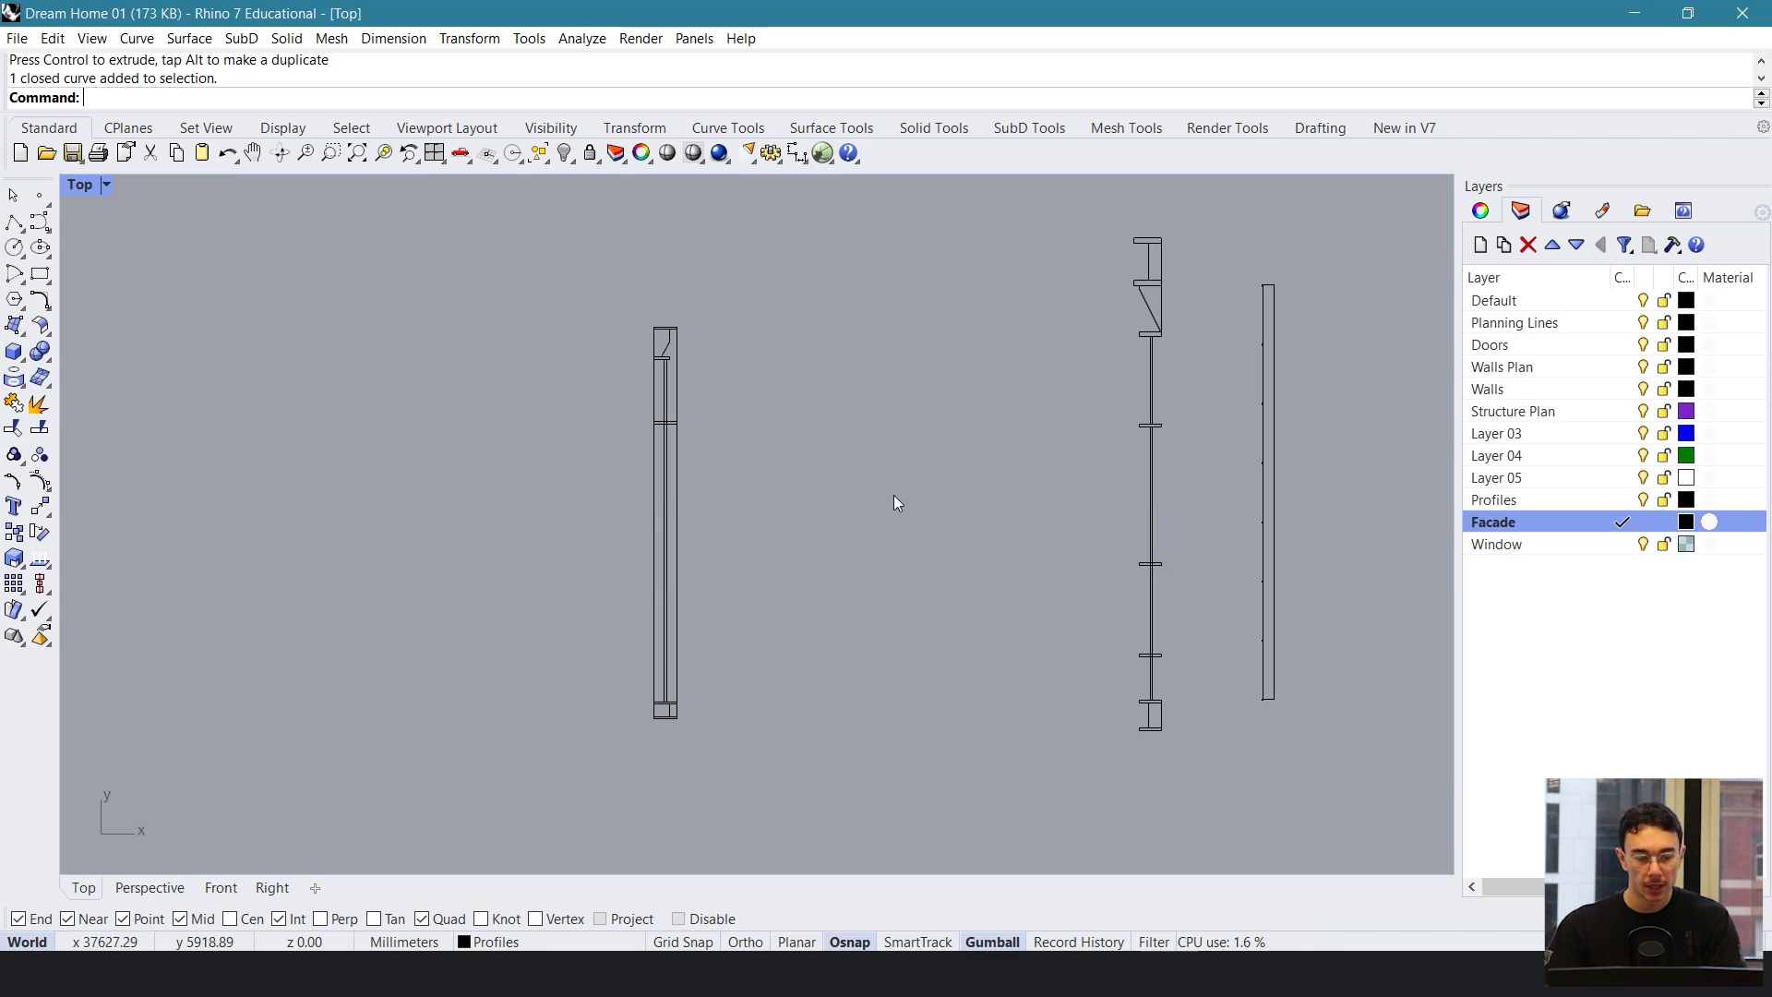
scroll(647, 425, up, 5)
scroll(563, 467, up, 8)
scroll(675, 489, down, 14)
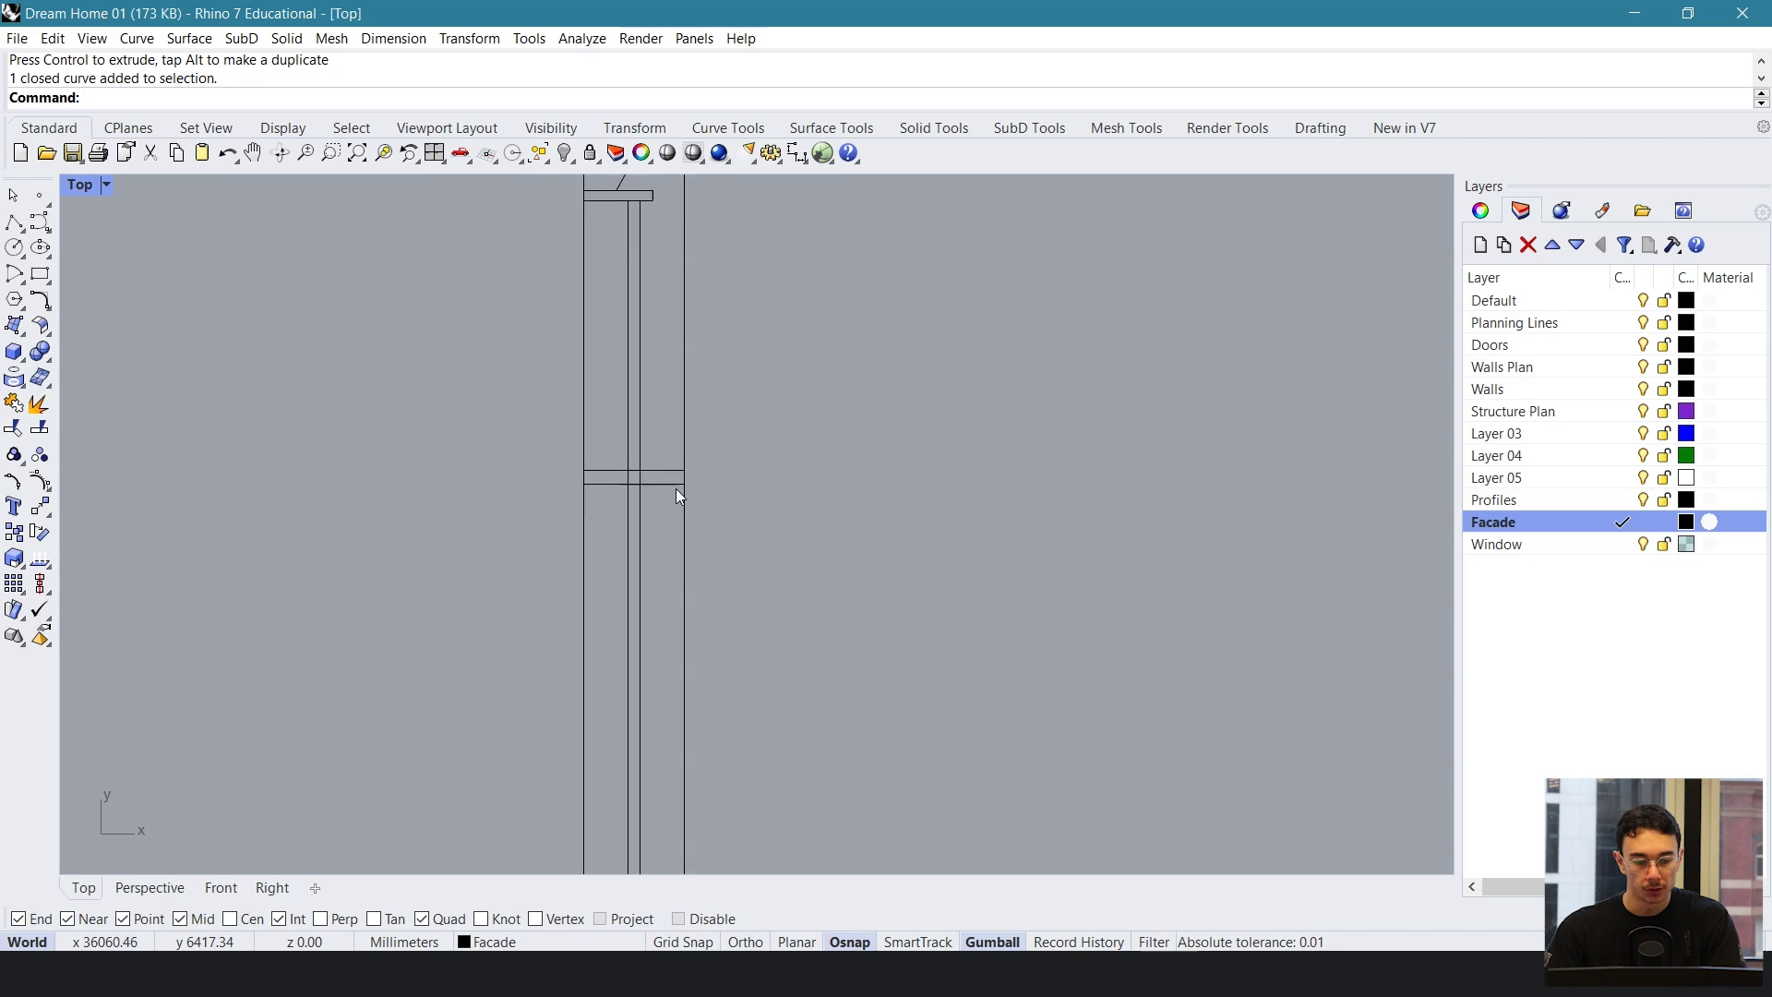
right_drag(676, 489, 720, 480)
right_drag(914, 362, 864, 426)
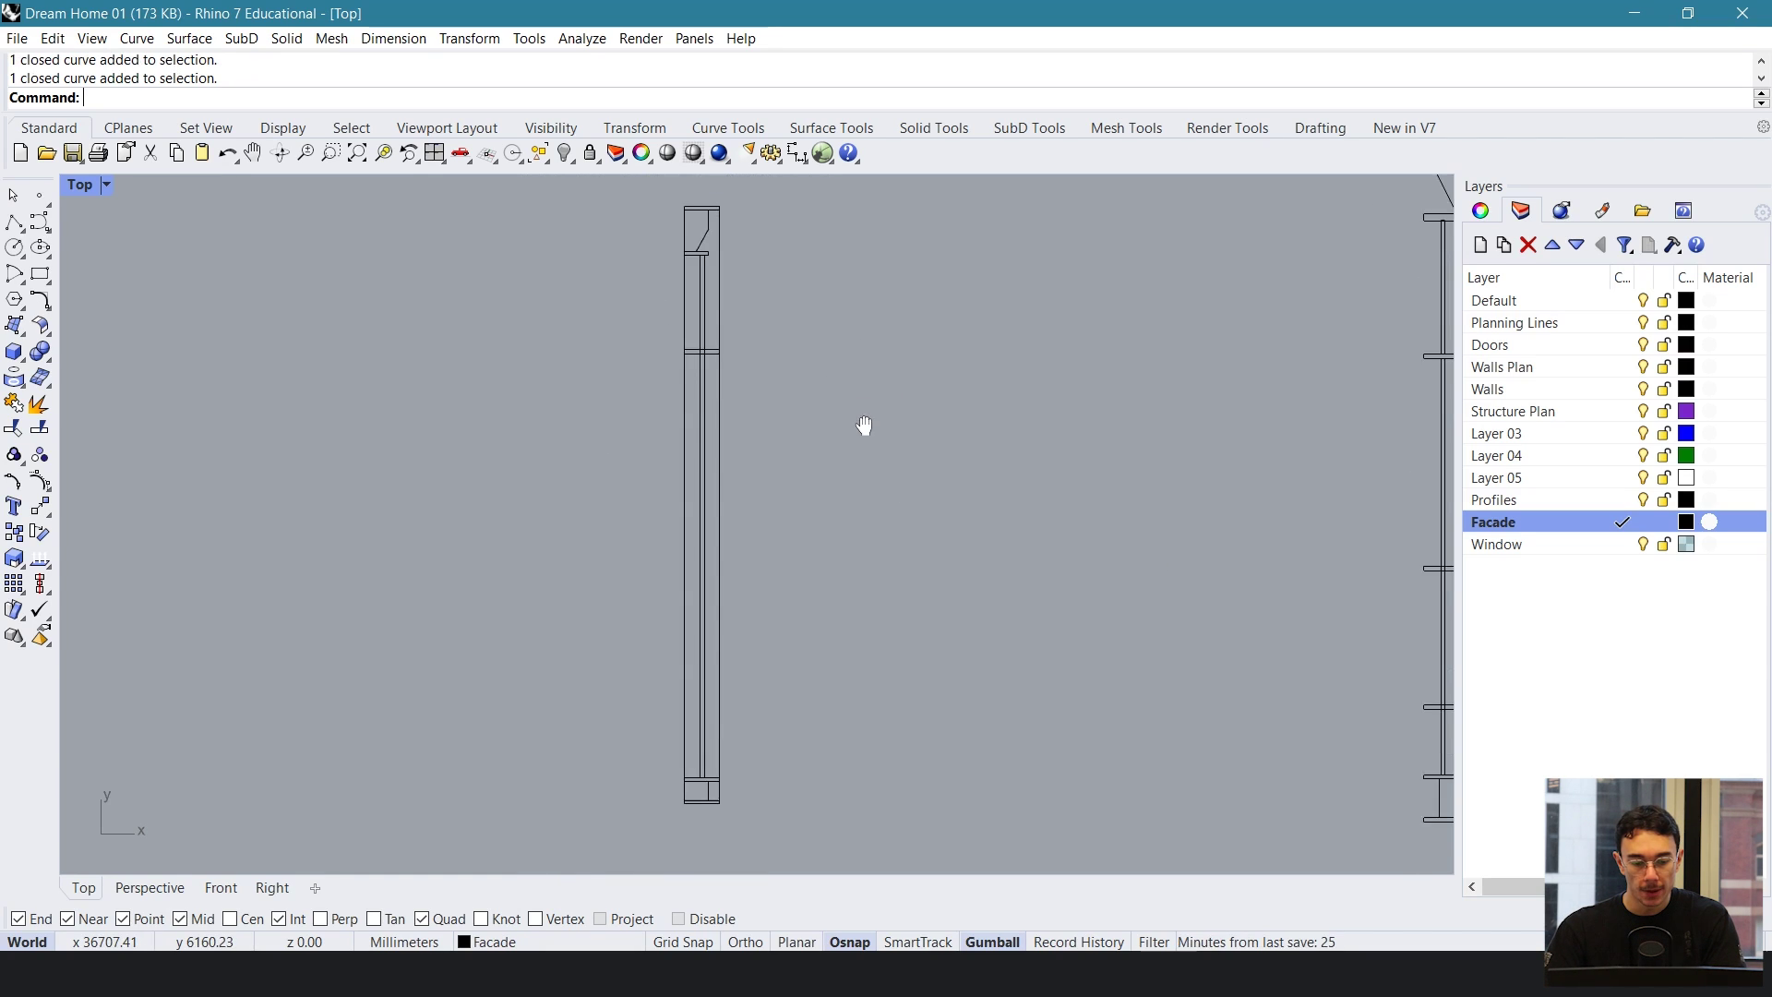
scroll(789, 398, down, 2)
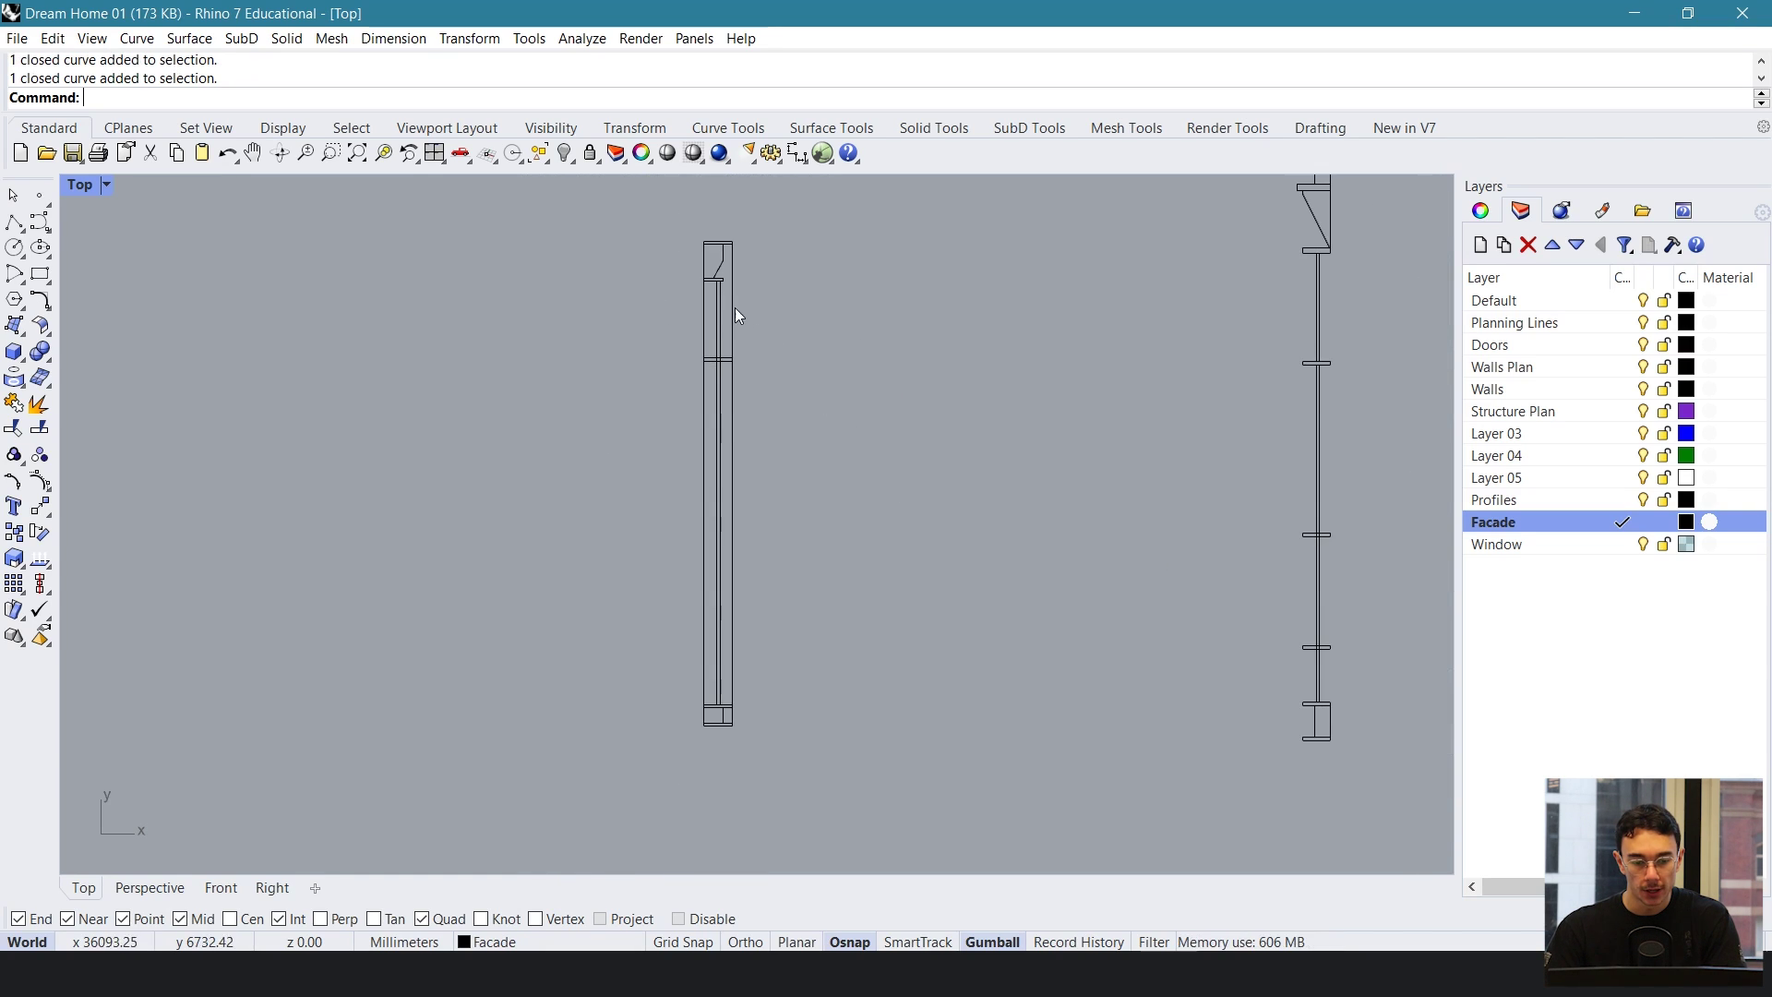
- Delete the tall outer strip rectangle enclosing the new profile
click(736, 308)
key(Delete)
right_drag(745, 285, 754, 311)
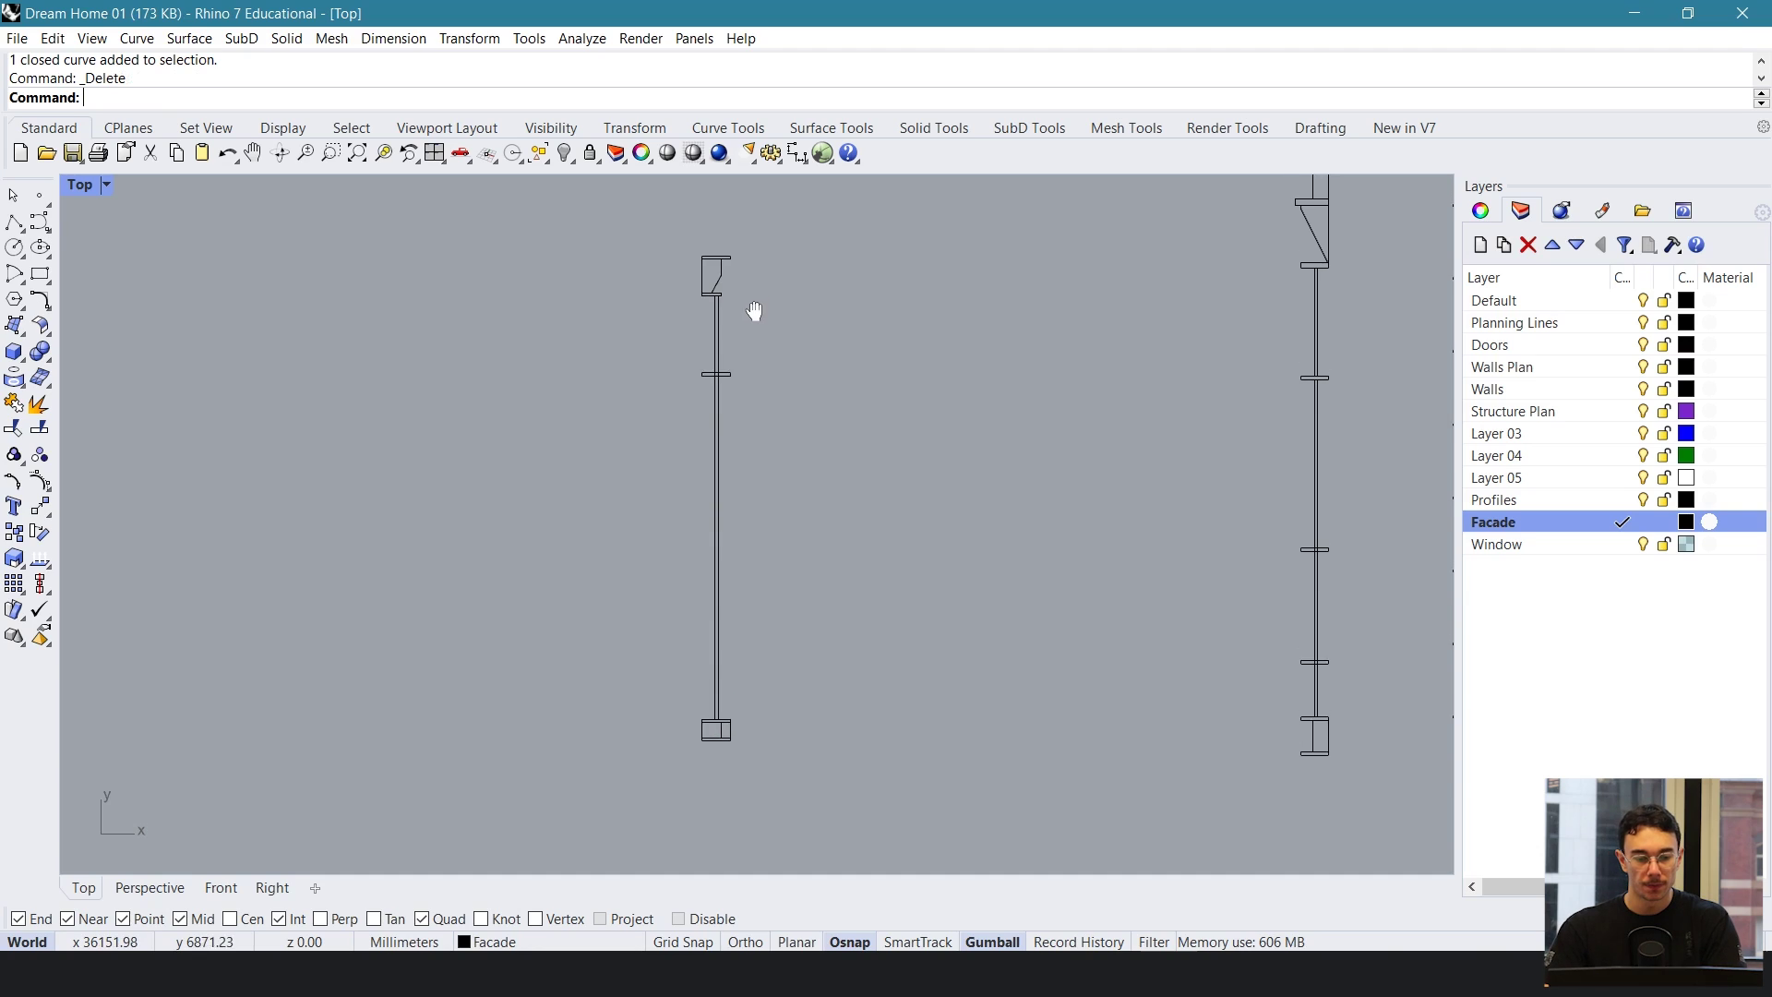
- Review the new profile's long central web, its top end piece and its bottom end piece
scroll(743, 337, up, 6)
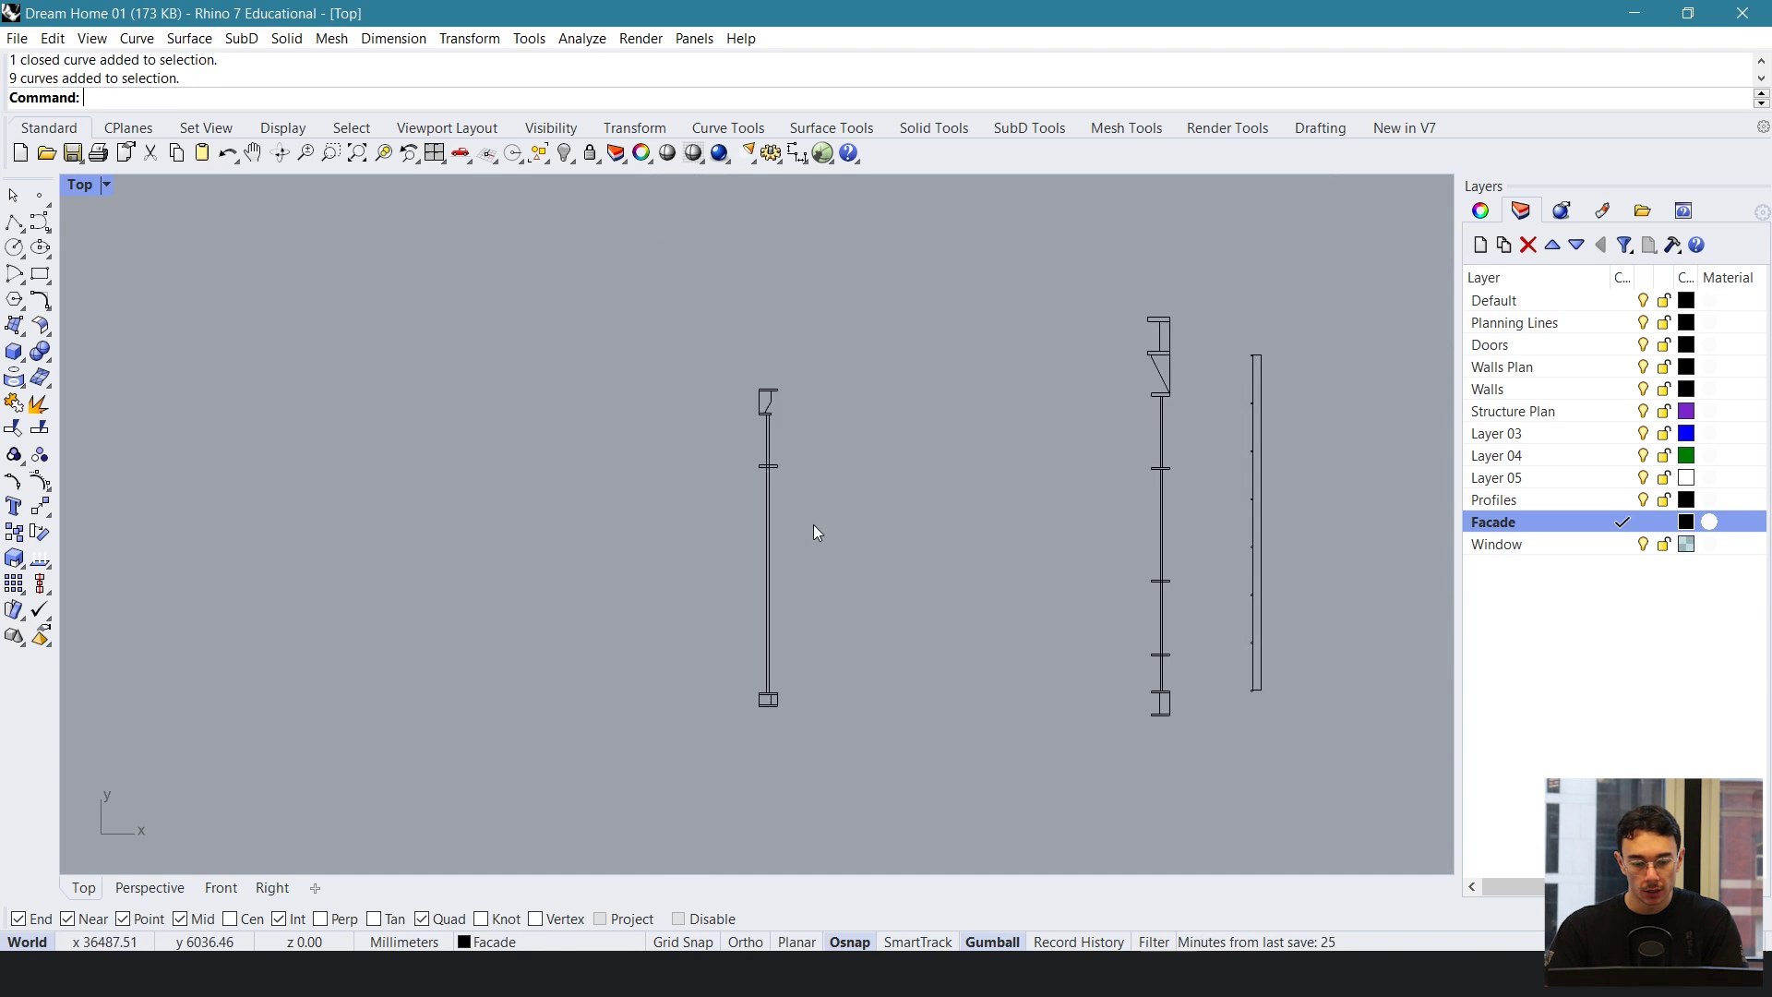
scroll(785, 563, up, 8)
click(753, 515)
scroll(877, 383, down, 4)
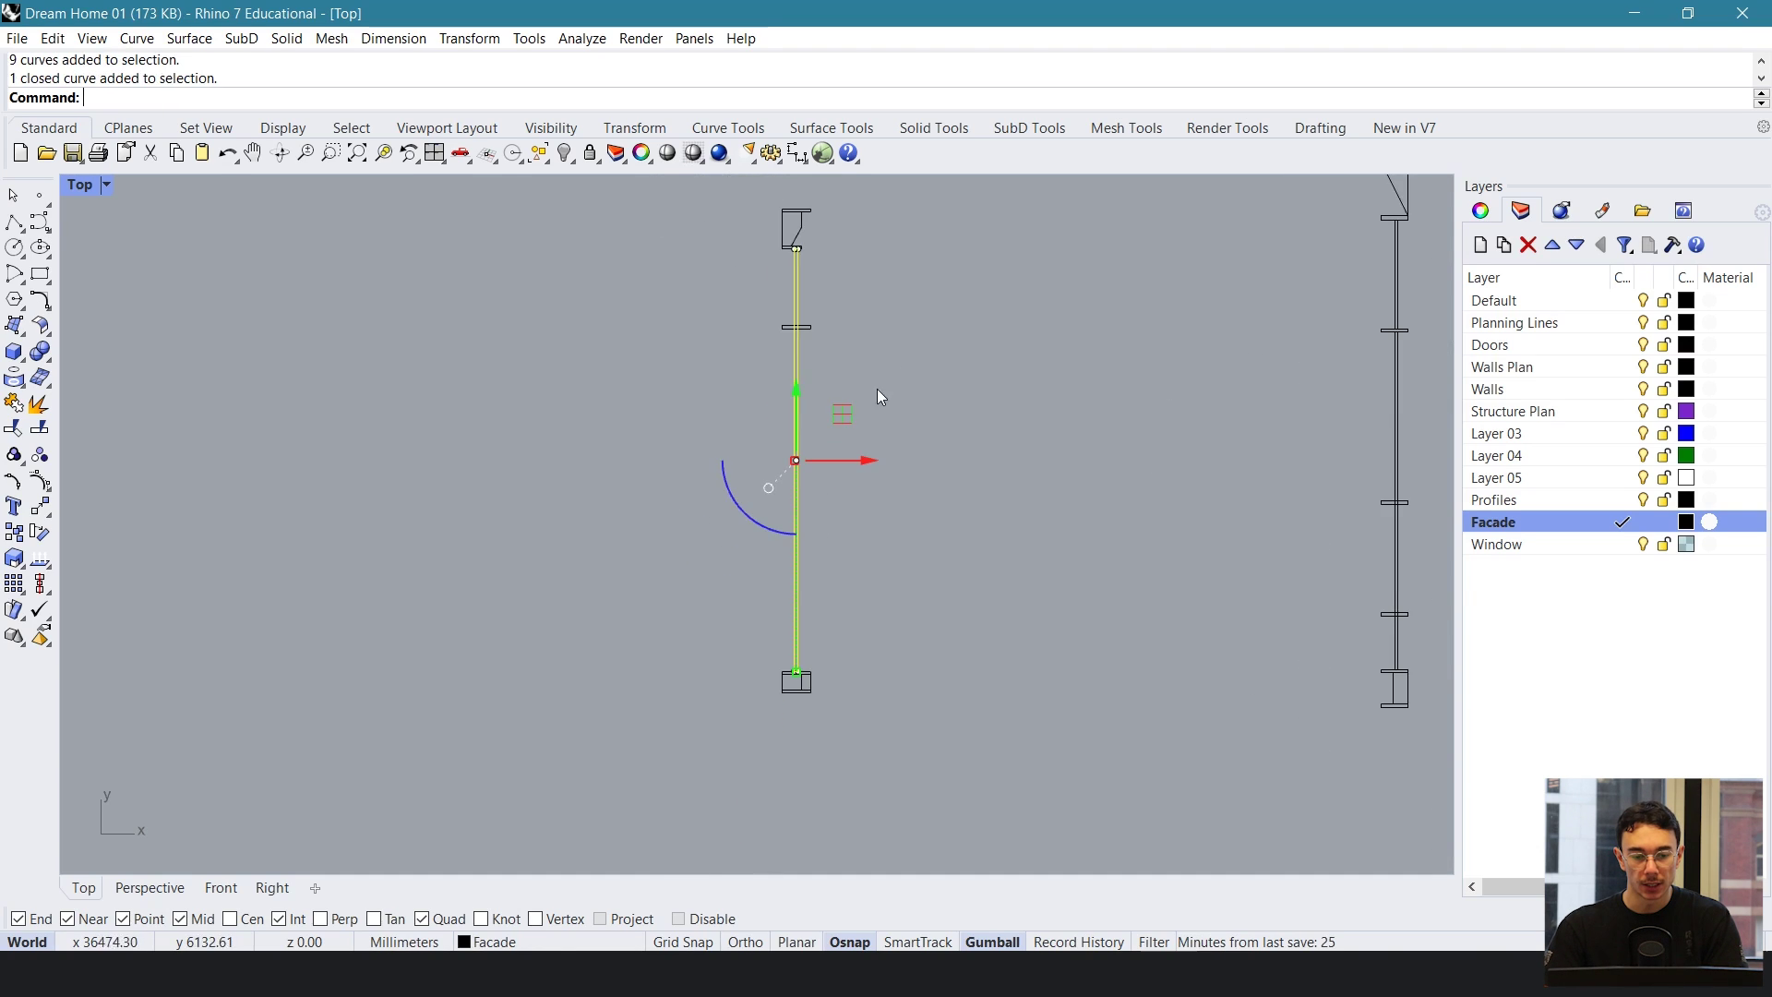
right_drag(877, 389, 880, 421)
drag(824, 225, 792, 262)
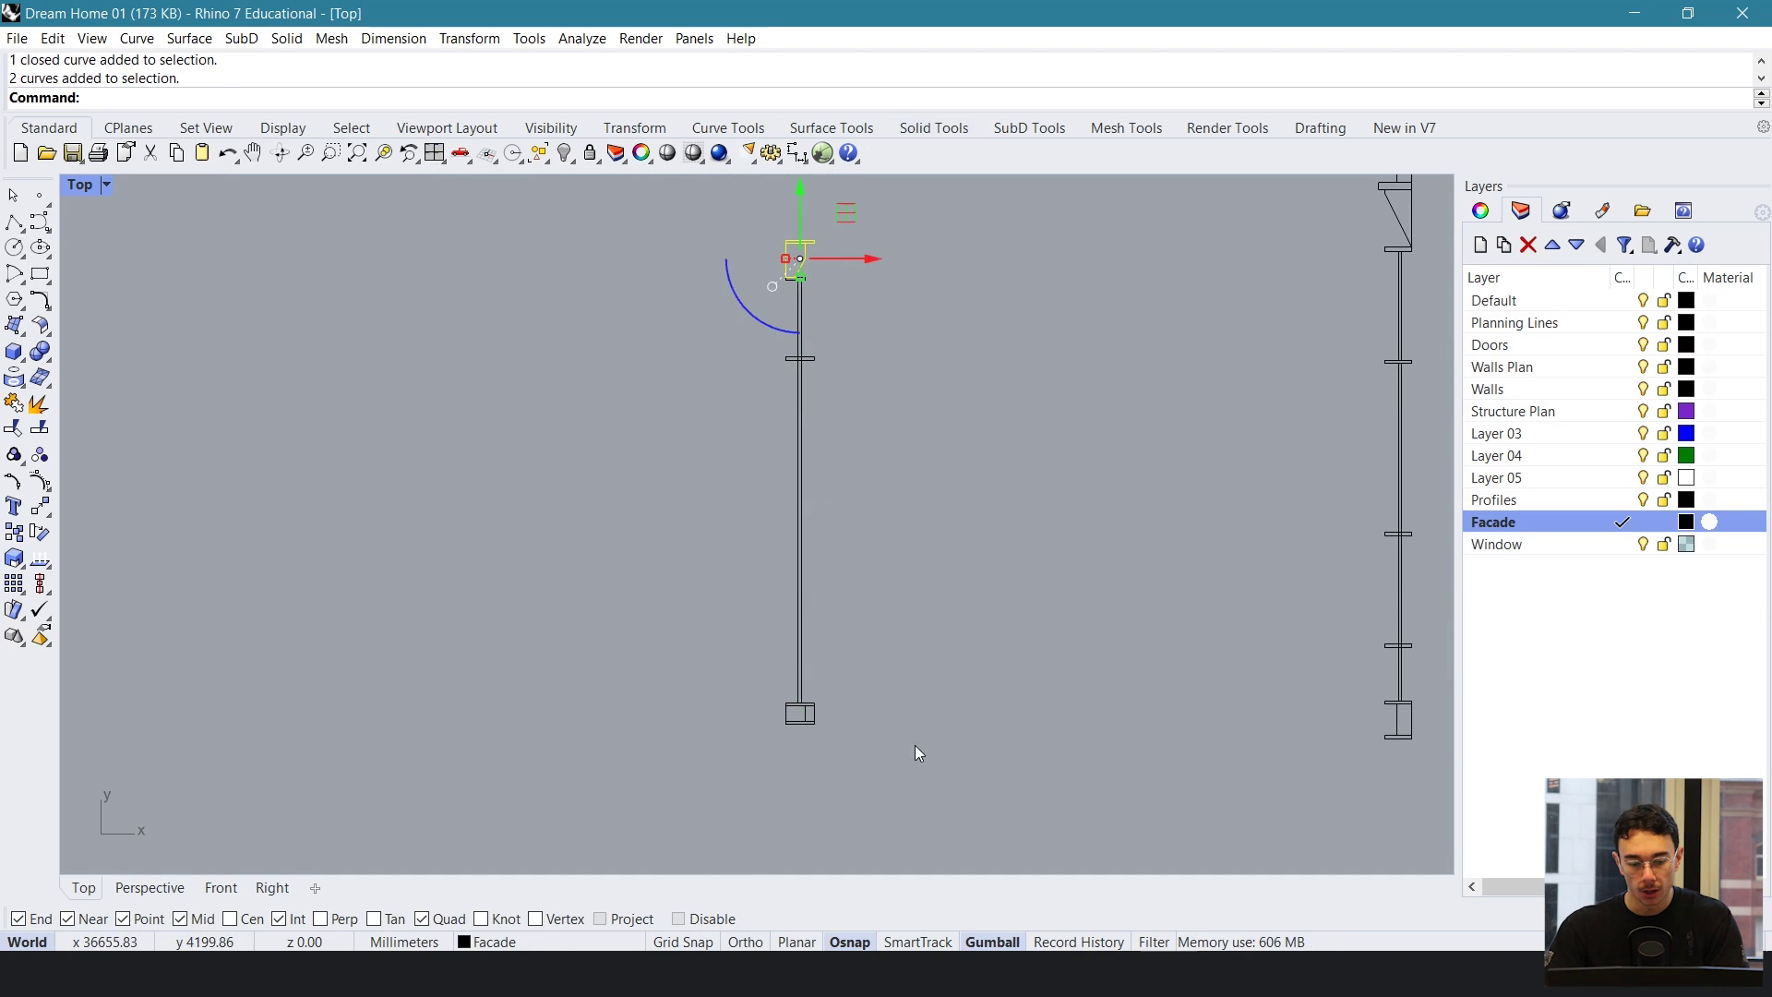
drag(742, 720, 743, 722)
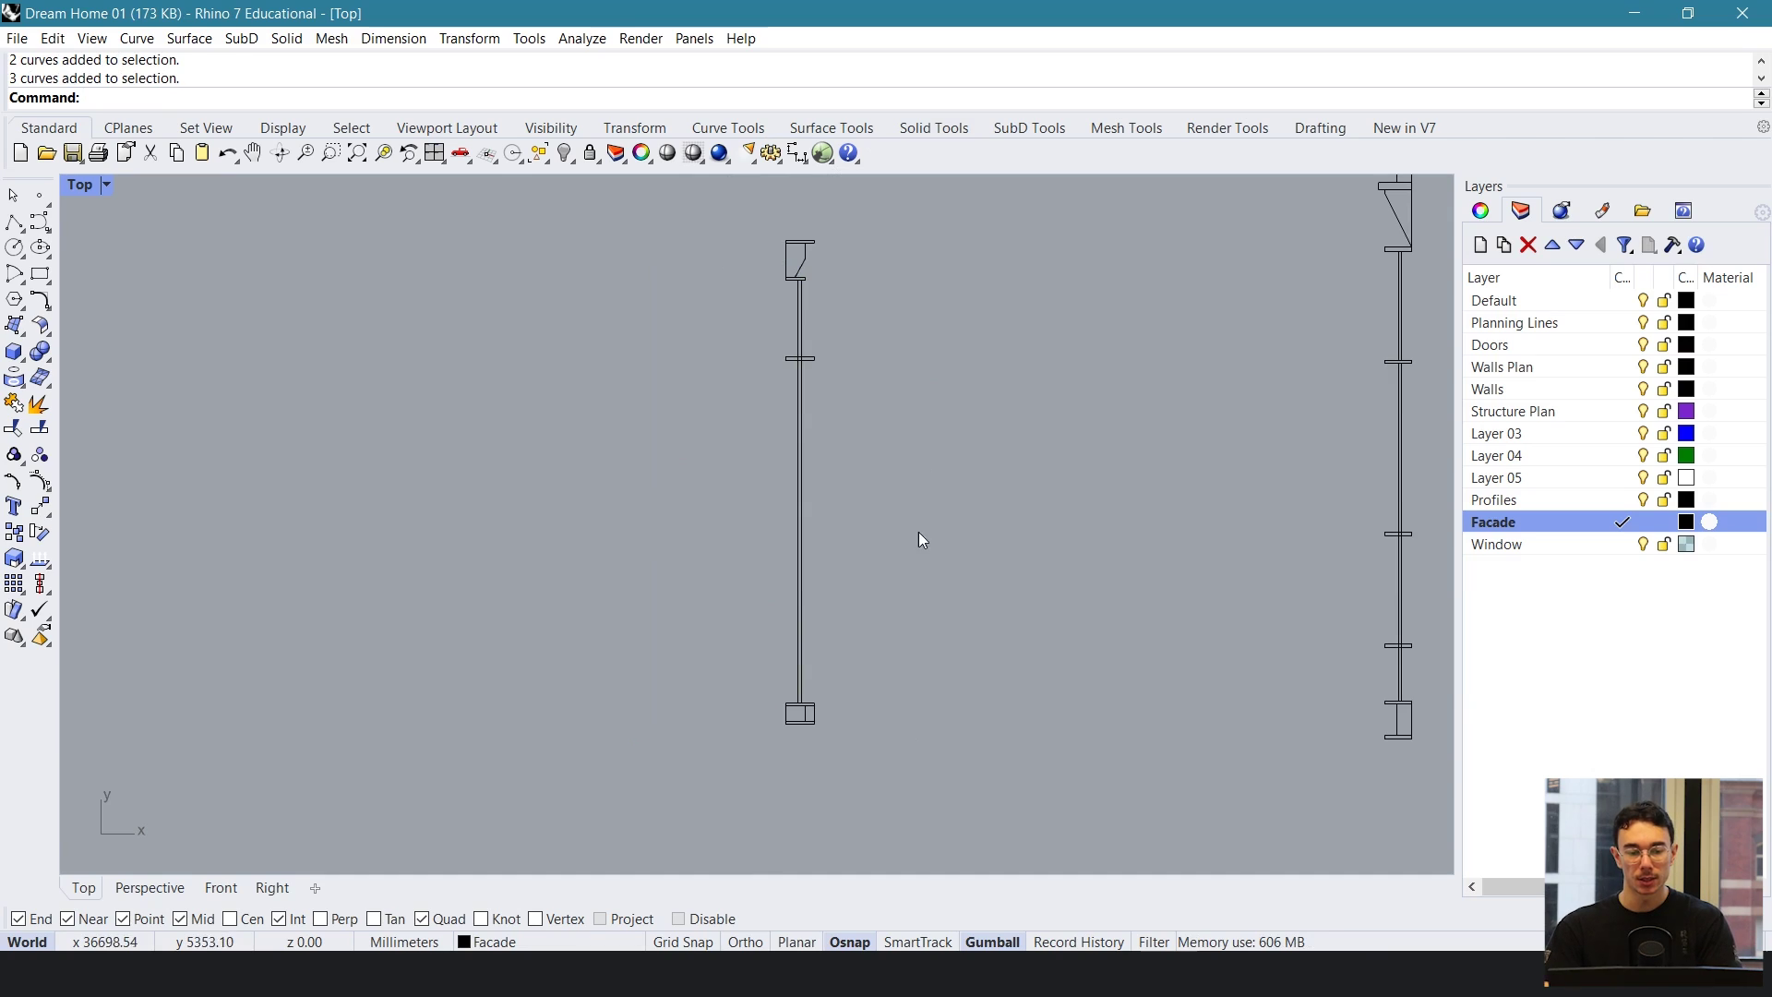
- Undo the deletion of the tall outer rectangle and move it clear of the profile, to its right
key(ctrl+z)
drag(695, 494, 832, 499)
click(928, 441)
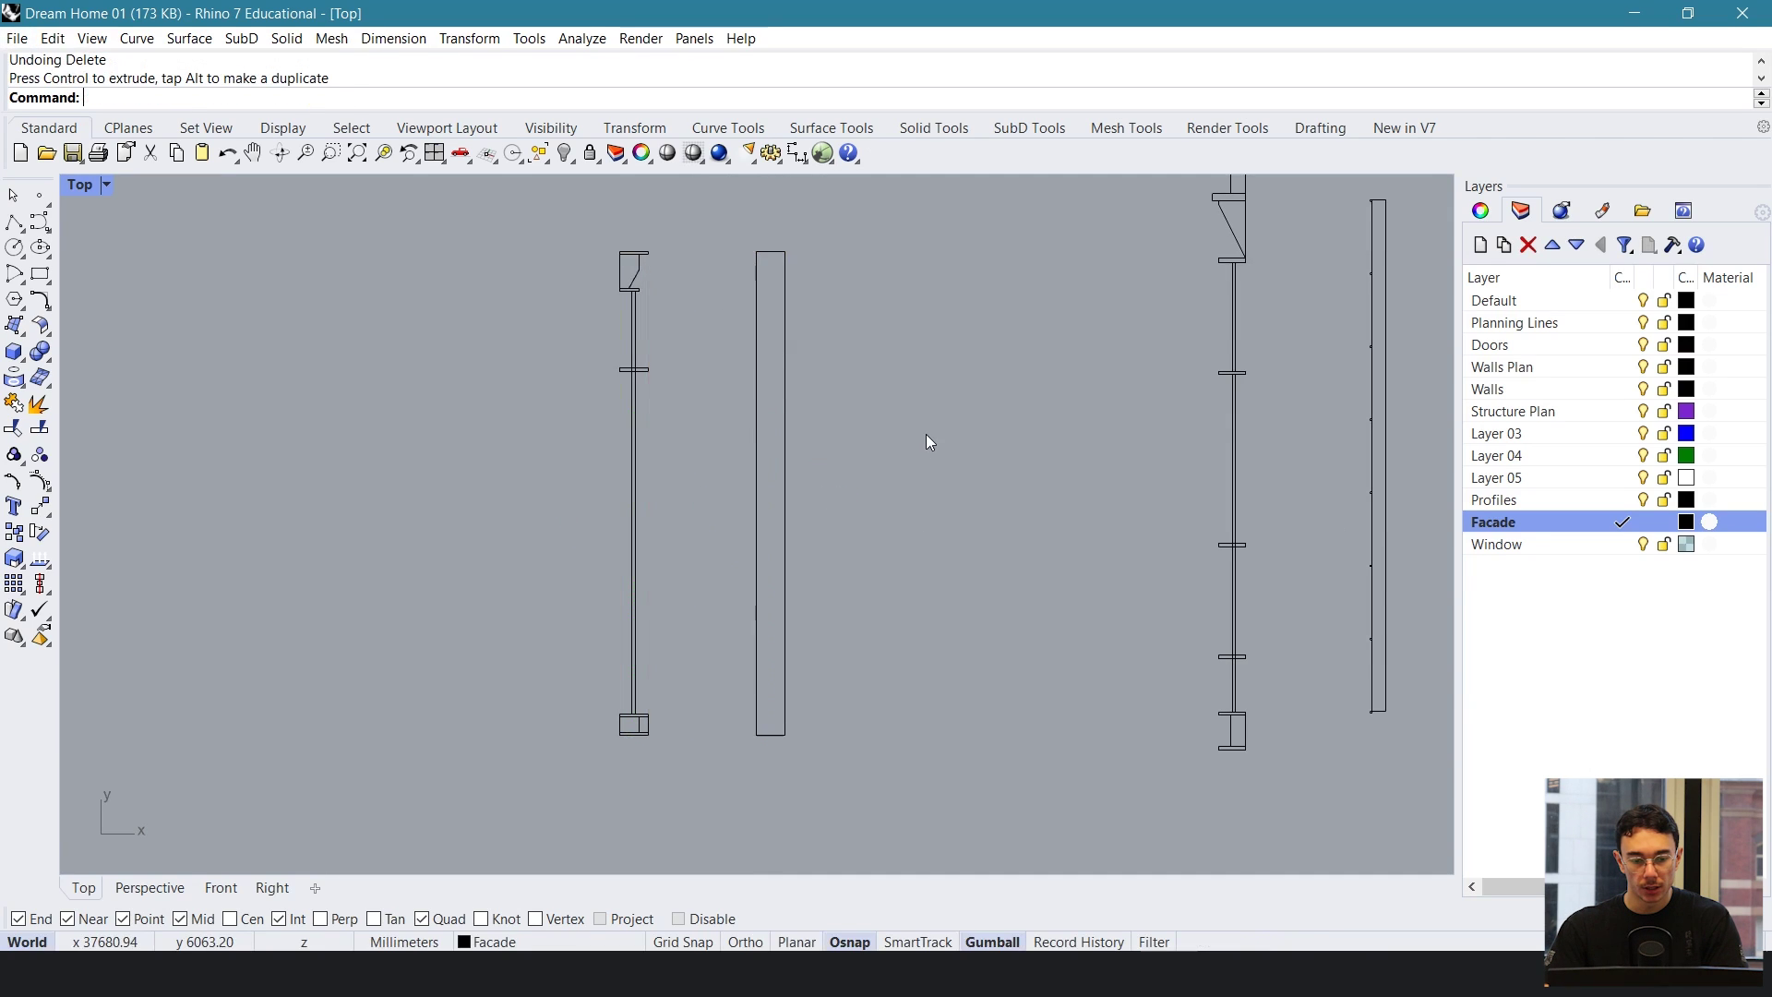
right_drag(864, 435, 844, 455)
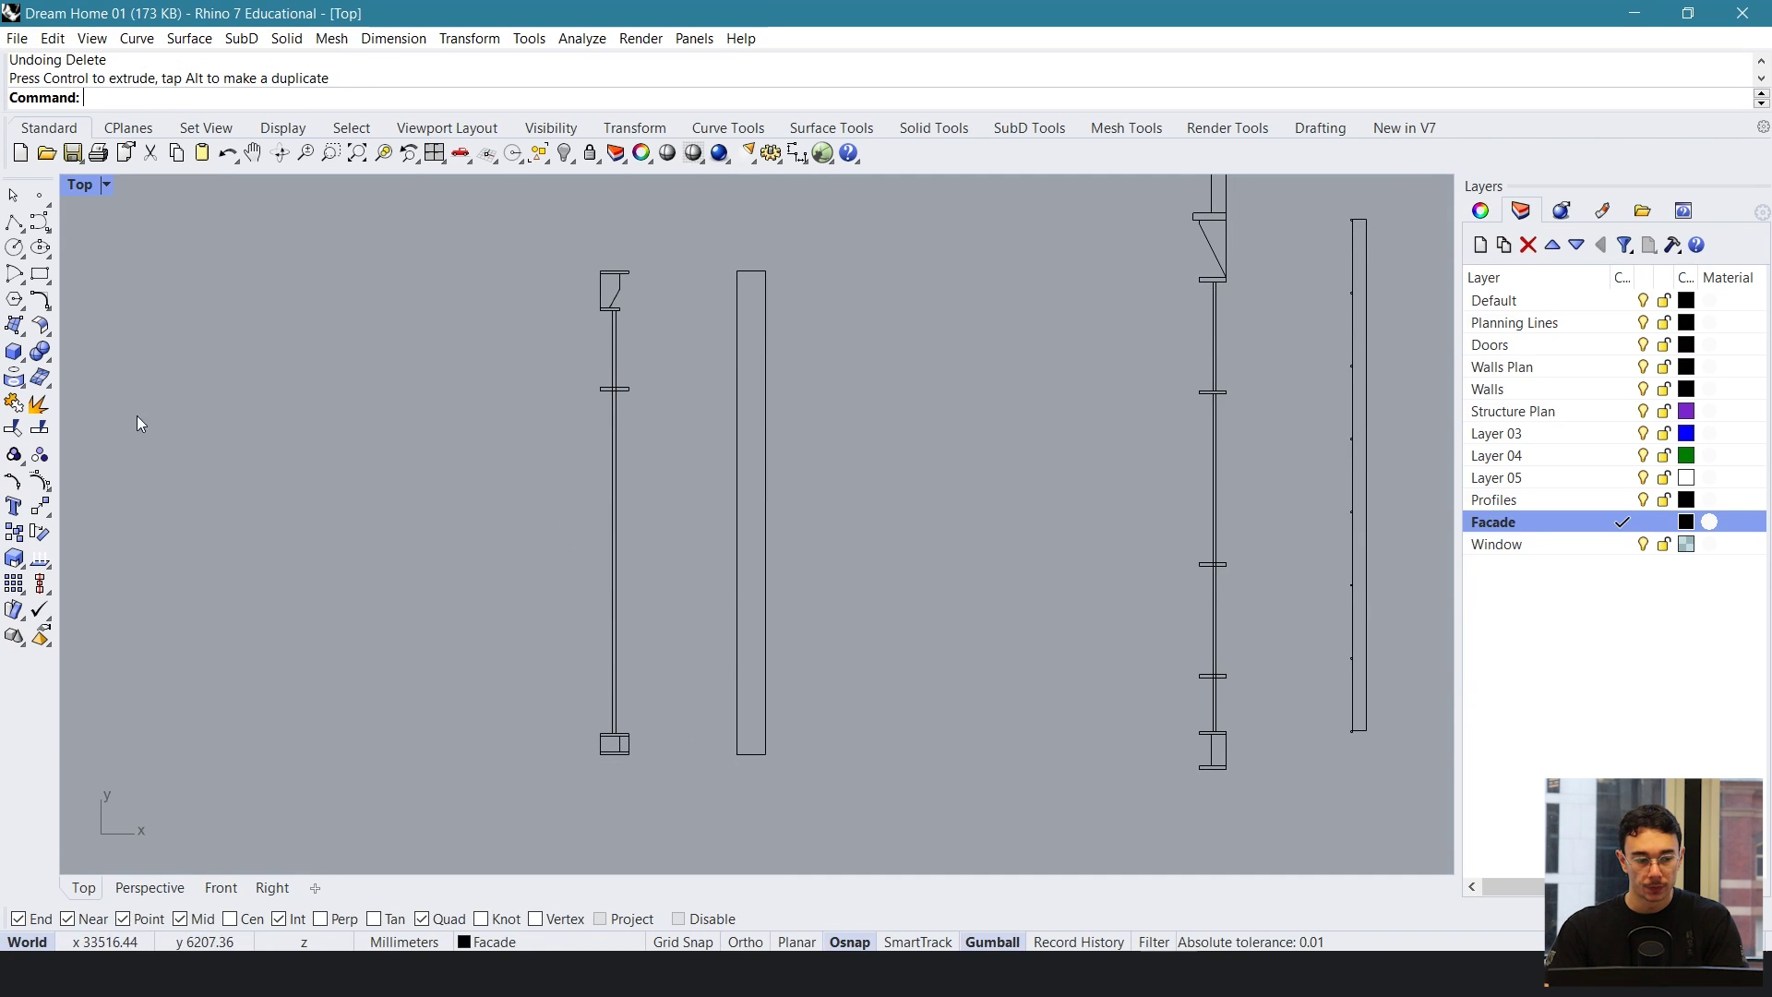
- Draw a rectangle over the right half of the tall outline, from its top midpoint to its bottom right corner
click(39, 274)
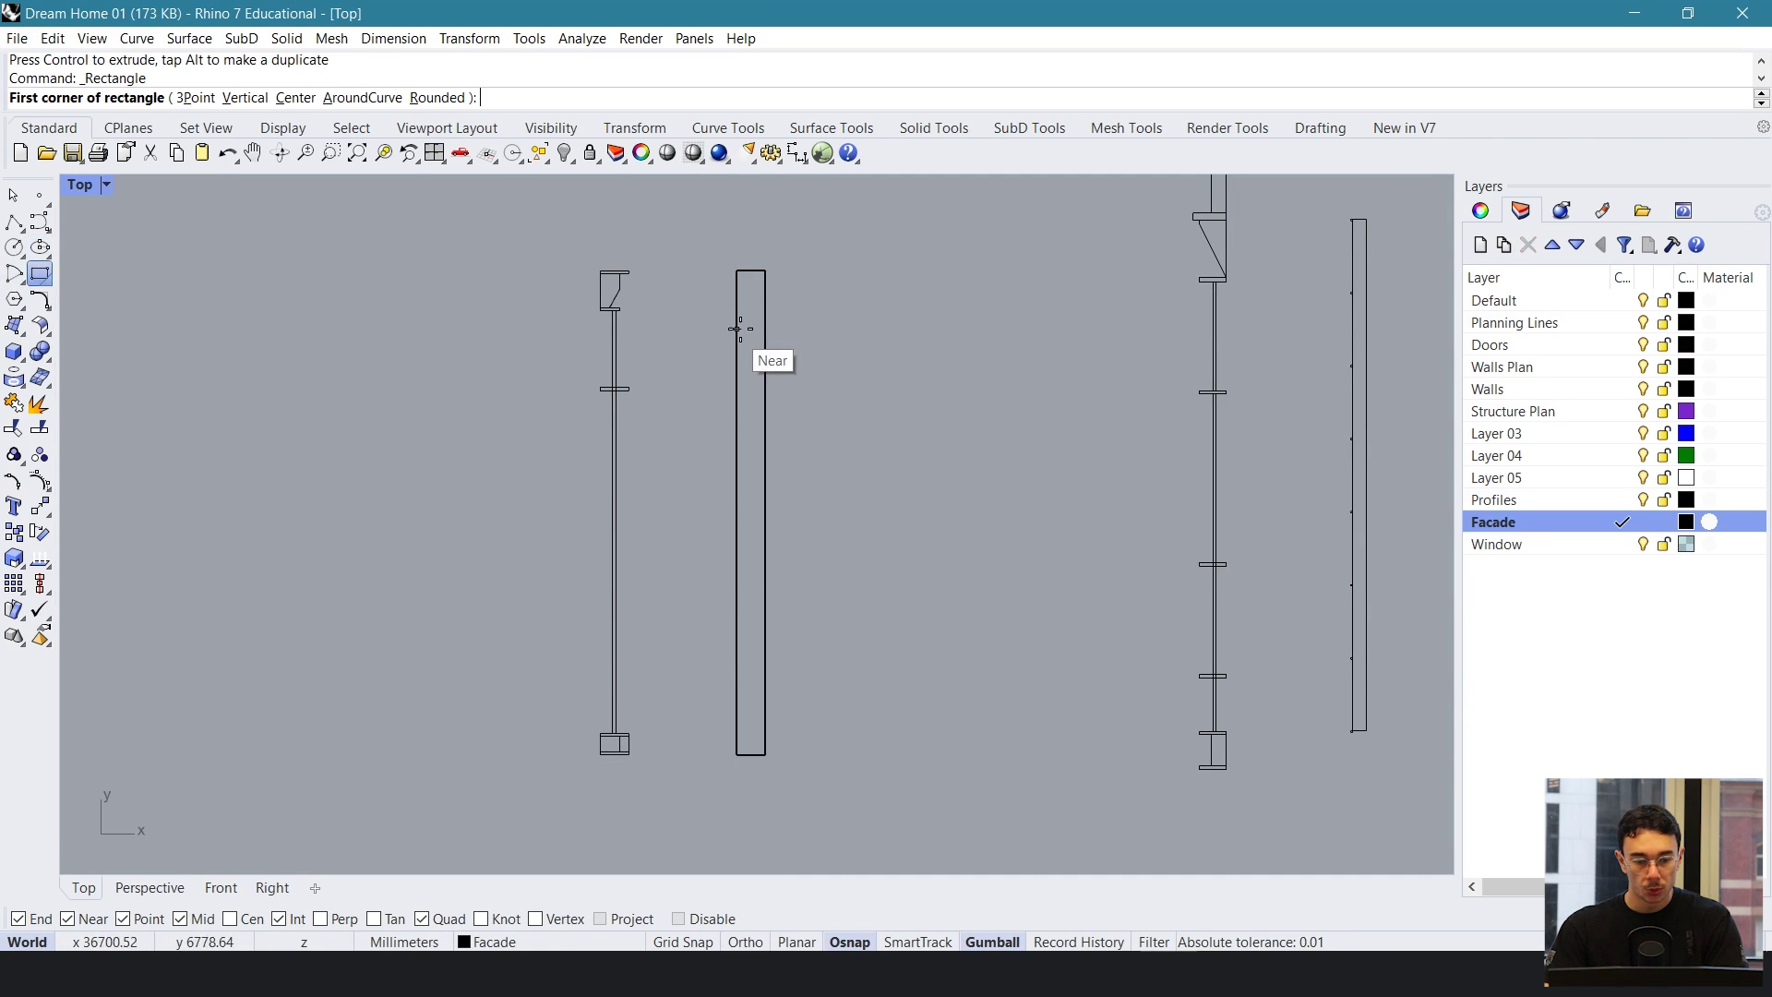
click(750, 271)
click(771, 754)
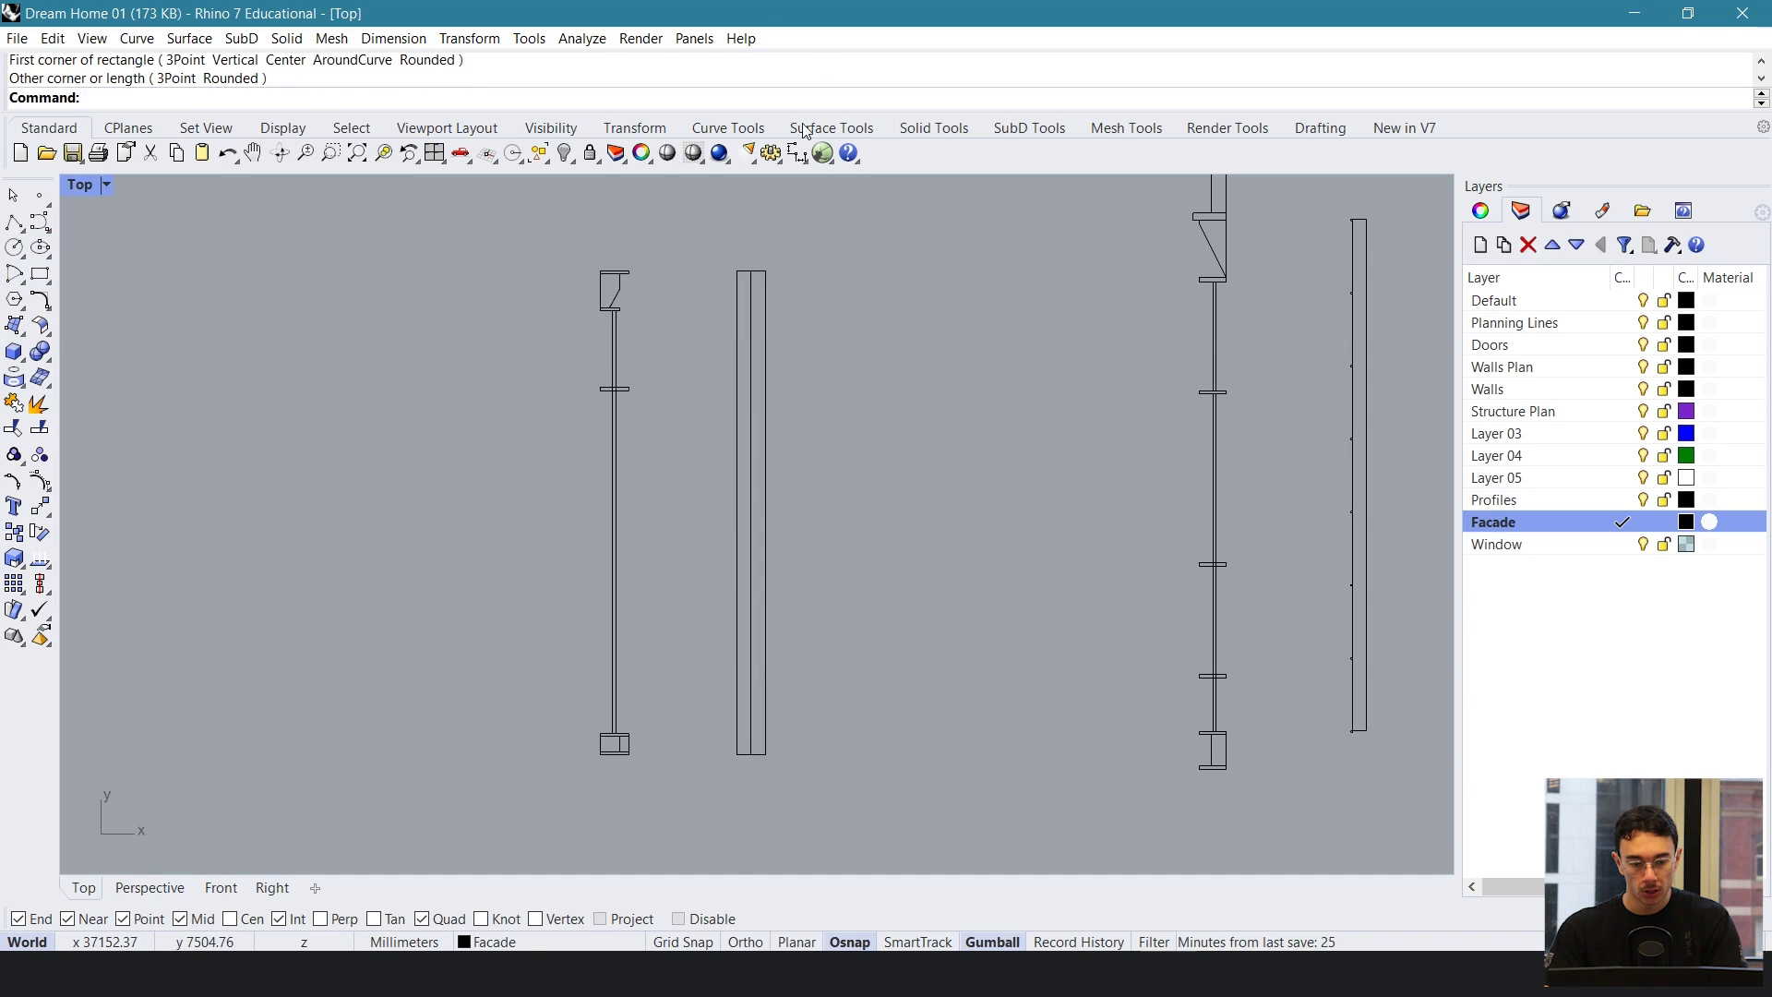
scroll(791, 295, up, 2)
right_drag(759, 413, 771, 347)
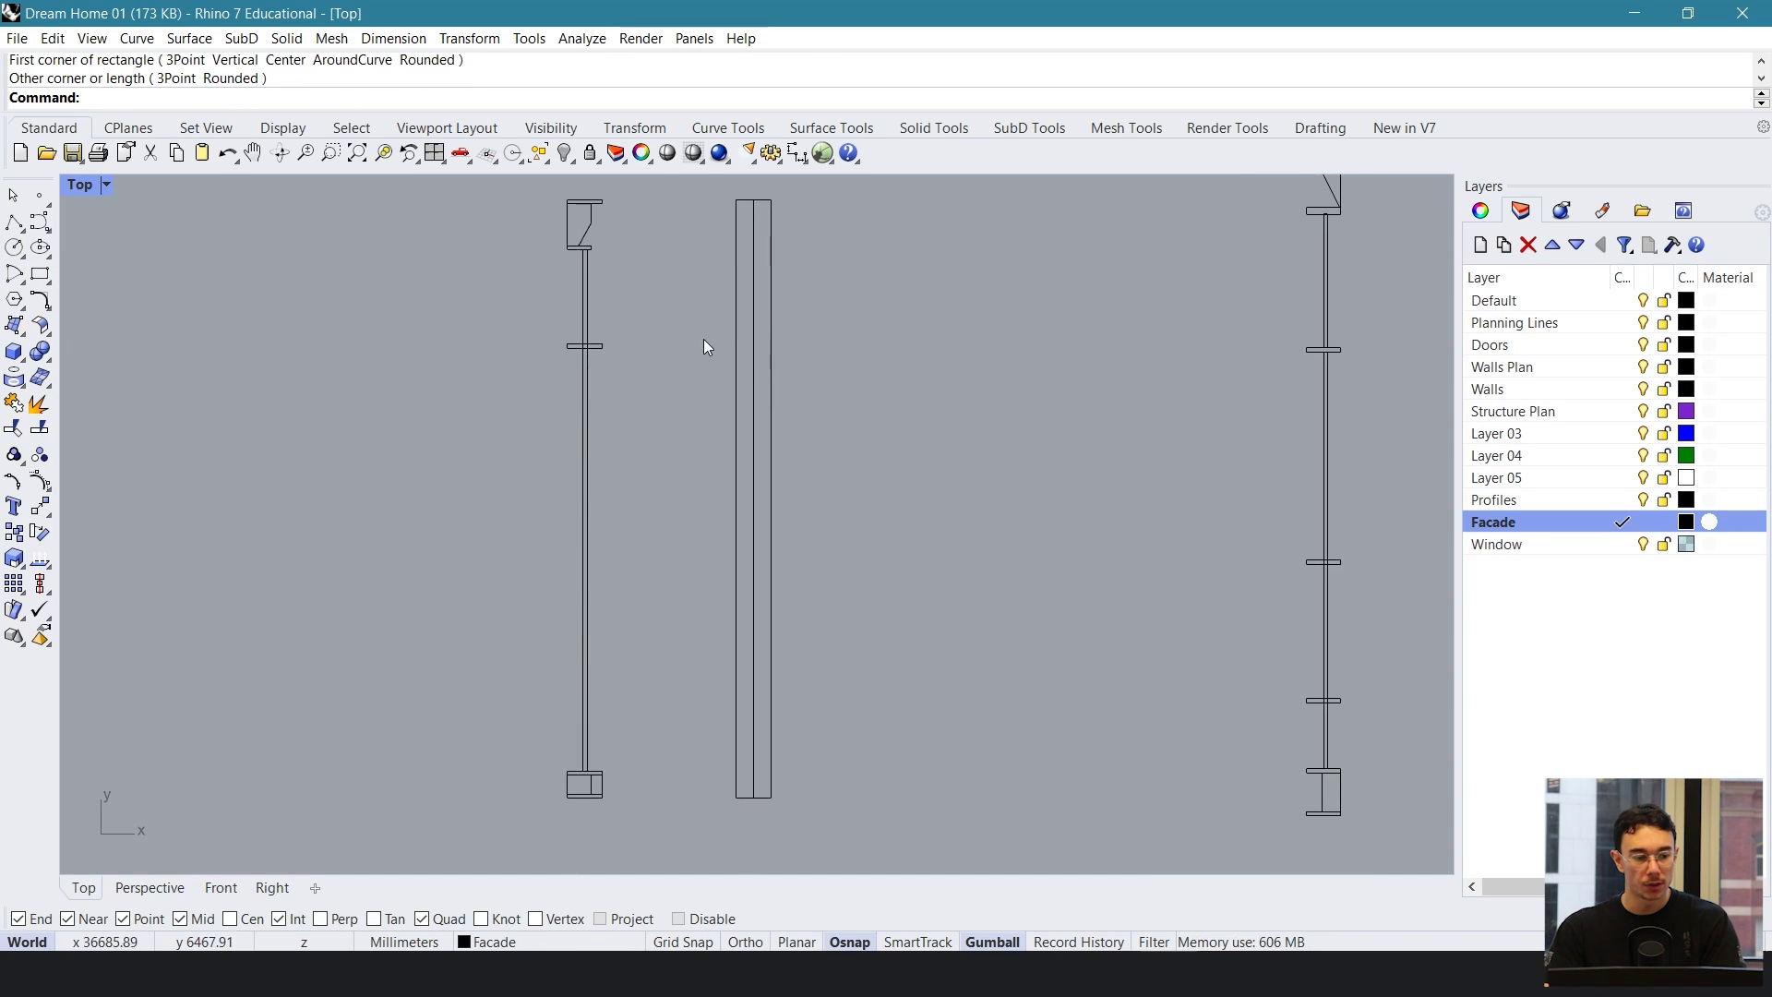
click(40, 274)
scroll(673, 332, up, 2)
key(Escape)
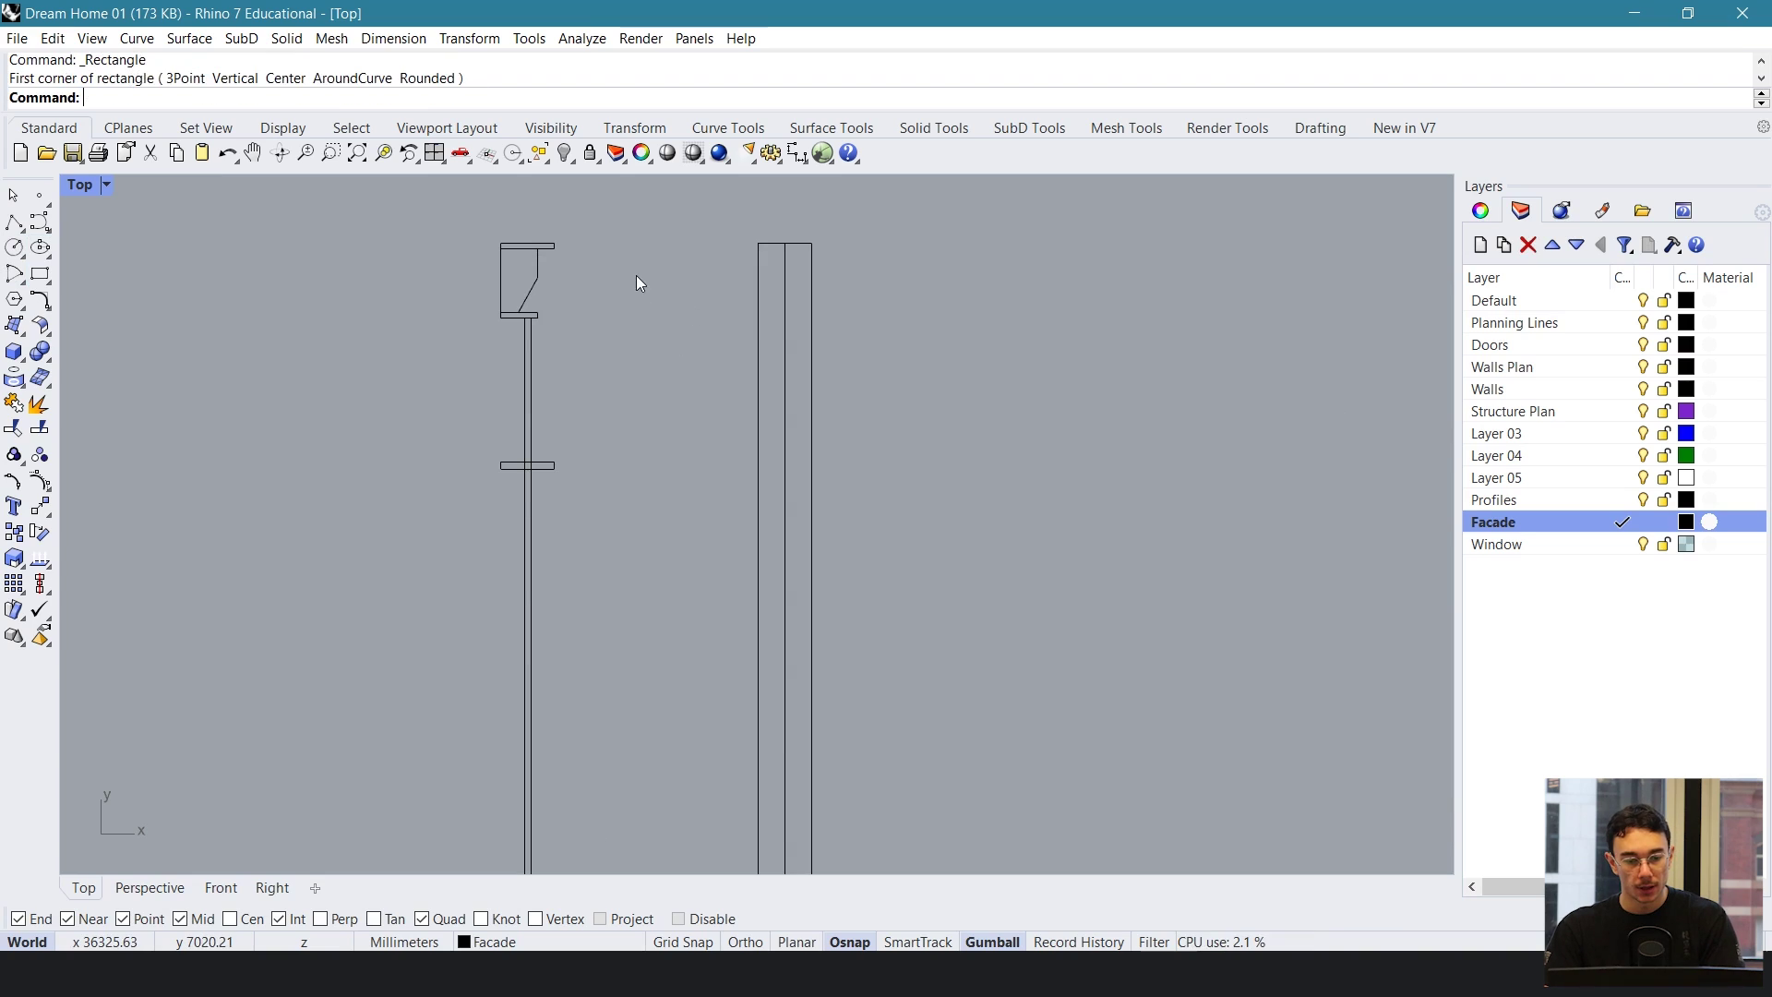
- Delete the extra rectangle between the two plates of the bottom end piece, keeping its other web rectangle
right_drag(636, 275, 638, 336)
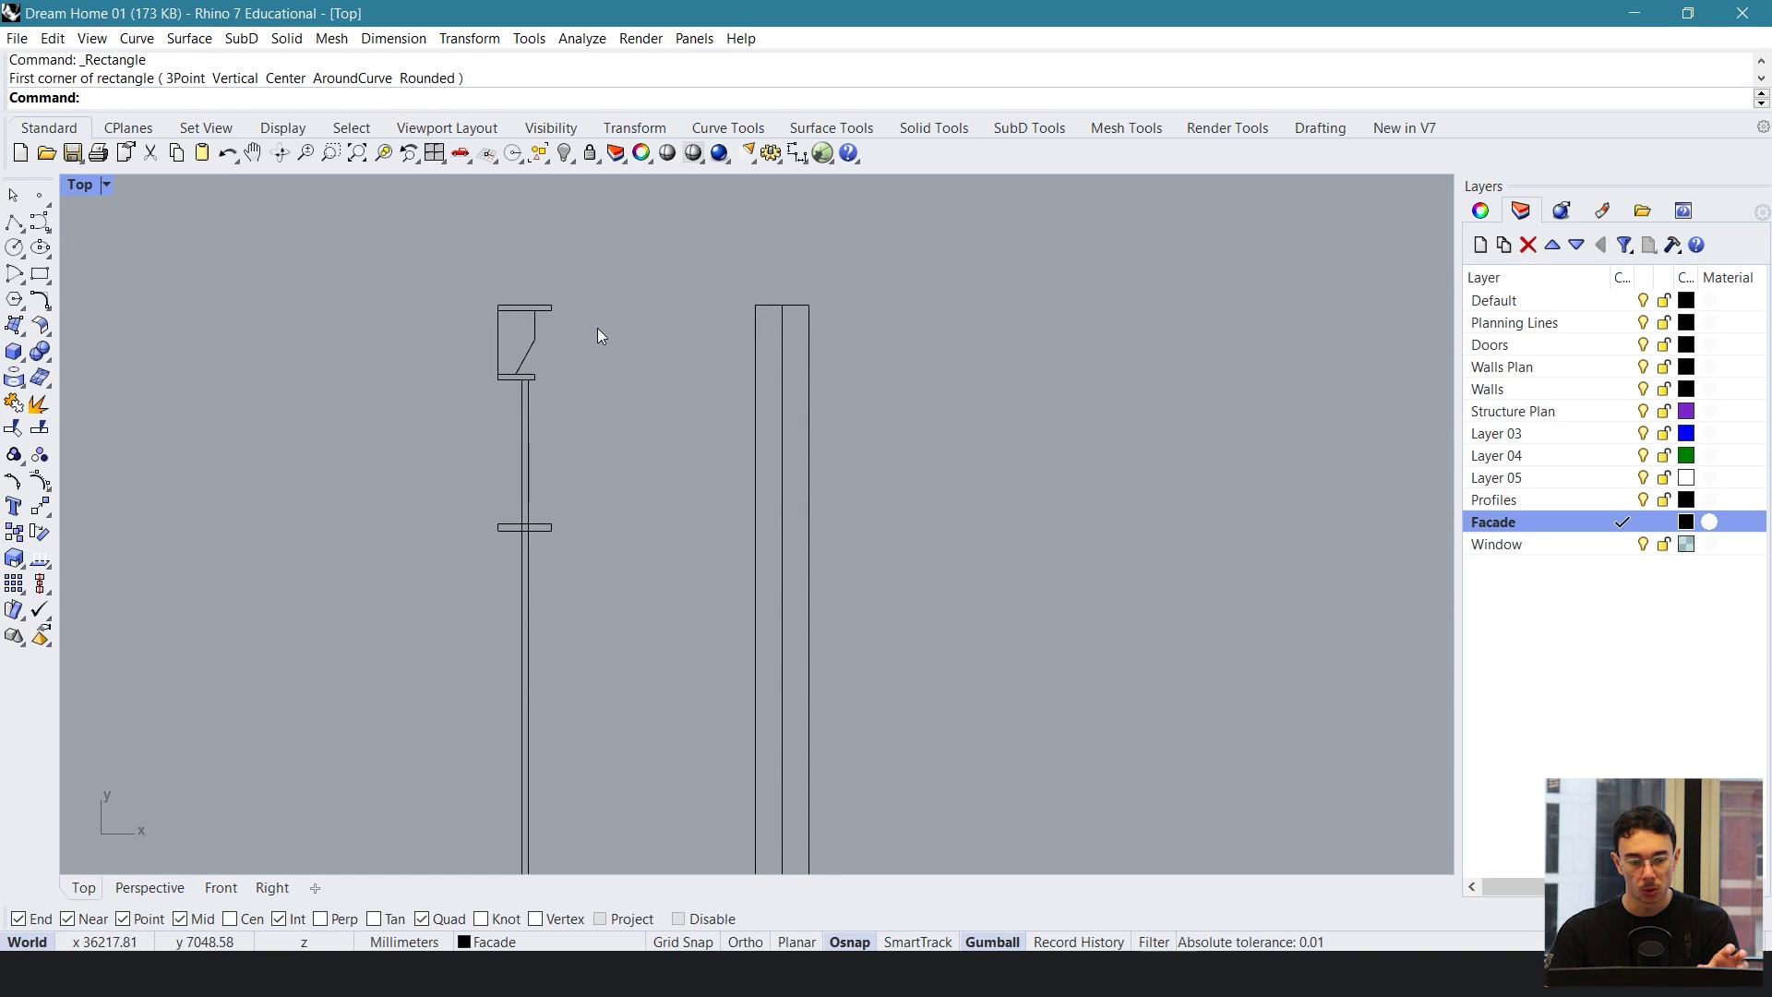
scroll(596, 329, up, 1)
drag(595, 266, 404, 388)
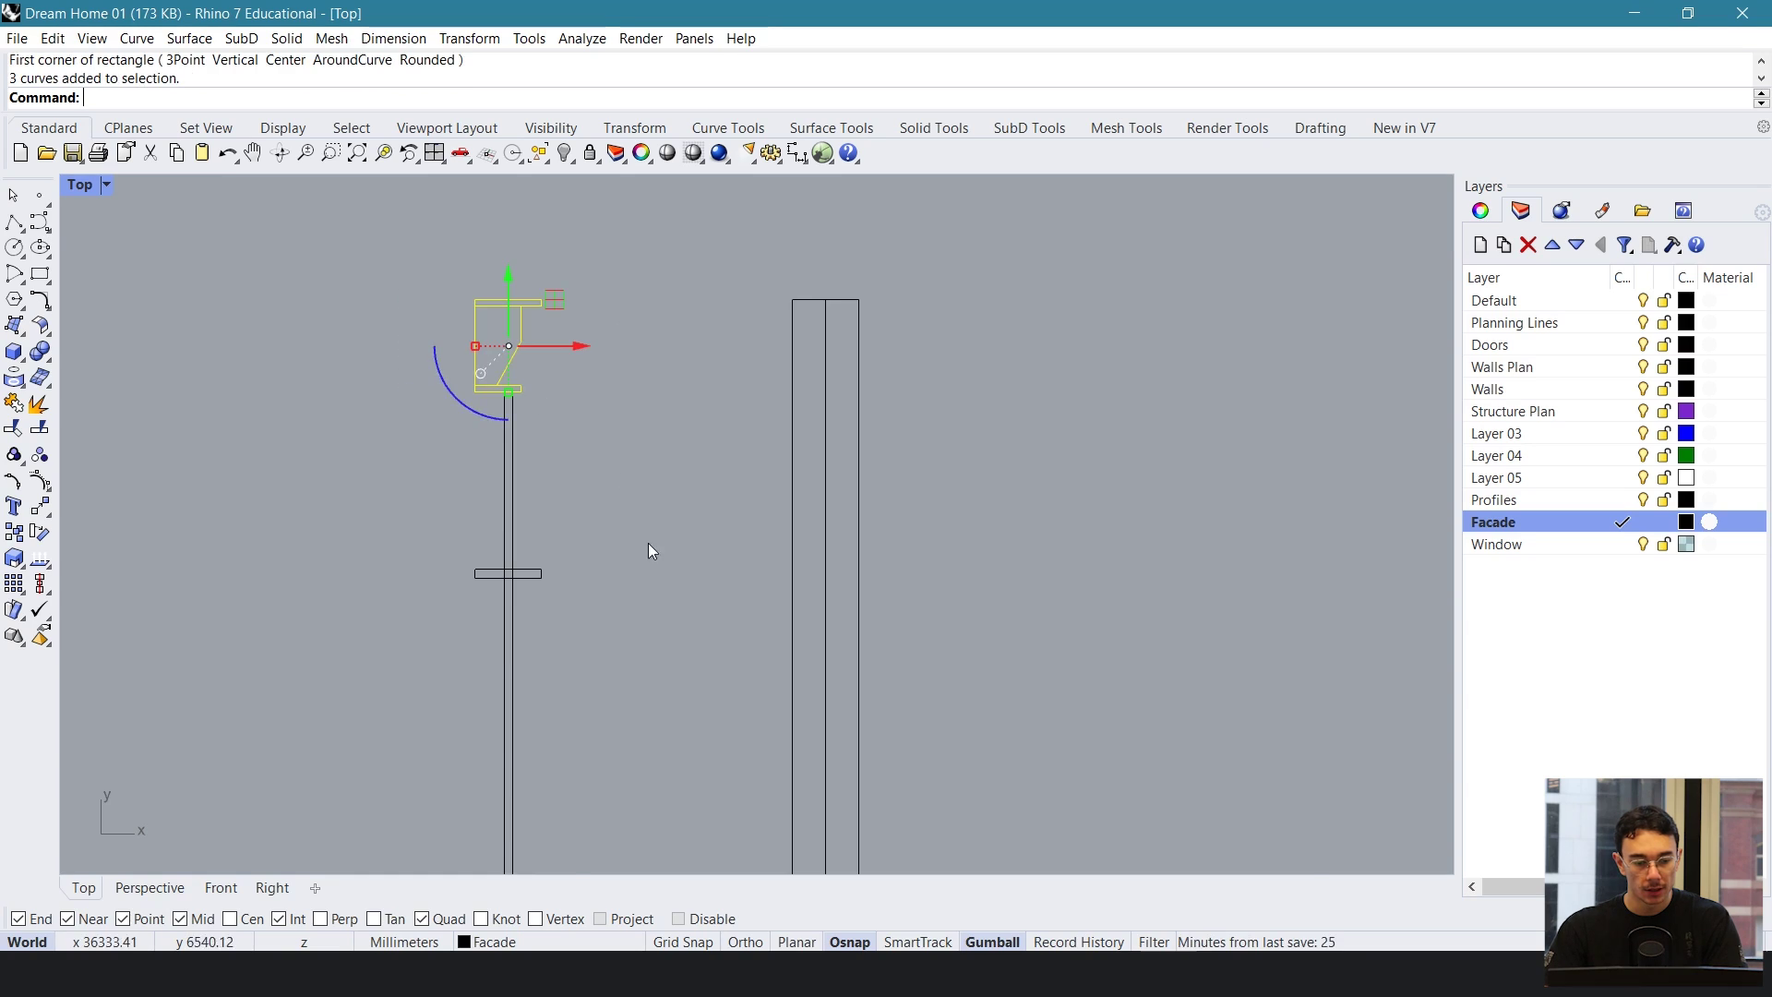
scroll(648, 542, down, 6)
right_drag(614, 830, 659, 480)
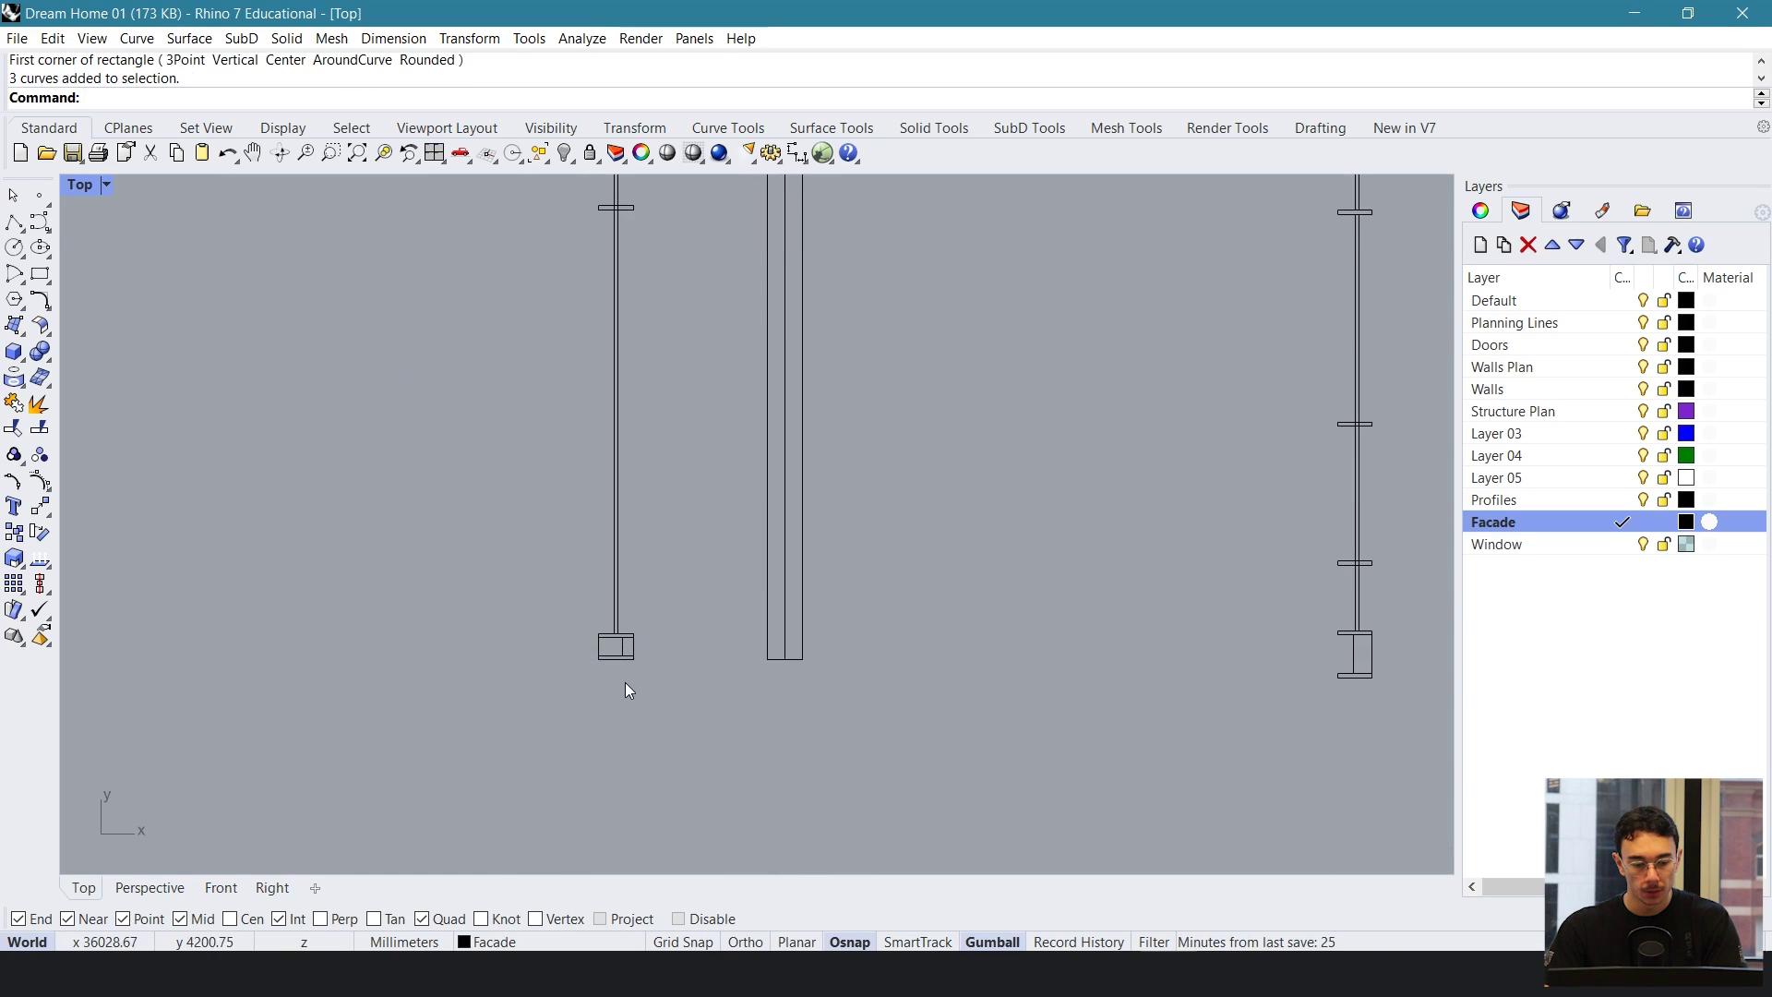
scroll(626, 687, up, 4)
click(651, 584)
key(Delete)
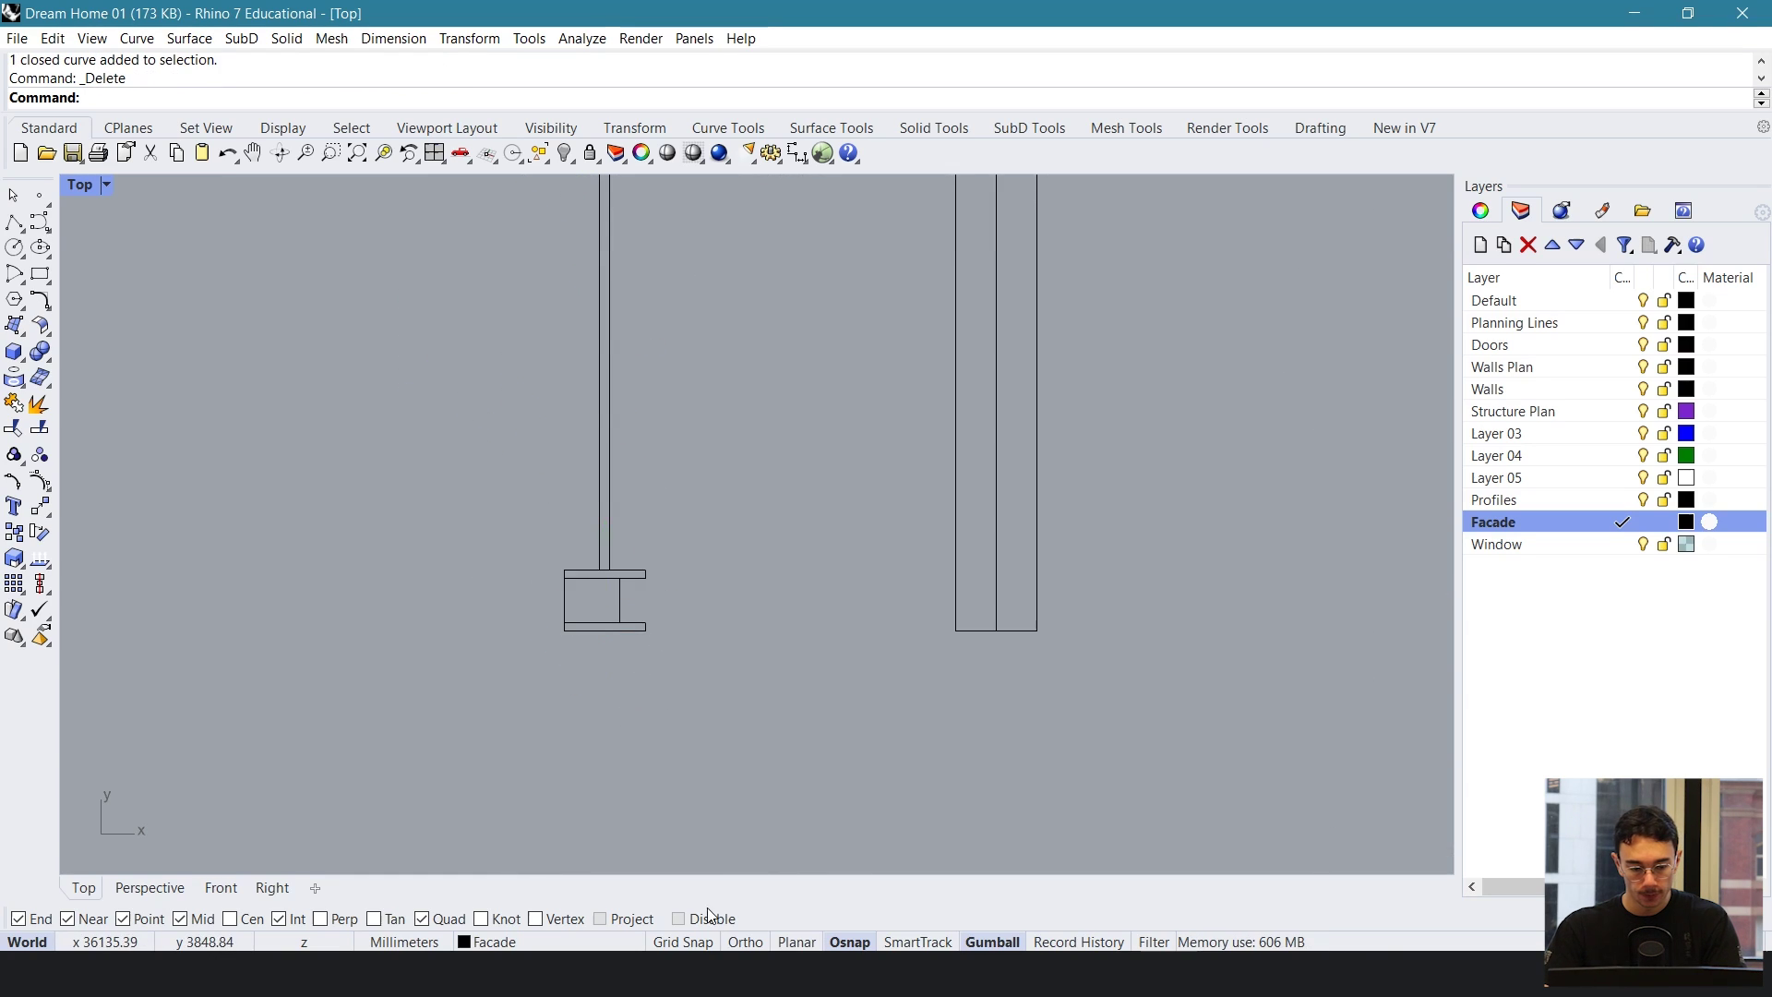
- Copy the profile's top and bottom end pieces horizontally to a spot beyond the tall rectangle
drag(745, 678, 499, 572)
scroll(499, 573, down, 3)
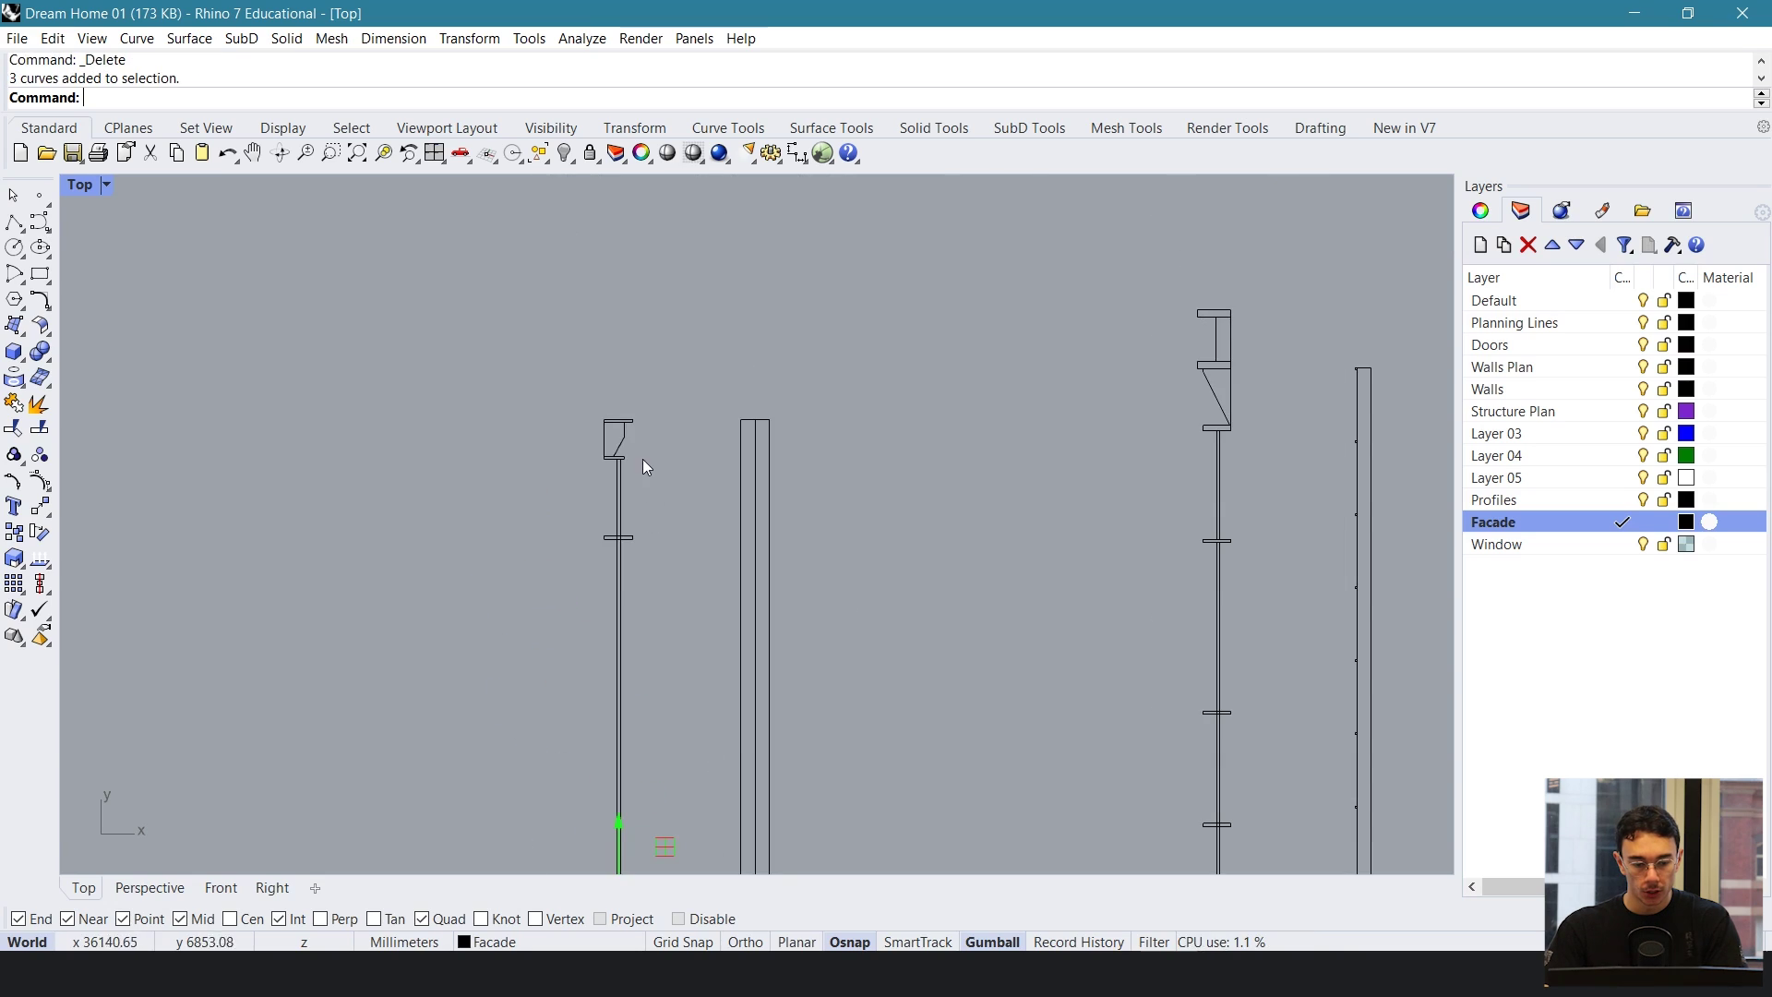
scroll(642, 458, up, 3)
shift+drag(469, 459, 468, 463)
scroll(658, 733, down, 7)
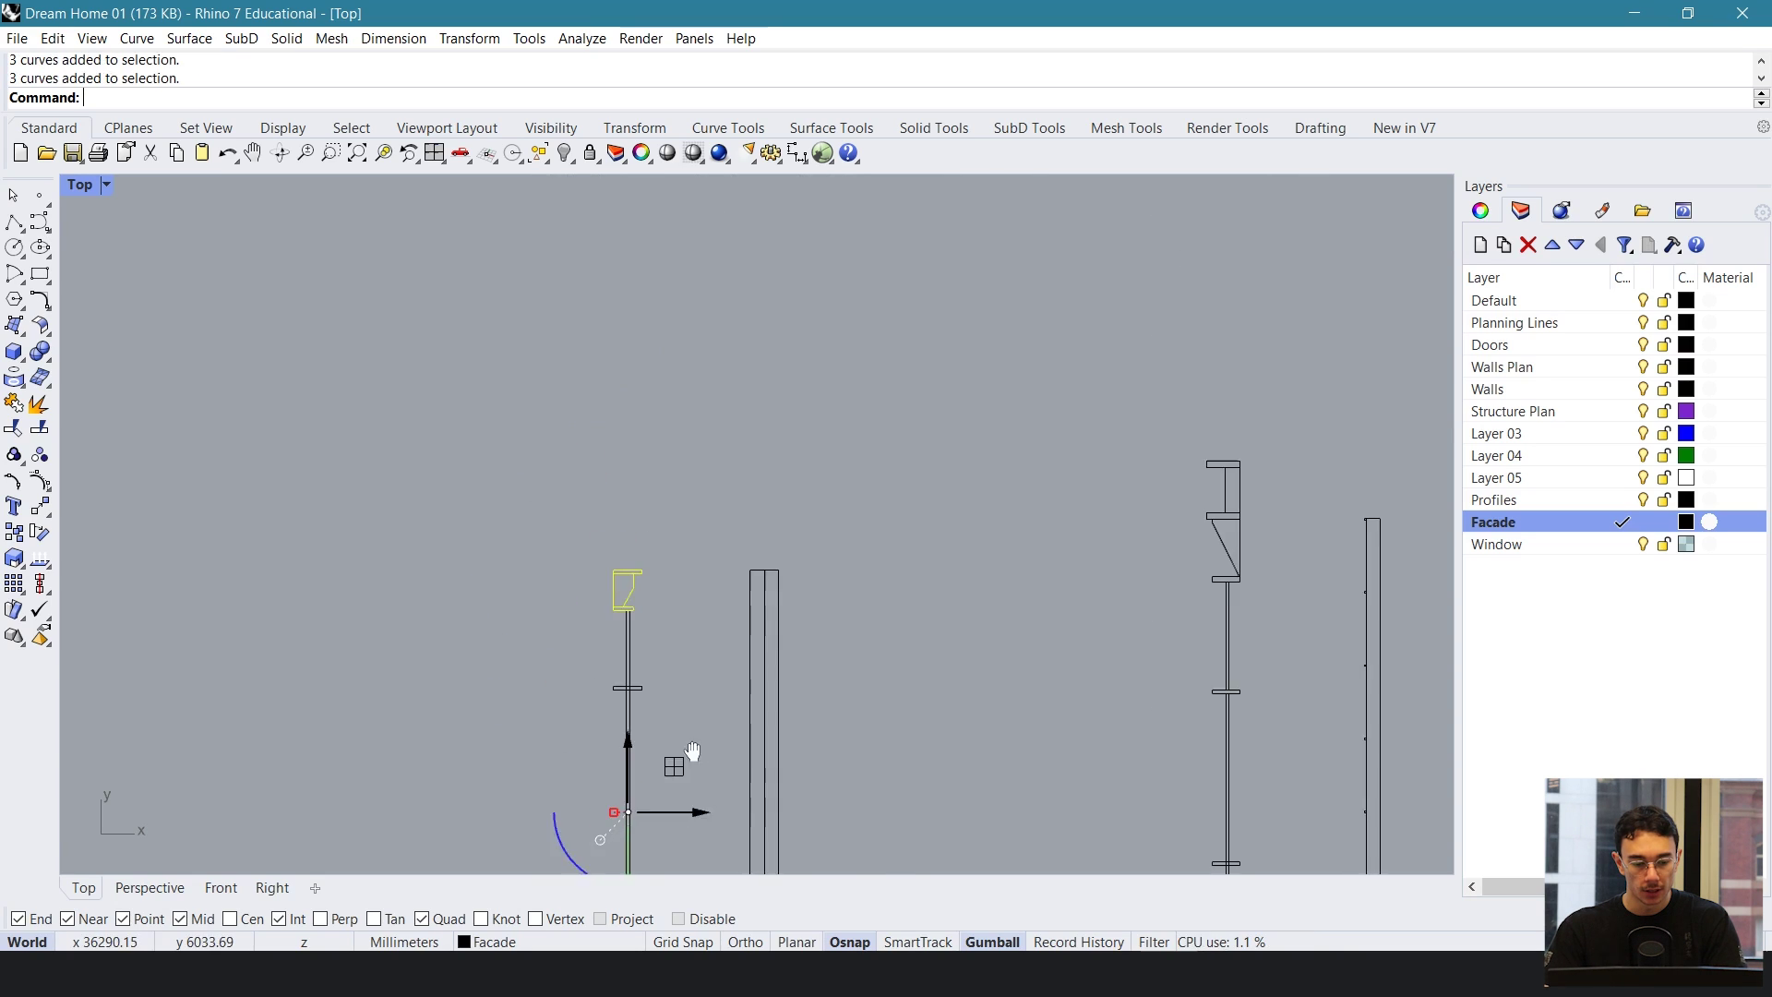
right_drag(689, 747, 702, 481)
drag(703, 542, 890, 534)
- Move the copied end pieces from their top left corner onto the tall rectangle's top left corner
key(Return)
scroll(800, 317, up, 10)
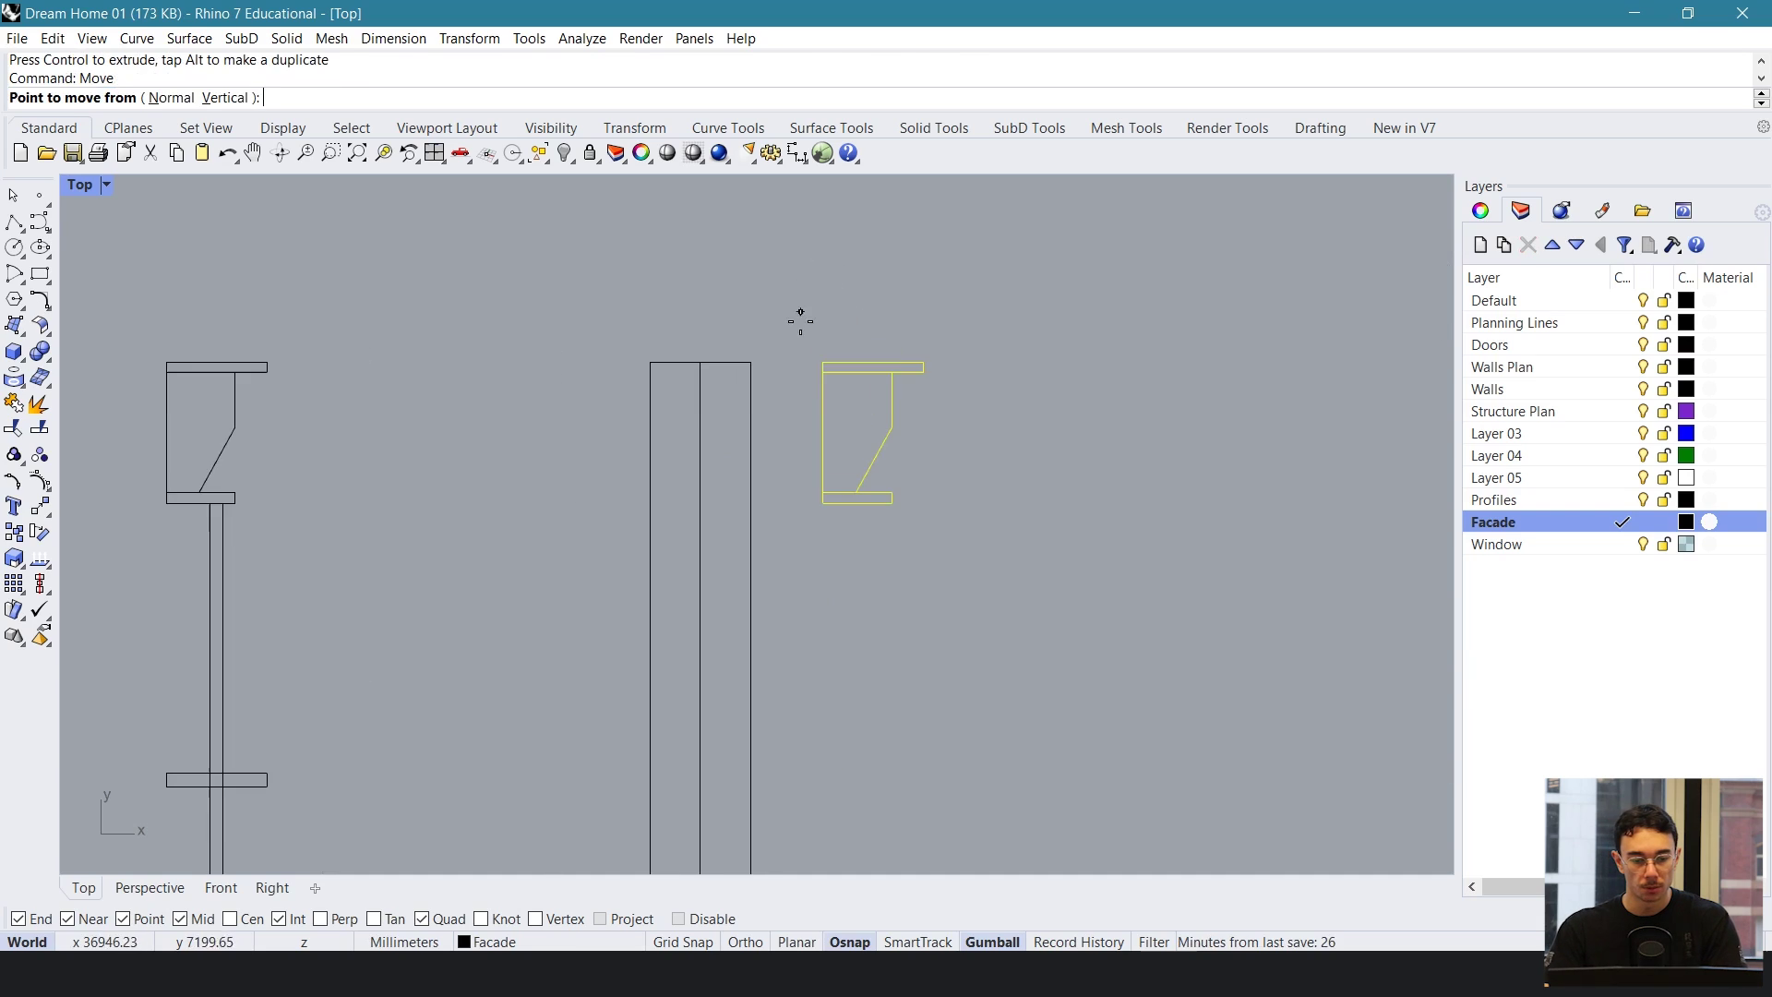
click(820, 362)
click(651, 367)
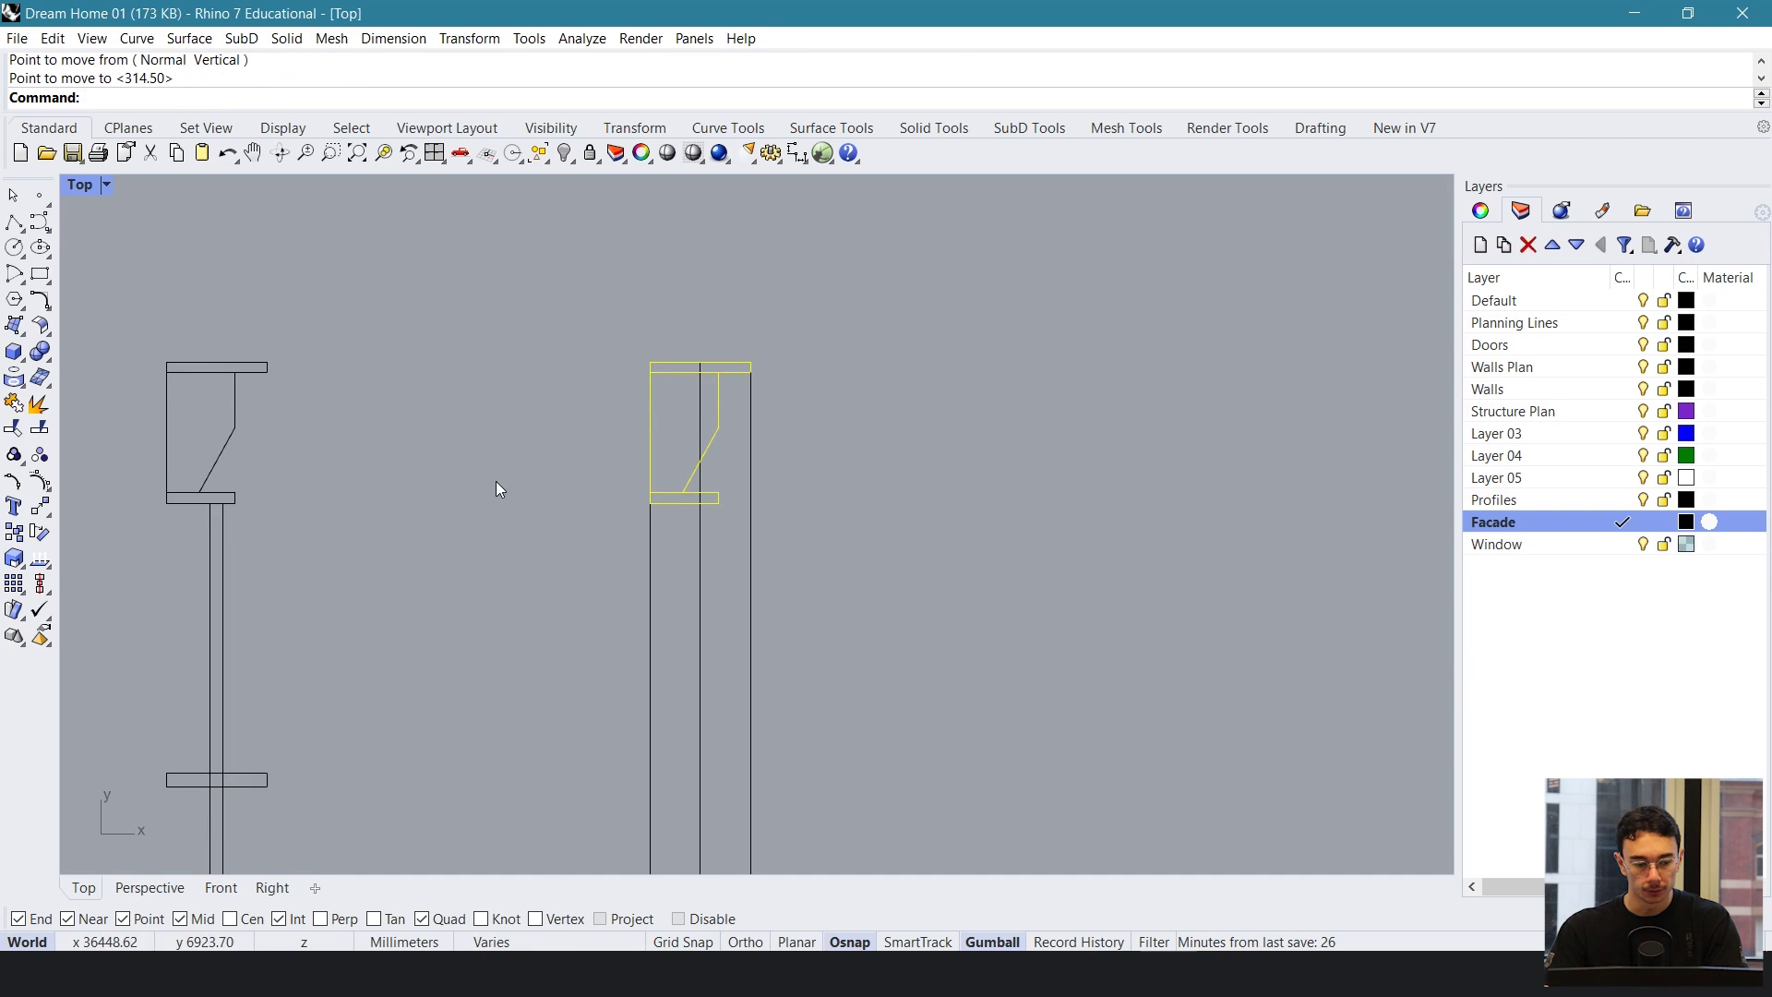
text(dist)
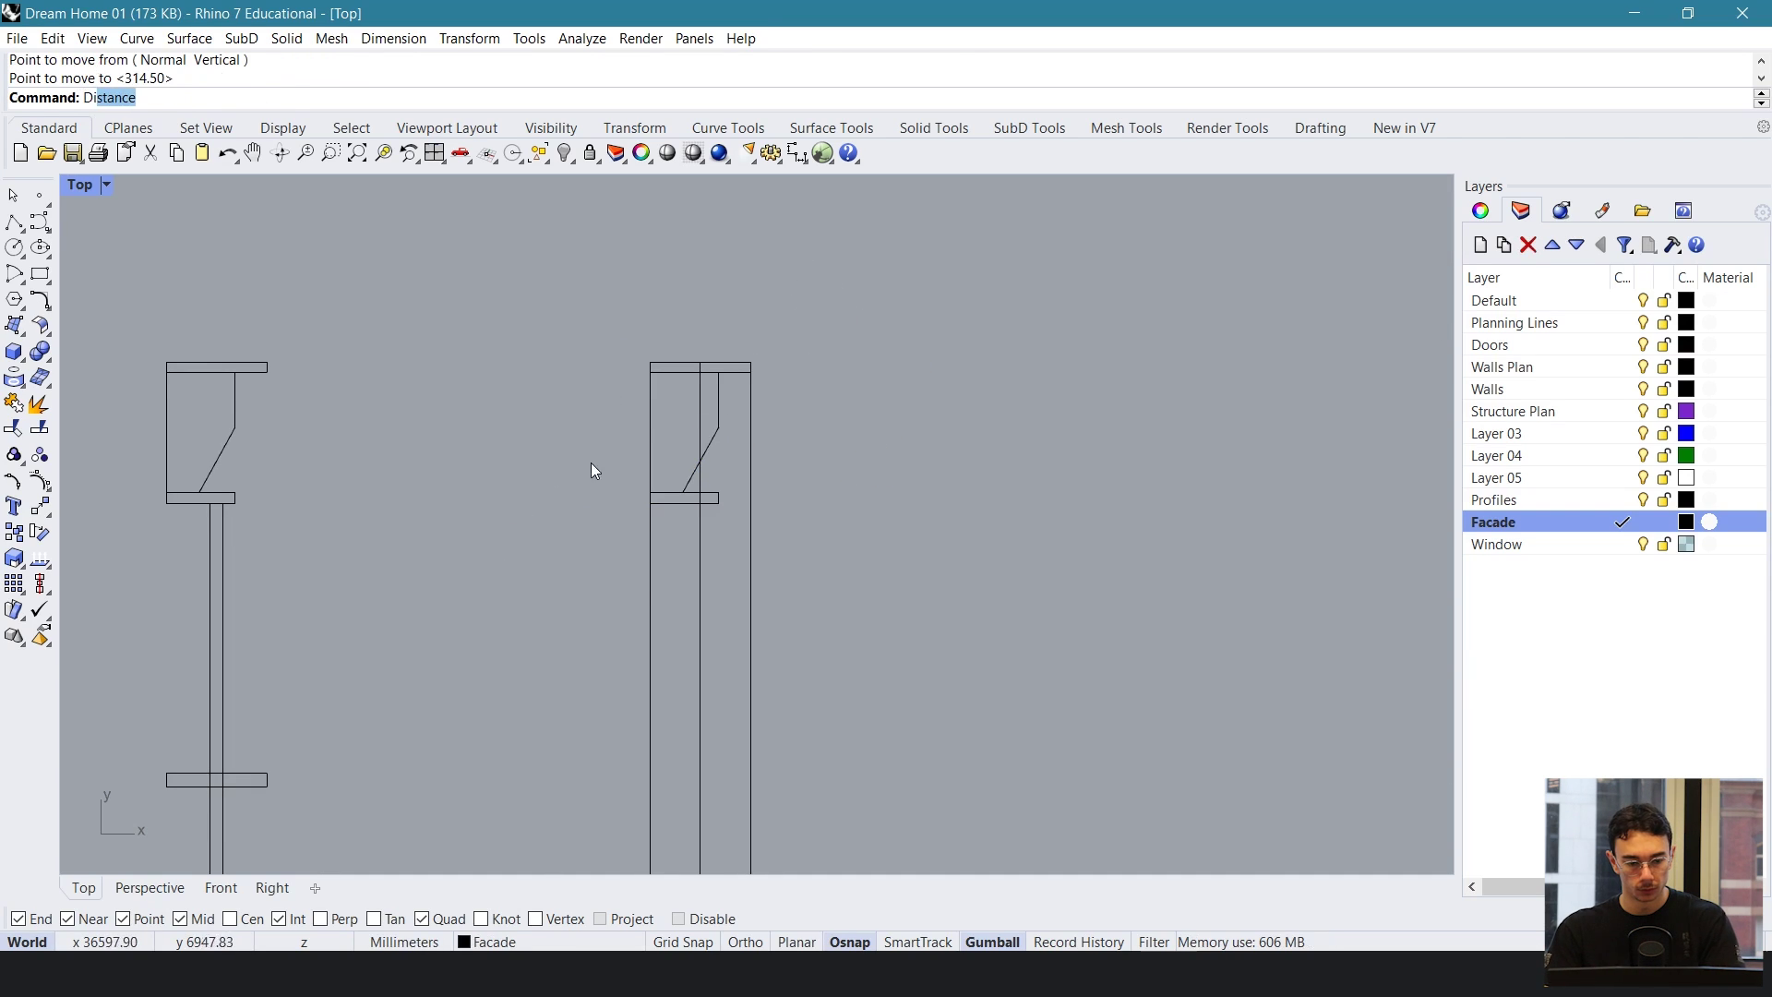
key(Return)
click(650, 362)
key(Escape)
- Delete the full-width tall outline, keeping the half-width rectangle and the copied end pieces
scroll(655, 665, down, 4)
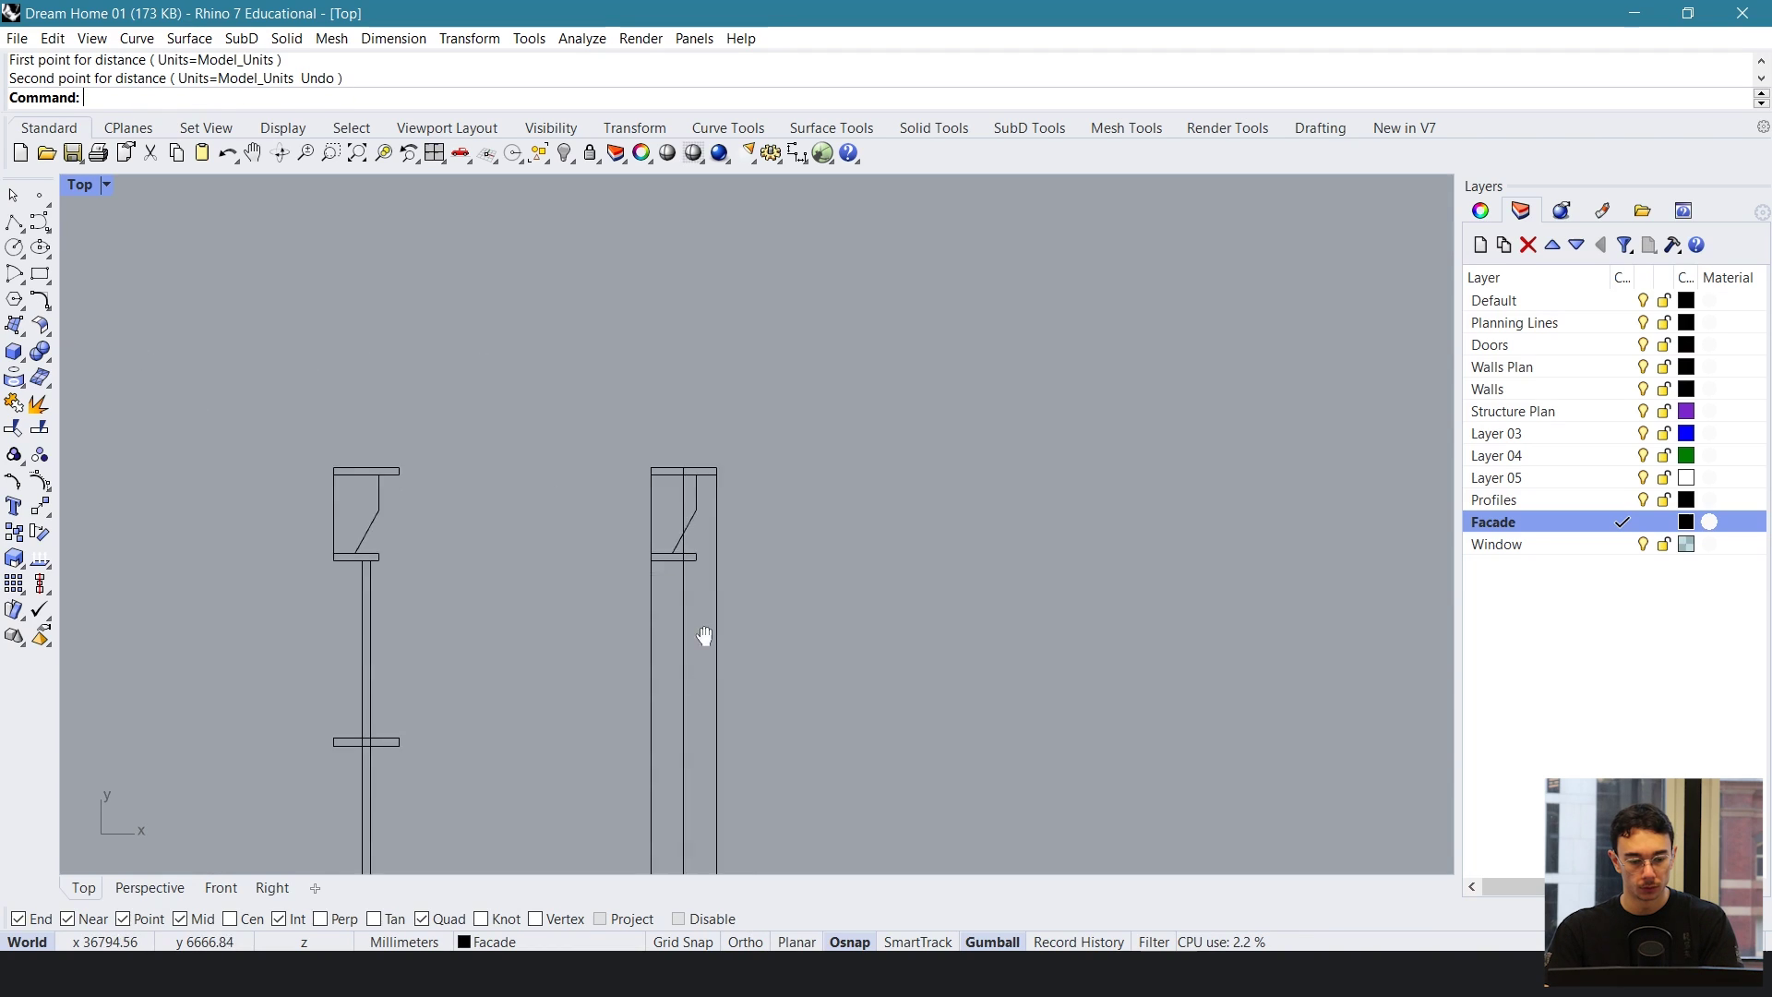
right_drag(704, 637, 743, 445)
click(685, 502)
scroll(681, 526, down, 4)
right_drag(683, 533, 685, 442)
key(Delete)
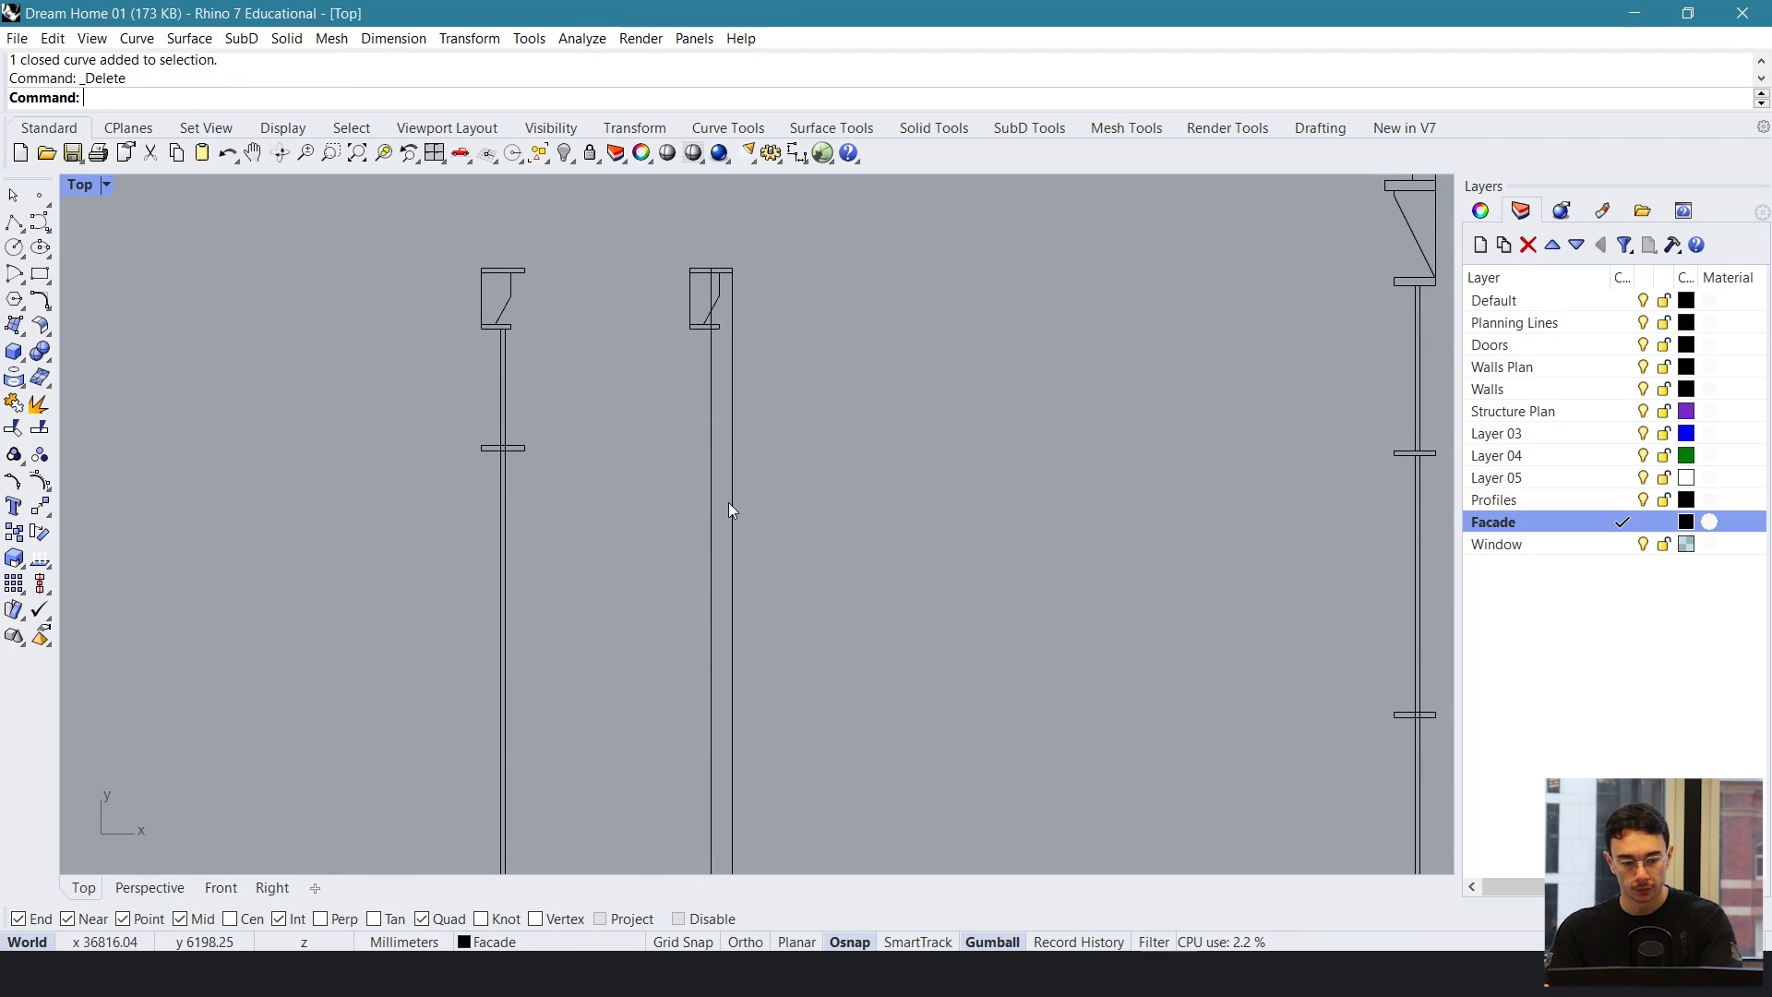
- Move the half-width rectangle from its top left corner to the bottom left corner of the copied top end piece
click(735, 420)
text(Smove)
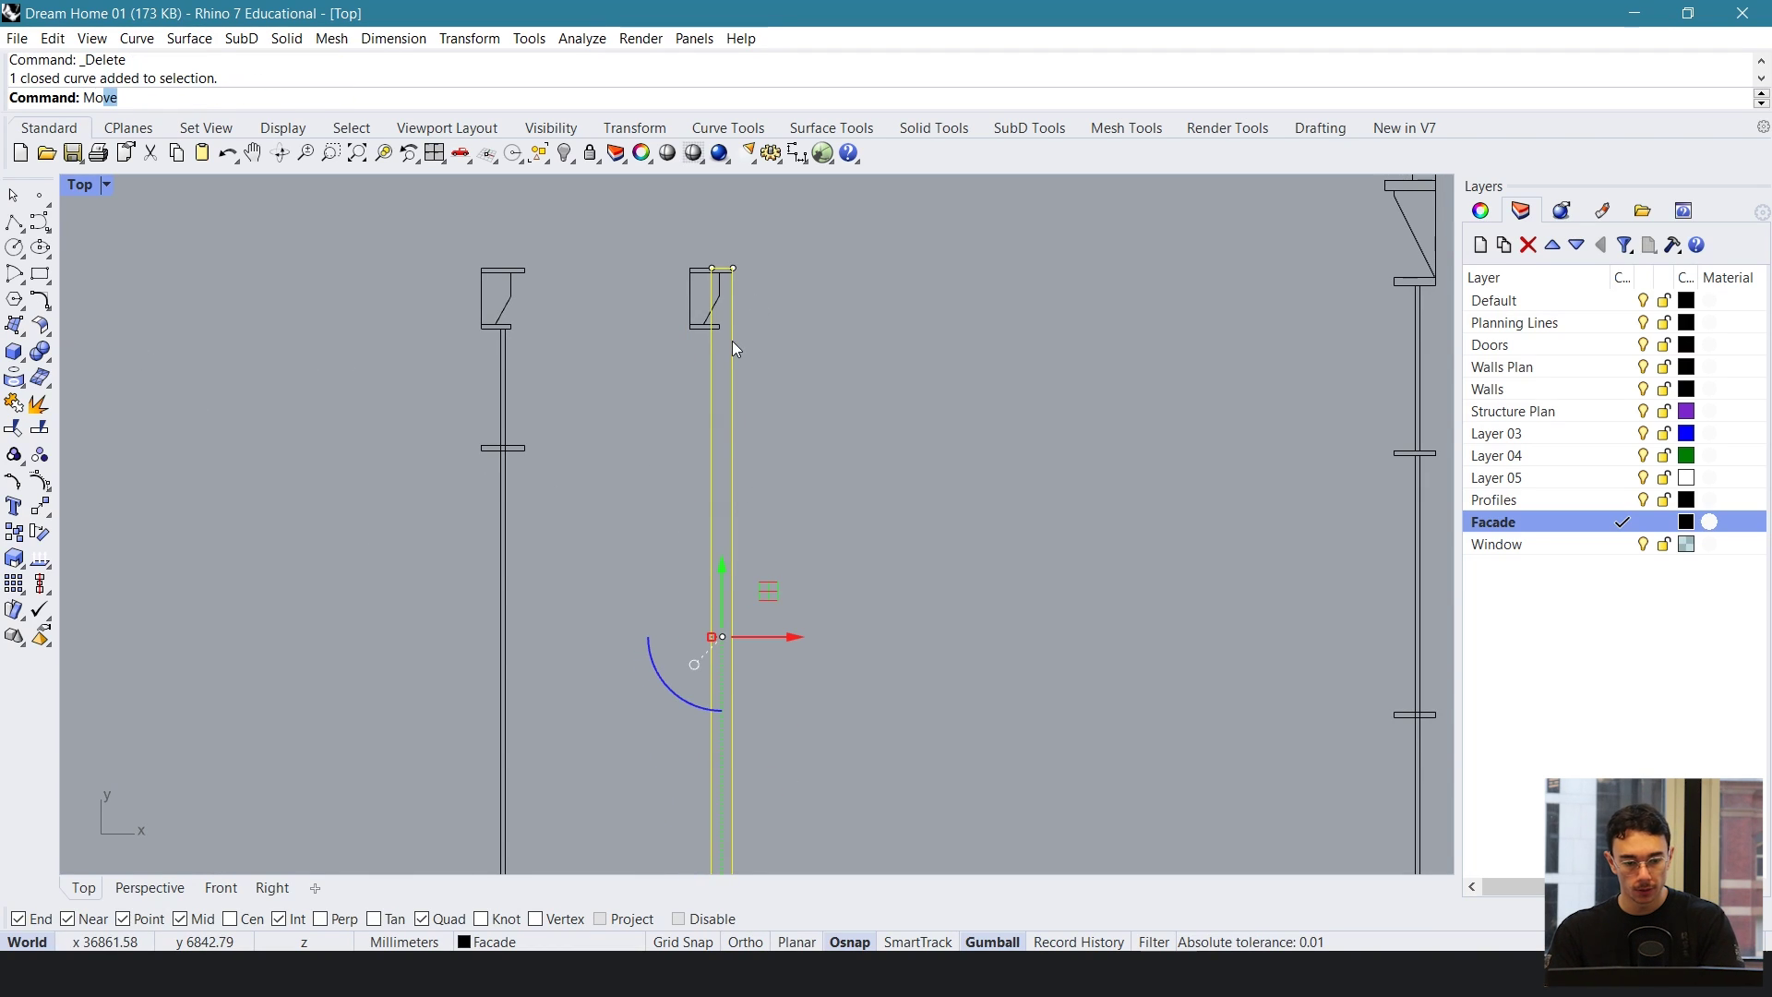
key(Return)
click(711, 269)
click(690, 327)
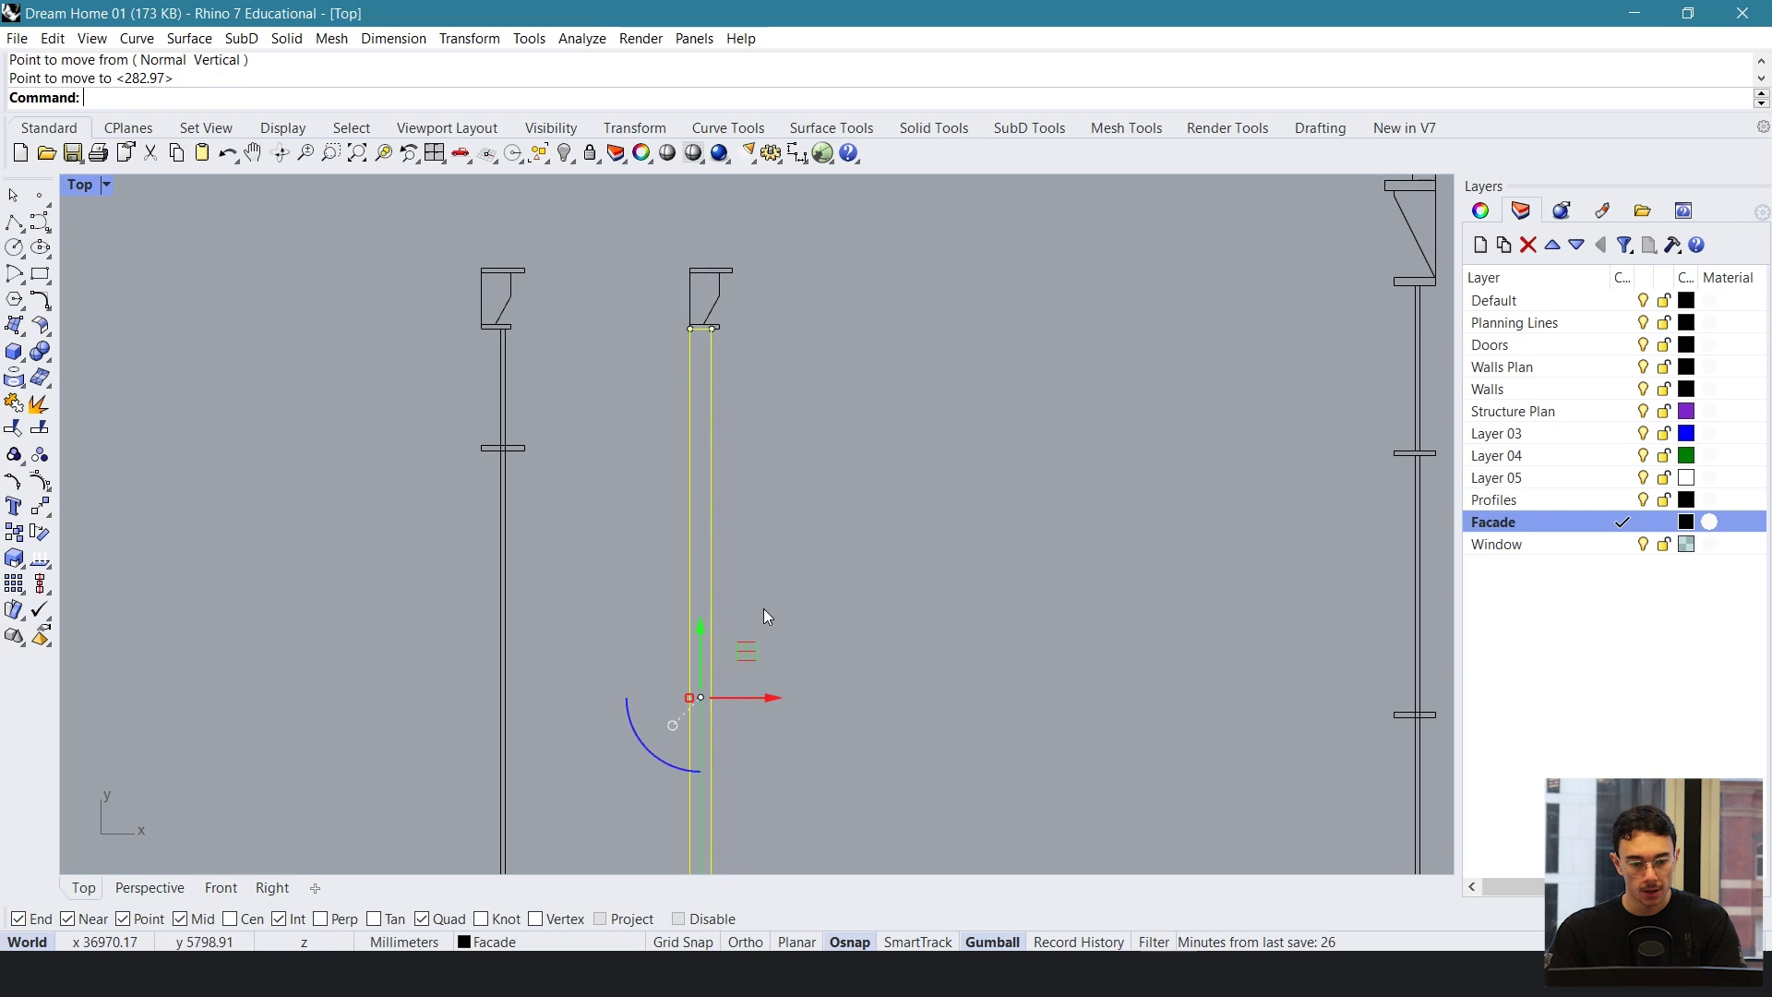
- Scale the rectangle's height in one direction so its lower edge meets the top of the bottom end piece
text(Scale1D)
key(Return)
click(691, 329)
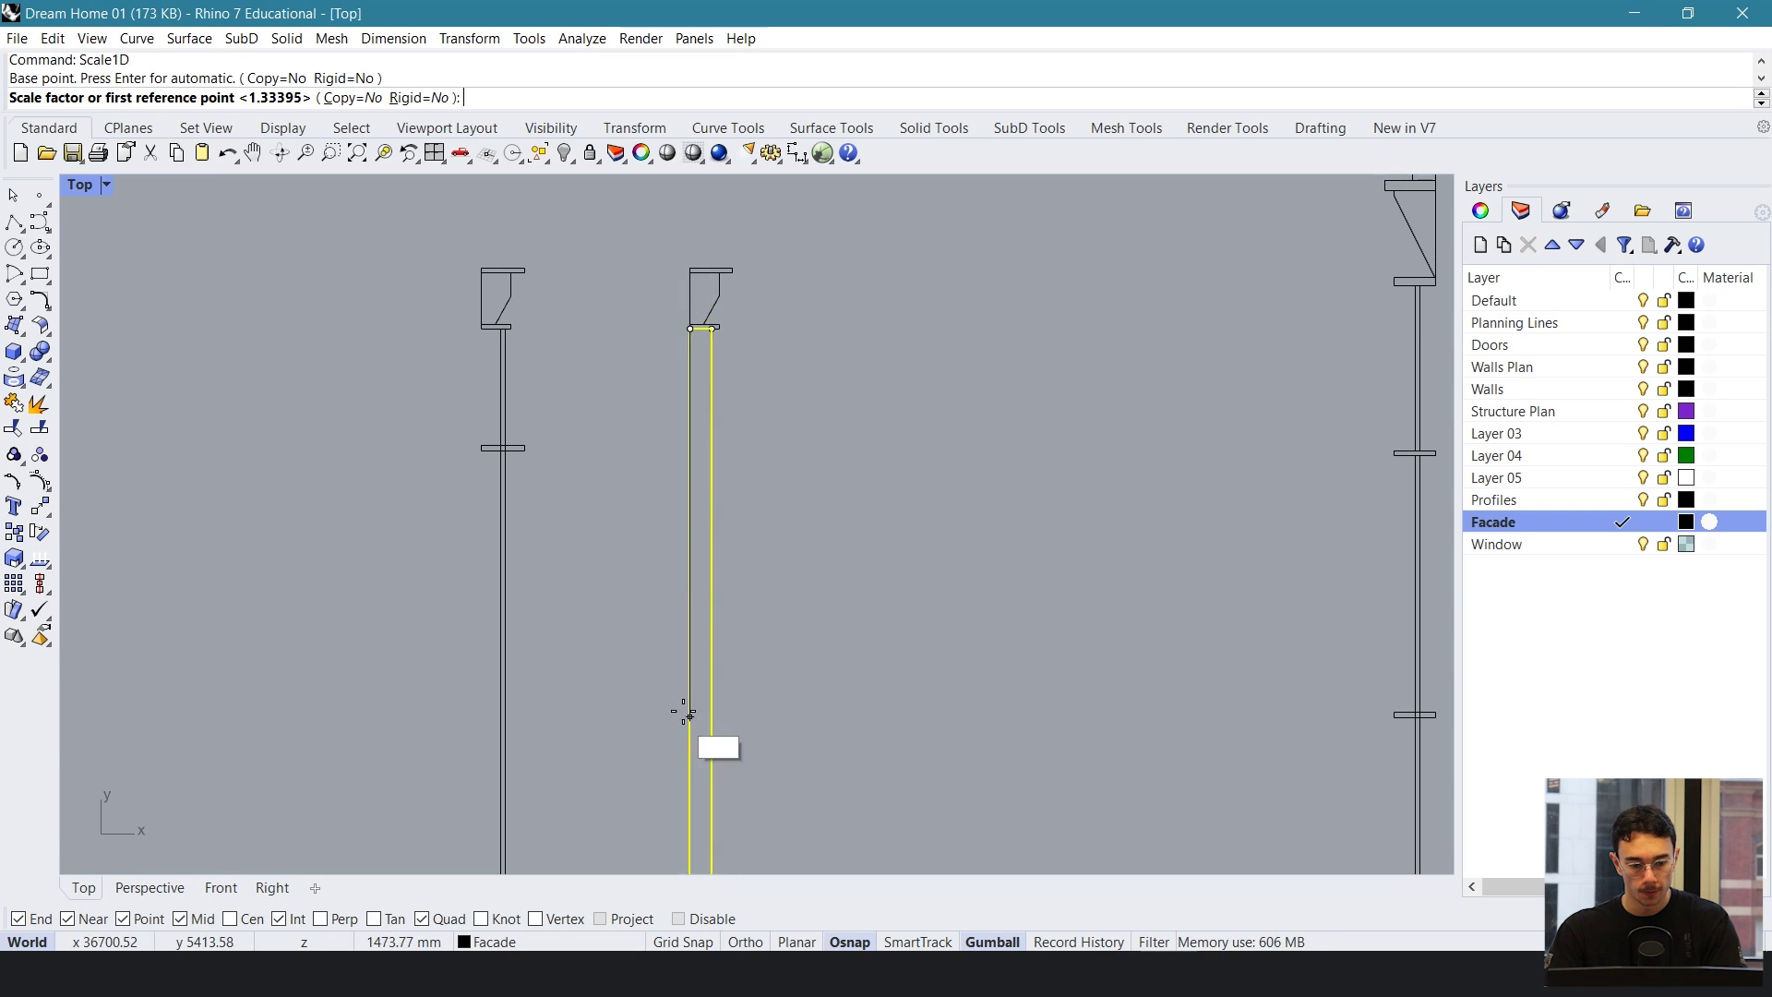
right_drag(683, 717, 716, 285)
scroll(731, 586, up, 5)
click(704, 714)
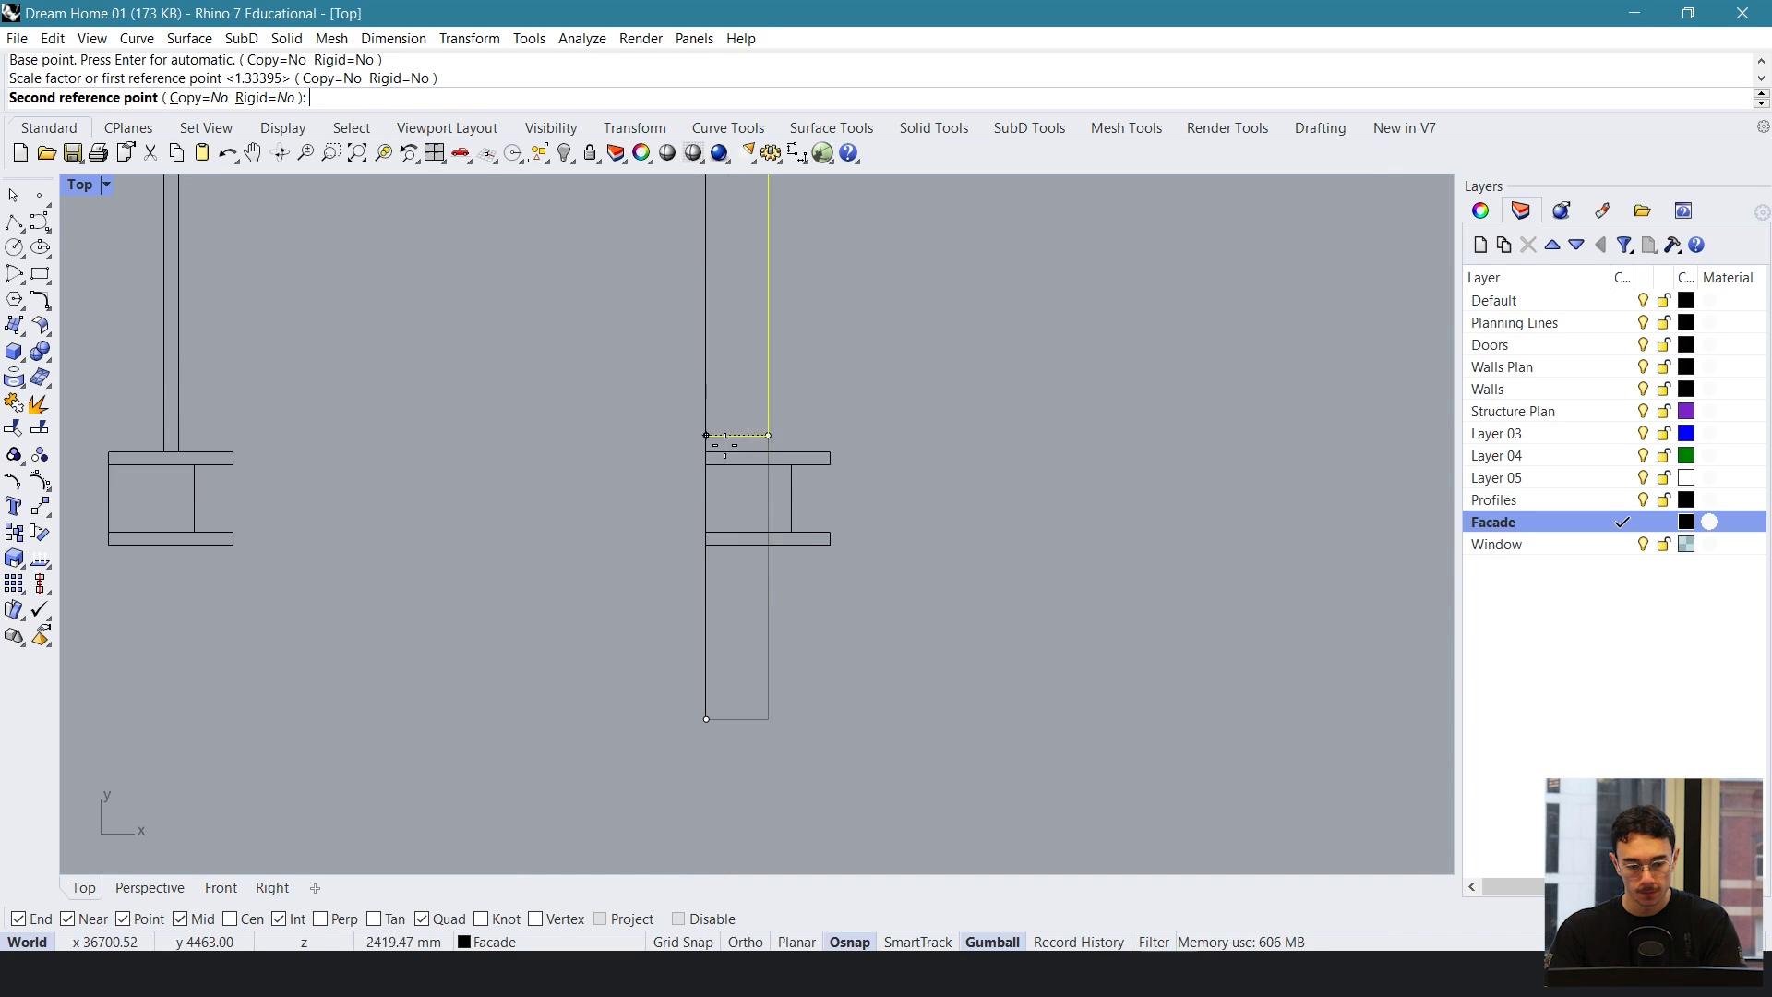
click(705, 451)
- Scale the long rectangle to half its width, keeping its left edge fixed
key(Return)
click(706, 451)
click(768, 451)
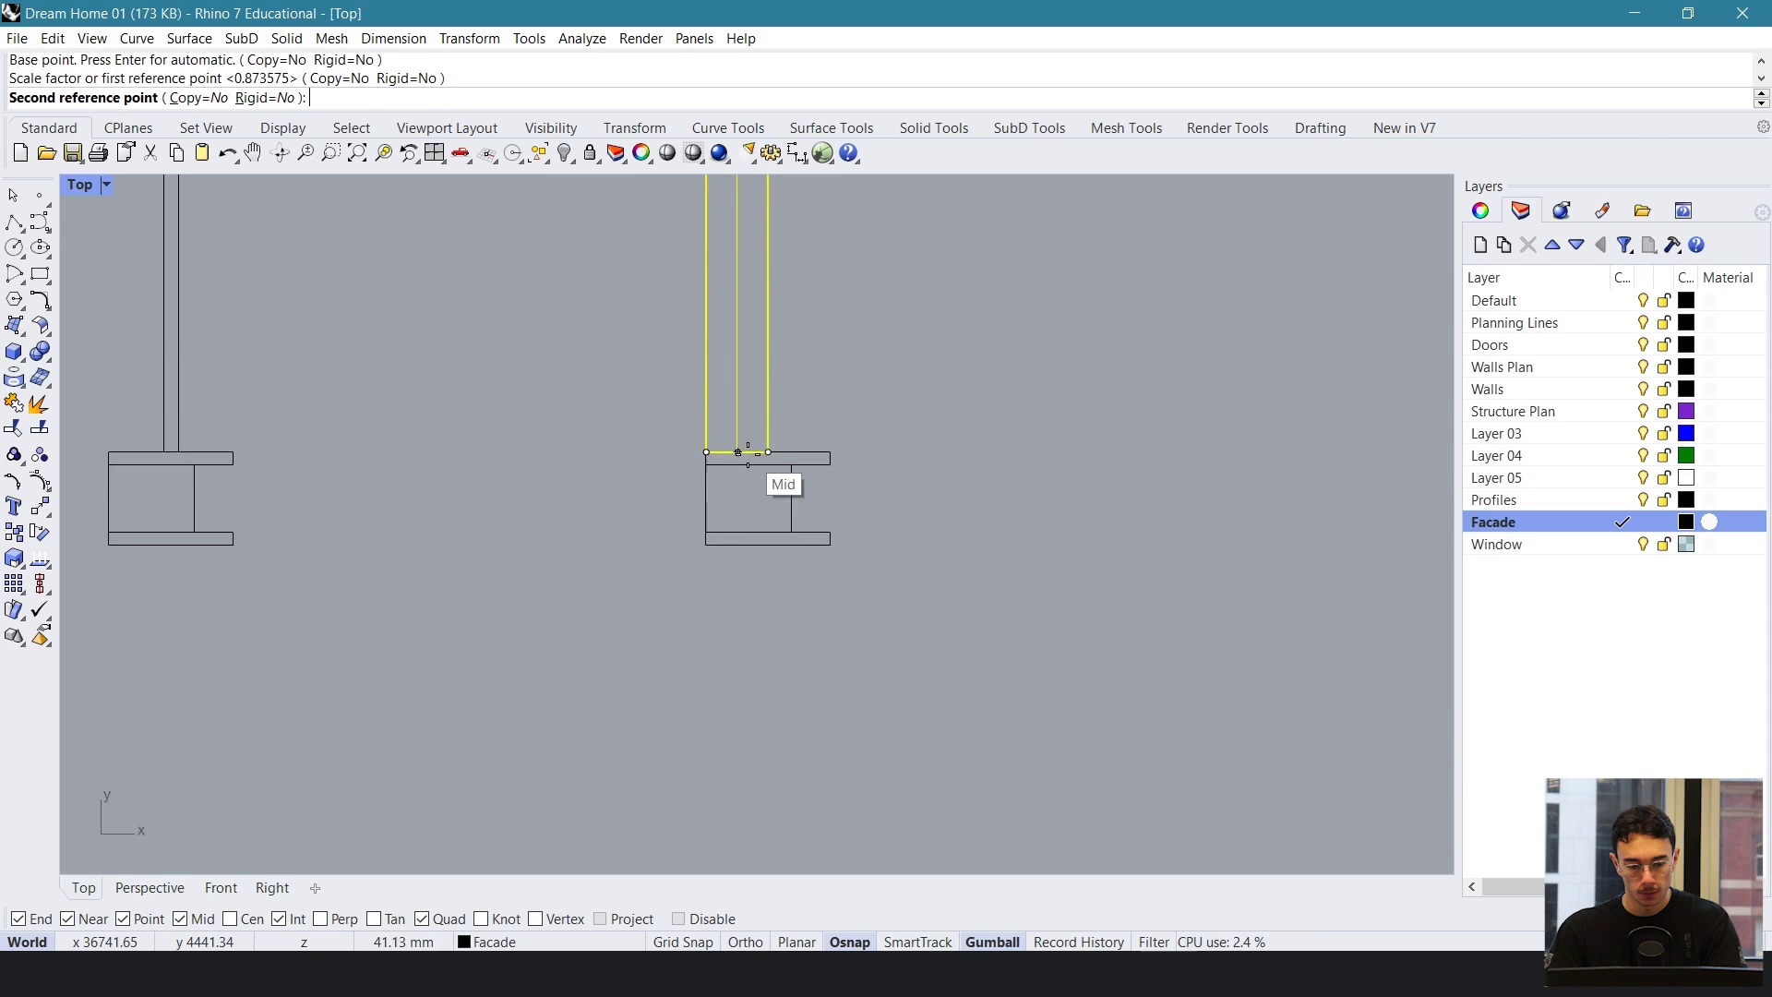
click(737, 452)
click(794, 612)
scroll(794, 612, down, 10)
right_drag(794, 600, 803, 759)
right_drag(821, 312, 803, 664)
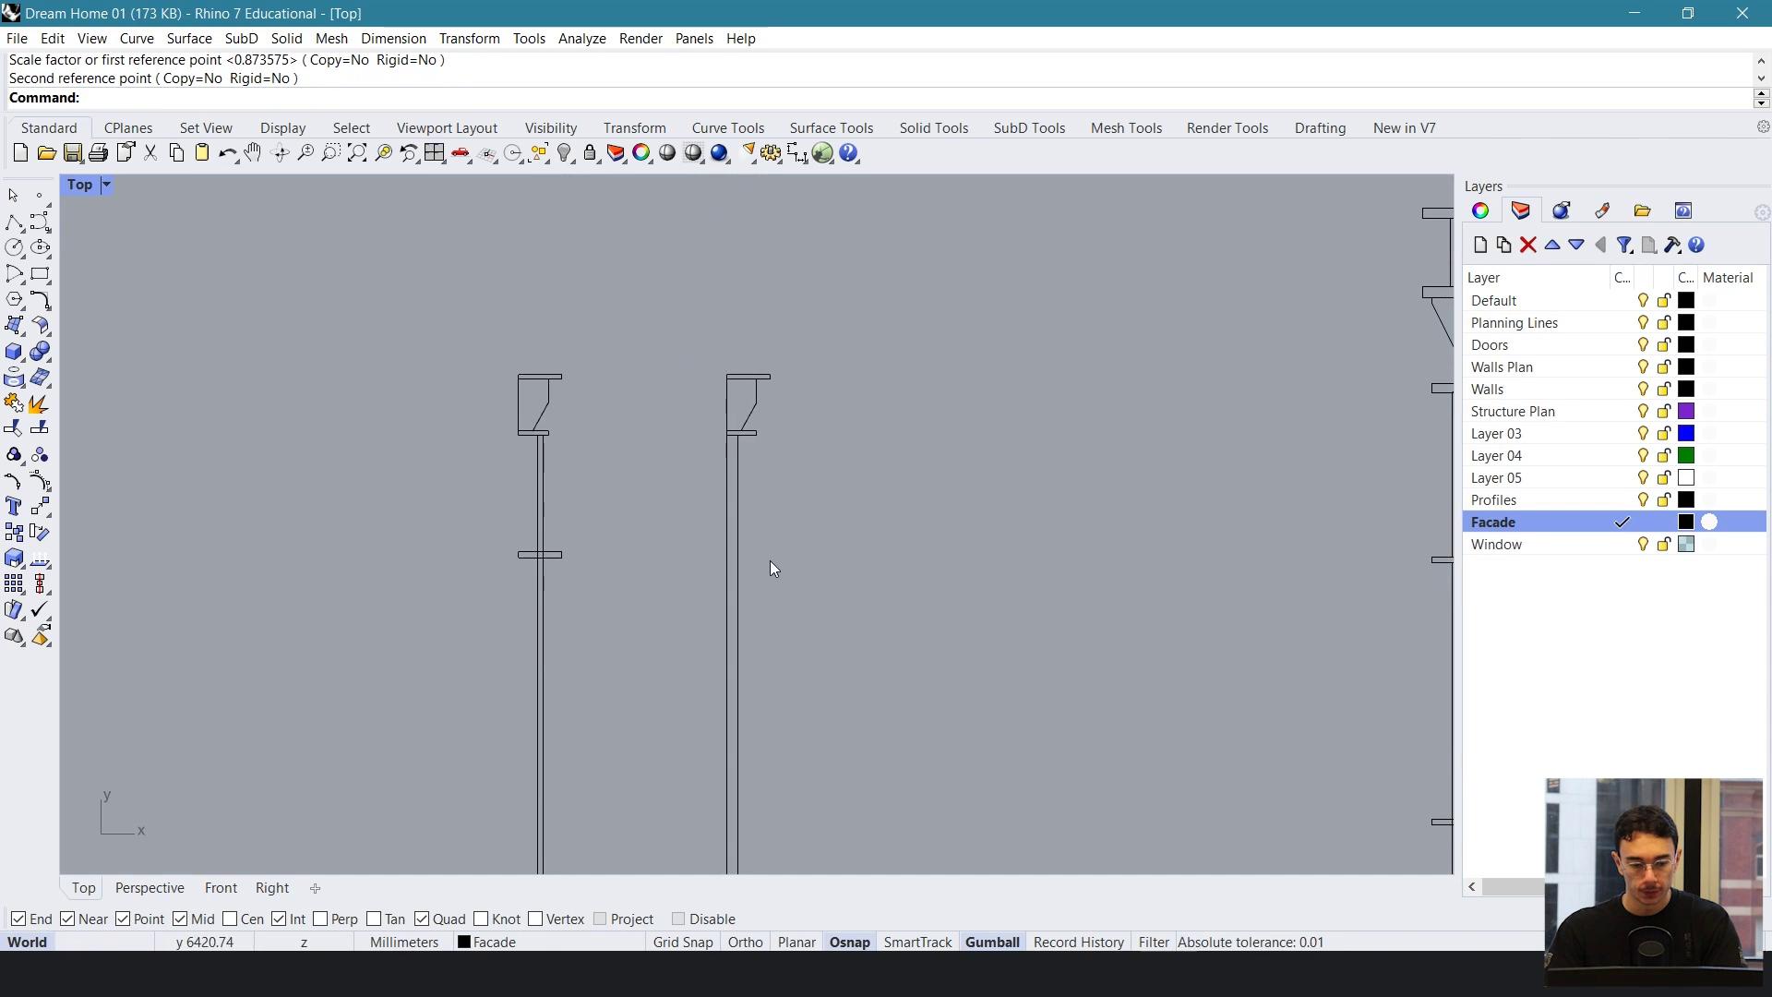
- Measure the long rectangle's width just below the top end piece
right_drag(772, 556, 766, 463)
text(dis)
key(Return)
scroll(750, 444, up, 3)
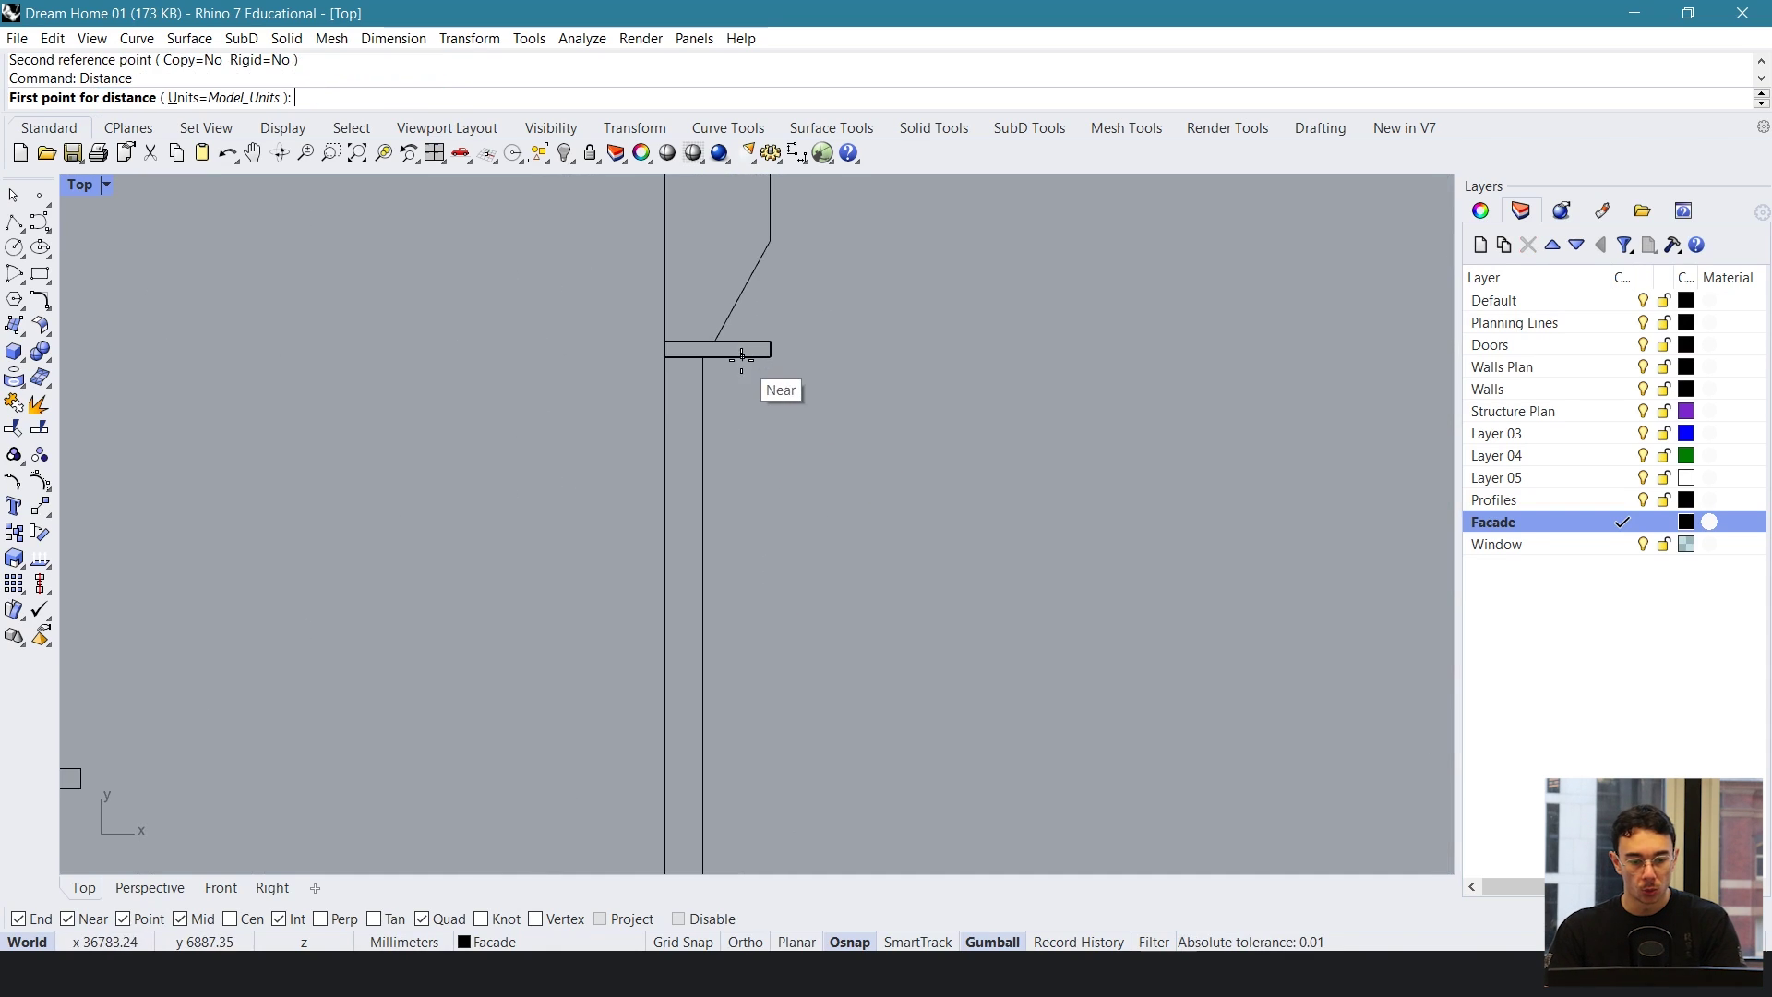
click(704, 366)
click(669, 366)
scroll(701, 489, down, 3)
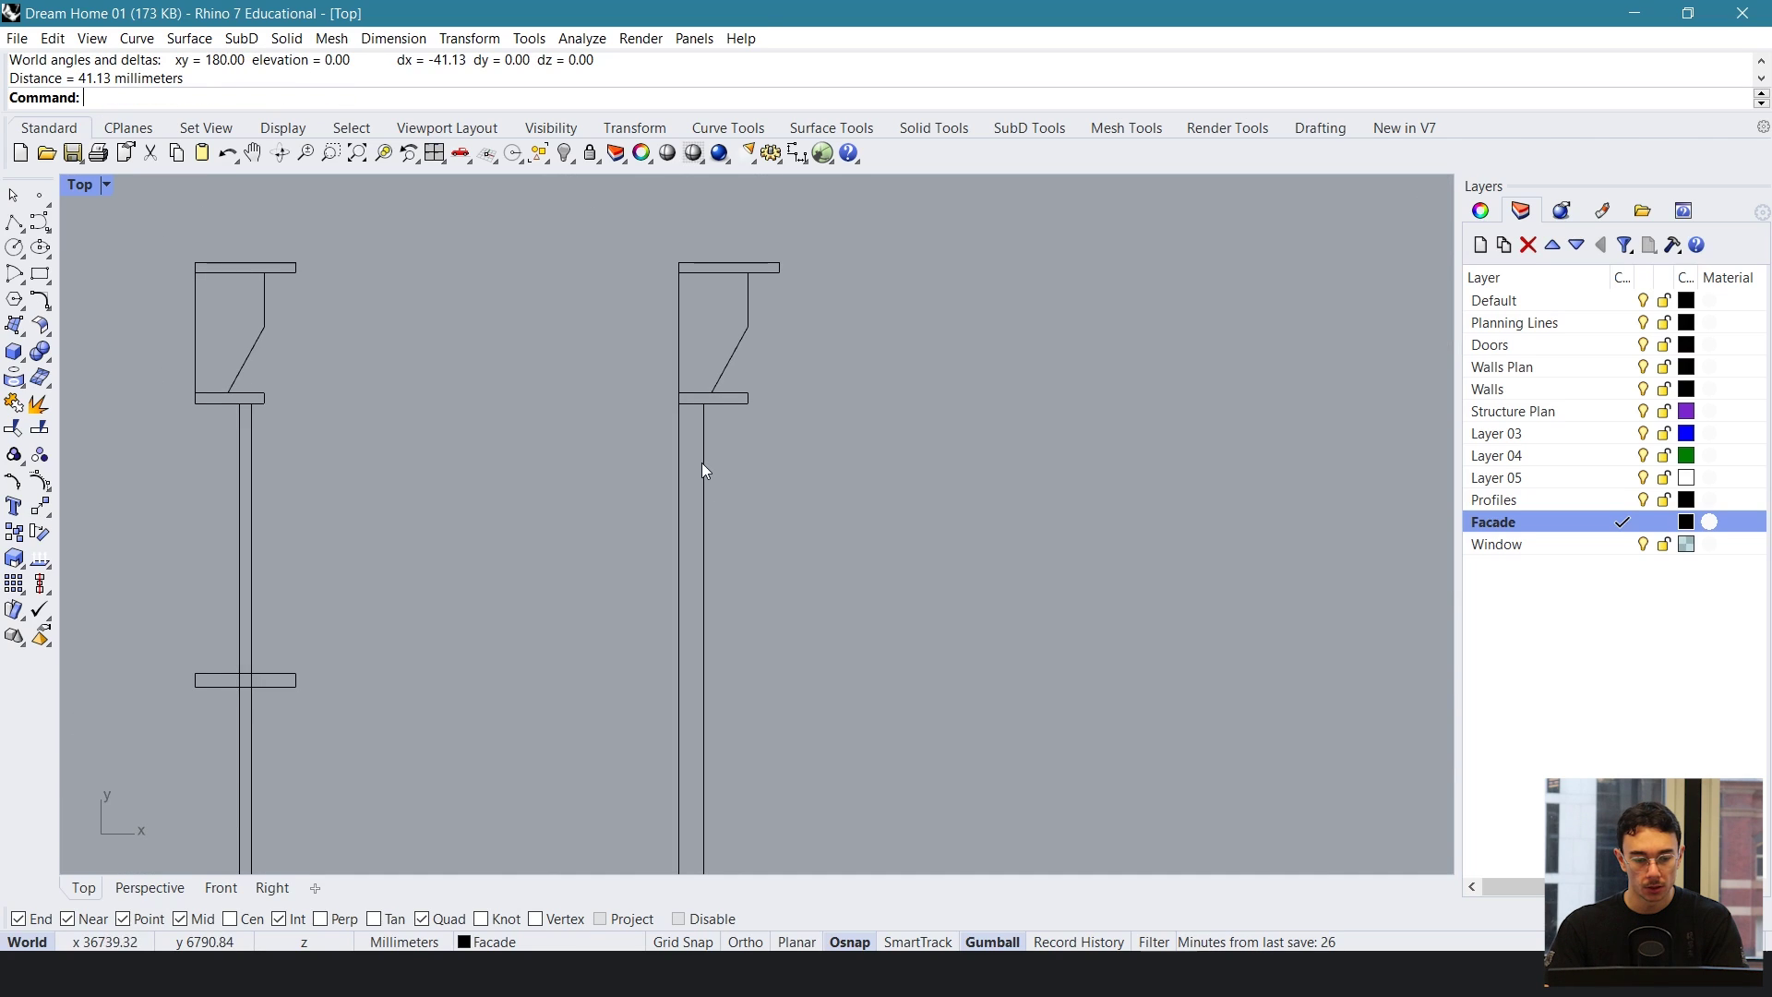
- Widen the long rectangle with Scale1D until its right edge meets the end of the top piece's lower plate, about 113 mm
click(703, 466)
text(scale1d)
key(Return)
click(679, 403)
click(704, 404)
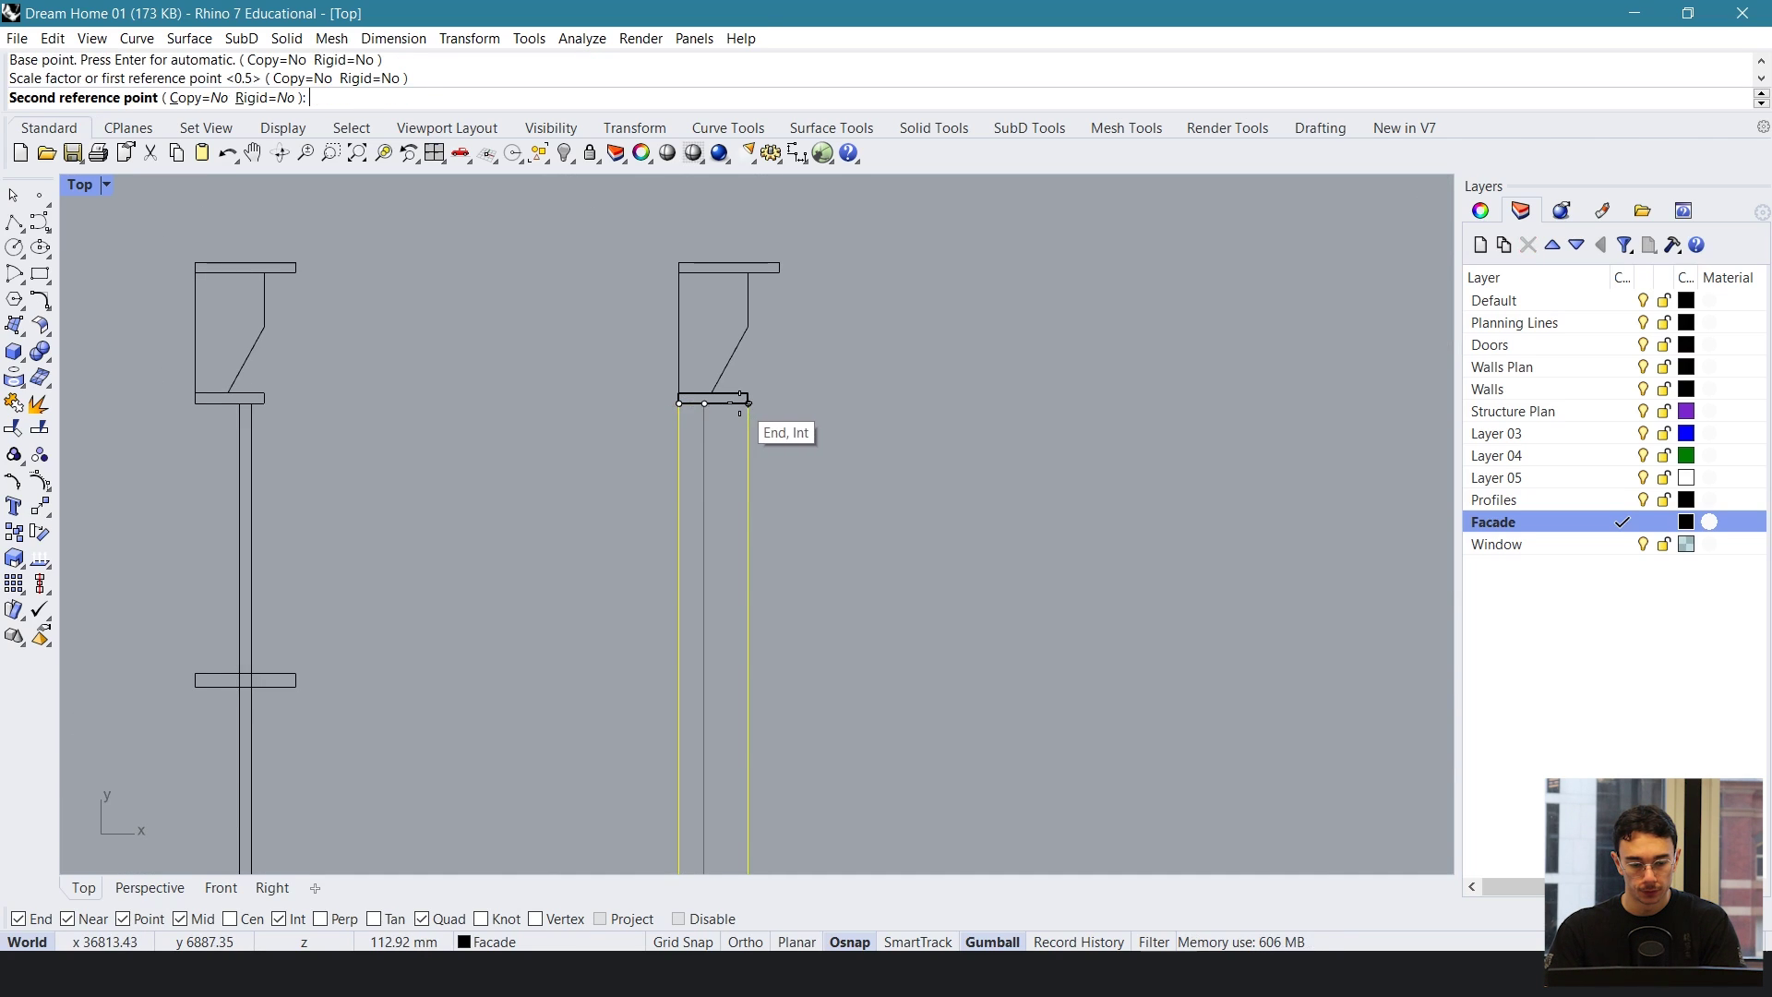
click(745, 402)
scroll(911, 485, down, 2)
scroll(817, 489, up, 2)
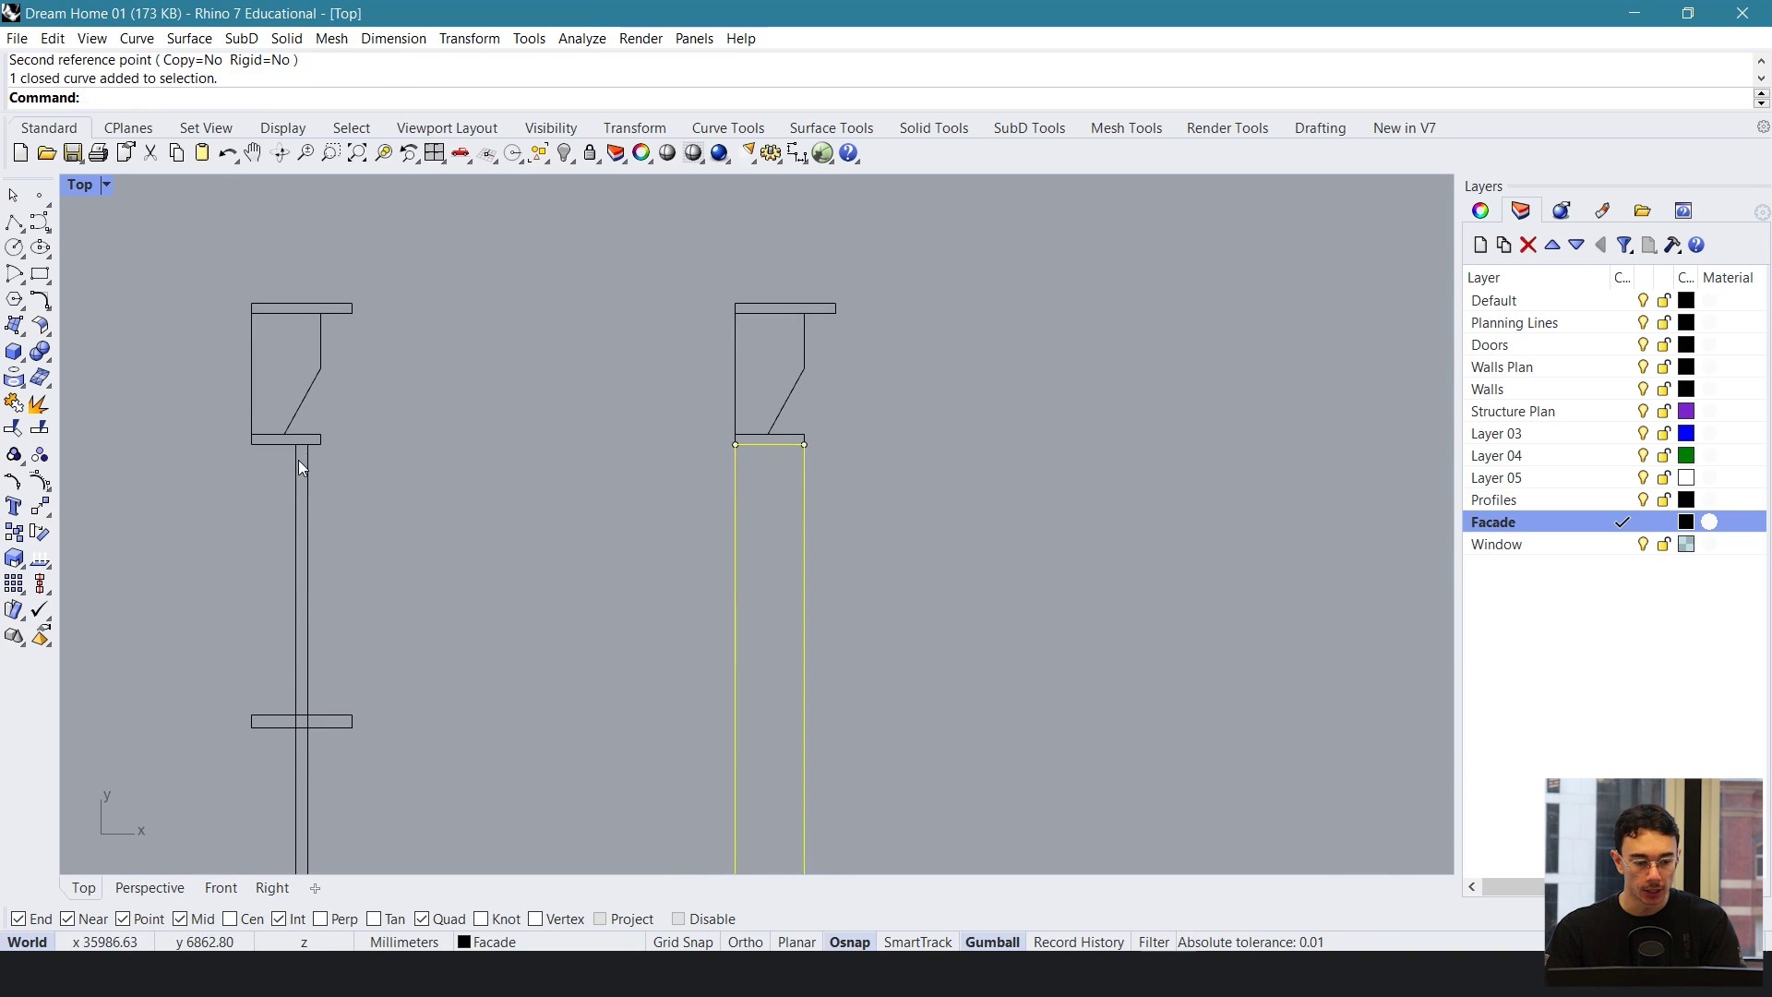
scroll(586, 530, down, 2)
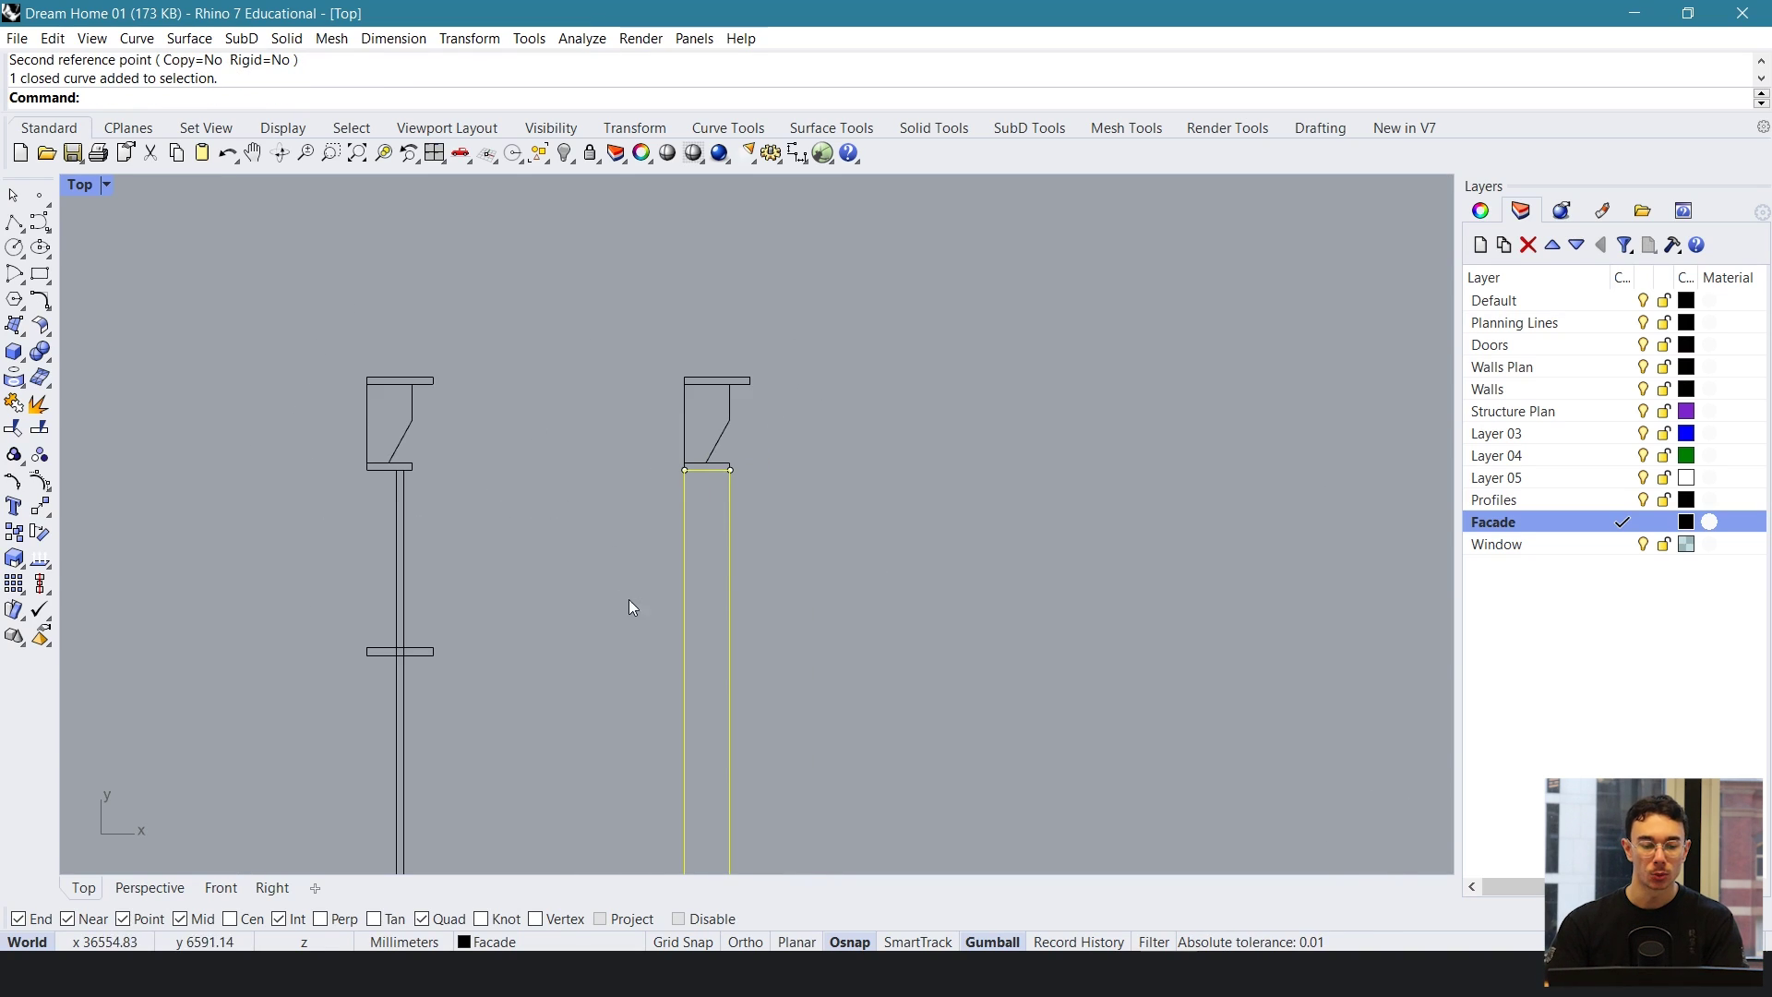
scroll(669, 560, down, 2)
right_drag(693, 513, 707, 377)
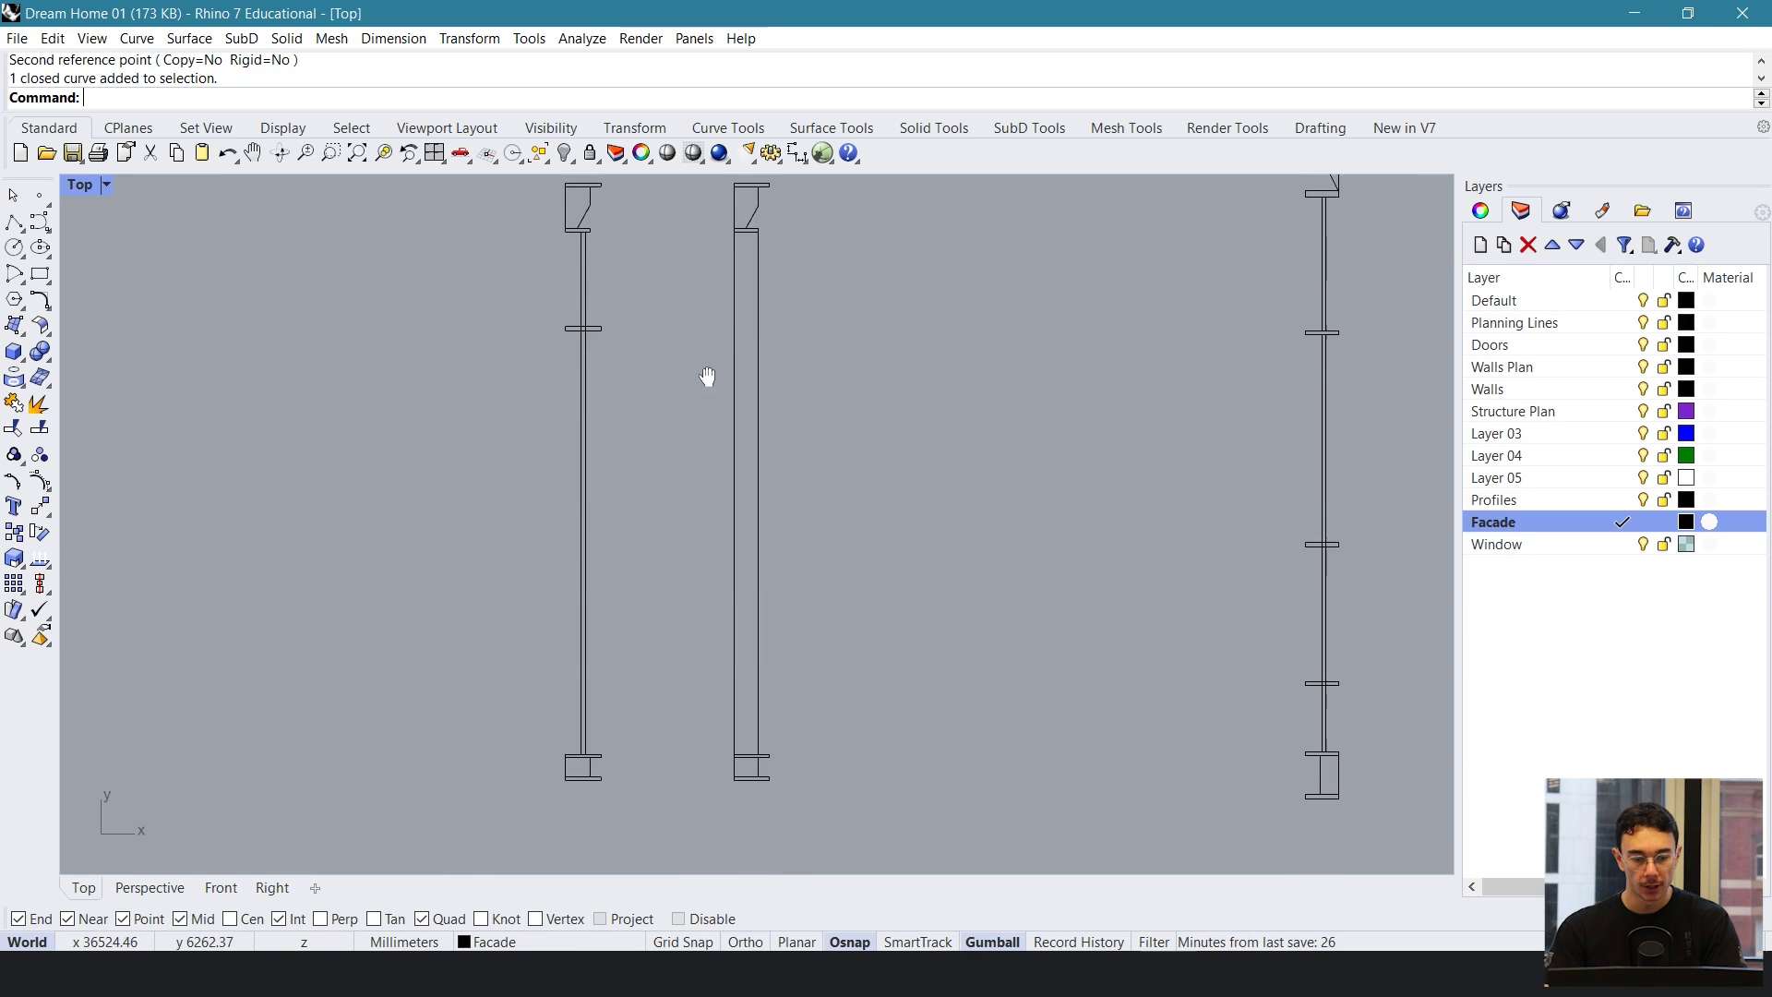
scroll(656, 325, up, 4)
text(dist)
key(Return)
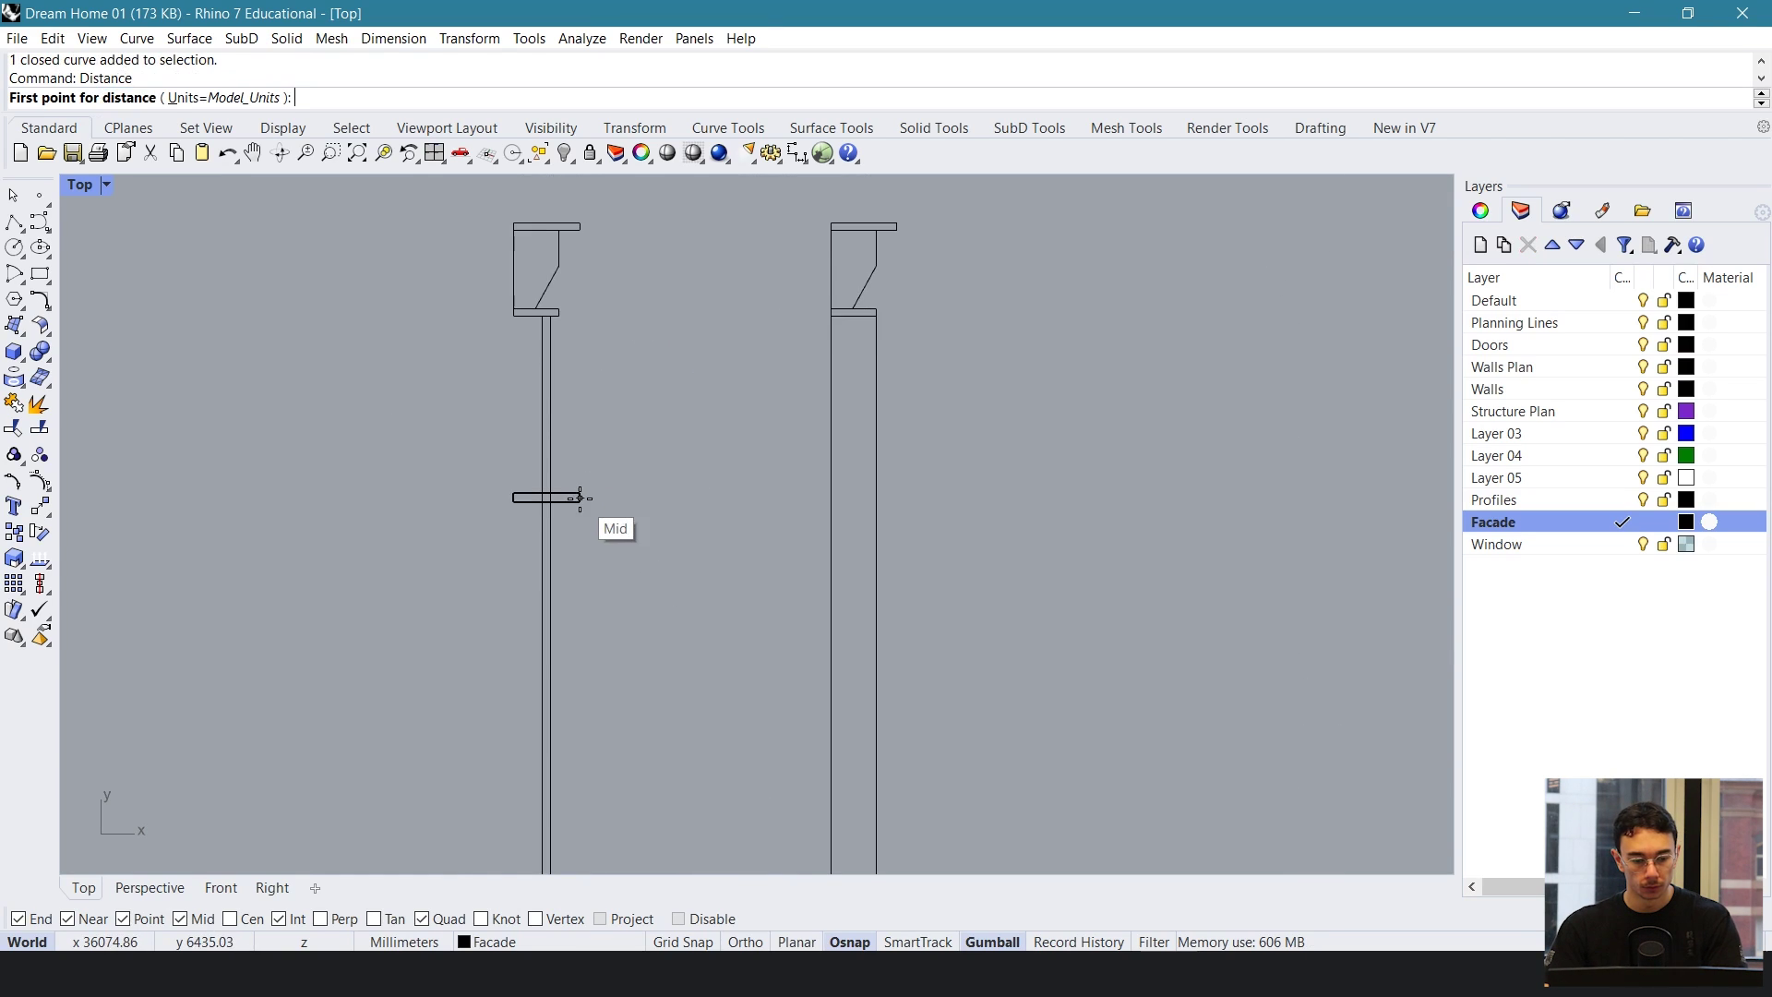
click(581, 493)
key(Escape)
- Copy the neighbouring profile's crossing plate at the same height onto the new profile, aligned with its uppermost plate's right end
click(573, 497)
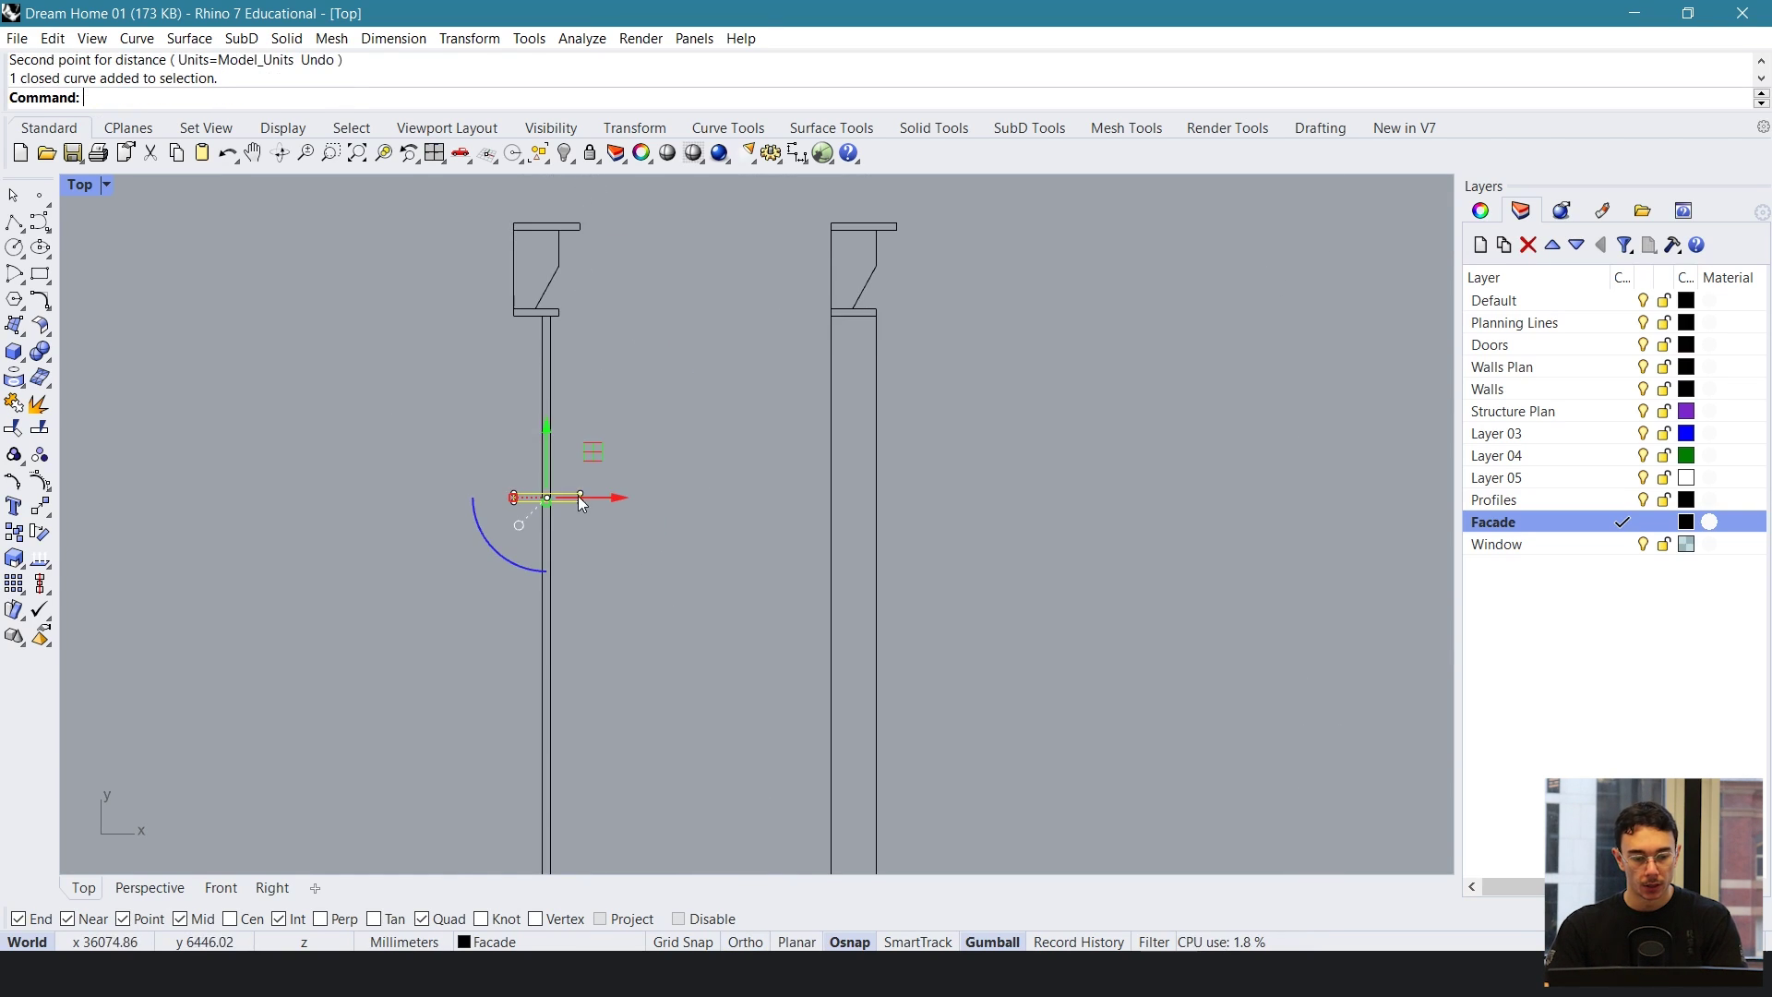
drag(628, 498, 713, 491)
text(Move)
key(Return)
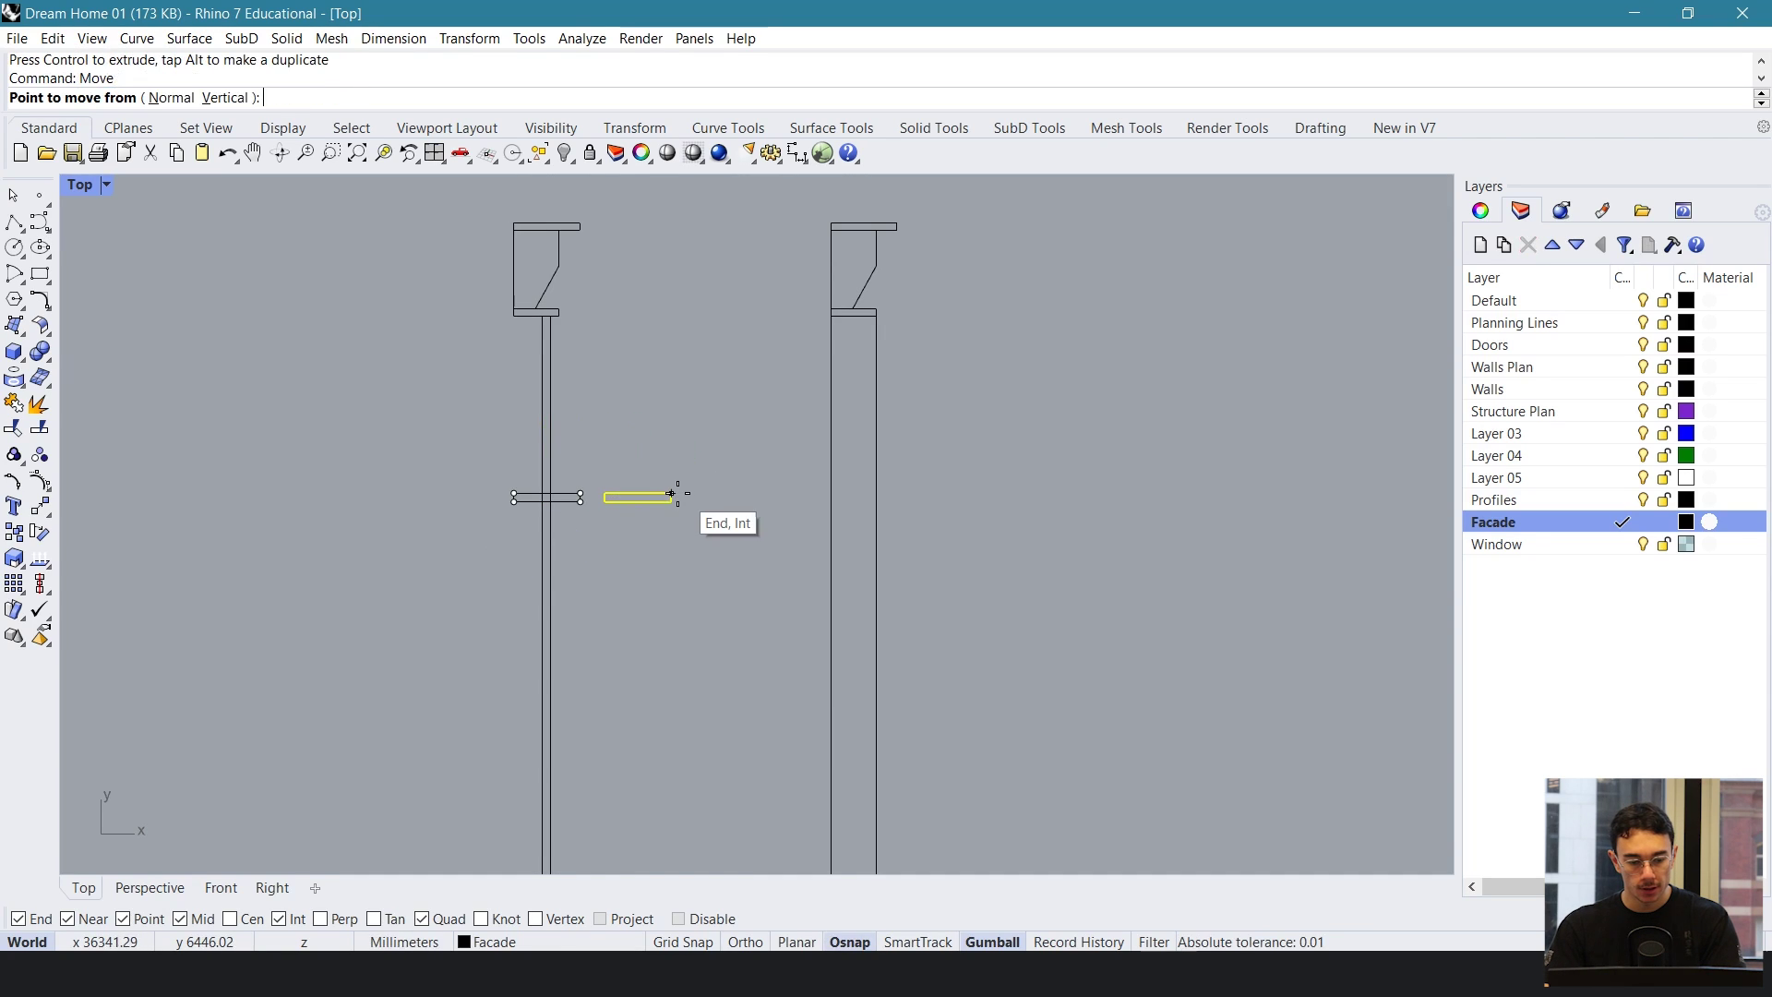
click(672, 493)
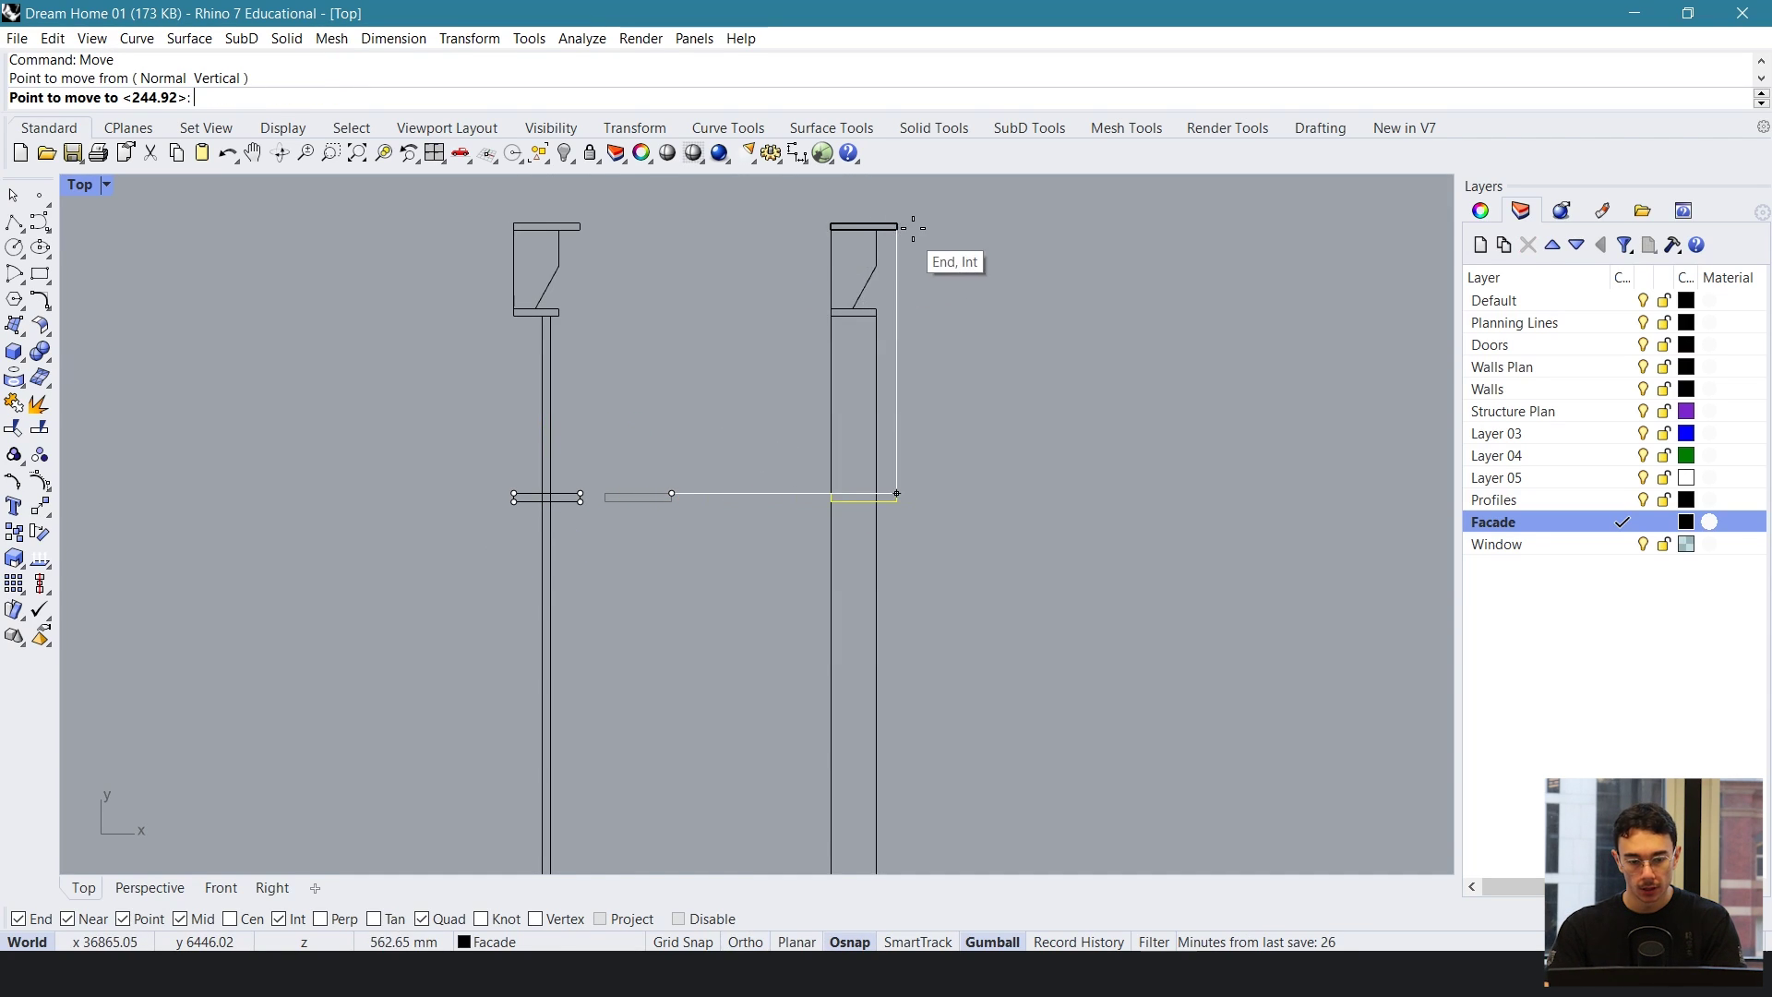
click(897, 496)
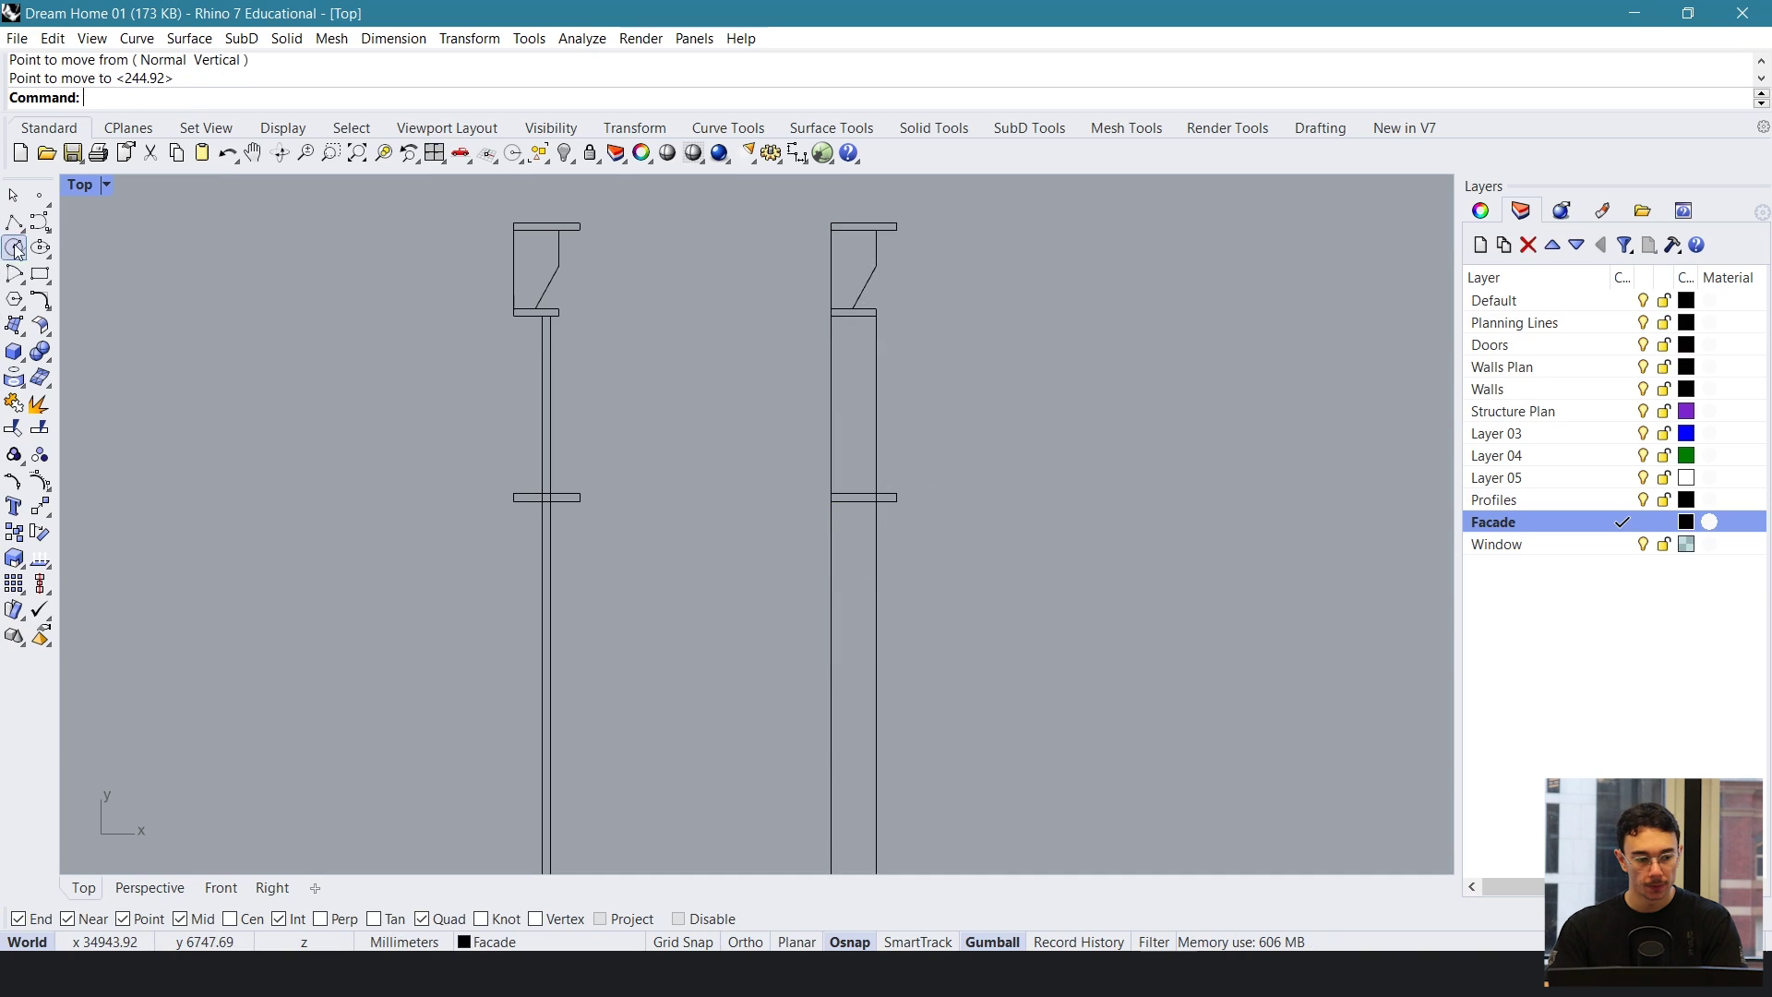
- Try a 20 mm square outside the web's upper right corner, and undo it
click(38, 297)
scroll(843, 348, up, 5)
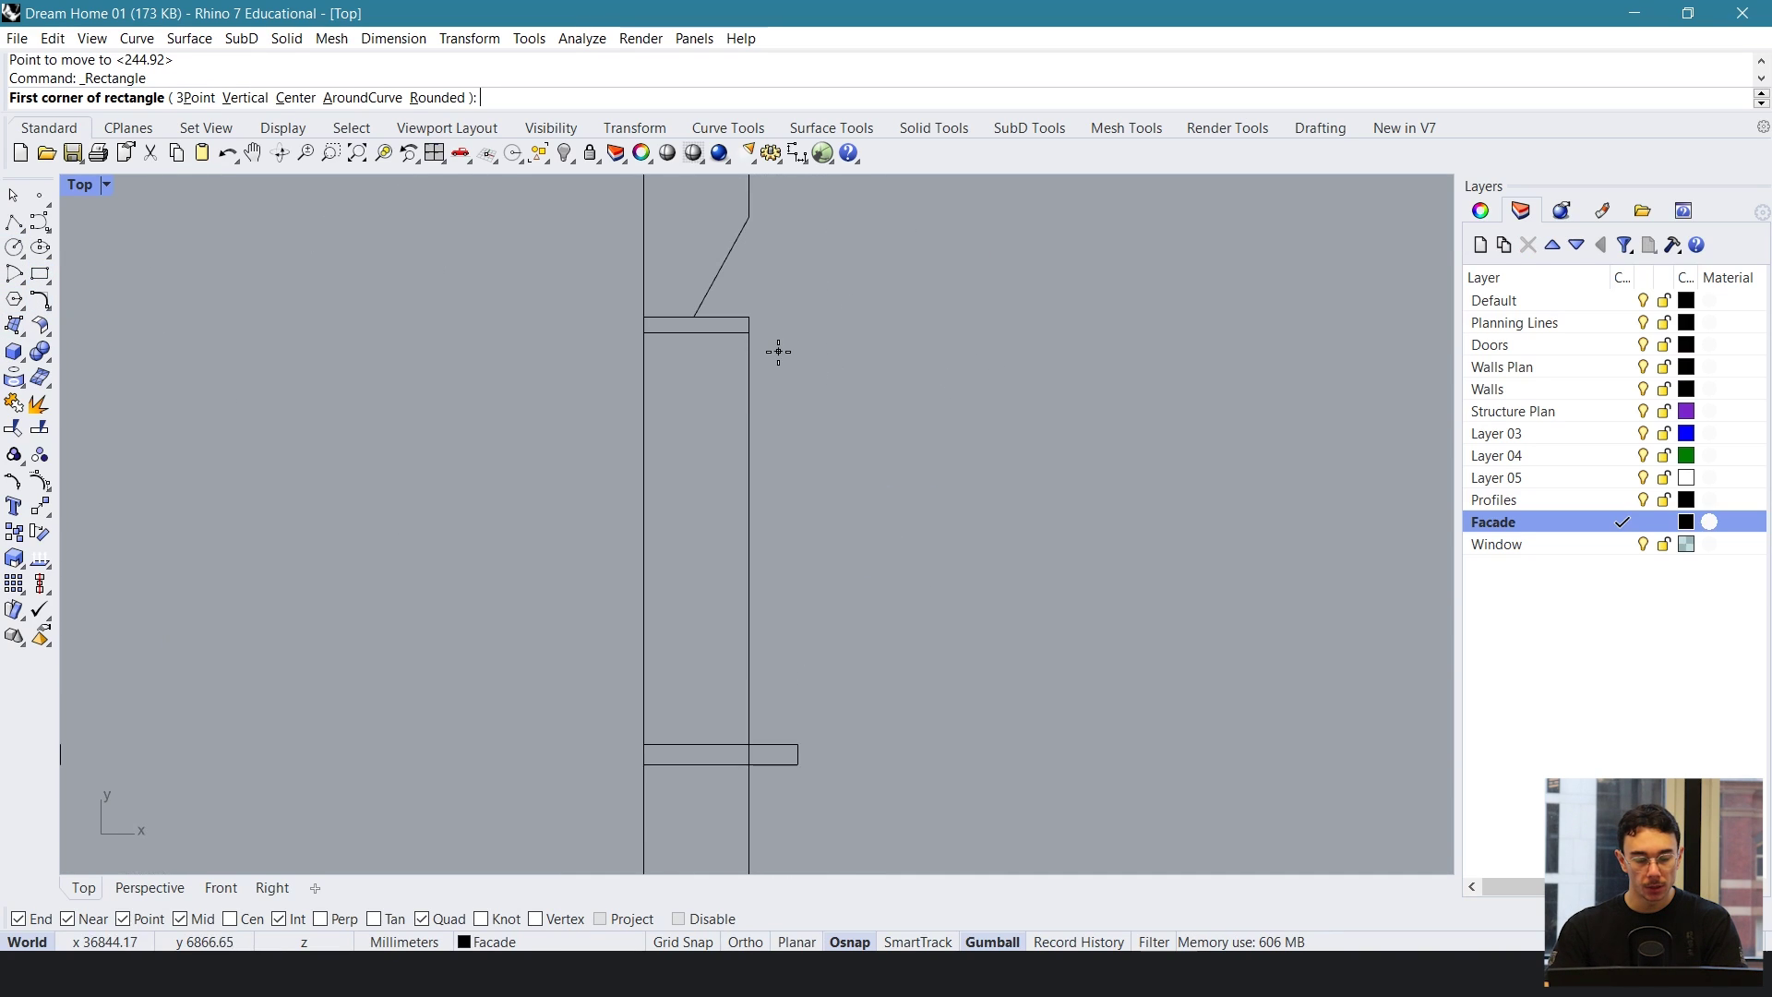
scroll(749, 320, up, 3)
click(704, 268)
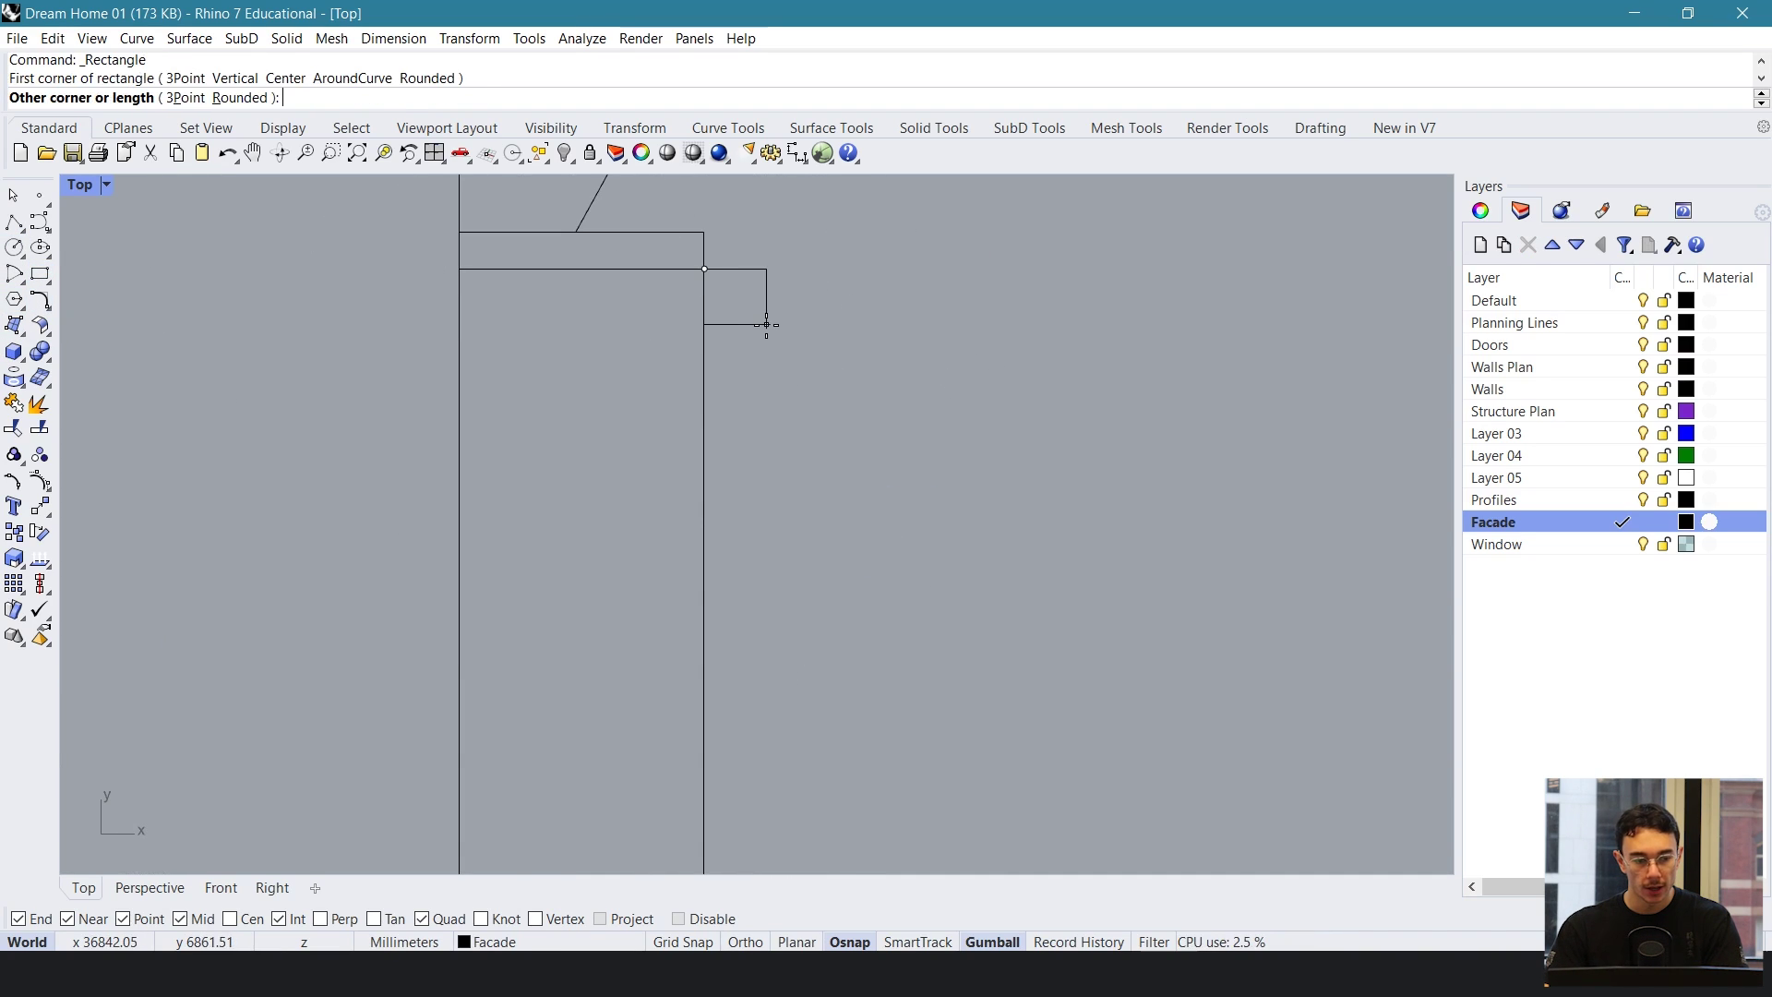
right_drag(753, 298, 770, 407)
scroll(780, 420, up, 2)
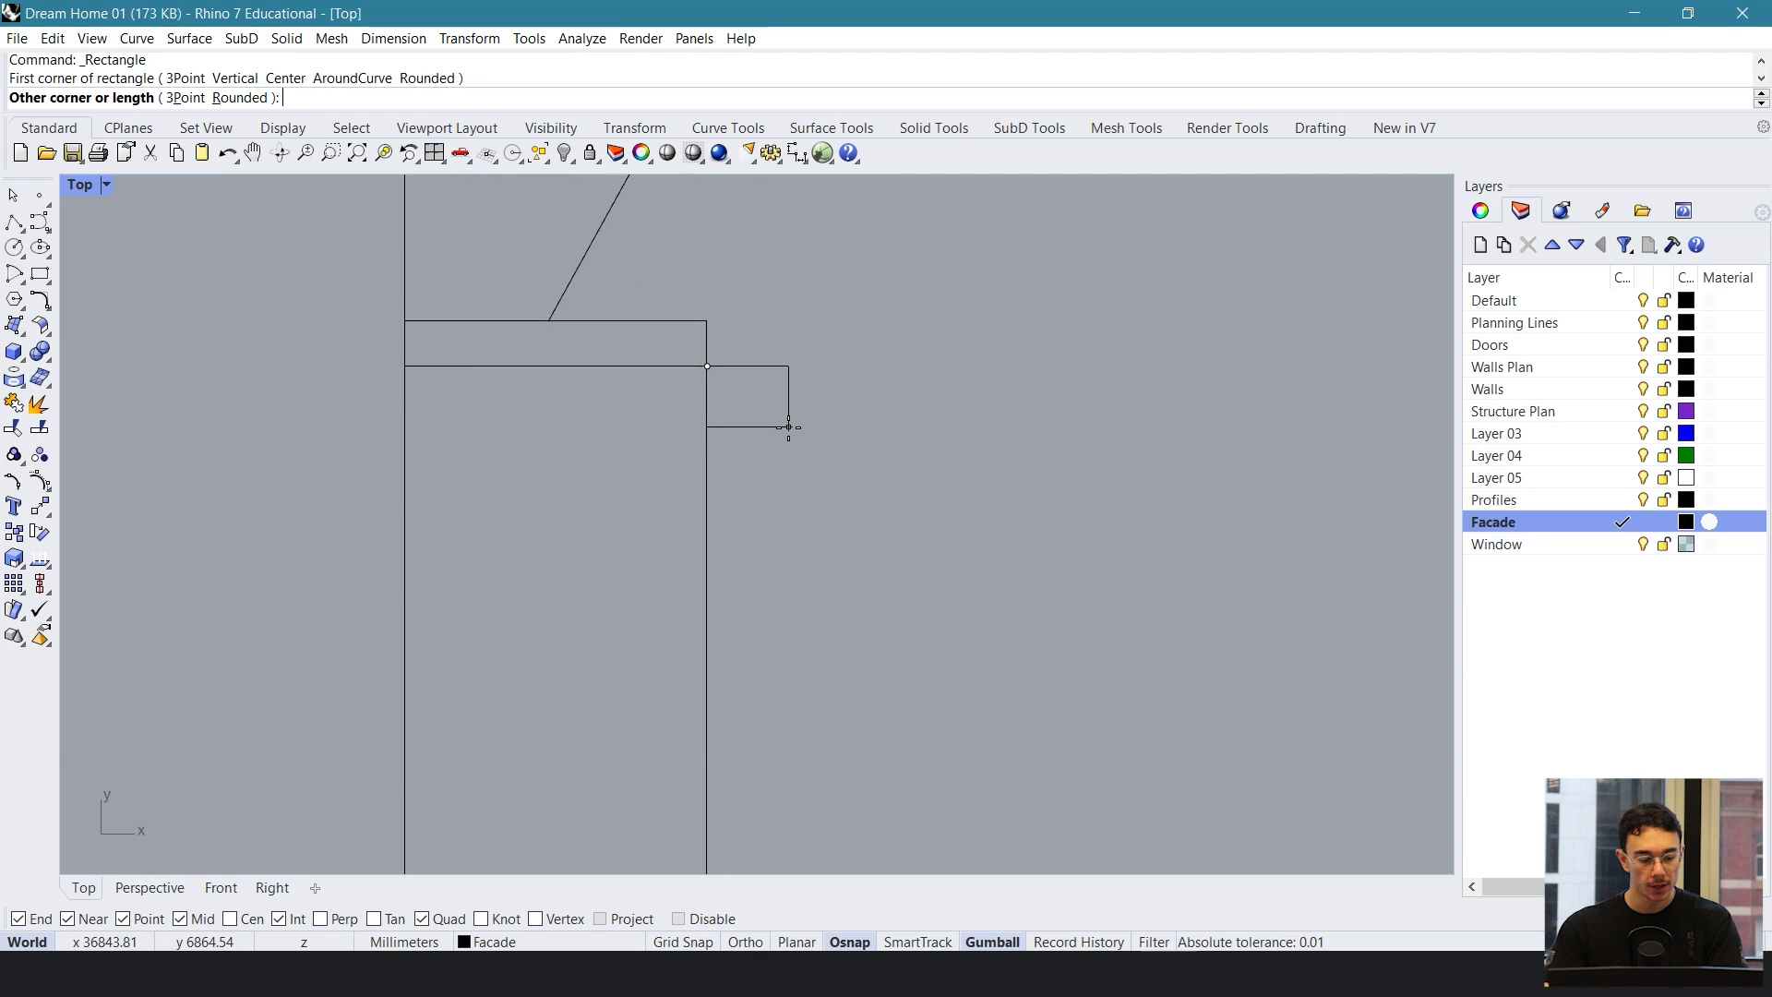
key(Return)
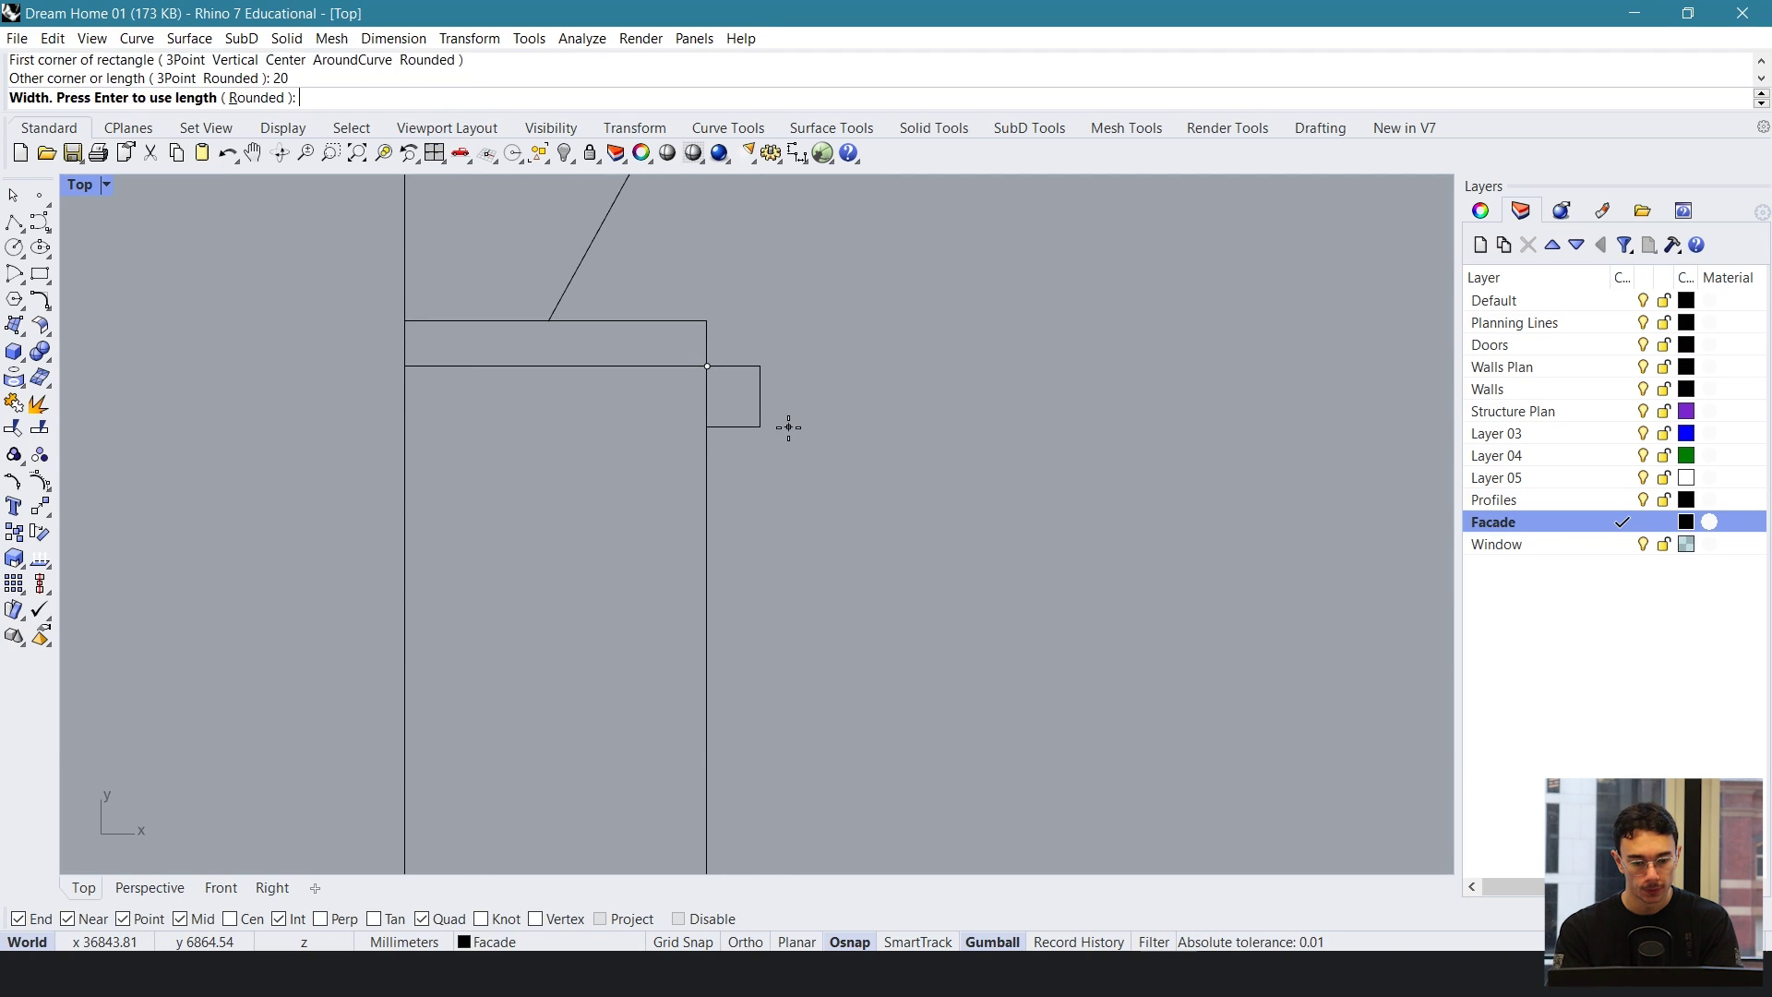
key(Return)
key(ctrl+z)
- Draw a 10 mm square against the right edge of the top piece's lower plate, starting at the plate's lower right corner
key(Return)
click(709, 365)
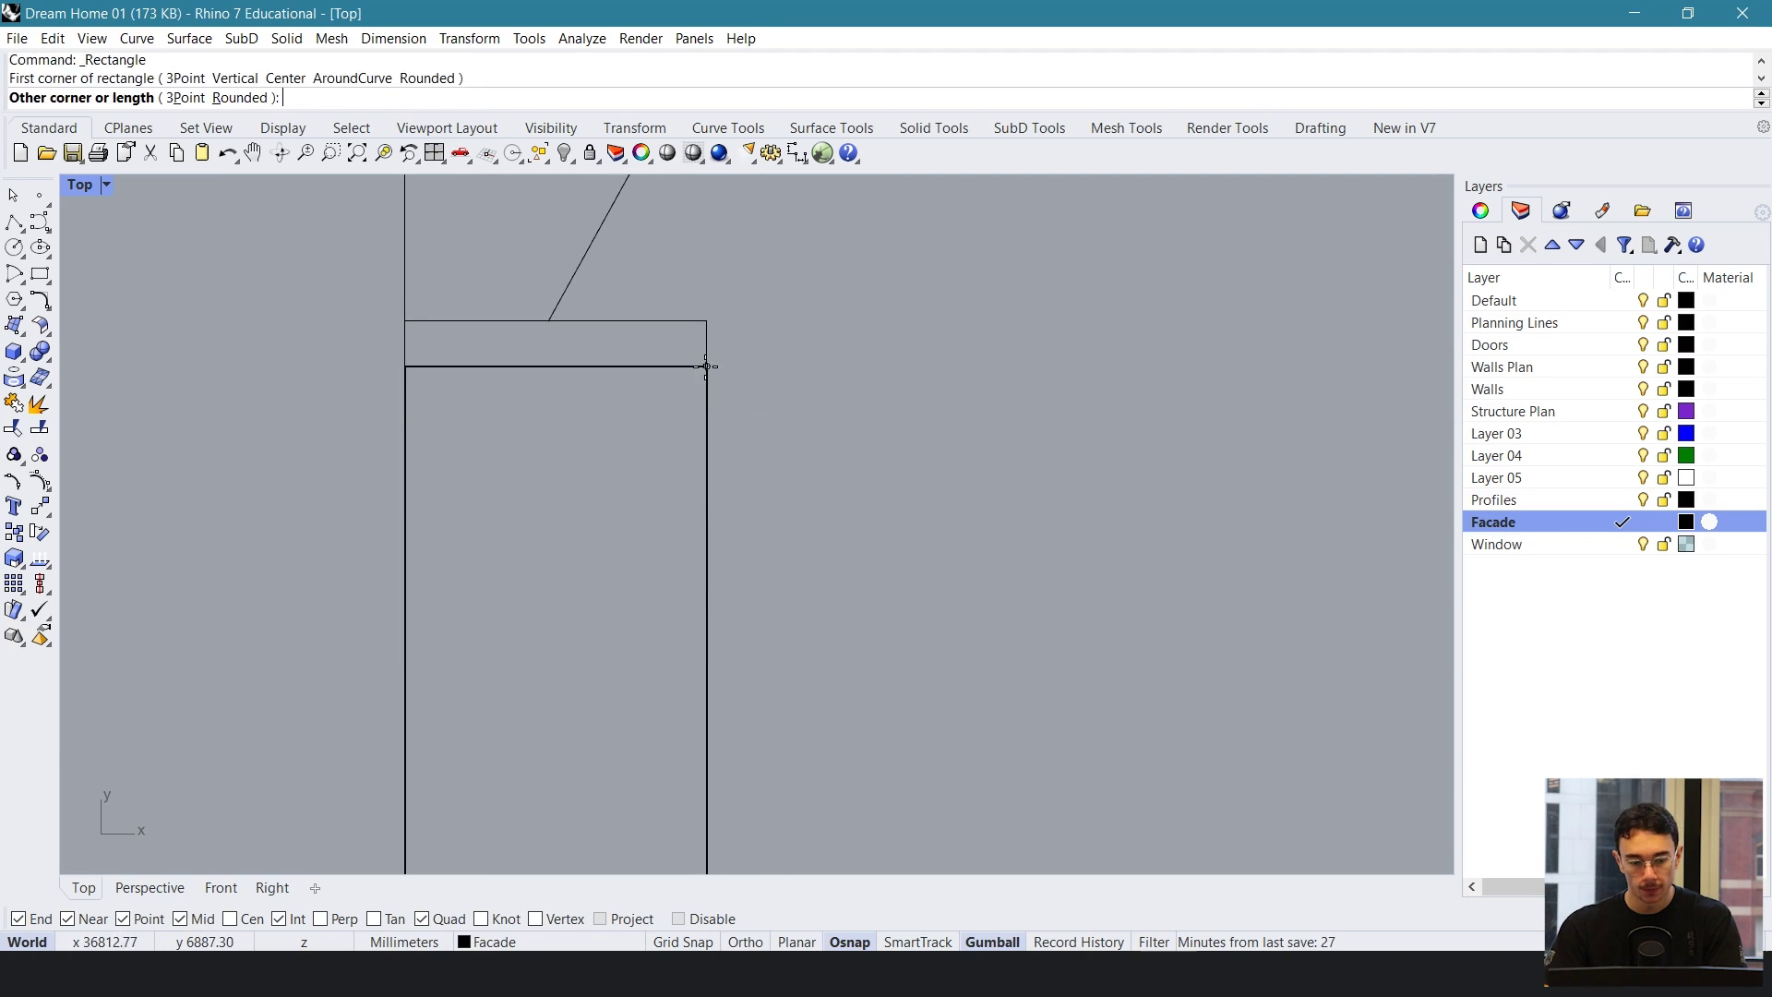
key(Return)
key(Return)
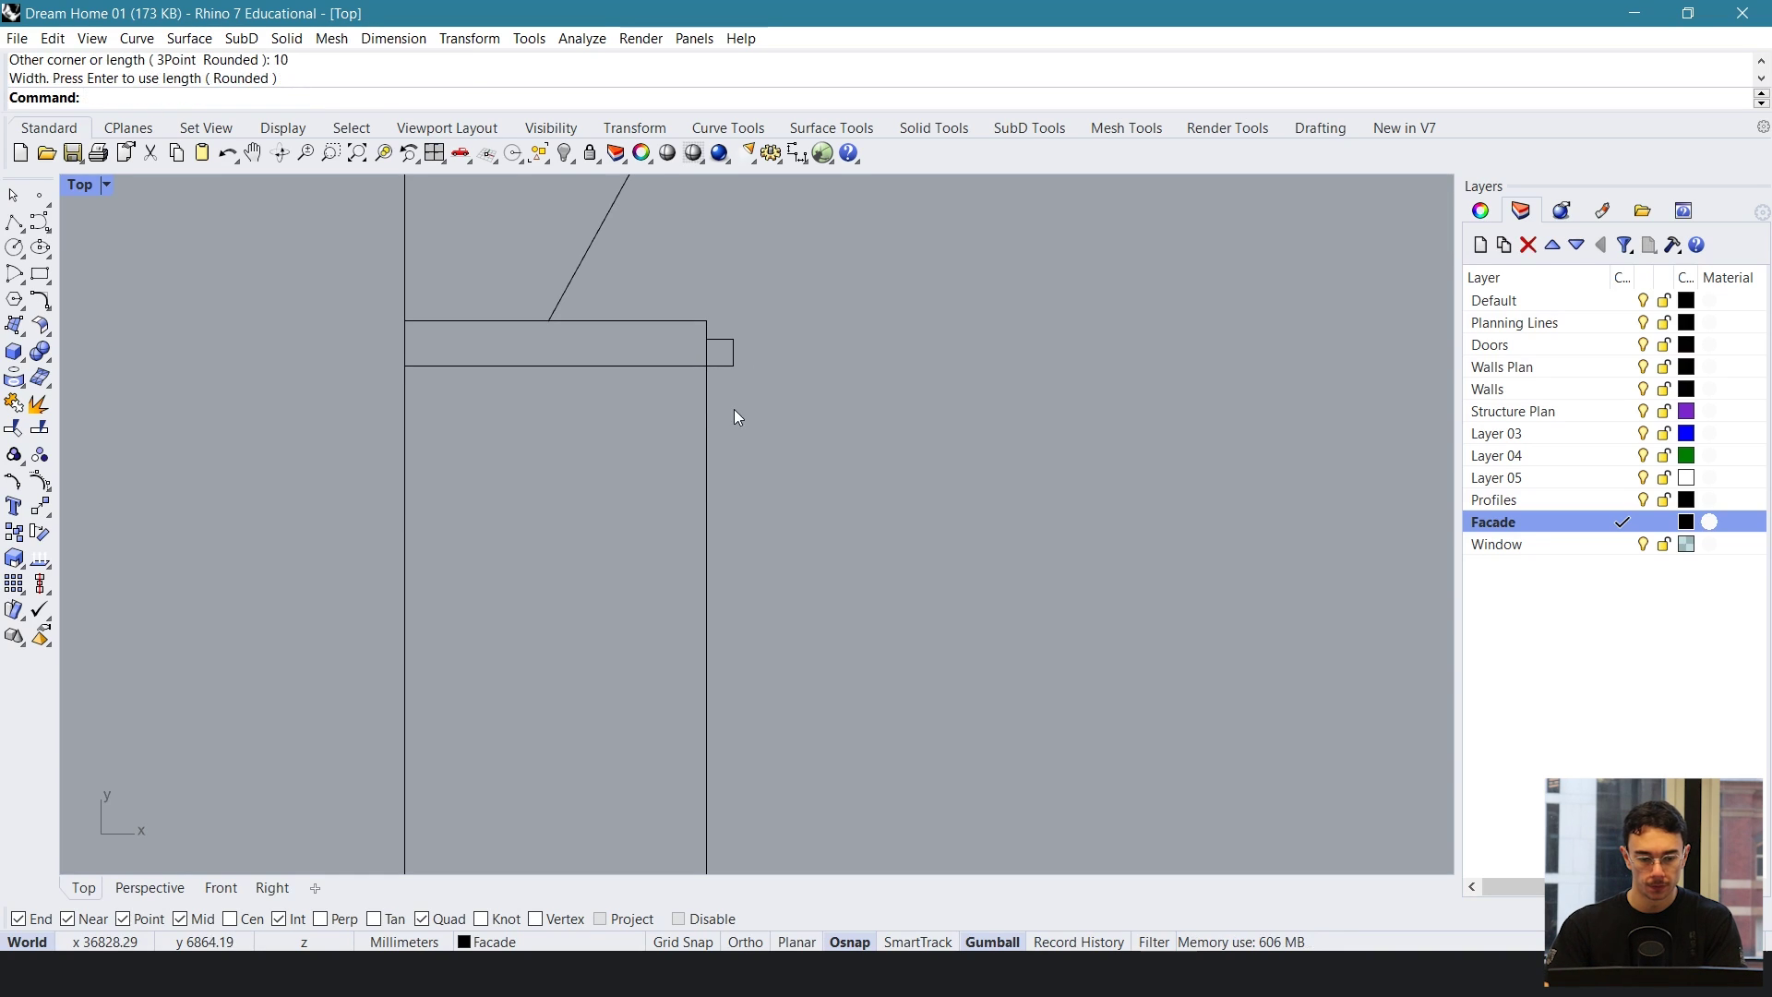
- Try to move the small square along the right edge of the top piece's lower plate
click(735, 341)
text(move)
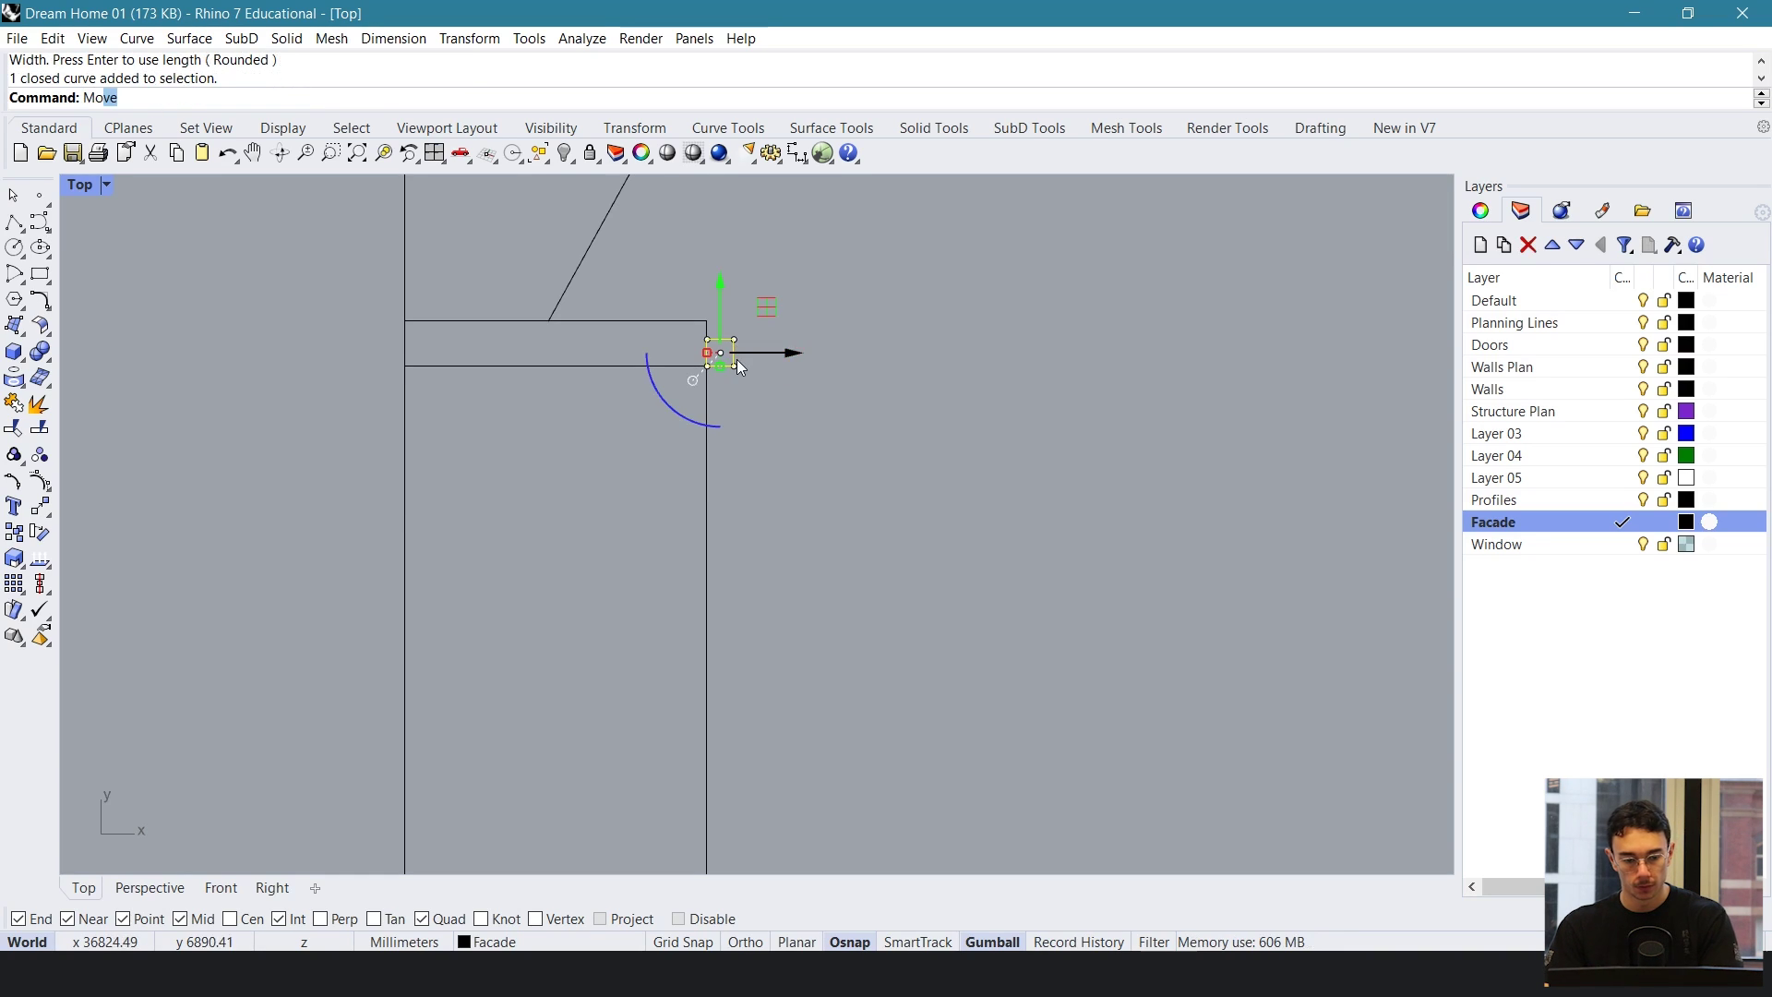
key(Return)
click(707, 343)
click(712, 351)
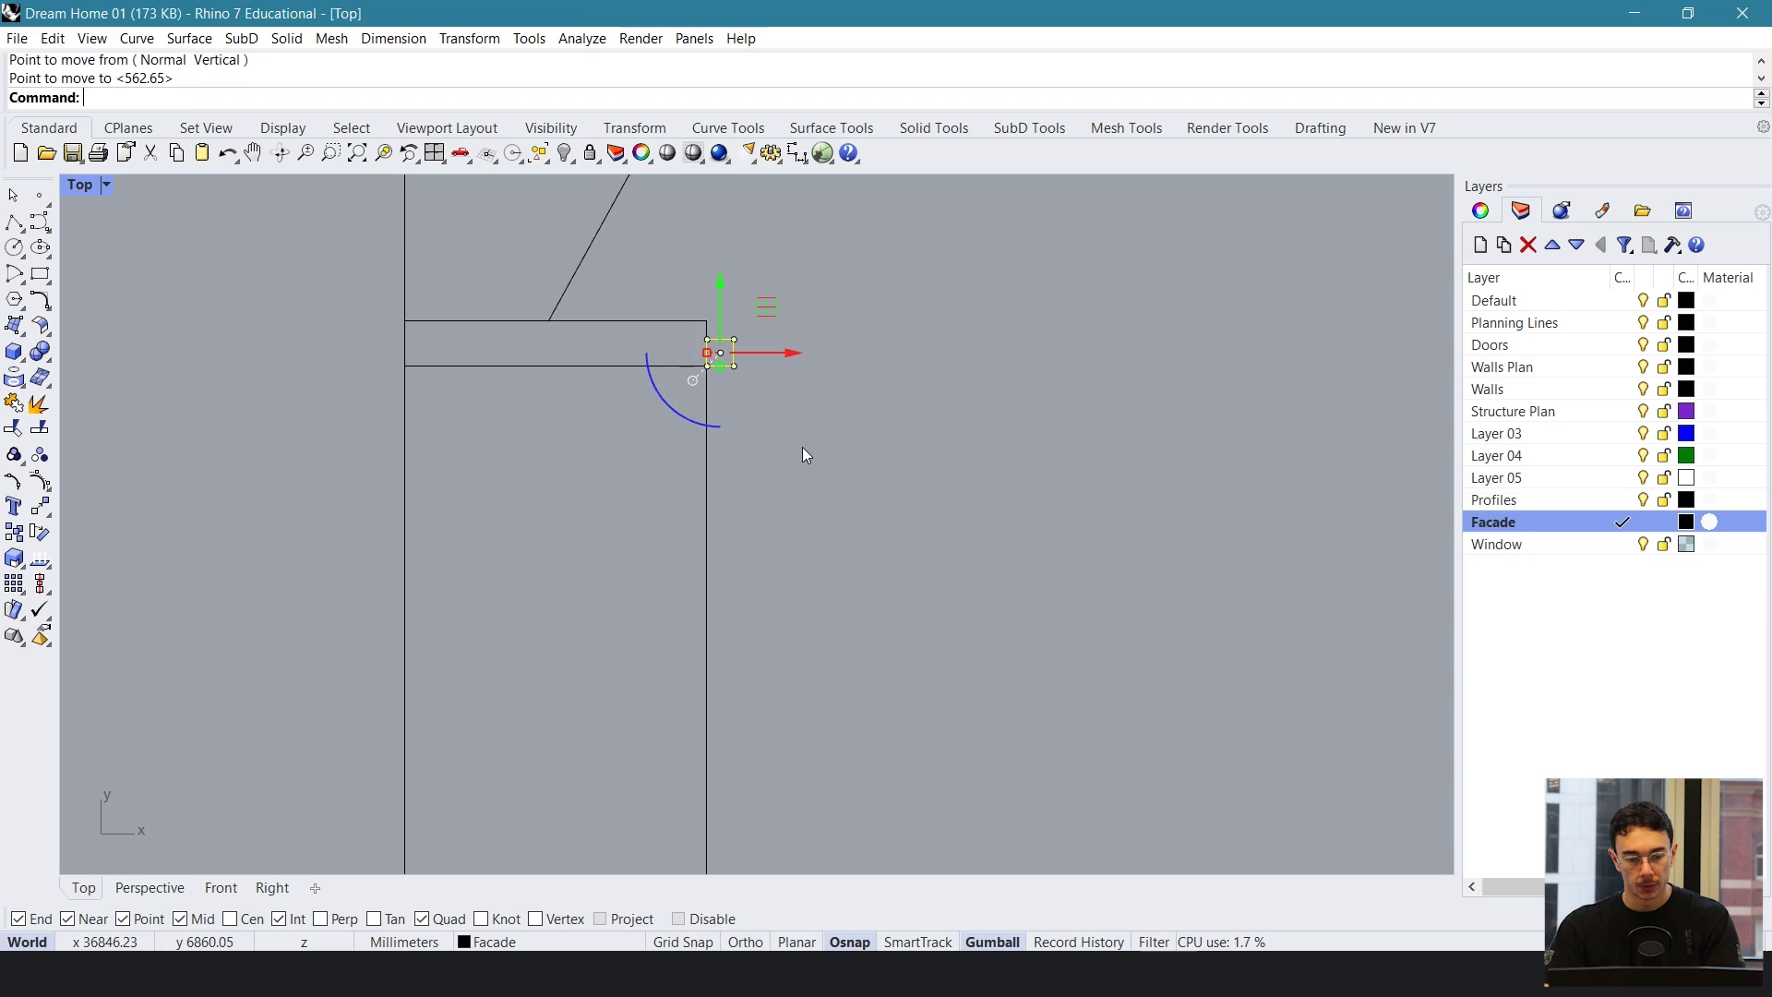
- Draw a vertical polyline from the small square's lower right corner down to the upper plate of the bottom end piece
click(14, 223)
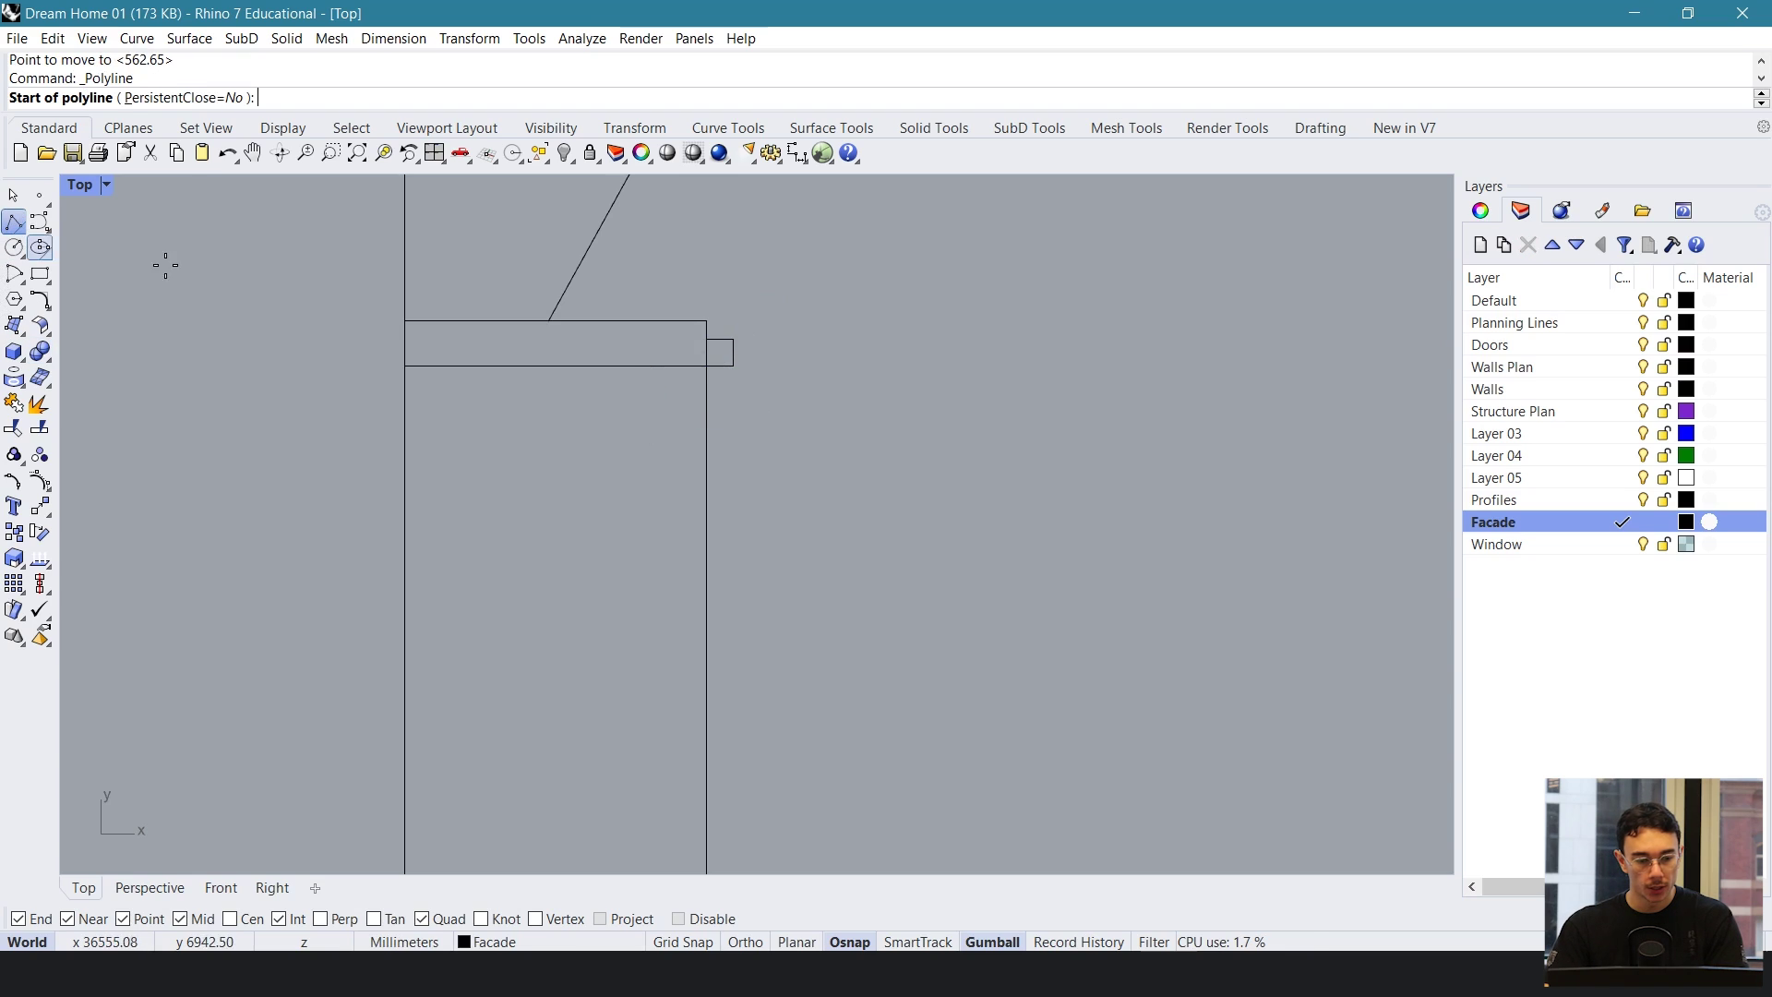
click(735, 366)
scroll(850, 447, down, 10)
right_drag(895, 531, 843, 366)
right_drag(849, 694, 822, 228)
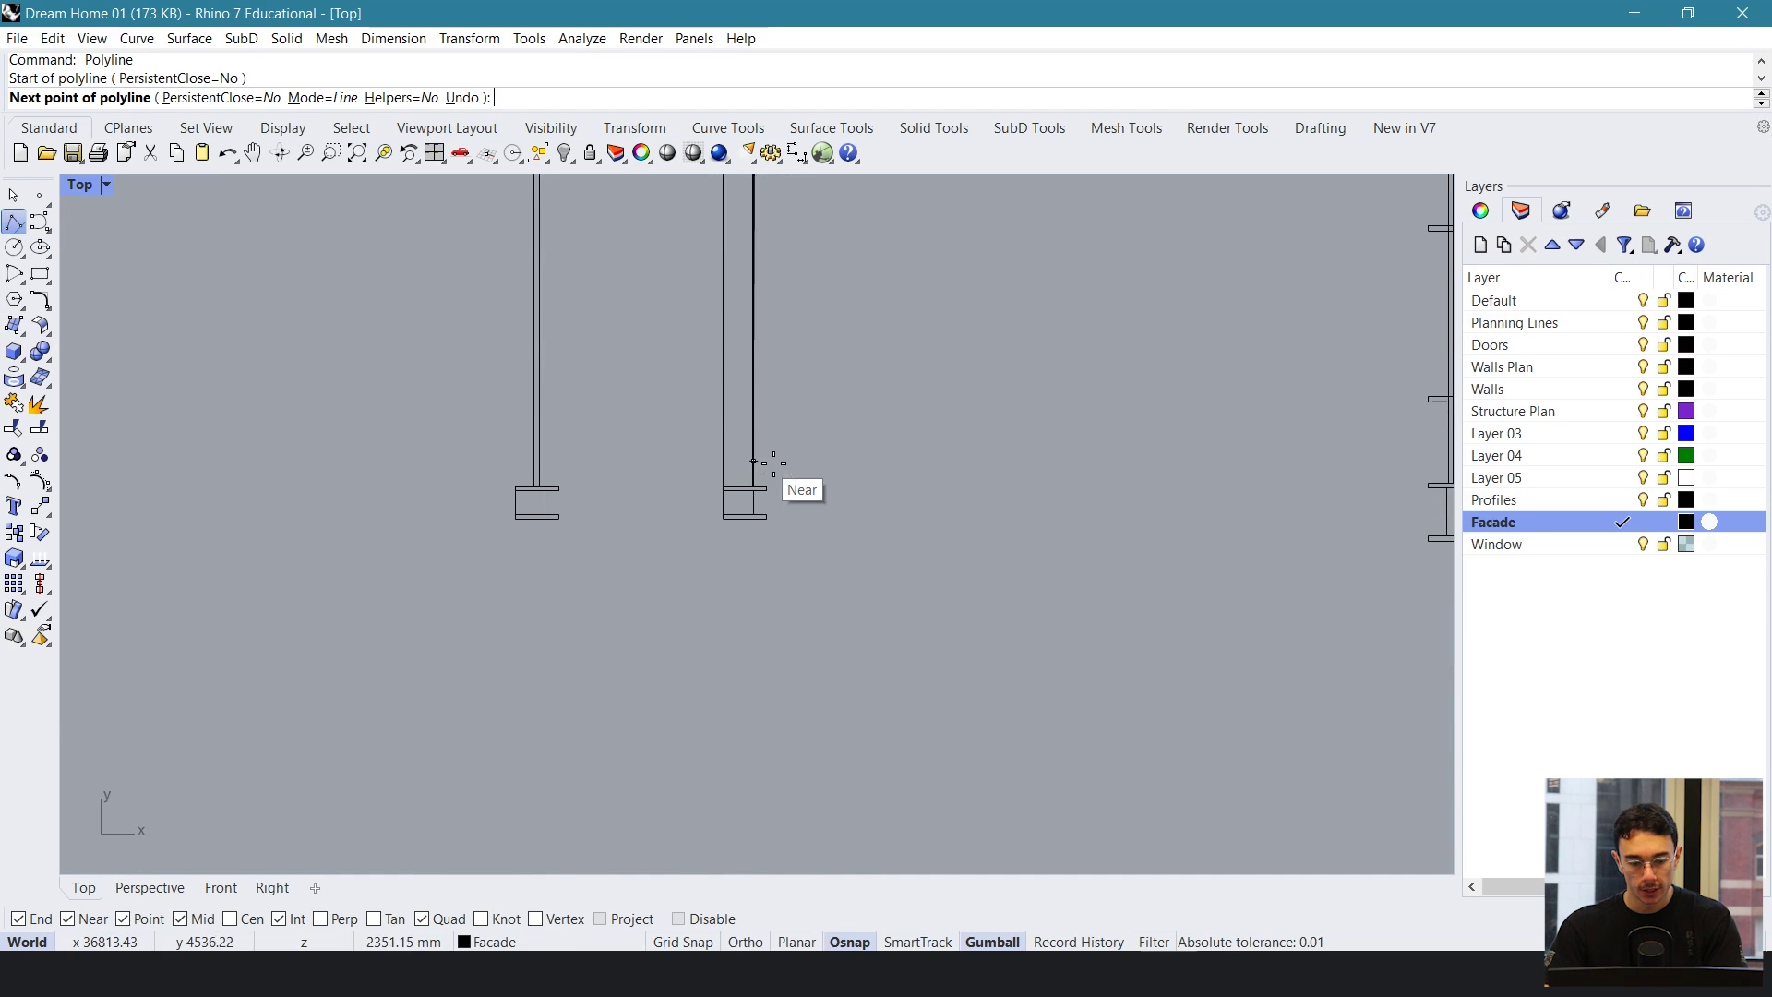
scroll(781, 490, up, 4)
key(F8)
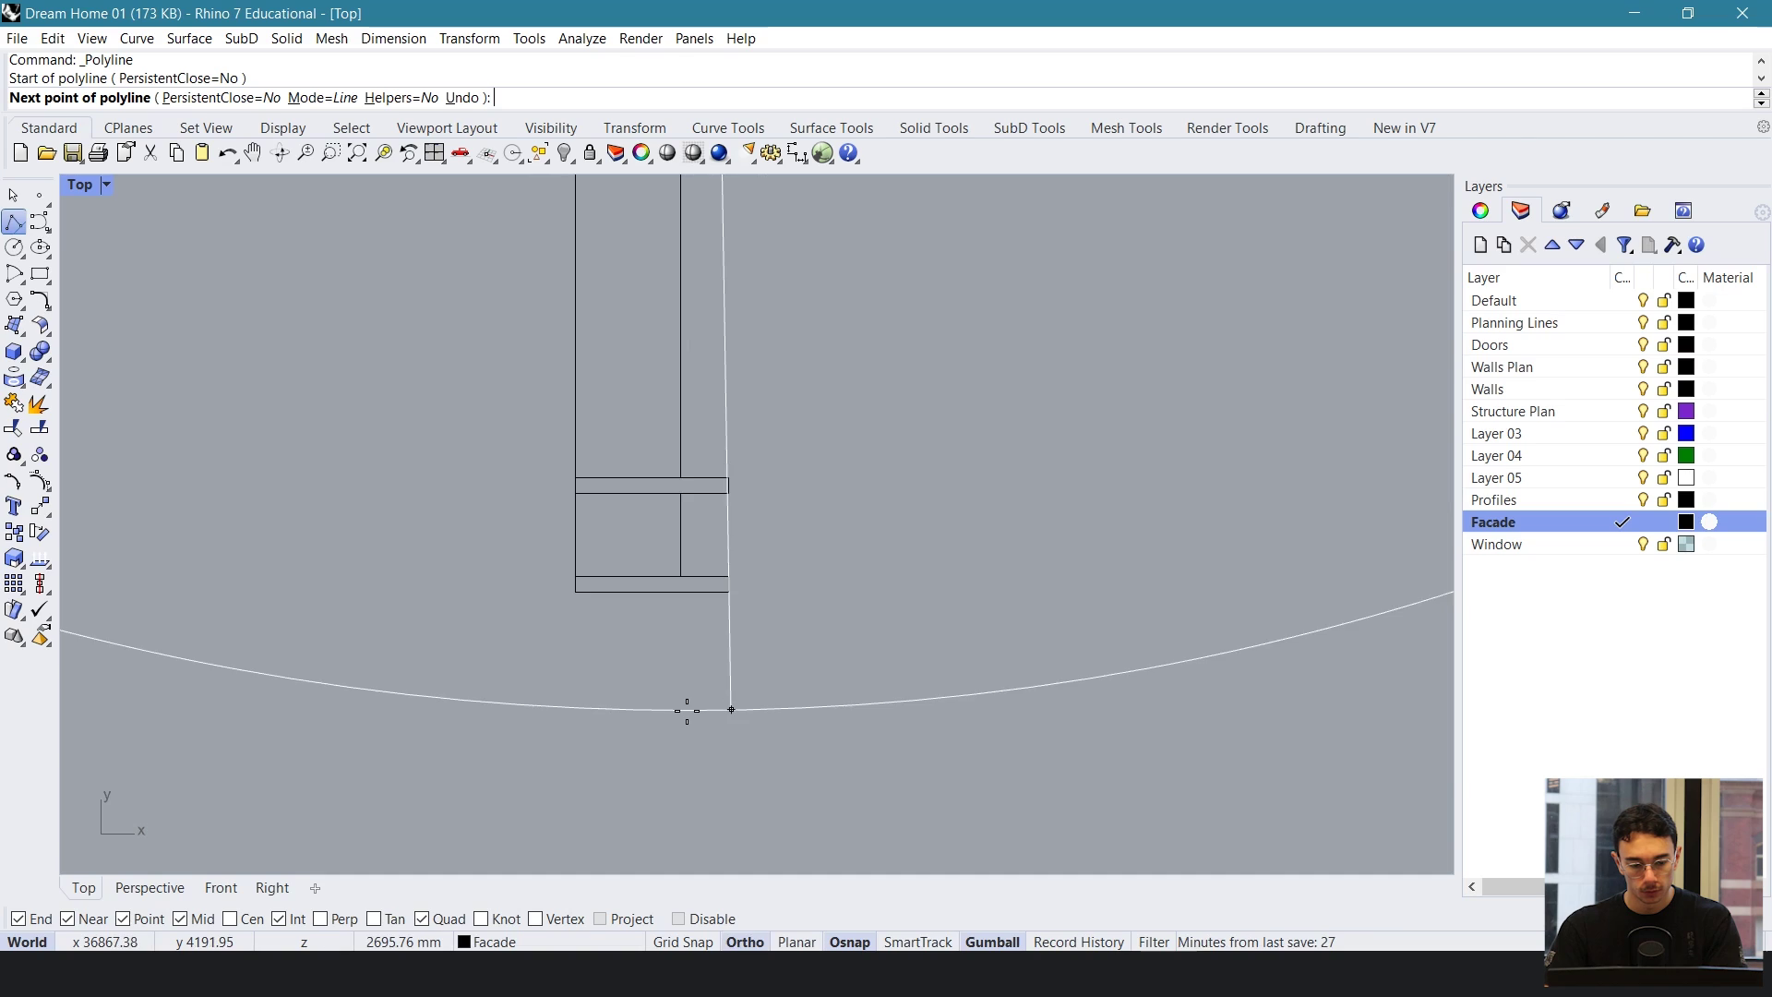
key(F8)
click(744, 484)
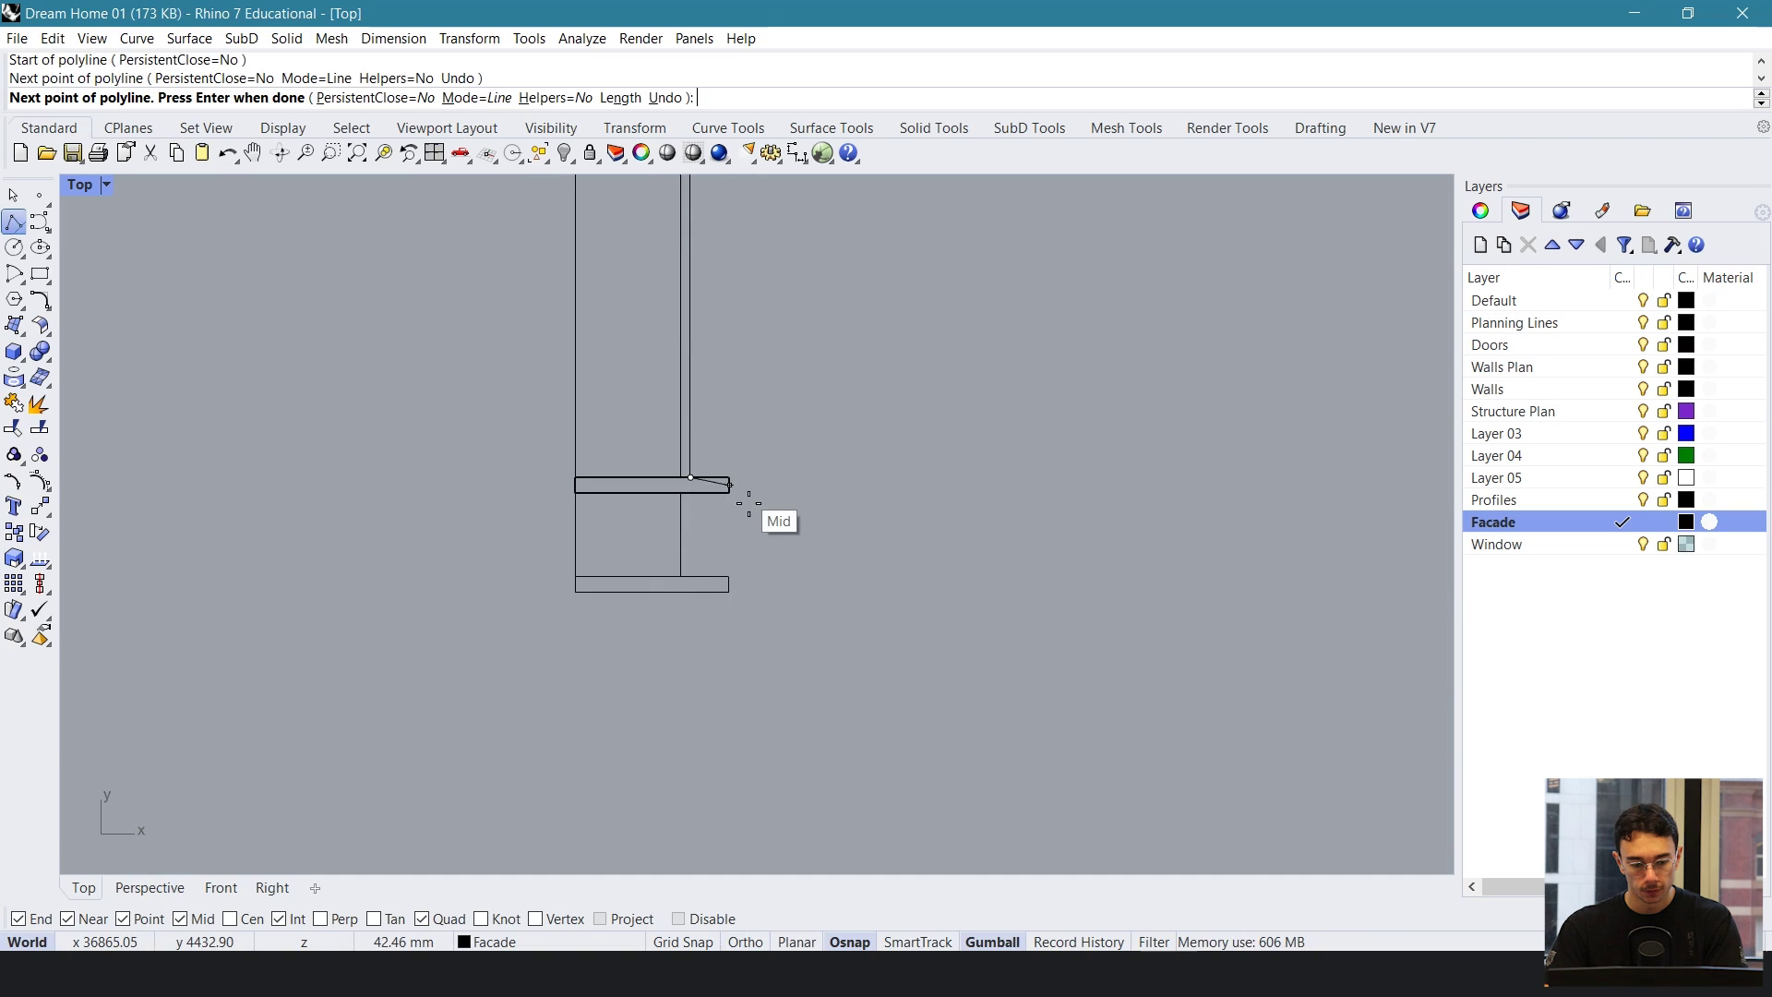
scroll(777, 514, down, 8)
key(Return)
- Array the small square along the vertical polyline with ArrayCrv, using 10 items
right_drag(778, 513, 762, 867)
right_drag(820, 457, 815, 794)
scroll(781, 311, up, 6)
right_drag(723, 333, 753, 395)
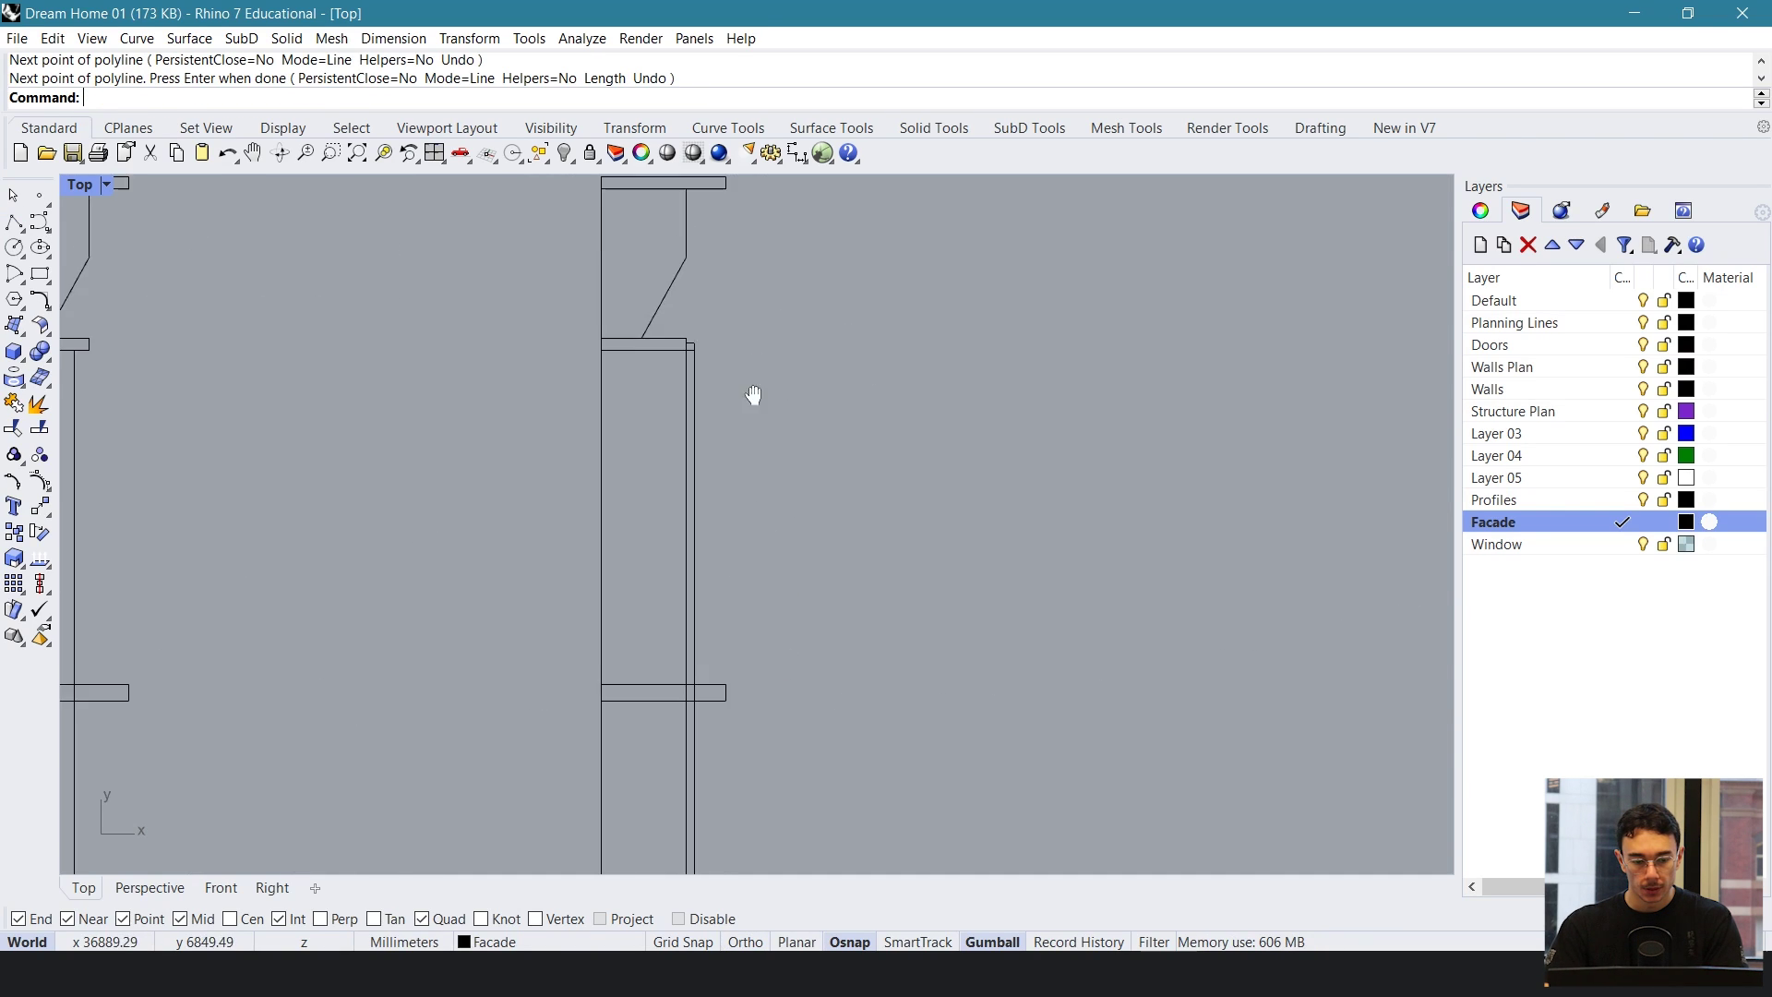
scroll(692, 341, up, 3)
click(701, 365)
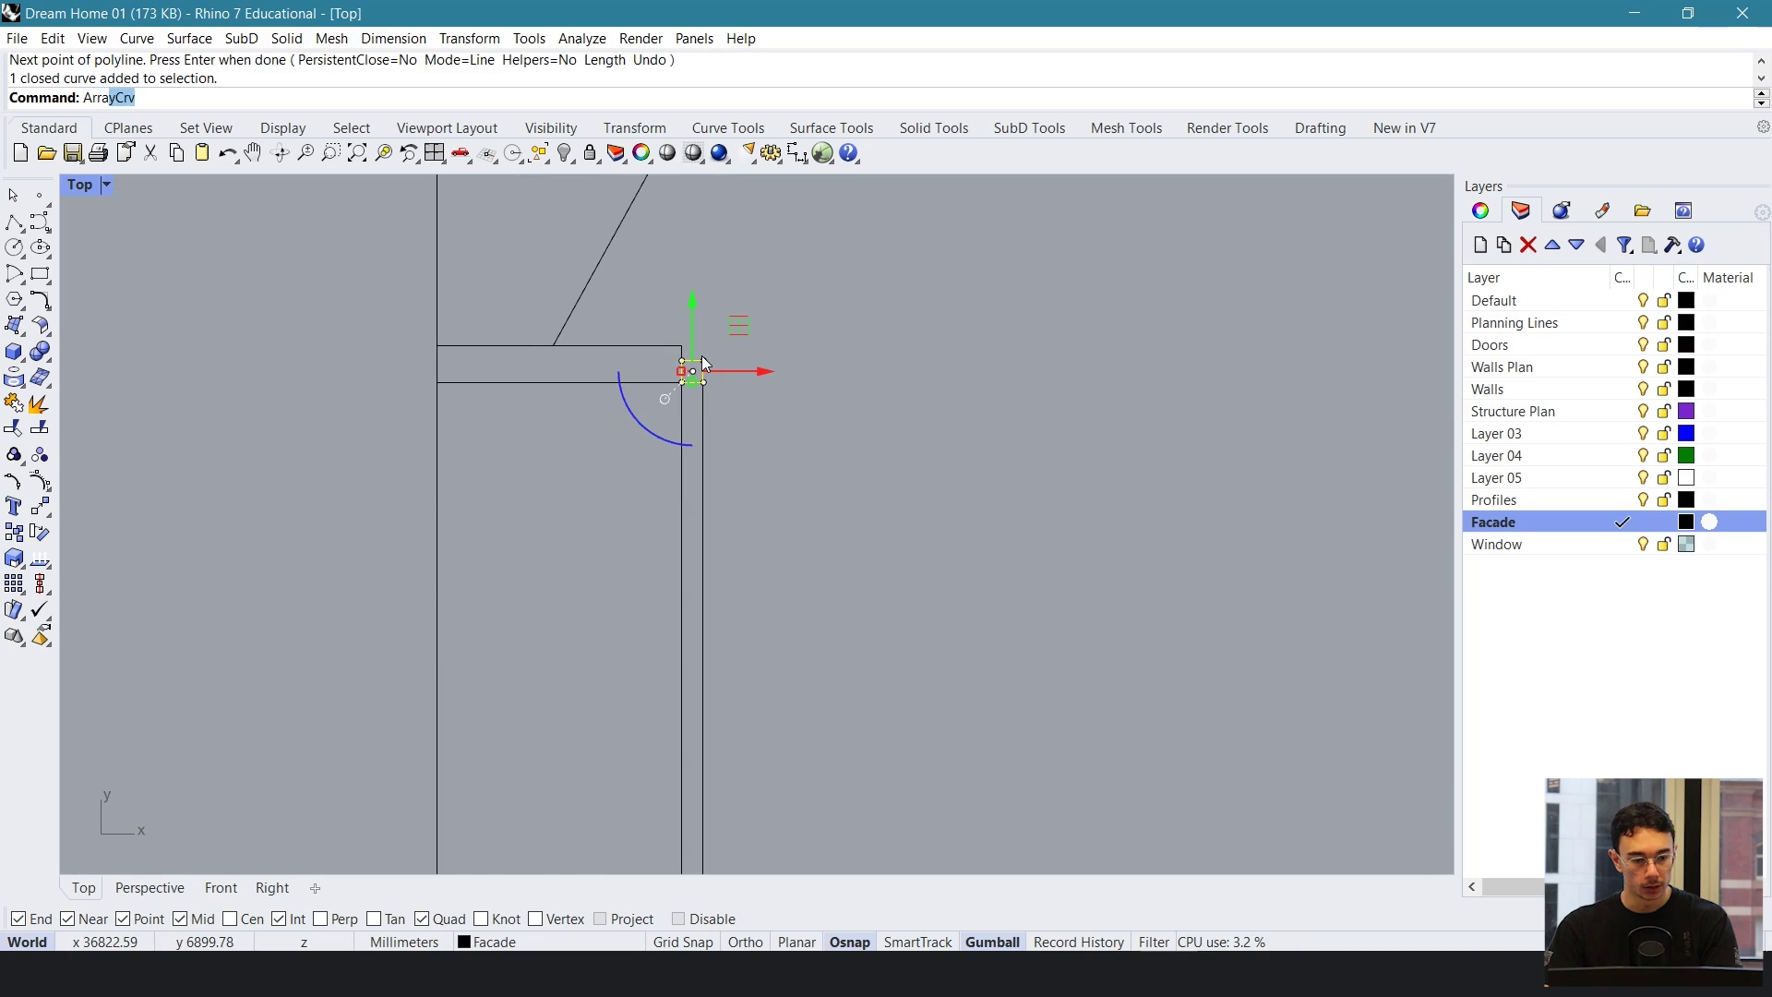
key(Return)
scroll(701, 395, up, 2)
click(701, 411)
scroll(738, 423, down, 8)
right_drag(782, 475, 755, 315)
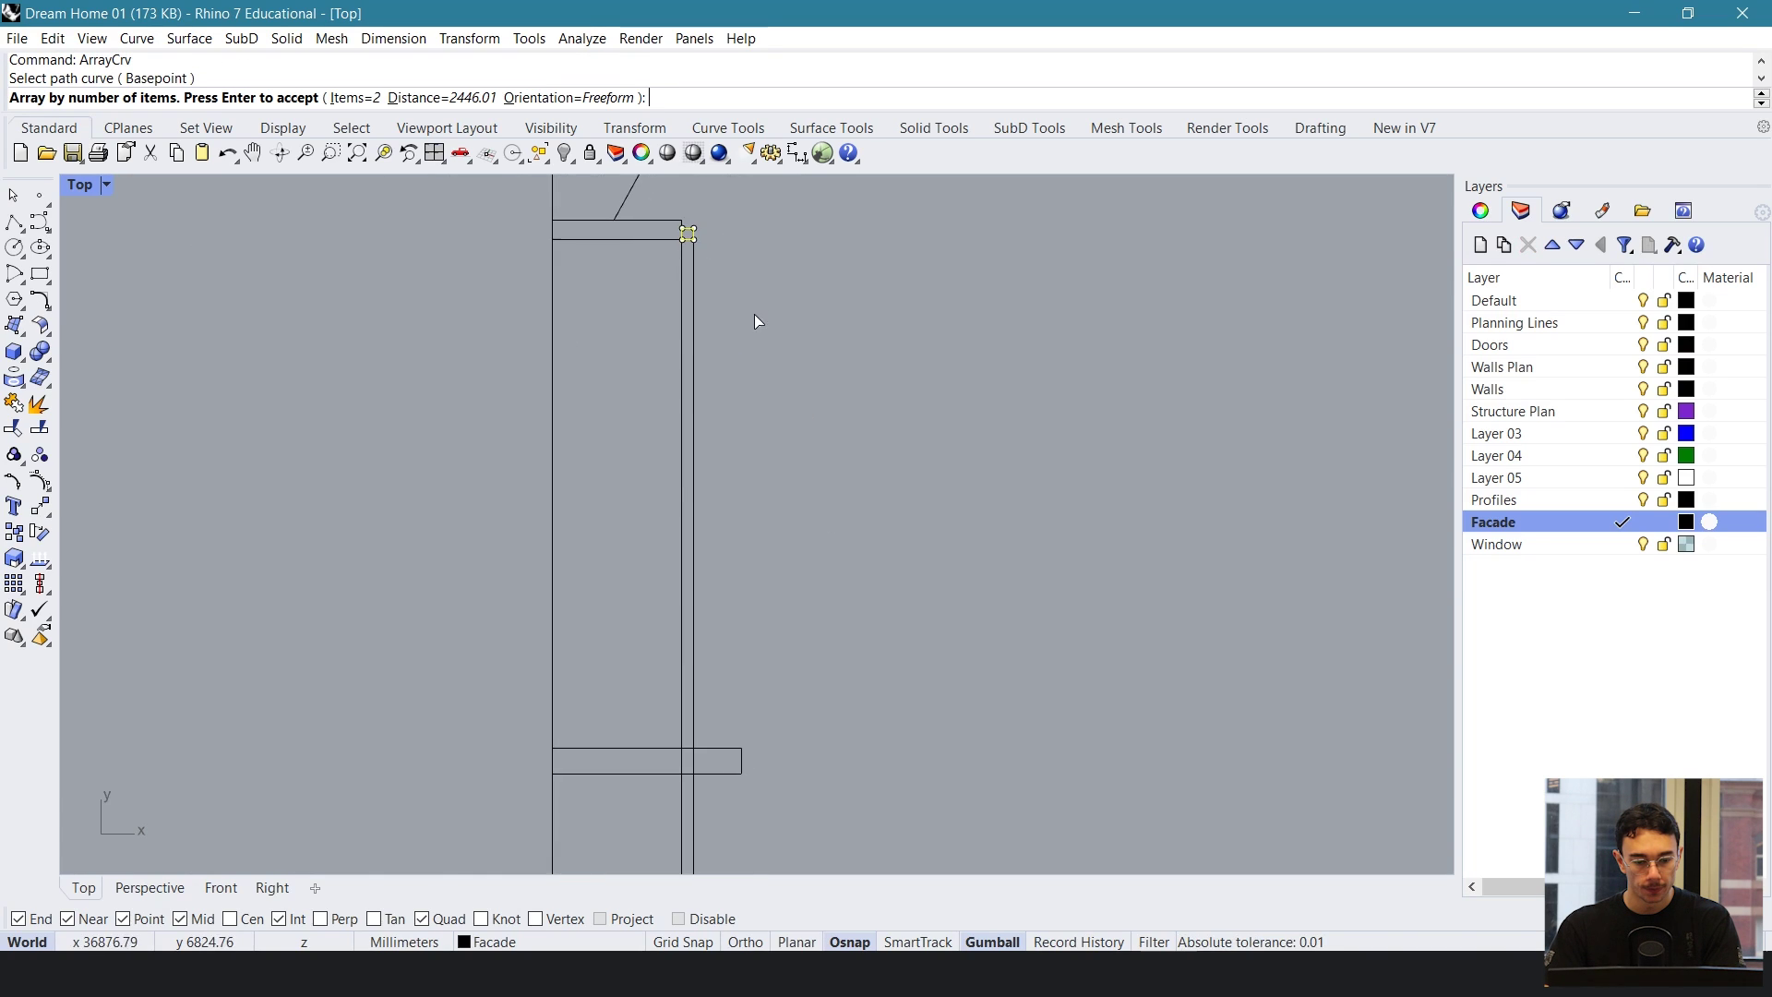
scroll(755, 321, down, 2)
click(339, 98)
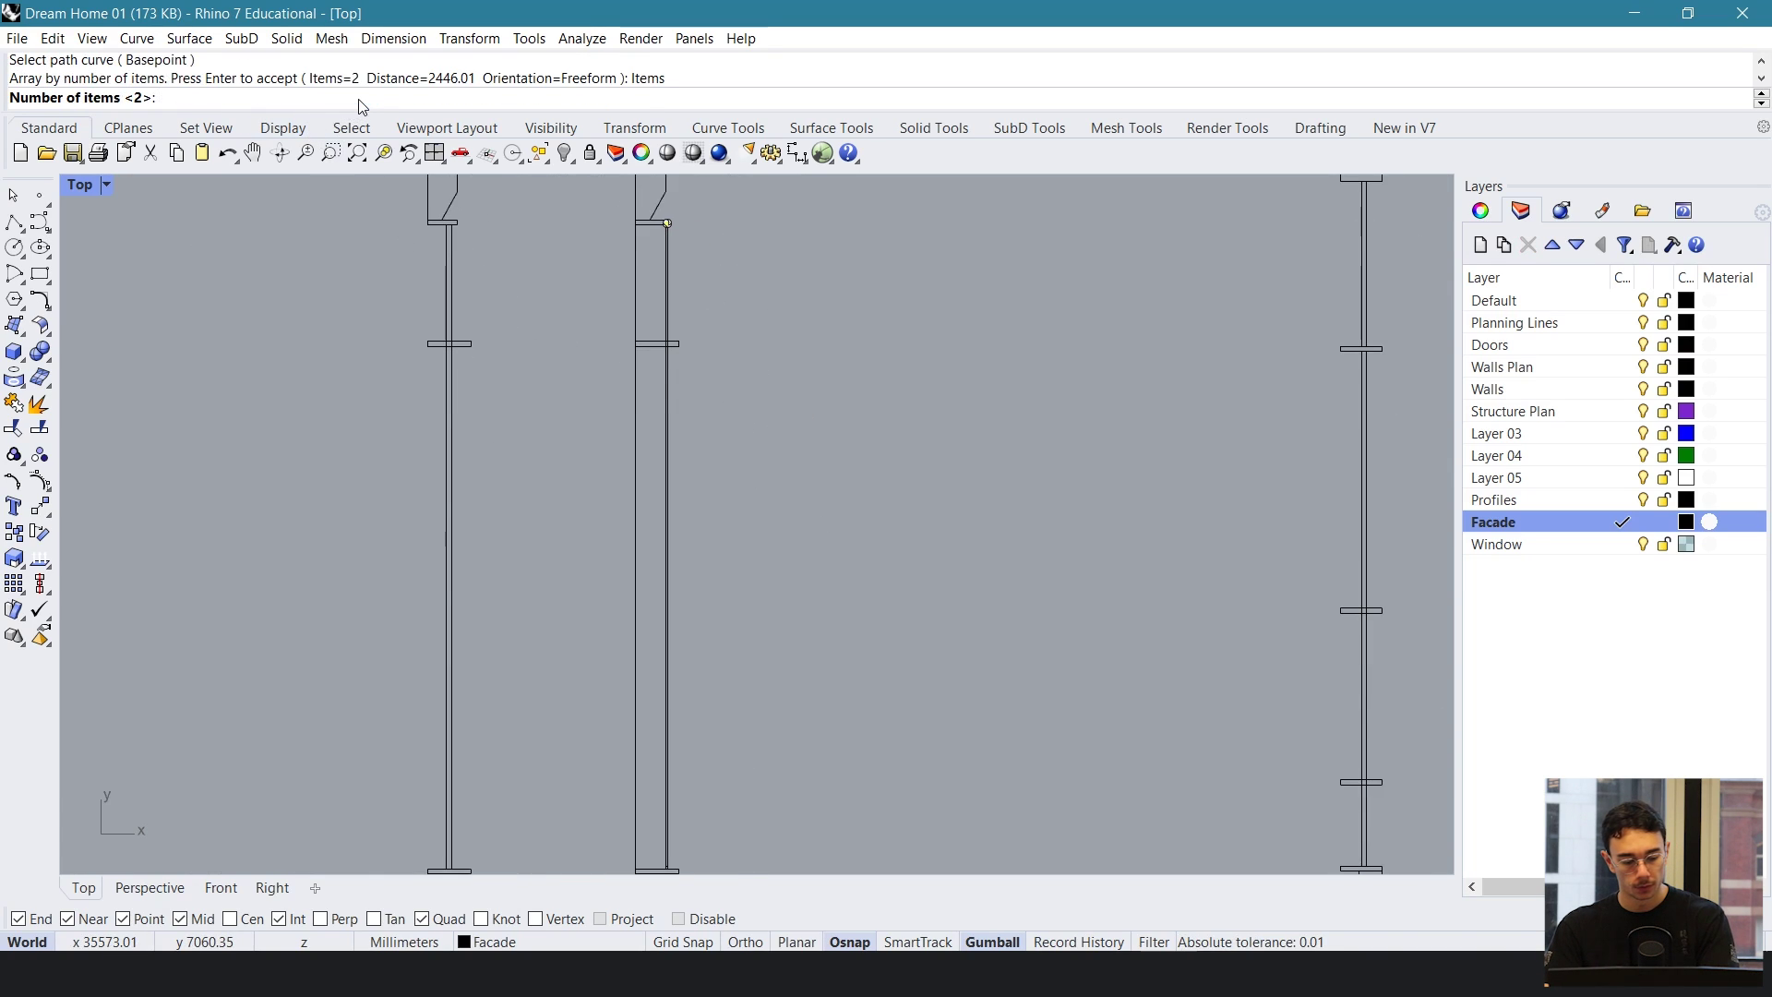
text(10)
key(Return)
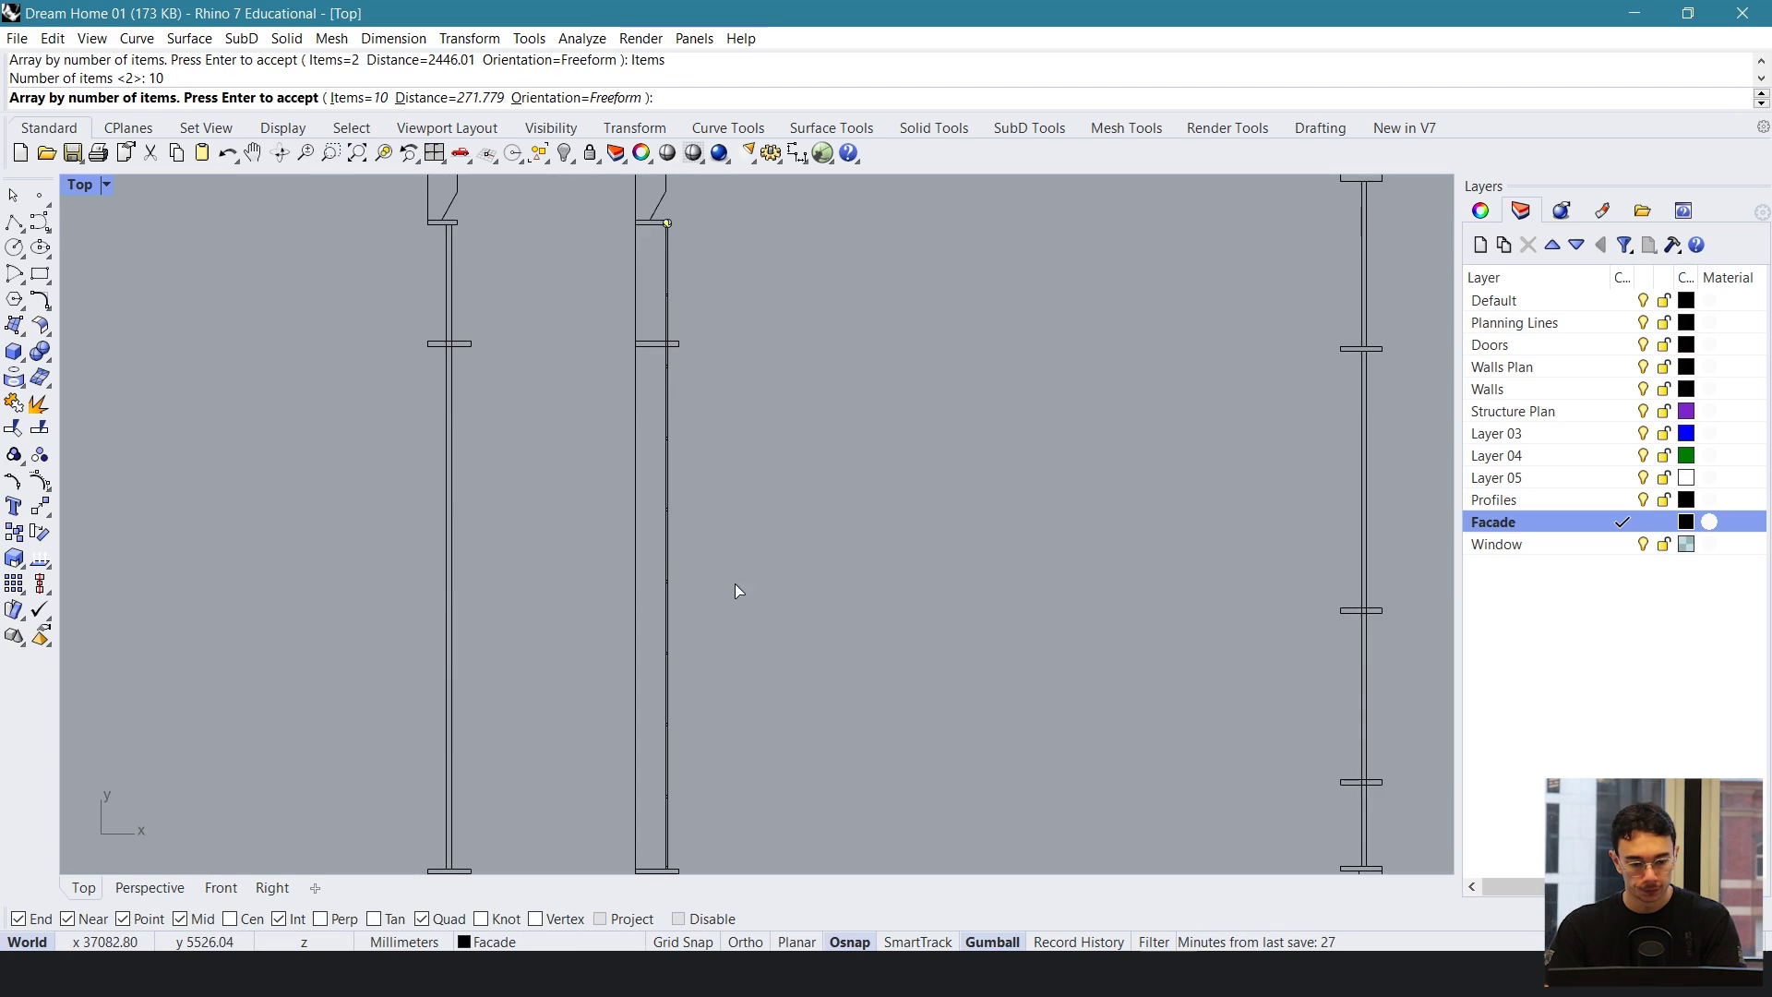
scroll(738, 591, down, 3)
key(Return)
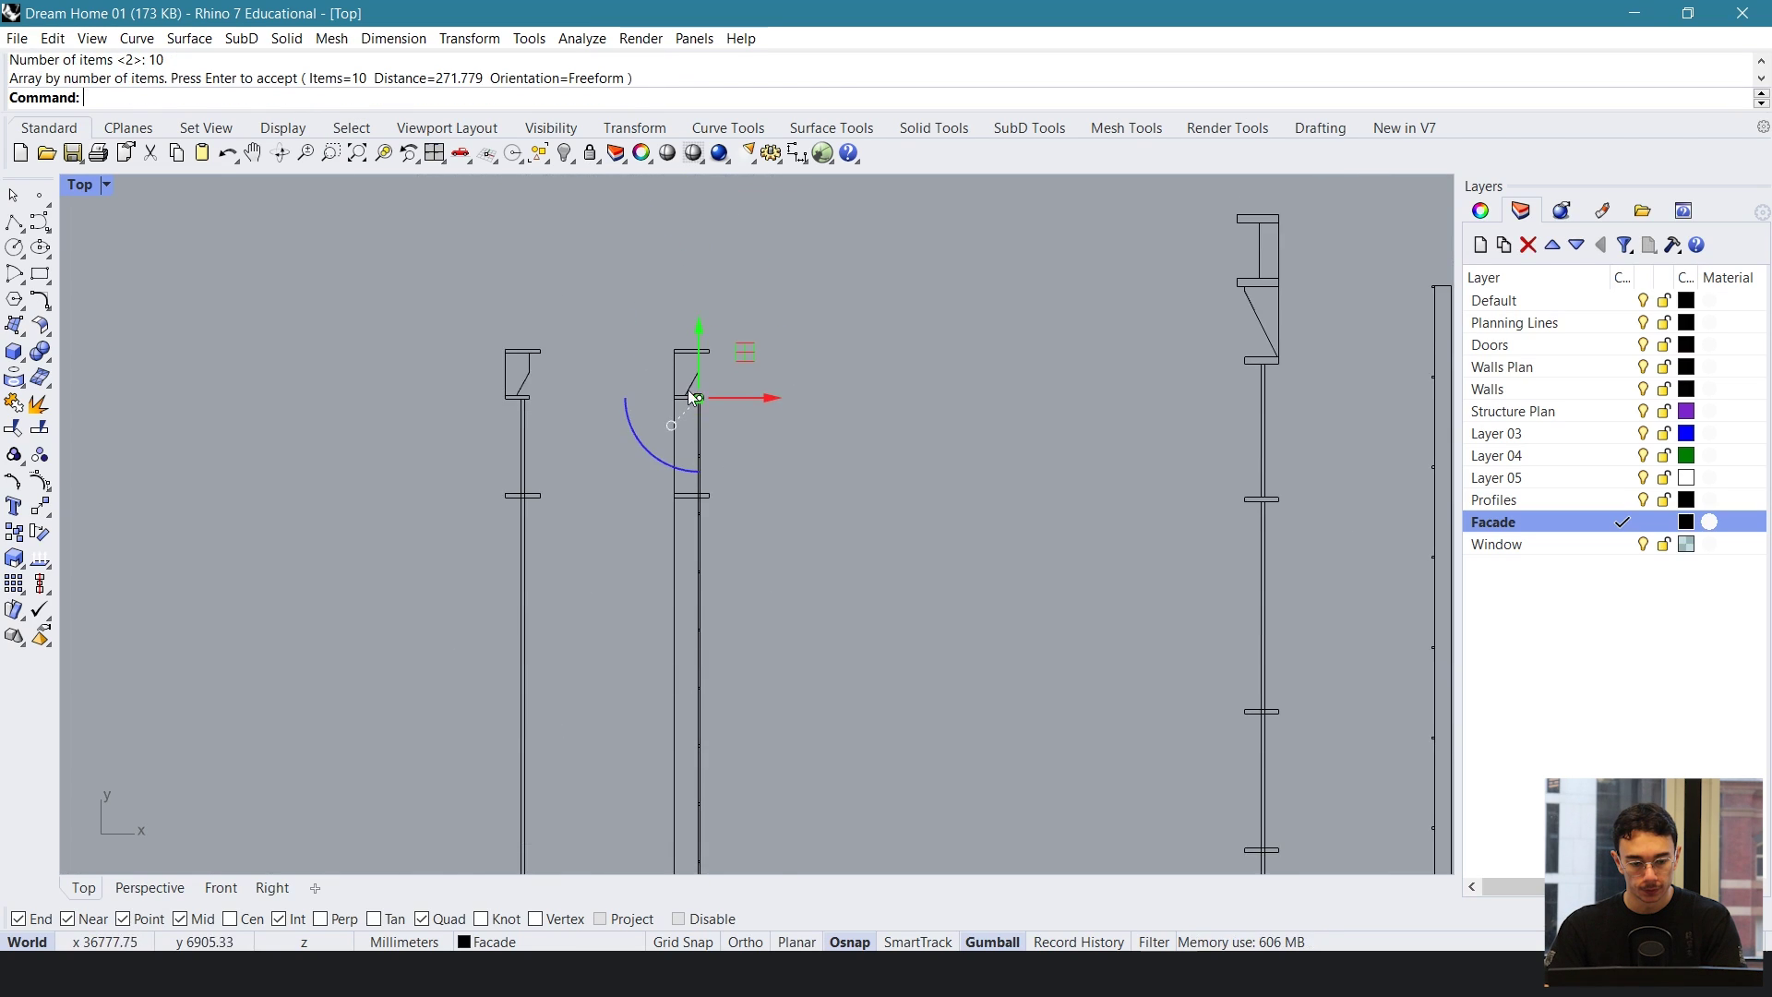
- Delete the topmost small square and the polyline used as the array path
scroll(702, 406, up, 10)
key(Delete)
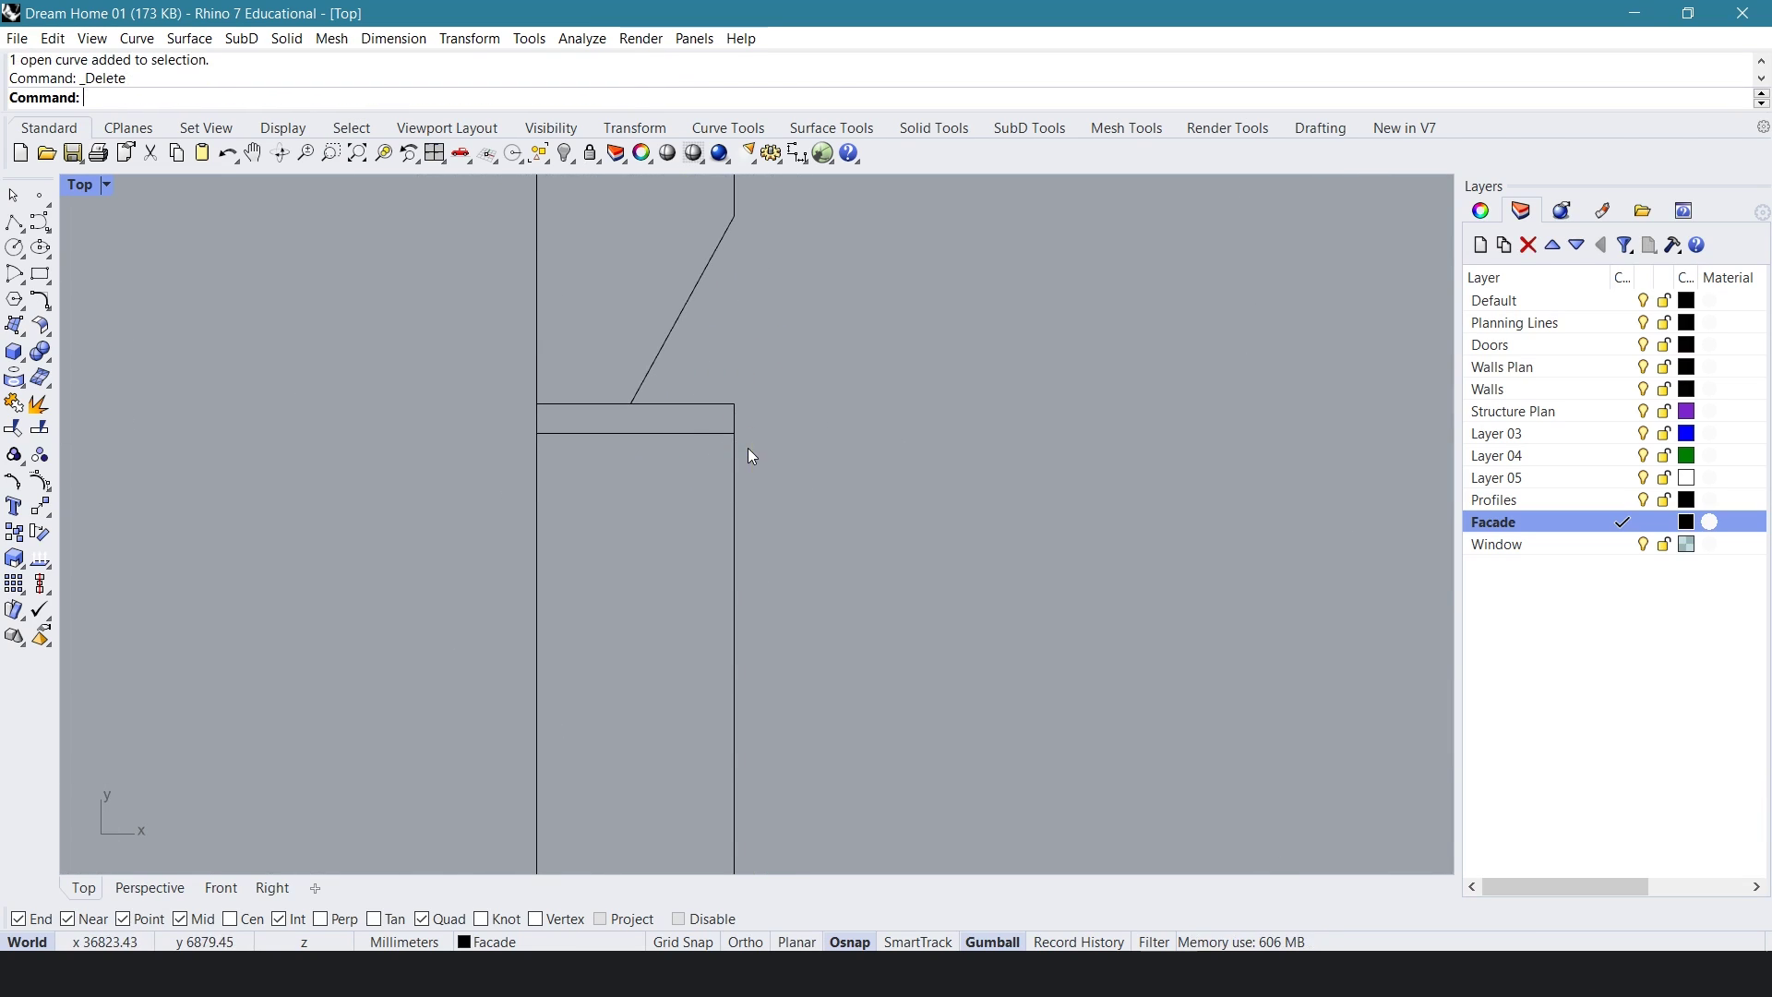
scroll(775, 527, down, 6)
scroll(785, 637, up, 8)
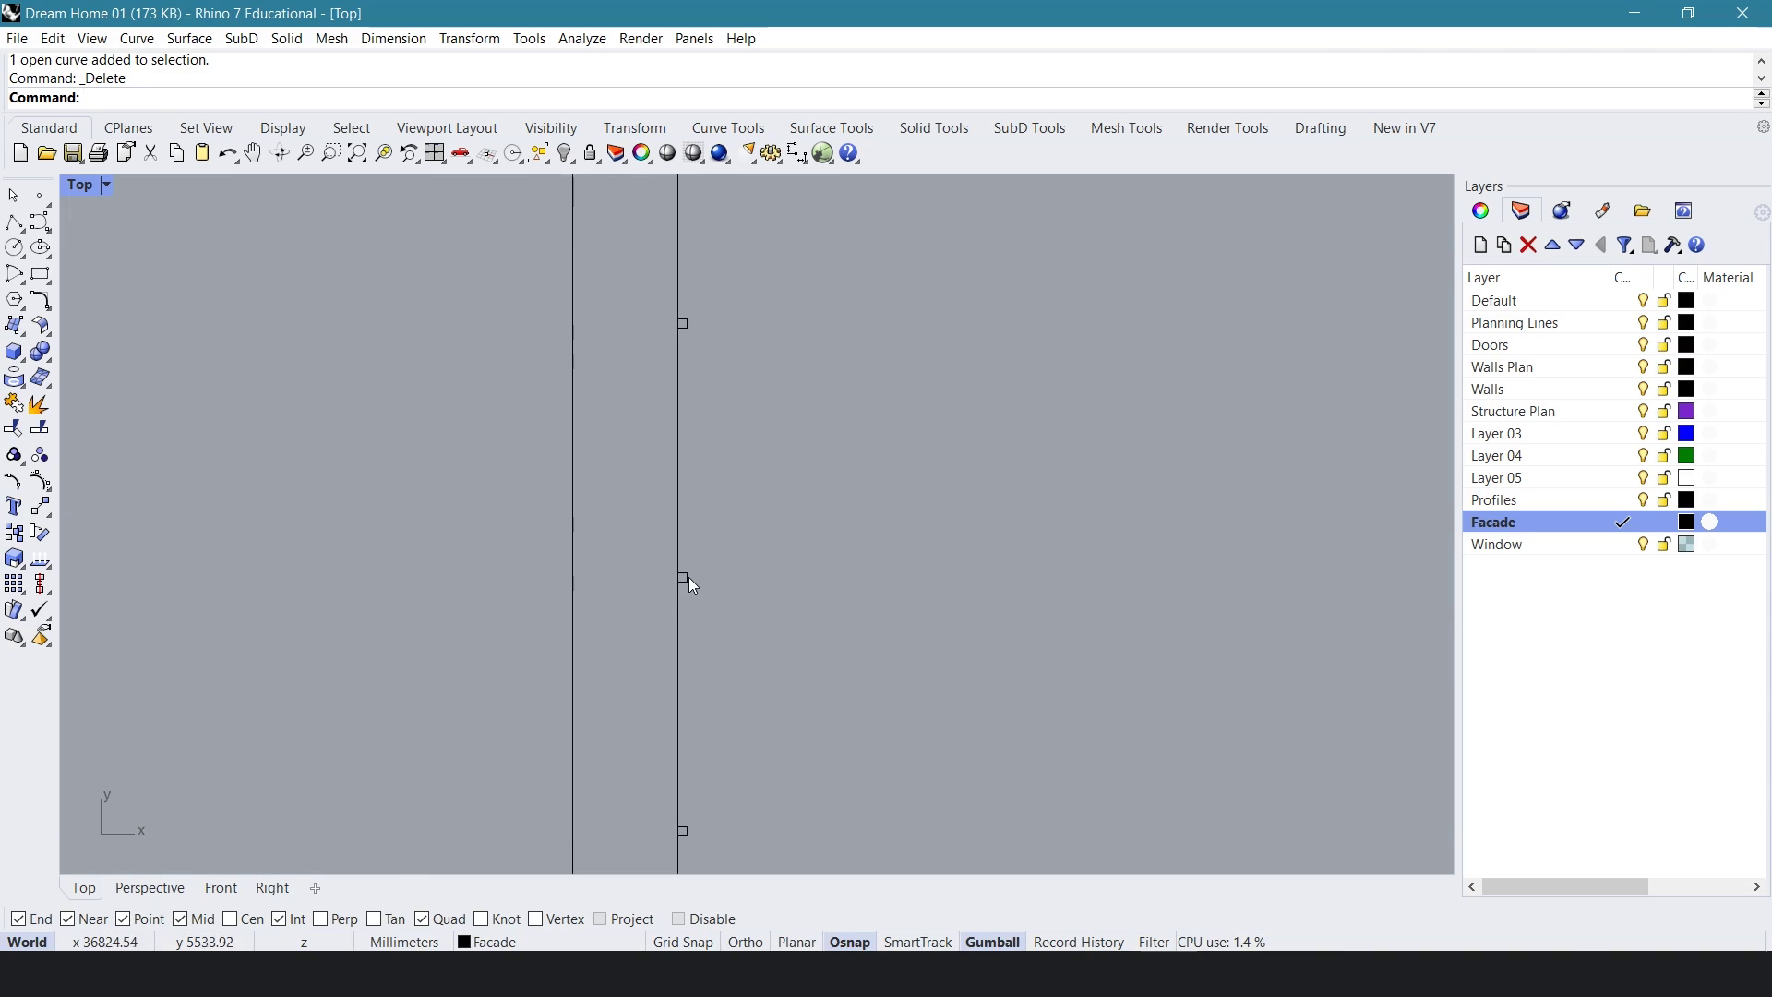
click(687, 579)
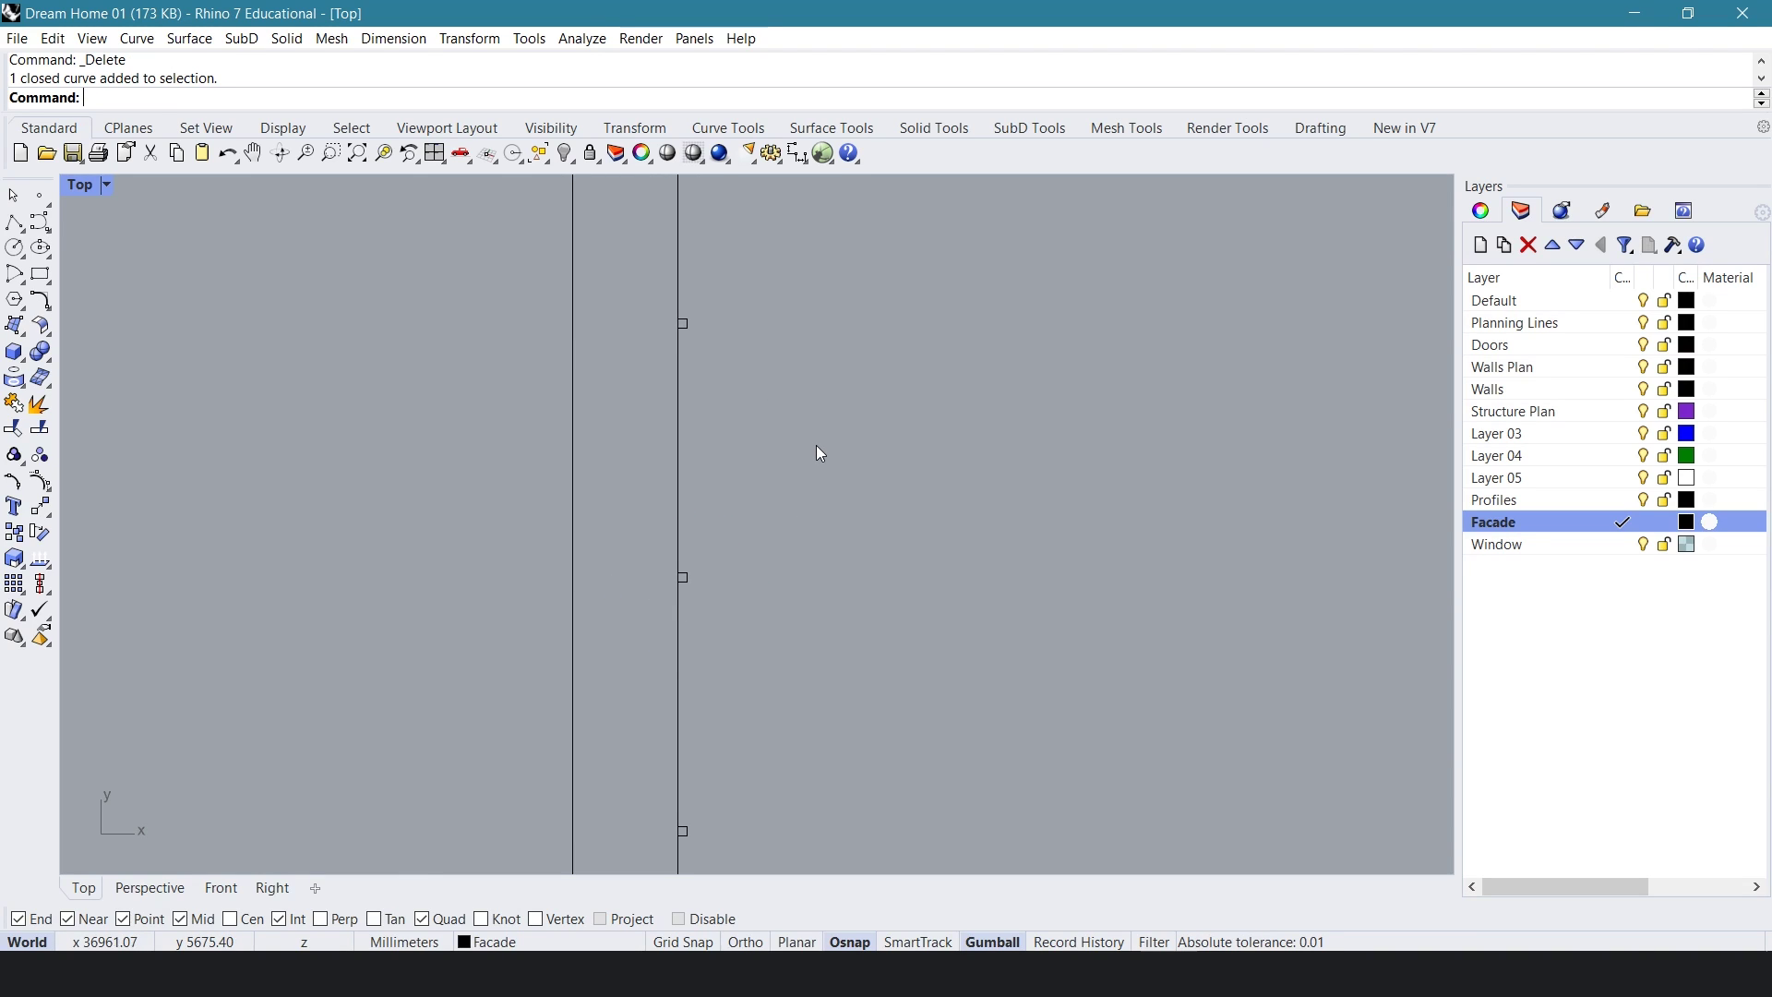
scroll(816, 449, down, 3)
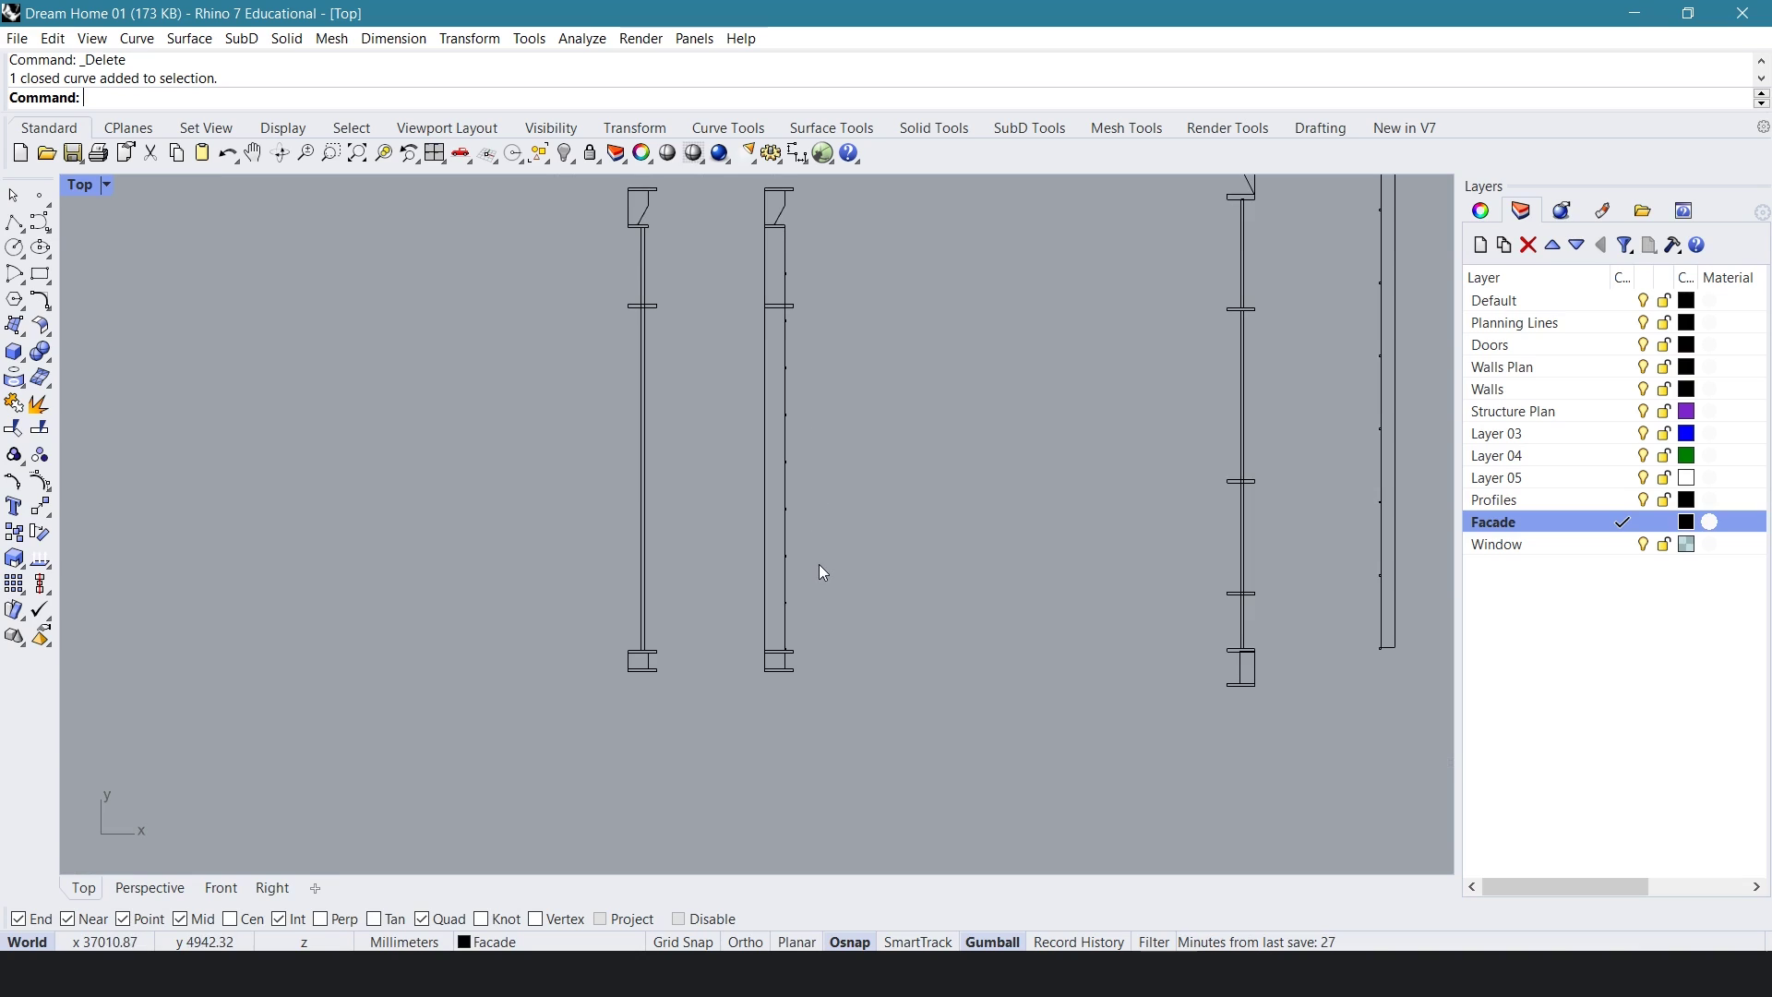
- Move the eight intermediate squares inward by their own width, so their right sides lie on the web's right edge
scroll(815, 394, up, 8)
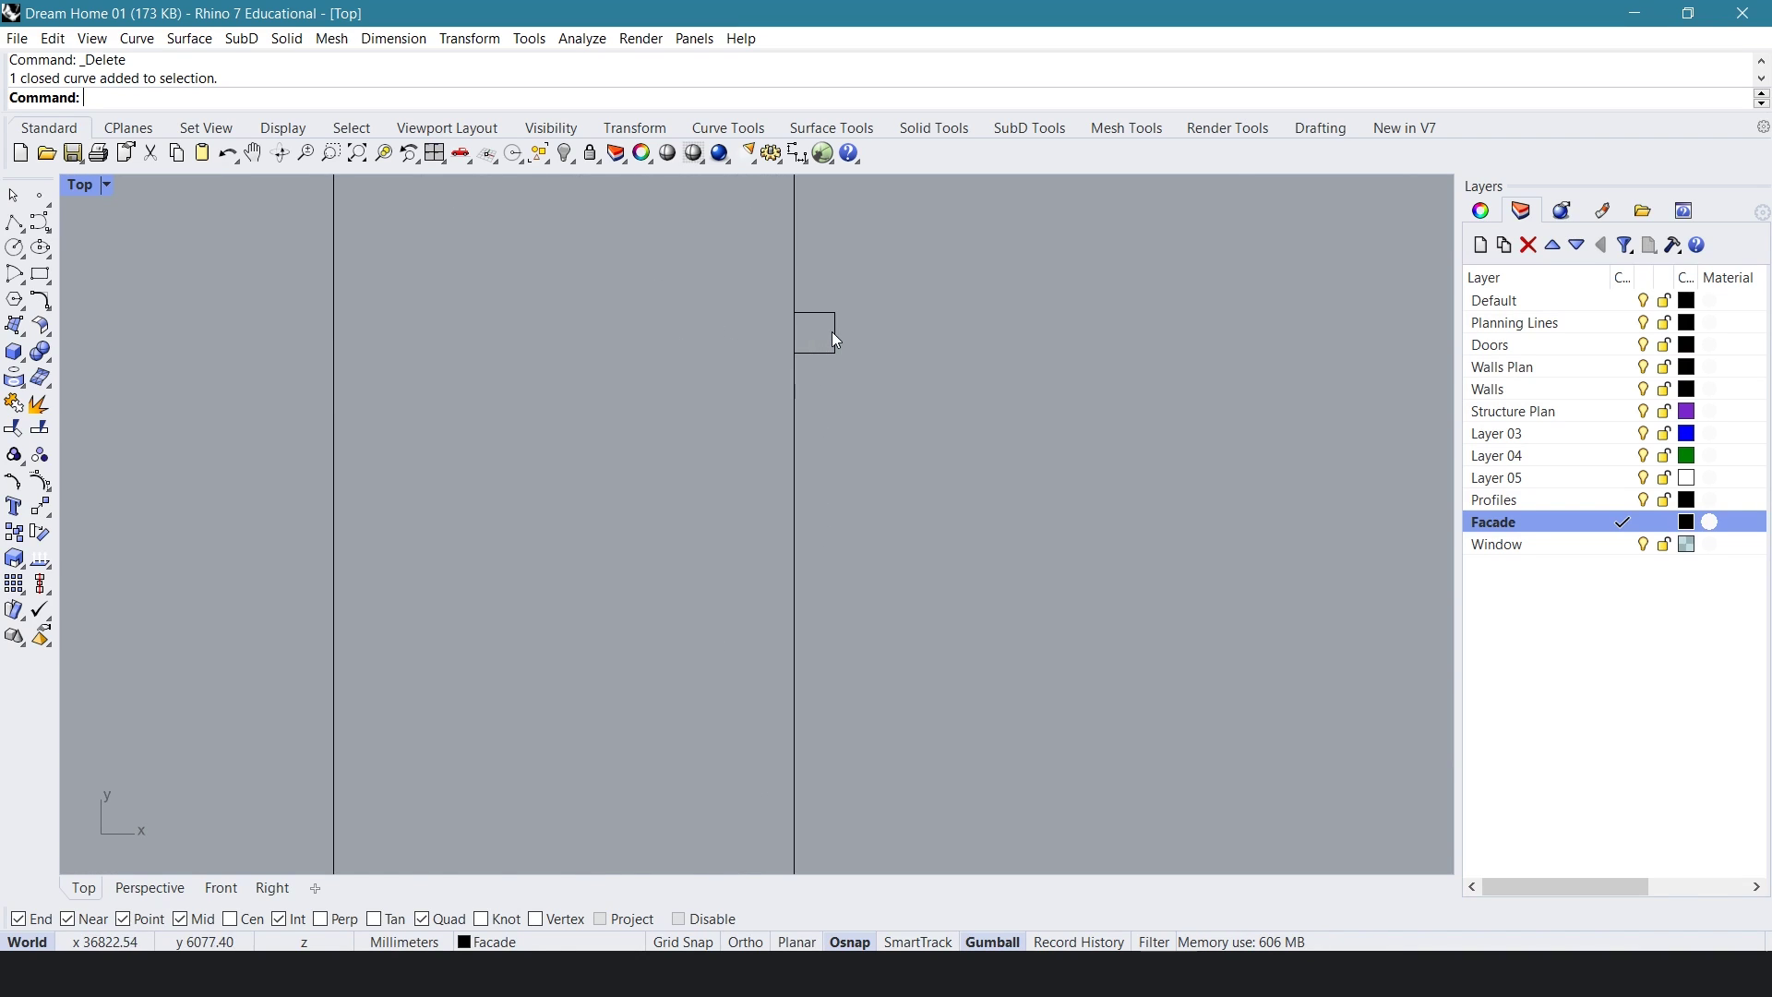
right_drag(836, 339, 812, 452)
scroll(822, 451, down, 2)
click(806, 457)
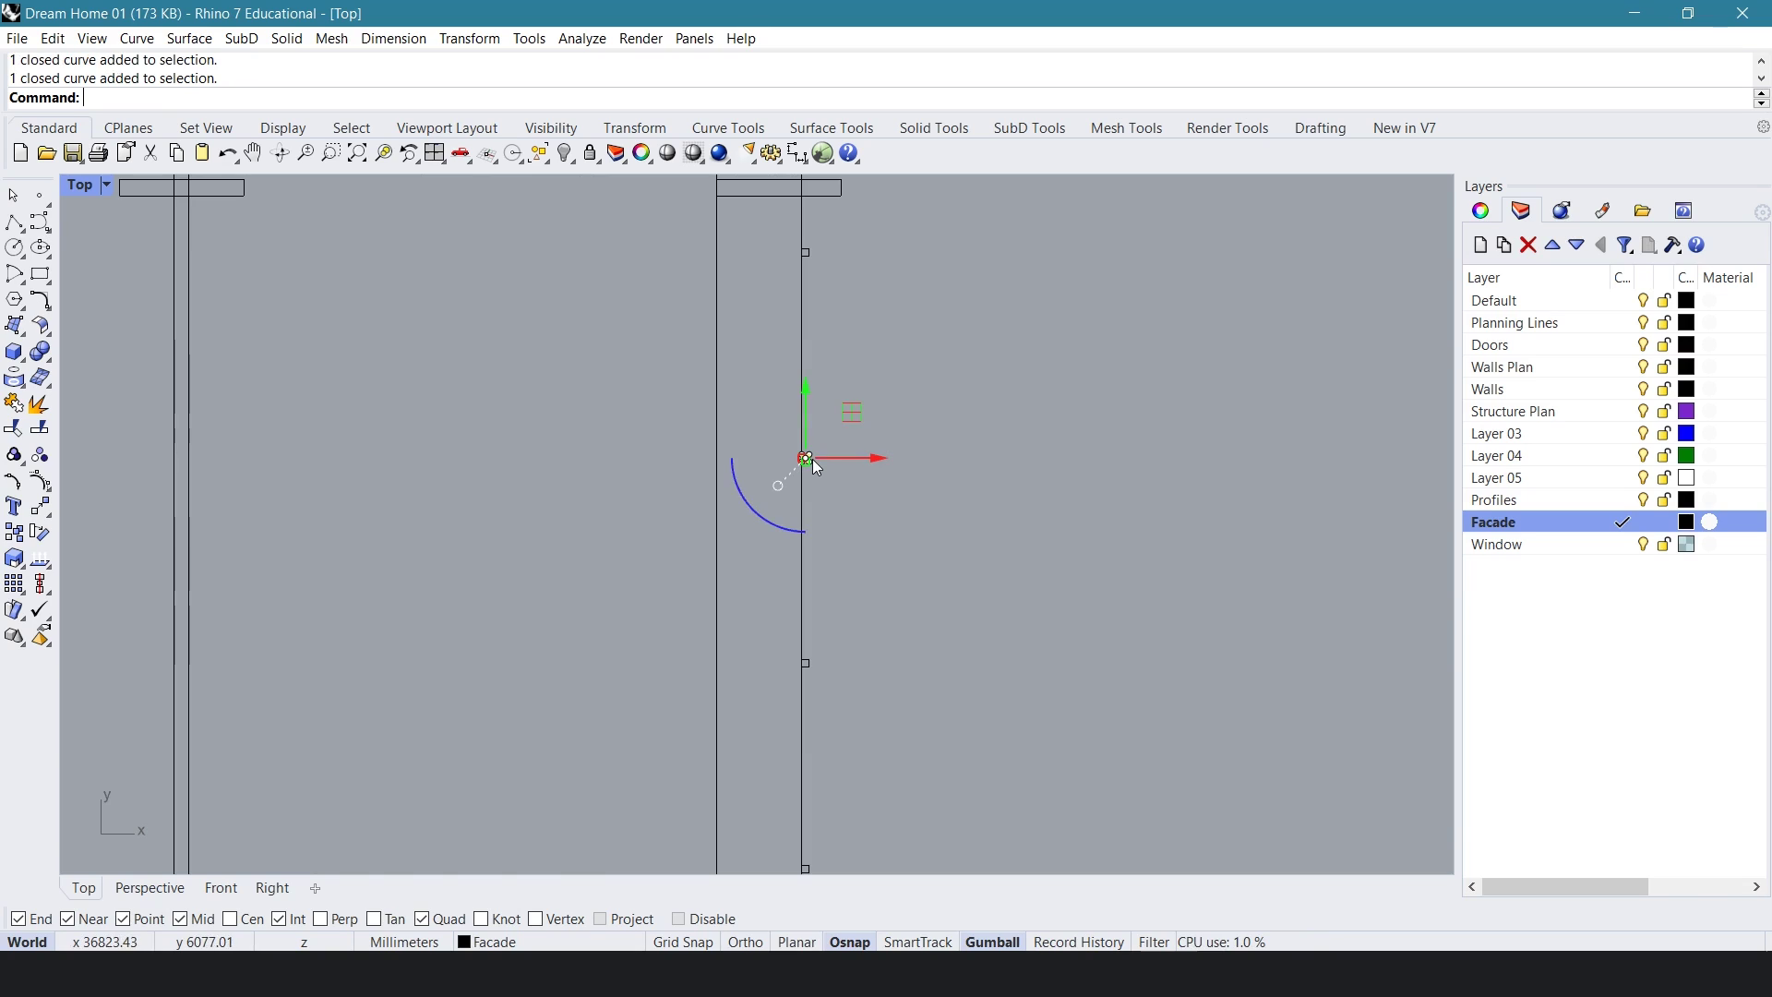
right_drag(815, 257, 796, 517)
scroll(795, 517, up, 8)
shift+click(782, 508)
scroll(836, 238, down, 6)
right_drag(836, 239, 812, 512)
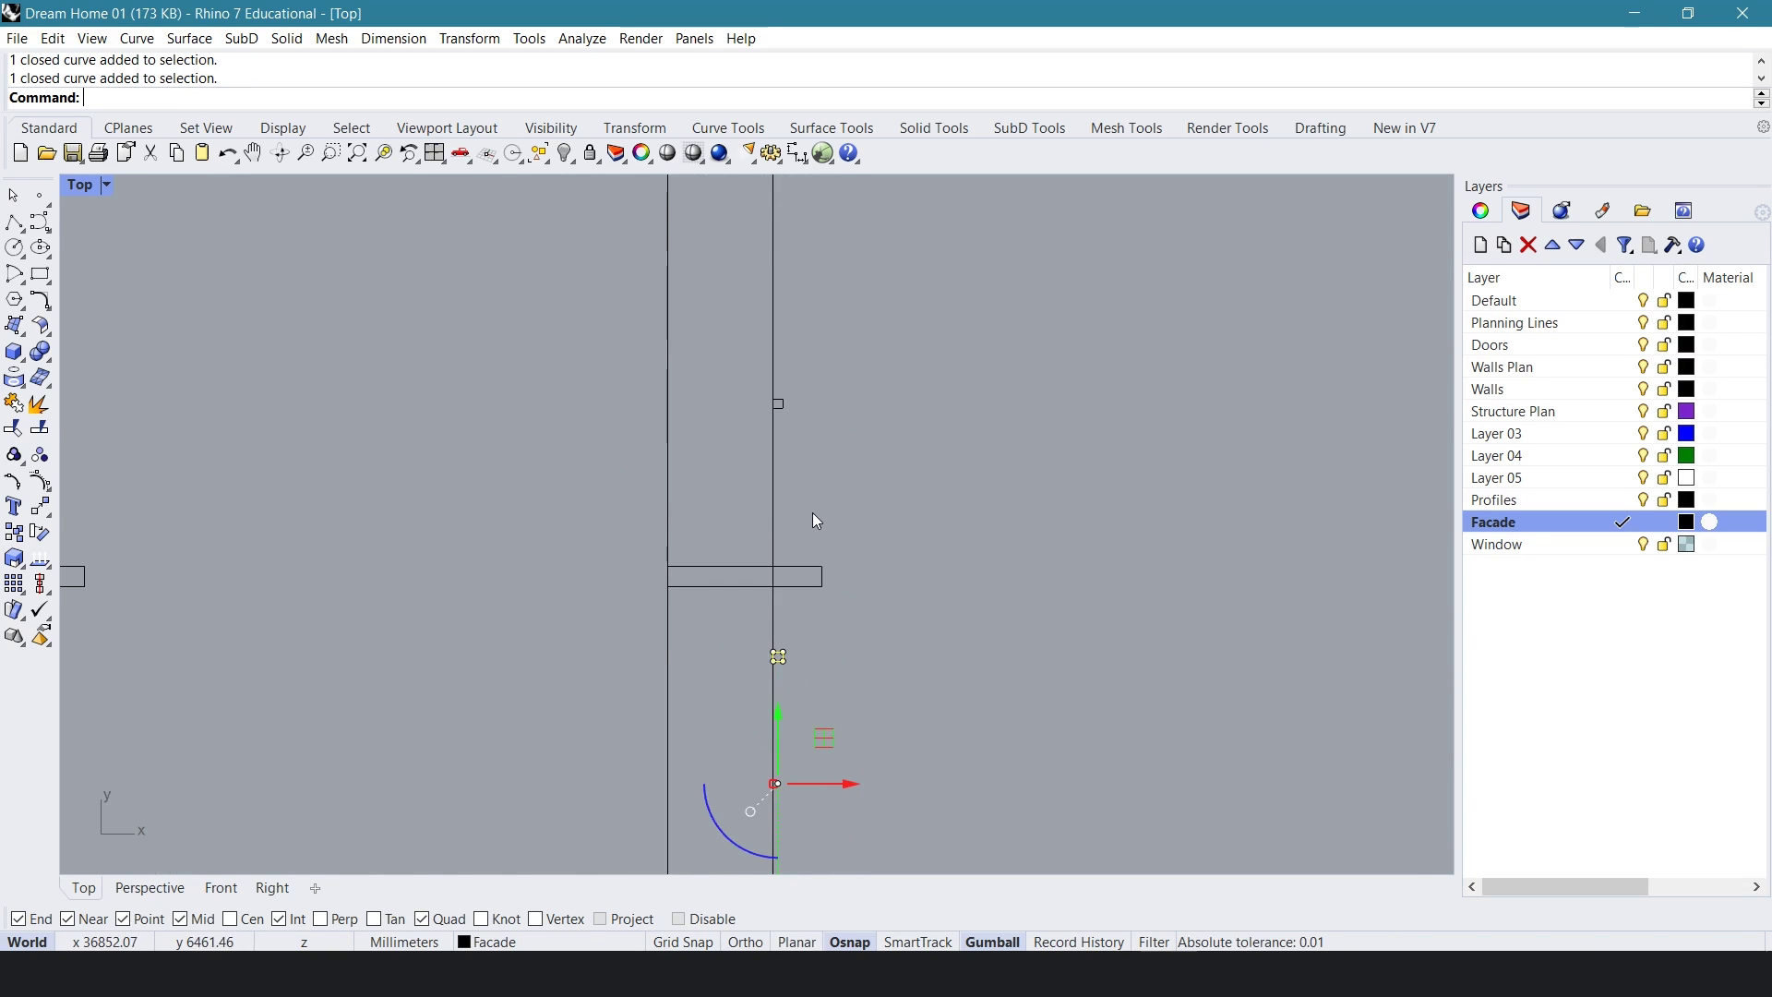
shift+click(781, 403)
right_drag(799, 354, 776, 690)
scroll(765, 463, down, 8)
right_drag(760, 859, 839, 319)
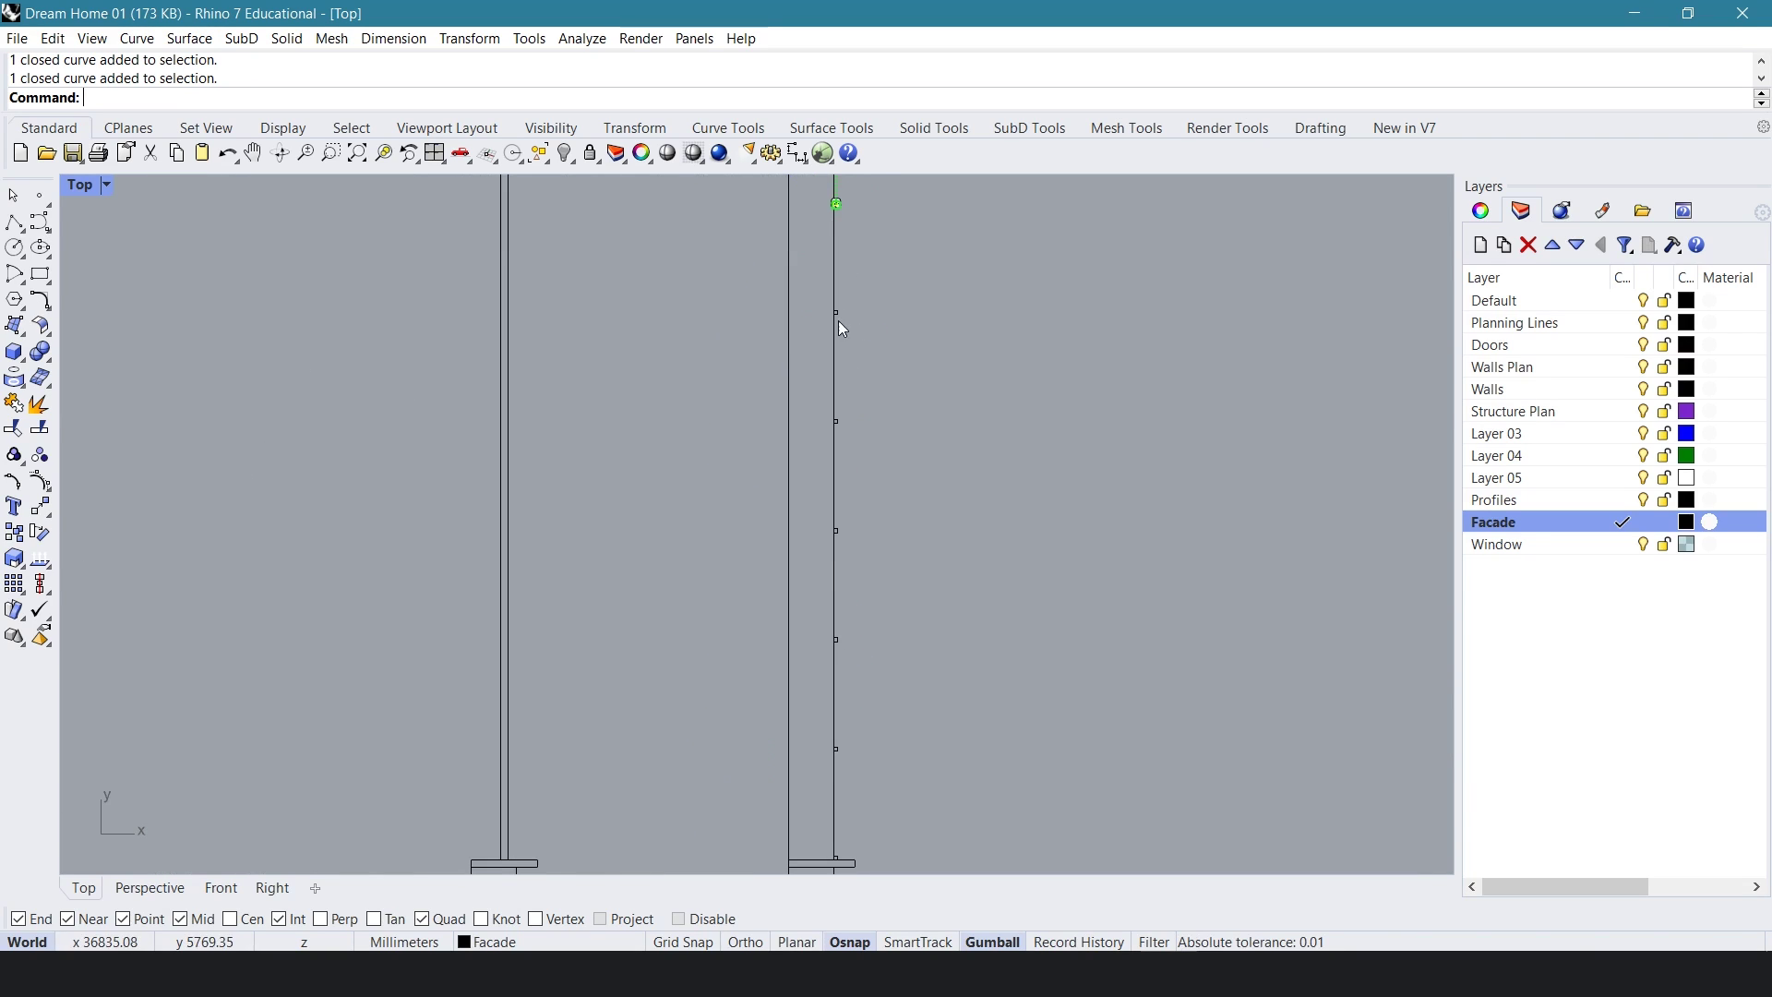
shift+click(839, 314)
shift+click(838, 419)
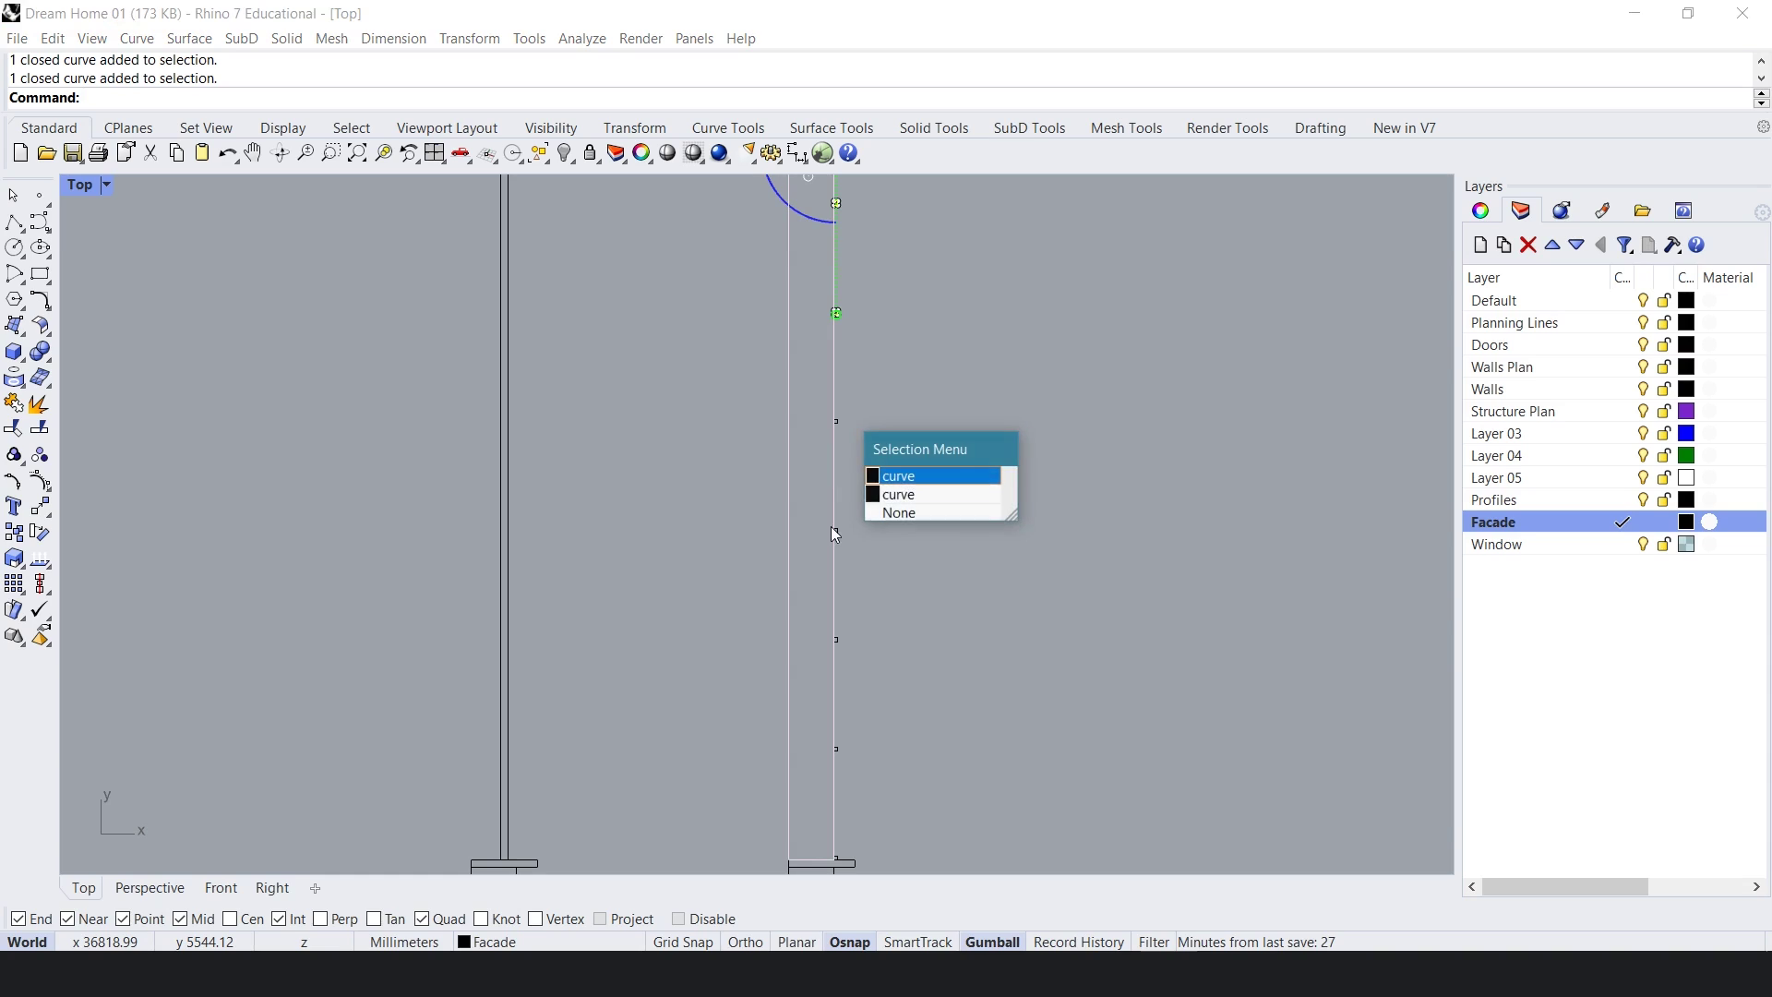
click(903, 496)
right_drag(937, 668, 891, 512)
drag(747, 683, 775, 659)
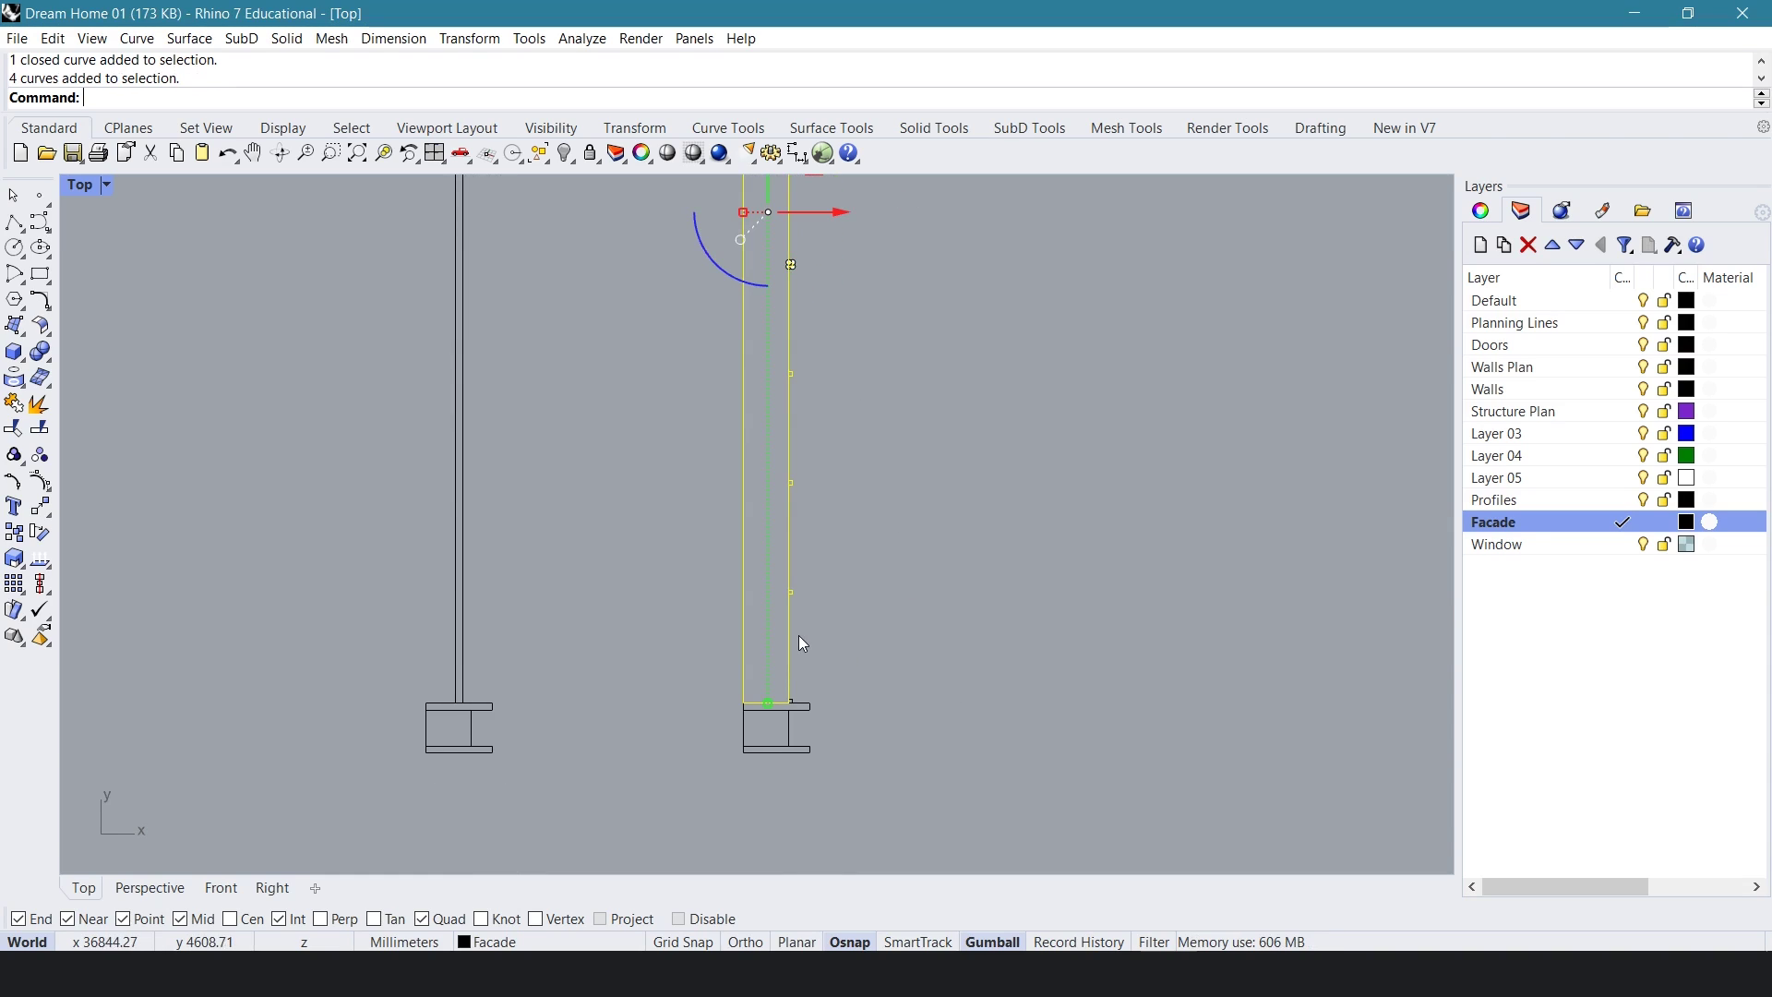
ctrl+click(789, 633)
scroll(755, 598, up, 3)
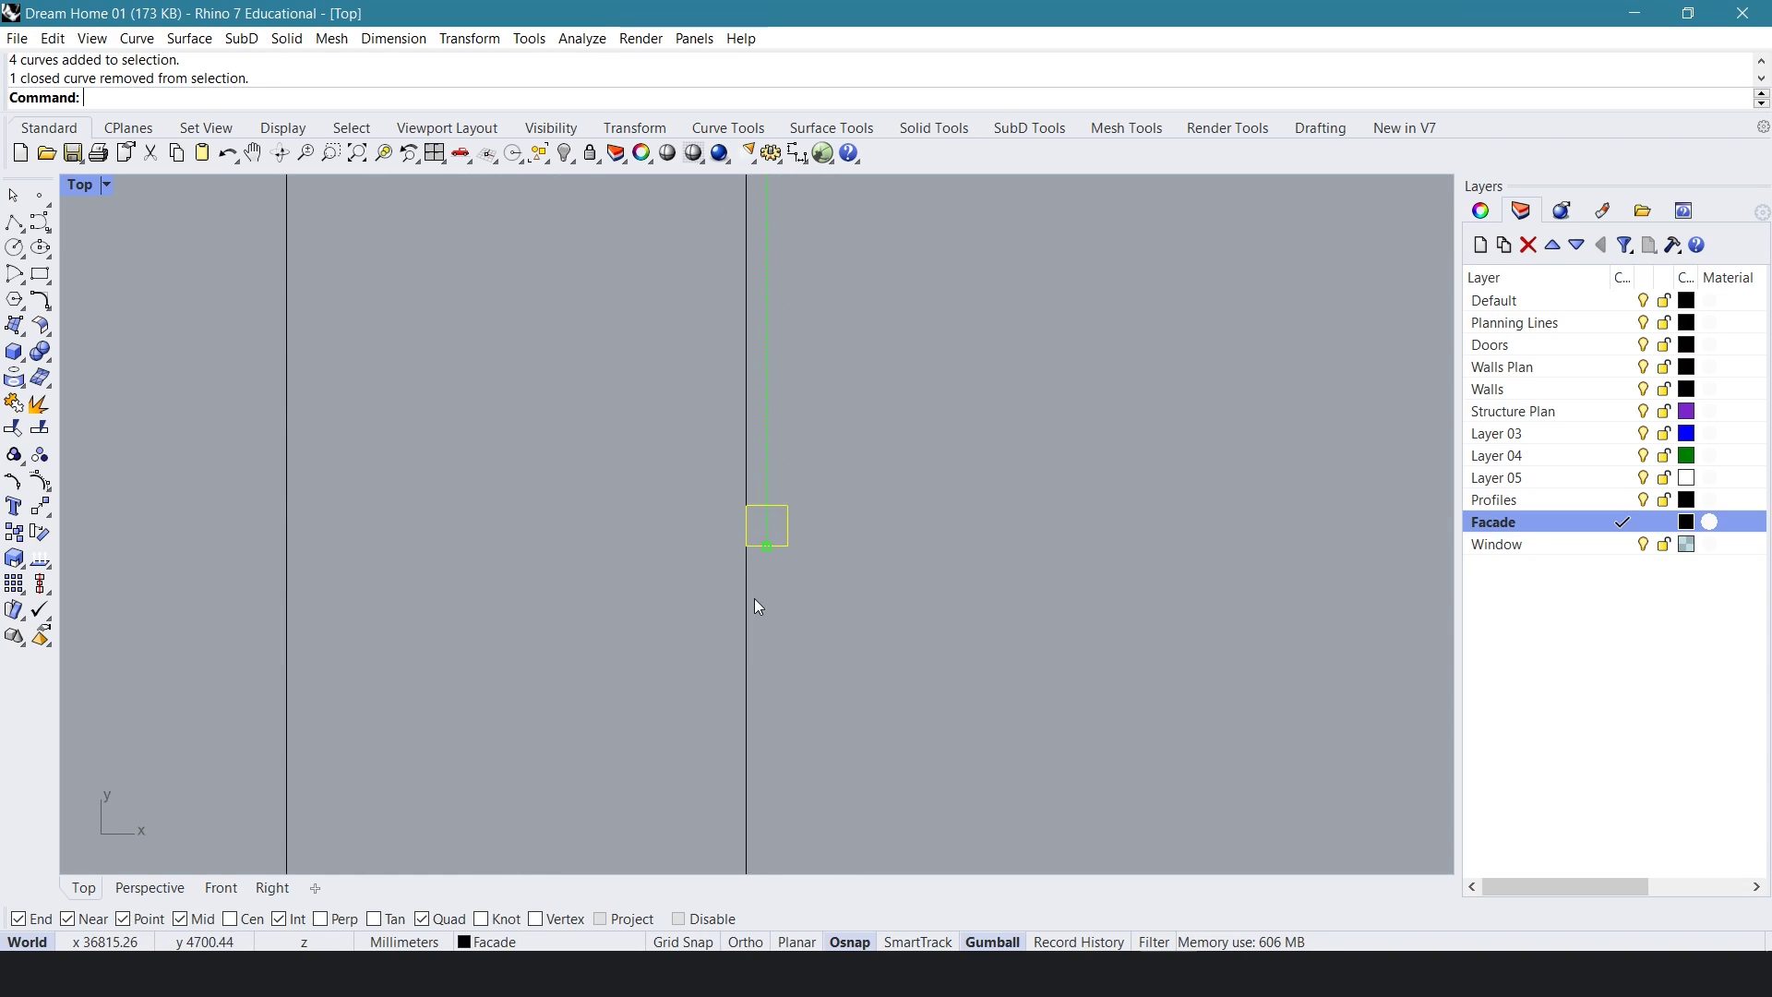
text(Move)
key(Return)
click(755, 548)
click(755, 549)
scroll(827, 661, down, 3)
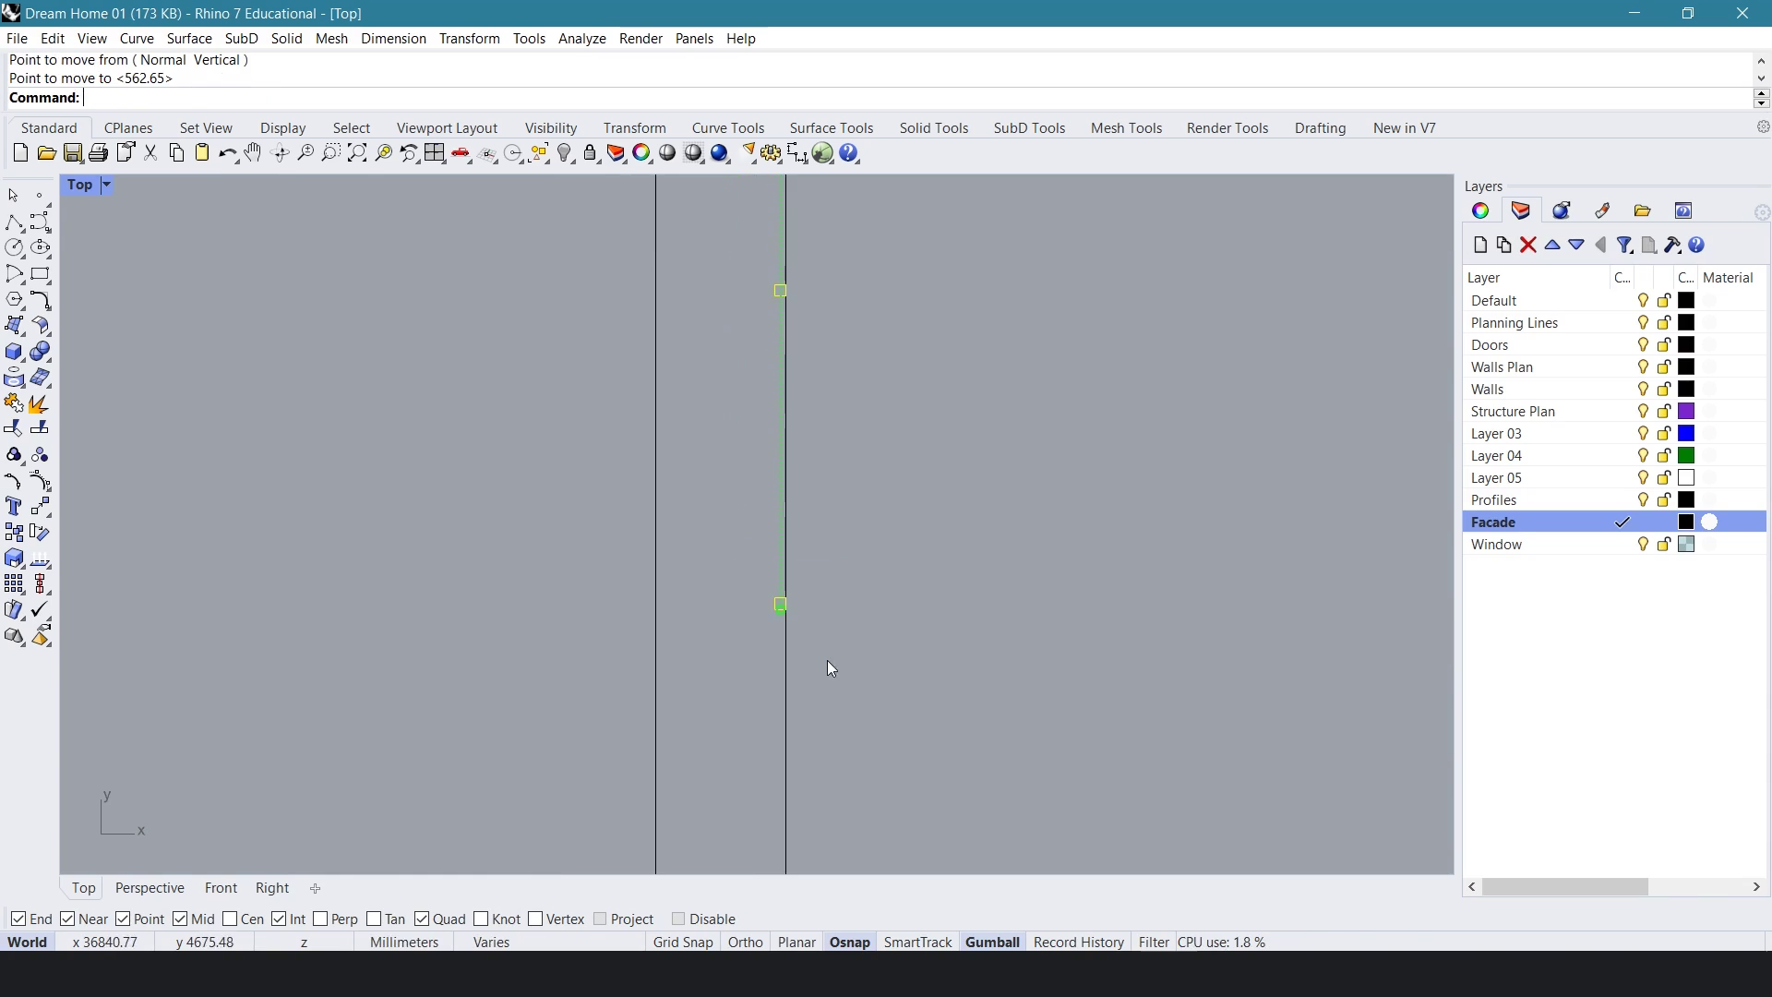
- Delete the lowest small square beside the bottom end piece's upper plate
click(751, 732)
click(752, 732)
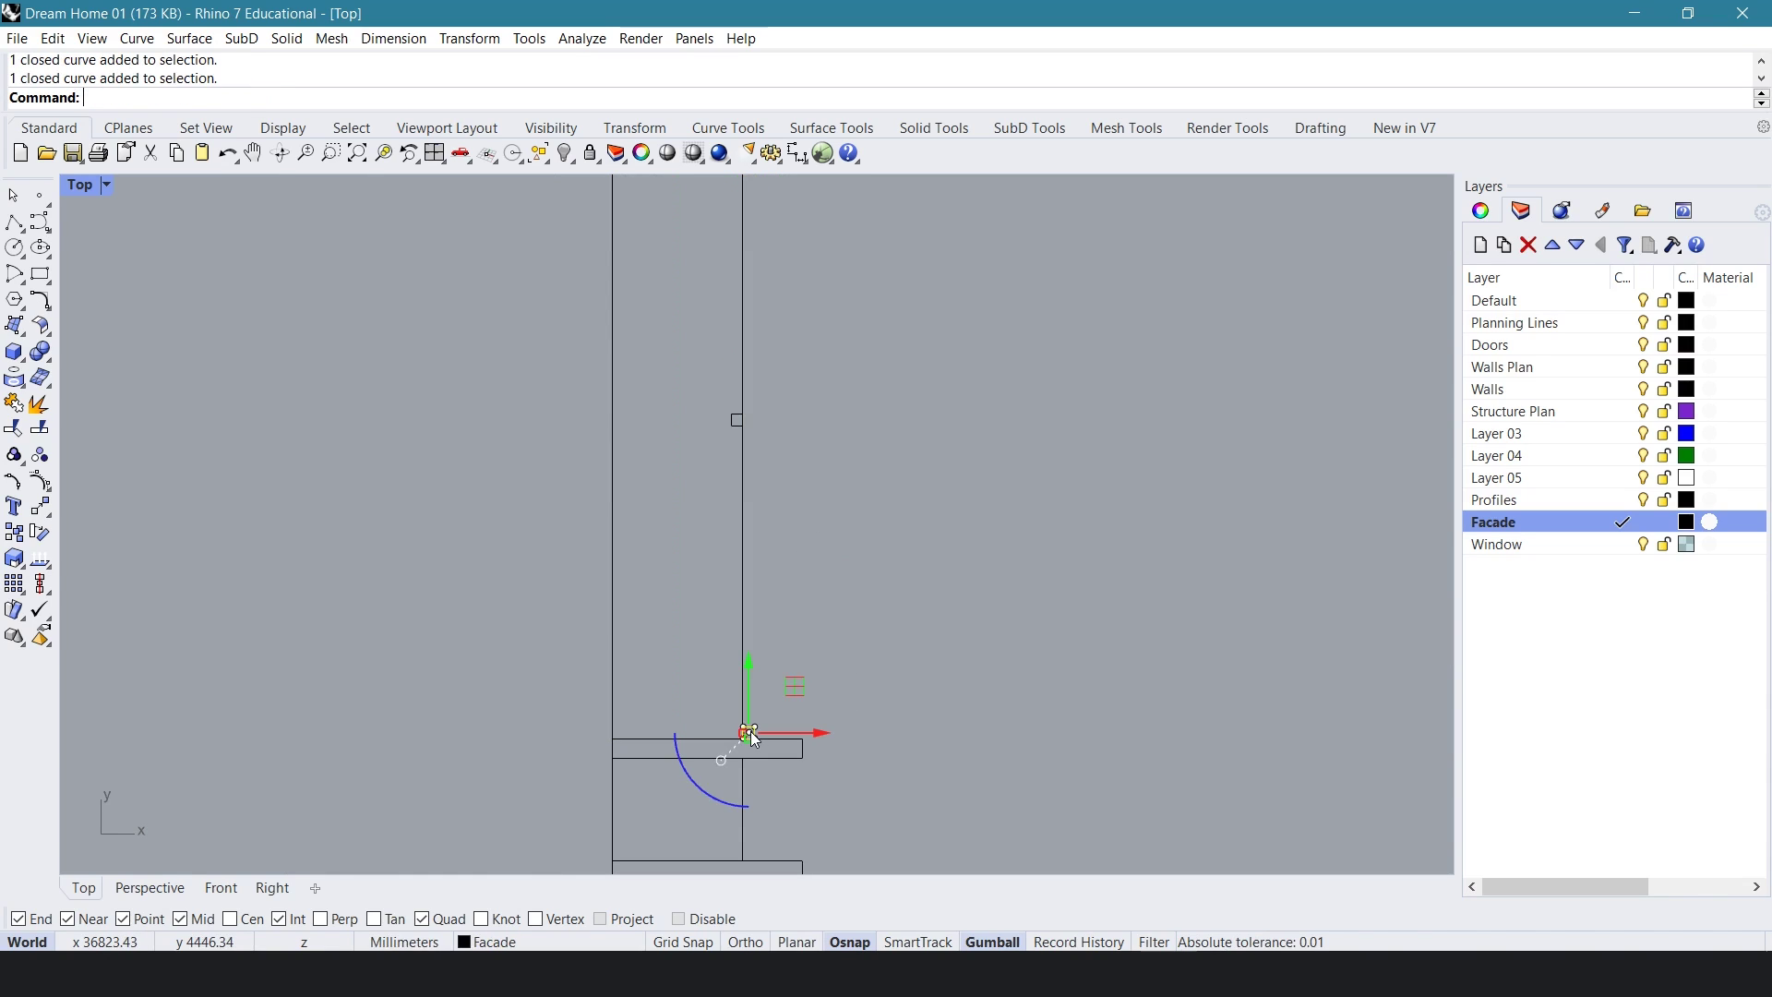
key(Delete)
scroll(812, 433, down, 3)
scroll(810, 654, down, 3)
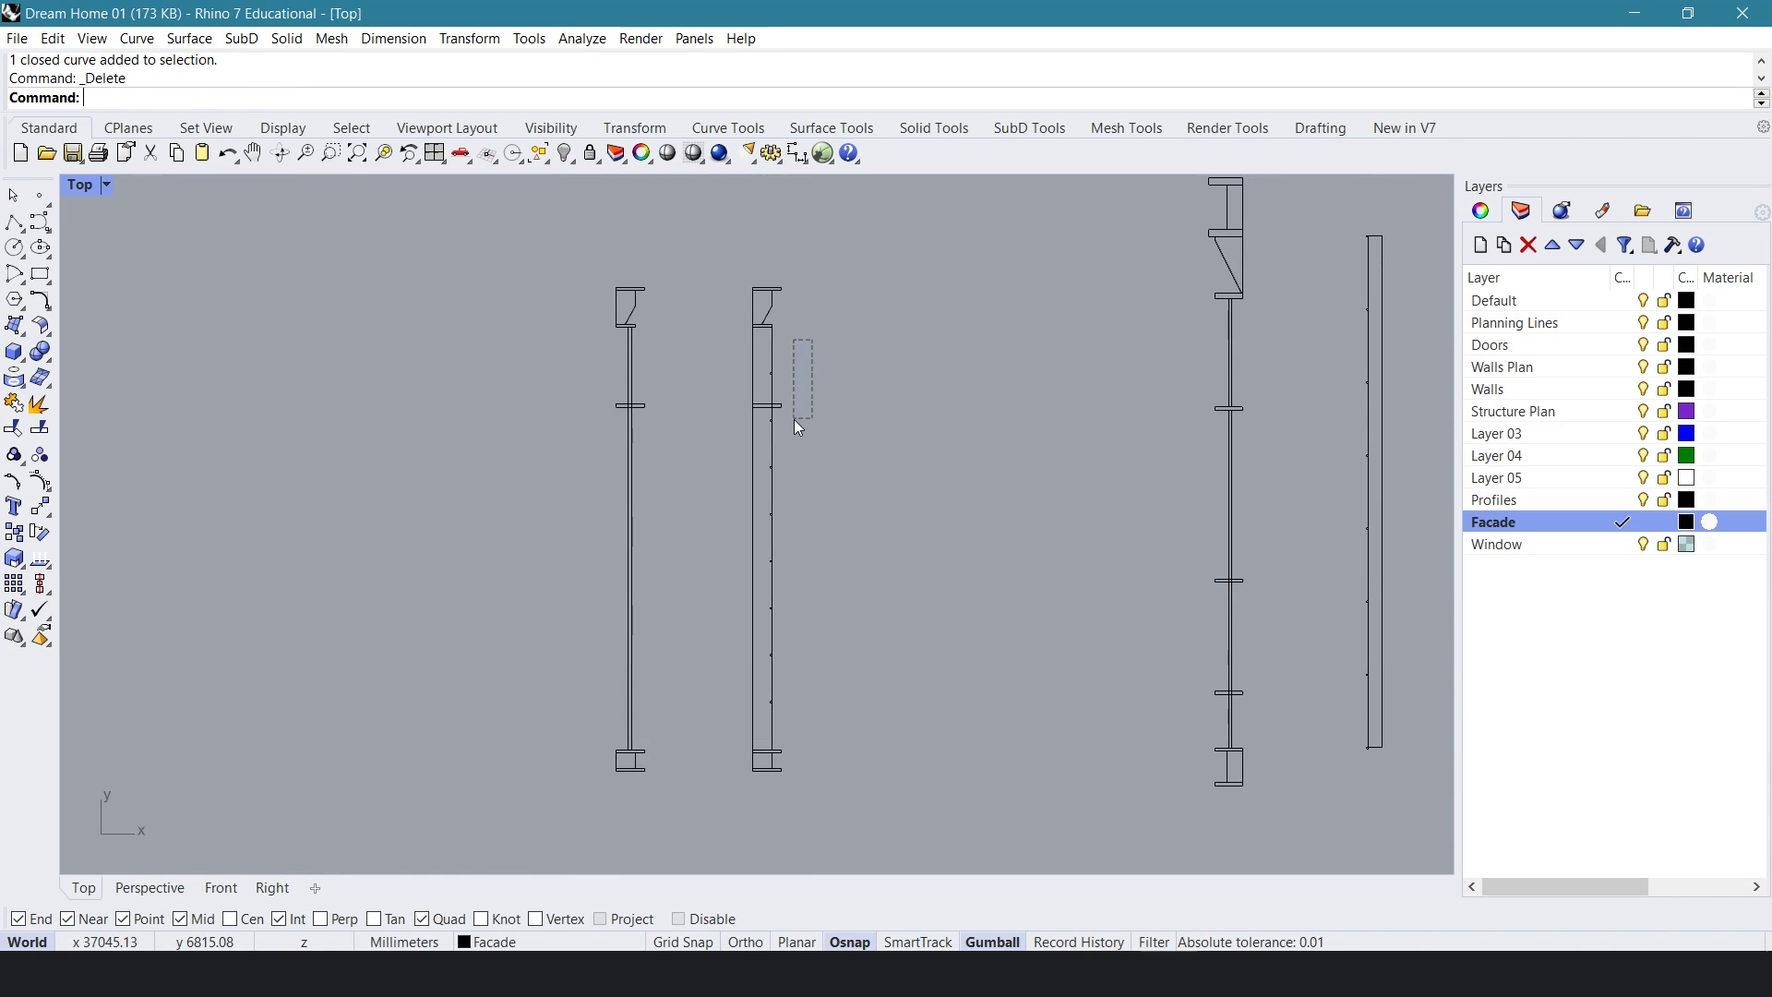
- Trim the web's edge against the small squares with the Trim command, opening the four lowest squares into notches
drag(752, 678, 762, 746)
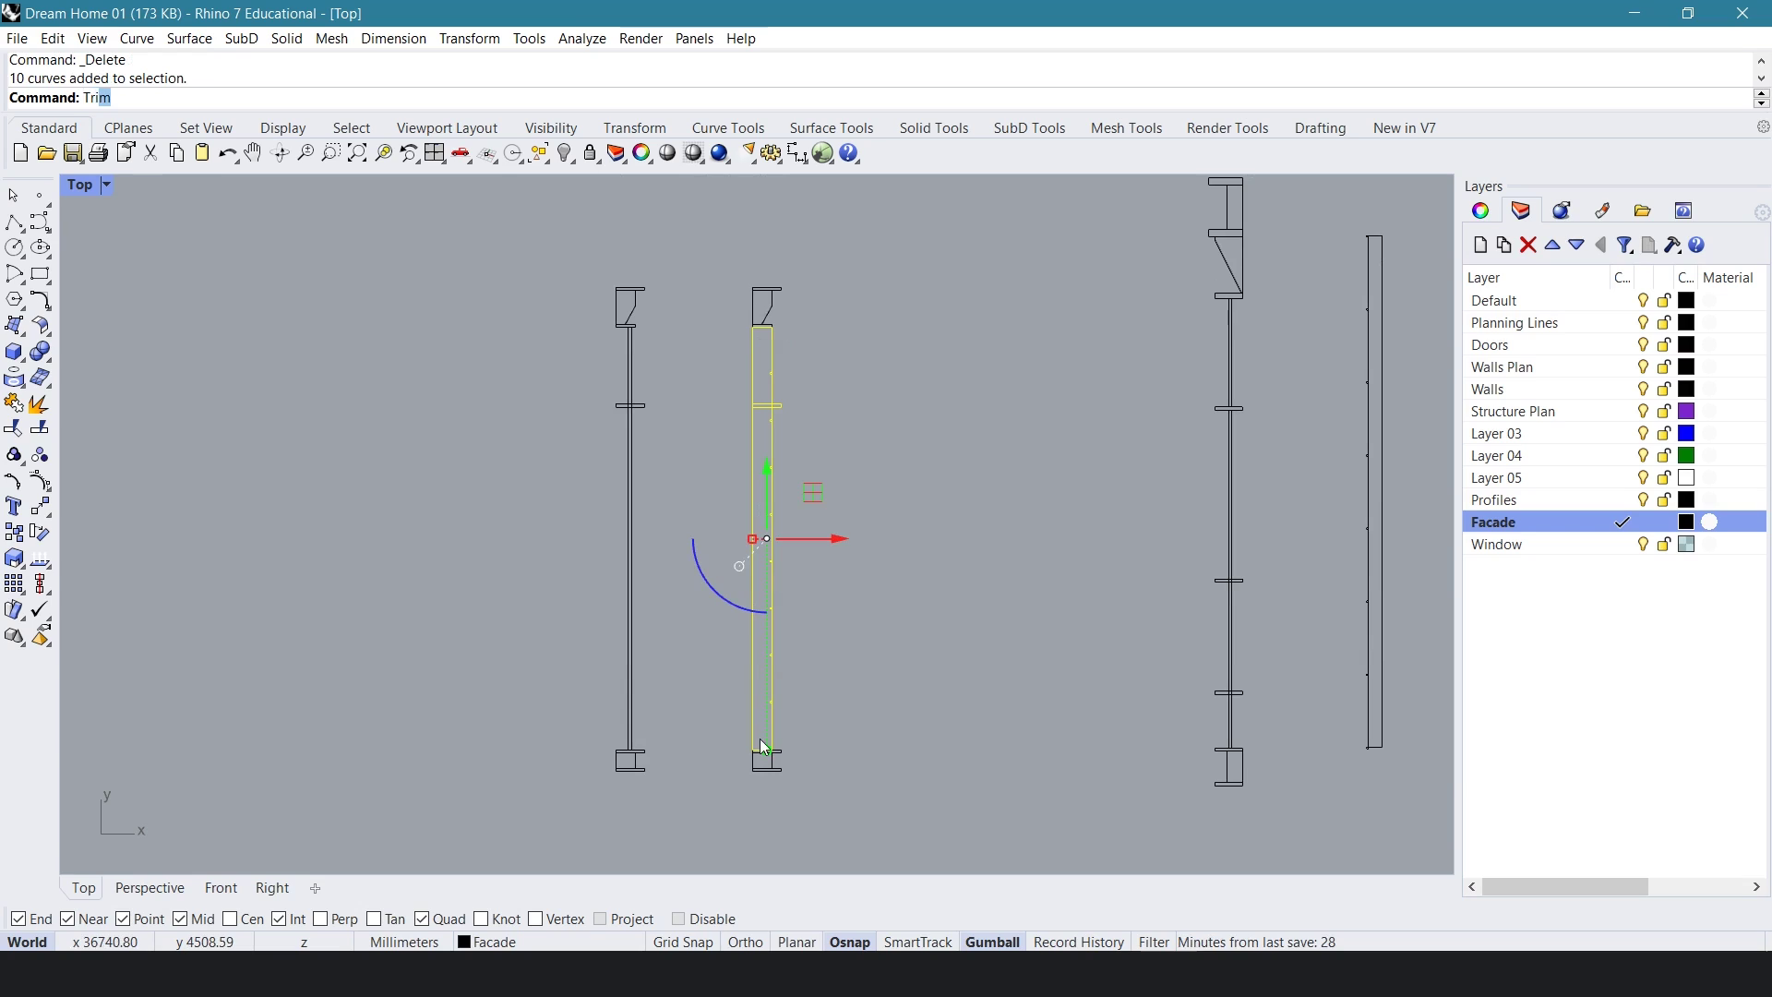
key(Return)
scroll(775, 710, up, 10)
click(746, 691)
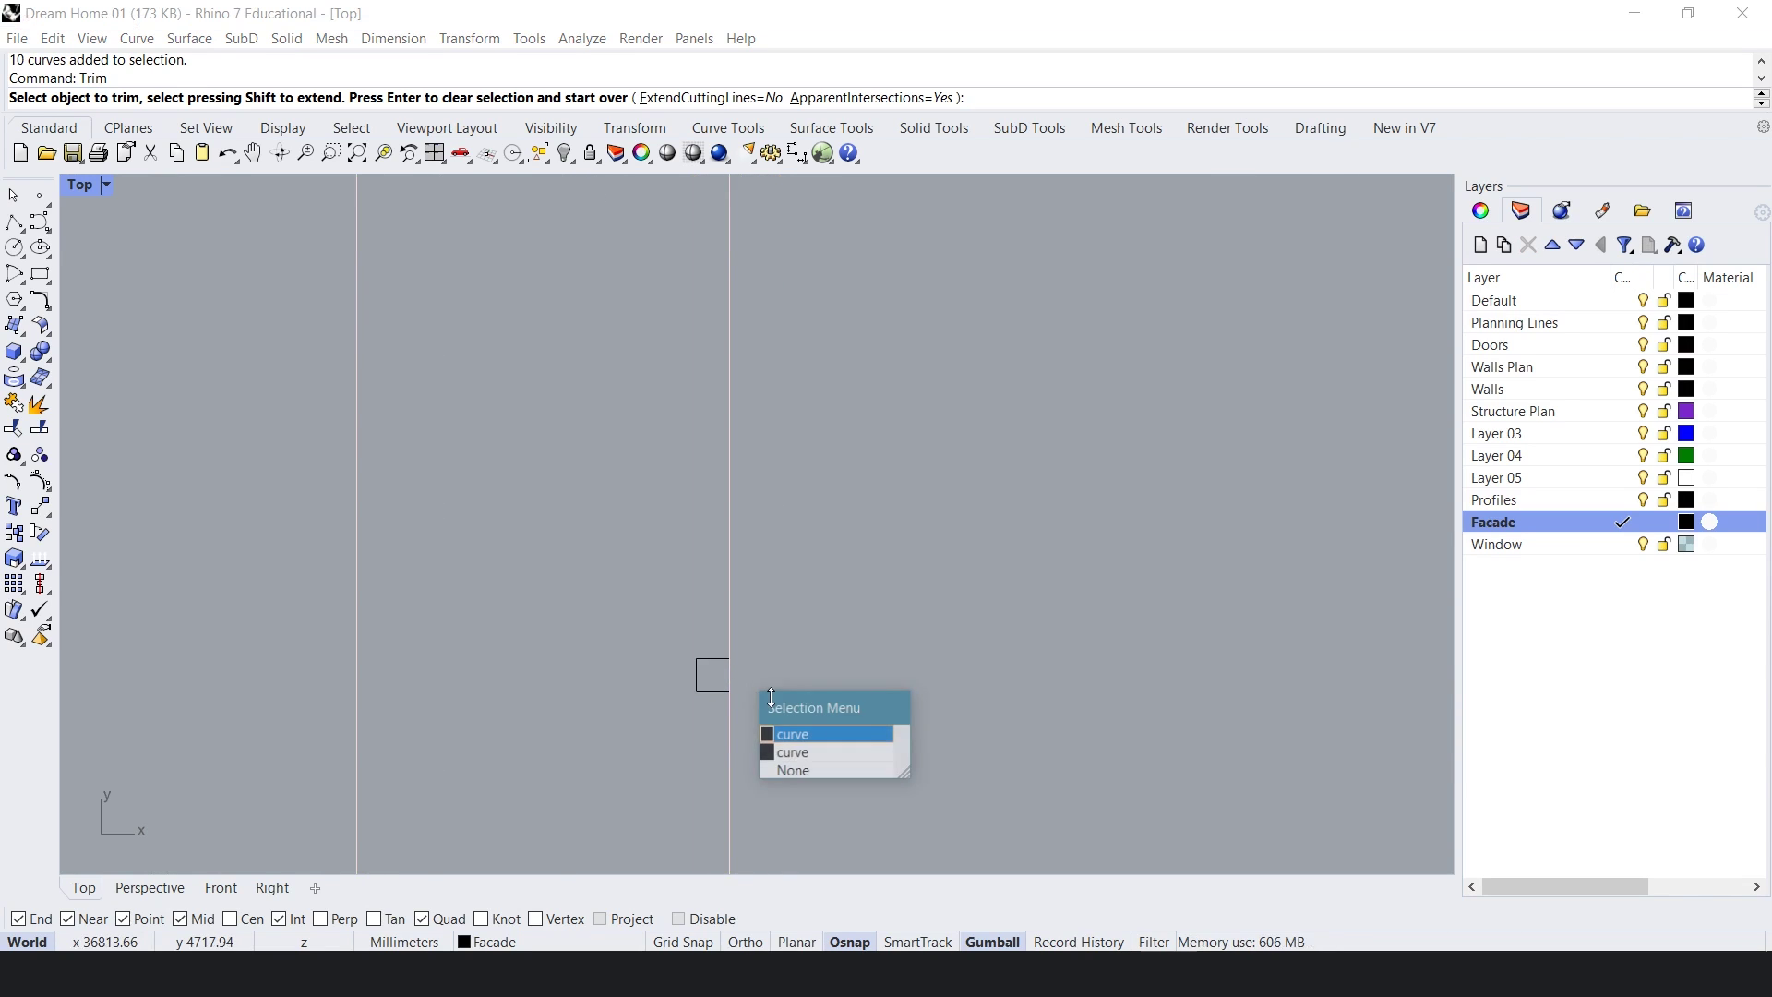
click(792, 753)
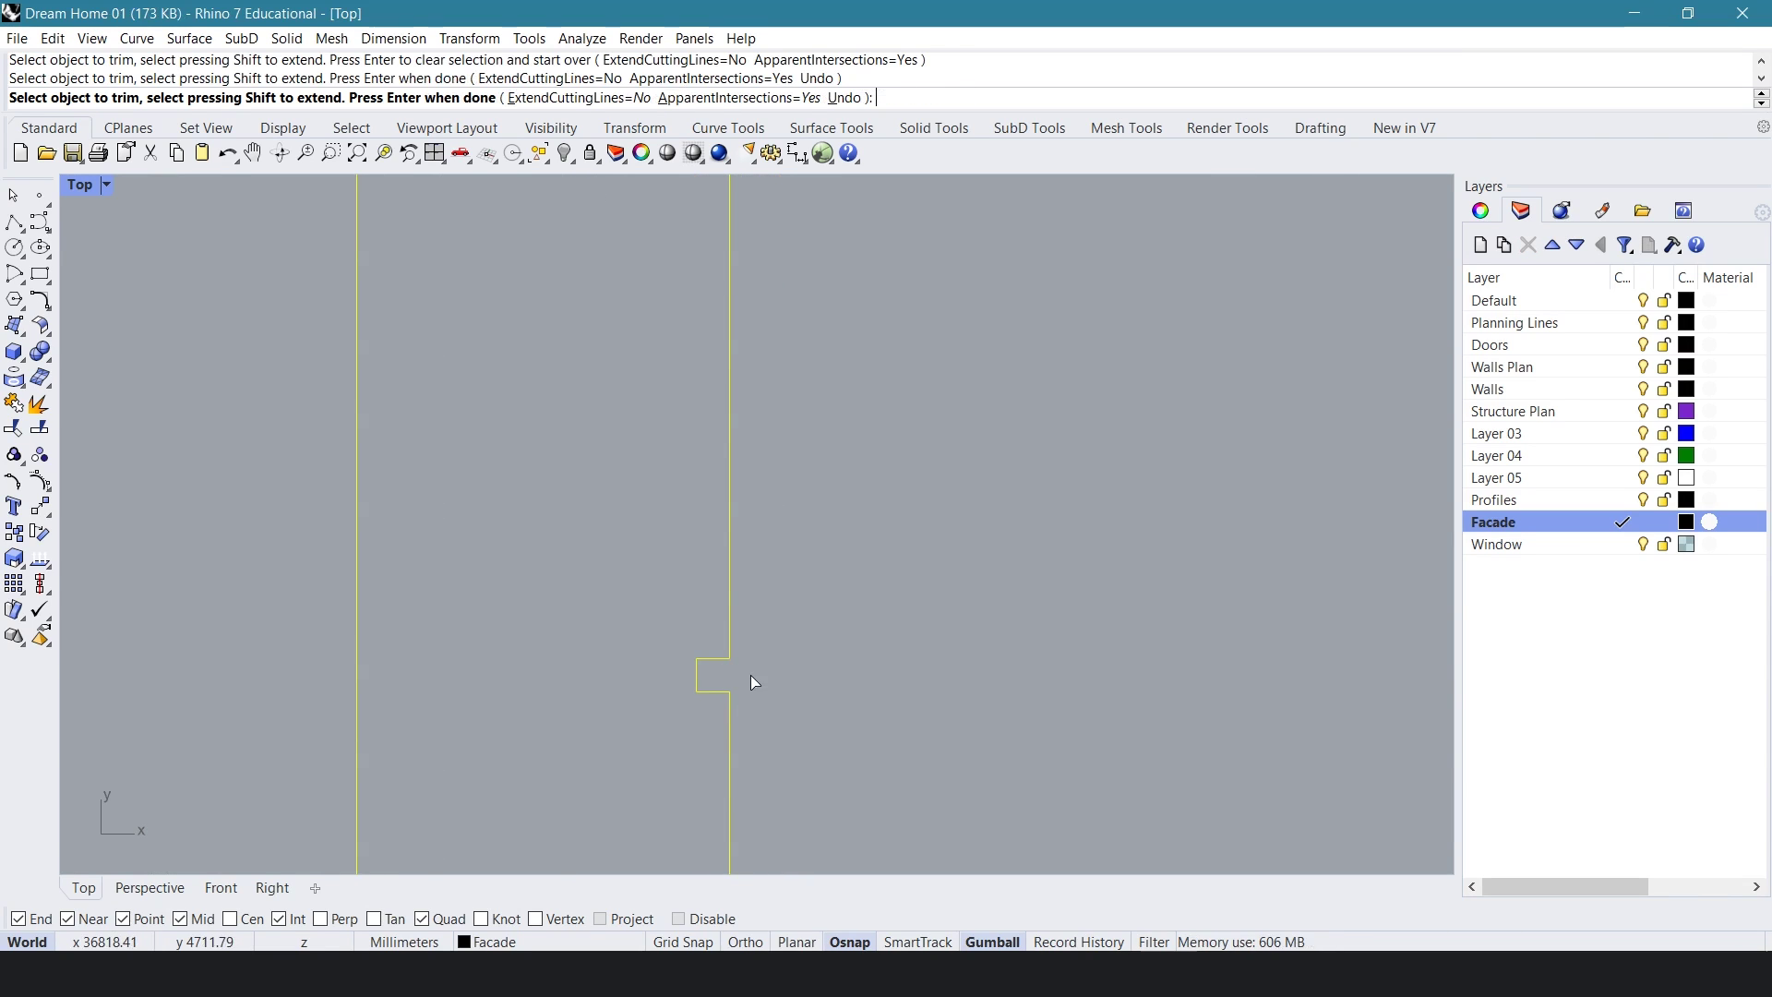
scroll(764, 672, down, 6)
right_drag(773, 454, 711, 773)
scroll(677, 485, up, 8)
click(690, 529)
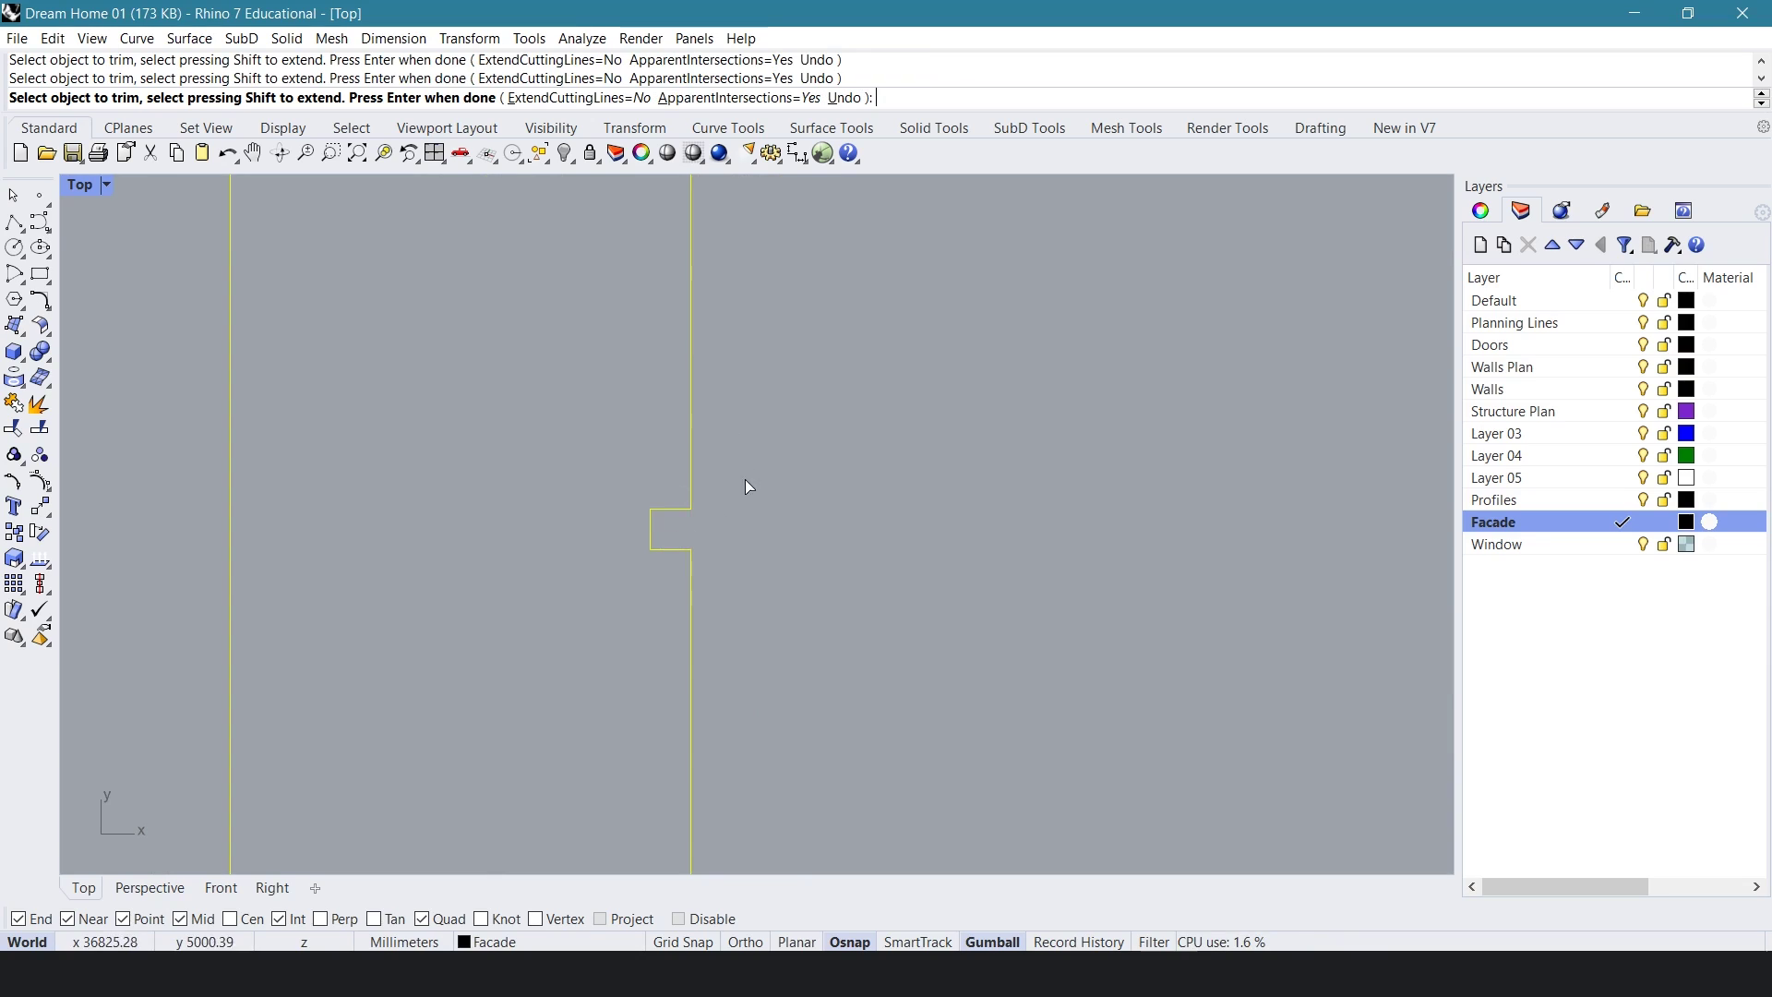
scroll(748, 487, down, 5)
scroll(717, 476, up, 4)
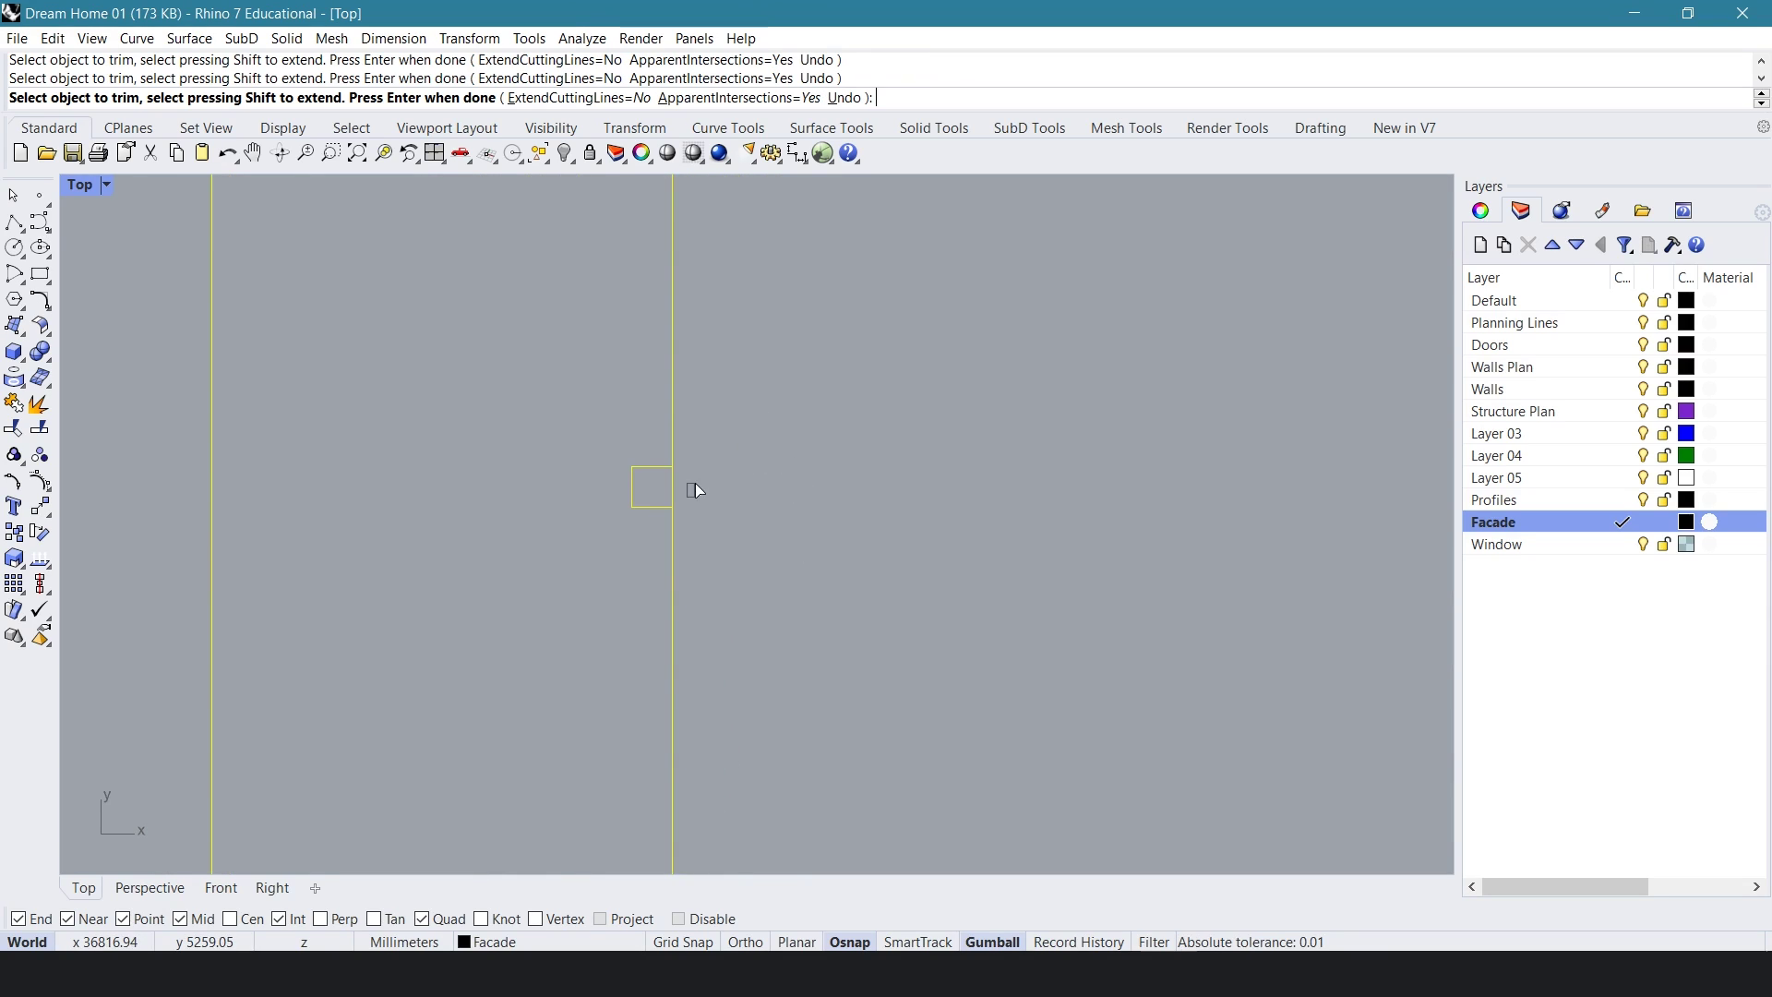
scroll(756, 646, down, 5)
scroll(732, 443, up, 5)
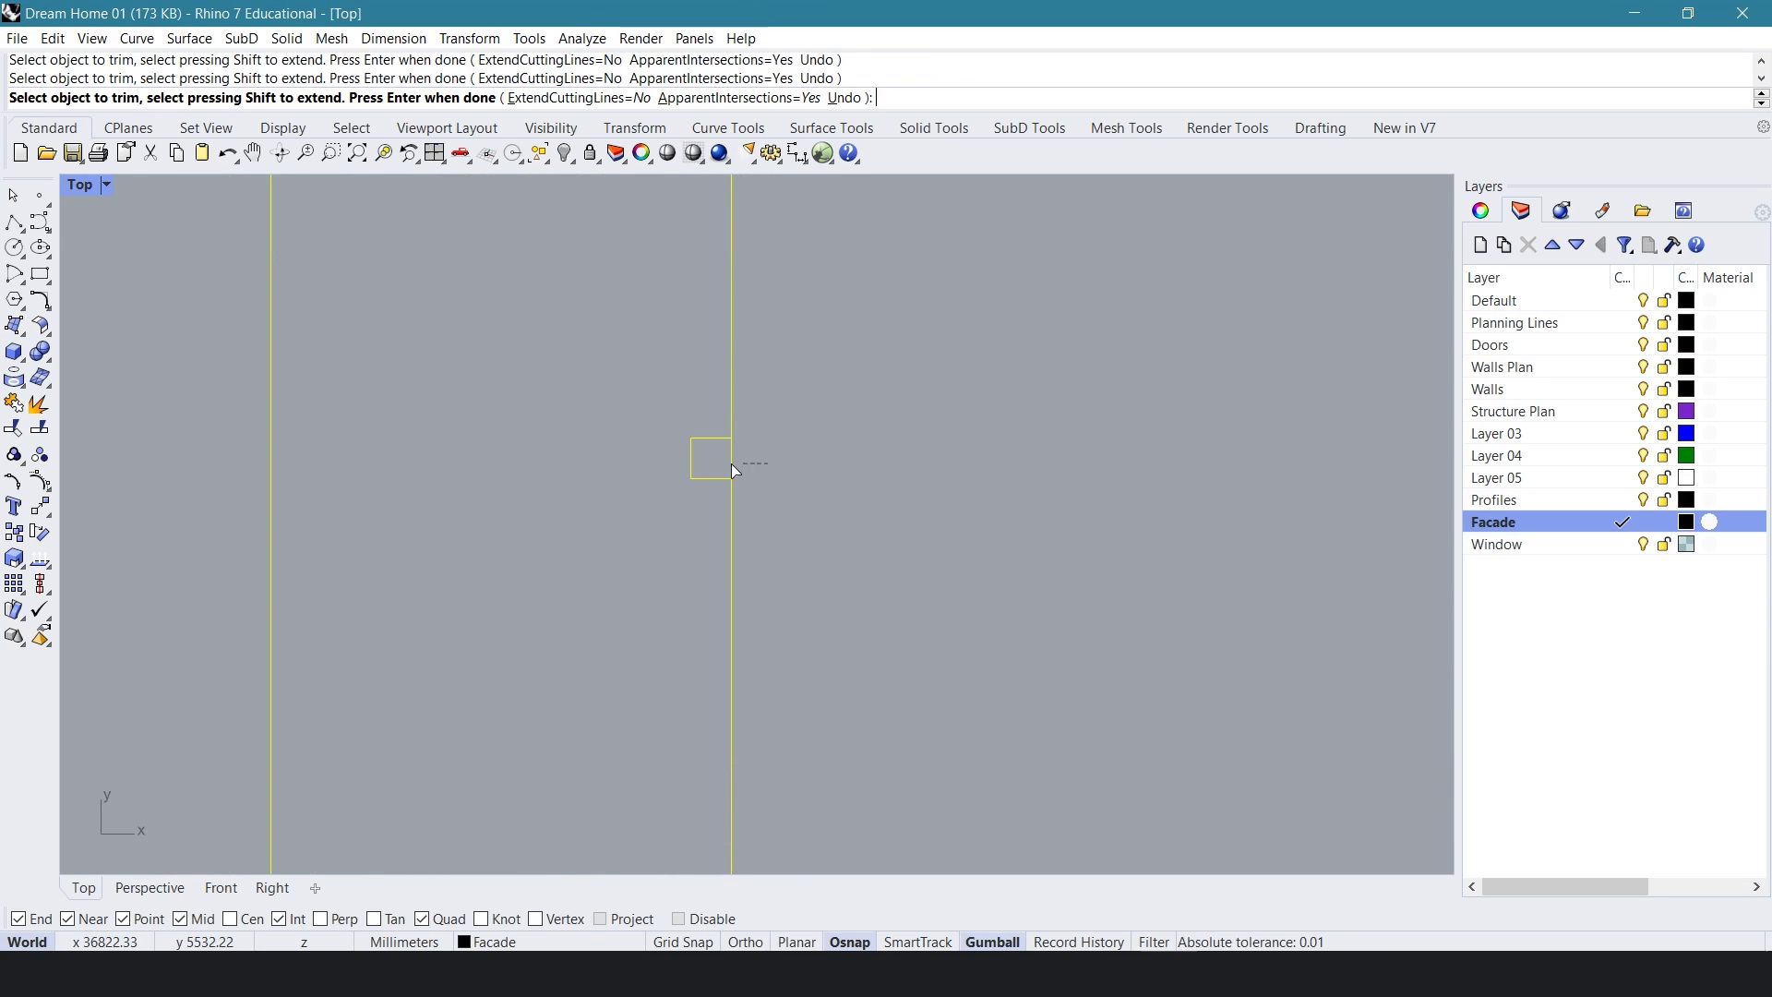
- Trim the four upper squares on the wide web's edge into open notches and finish the command
scroll(731, 475, down, 6)
scroll(745, 502, up, 5)
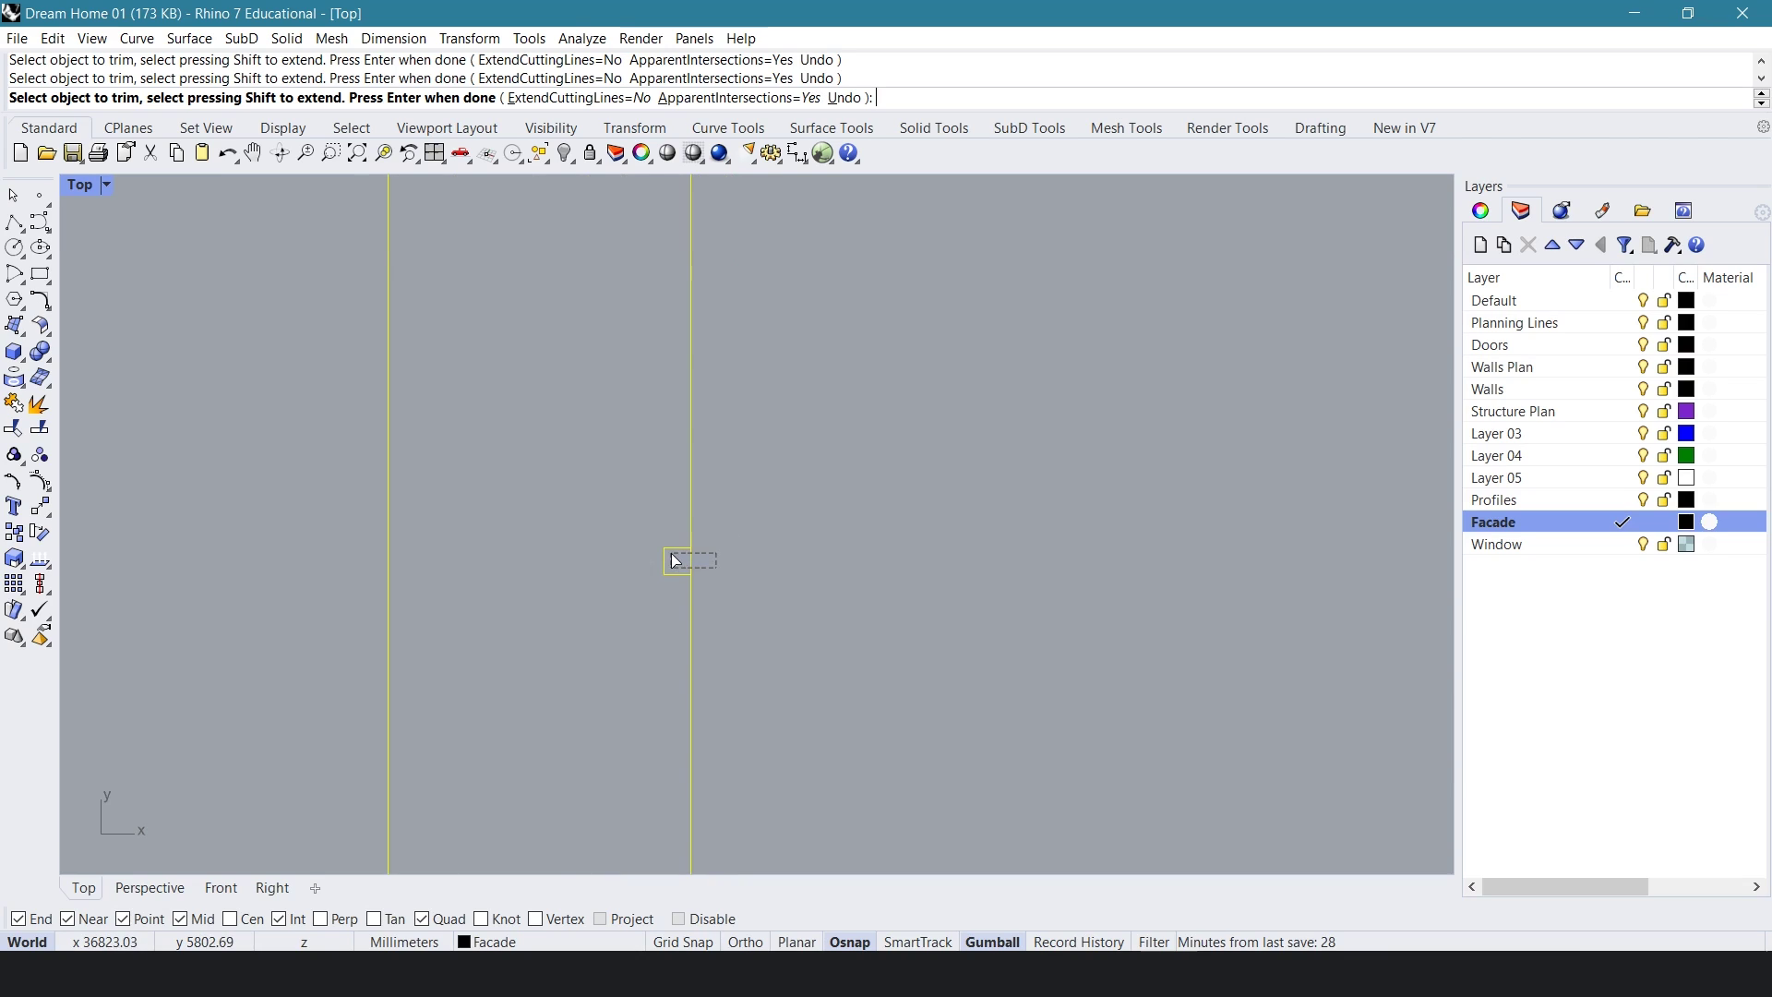
scroll(780, 568, down, 5)
scroll(831, 441, up, 7)
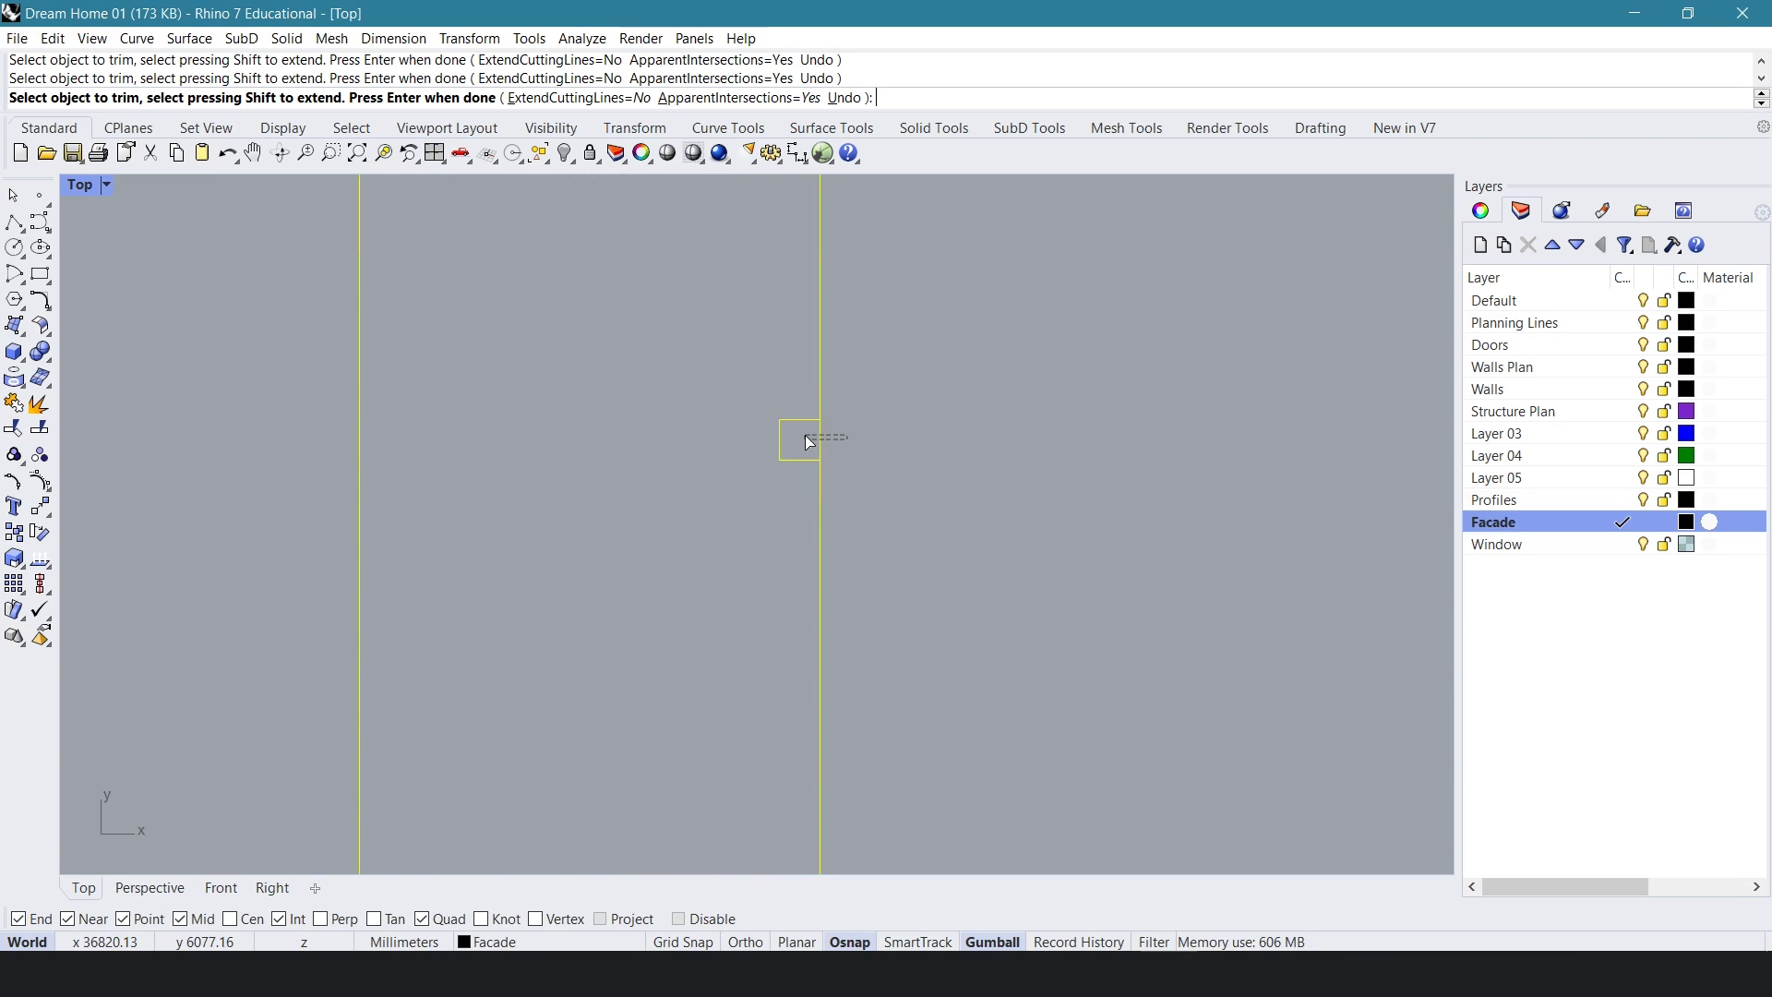
scroll(812, 462, down, 5)
scroll(837, 519, up, 1)
scroll(836, 519, down, 4)
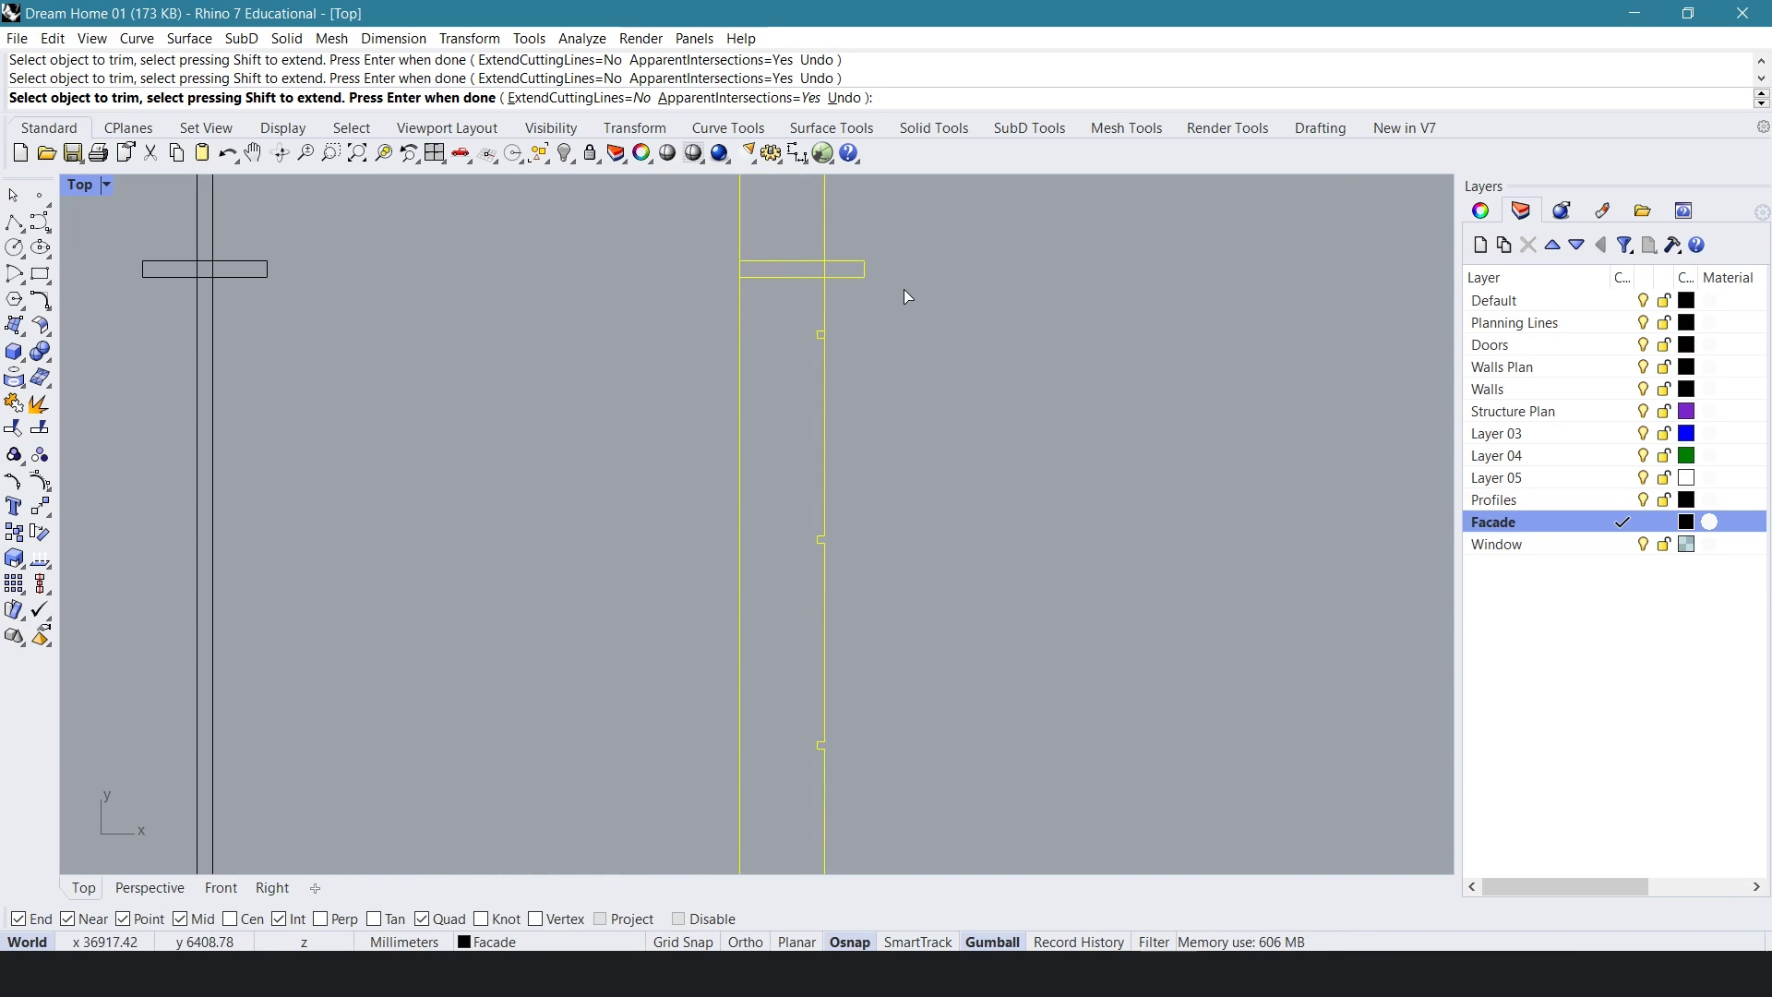
scroll(905, 289, up, 6)
scroll(659, 484, up, 3)
scroll(641, 406, down, 5)
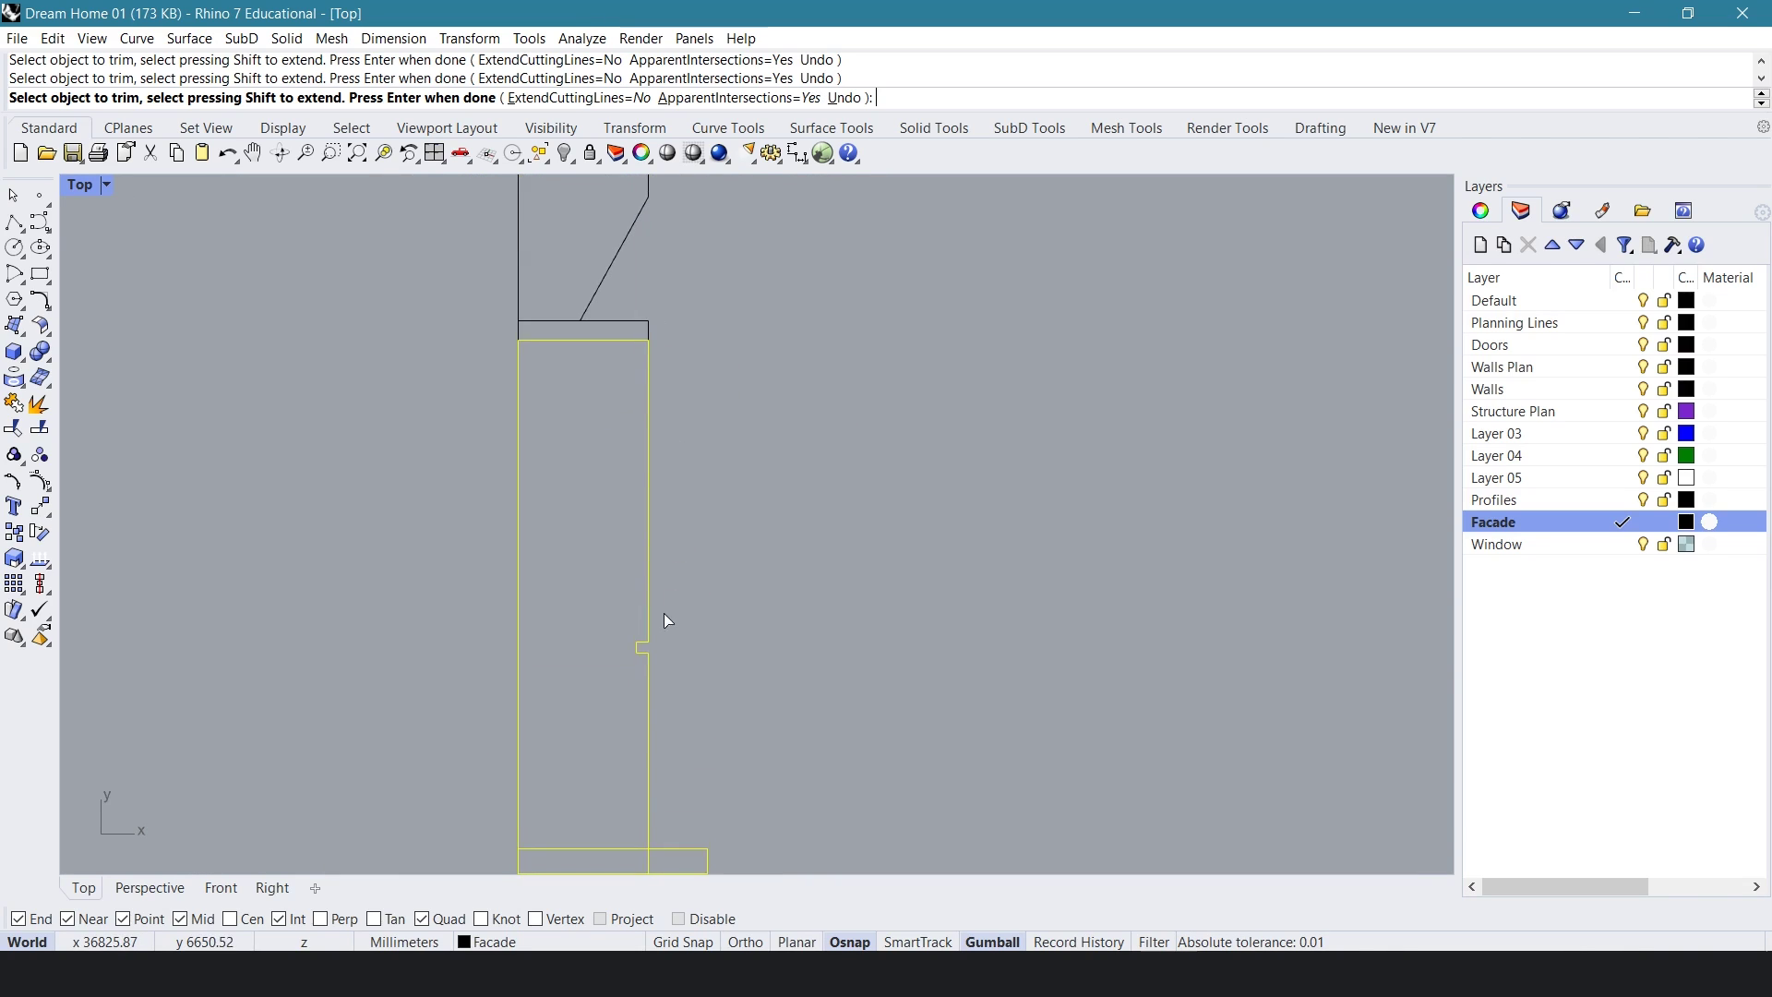
key(Return)
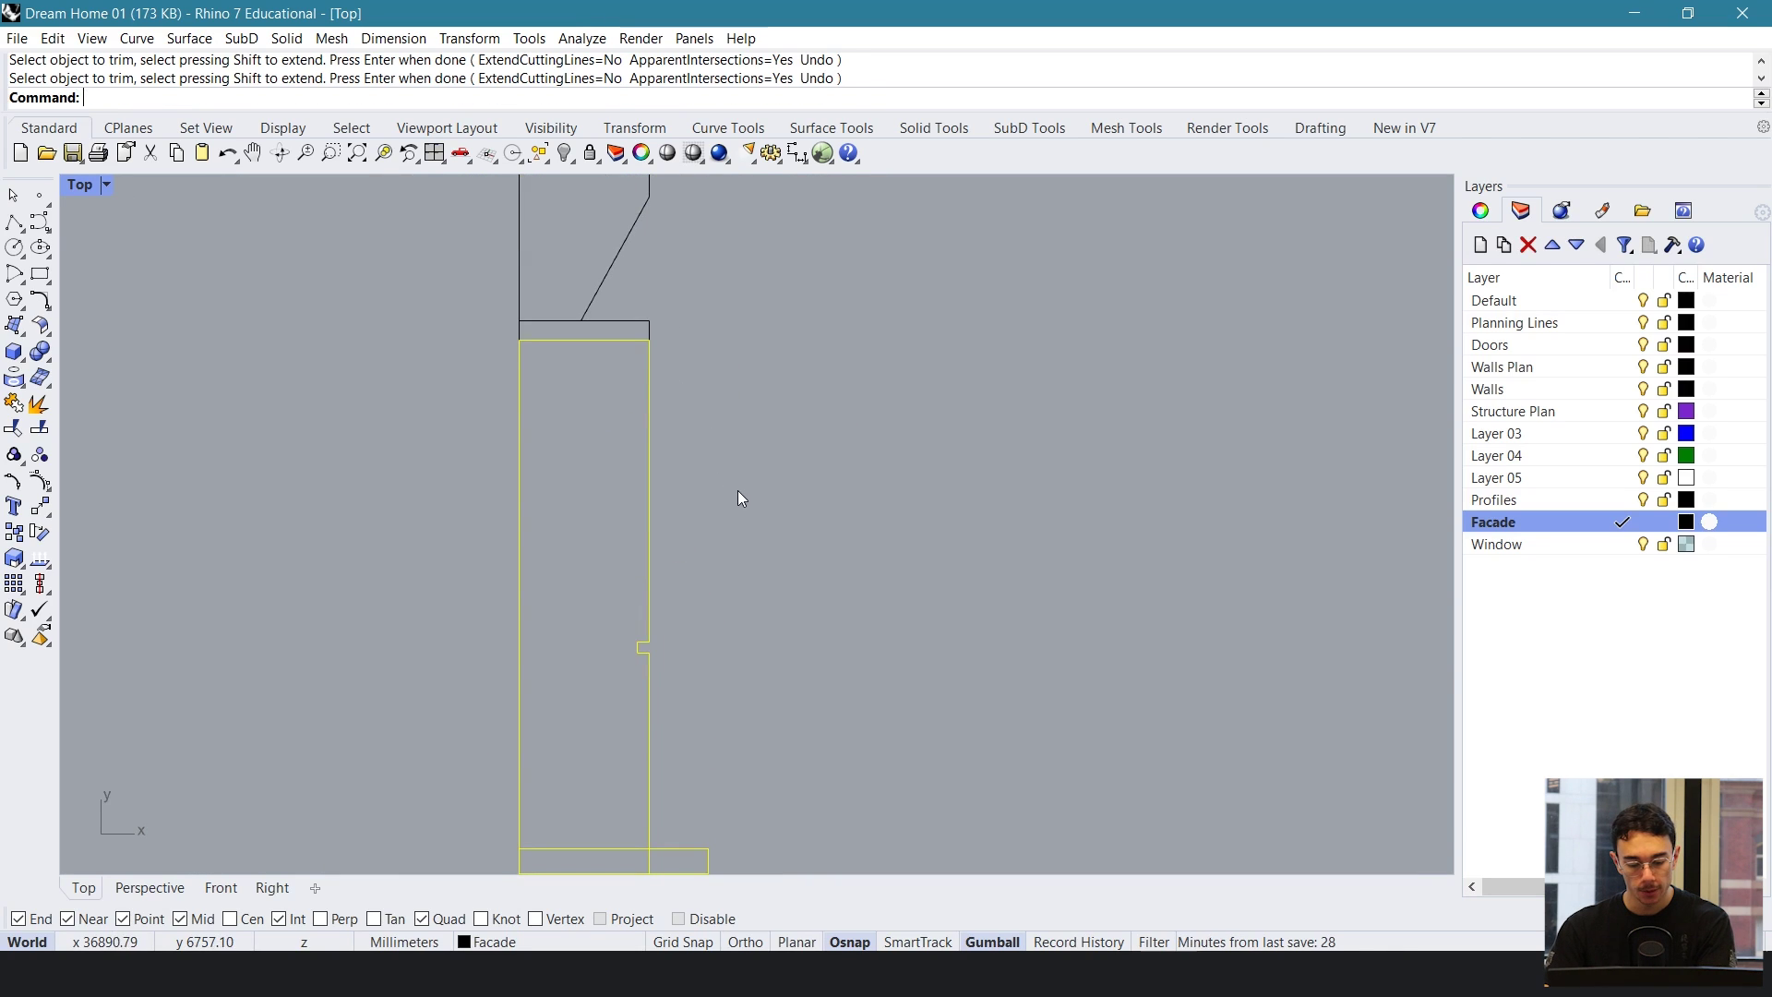
- Join the trimmed web outline and notch segments into one closed curve
key(Return)
scroll(790, 407, down, 4)
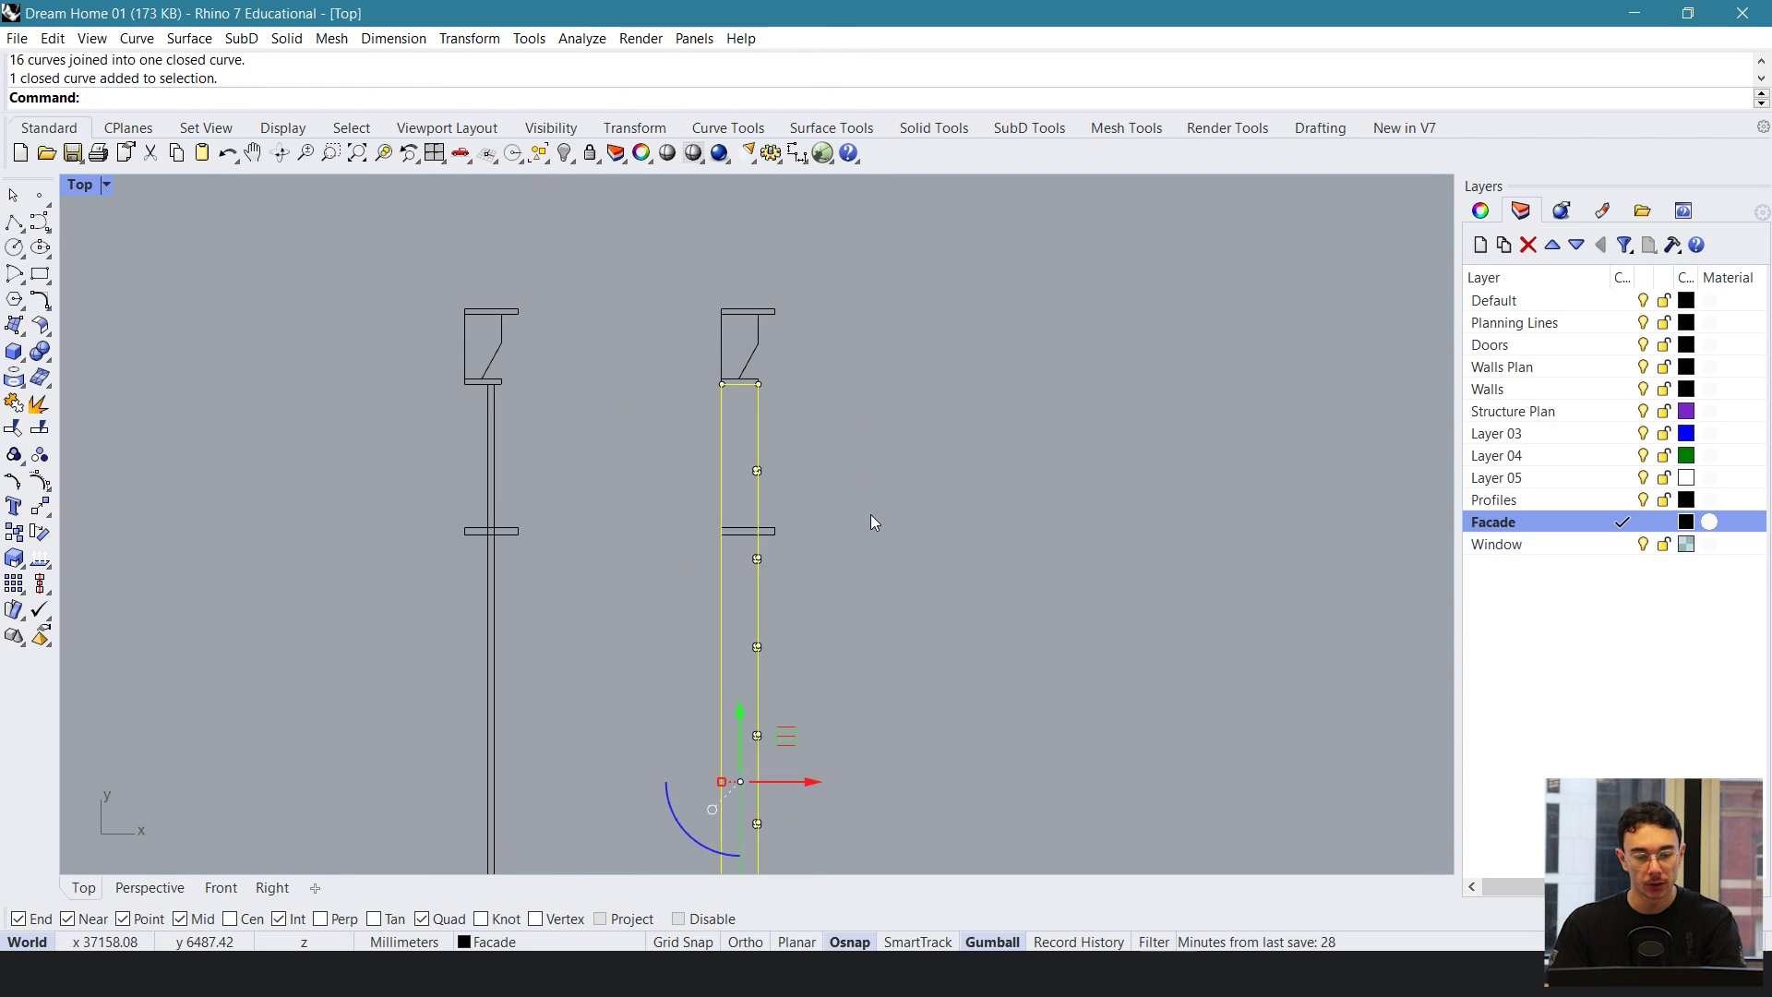
key(Escape)
scroll(855, 443, down, 3)
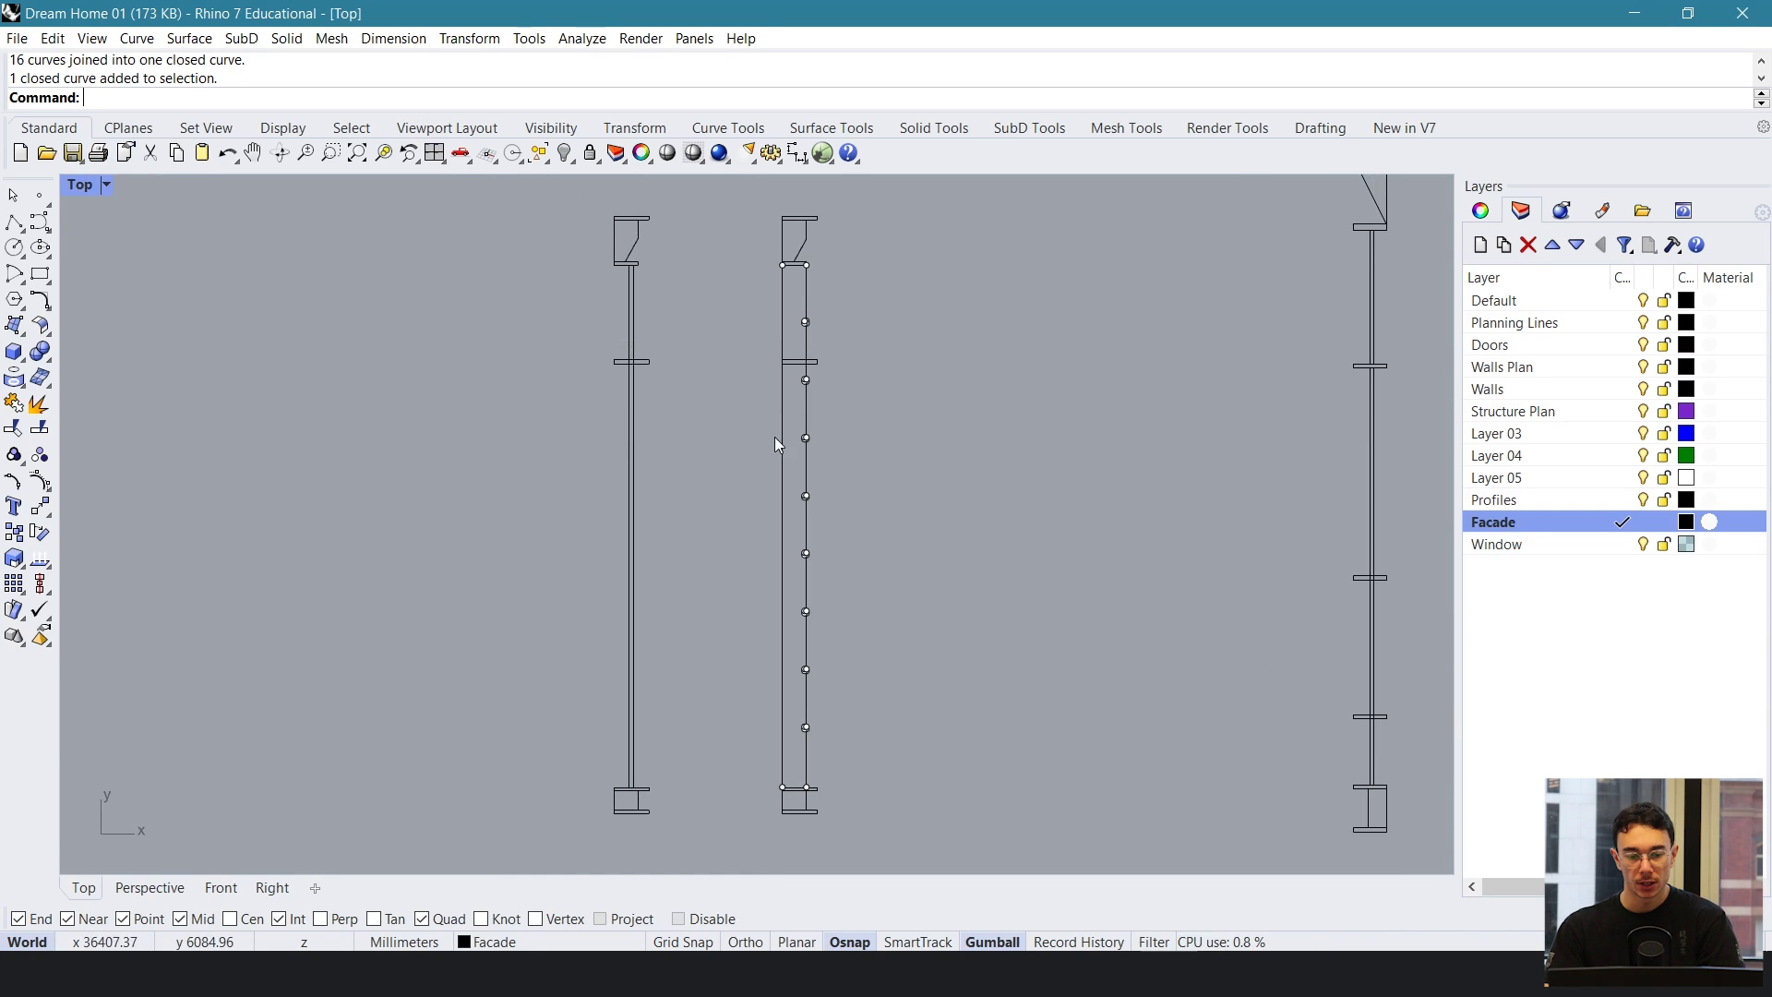
- Hide the taller facade profile together with the separate notched strip beside it
scroll(928, 435, down, 5)
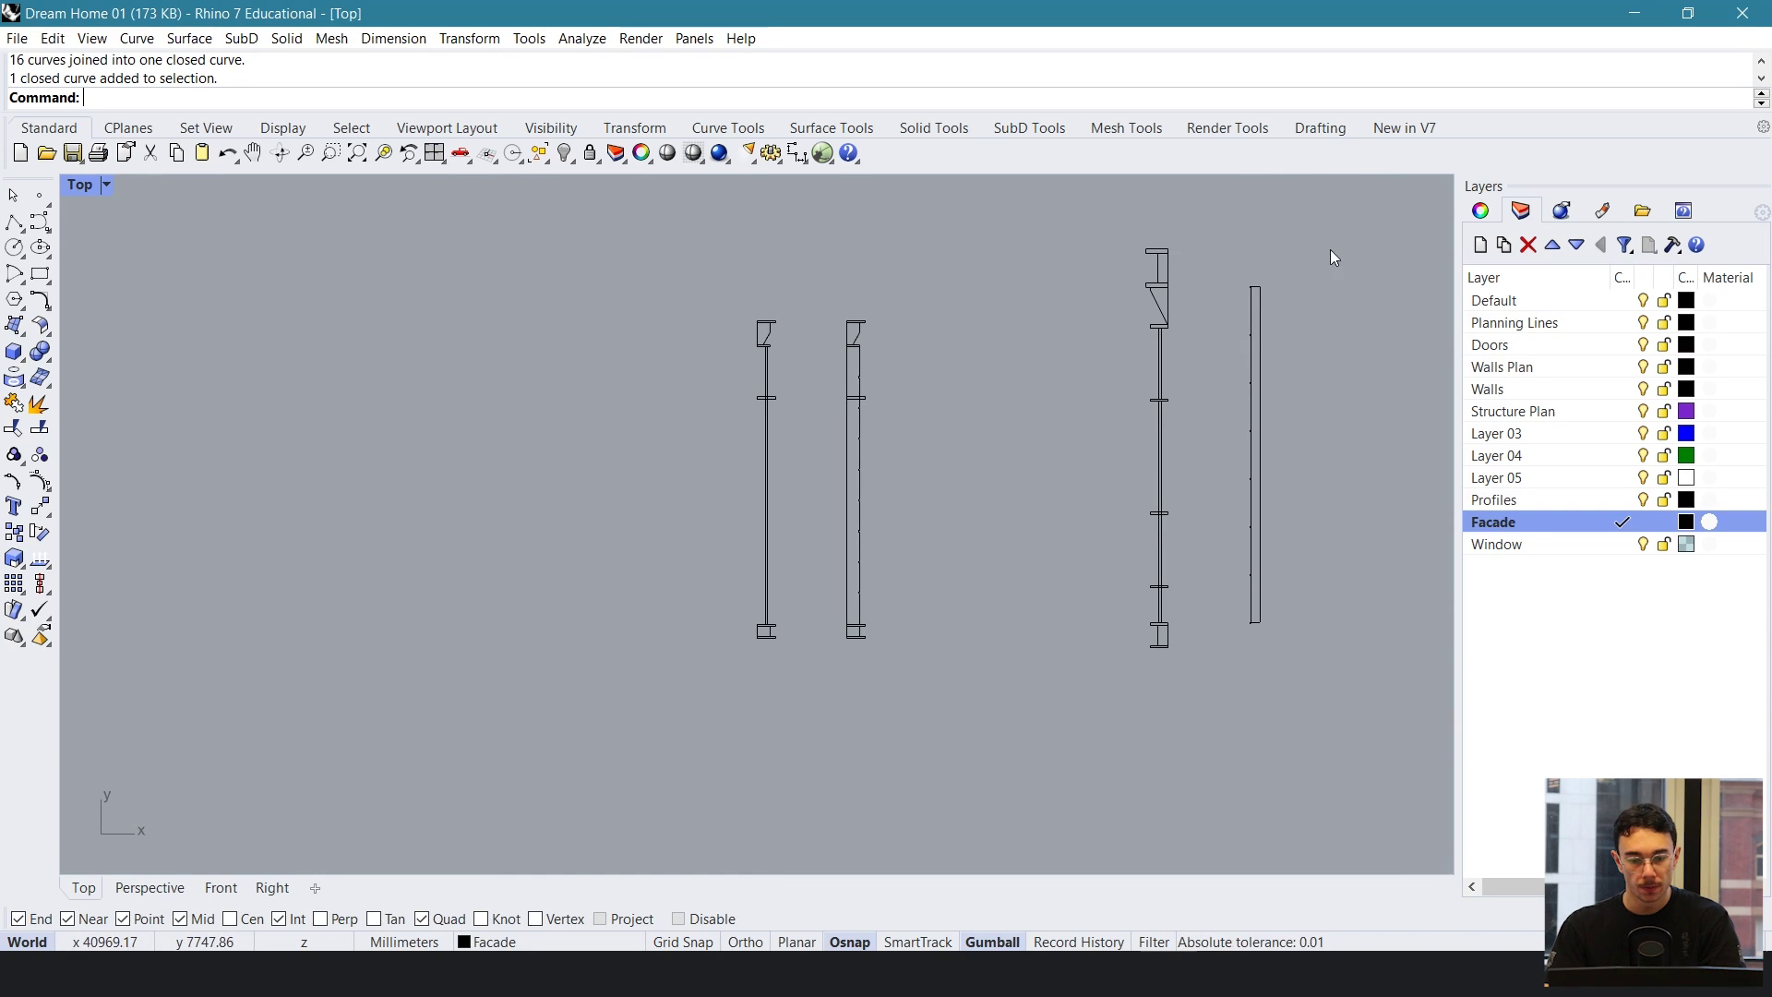
drag(1331, 249, 1055, 766)
text(Hide)
key(Return)
scroll(840, 387, up, 8)
scroll(840, 397, down, 4)
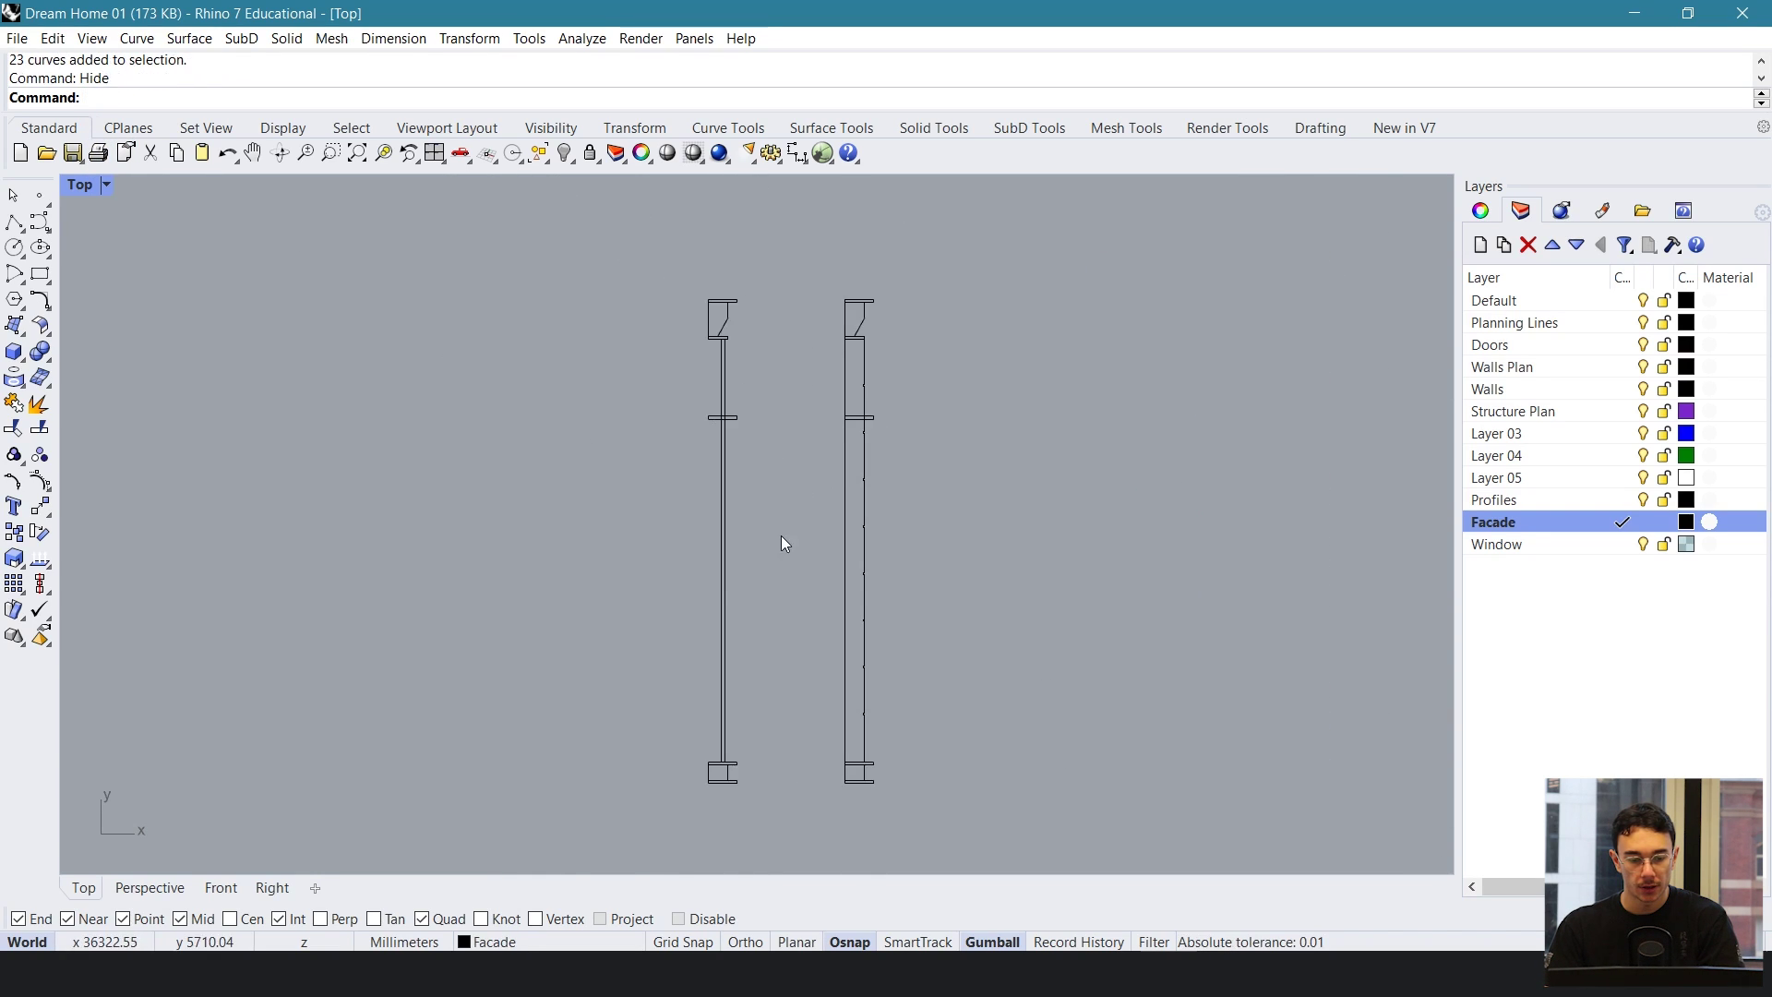
right_drag(786, 506, 772, 467)
scroll(748, 523, up, 1)
- Maximize the Perspective view and move both remaining facade profiles closer to the floor slab's near corner
double_click(79, 185)
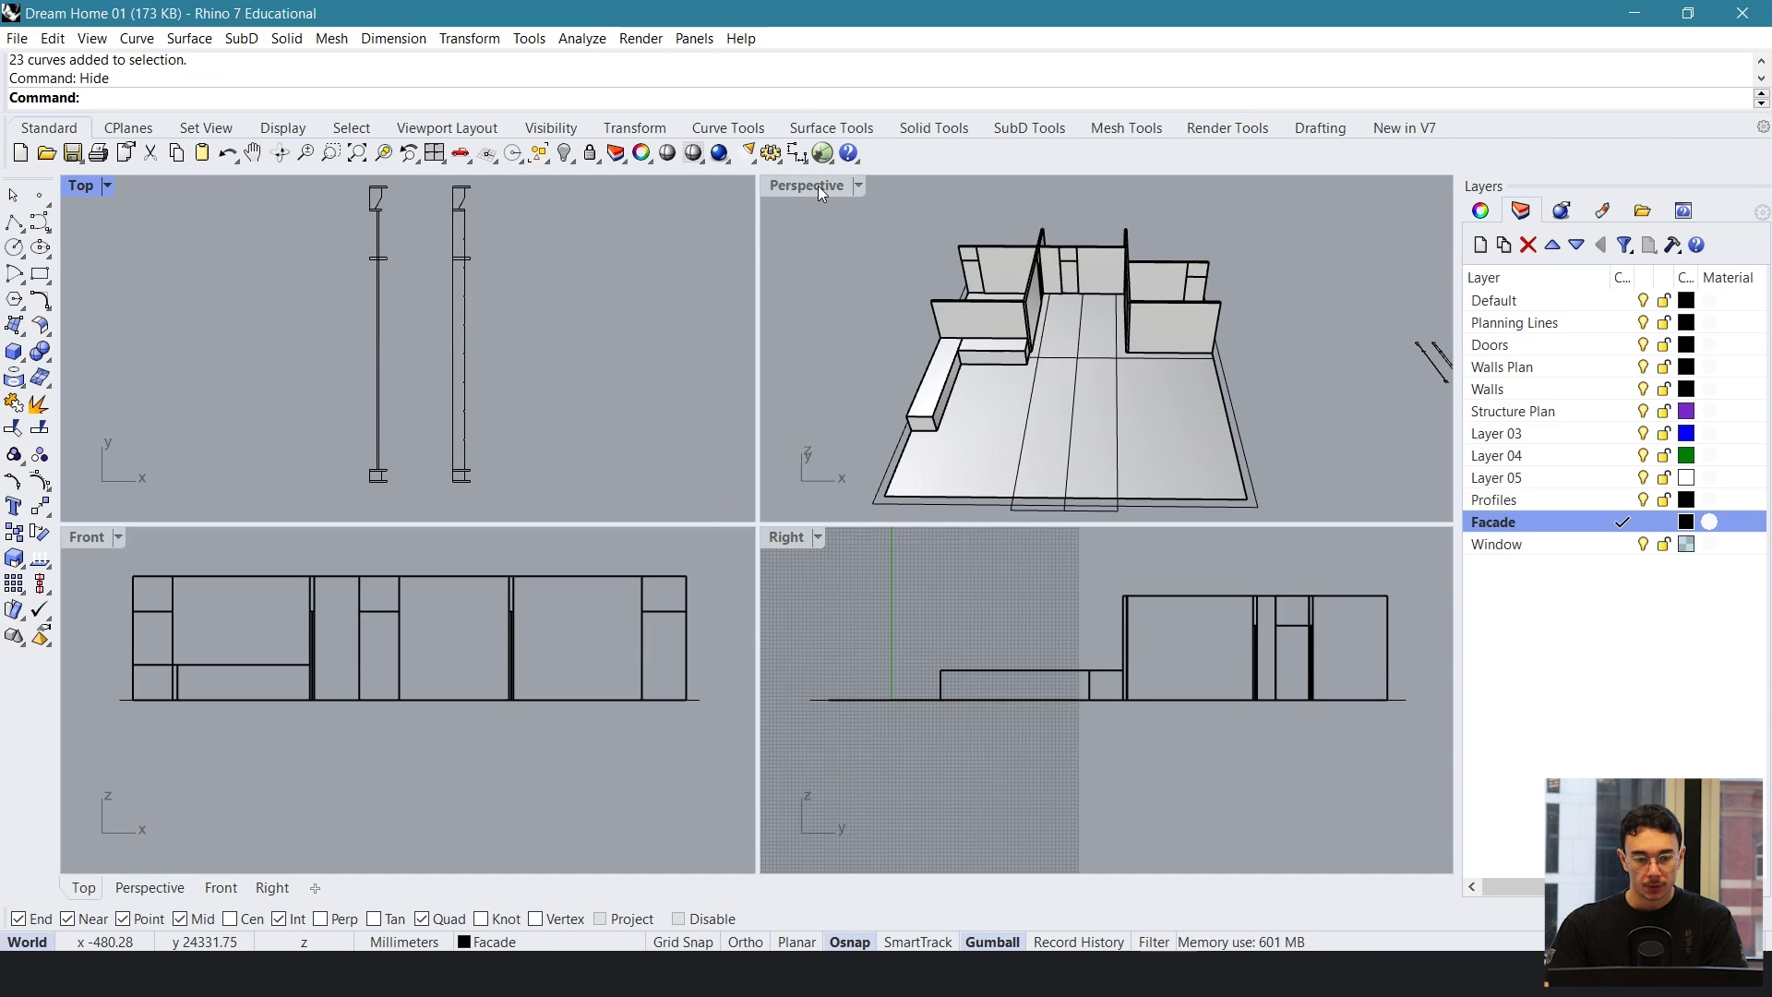
double_click(818, 186)
right_drag(872, 565, 535, 349)
scroll(535, 349, up, 3)
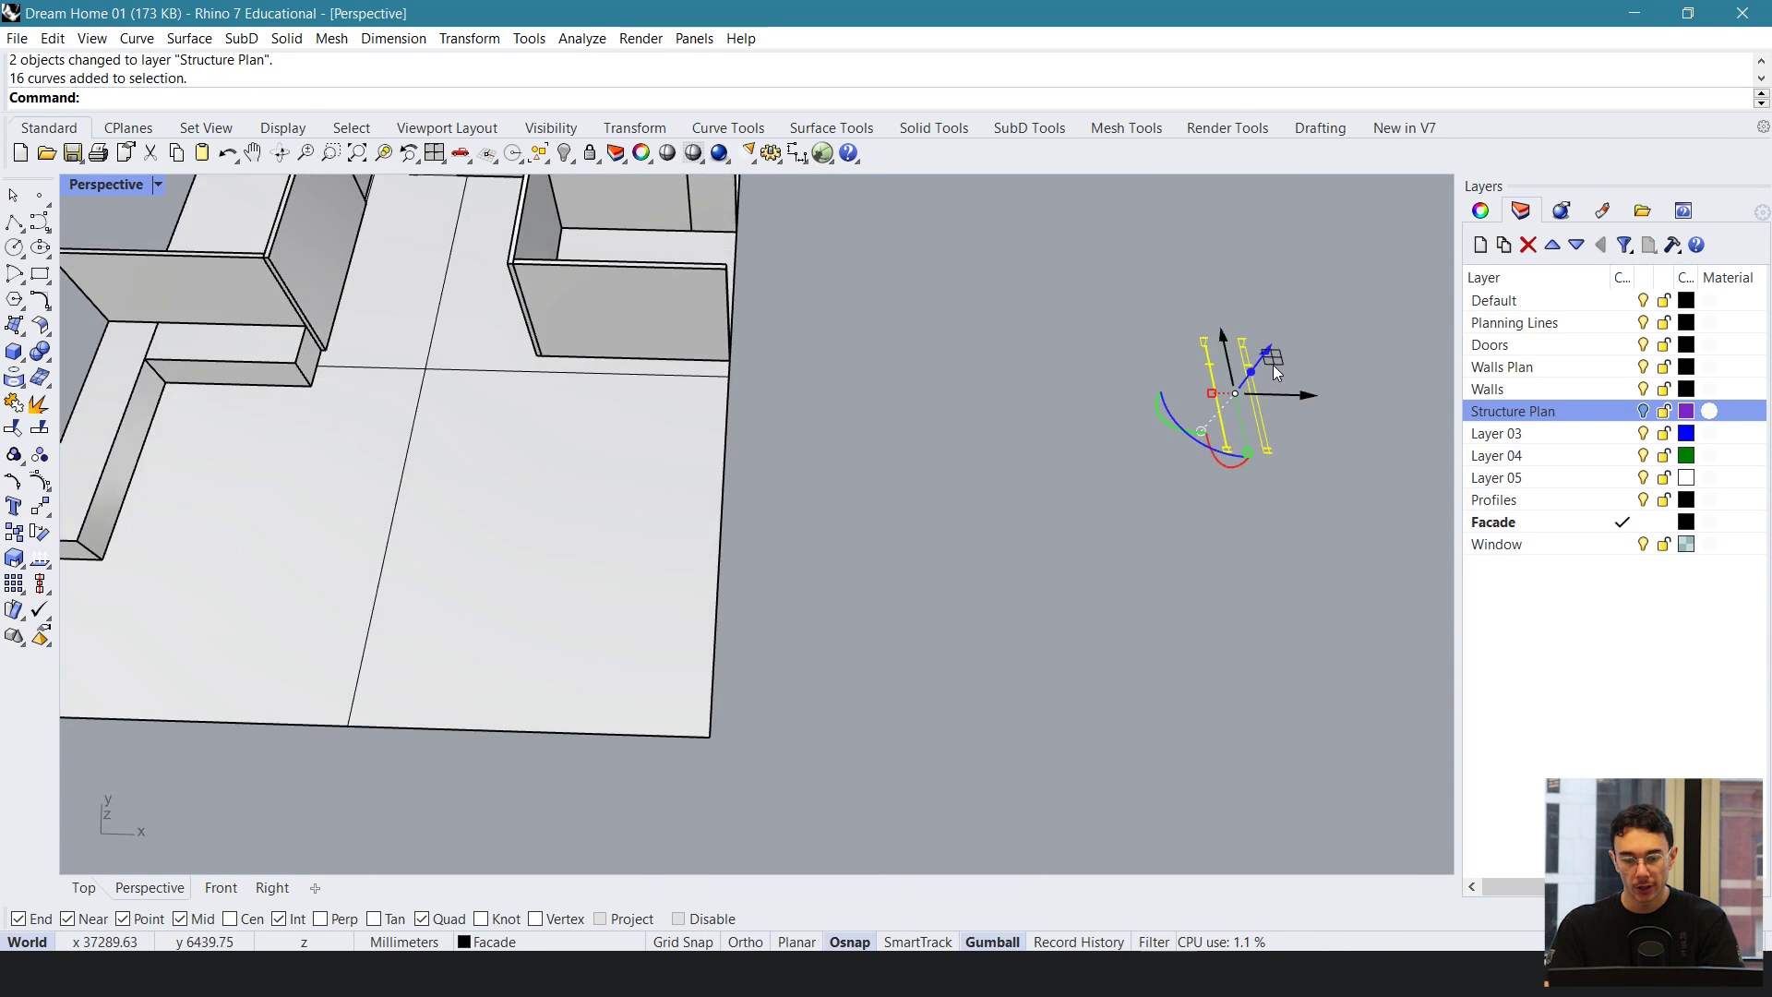
drag(1274, 364, 951, 672)
click(1052, 650)
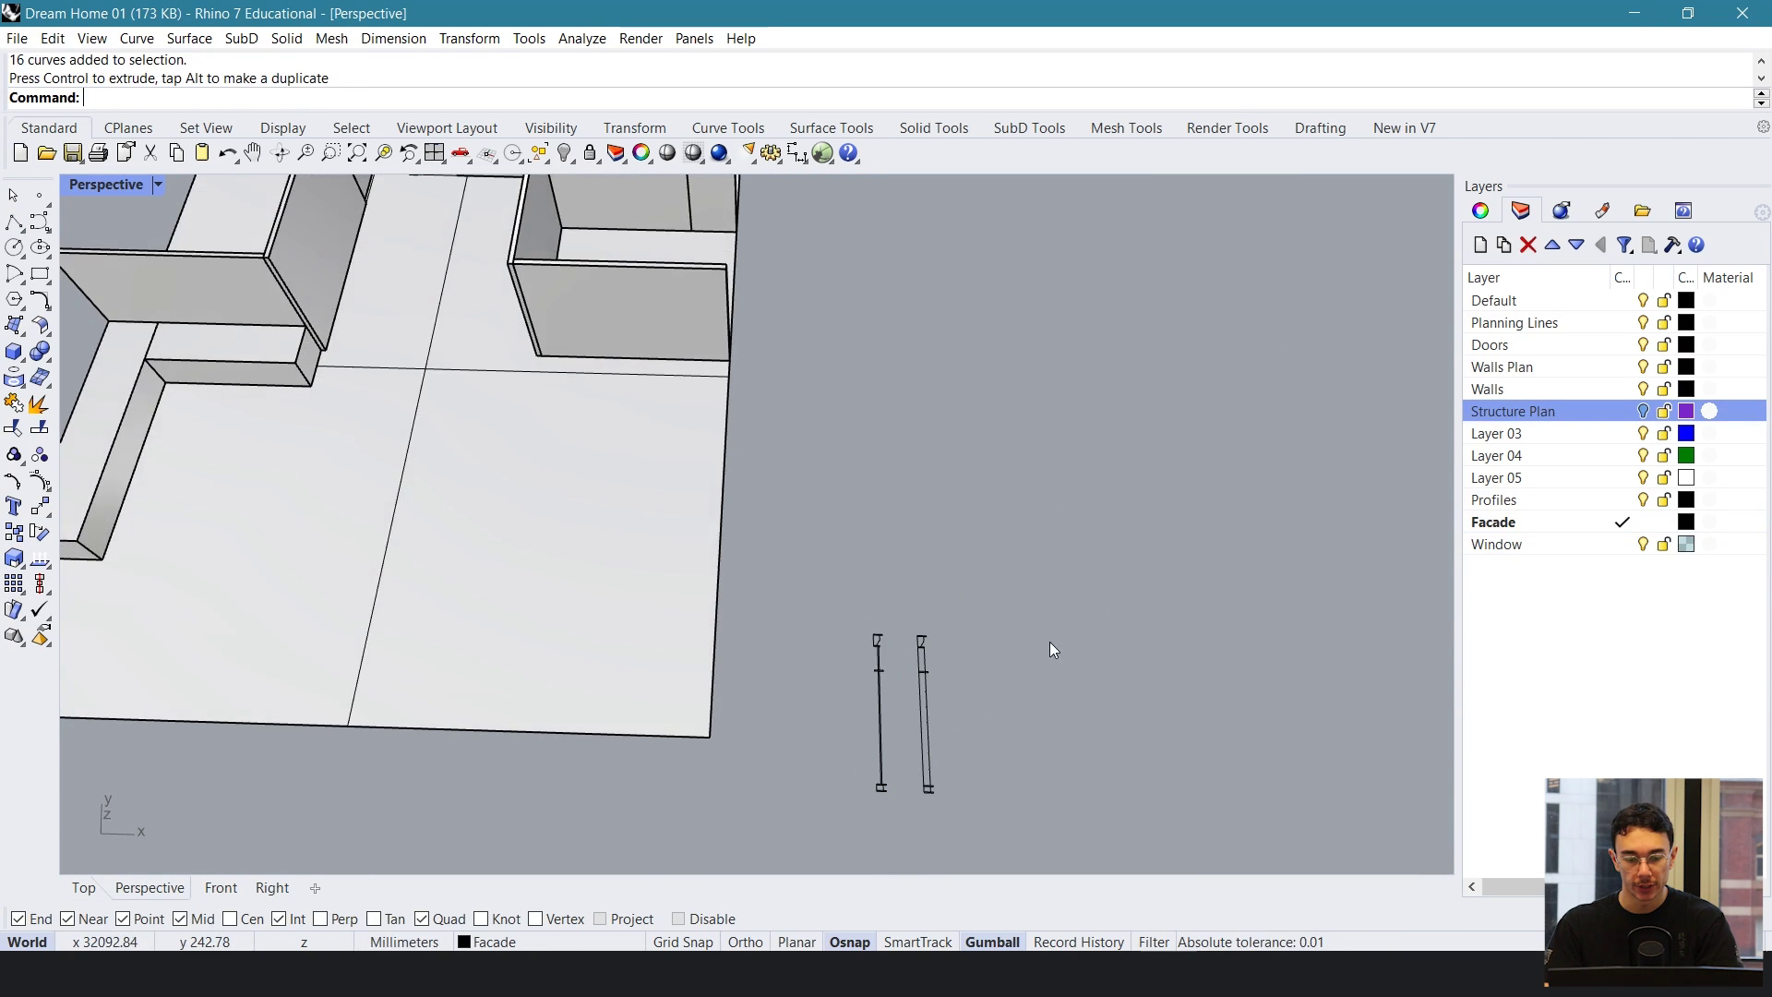
scroll(799, 458, up, 6)
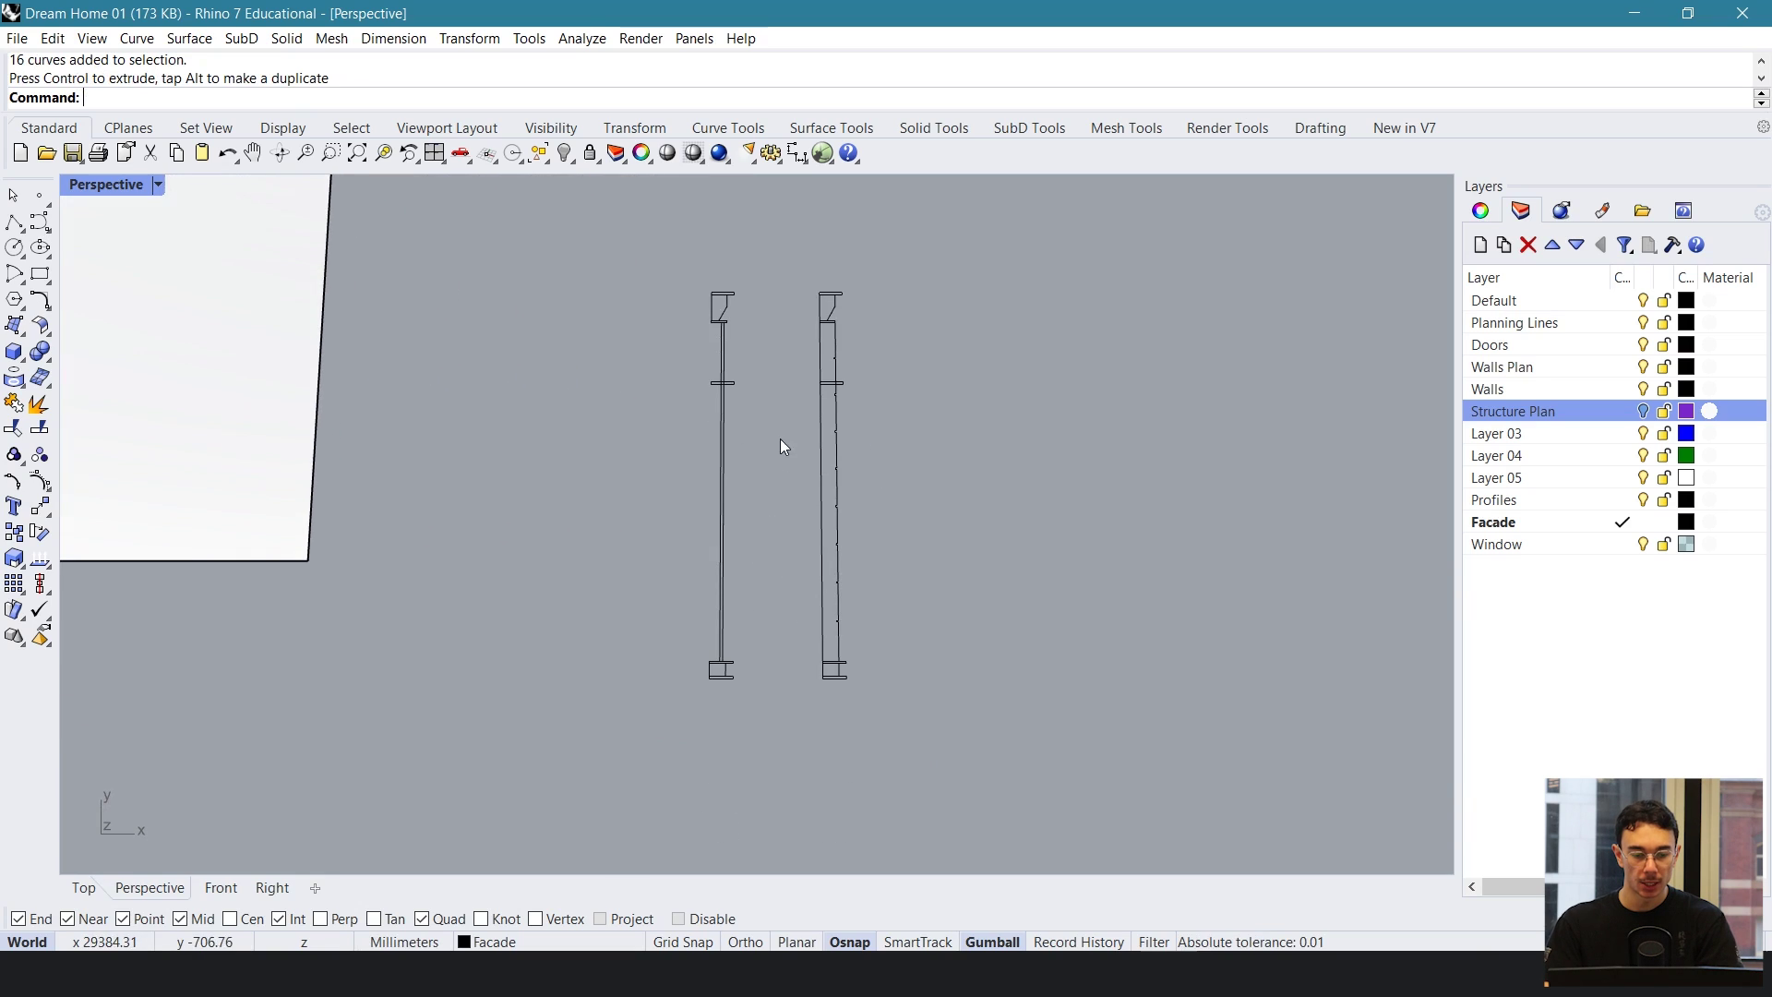
- Add a default-named sublayer under Structure Plan, and create a sublayer named Bronze under Facade
click(1504, 247)
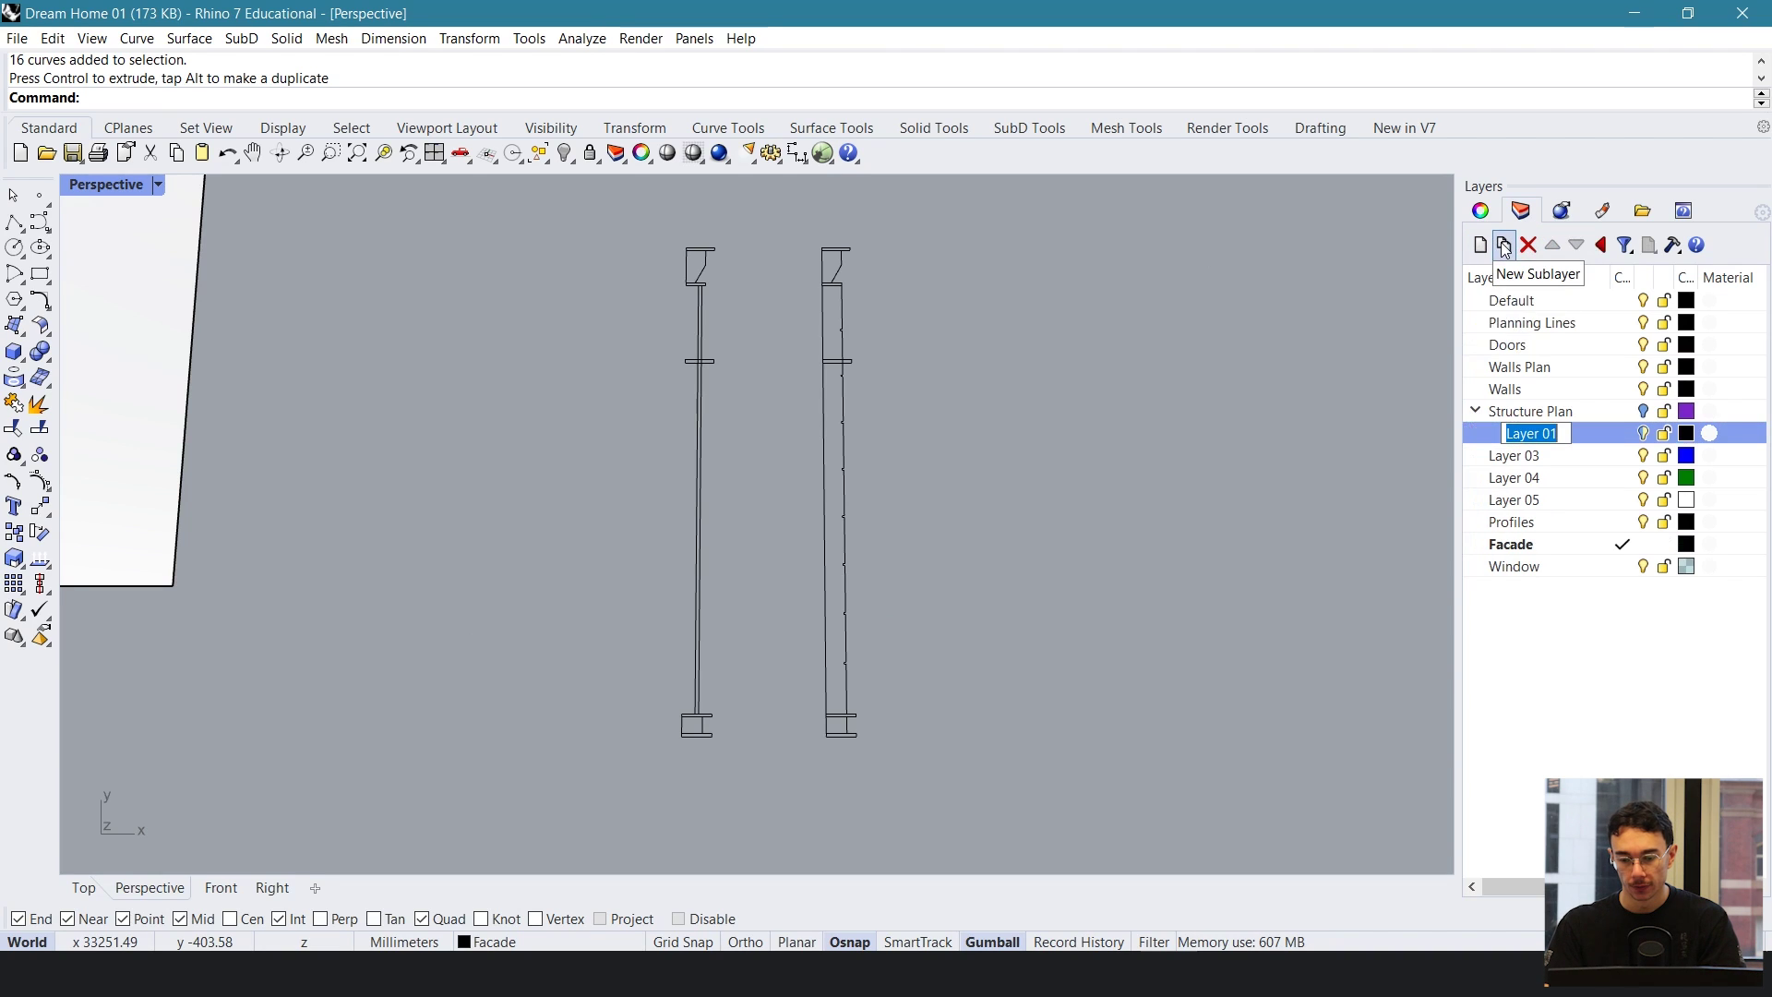
click(1508, 499)
click(1526, 545)
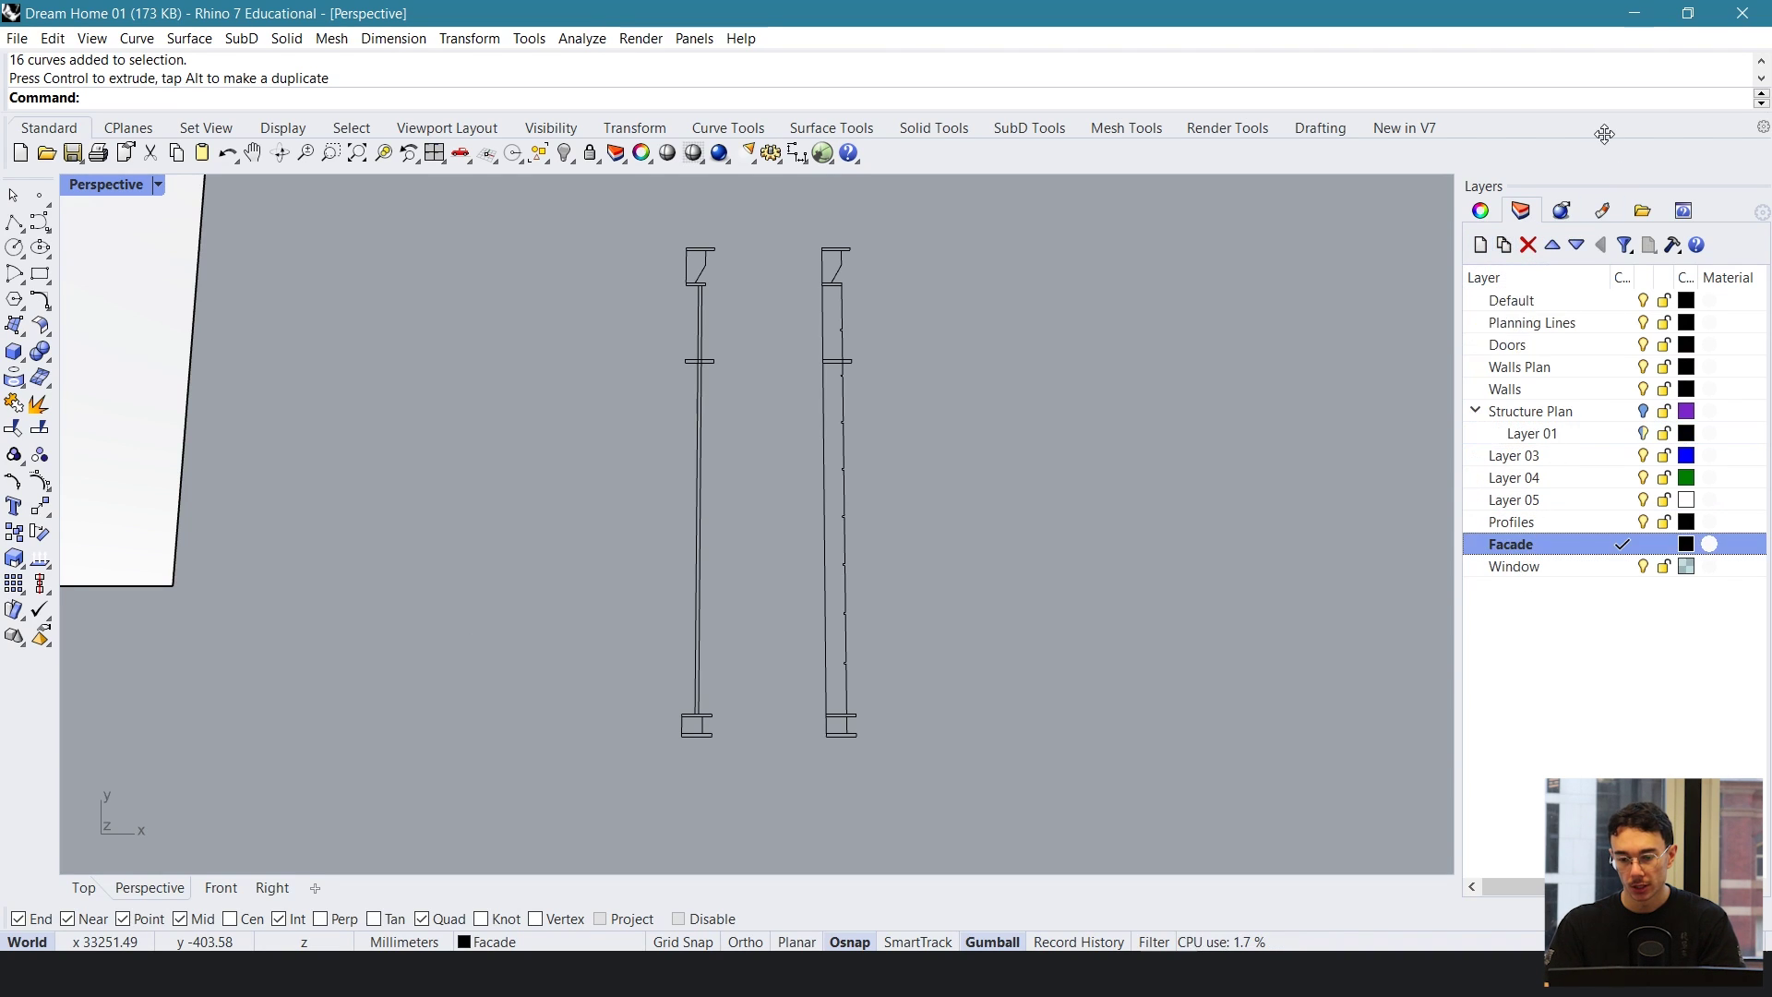
click(1504, 245)
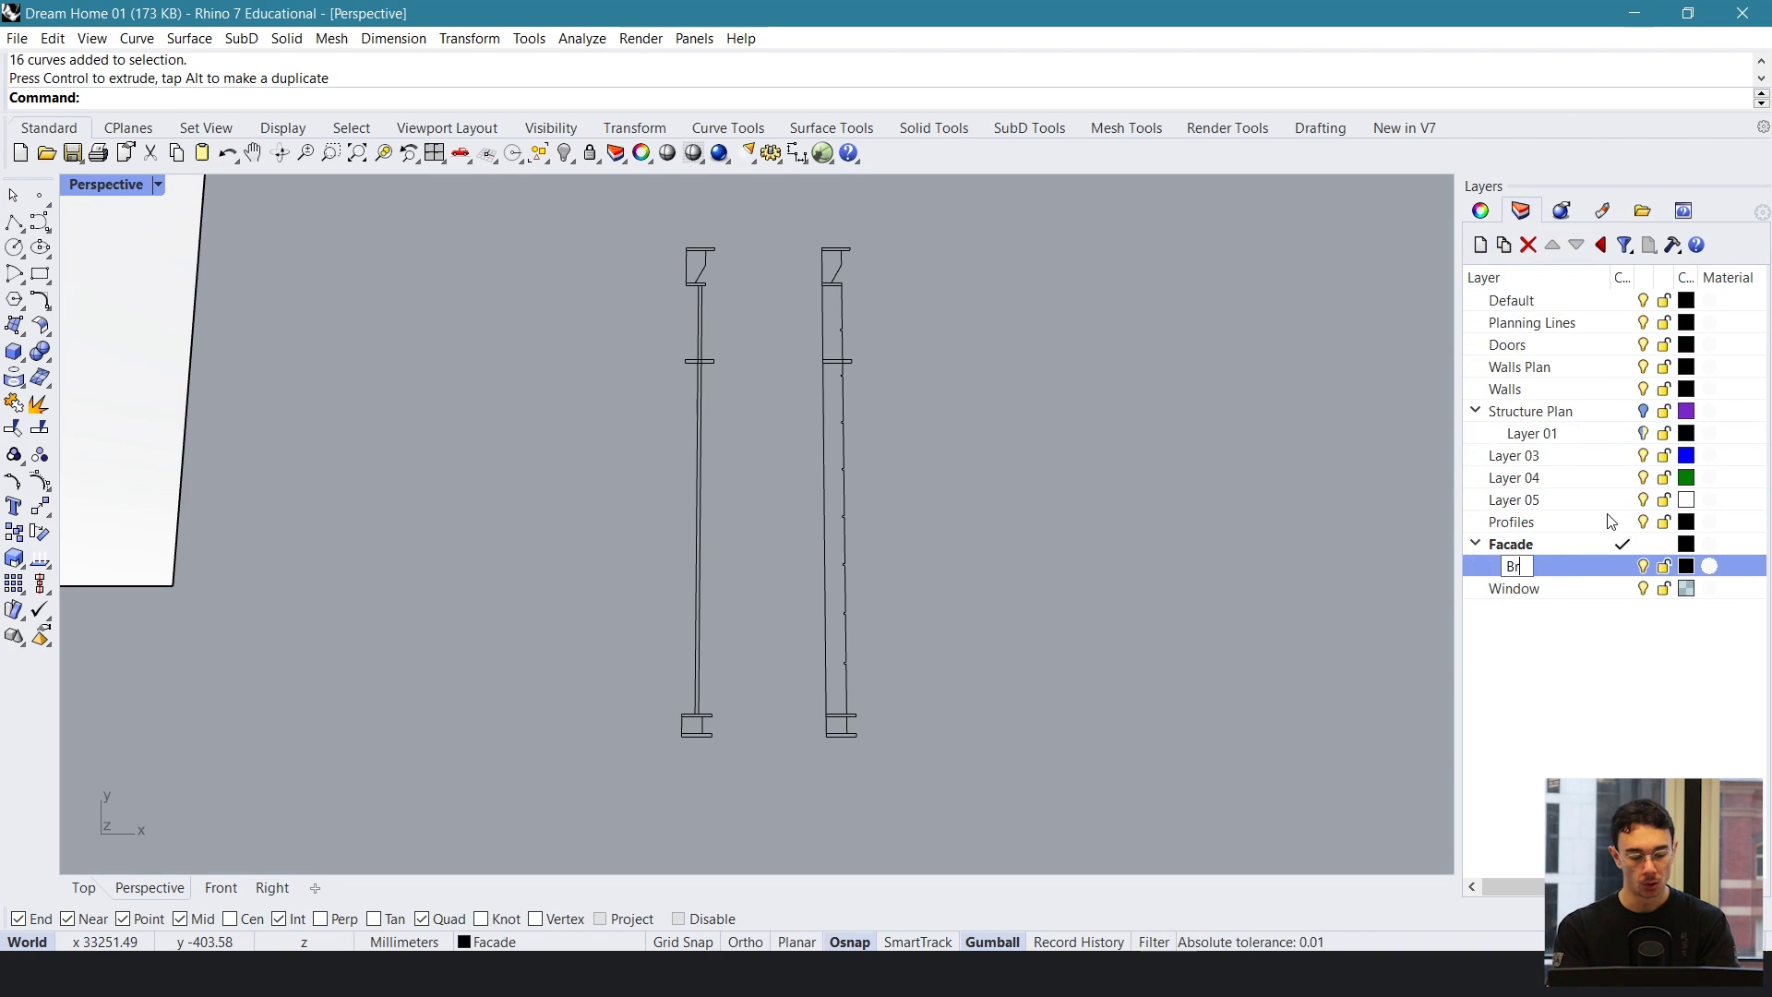
text(Bronzwe)
key(Return)
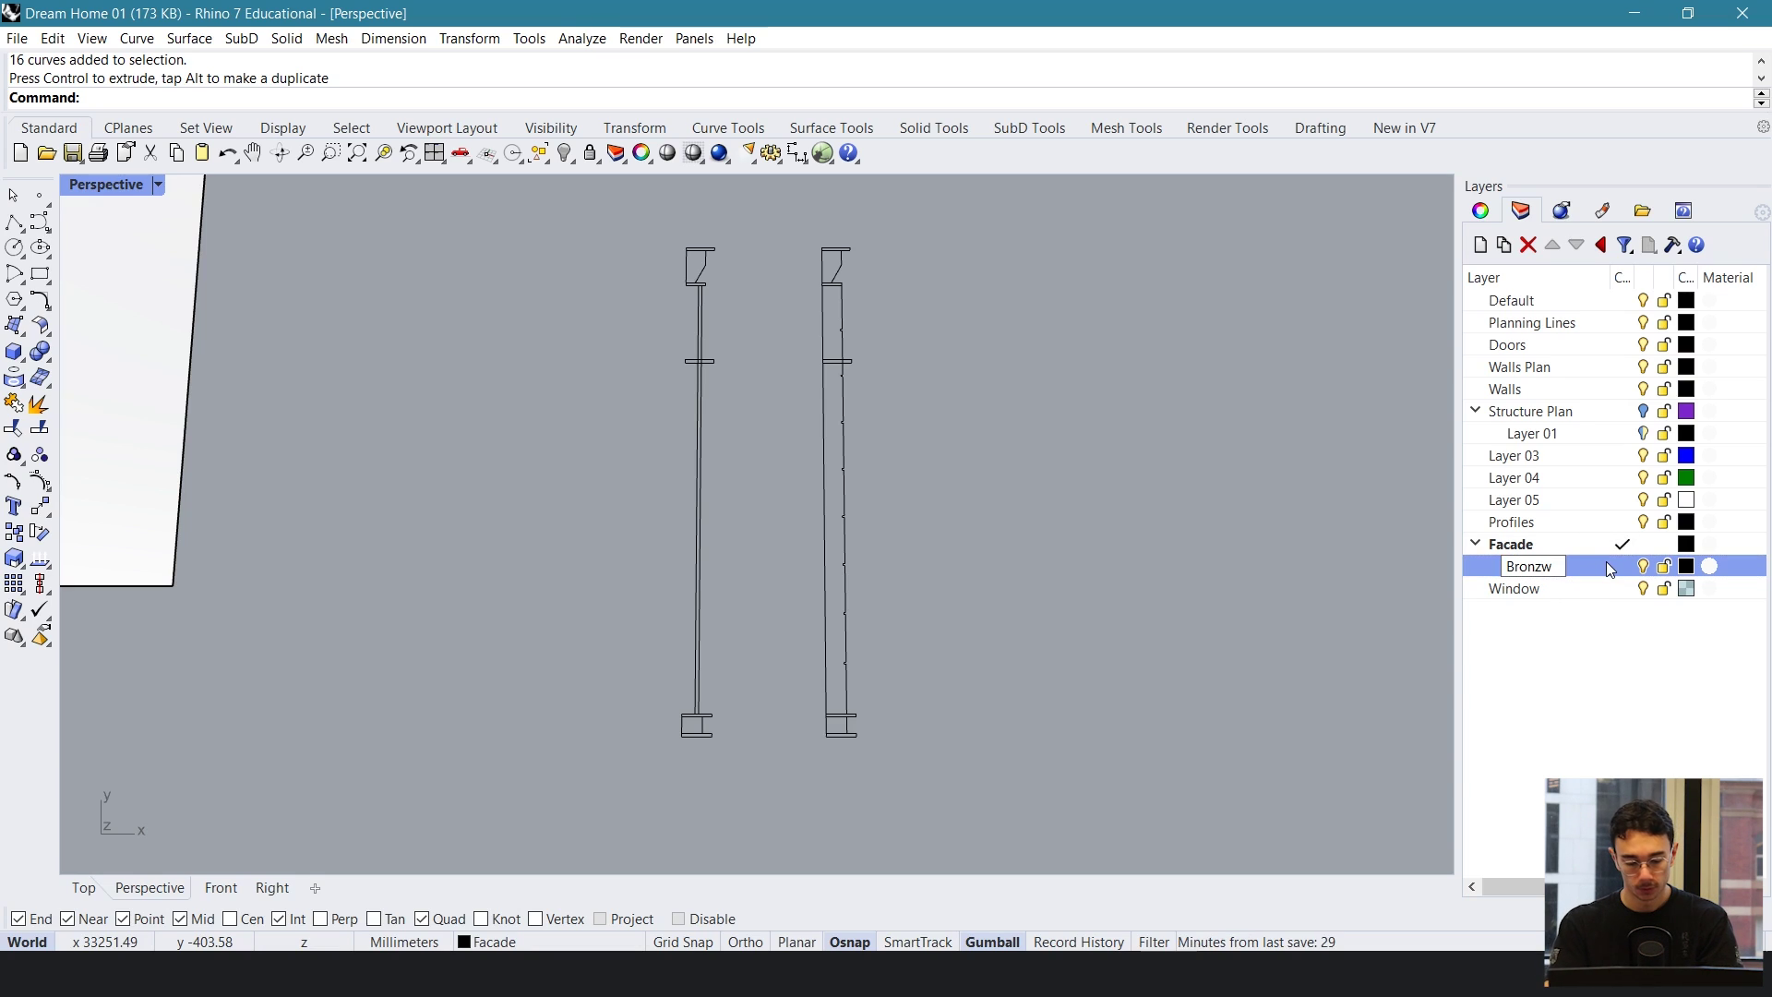
- Create a second Facade sublayer named Sandstone and make it the current layer
click(1515, 545)
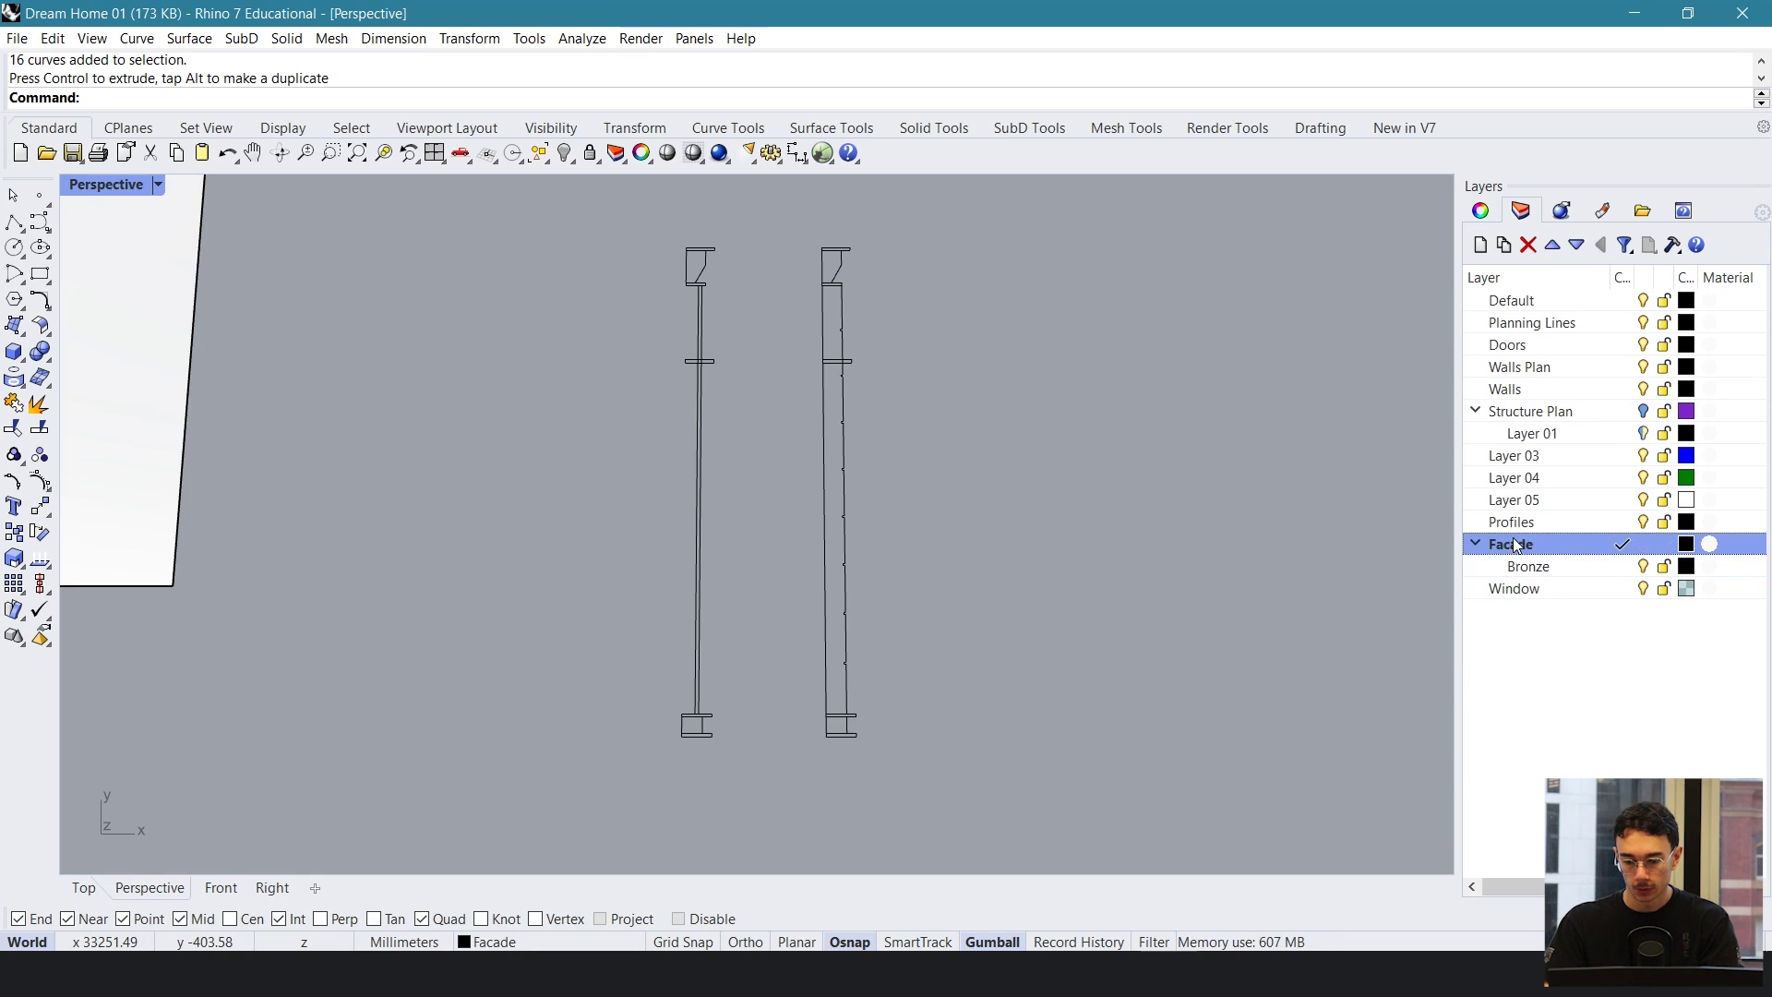
click(1510, 247)
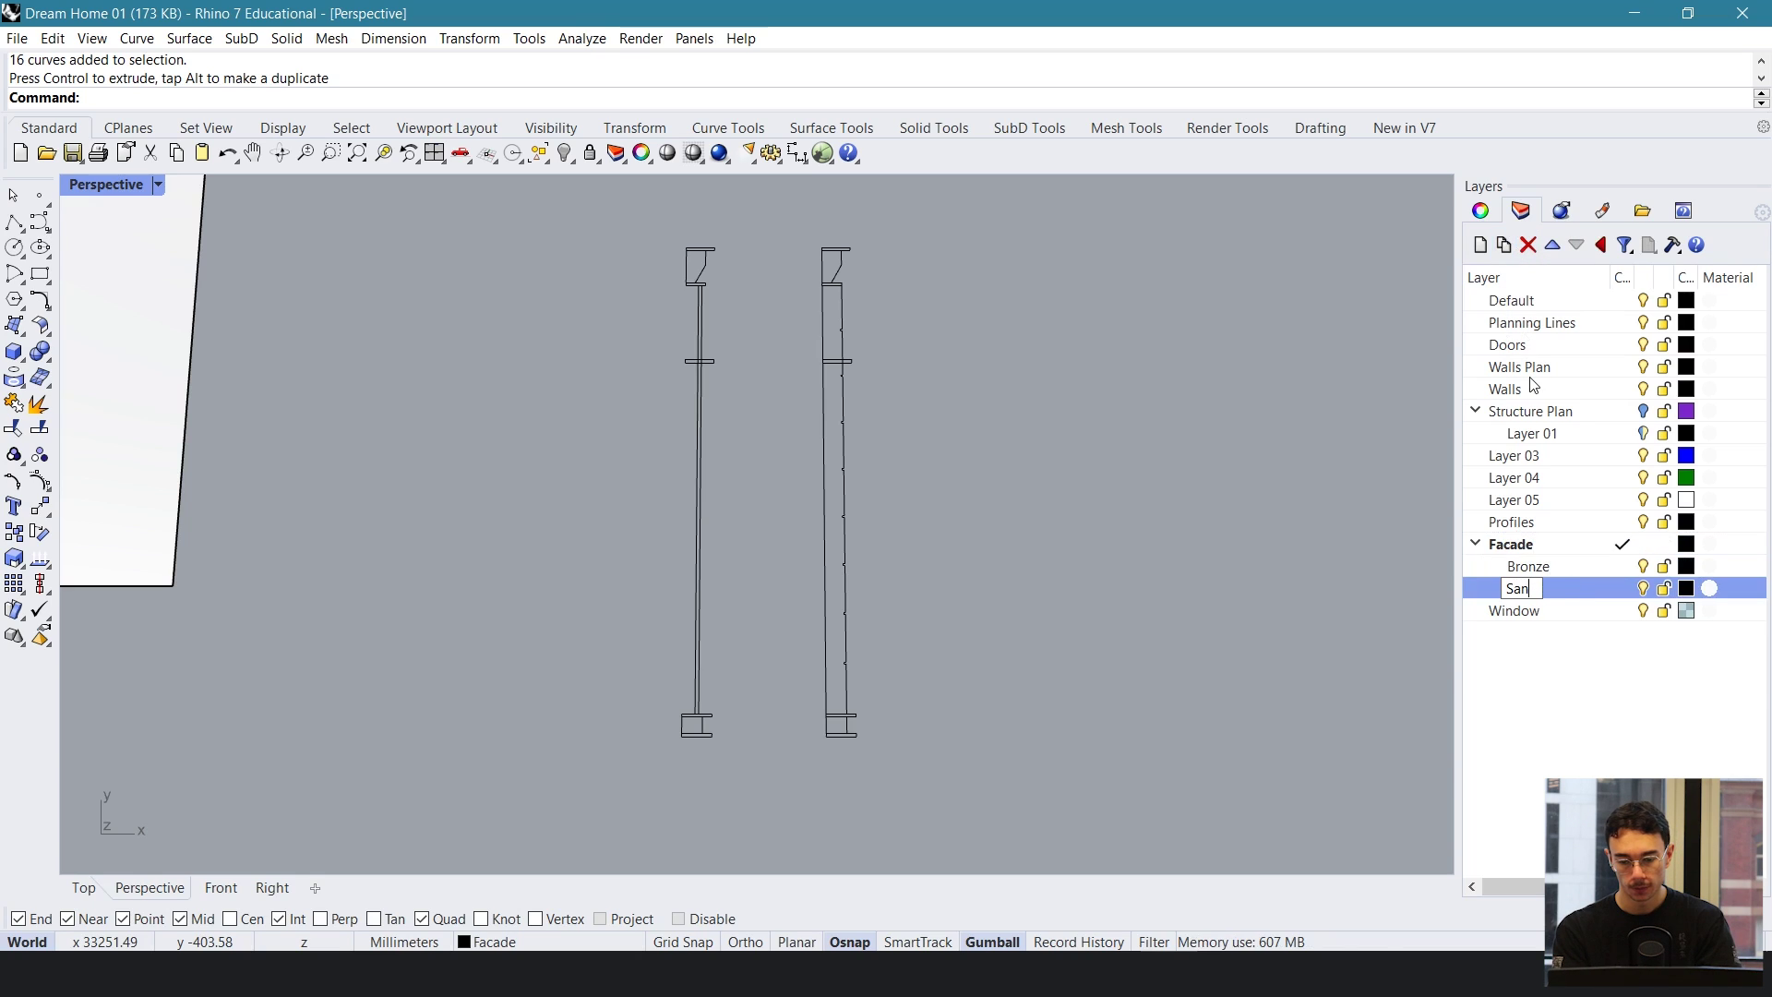
text(Sandstone)
key(Return)
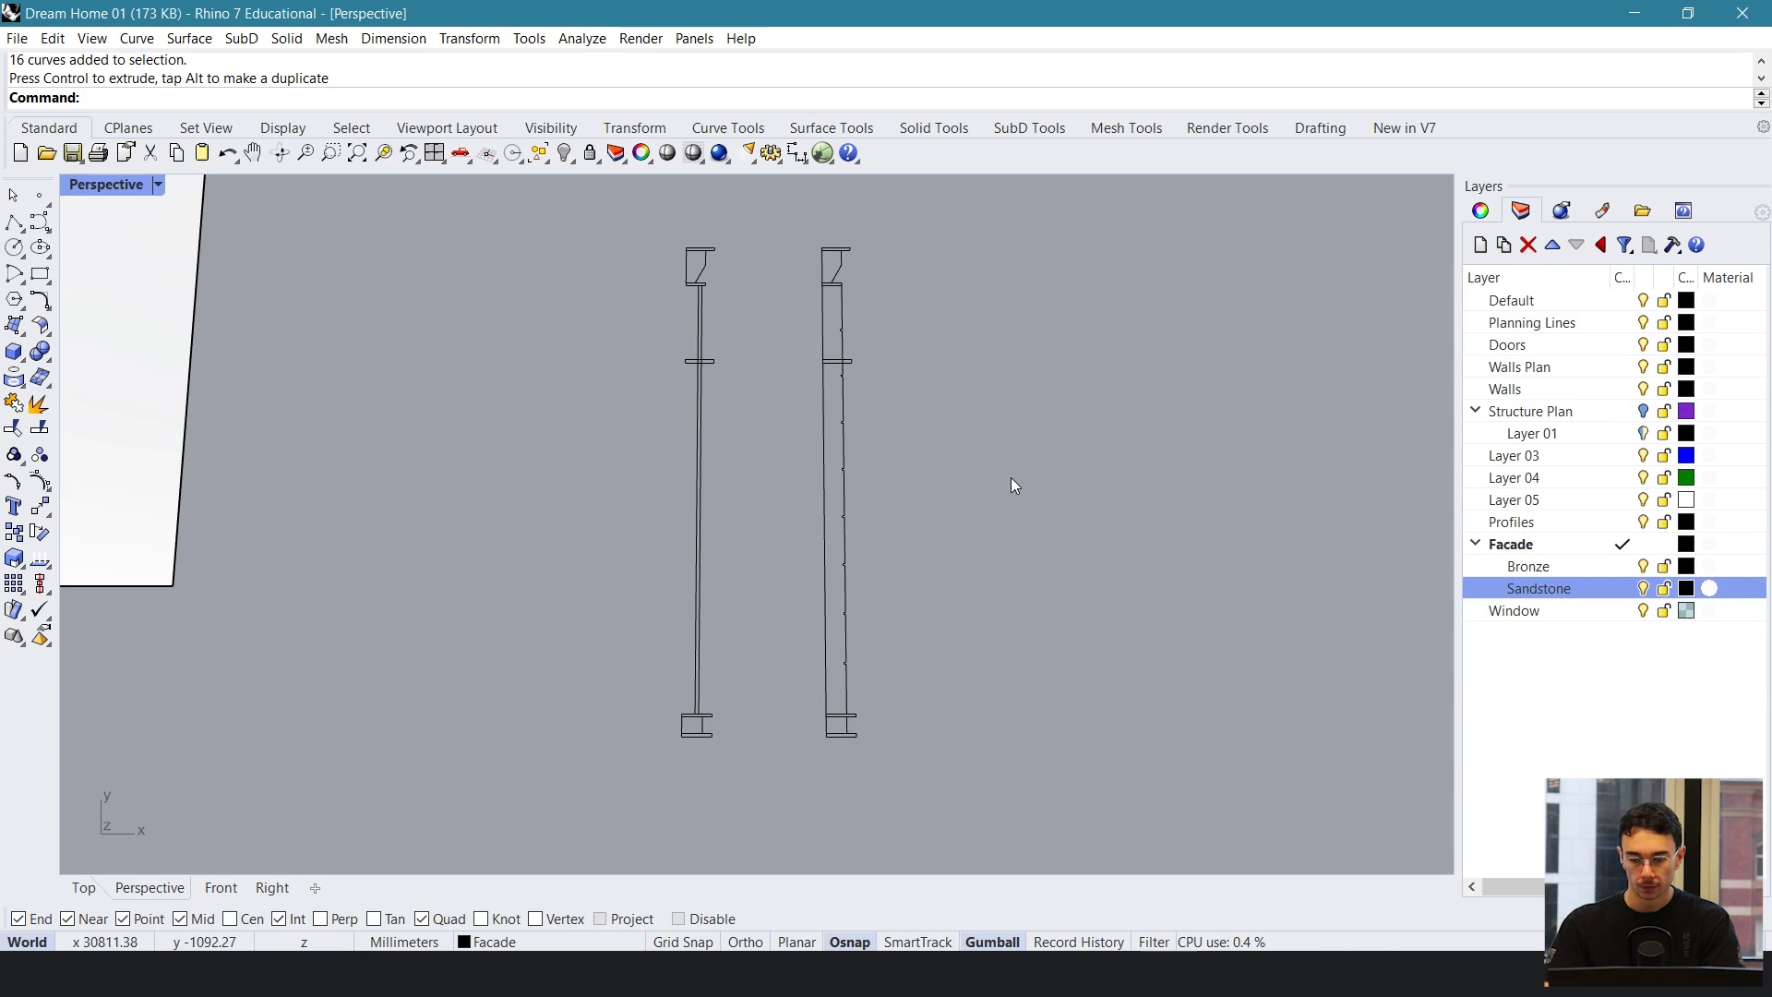
shift+right_drag(910, 425, 924, 485)
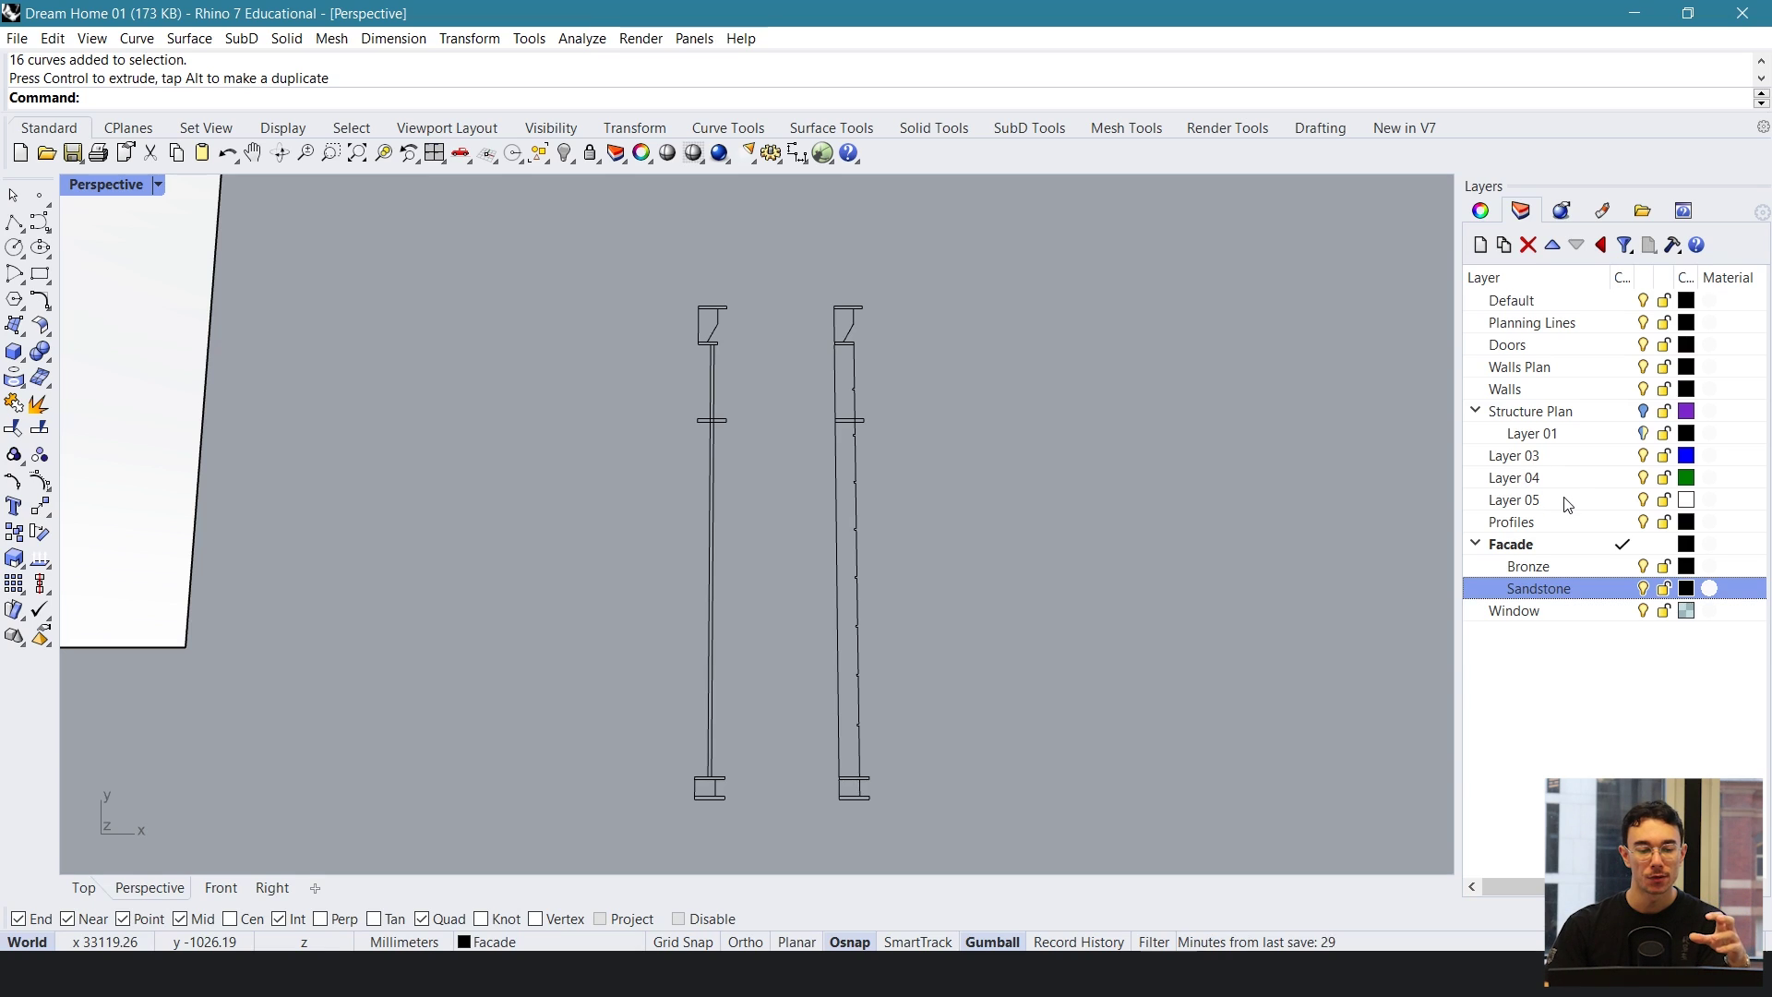
click(1624, 588)
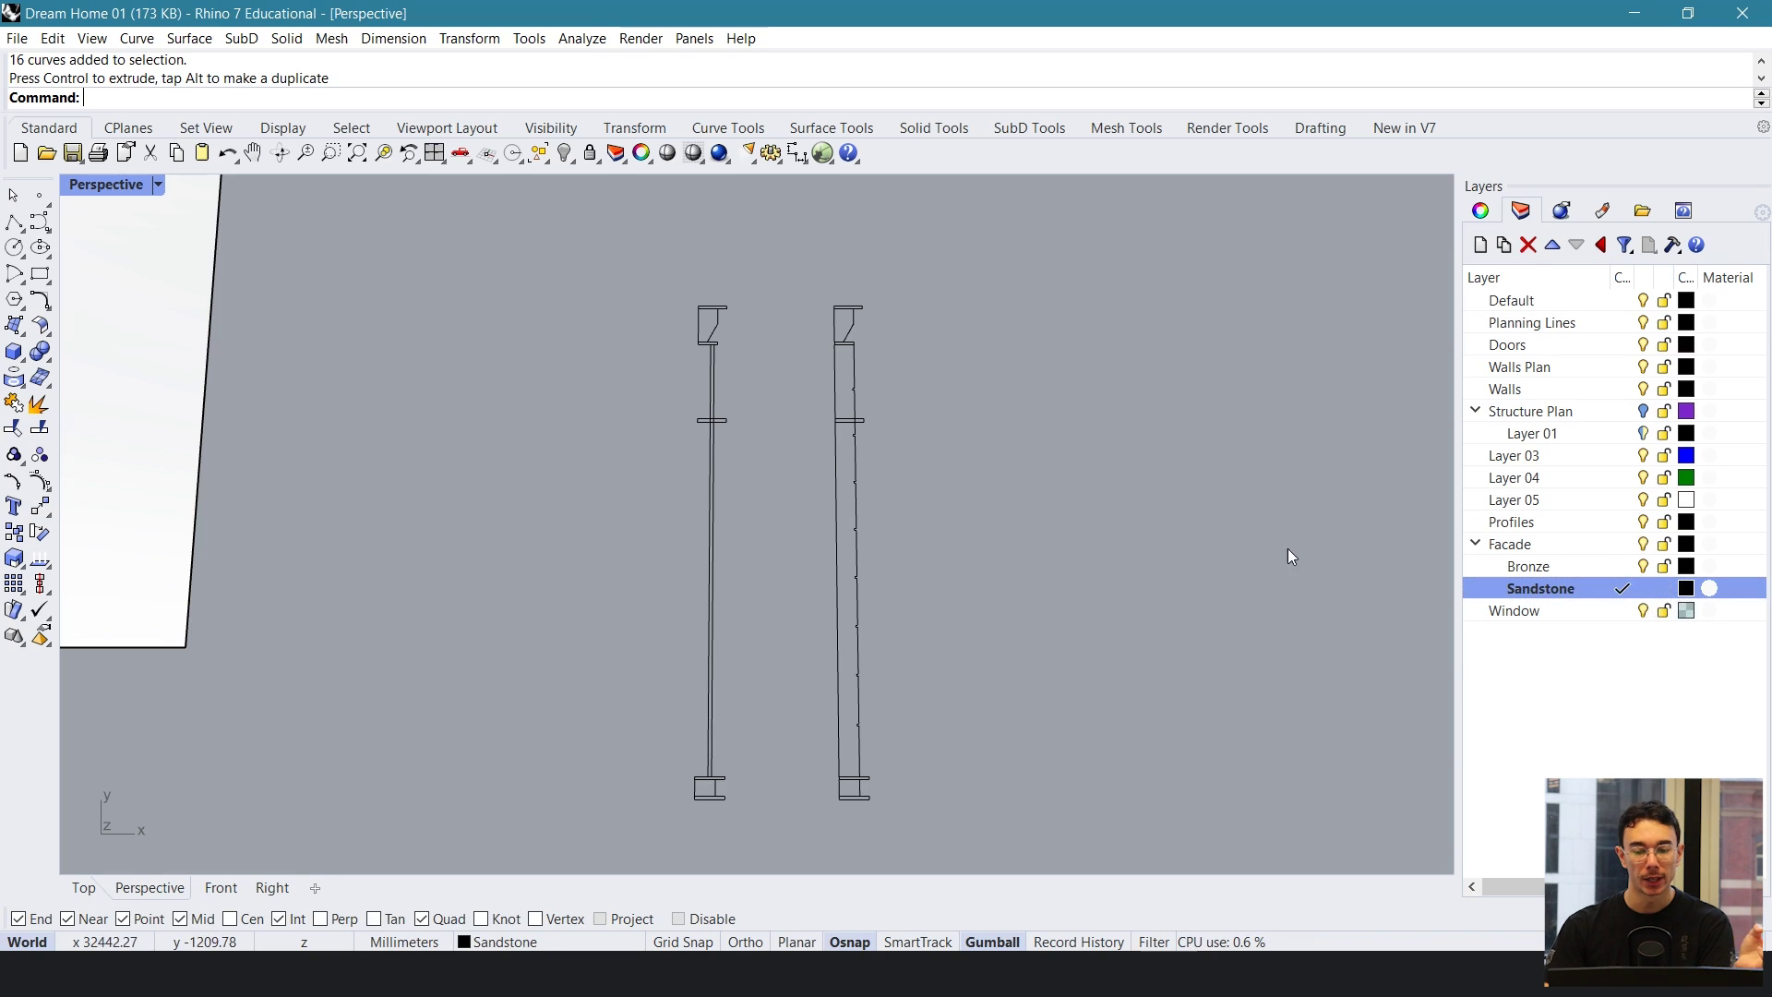
- Try extruding the notched web outline together with its intermediate cross plate as solids, and undo the extrusion
right_drag(734, 434, 702, 390)
scroll(711, 374, up, 4)
drag(611, 606, 613, 609)
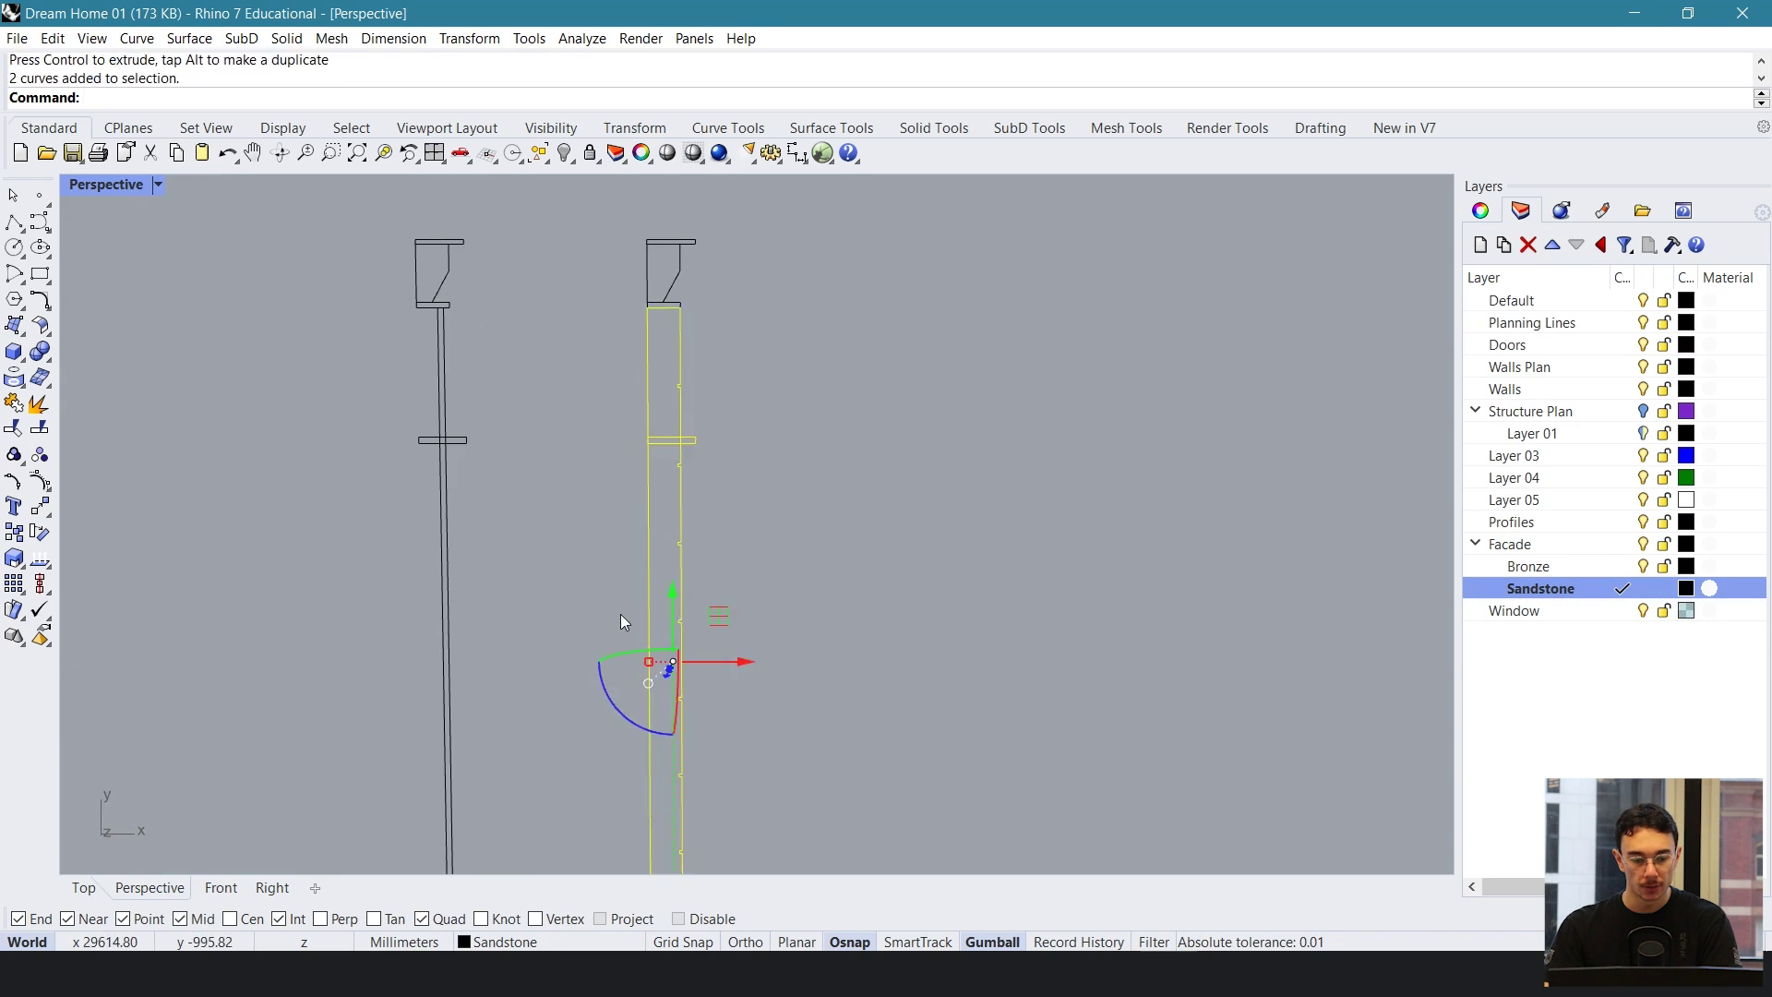
right_drag(620, 612, 781, 502)
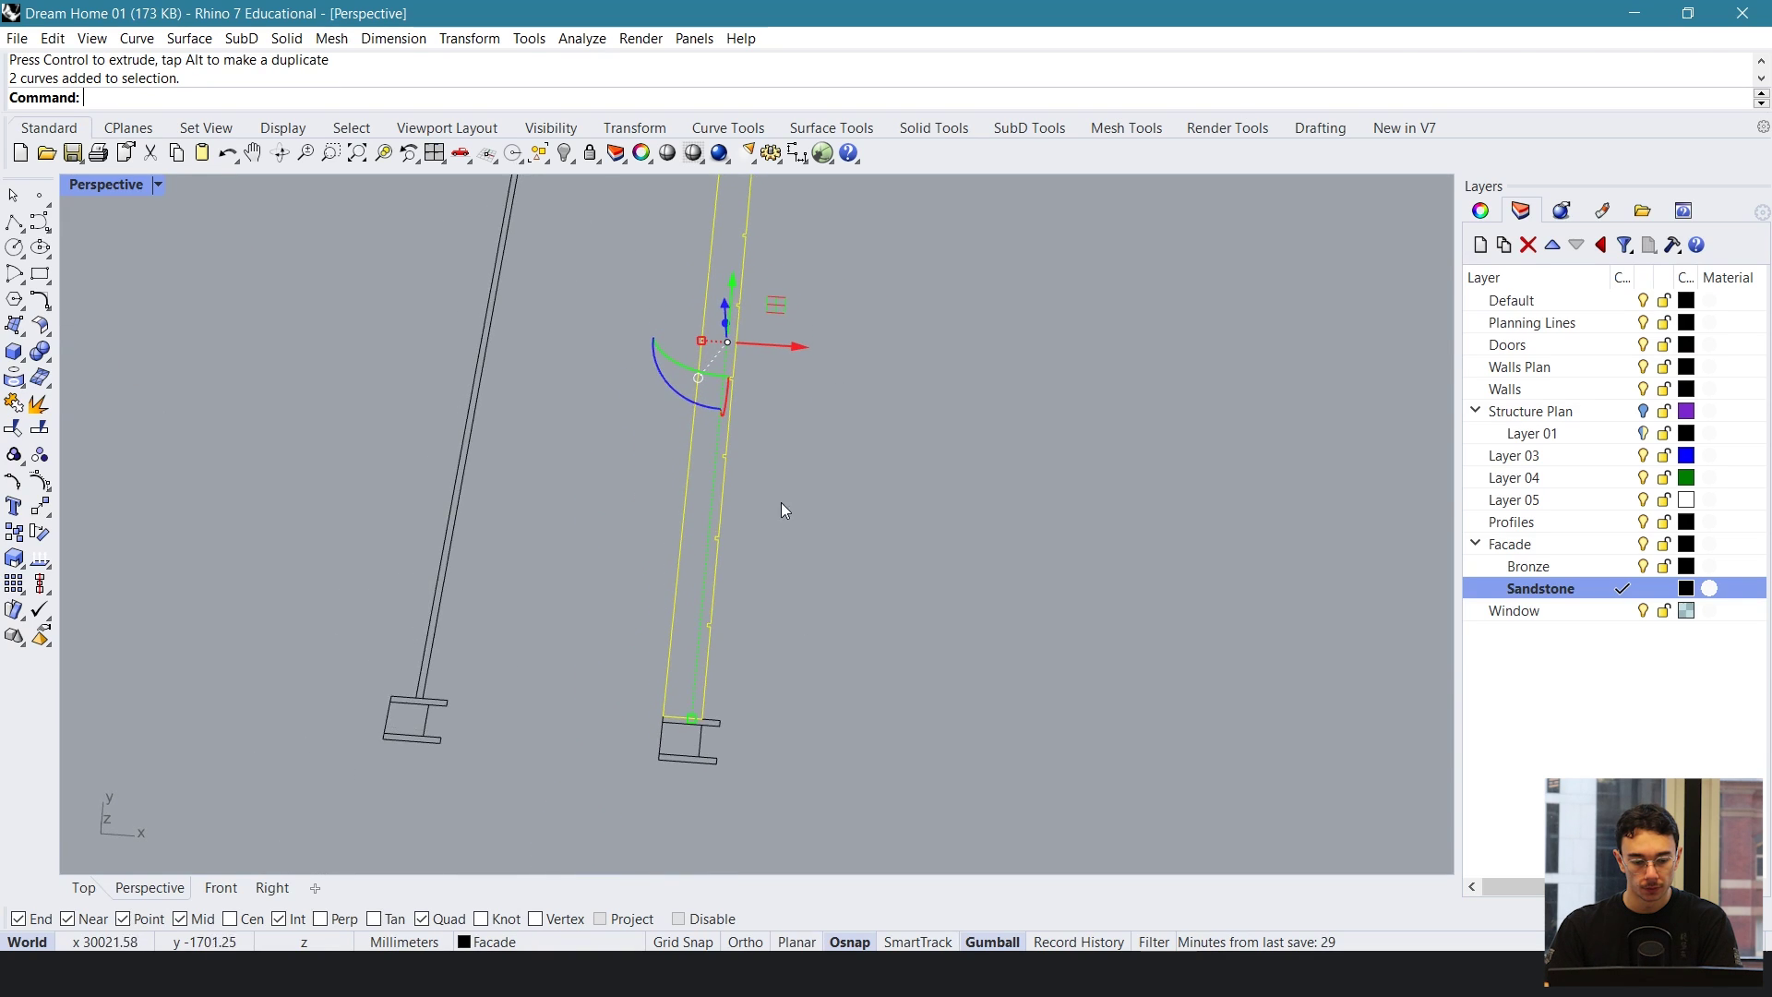
right_drag(807, 395, 690, 480)
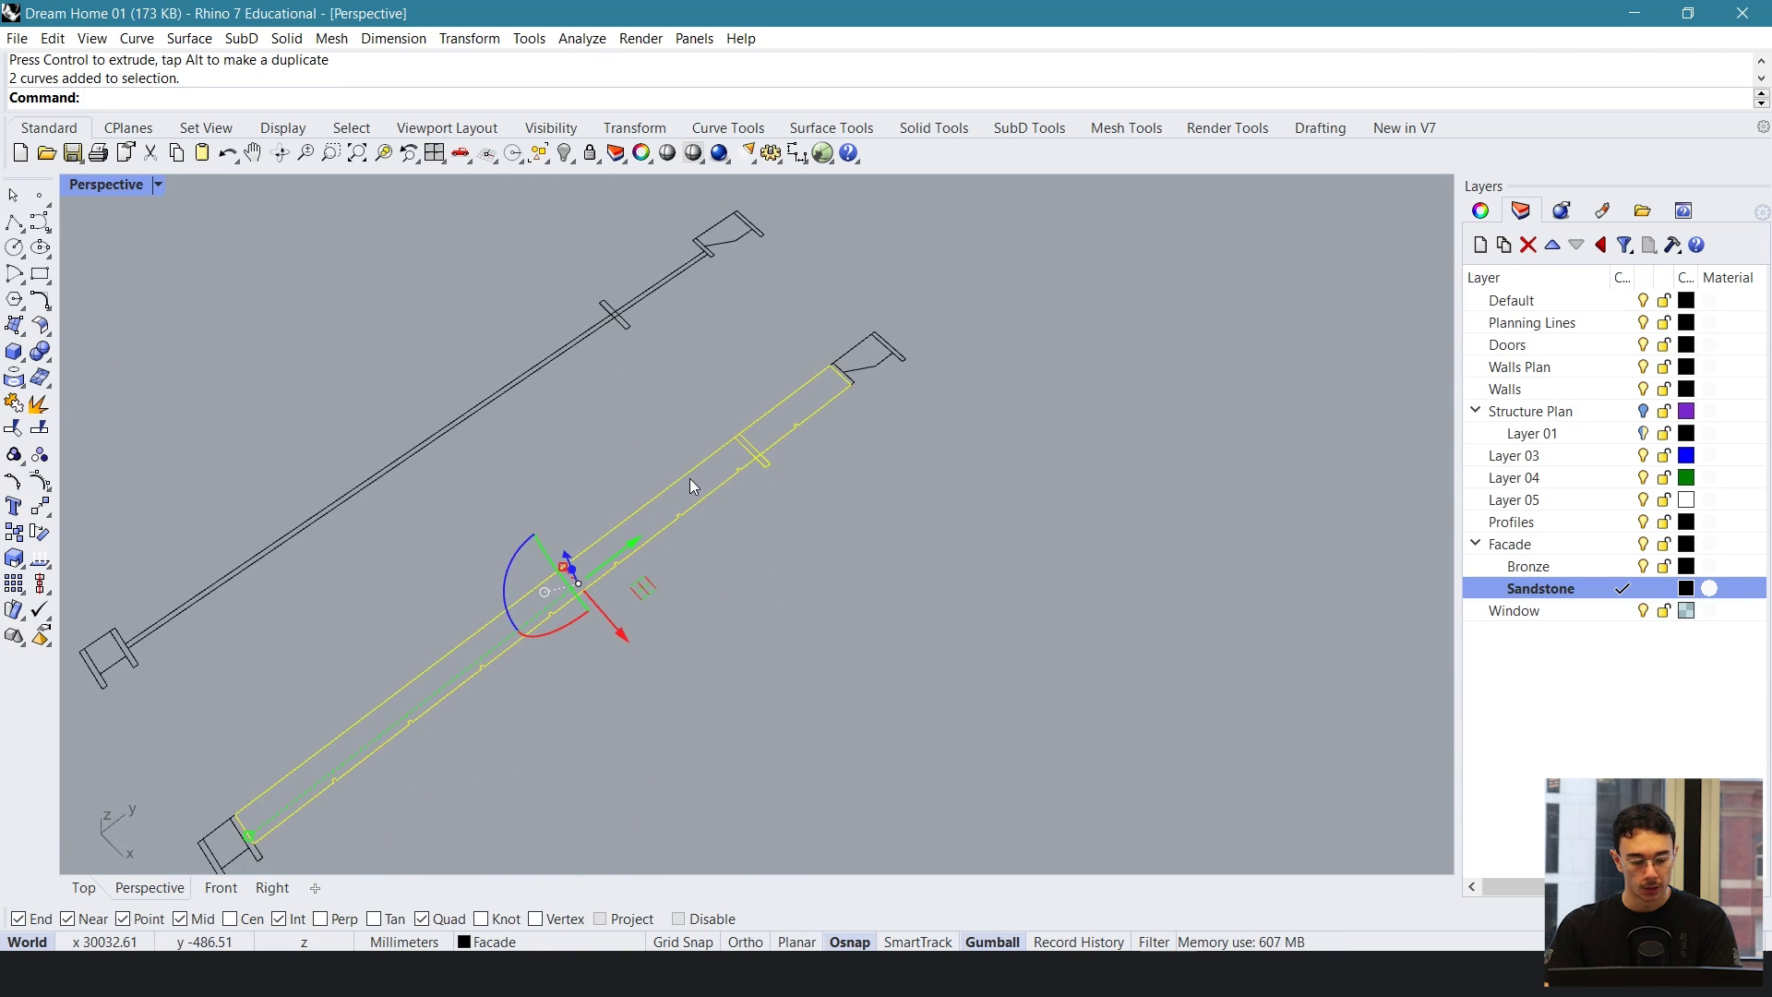
key(Return)
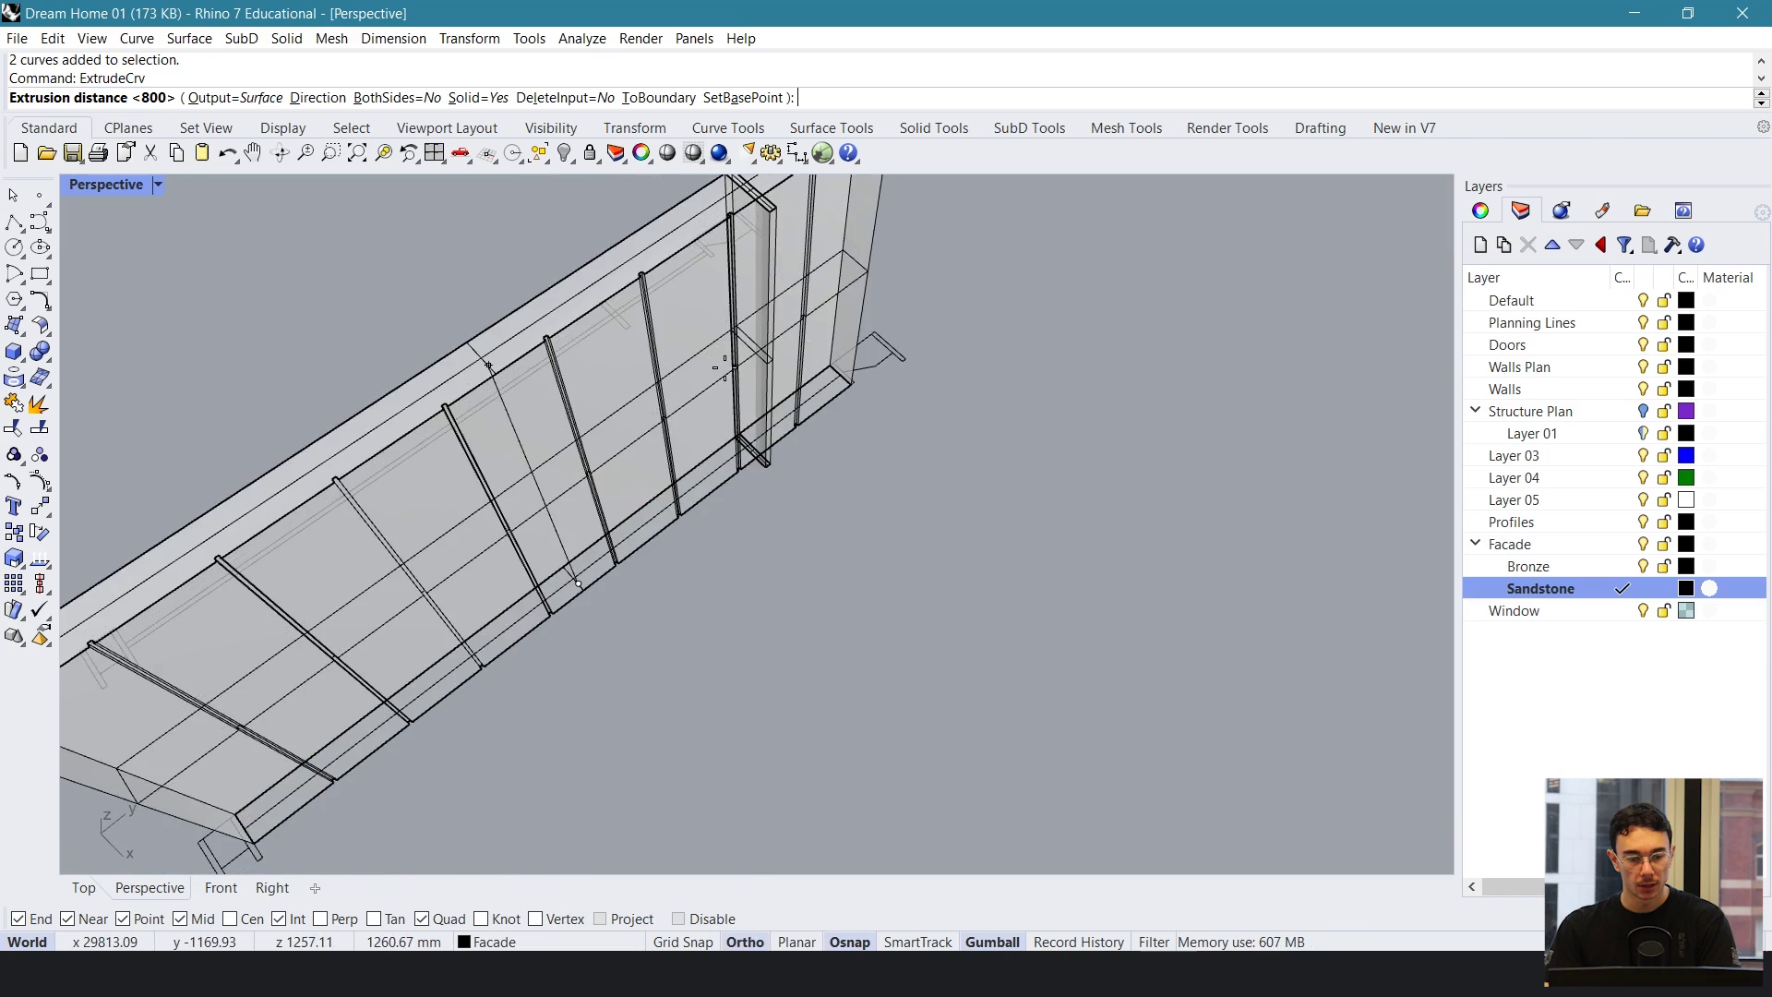
mouse_move(779, 462)
right_down()
mouse_move(784, 348)
mouse_move(883, 360)
mouse_move(752, 354)
mouse_move(836, 415)
mouse_move(938, 396)
mouse_move(779, 290)
mouse_move(881, 310)
right_up()
key(Return)
key(Escape)
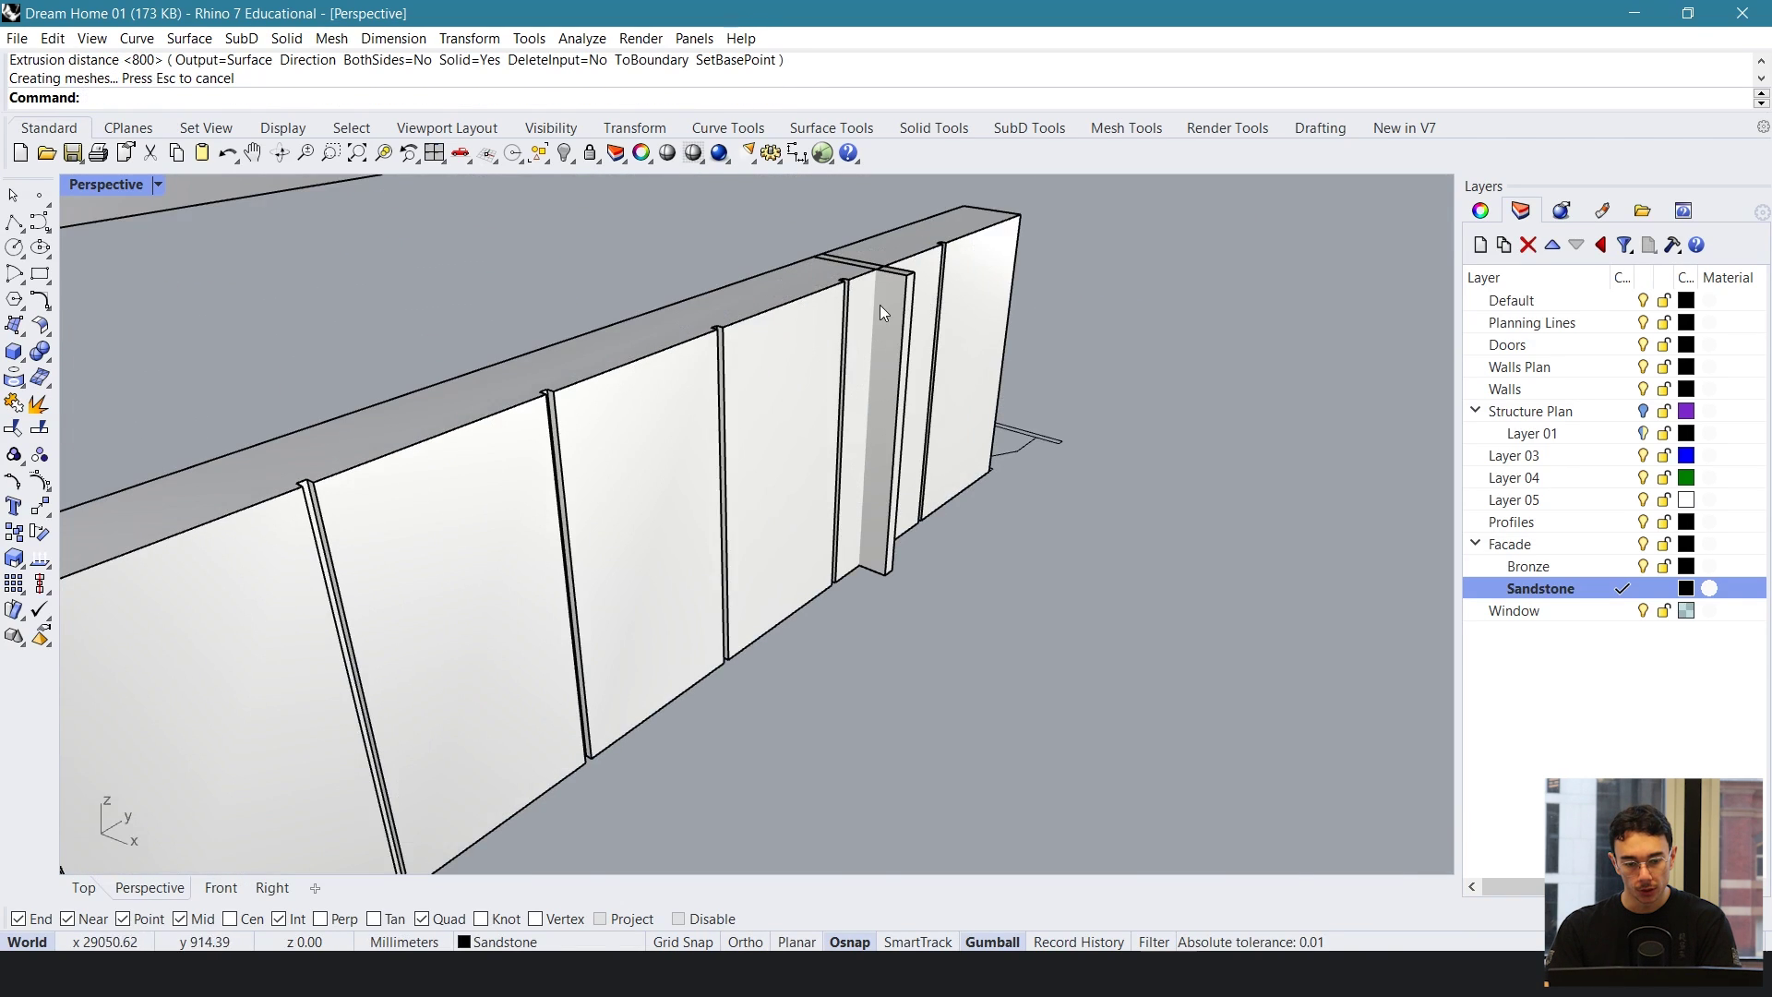
key(ctrl+z)
- Delete the intermediate cross plate that overlaps the notched web
click(860, 545)
key(Delete)
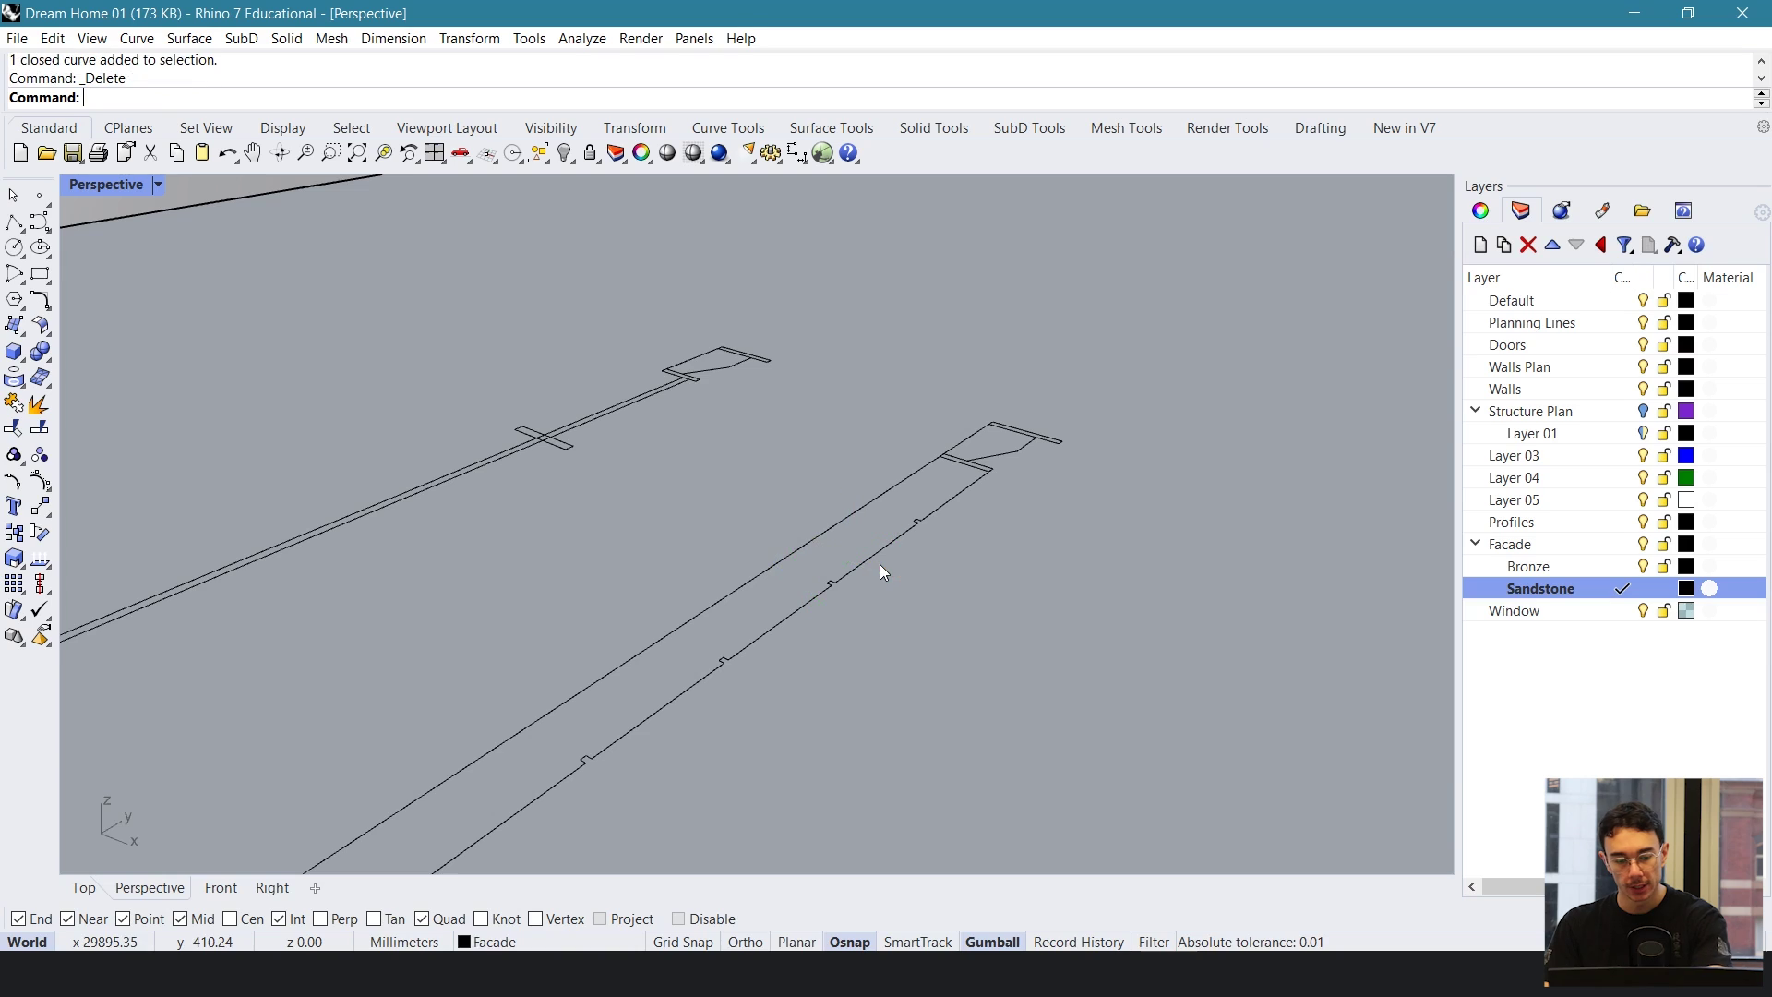
- Extrude the notched web outline upward as a solid with ExtrudeCrv
click(883, 554)
text(ExtrudeCrv)
key(Return)
scroll(878, 562, down, 3)
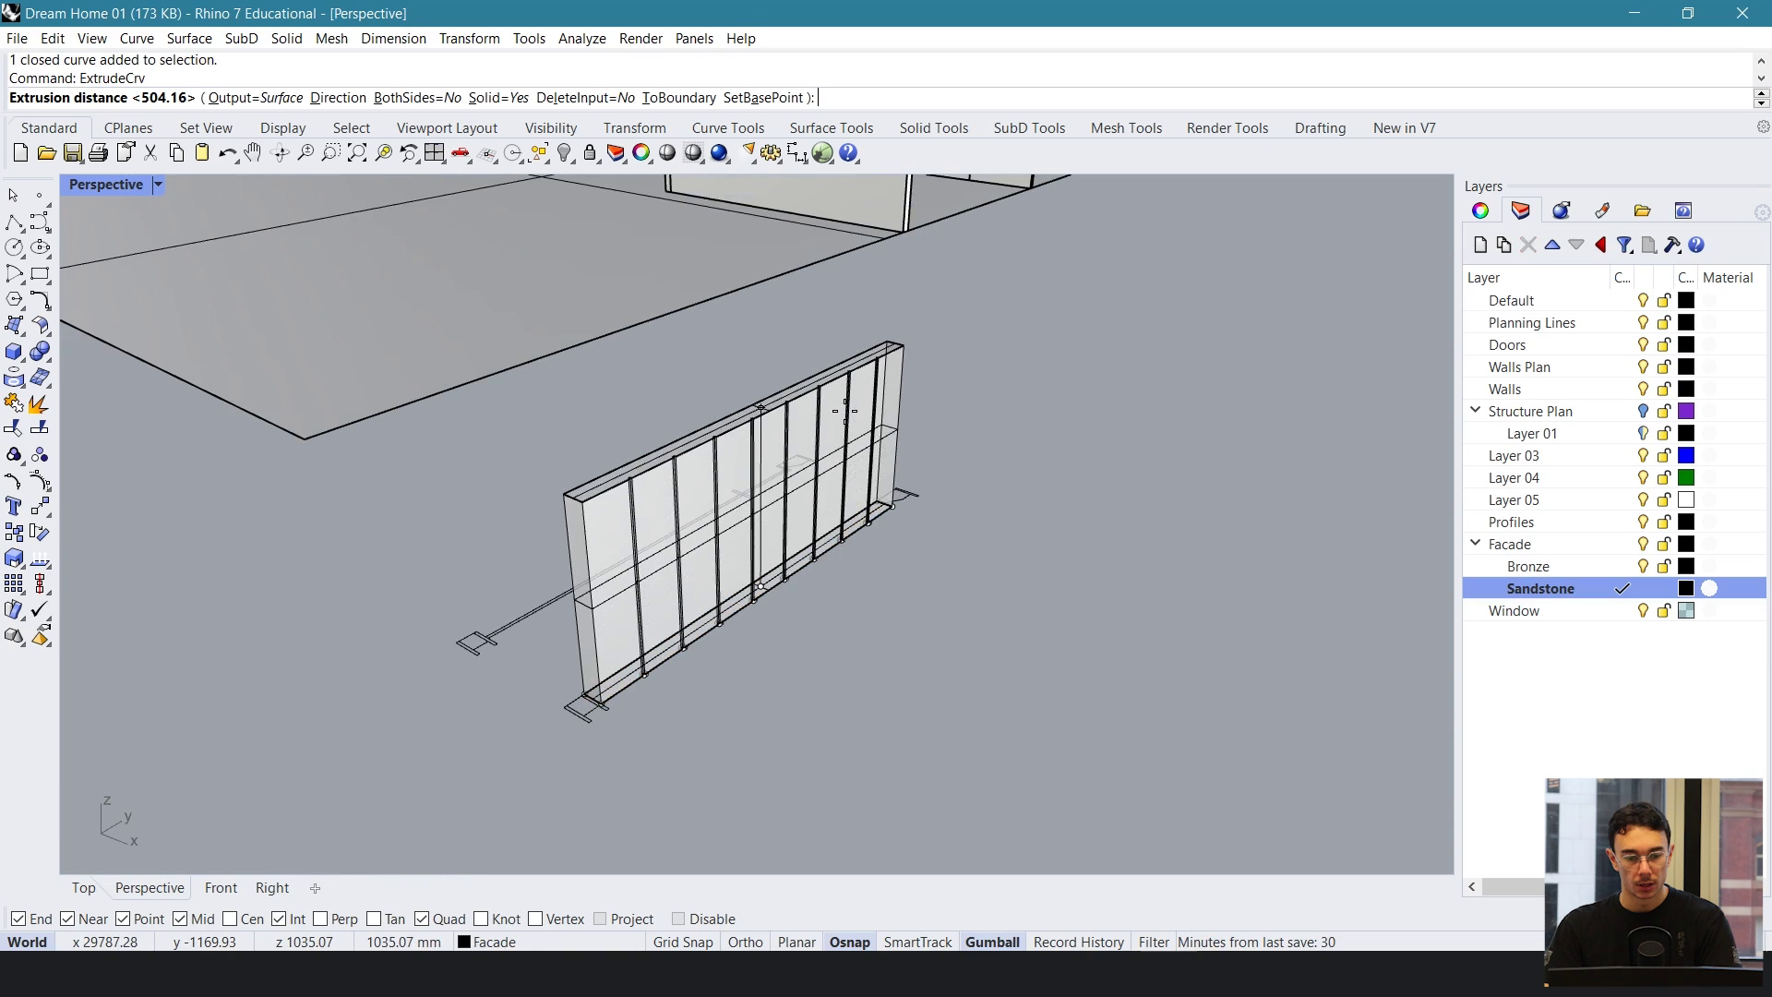
- Extrude the closed ribbed panel profile vertically by 2000 mm as a solid
text(2000)
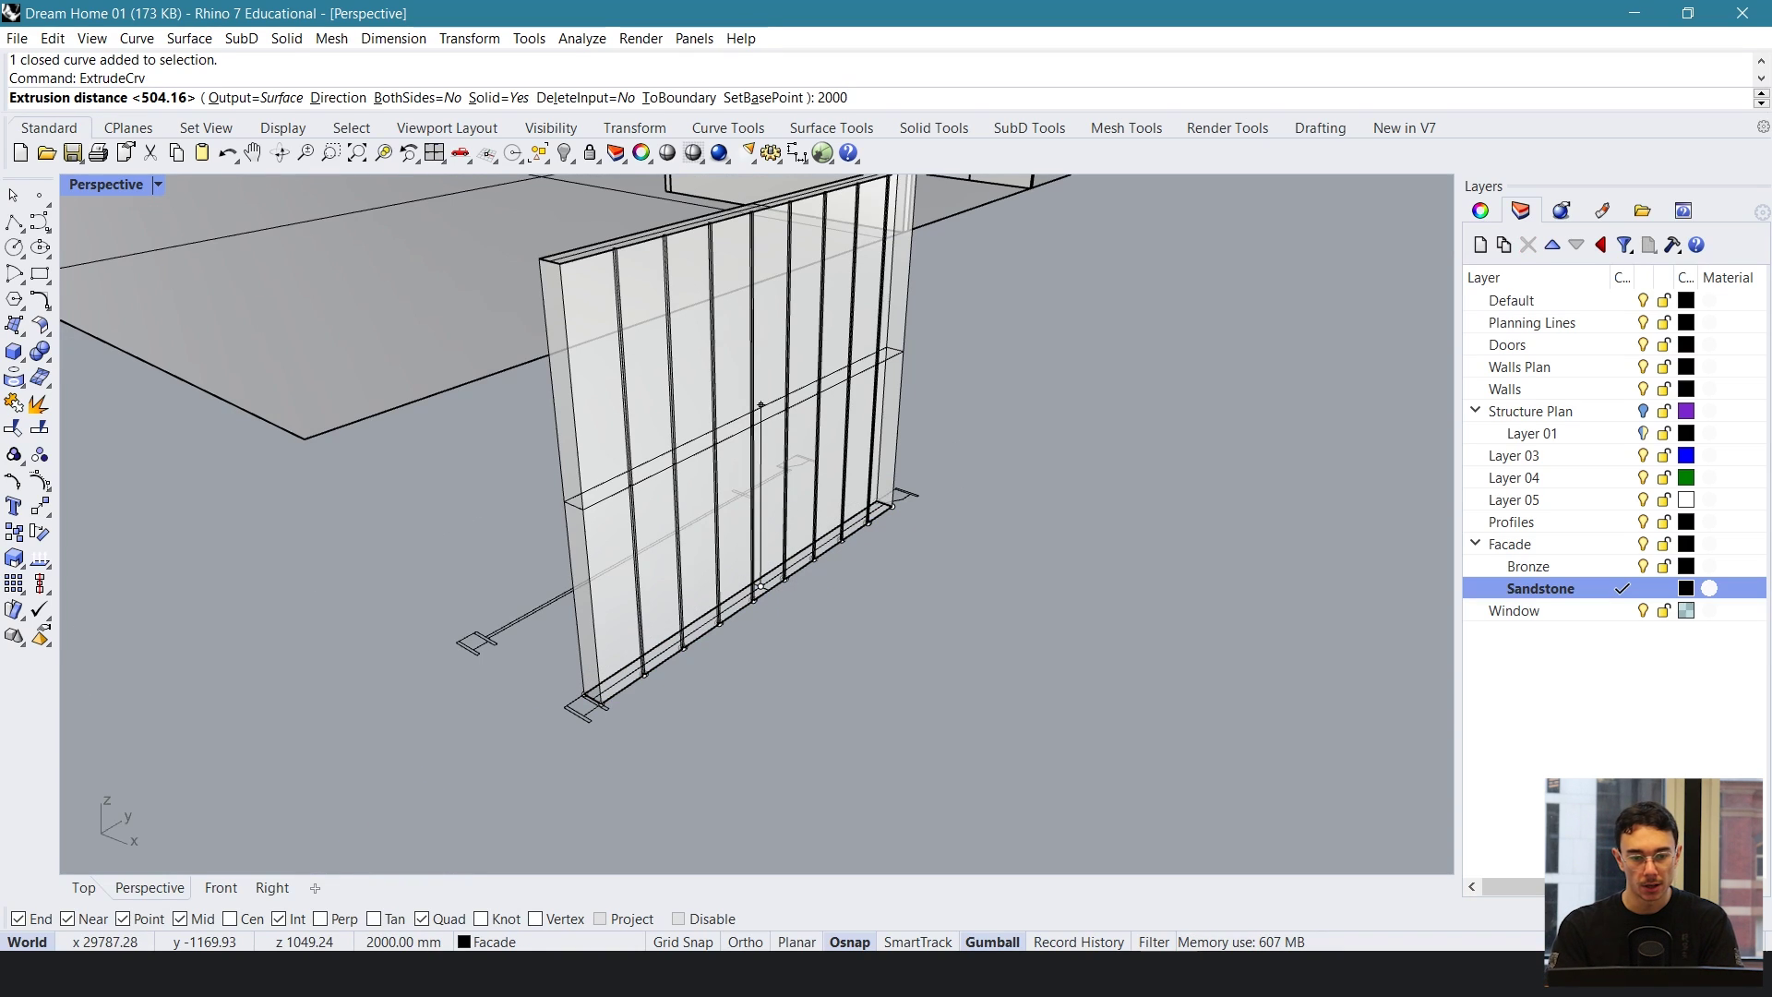
key(Return)
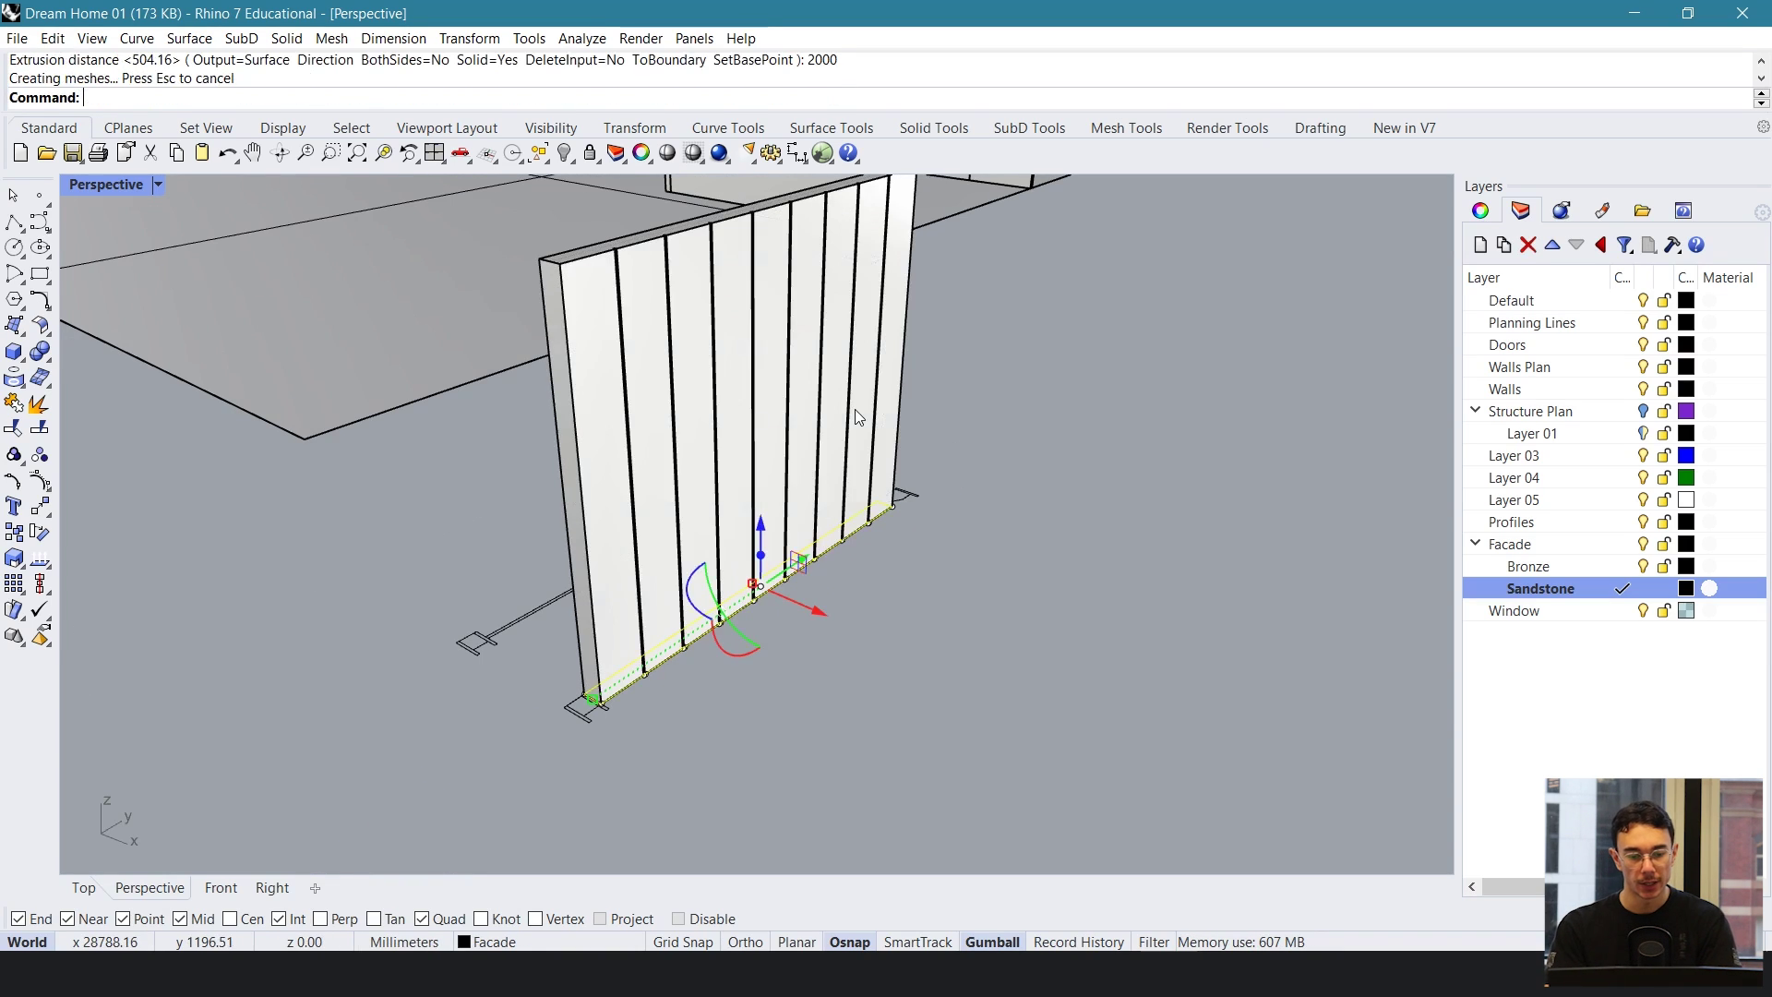
click(1062, 401)
right_drag(1062, 402, 1227, 480)
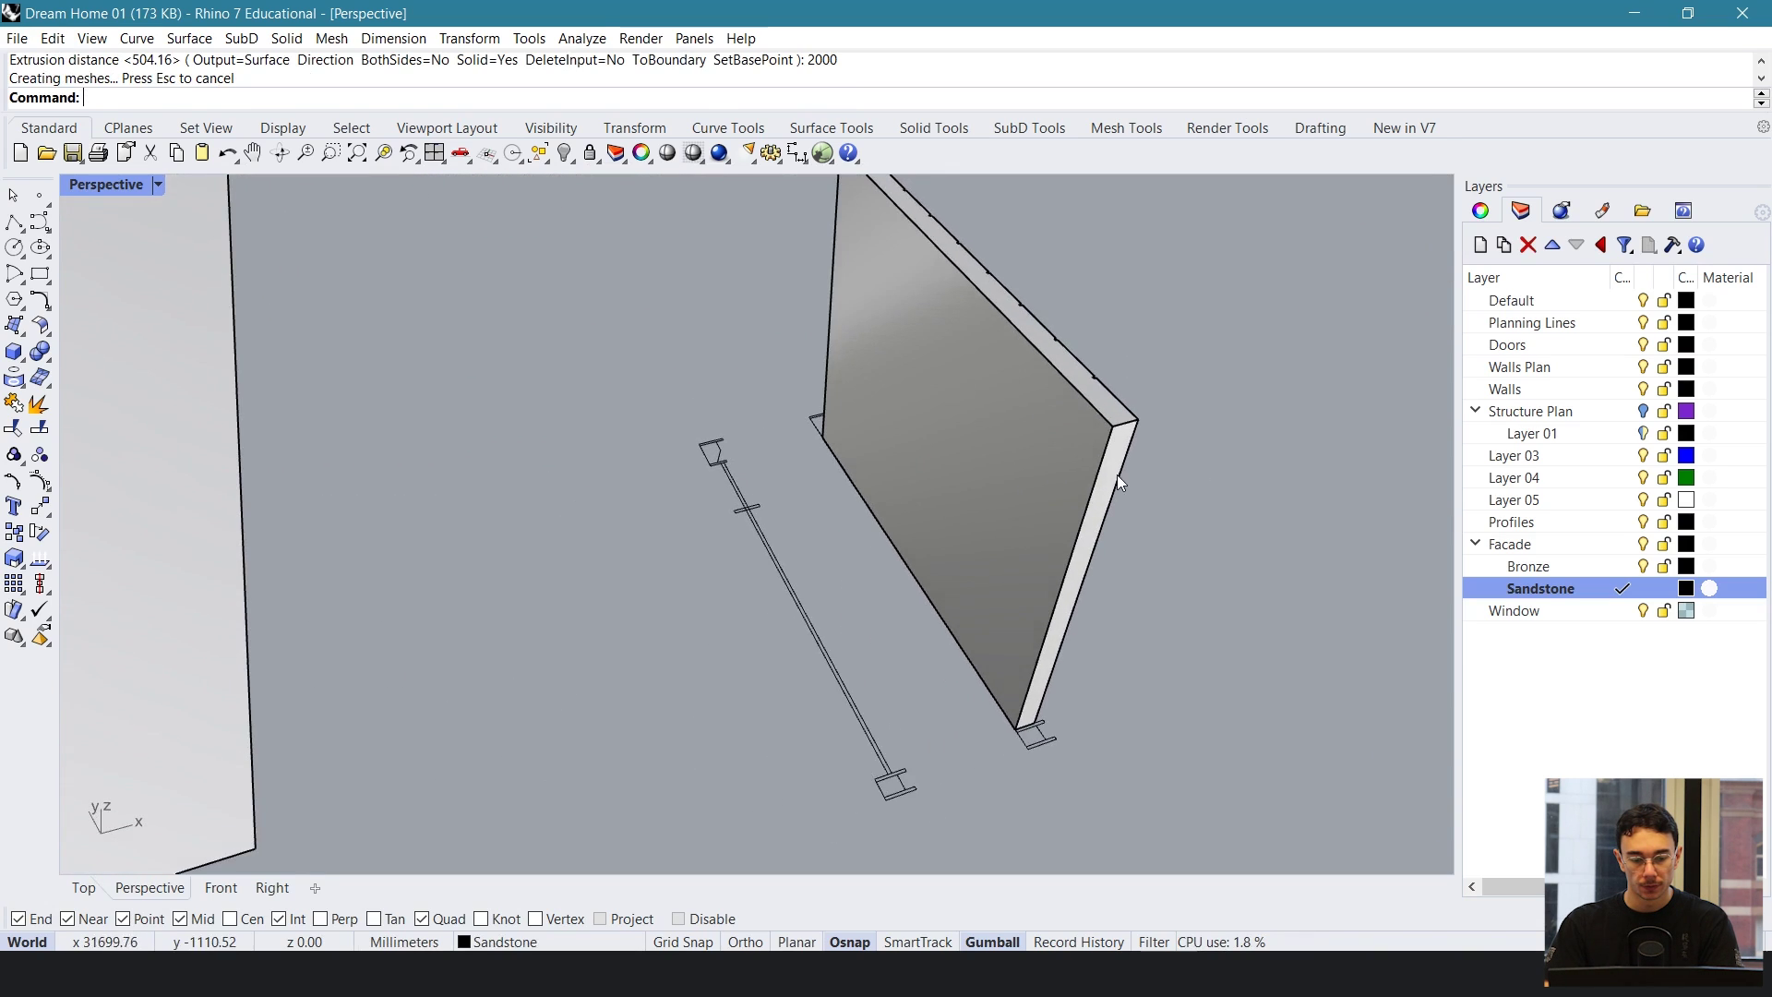
- Extrude the small intermediate mullion profile on the thin glazing strip up to the top corner of the ribbed panel
scroll(749, 507, up, 3)
right_drag(706, 523, 917, 472)
click(763, 557)
right_click(762, 557)
scroll(763, 556, down, 4)
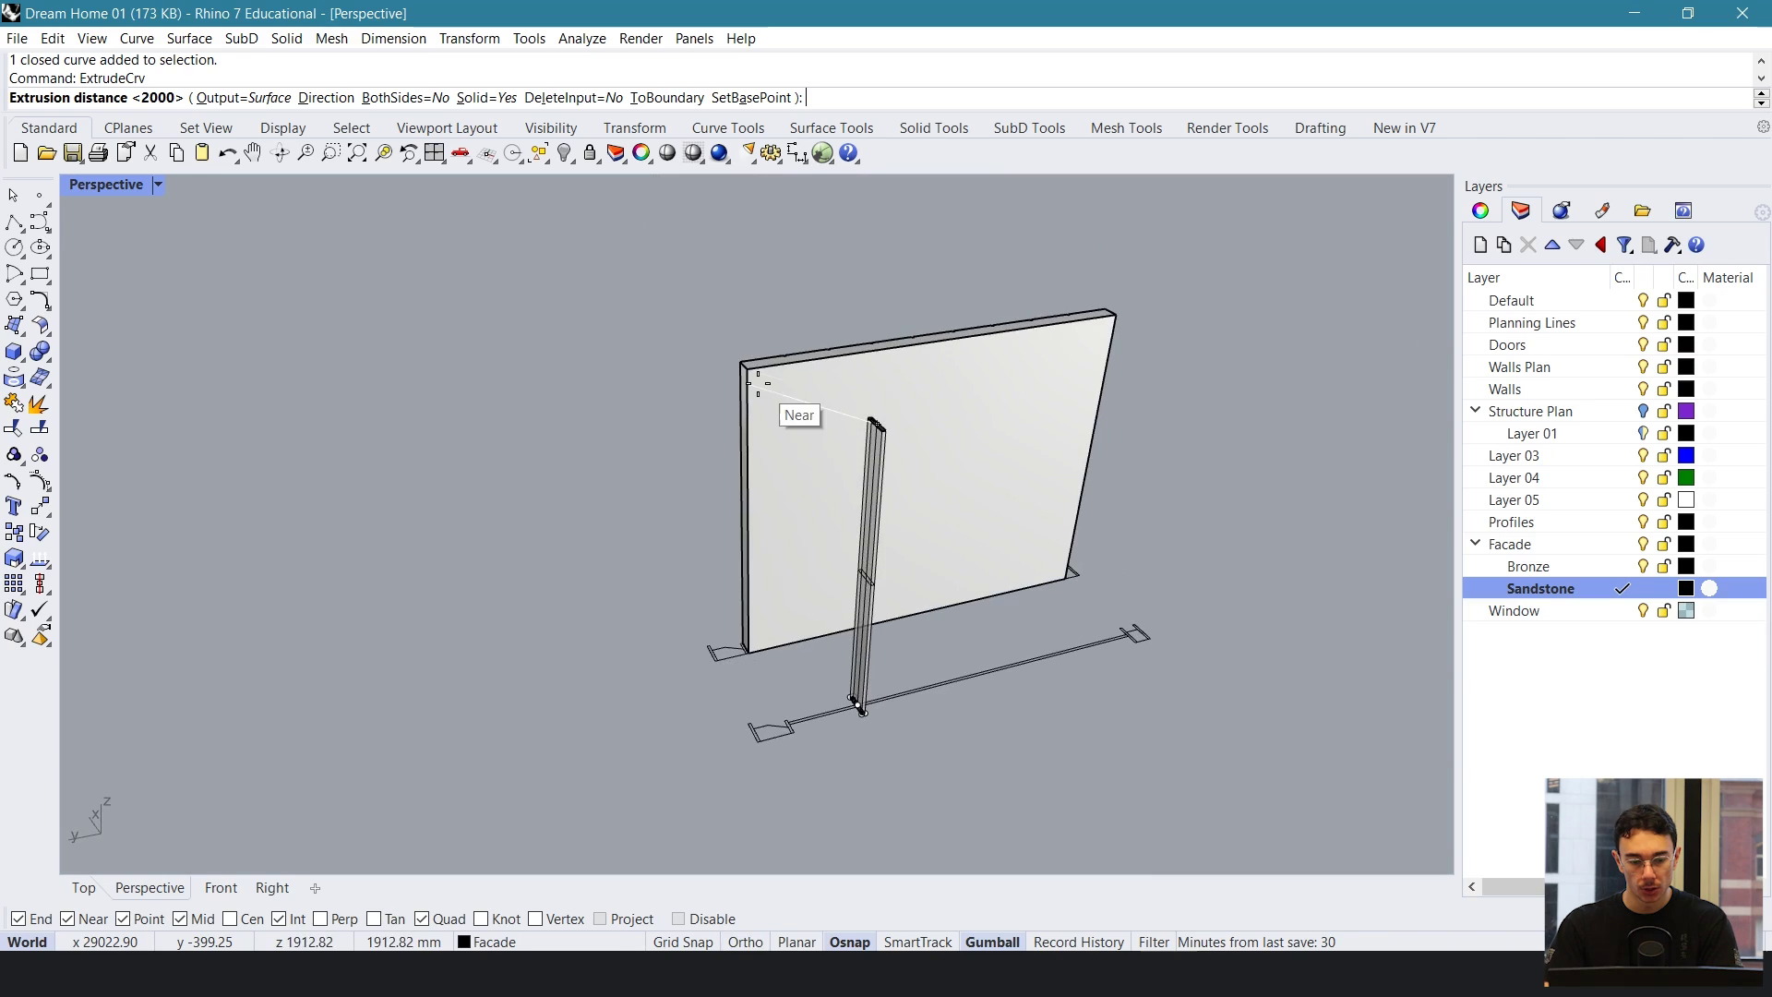
click(747, 368)
- Extrude the end post profiles of both the glazing strip and the ribbed panel up to the panel's top
right_drag(933, 550, 882, 585)
scroll(918, 595, up, 5)
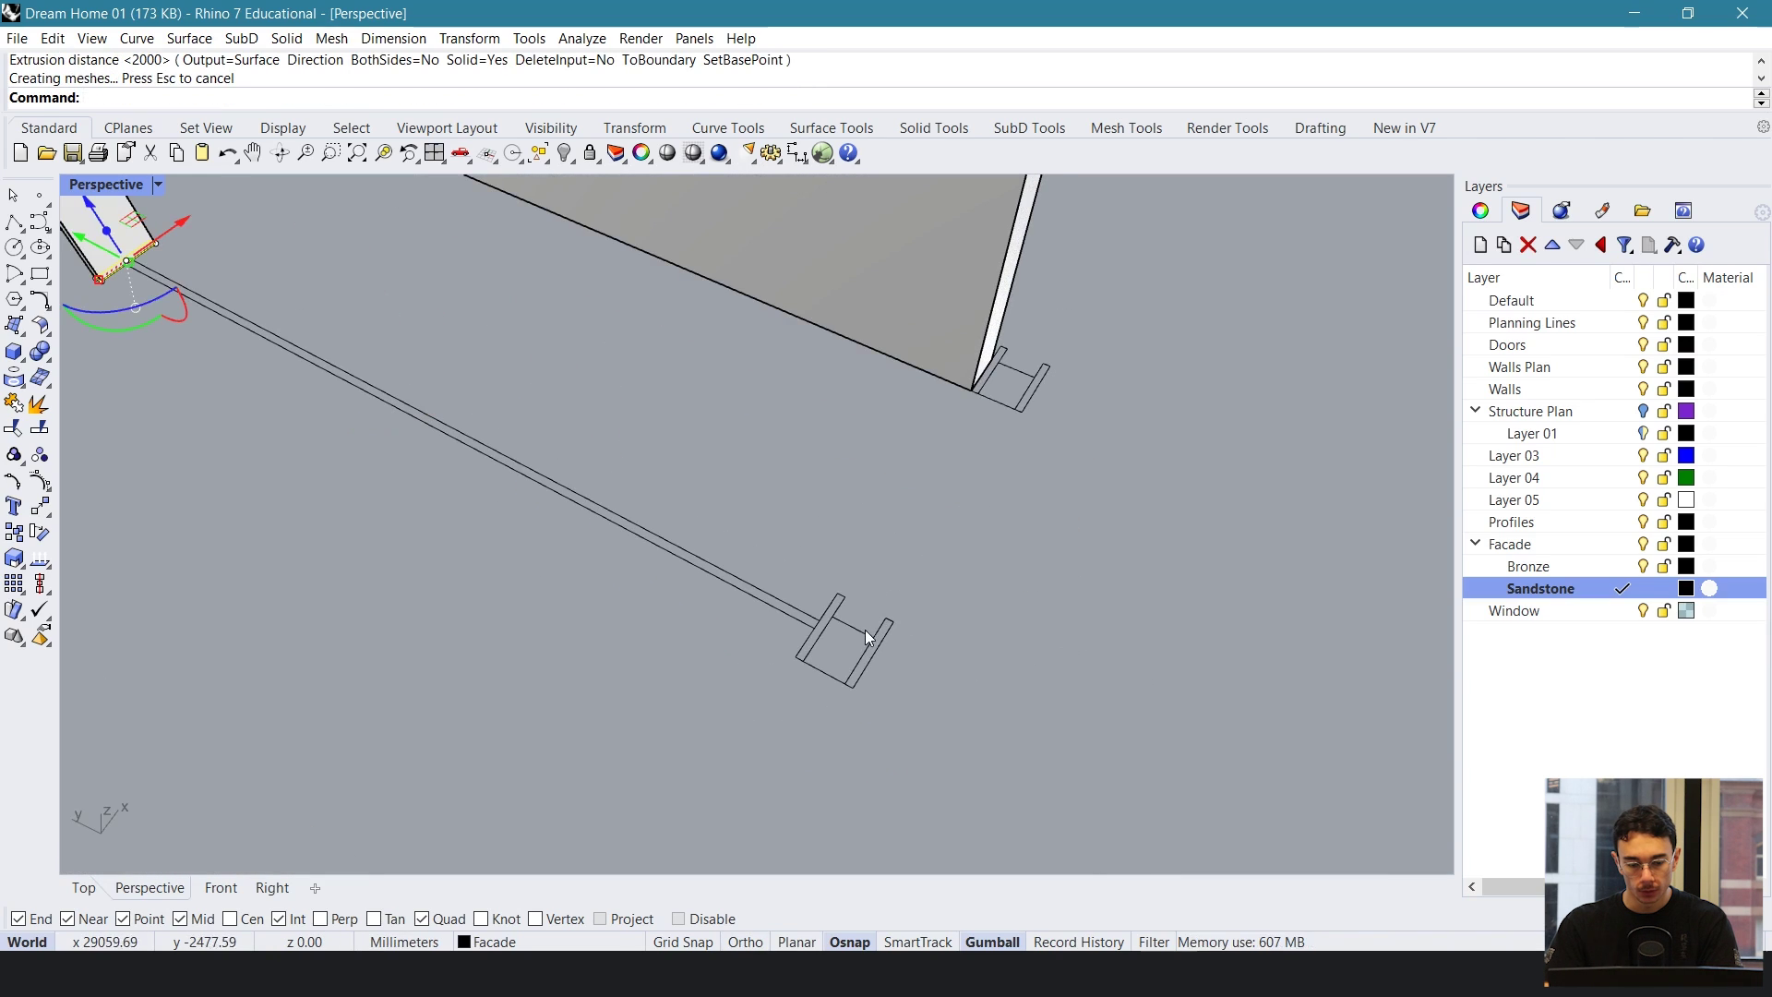
click(867, 635)
right_drag(447, 534, 413, 439)
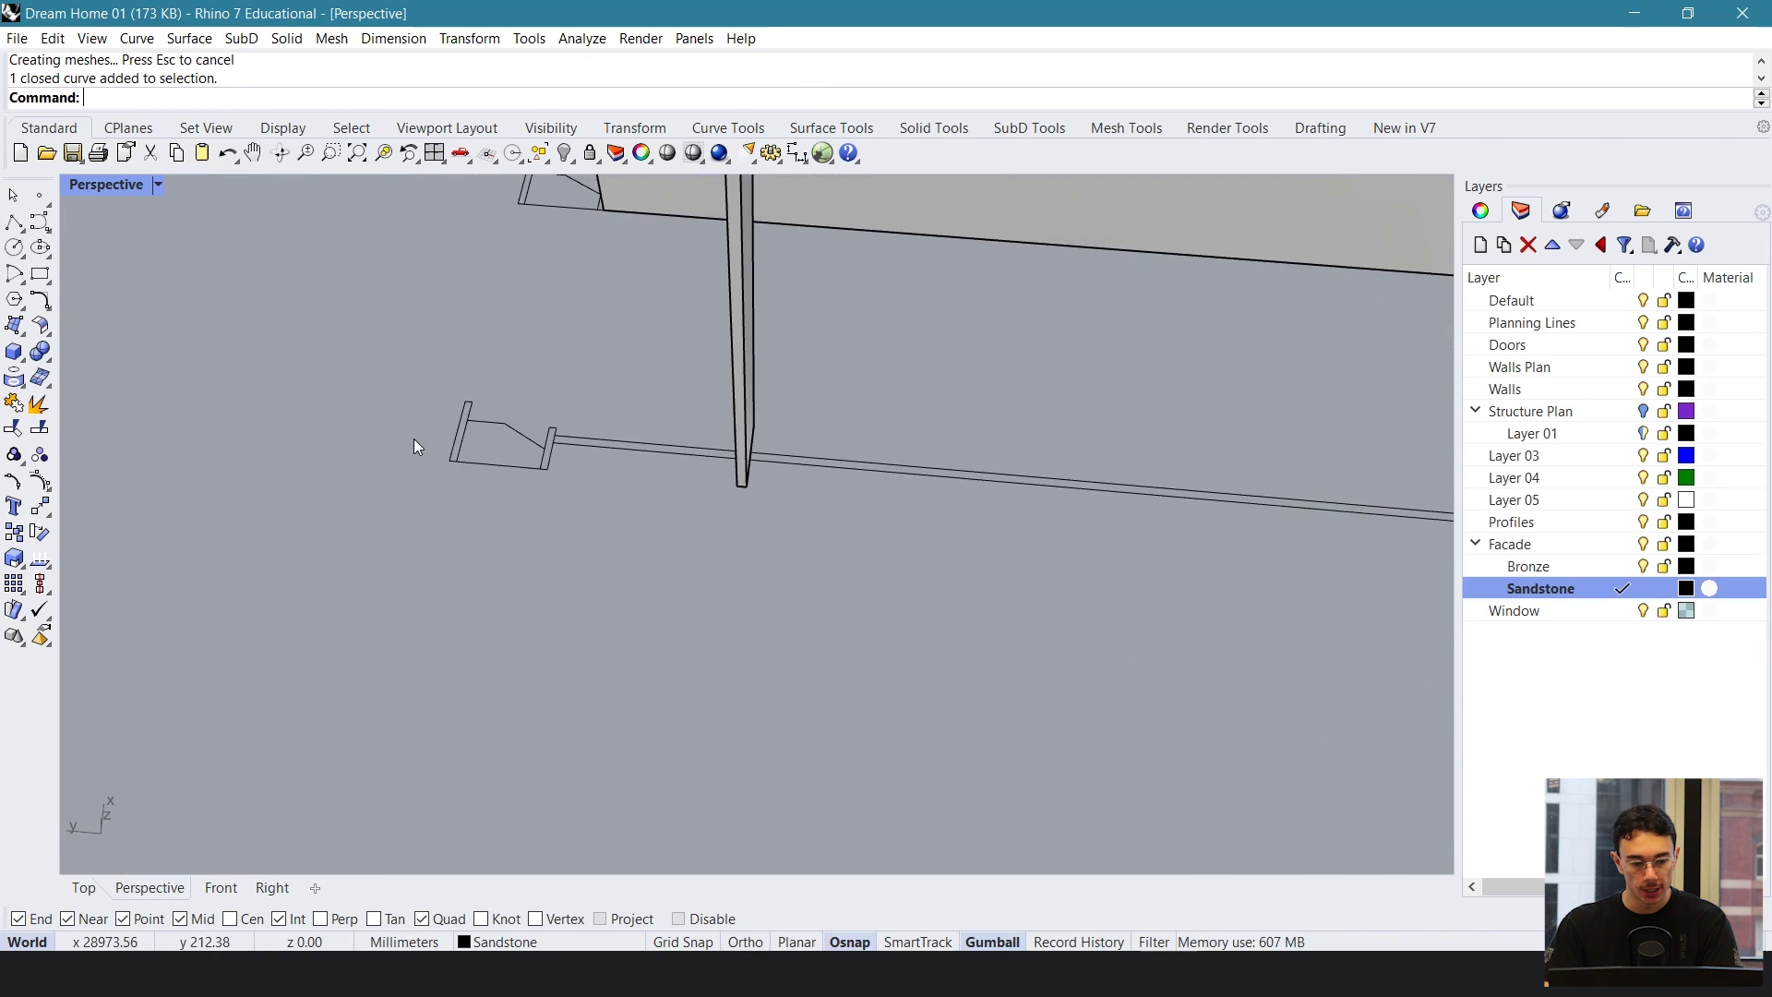
shift+click(480, 419)
scroll(480, 419, down, 2)
right_drag(752, 602, 678, 333)
right_drag(548, 493, 636, 306)
right_click(666, 469)
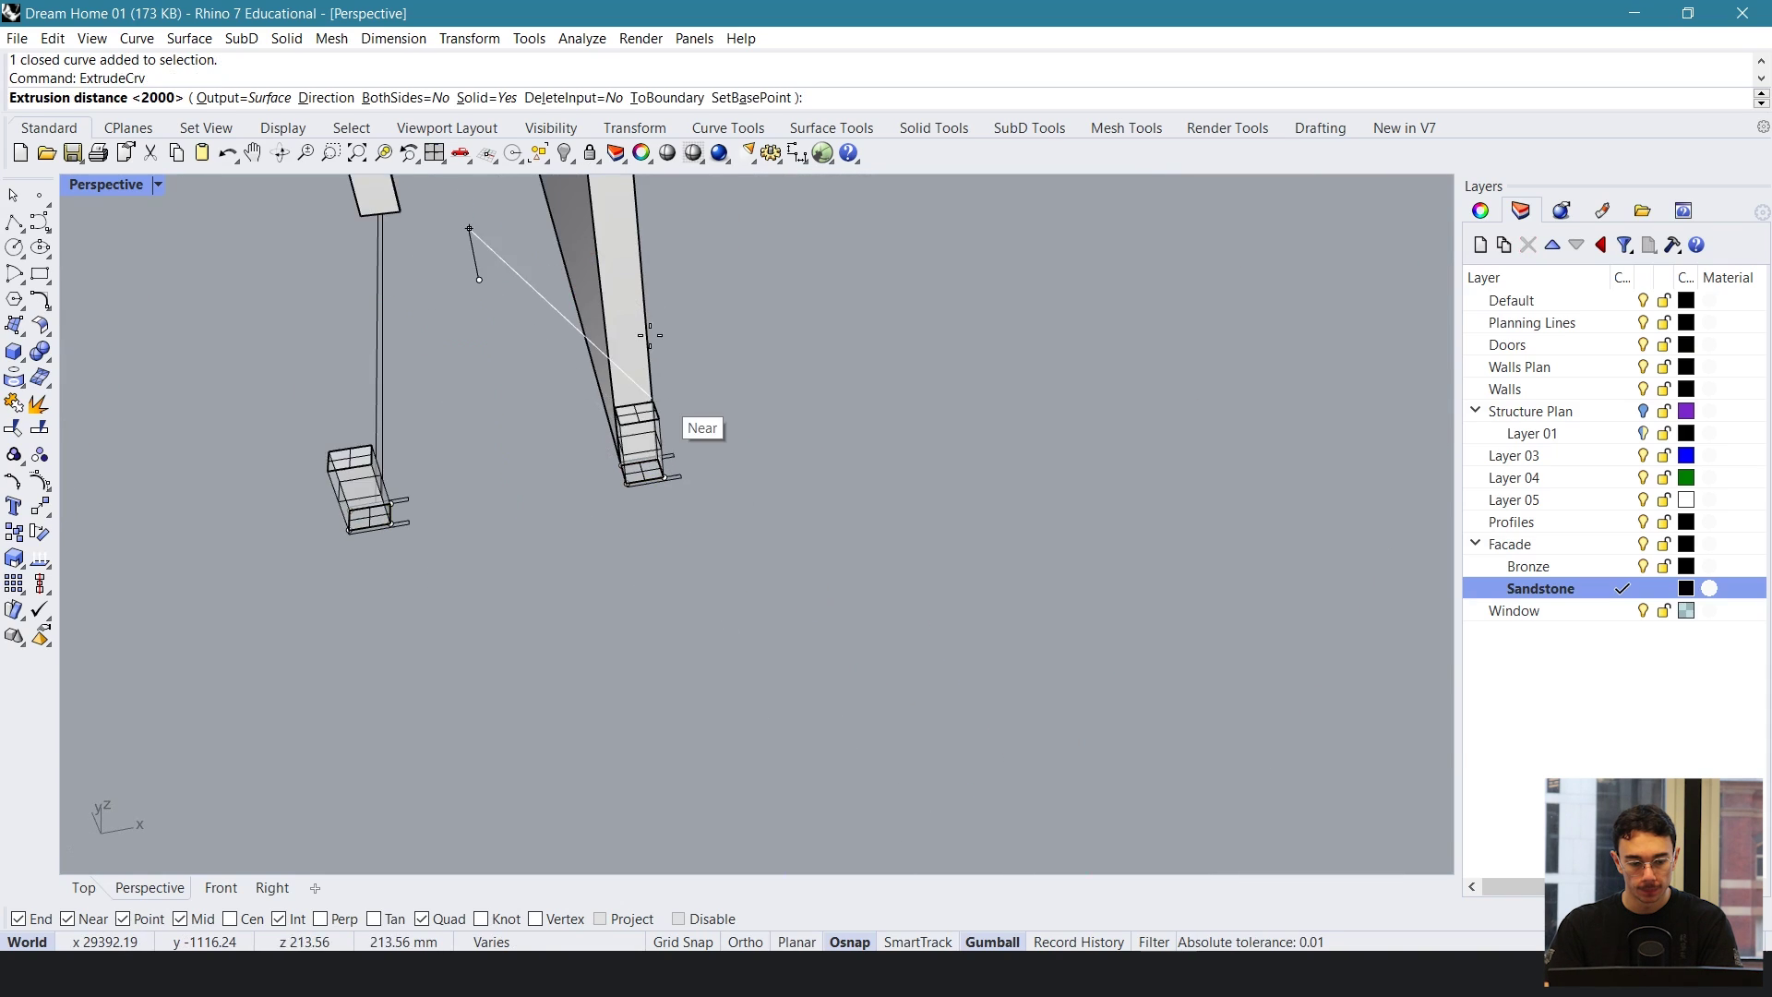
right_drag(663, 398, 784, 544)
scroll(812, 551, down, 4)
click(868, 354)
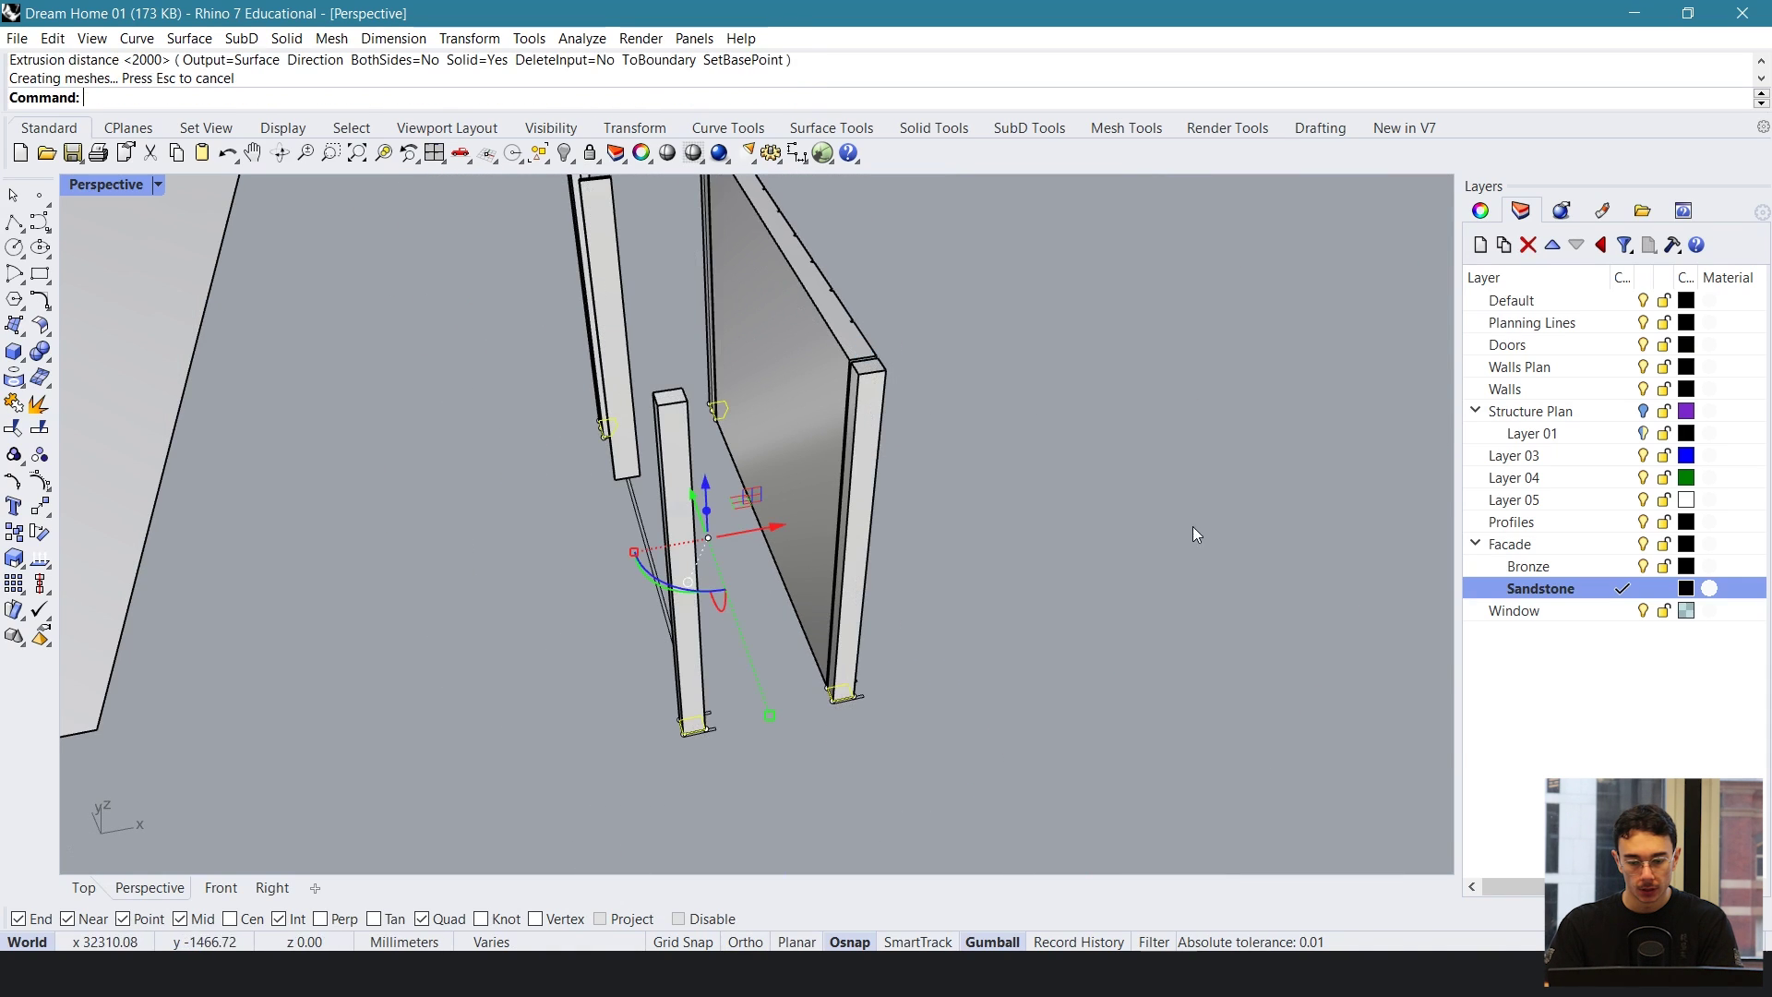
- Make Bronze the current layer and extrude the thin flange profiles beside the end posts to the height of the posts
click(1591, 565)
click(1622, 565)
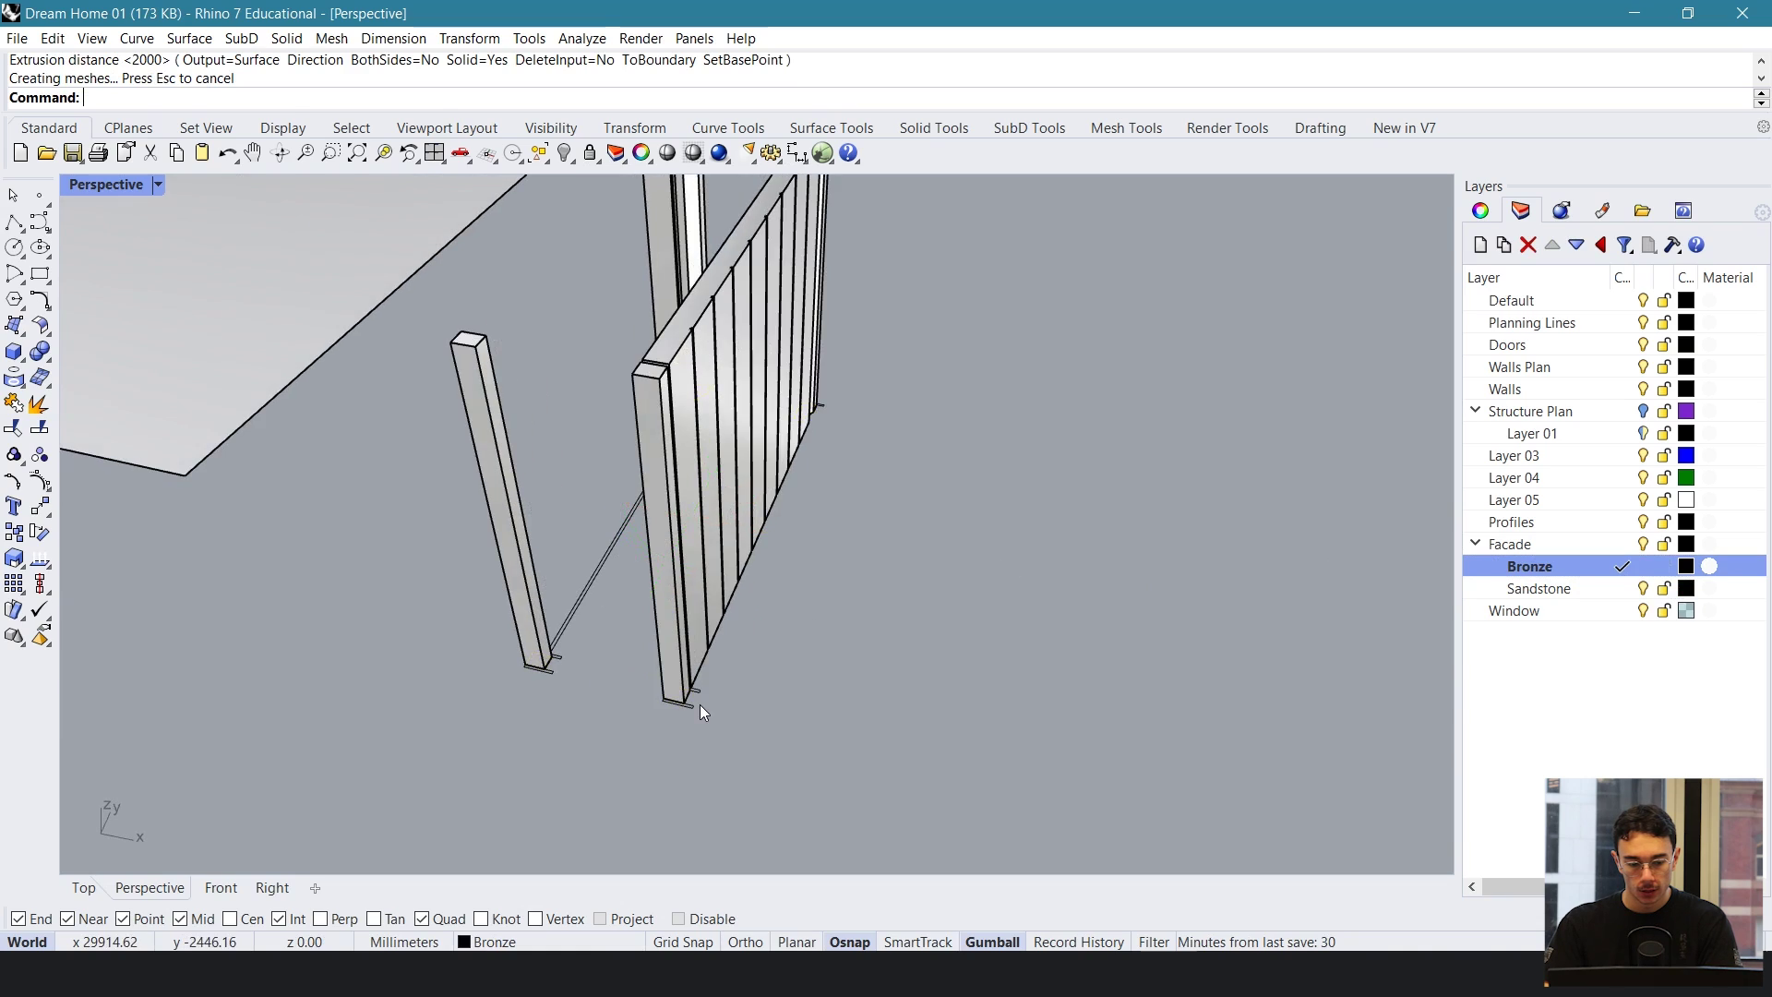
scroll(700, 705, up, 8)
click(734, 564)
shift+click(673, 650)
scroll(674, 648, down, 5)
shift+right_drag(329, 576, 820, 624)
scroll(831, 615, up, 8)
shift+click(830, 574)
shift+click(758, 659)
scroll(801, 663, down, 11)
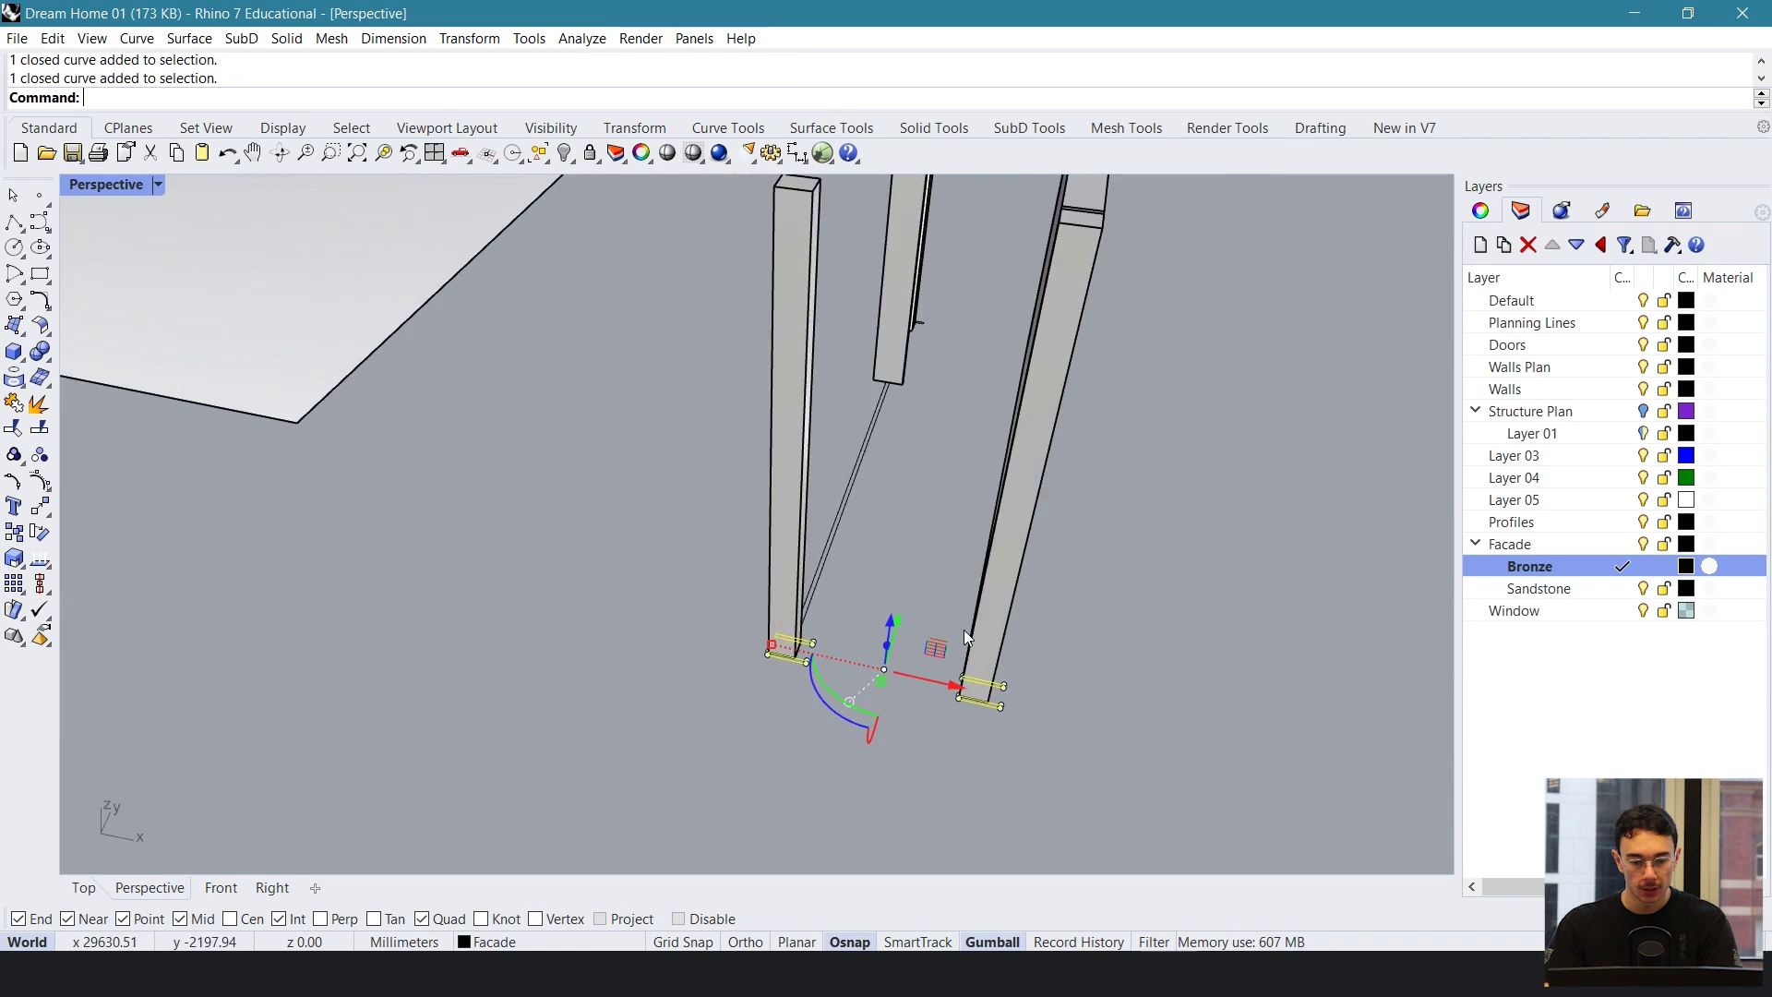
right_drag(964, 630, 782, 464)
shift+click(909, 635)
scroll(881, 636, up, 6)
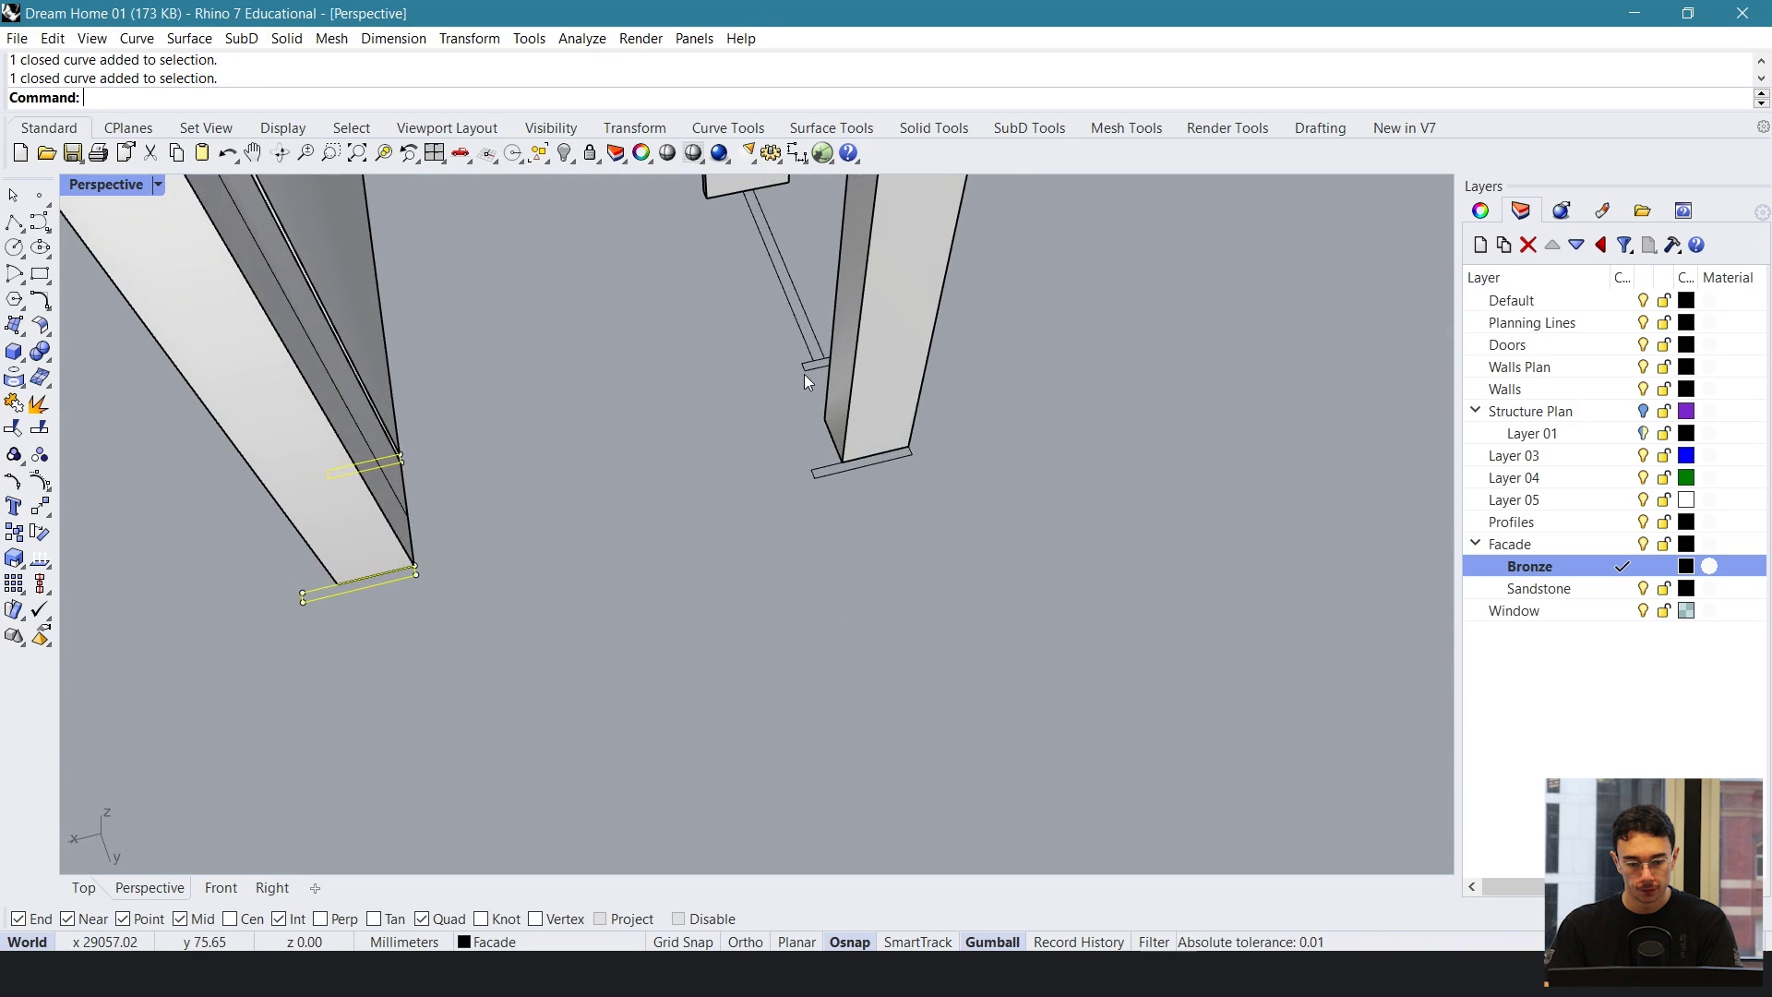
right_drag(805, 373, 796, 526)
scroll(878, 546, down, 7)
key(space)
click(836, 388)
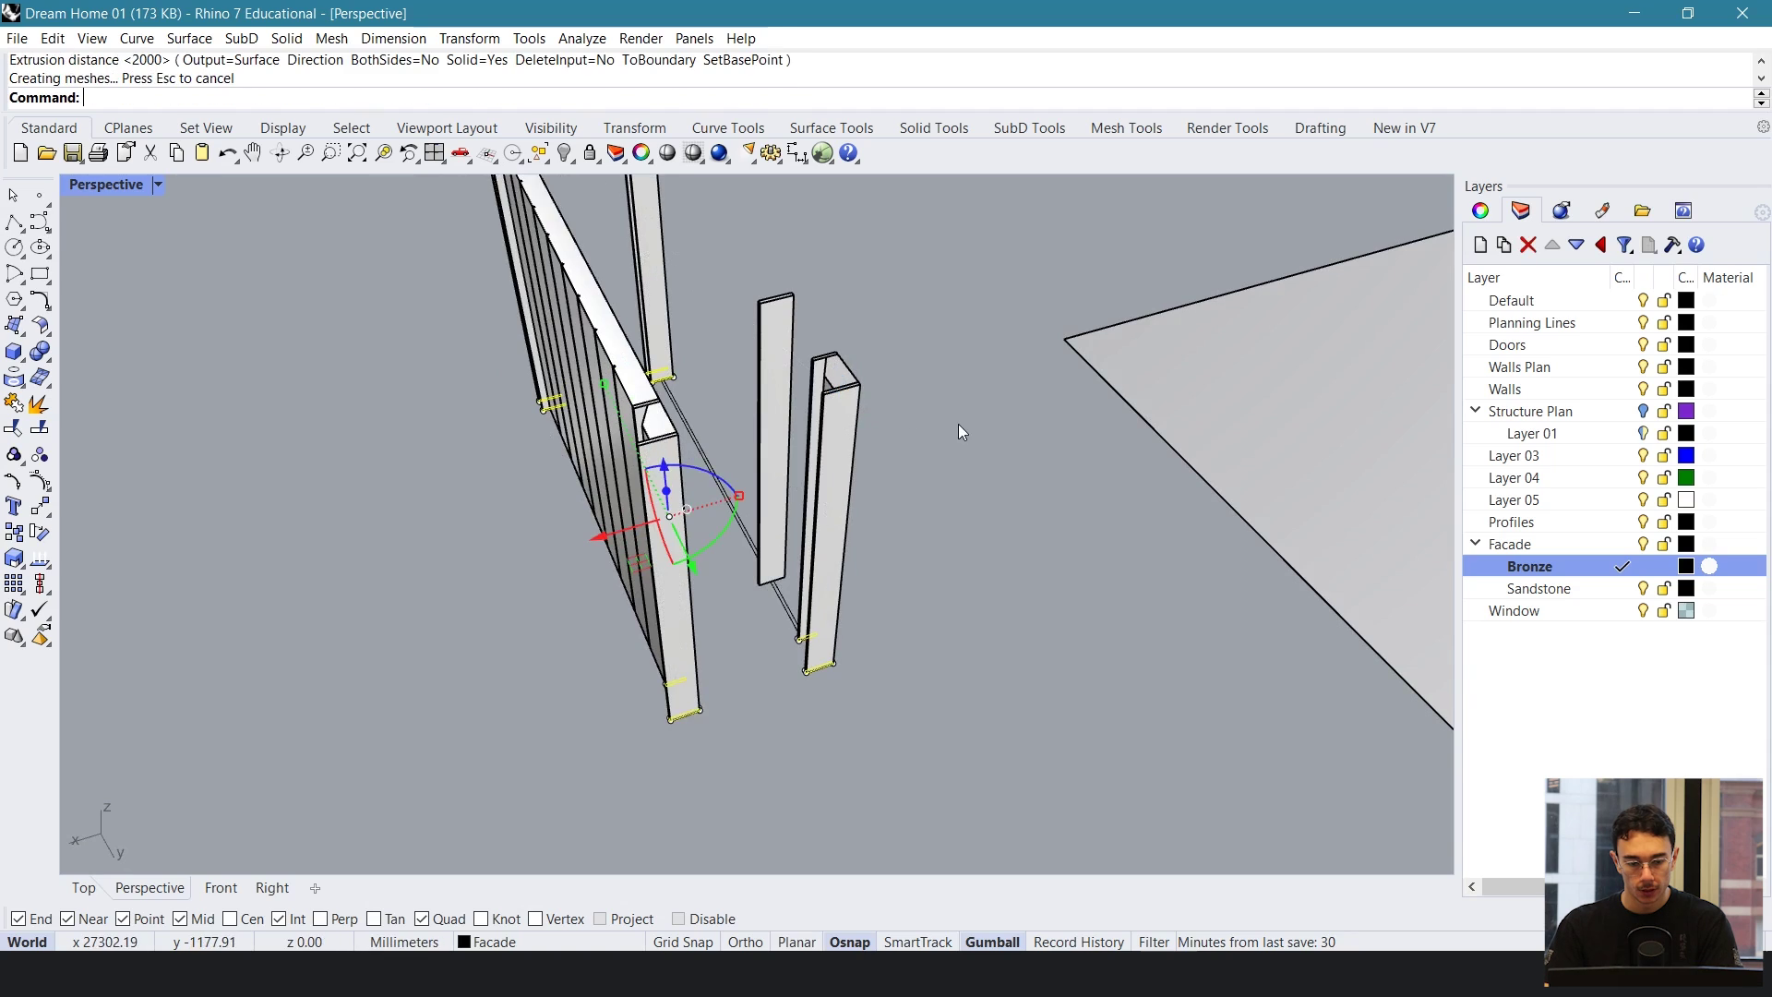
- Make Window the current layer and extrude the thin glazing profile 2000 mm
right_drag(868, 384, 1721, 640)
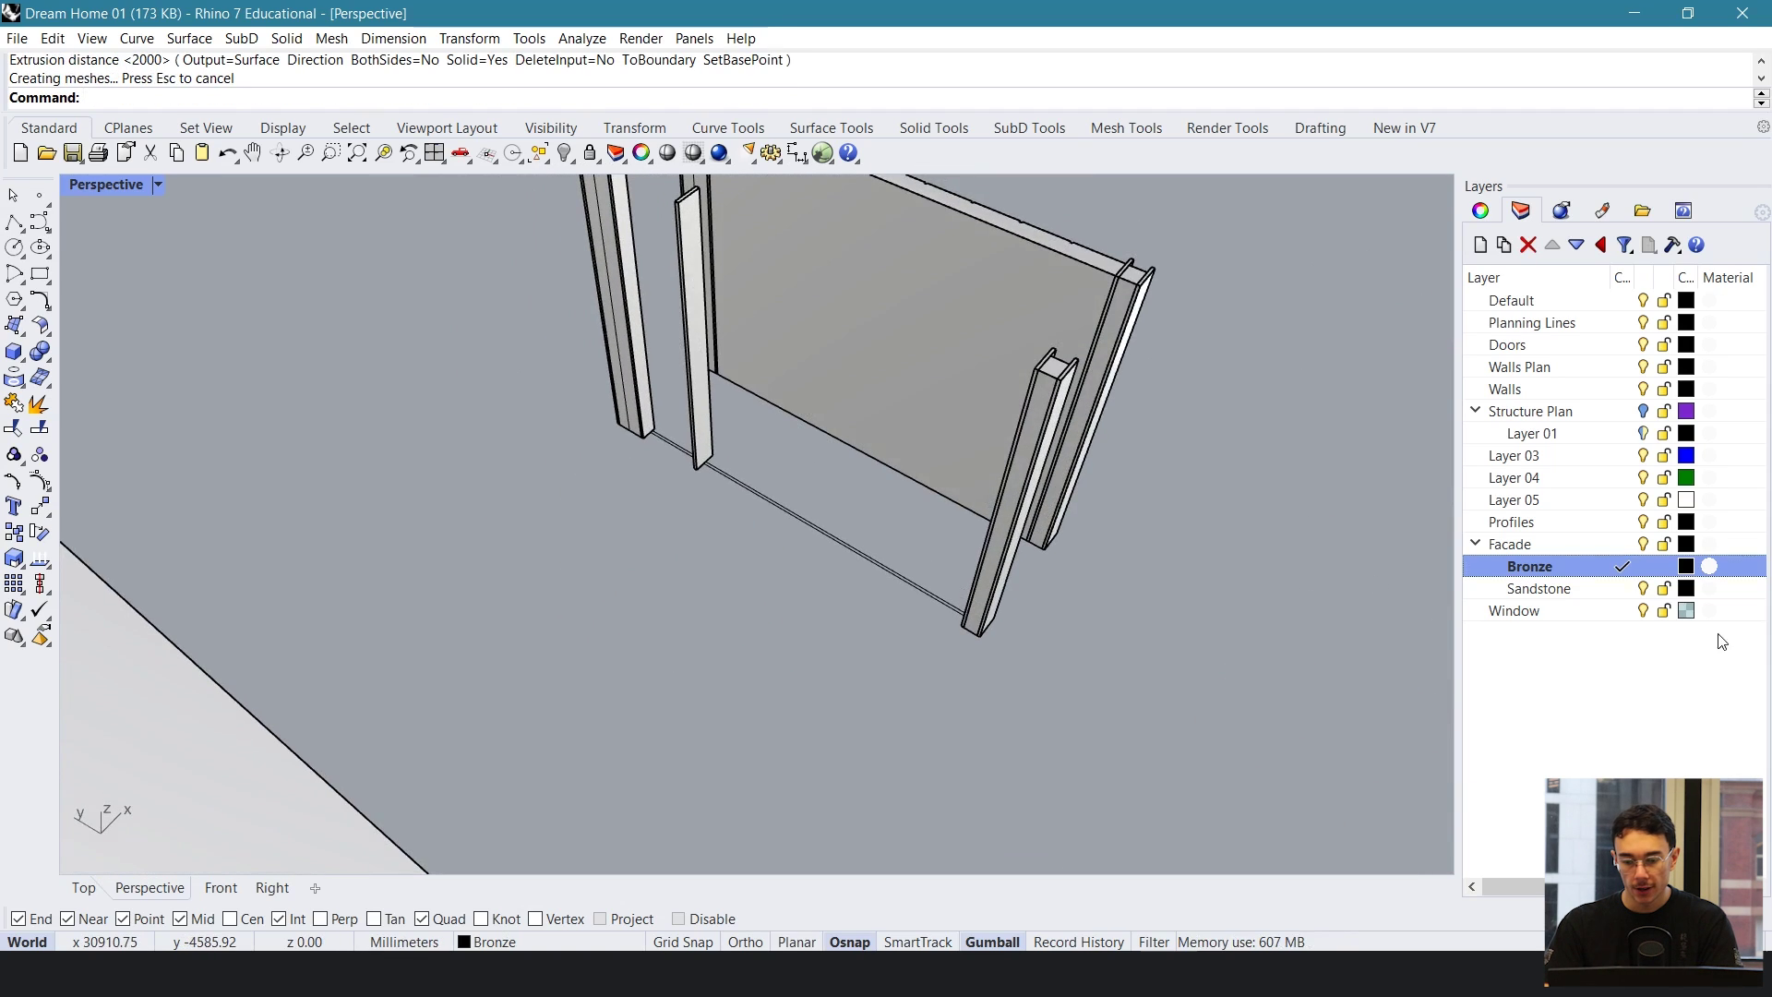
click(1623, 611)
click(812, 505)
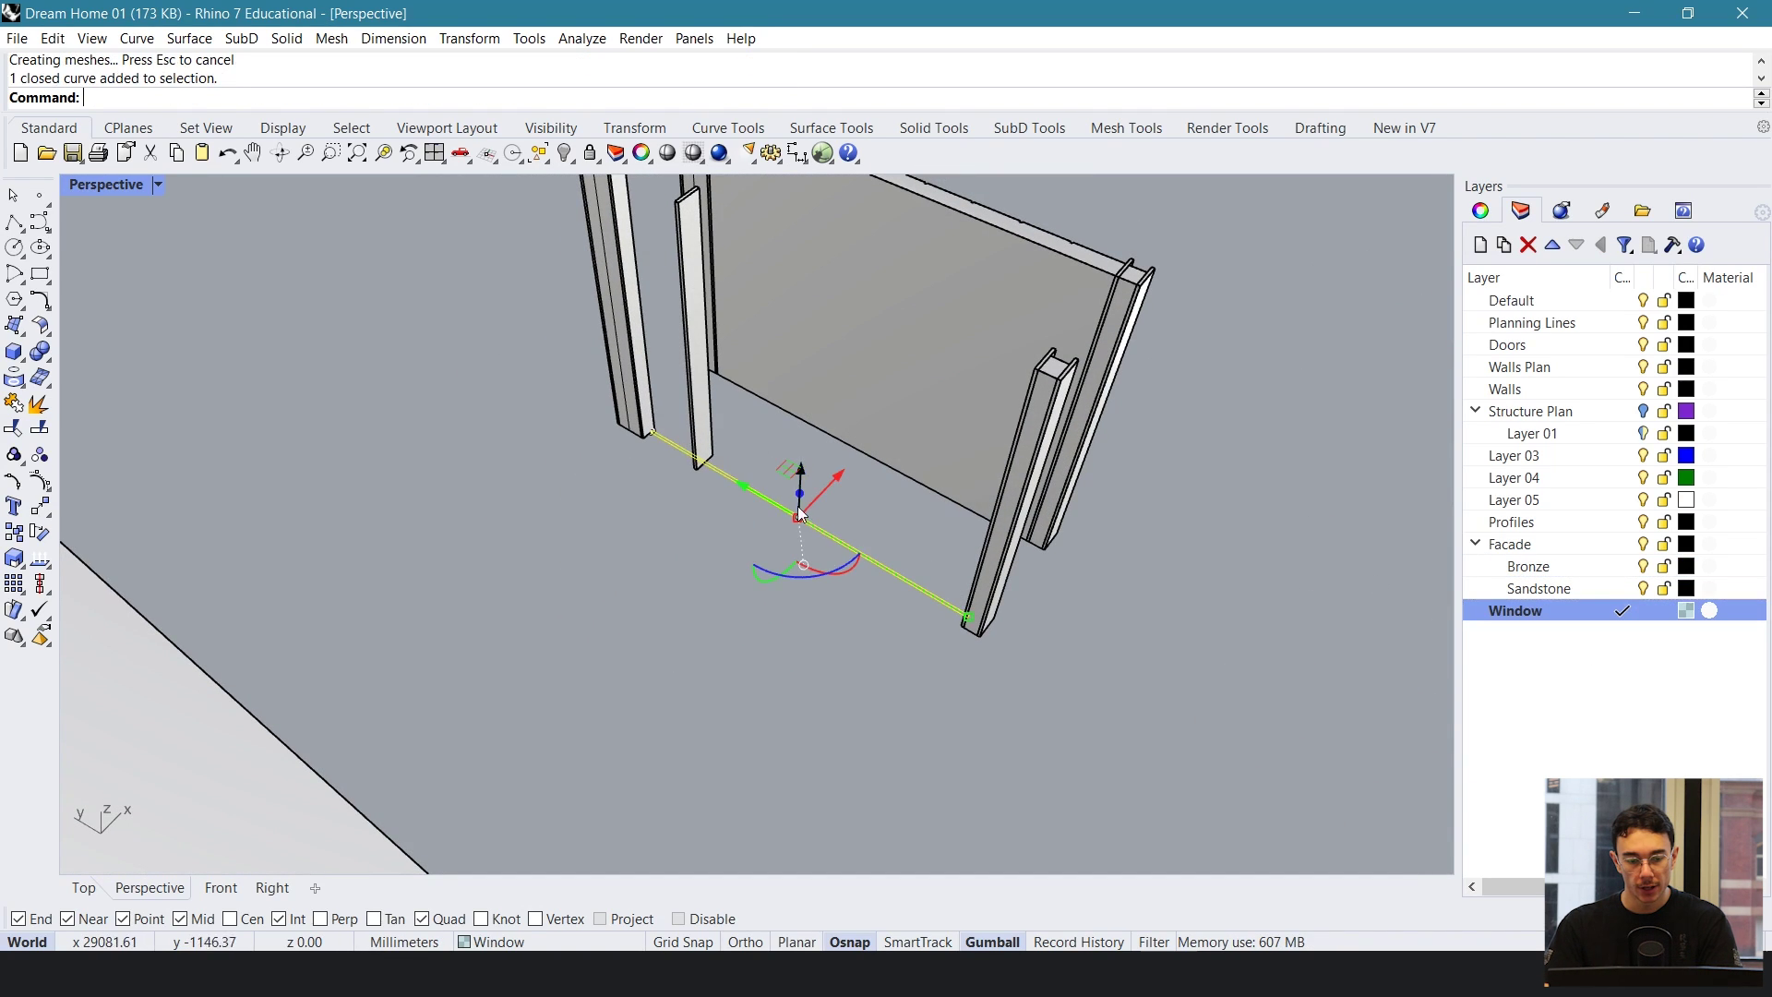
key(Return)
scroll(1040, 524, up, 5)
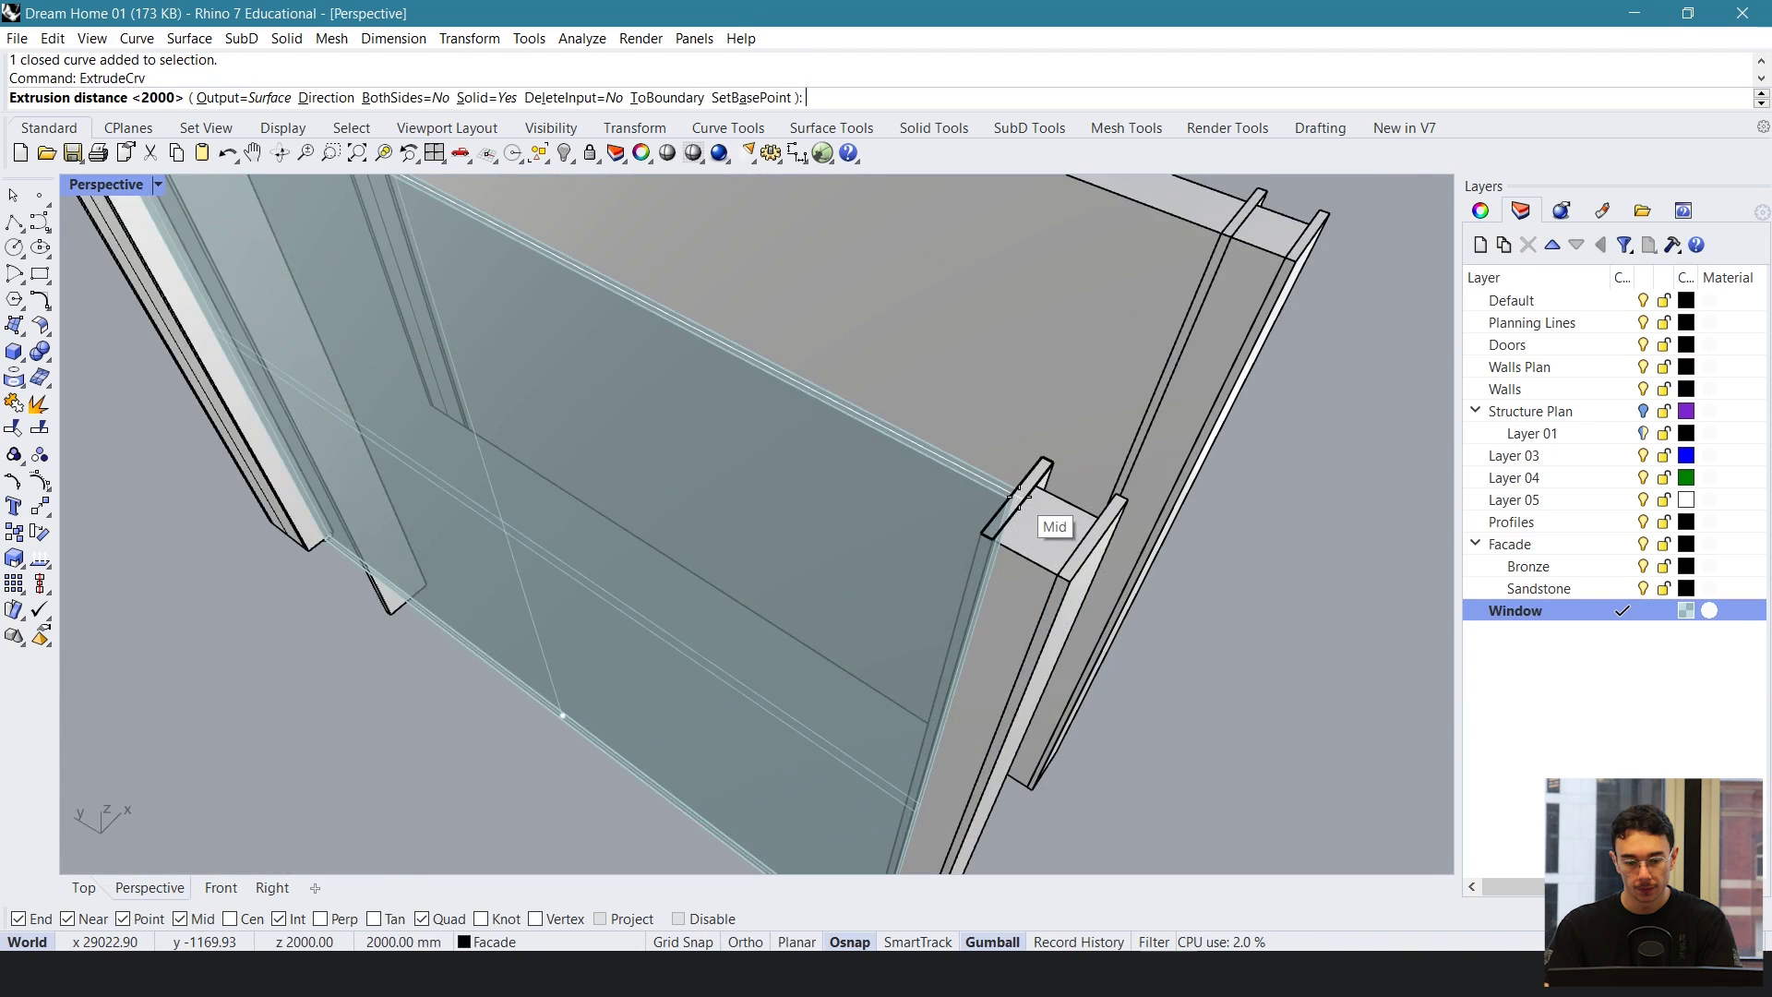
key(Return)
- Move all the extruded facade solids clear of their profile curves and tip them over onto their side
scroll(892, 535, down, 6)
right_drag(842, 498, 1041, 213)
drag(1041, 214, 522, 426)
scroll(644, 426, down, 6)
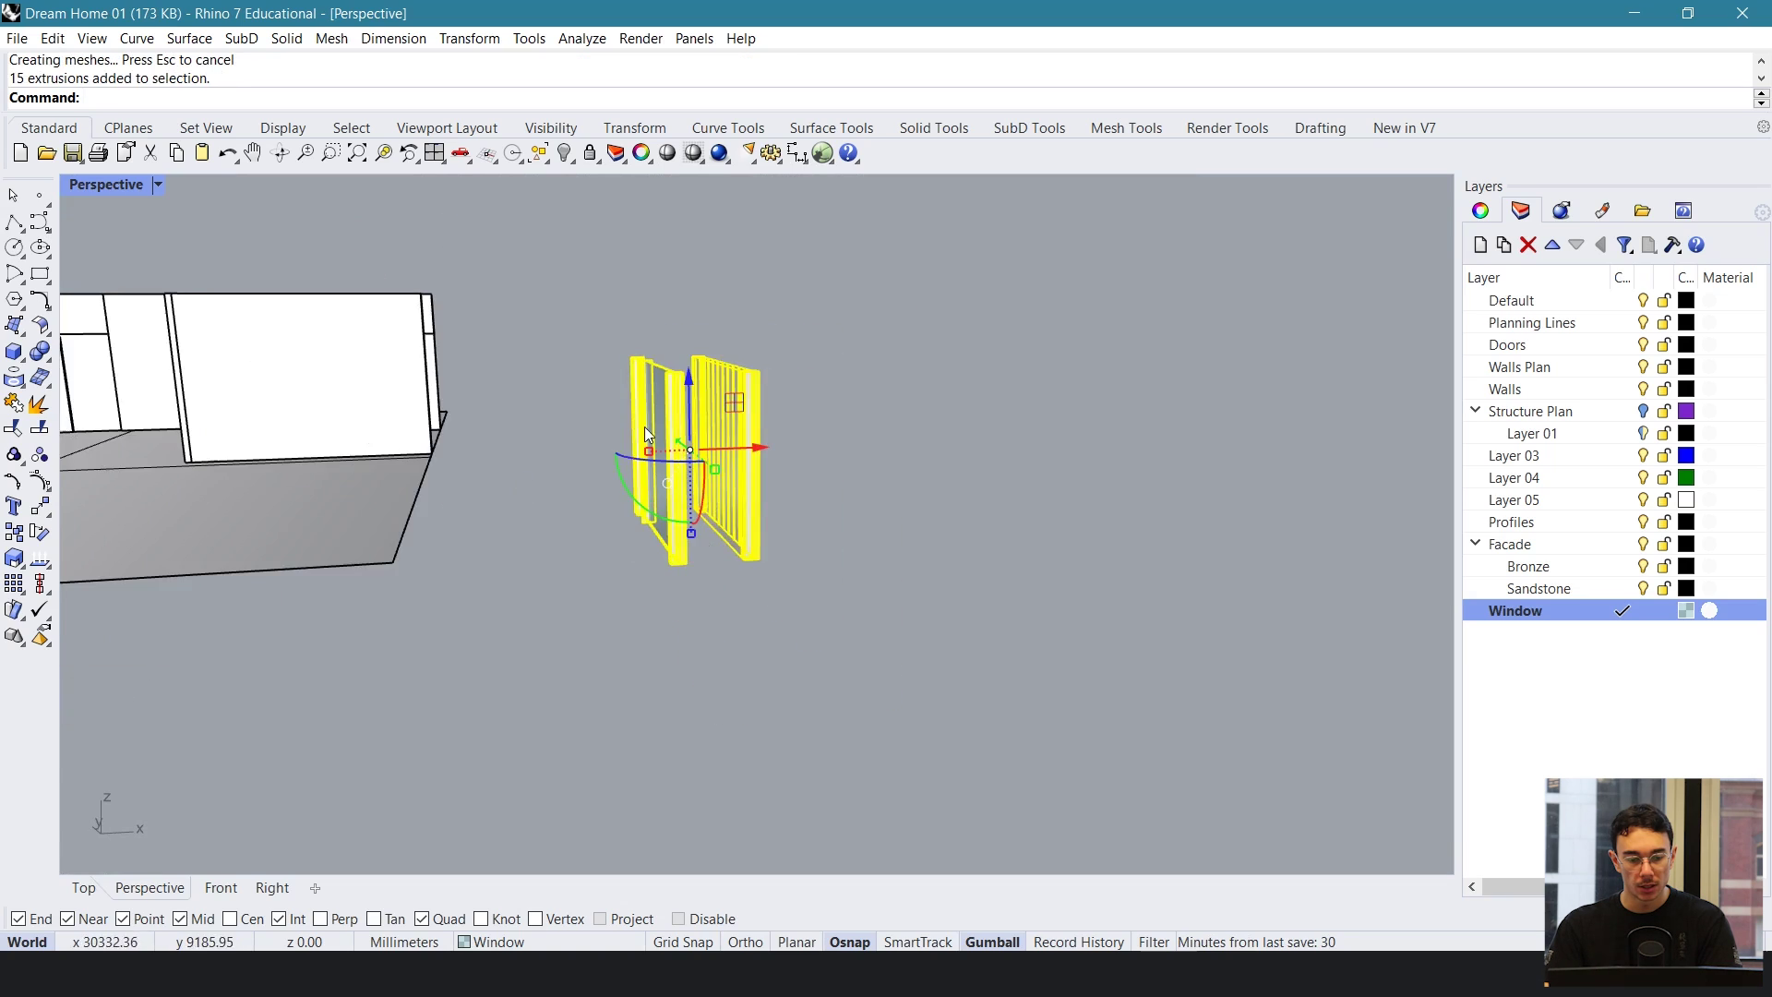
right_drag(644, 426, 733, 460)
drag(732, 460, 1071, 479)
right_drag(1070, 480, 798, 428)
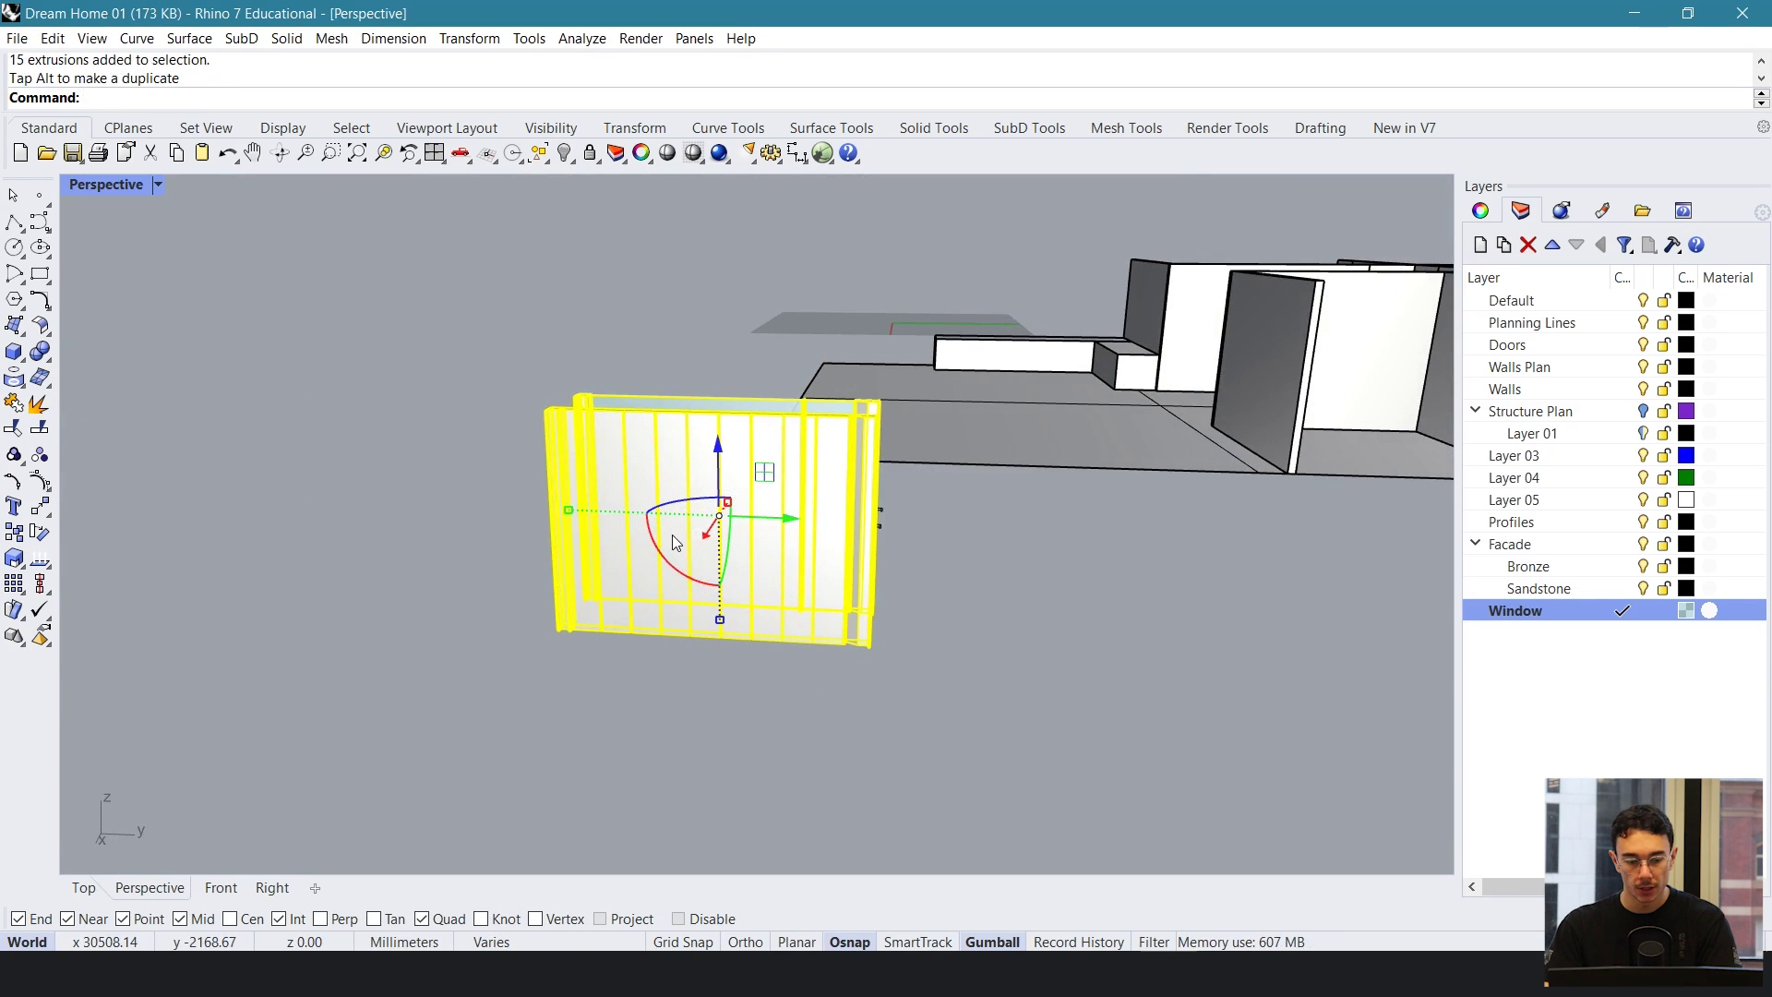
drag(663, 555, 763, 569)
right_drag(763, 569, 984, 552)
drag(984, 552, 923, 494)
key(ctrl+z)
- Rotate the tipped facade solids in plan so that they run along the X axis
right_drag(923, 495, 954, 579)
shift+drag(954, 580, 891, 496)
right_drag(919, 537, 812, 602)
click(1071, 480)
right_drag(1070, 480, 1075, 439)
- Move only the glazed assembly to the open area in front of the floor slab
drag(1055, 386, 644, 533)
scroll(646, 536, down, 12)
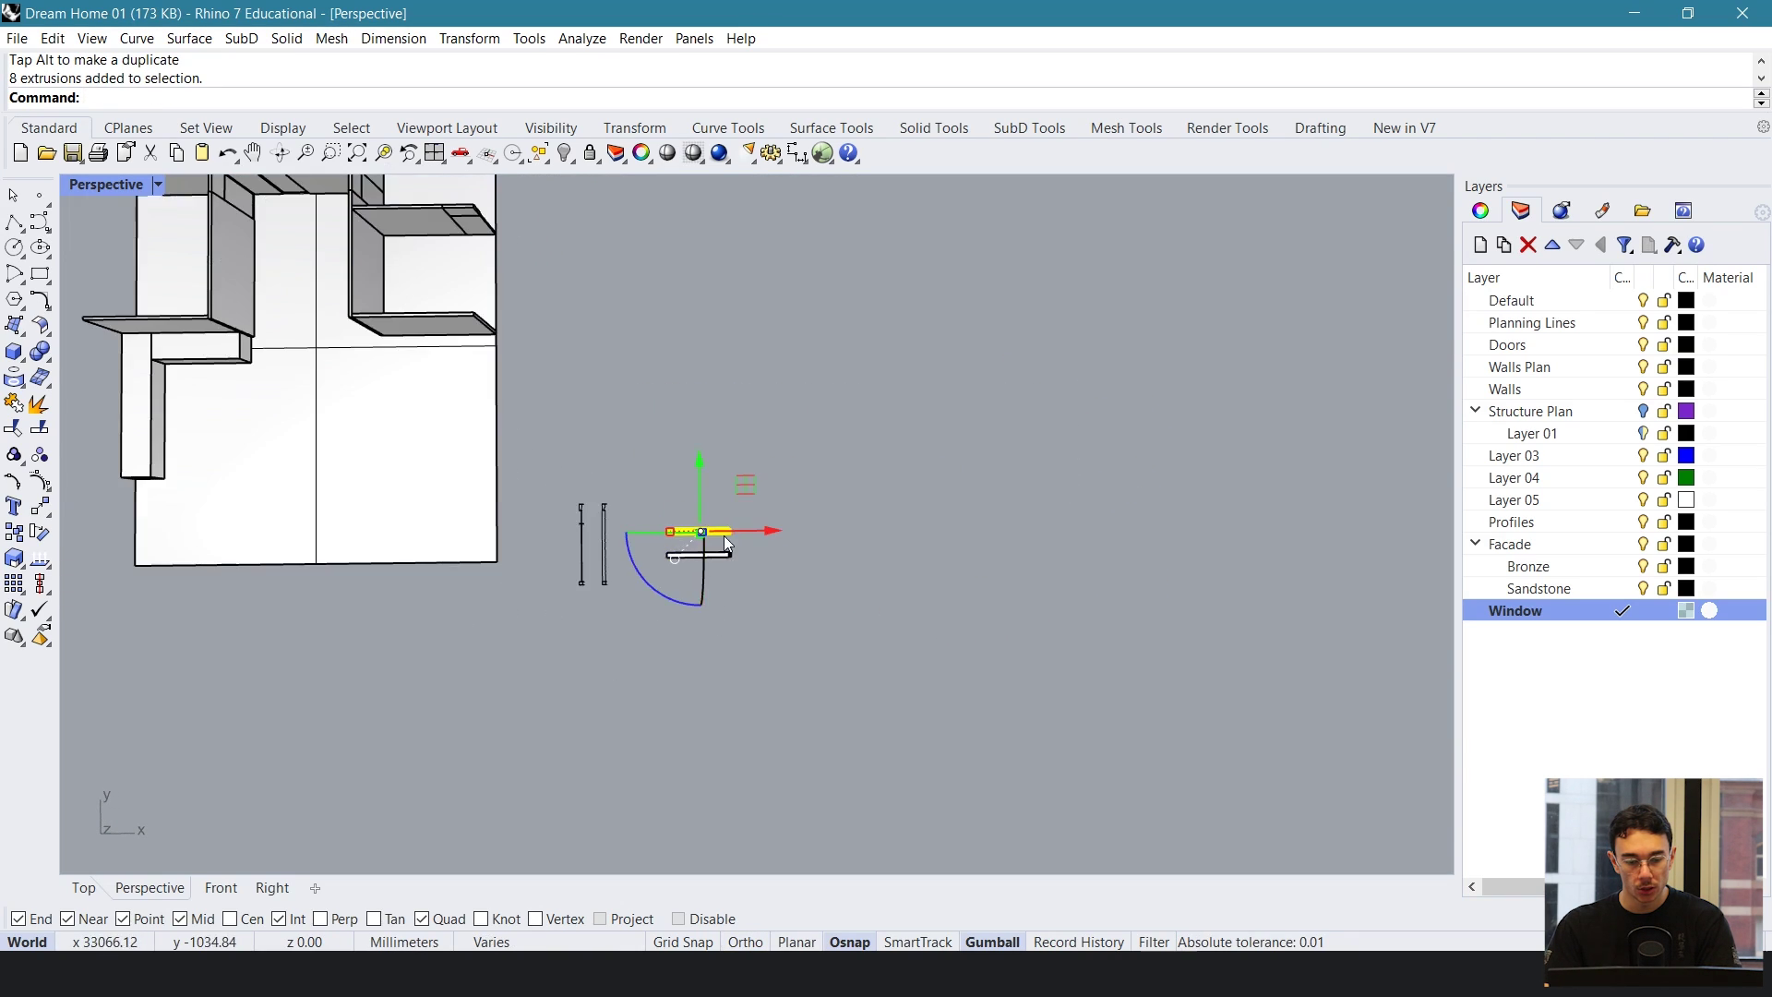
shift+right_drag(759, 488, 1073, 432)
drag(1072, 430, 625, 570)
right_drag(625, 569, 640, 425)
scroll(518, 627, up, 3)
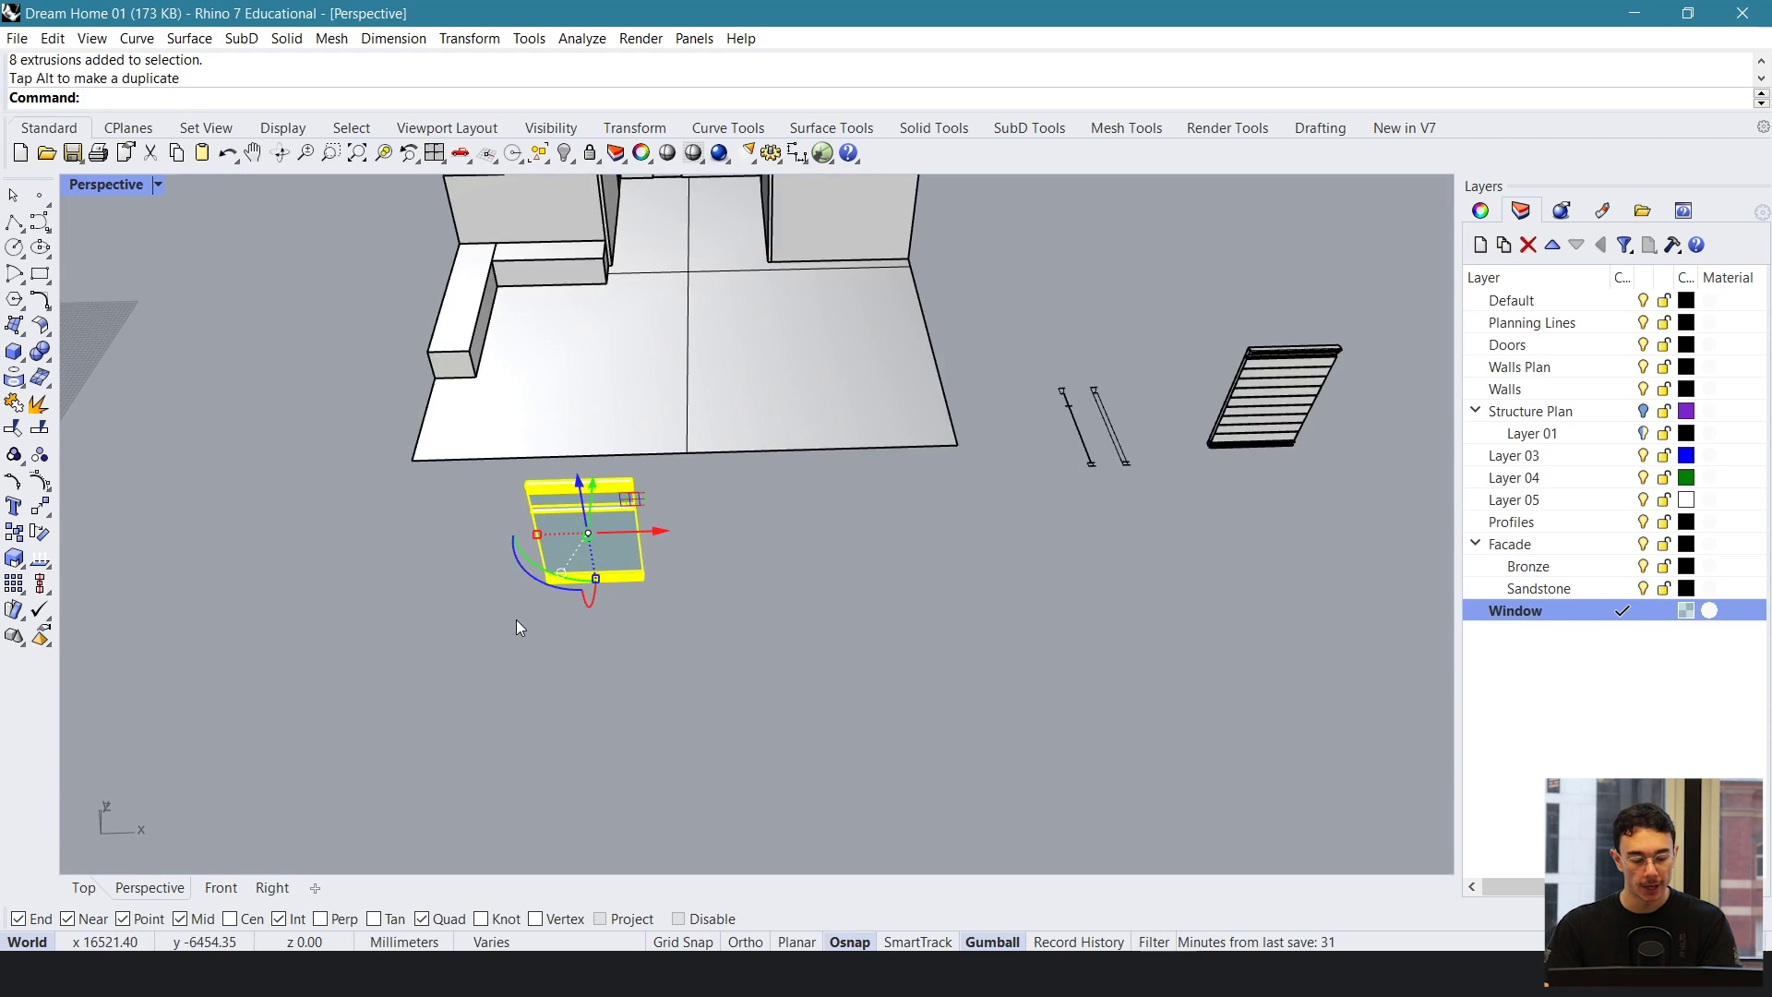
- Group the glazed assembly's solids, and group the ribbed panel's solids separately
key(Return)
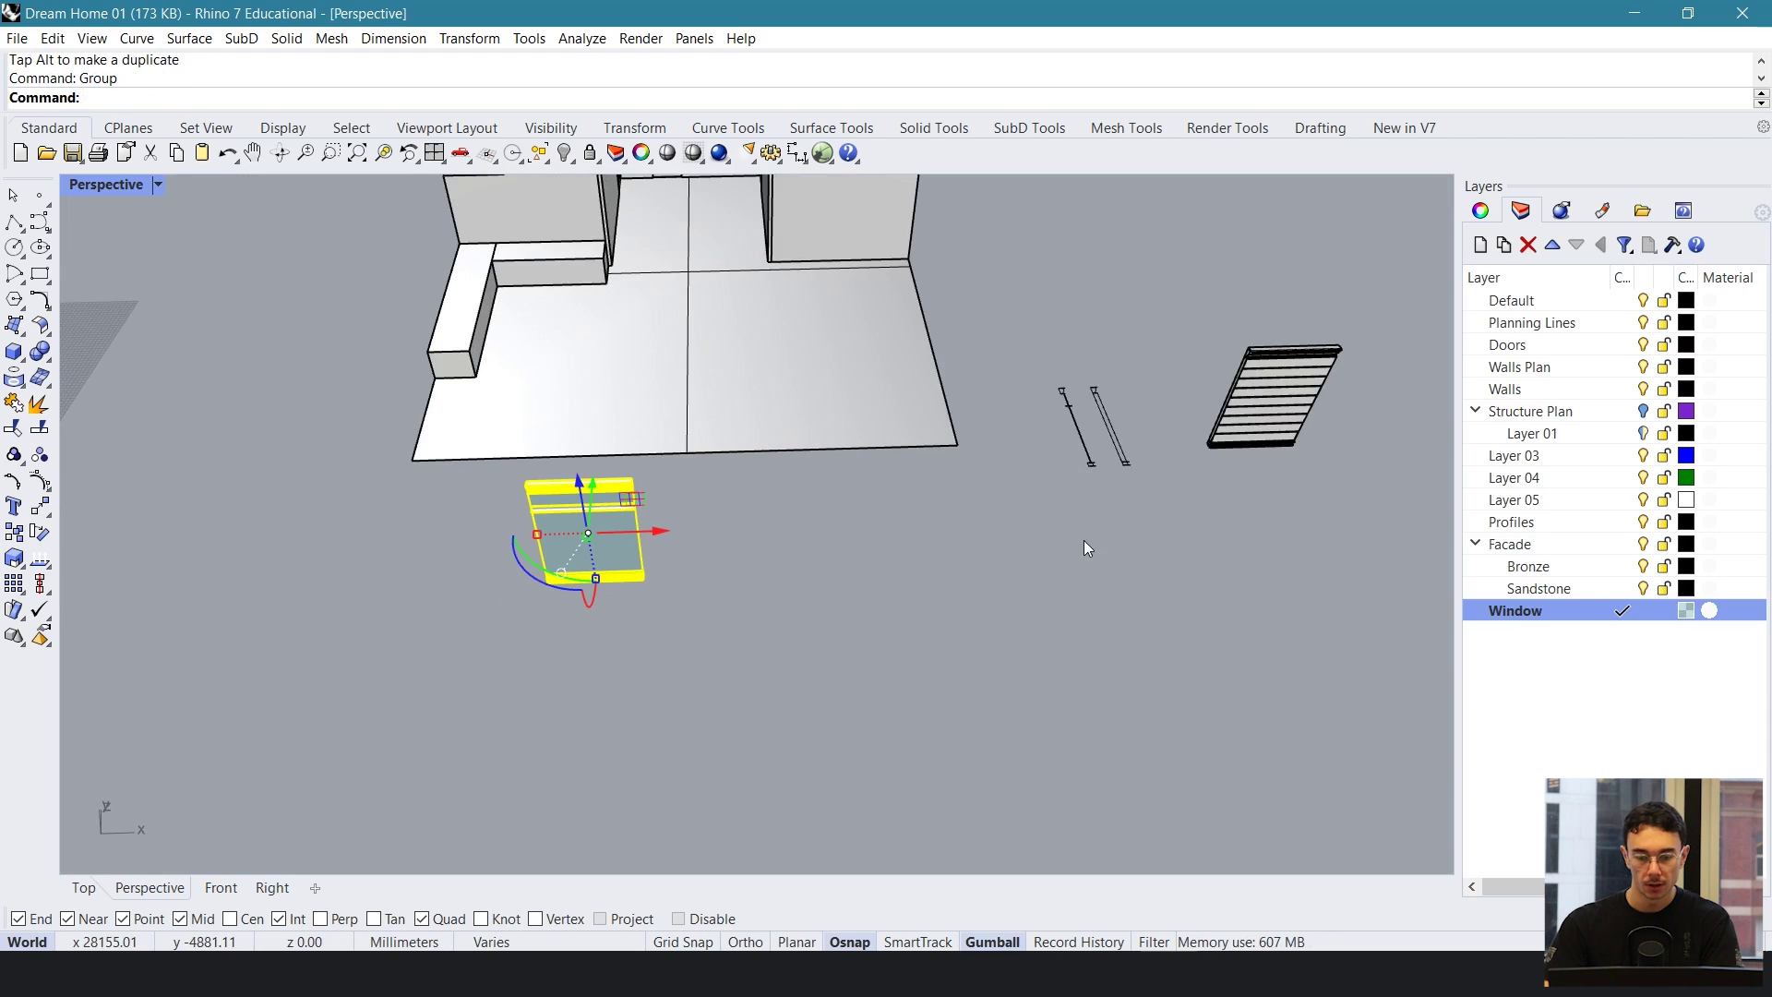
drag(1370, 308, 1205, 469)
key(Return)
- Move the ribbed panel group next to the glazed group in front of the floor slab
right_drag(1259, 402, 1331, 419)
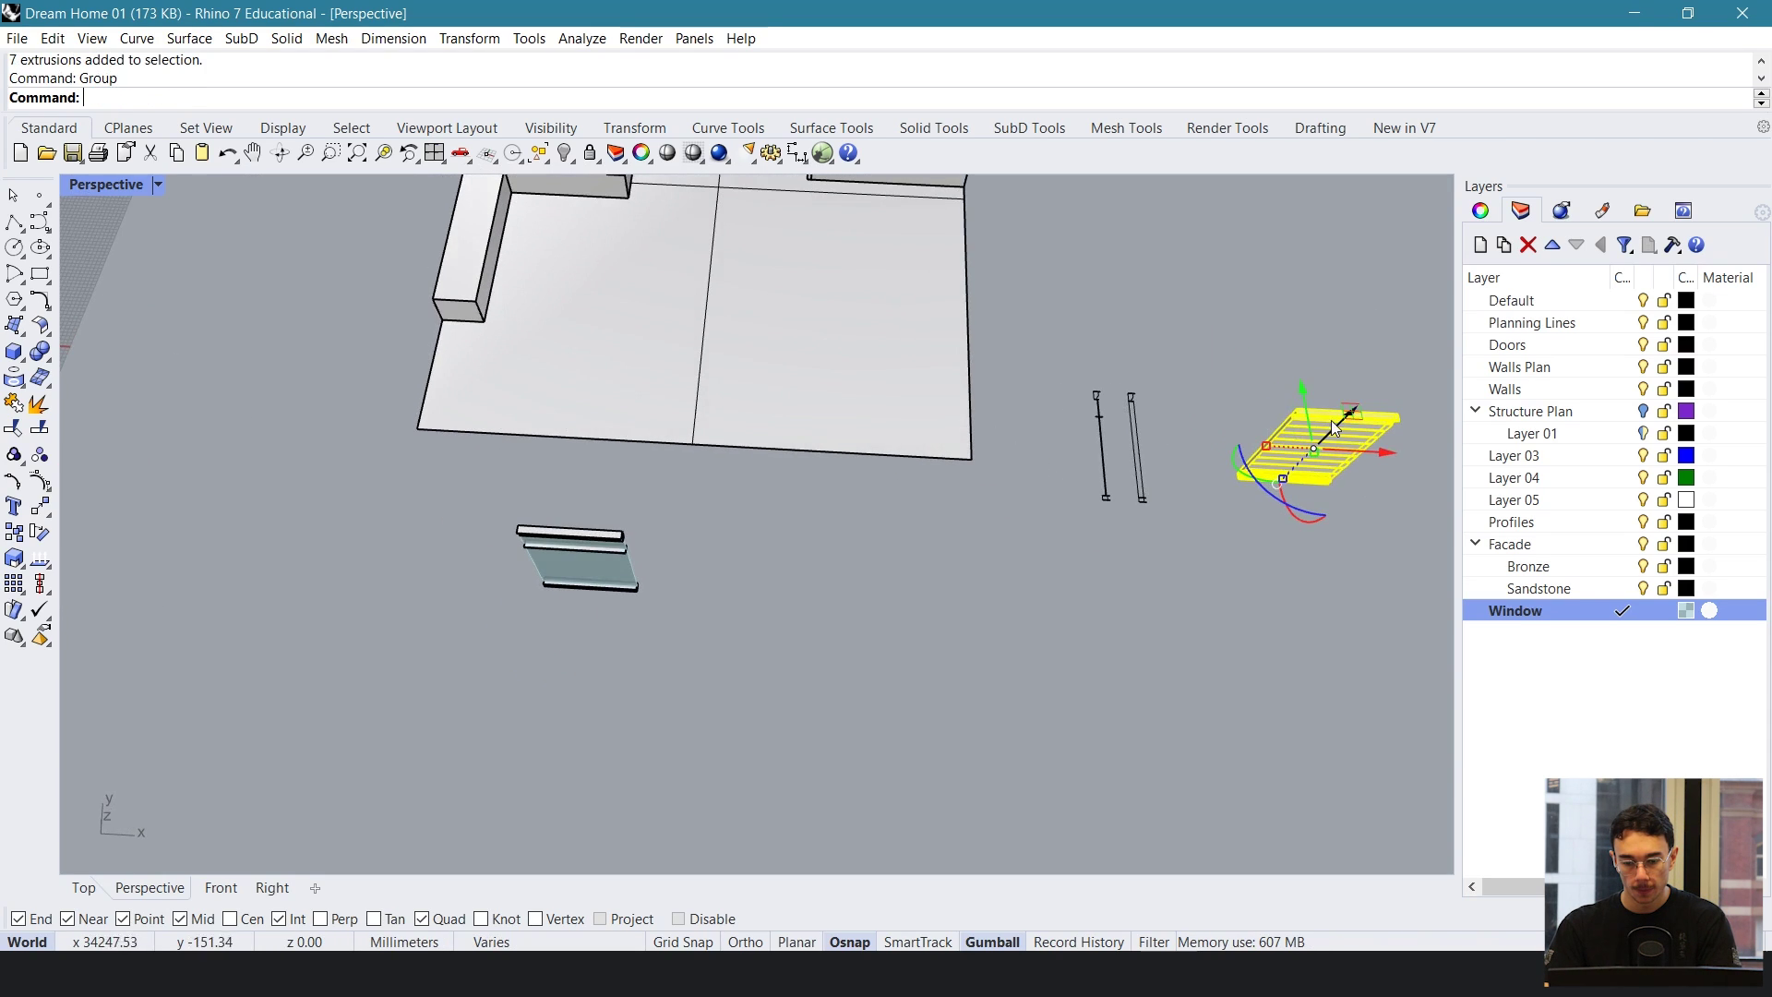
drag(1352, 407, 780, 519)
click(688, 500)
right_drag(689, 501, 694, 540)
- Check the layer, display color and material assignment of both facade groups, keeping Use Layer Material
drag(498, 637, 914, 503)
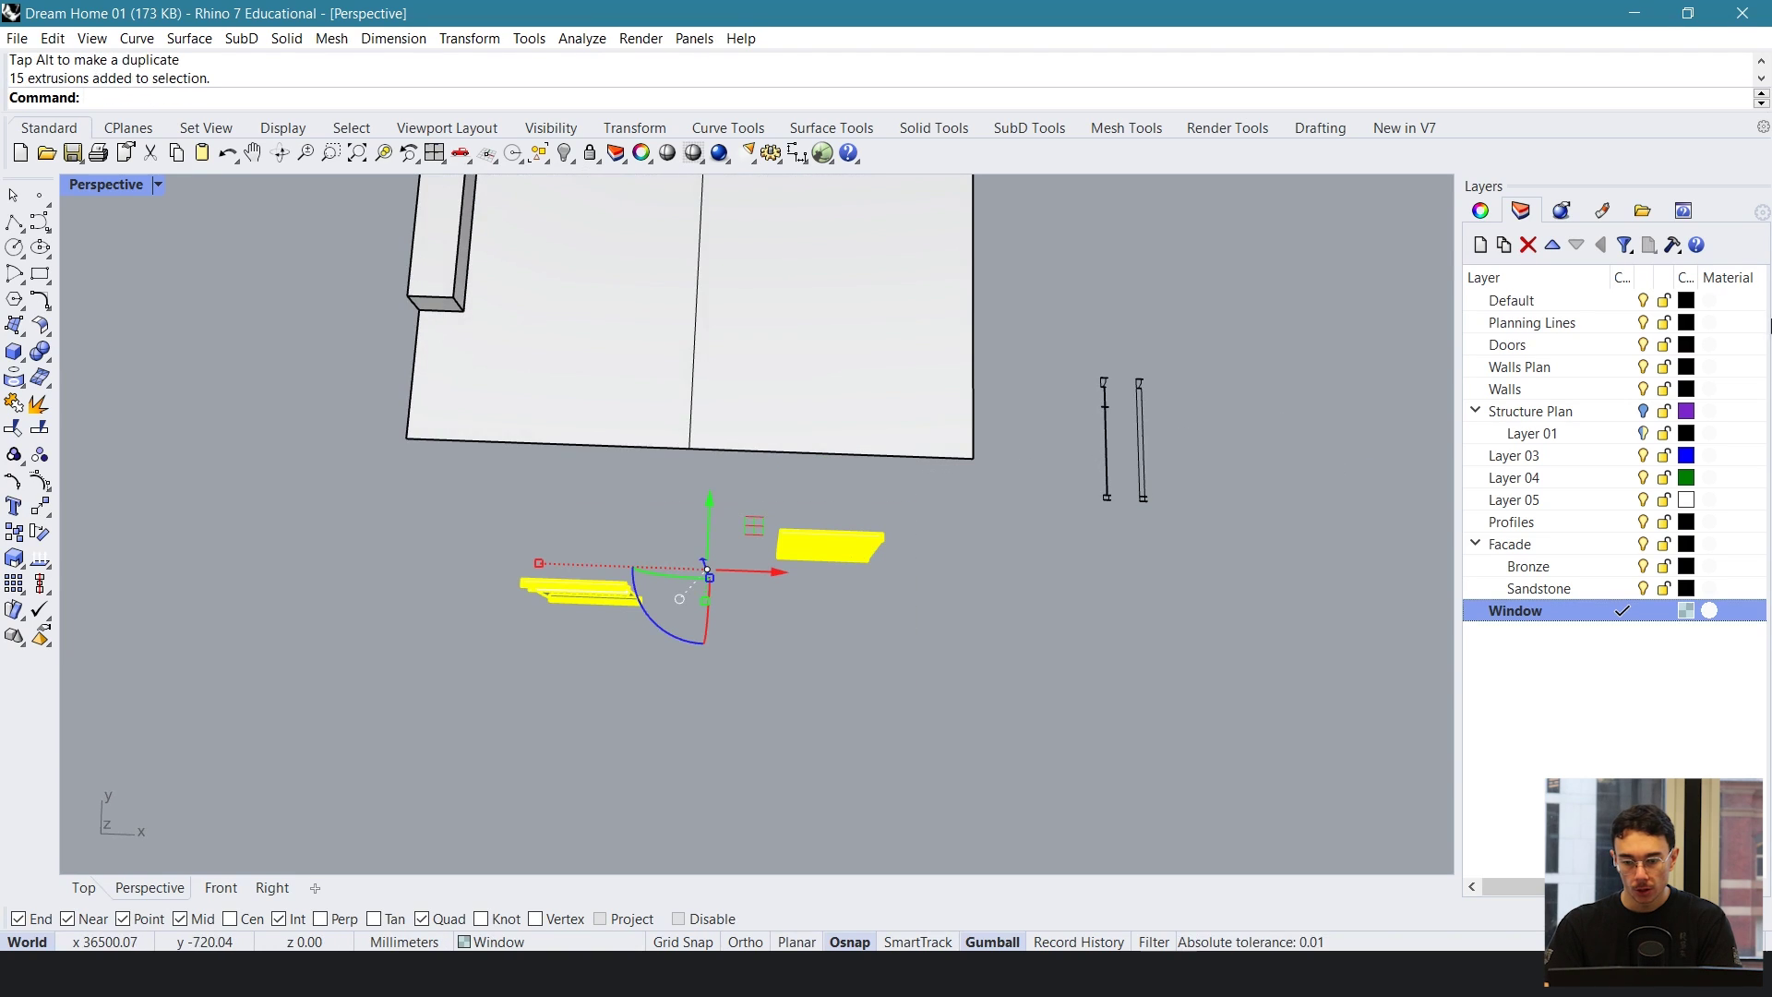
click(1480, 214)
click(1641, 401)
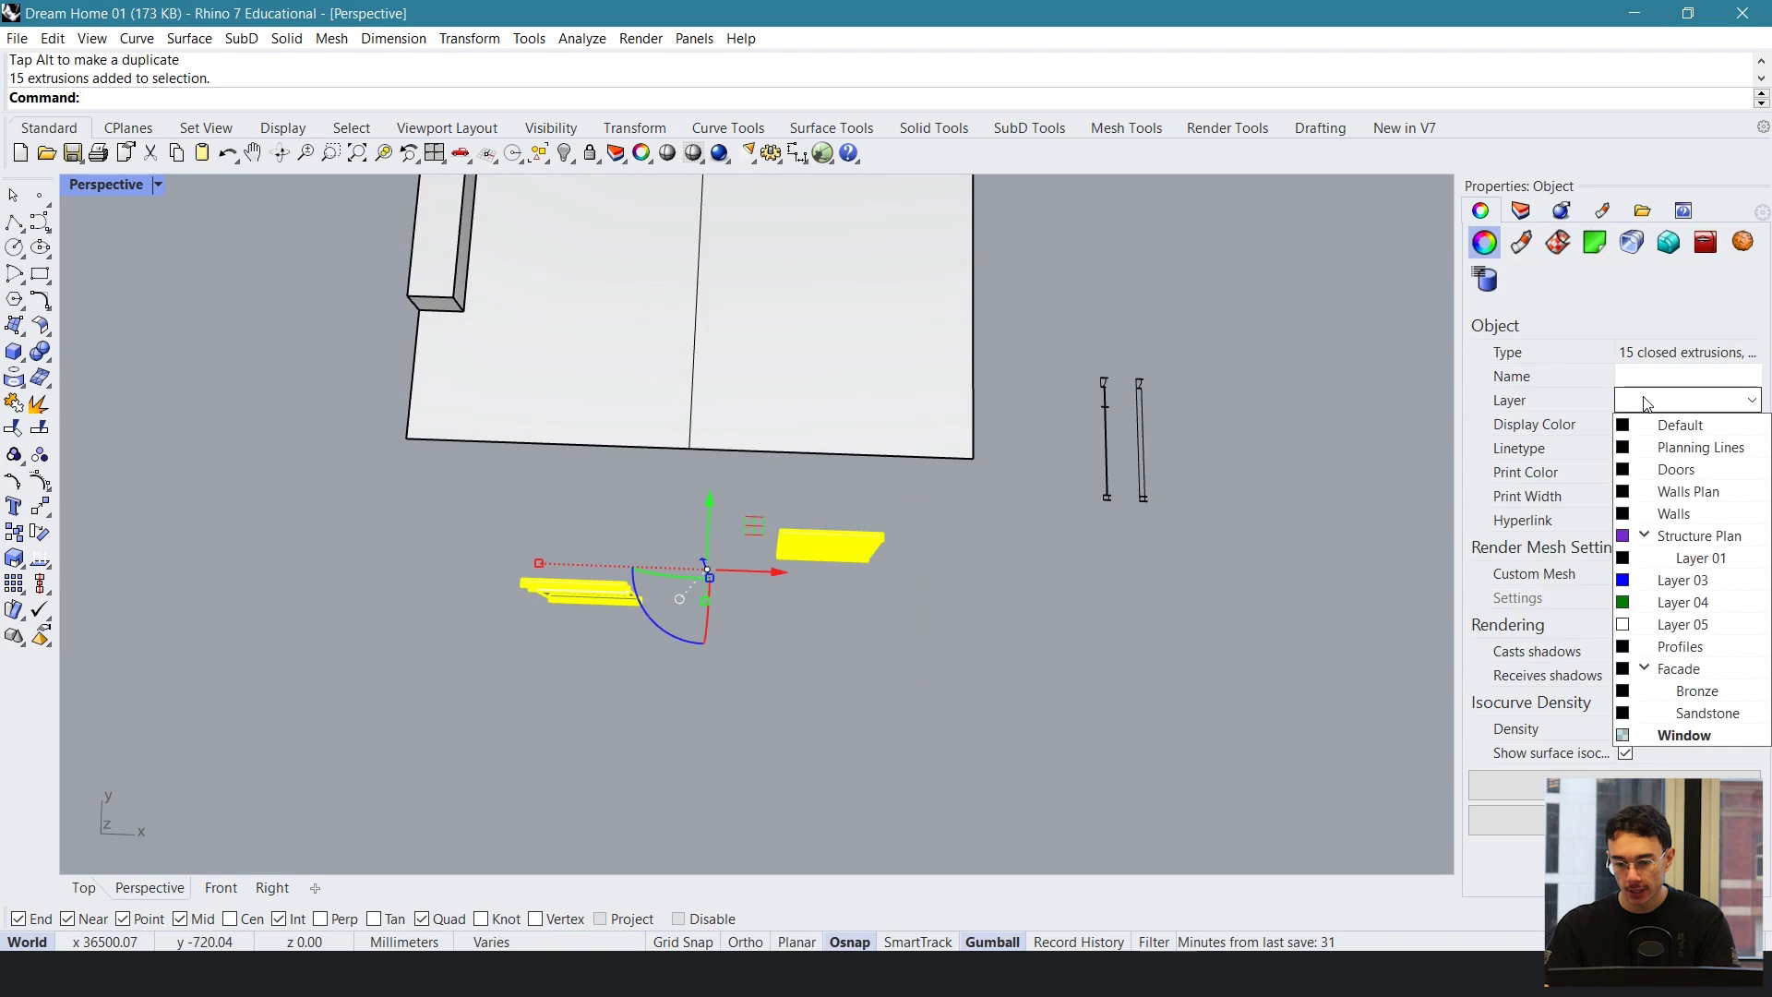
click(1642, 399)
click(1636, 432)
click(1659, 451)
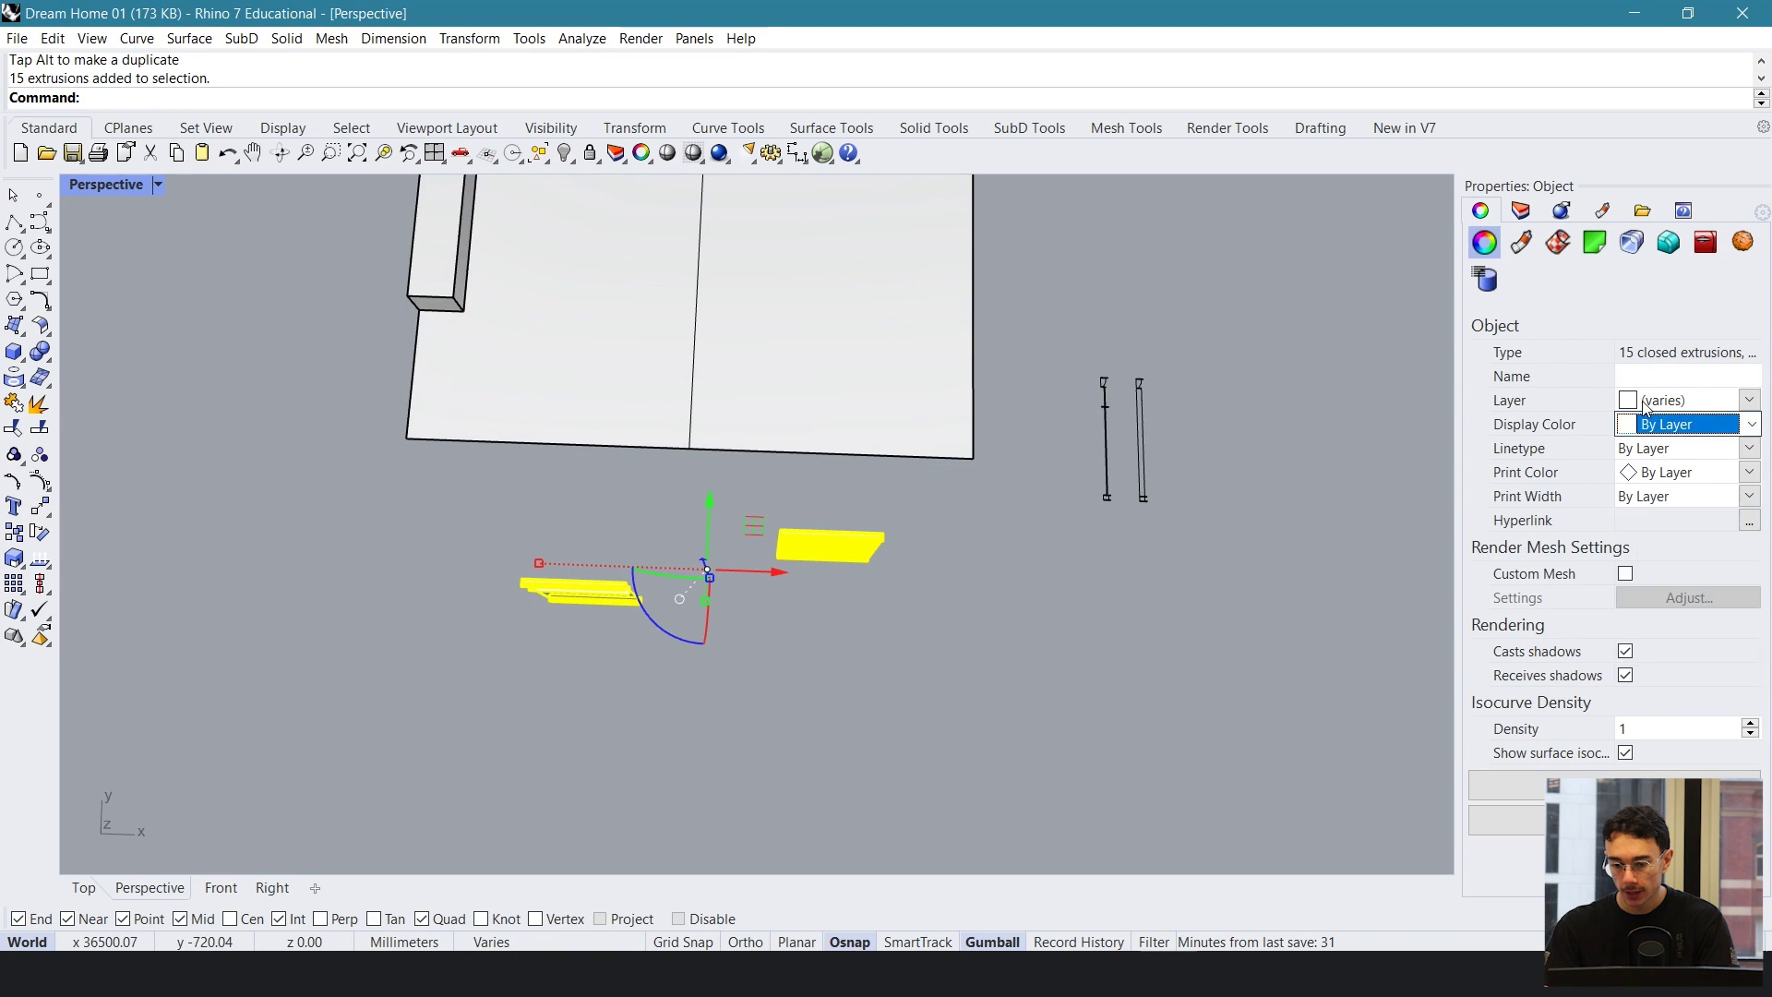
click(1522, 242)
click(1578, 347)
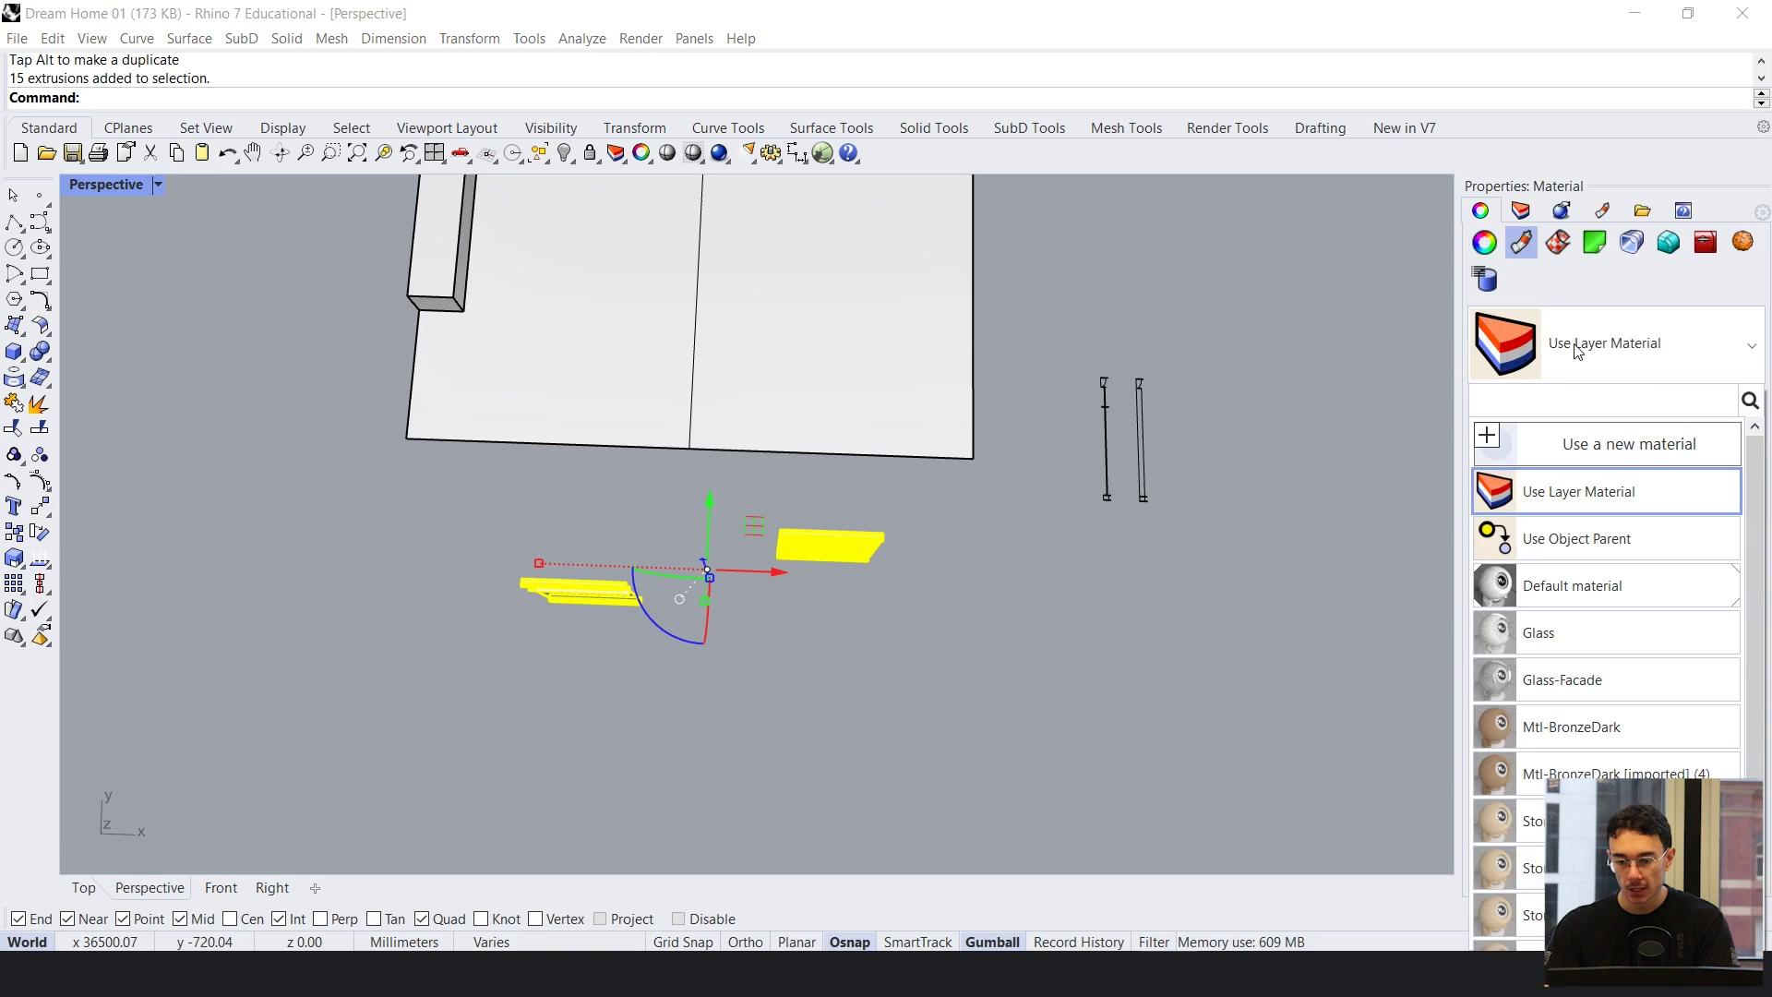
click(1573, 496)
click(570, 702)
- Move the glazed group from its lower end corner to the front corner of the floor slab
right_drag(571, 702, 867, 595)
click(629, 528)
key(Escape)
scroll(629, 528, up, 6)
click(941, 579)
text(Move)
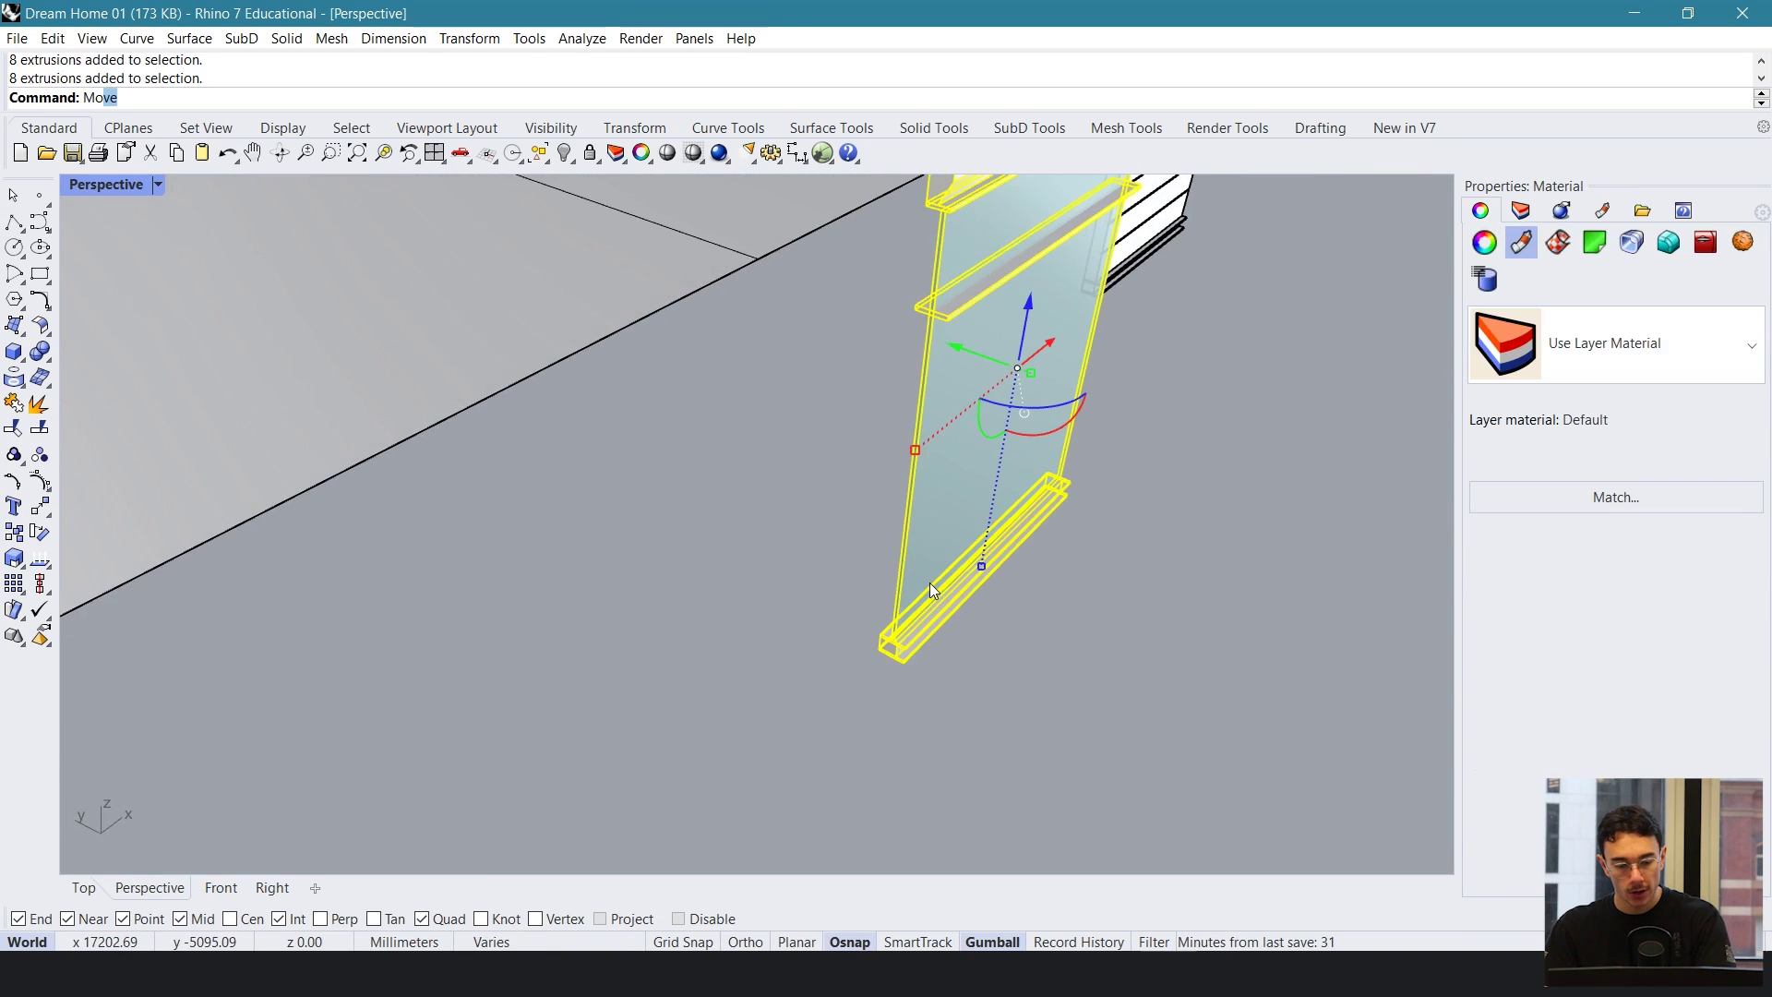
key(Return)
scroll(879, 644, down, 2)
click(995, 529)
scroll(989, 534, down, 5)
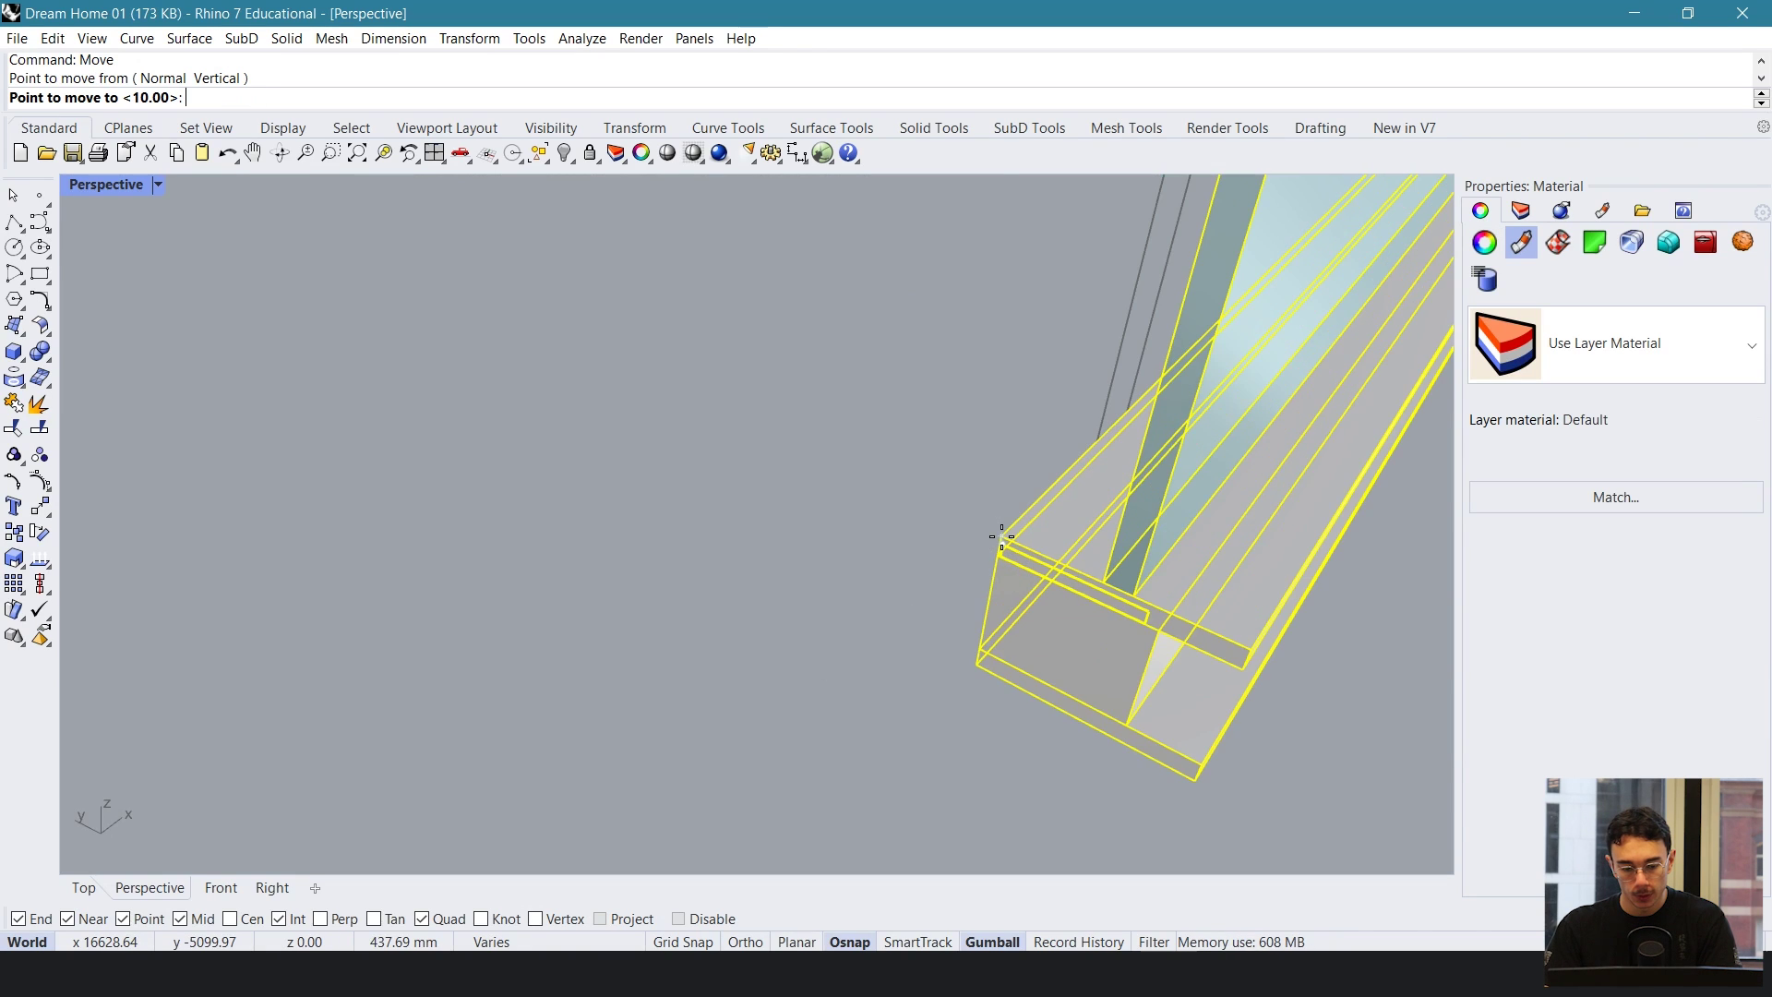
scroll(667, 522, up, 3)
click(594, 556)
scroll(764, 514, up, 3)
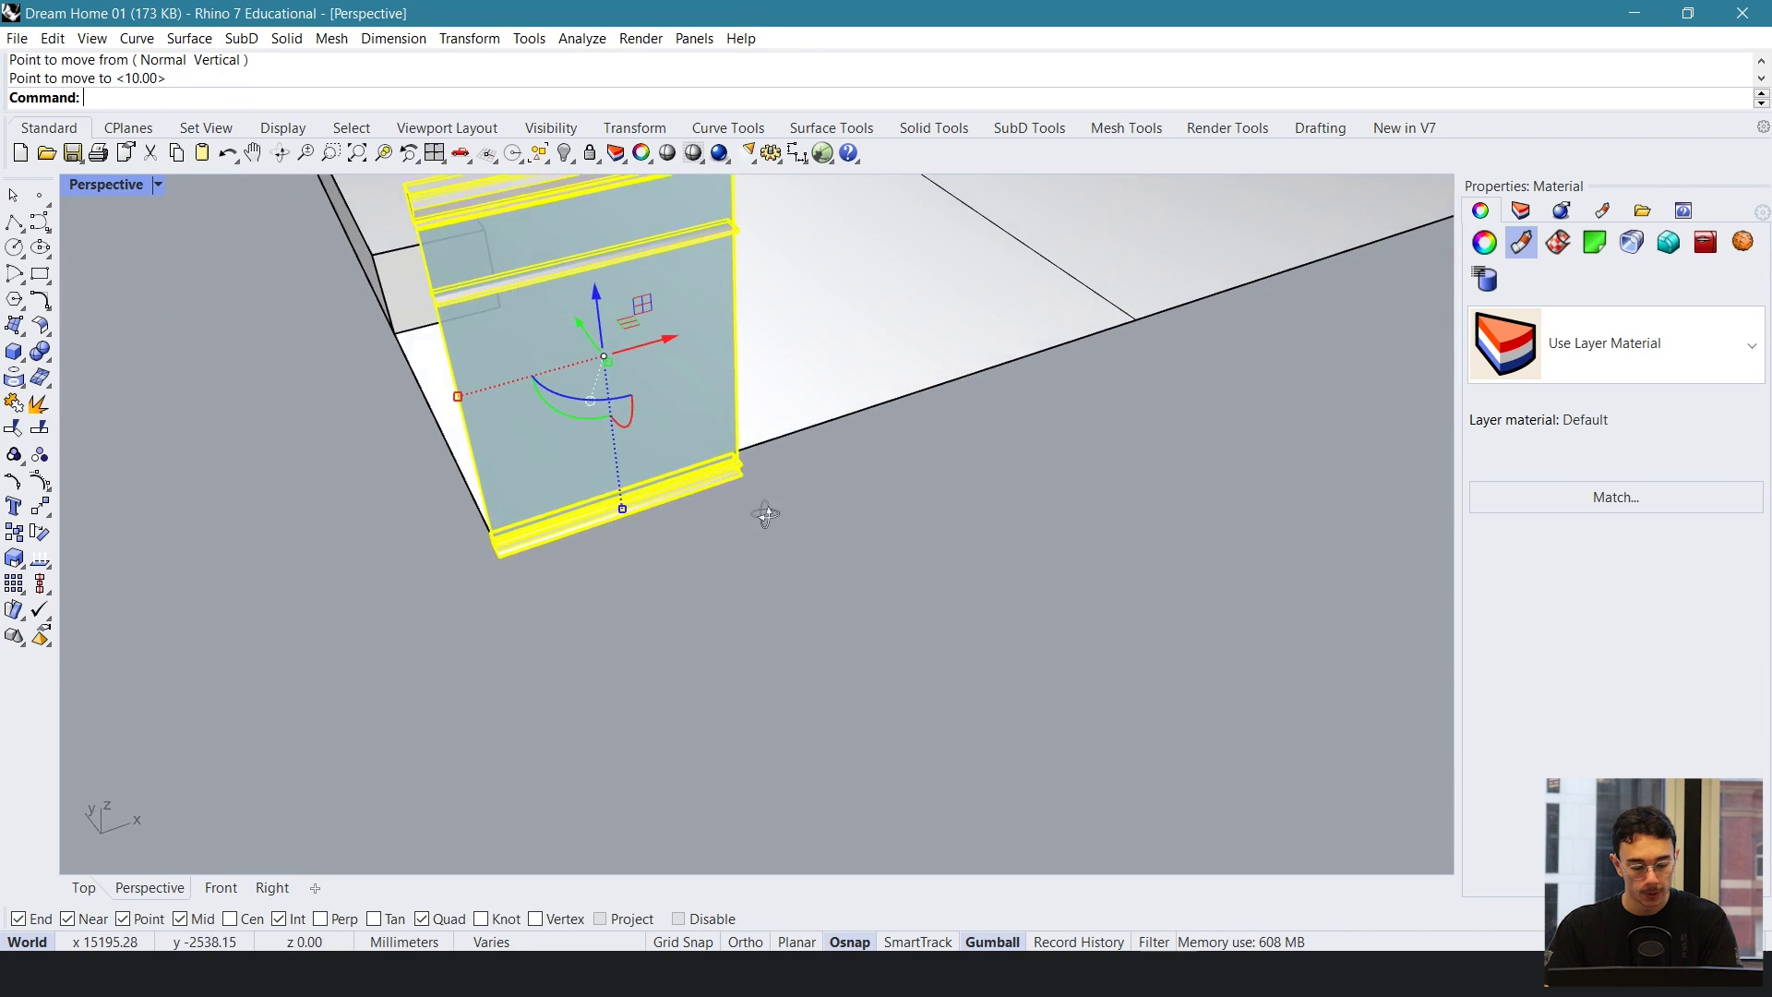
- Stretch the glazed group with Scale1D from the slab corner so that it spans the slab's front edge
text(Scale1D)
key(Return)
right_drag(566, 538, 681, 554)
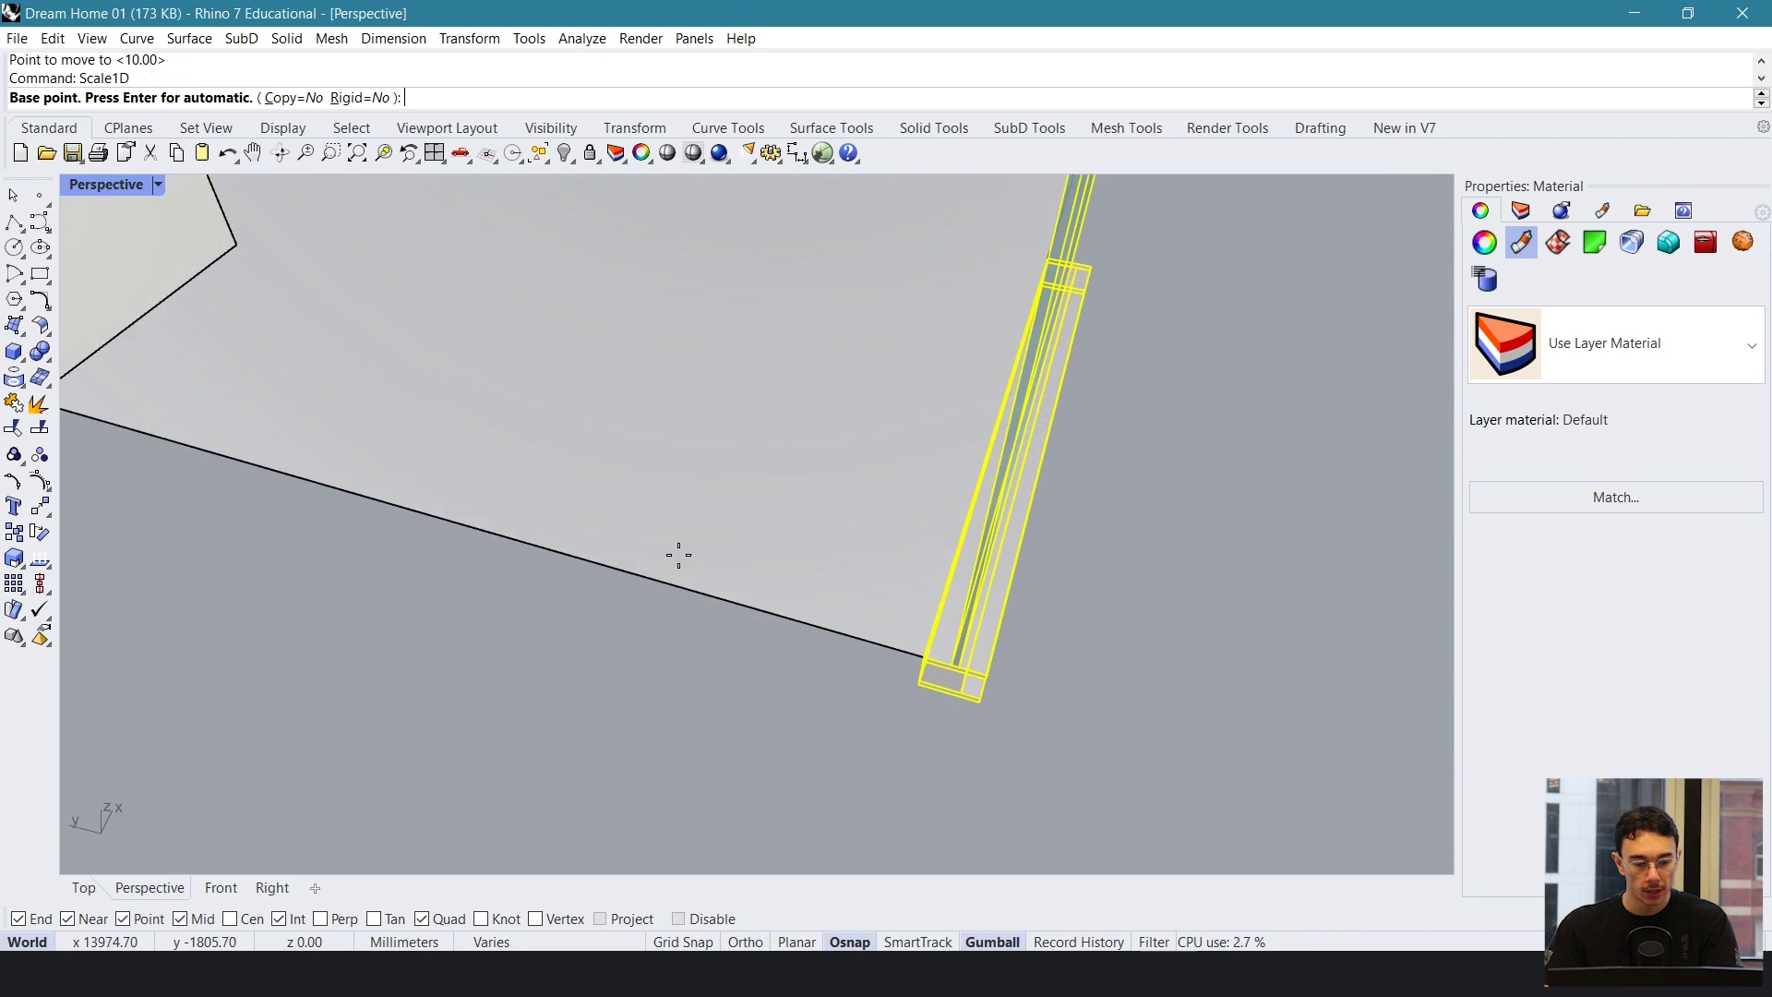
click(920, 653)
right_drag(942, 633, 692, 474)
click(599, 458)
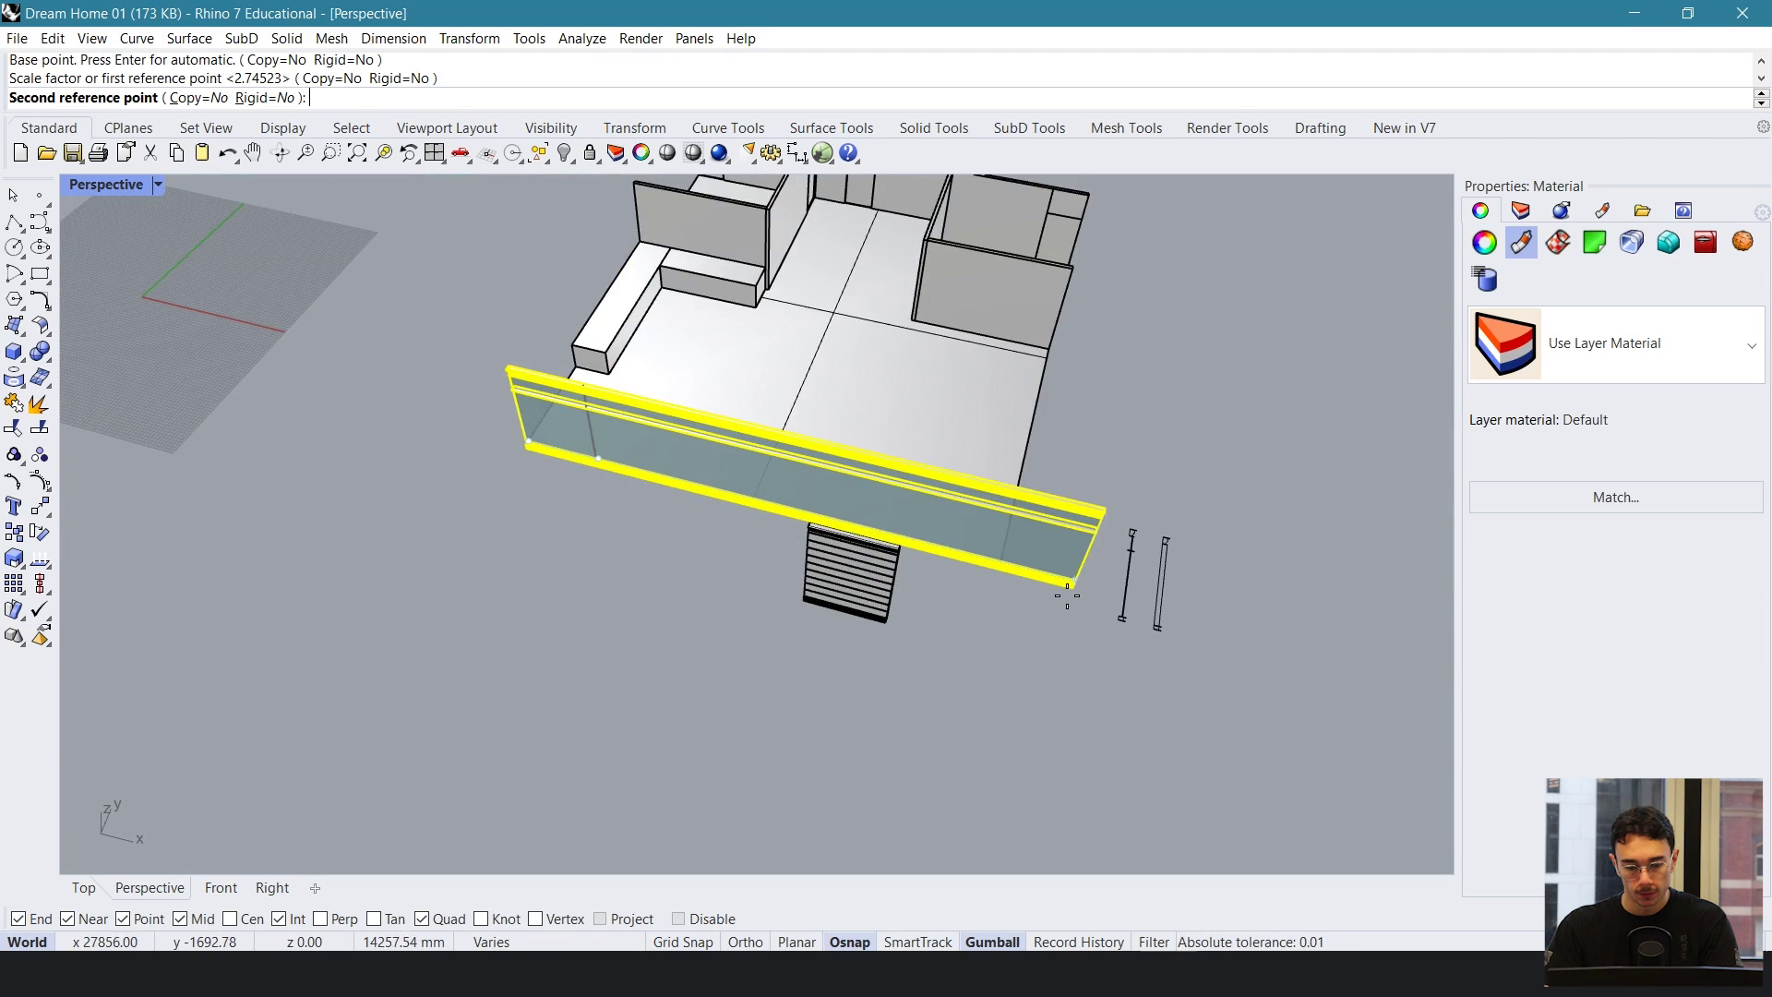
click(997, 548)
- Duplicate the stretched glazed wall inward over the slab and rotate the copy in plan to run along the side edge
right_drag(489, 559, 883, 554)
click(716, 506)
scroll(882, 554, up, 2)
click(878, 508)
drag(904, 362, 604, 511)
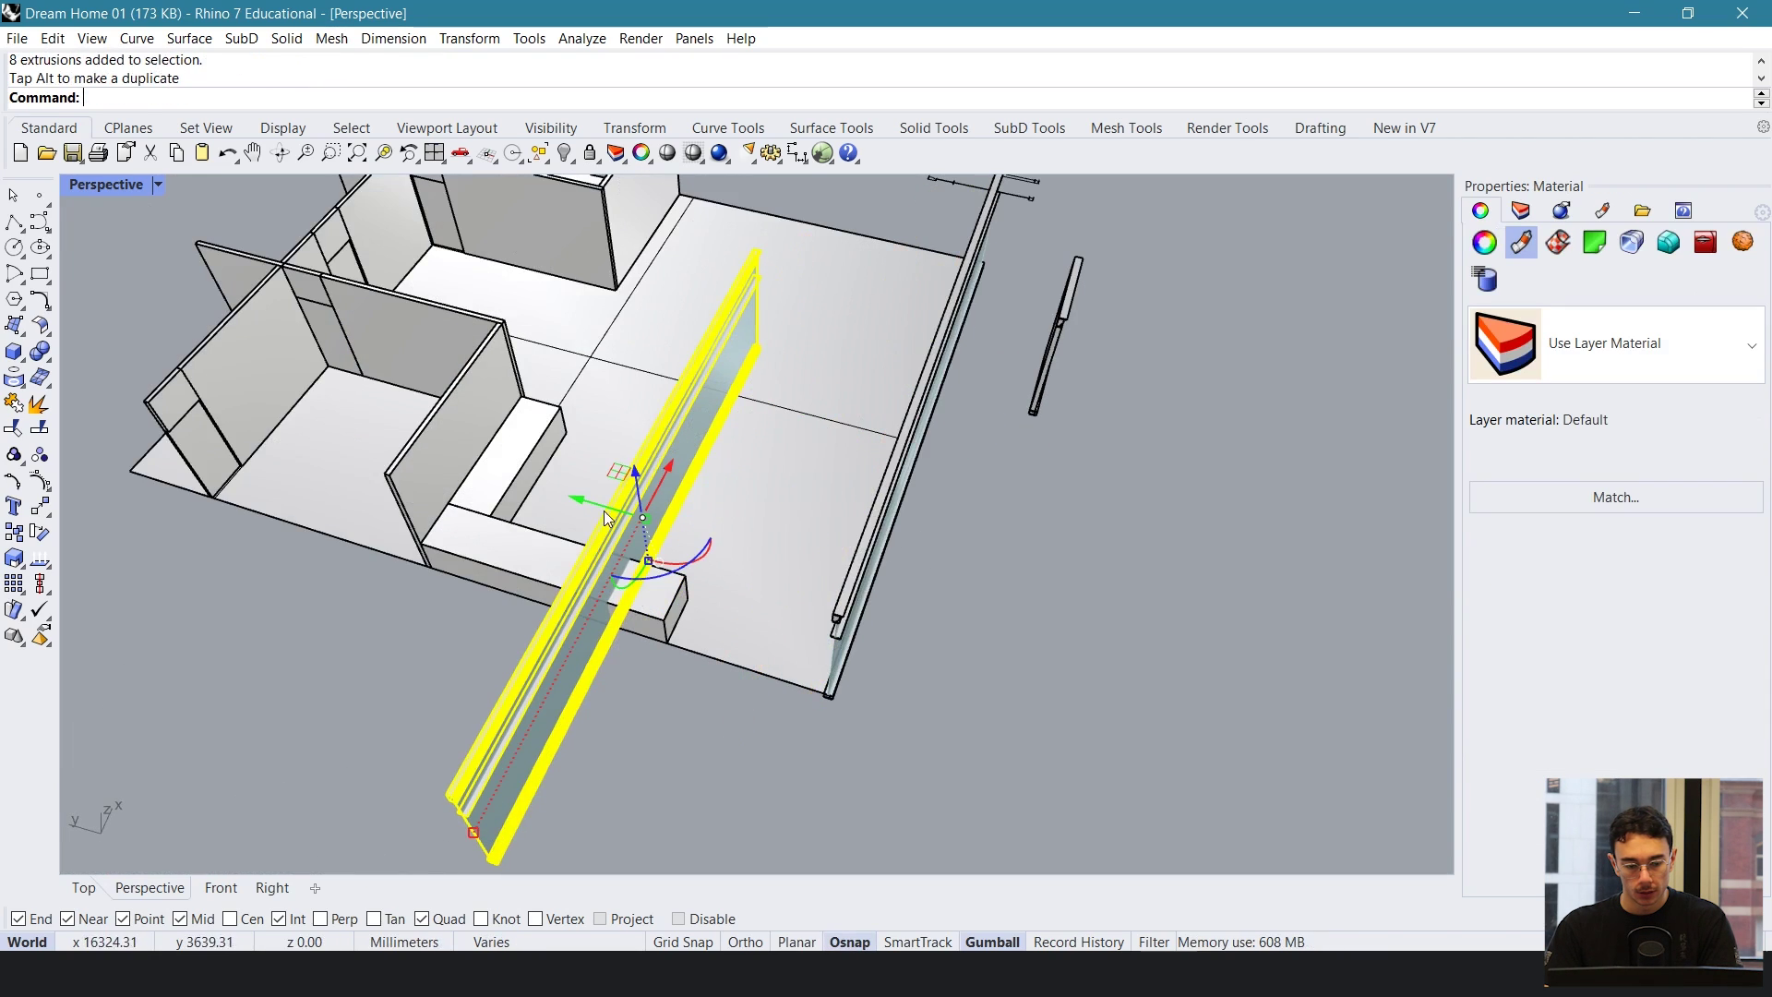
drag(679, 581, 554, 622)
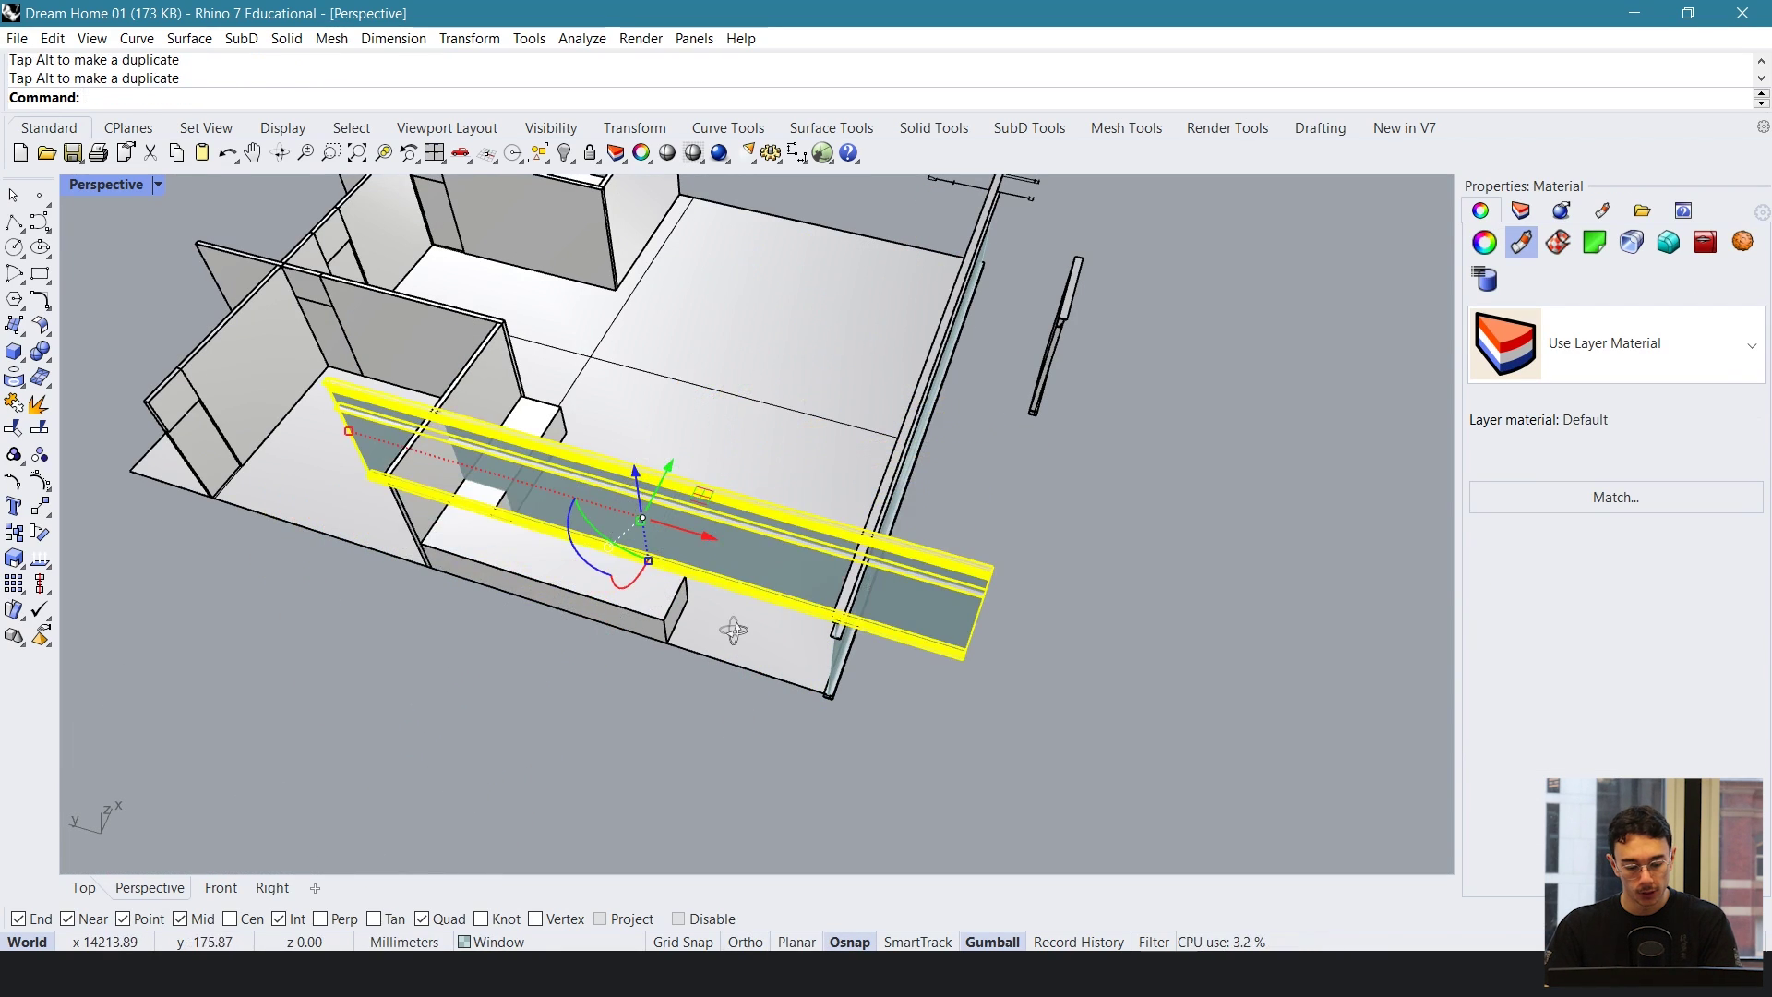
- Move the rotated glazed wall copy from its lower end corner to the slab corner where the front glazed wall starts
right_drag(732, 621, 711, 622)
text(move)
key(Return)
scroll(901, 645, up, 4)
right_drag(901, 645, 768, 585)
scroll(518, 380, up, 5)
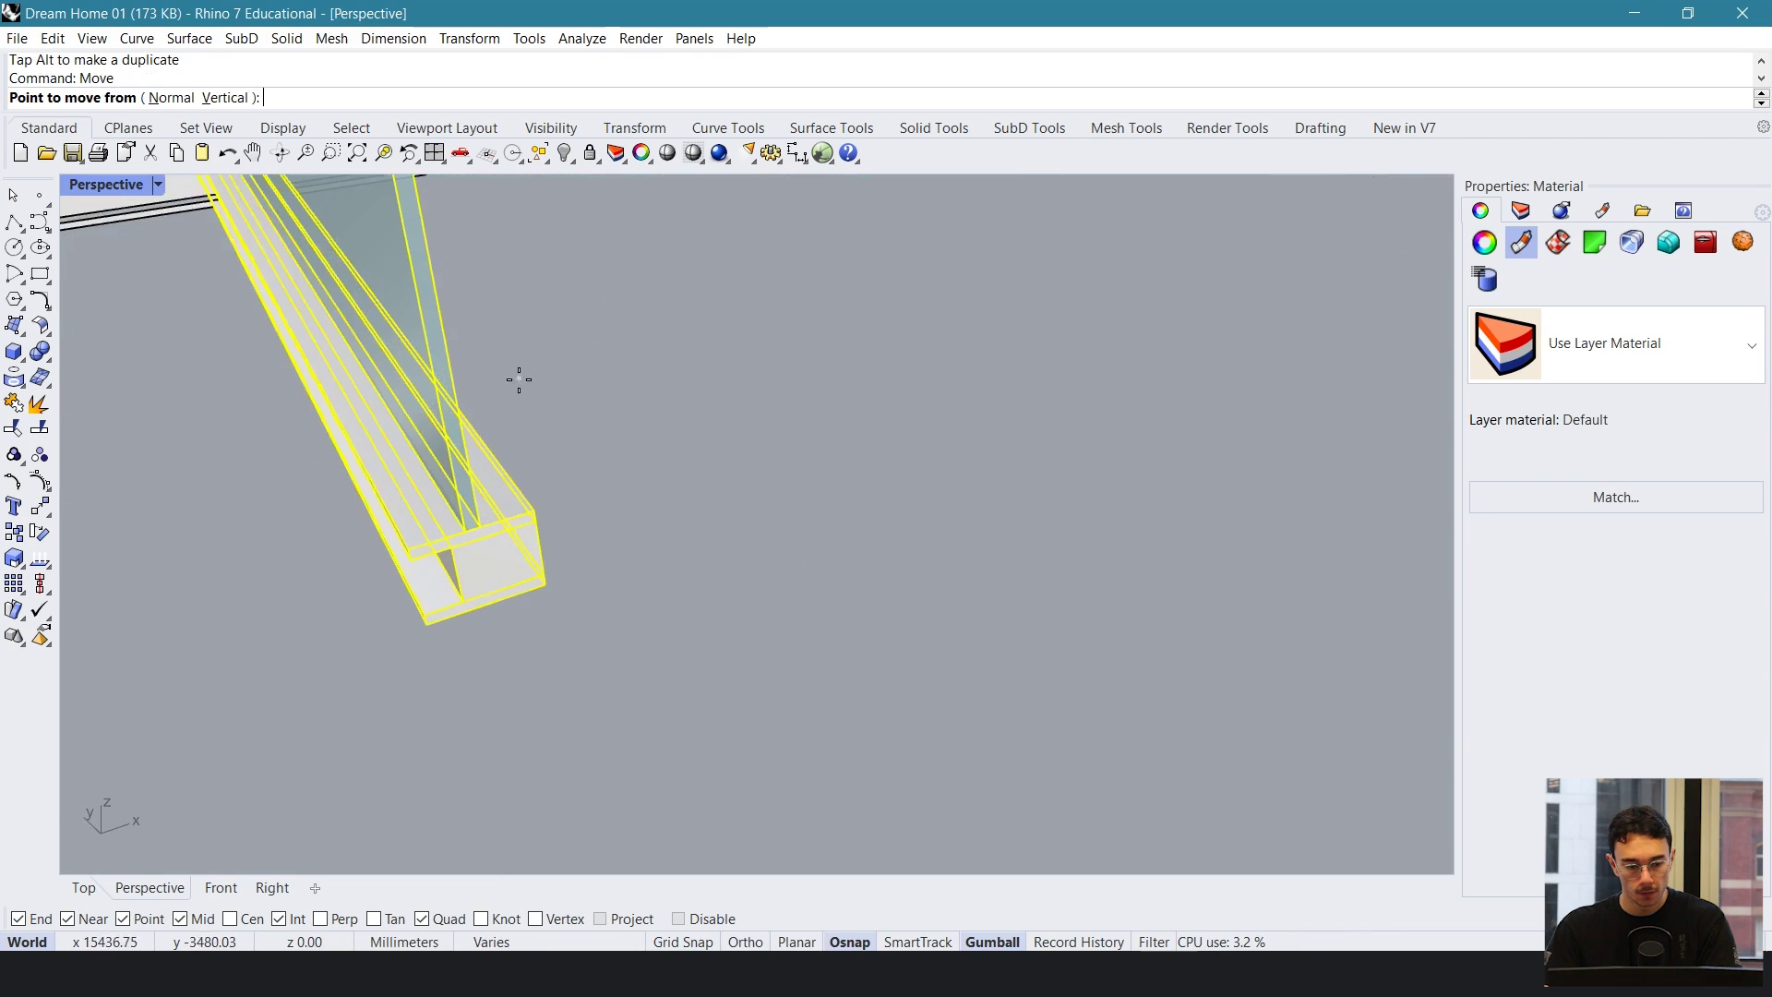
click(538, 513)
scroll(860, 554, down, 8)
scroll(757, 530, up, 7)
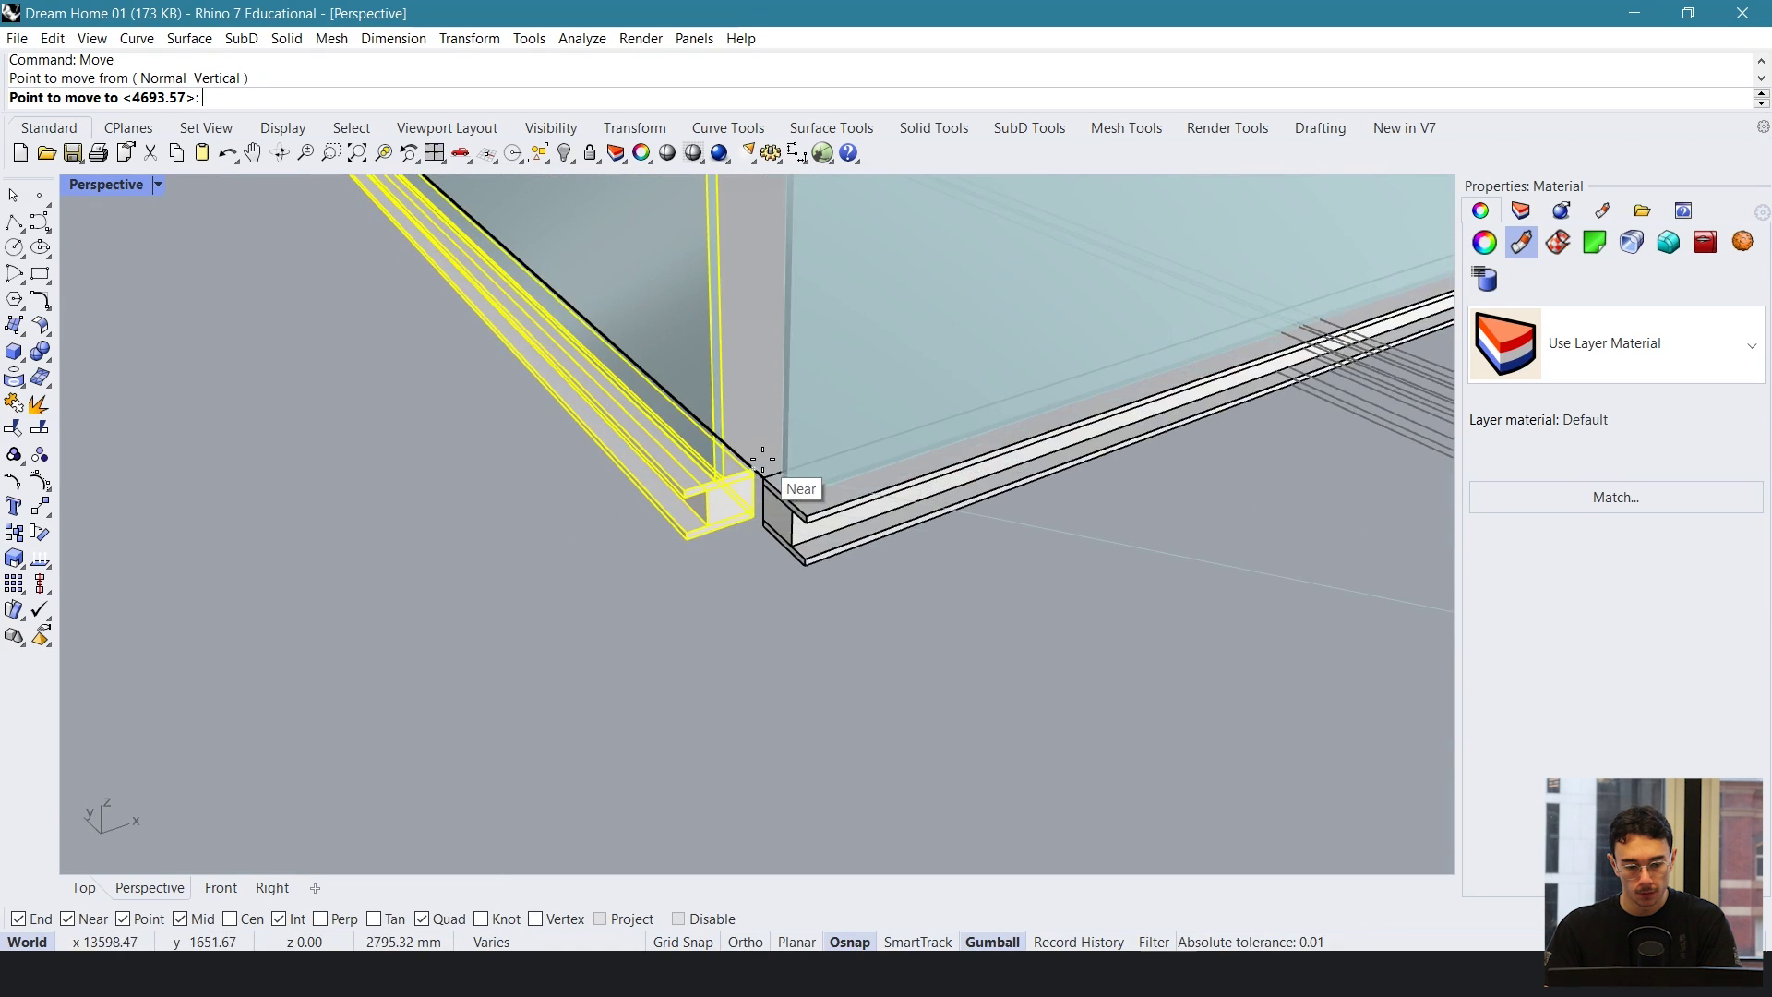
click(764, 477)
key(Escape)
scroll(768, 552, up, 3)
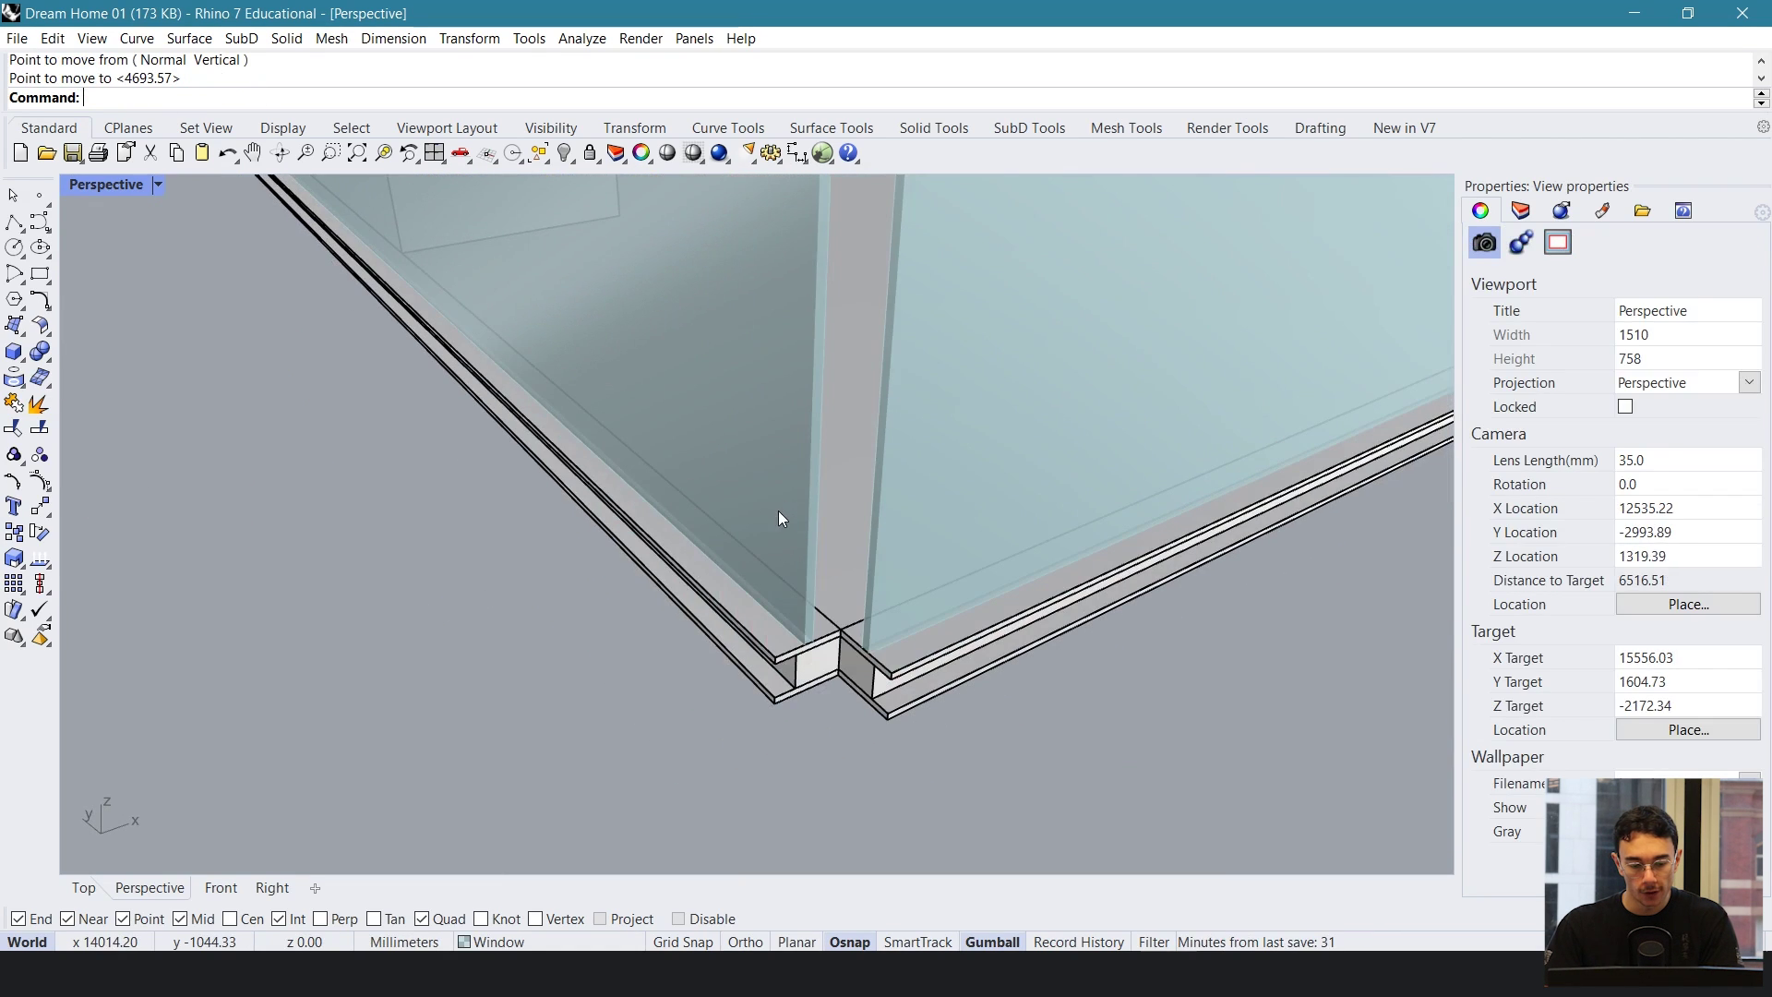
scroll(820, 520, down, 4)
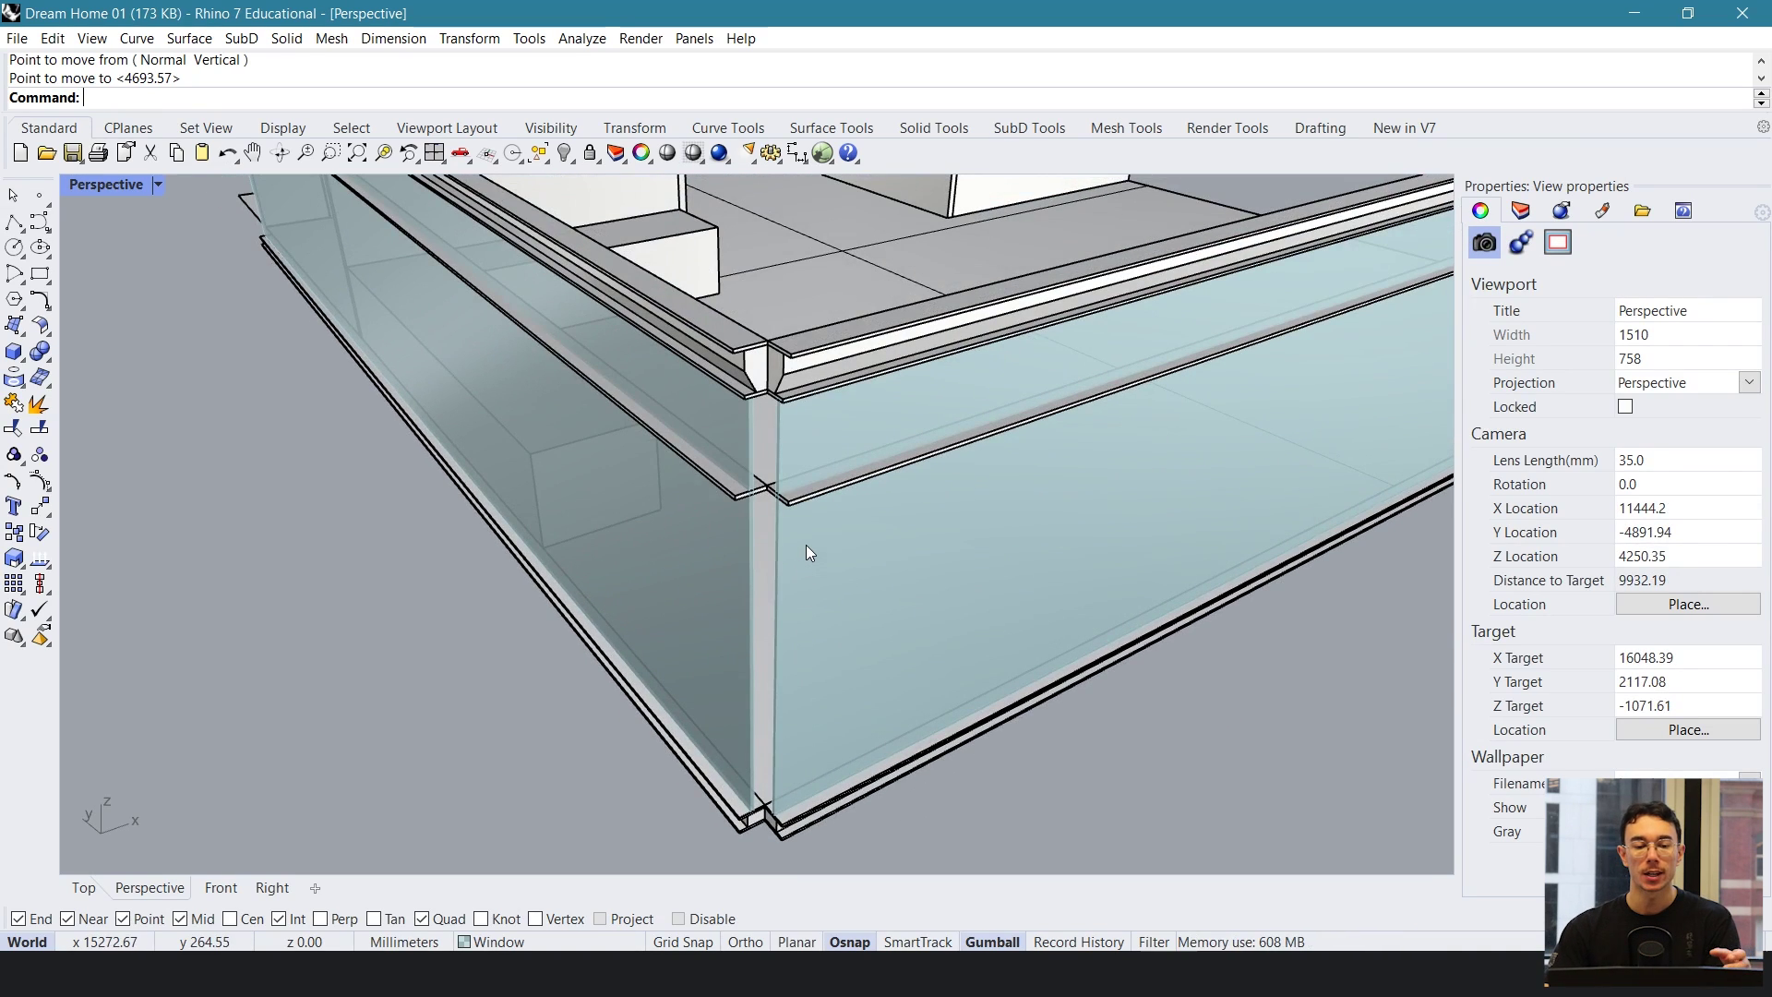
right_drag(744, 461, 845, 520)
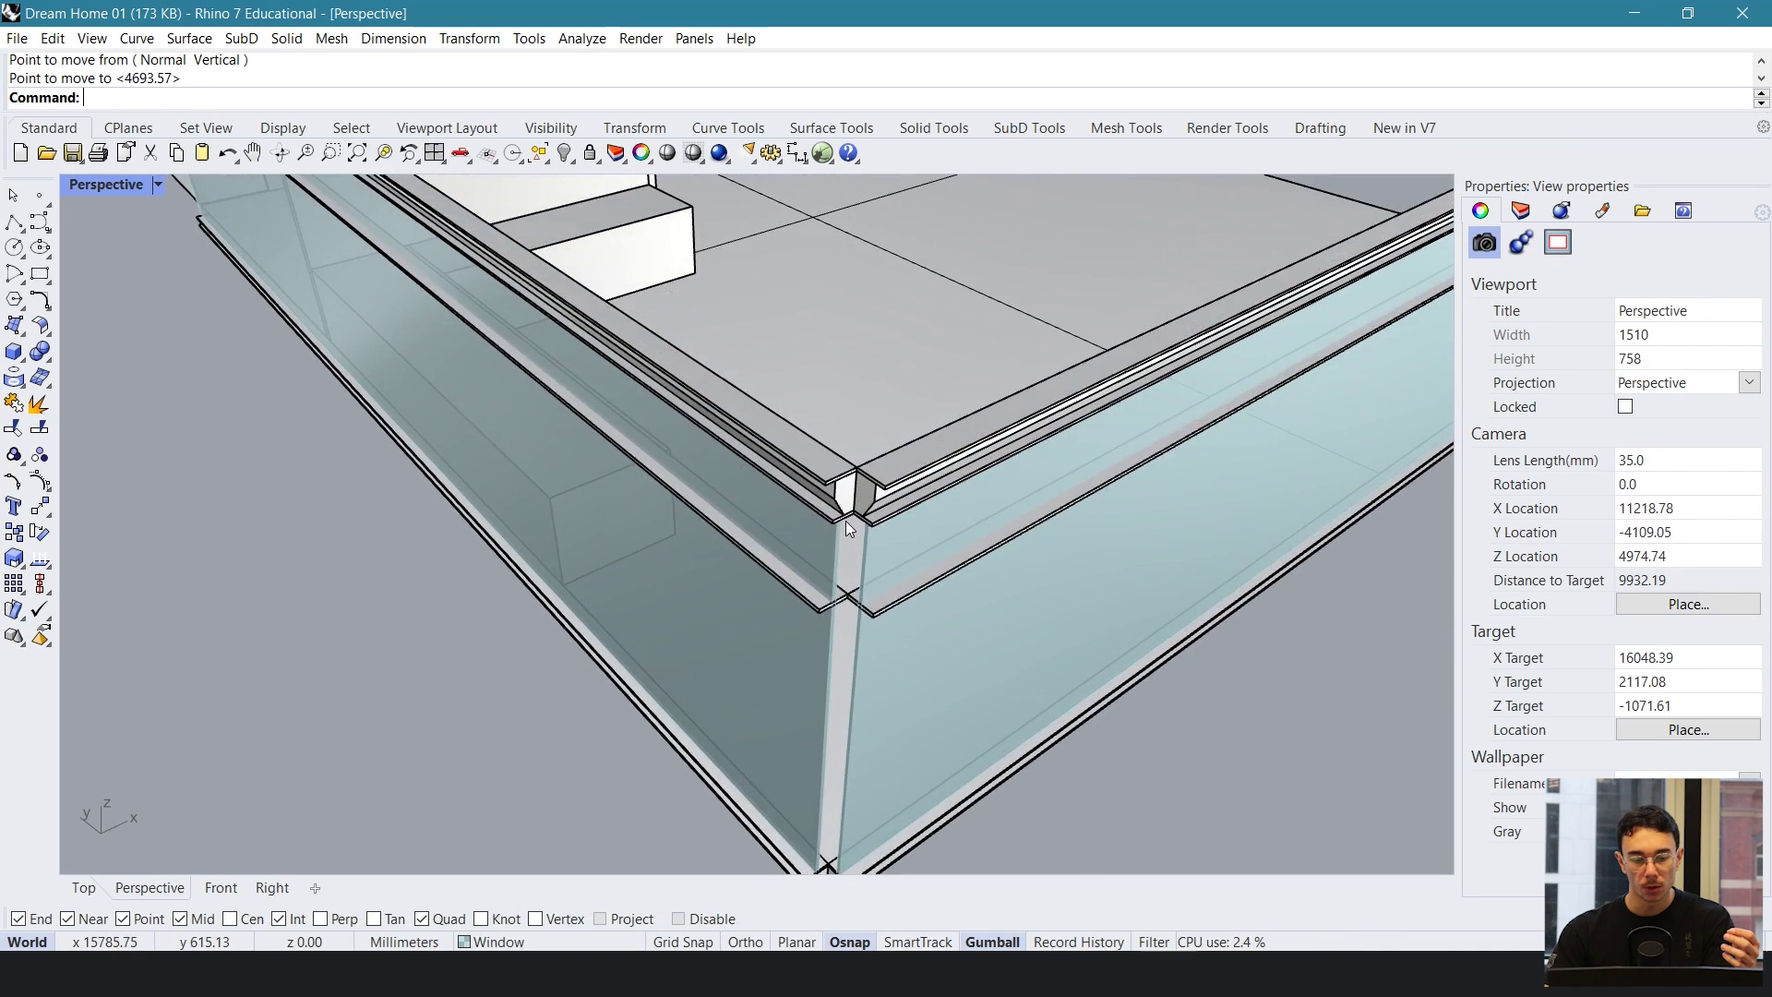
scroll(846, 520, up, 4)
scroll(845, 515, down, 2)
scroll(866, 495, down, 8)
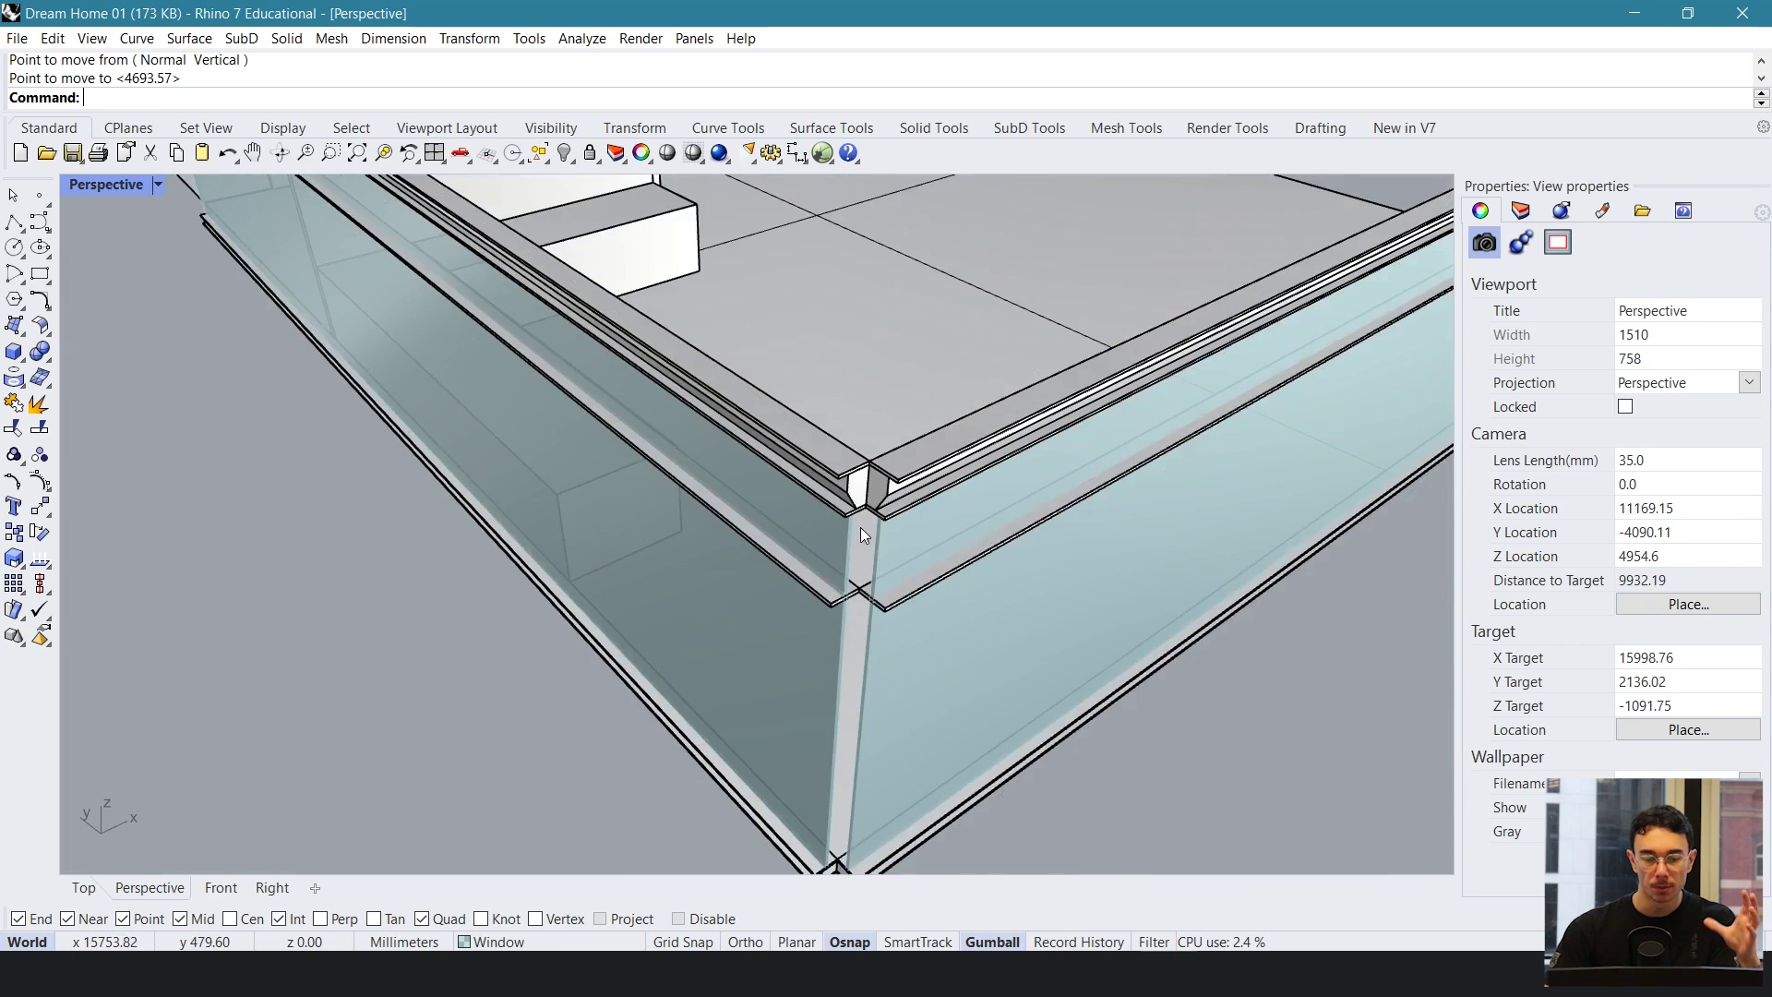
- Shorten the side glazed wall with Scale1D from the front slab corner so that it ends at the partition wall meeting the slab edge
right_drag(833, 535, 851, 543)
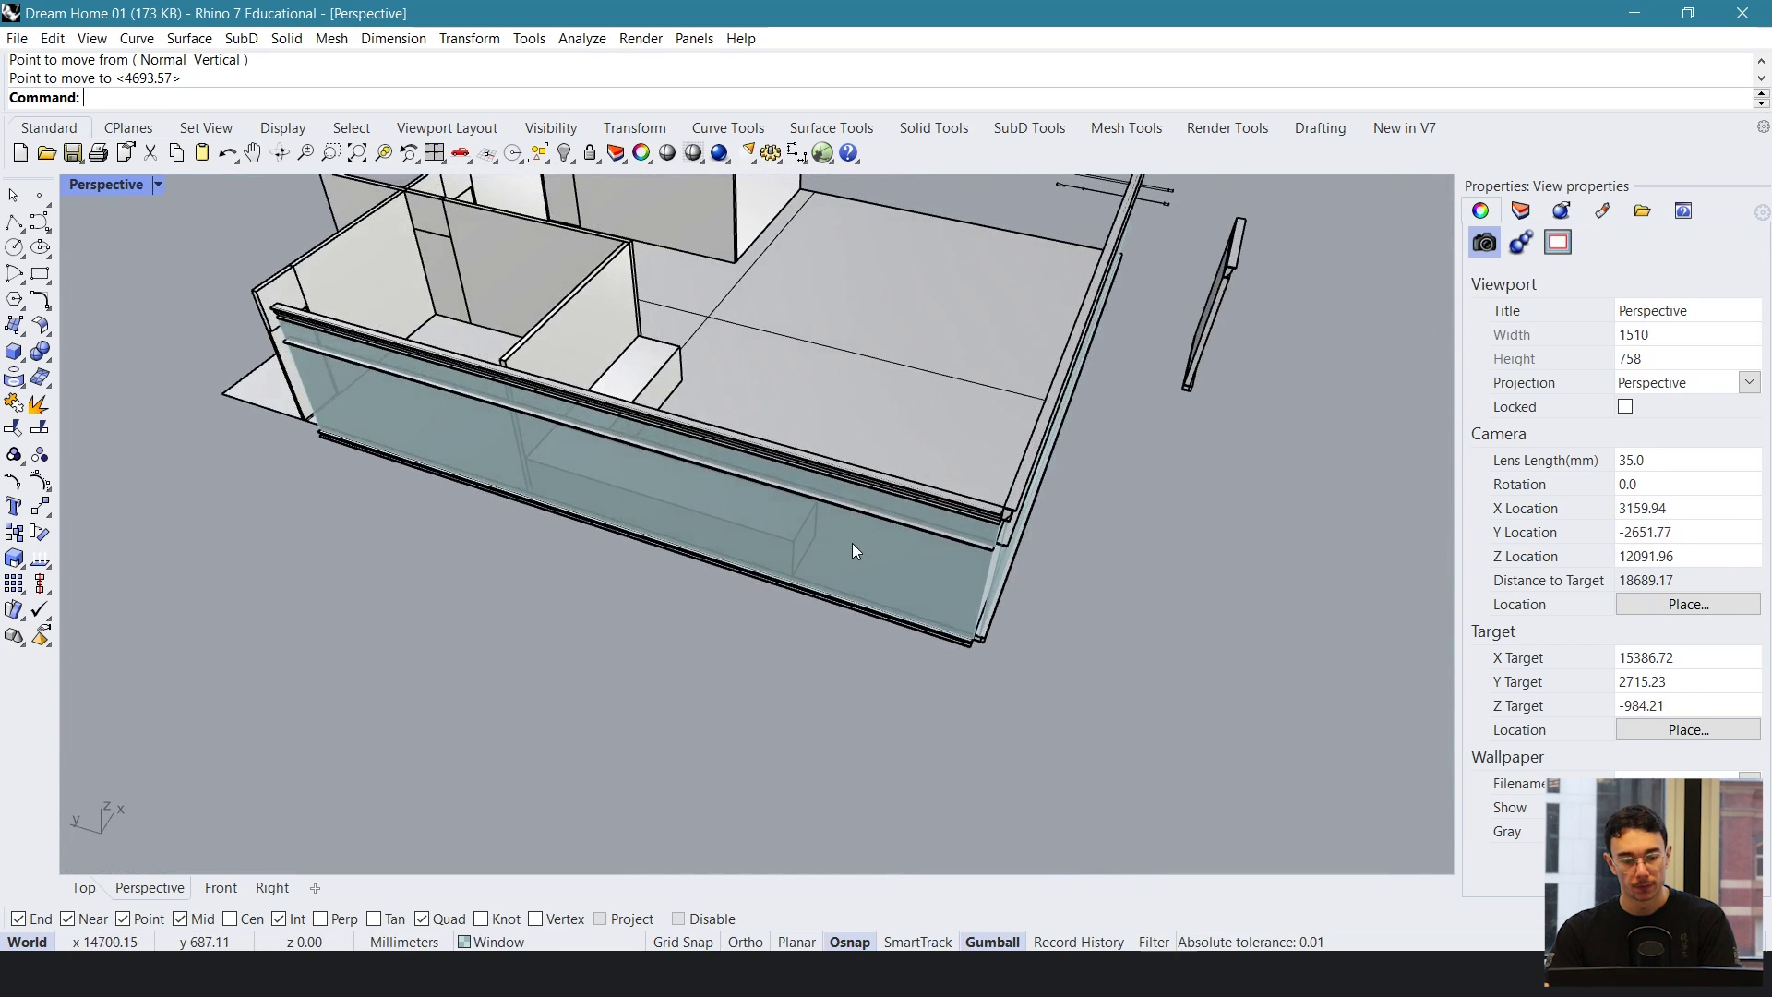
click(851, 545)
text(Scale1D)
key(Return)
scroll(910, 488, up, 4)
scroll(911, 559, up, 4)
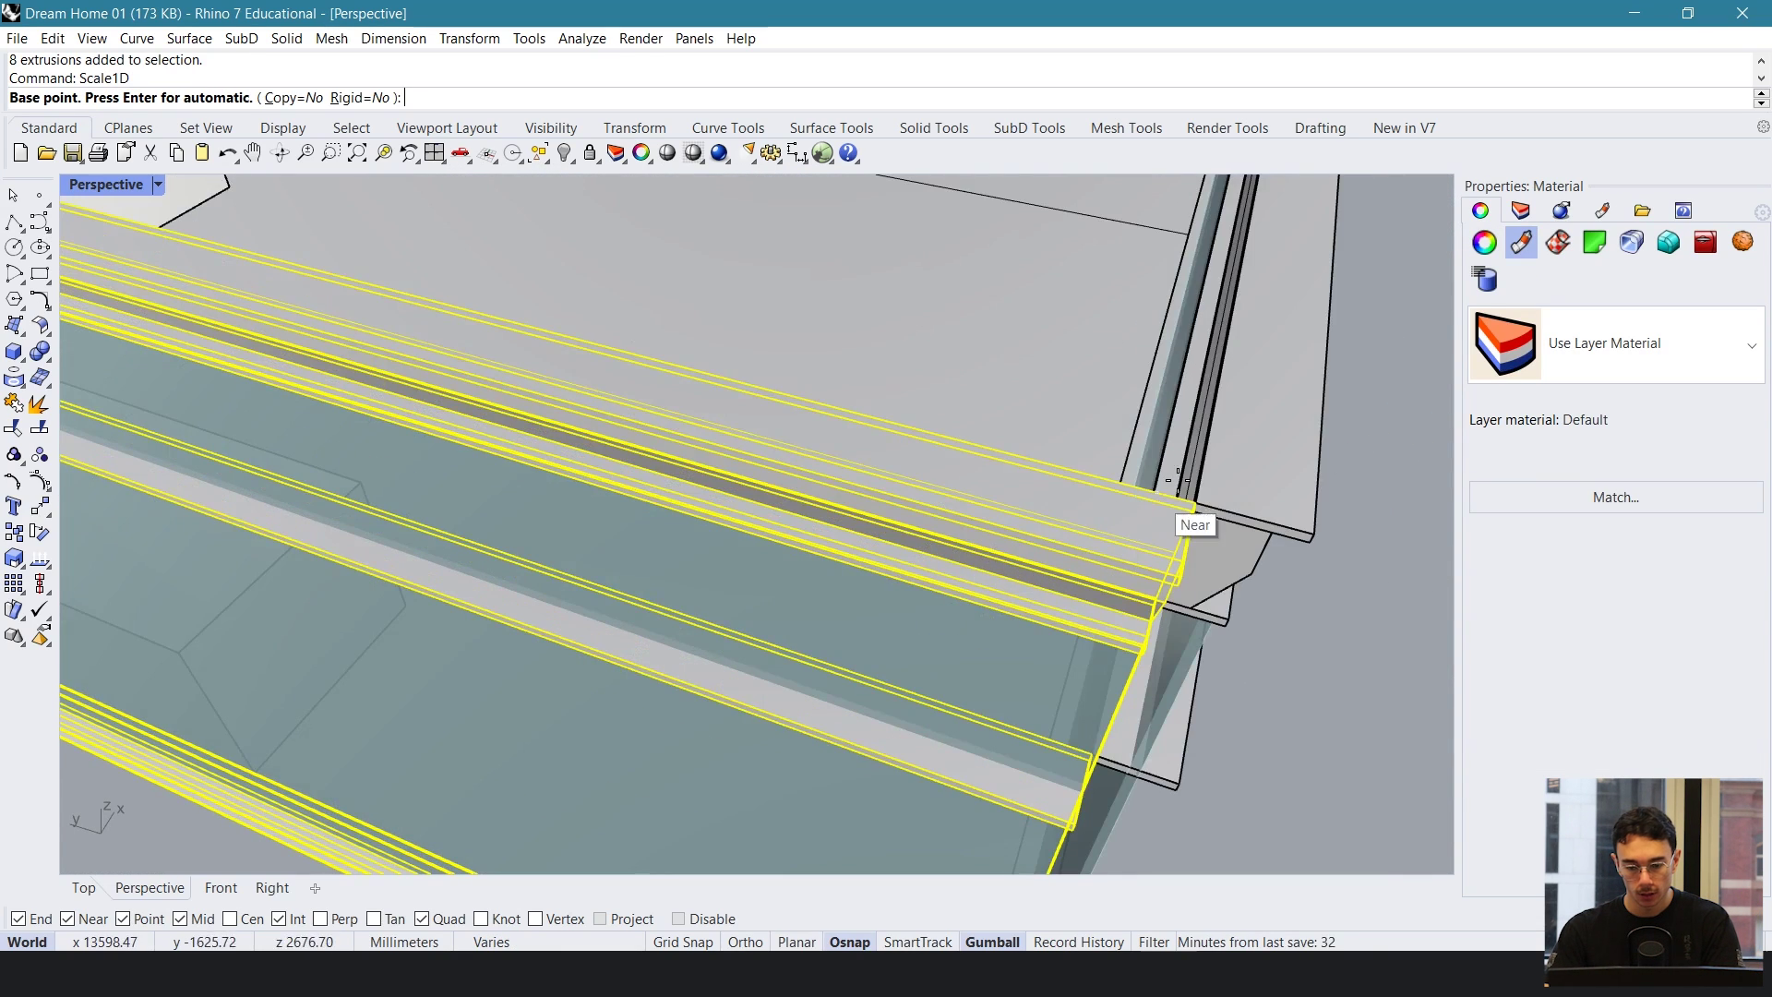
click(1051, 572)
scroll(1051, 572, down, 10)
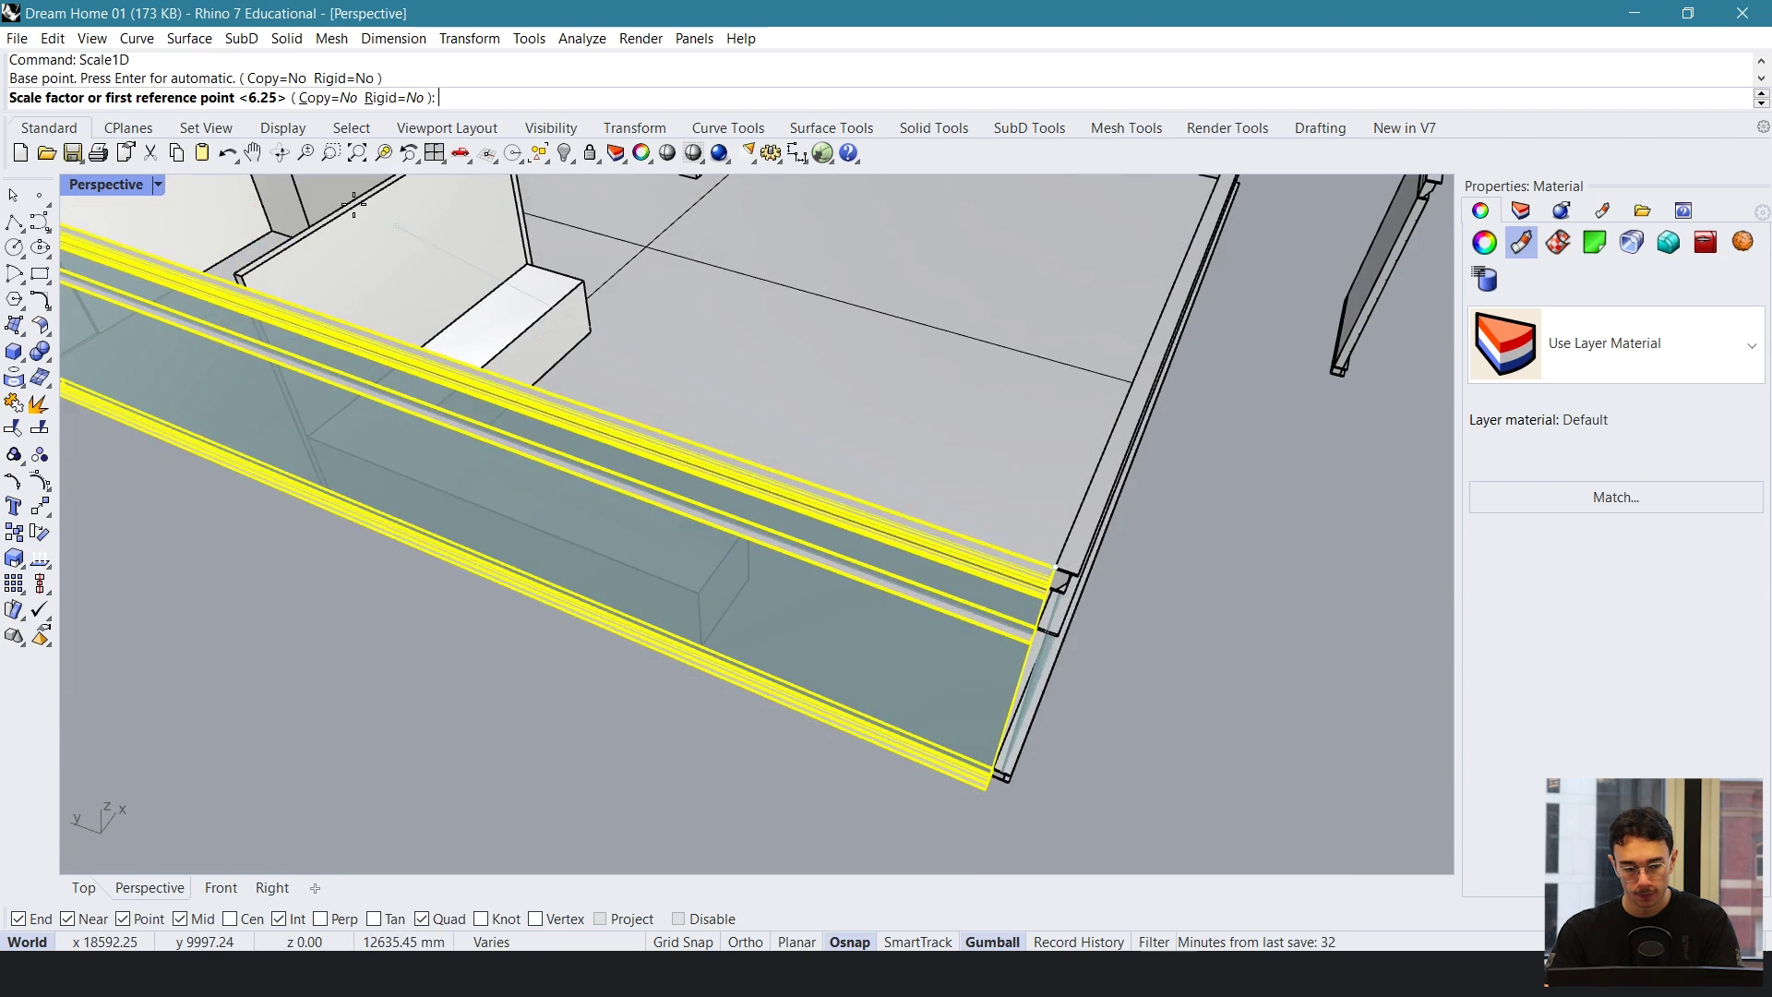
shift+right_drag(363, 202, 838, 550)
click(338, 416)
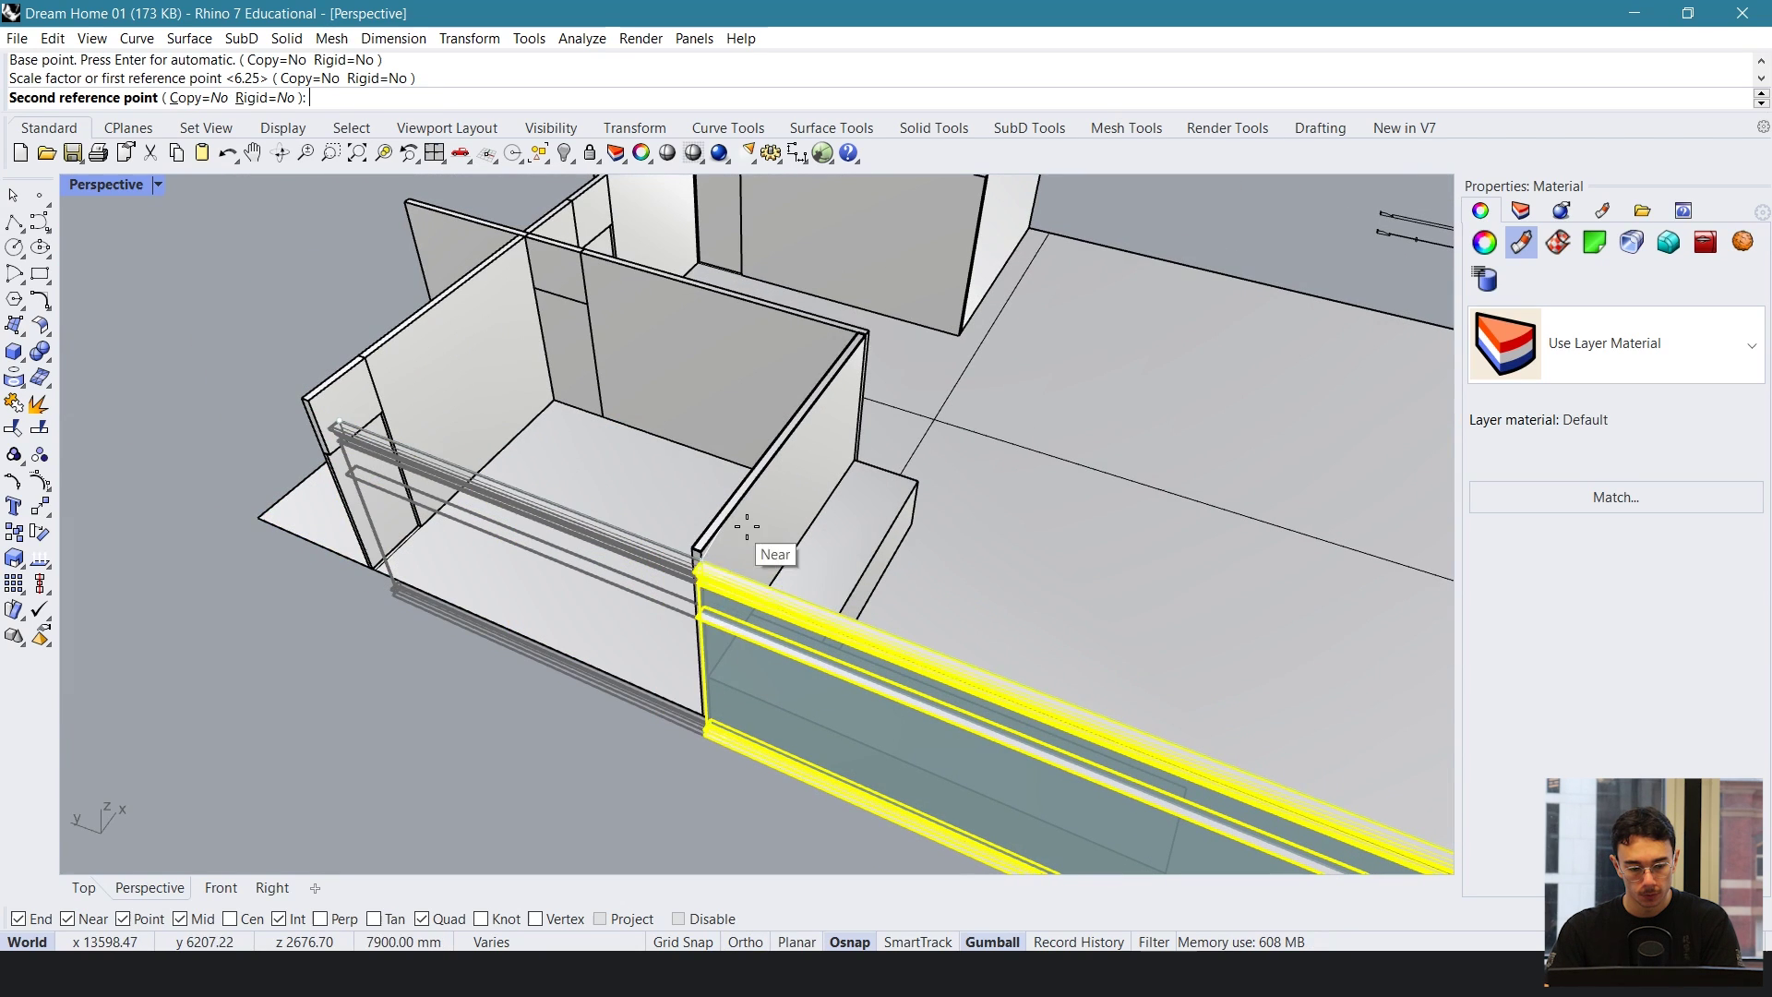
click(709, 548)
- Move the spare slatted panel beside the open stretch of the slab's side edge and rotate it in plan to run parallel to that edge
right_drag(709, 550, 628, 554)
scroll(917, 548, down, 3)
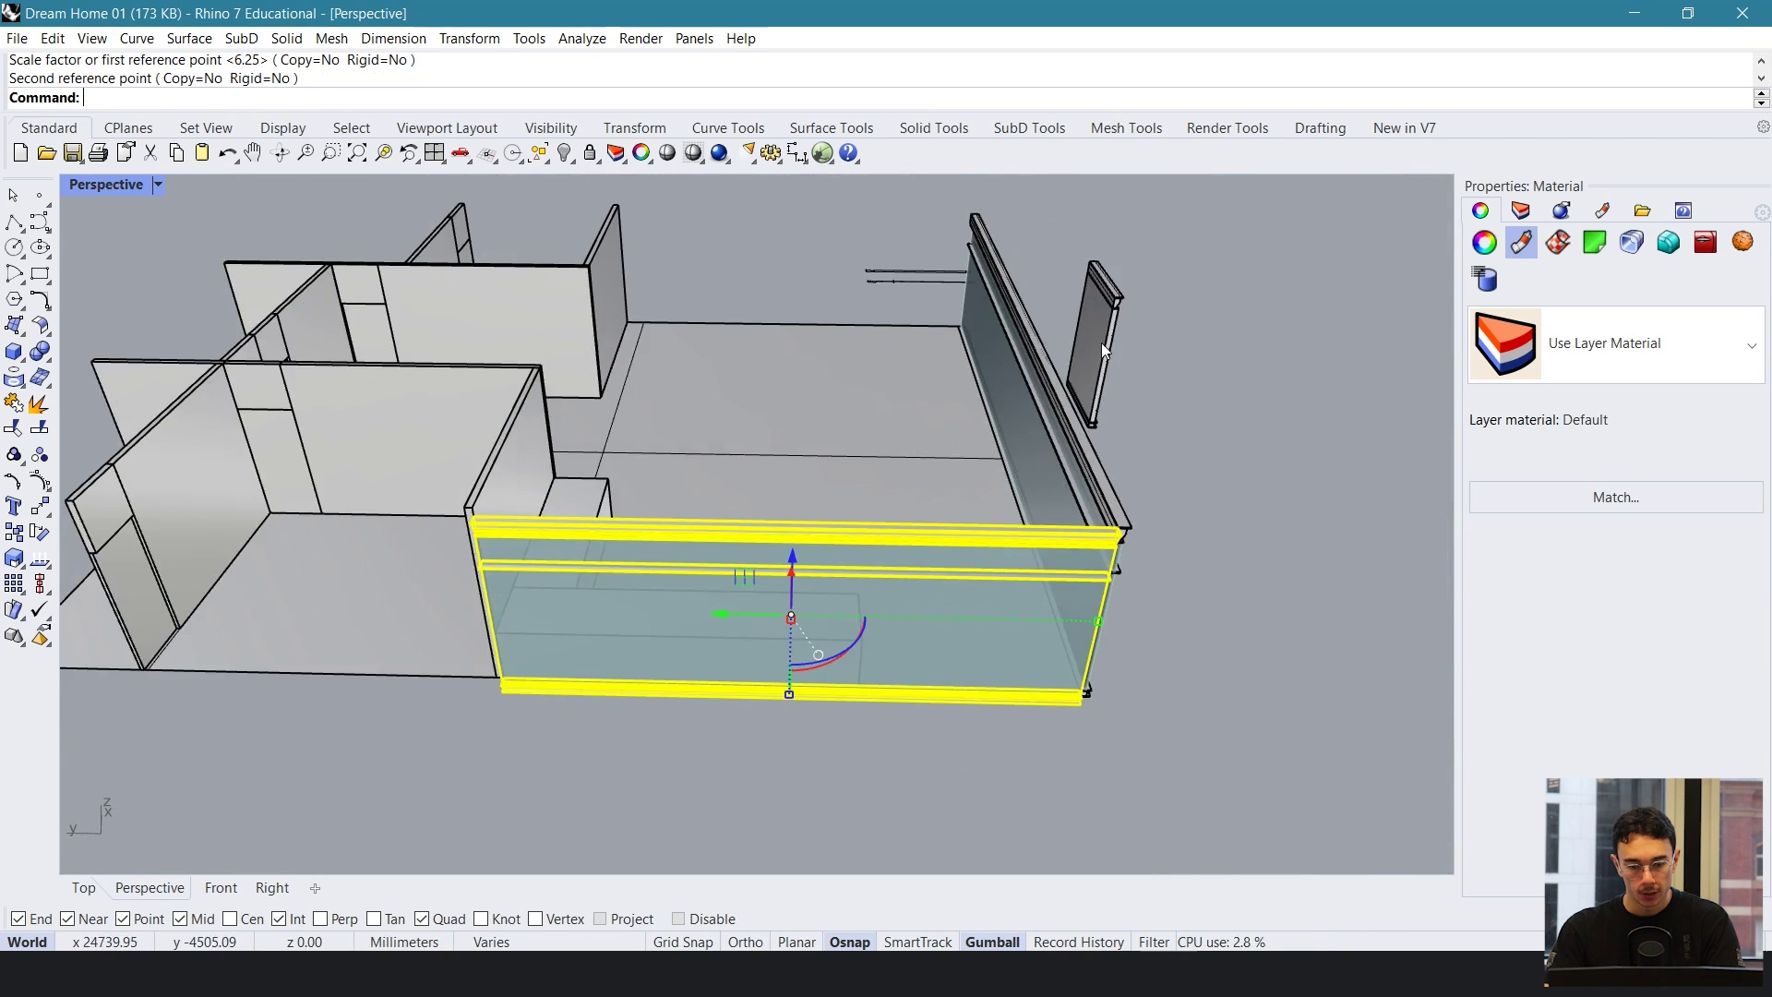
click(1100, 341)
right_drag(1100, 342, 1108, 416)
drag(1097, 198, 327, 672)
shift+right_drag(327, 672, 660, 611)
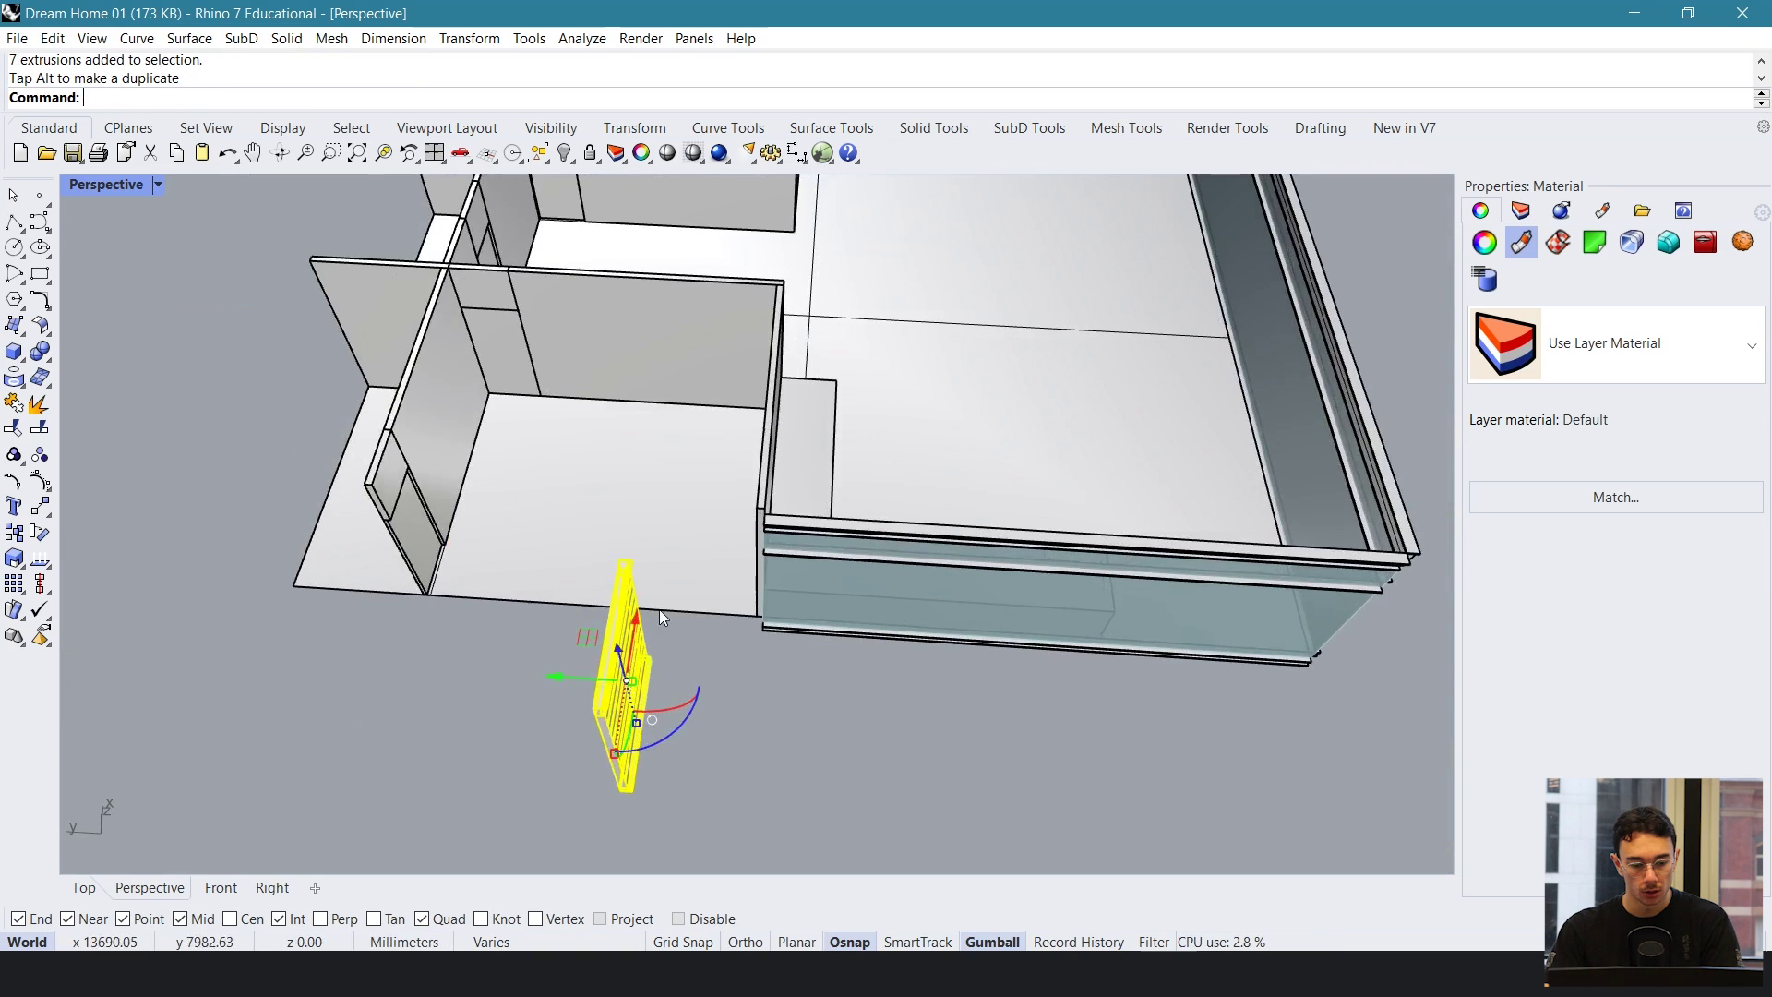
mouse_move(684, 721)
mouse_down()
mouse_move(580, 774)
mouse_move(699, 706)
mouse_up()
scroll(700, 705, up, 3)
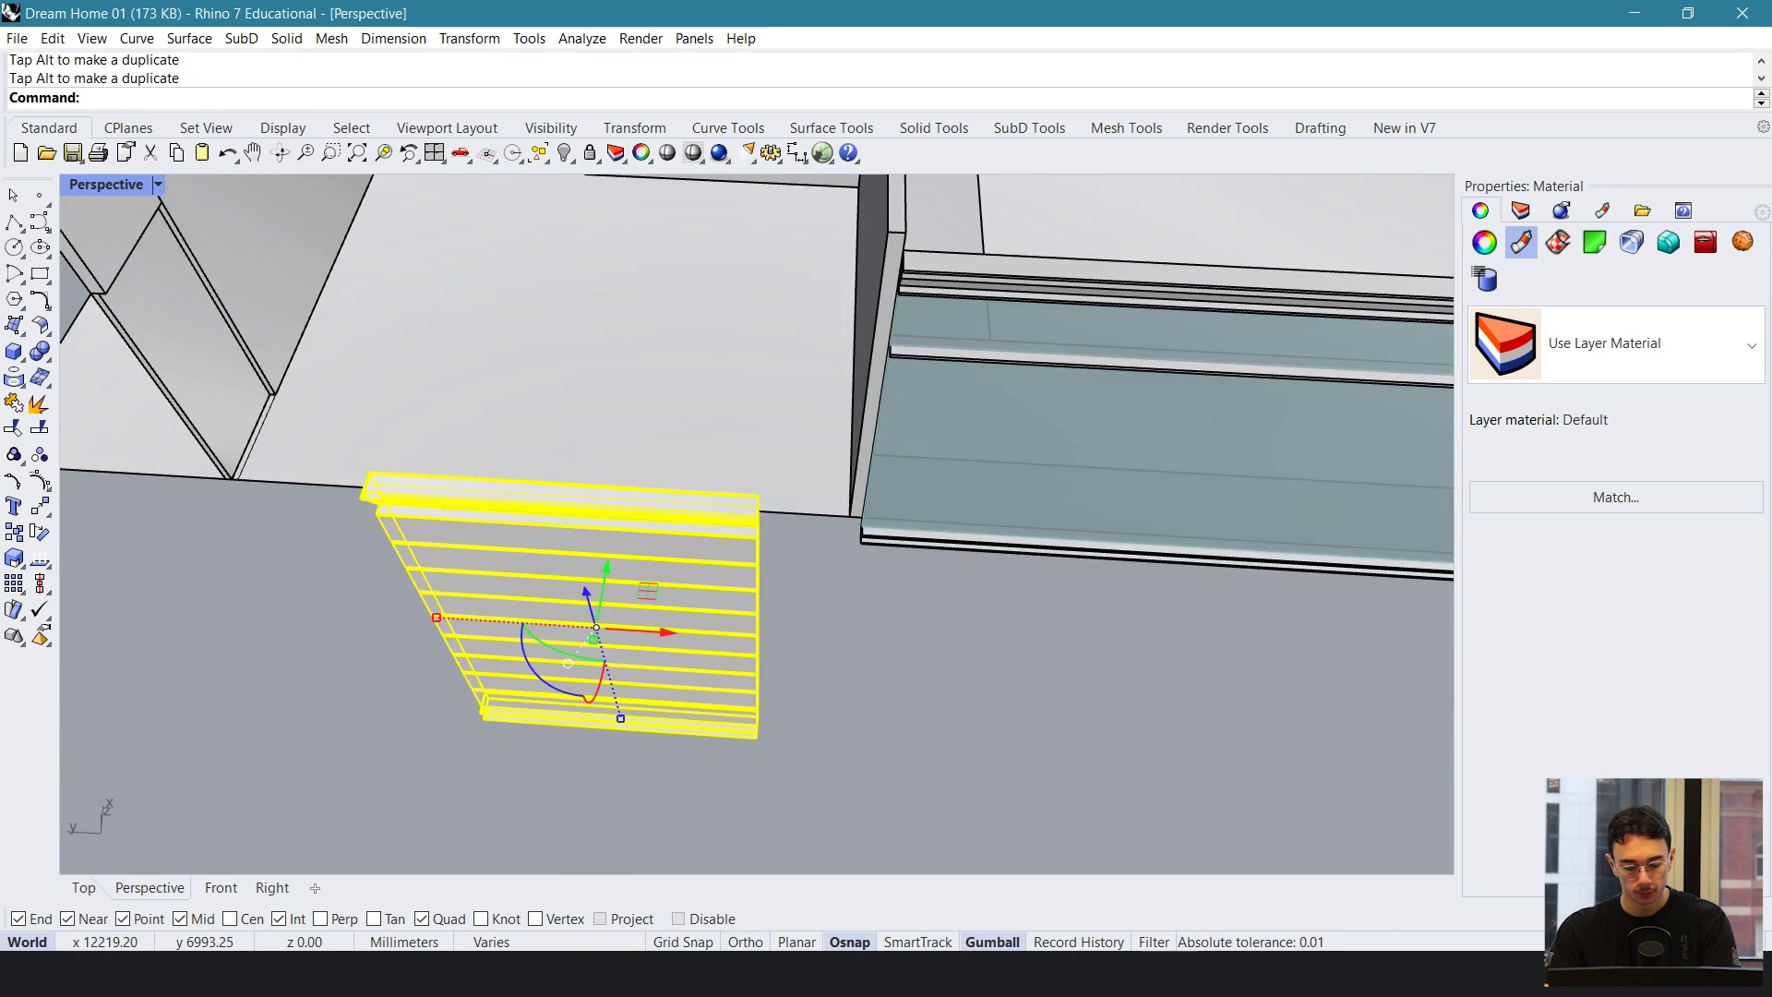
- Move the slatted panel from its upper end corner to the adjoining upper end corner of the side glazed wall
right_drag(771, 452, 842, 471)
scroll(854, 480, up, 3)
click(864, 485)
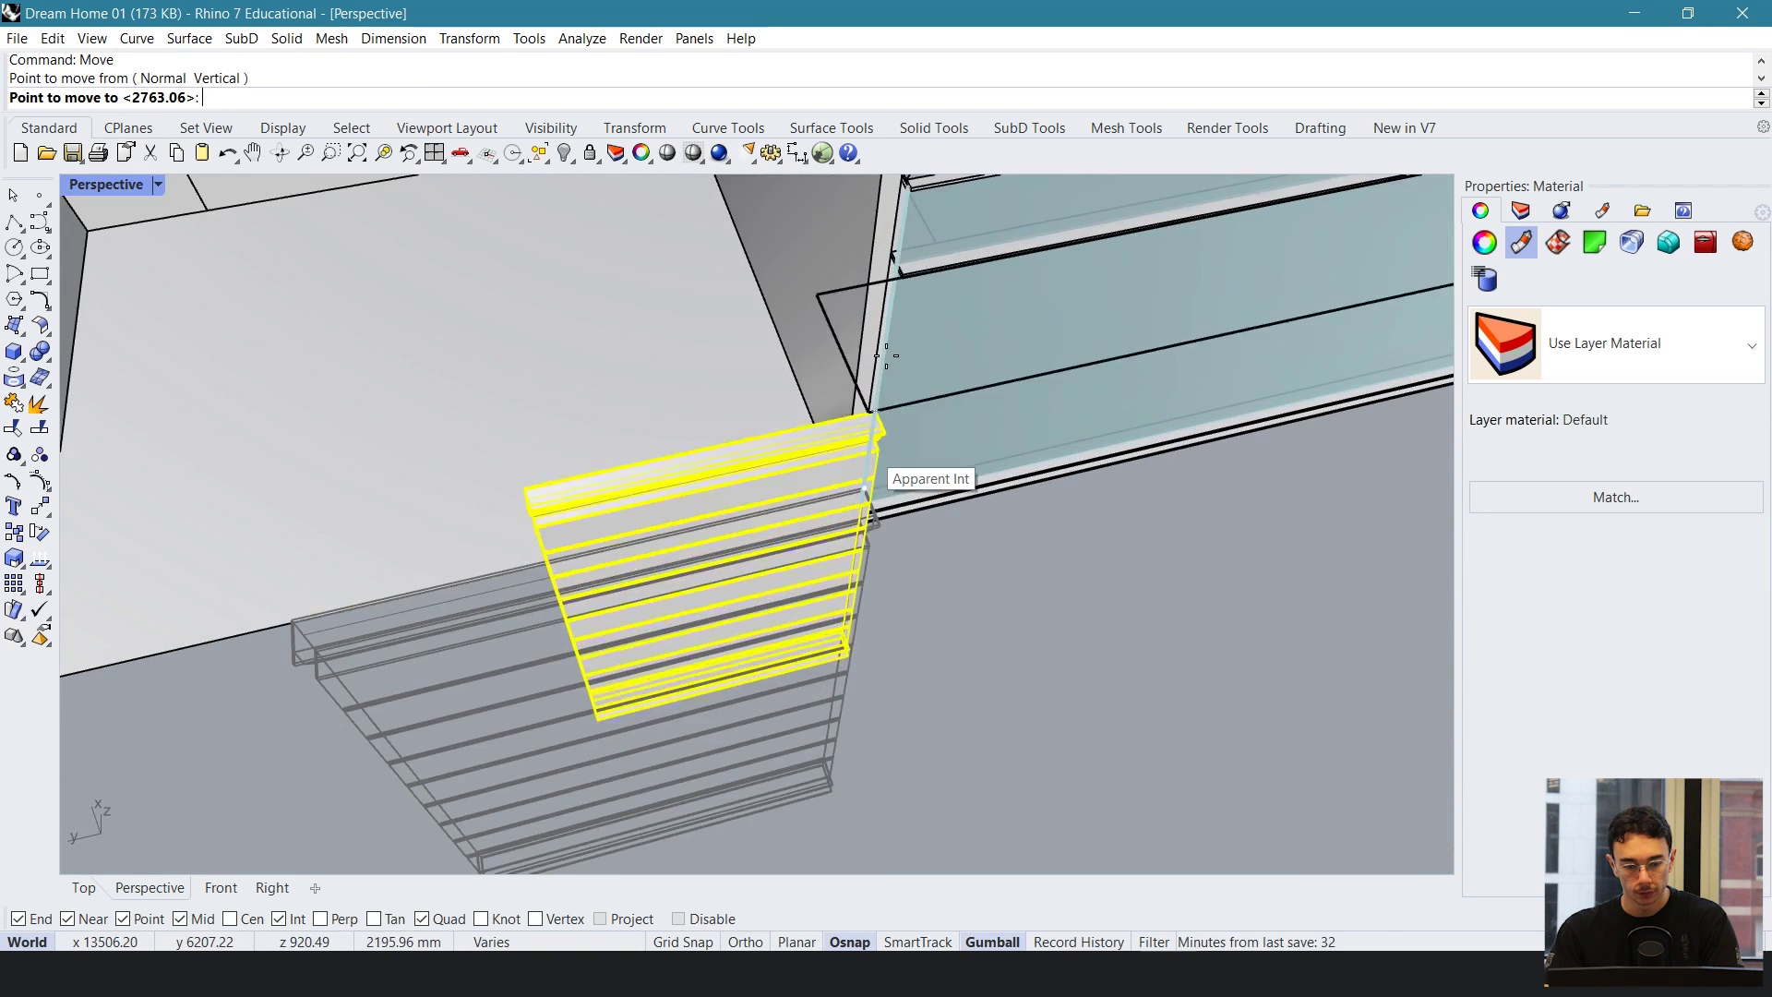
scroll(866, 446, up, 5)
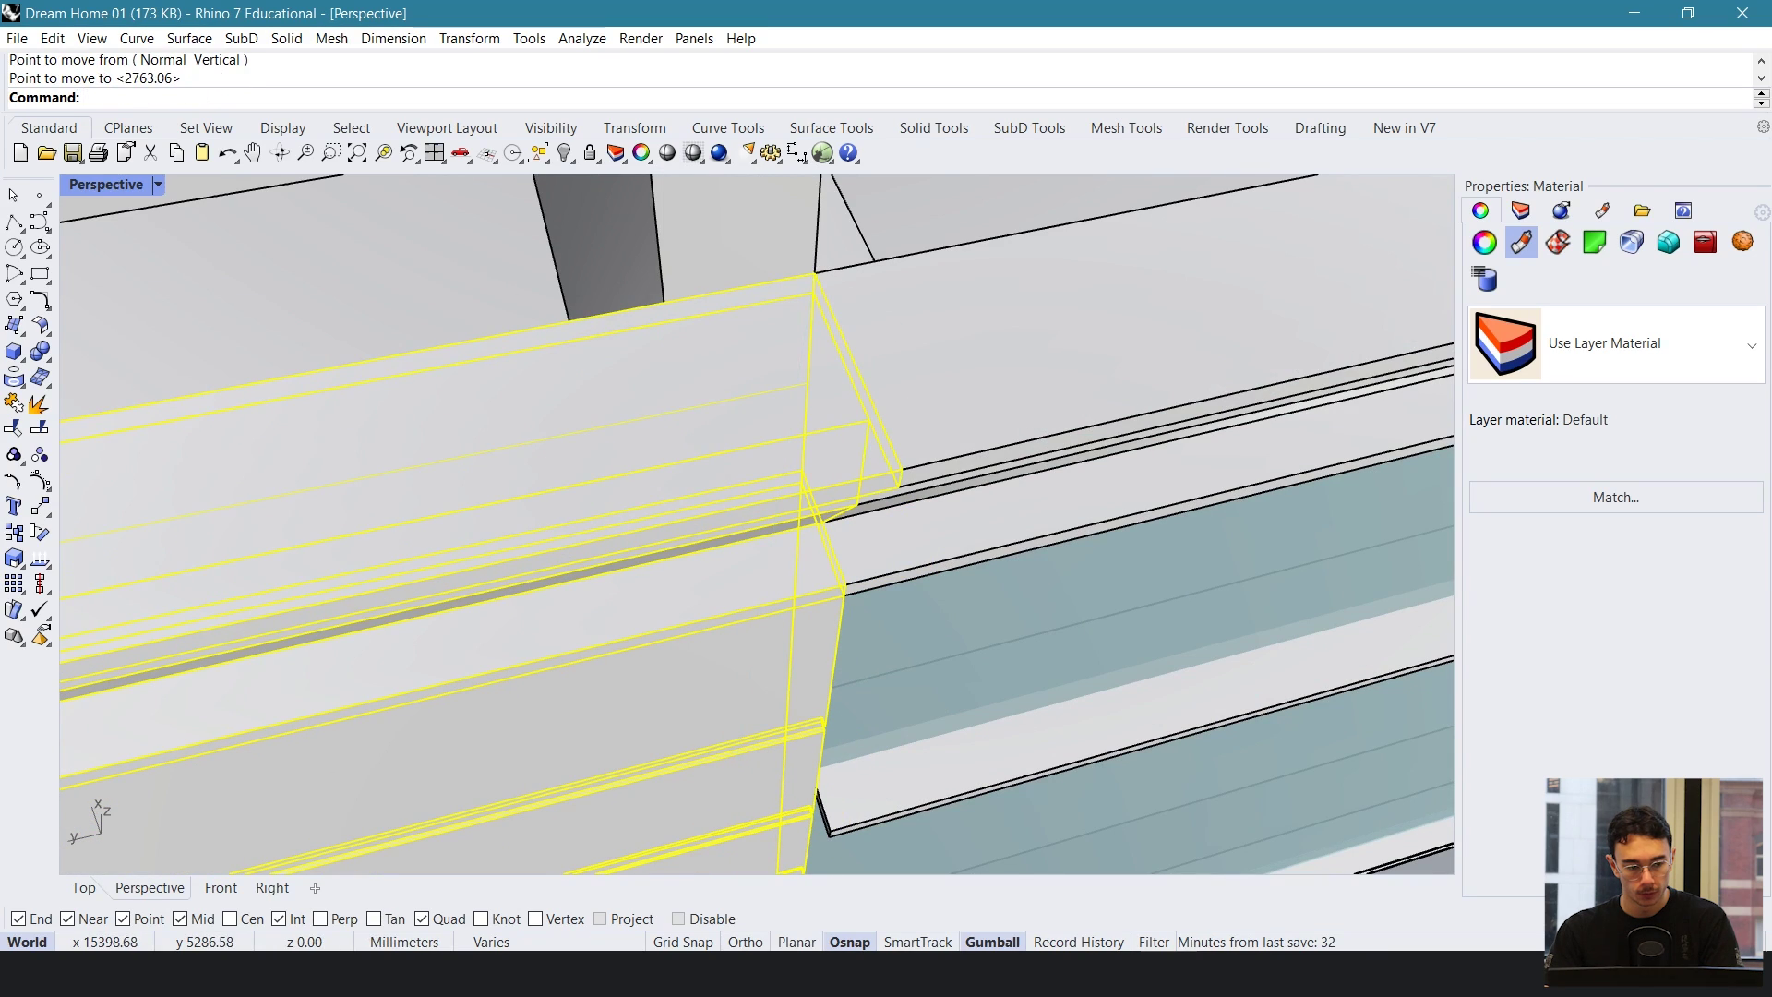
- Stretch the slatted panel with Scale1D from its joint with the glazed wall so that it covers the rest of the slab's side edge
click(819, 277)
scroll(820, 277, down, 5)
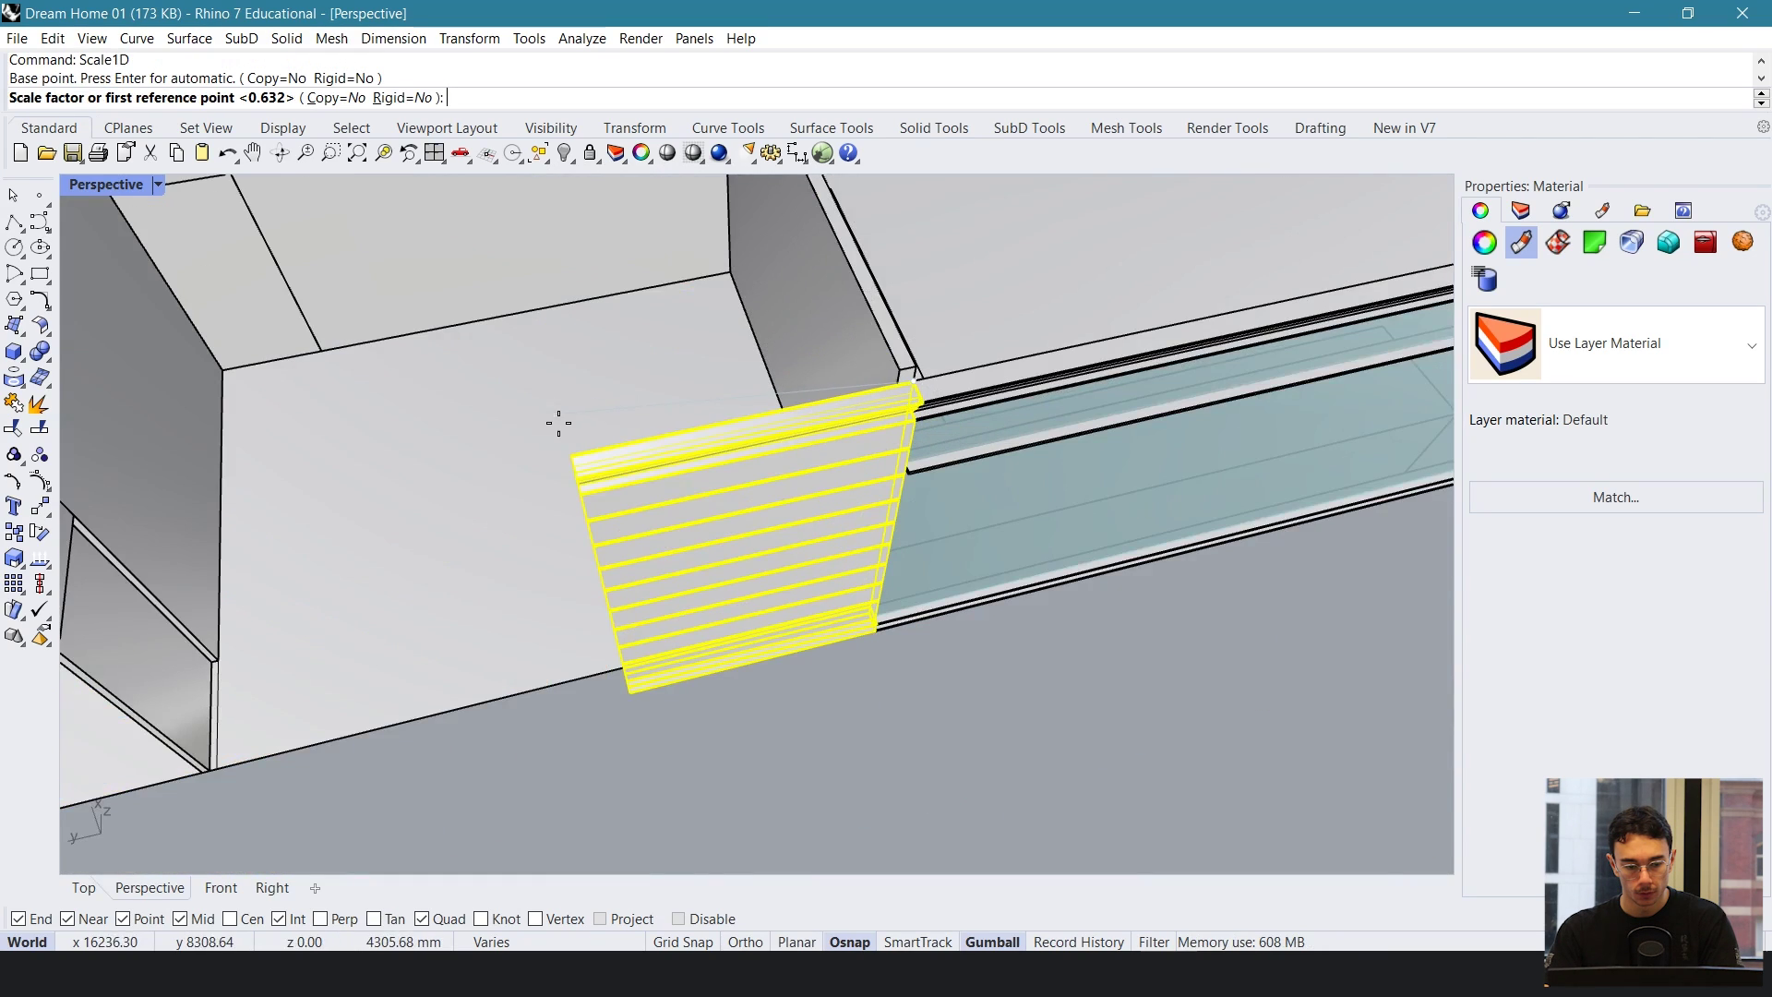
click(567, 459)
scroll(238, 657, down, 2)
click(275, 654)
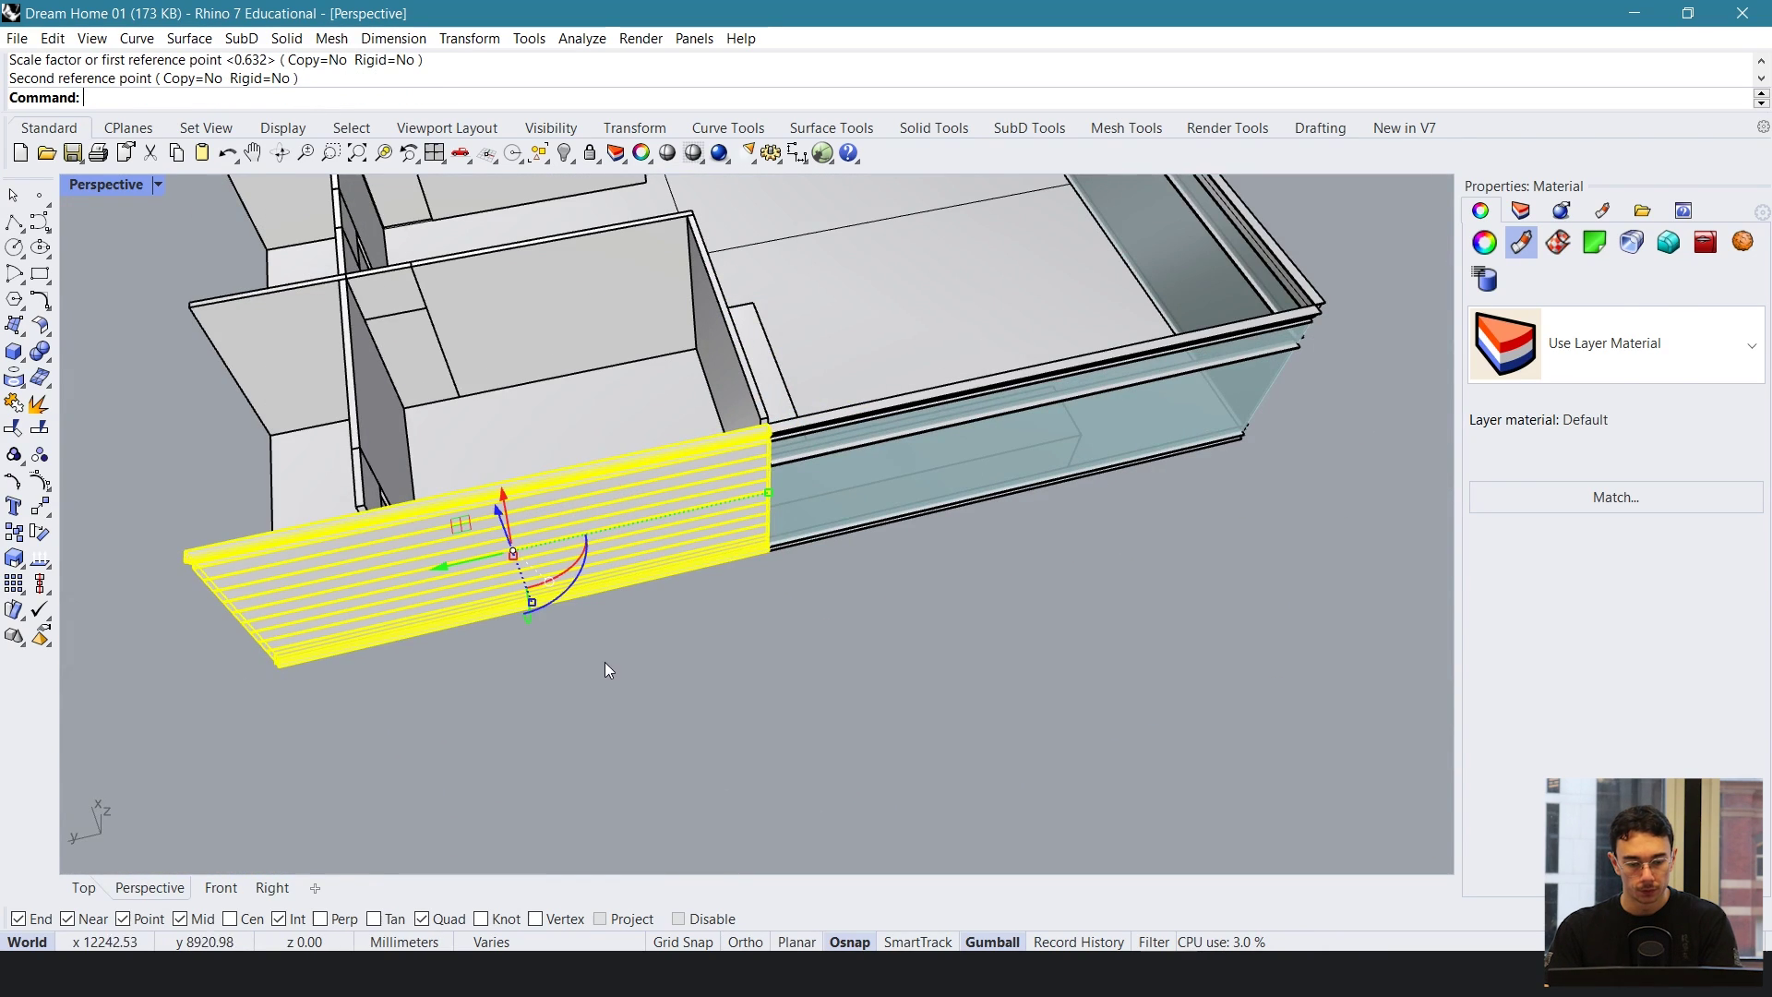
click(605, 662)
- Ungroup the side glazed wall into its separate extrusions
right_drag(606, 662, 975, 631)
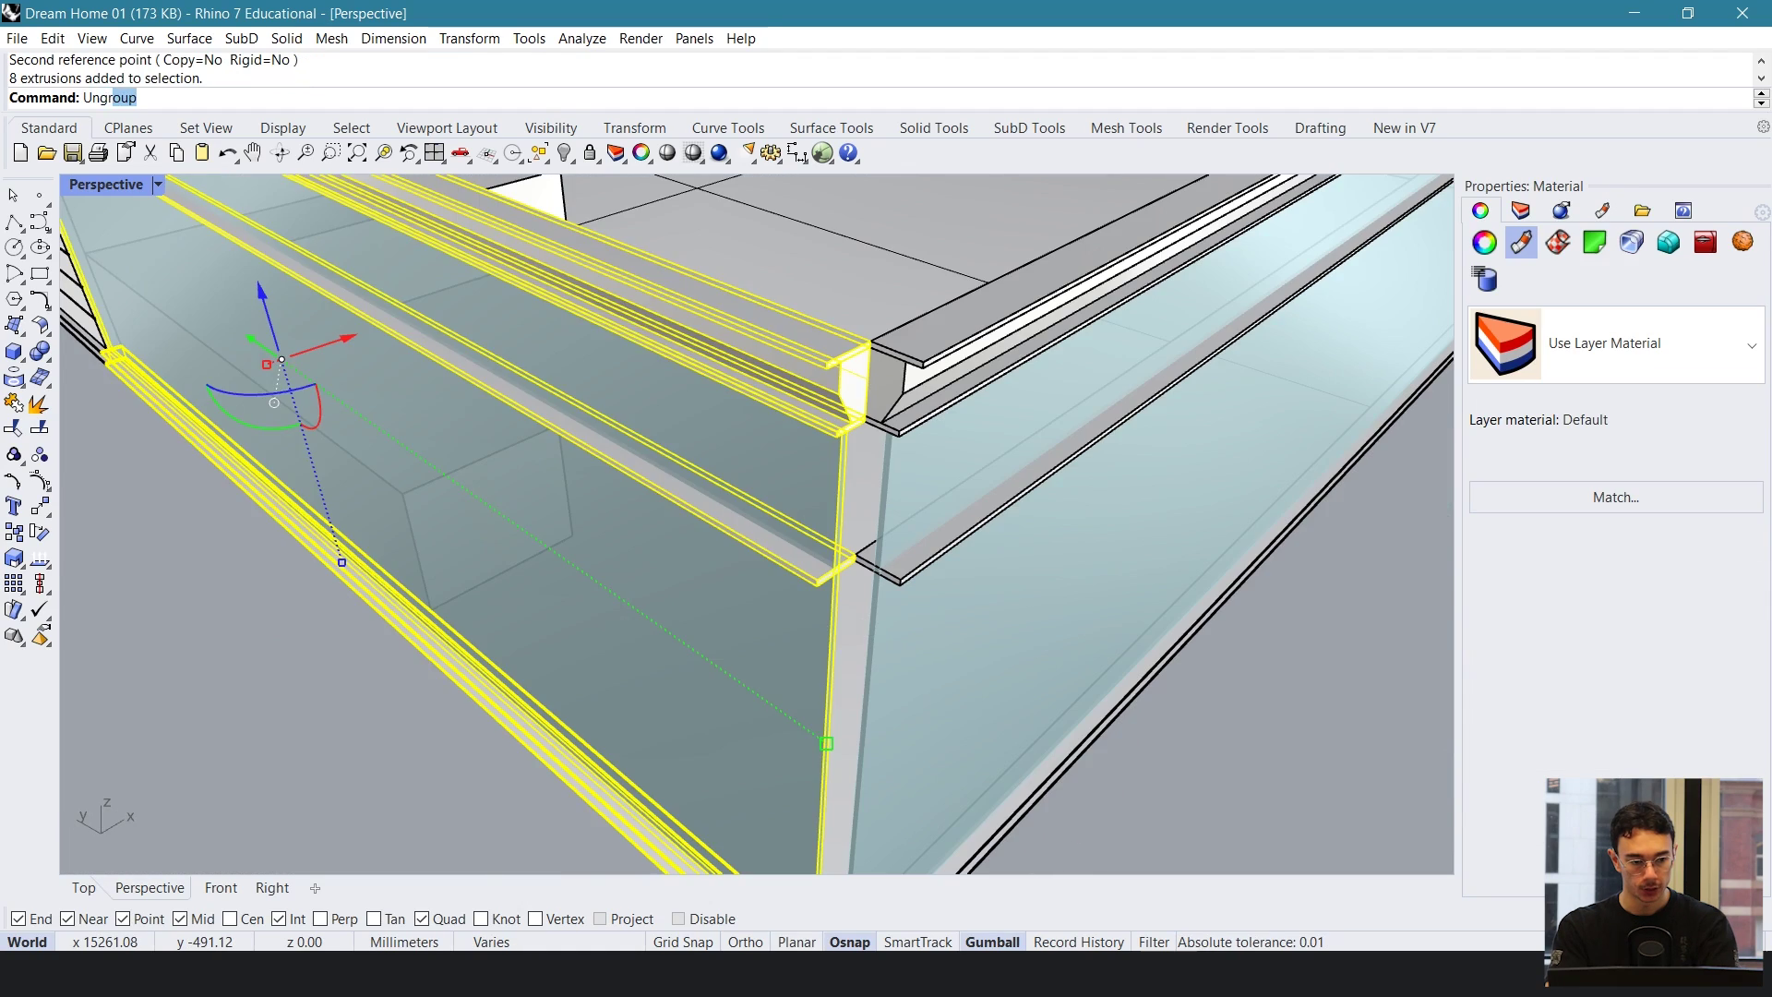
key(ctrl+shift+g)
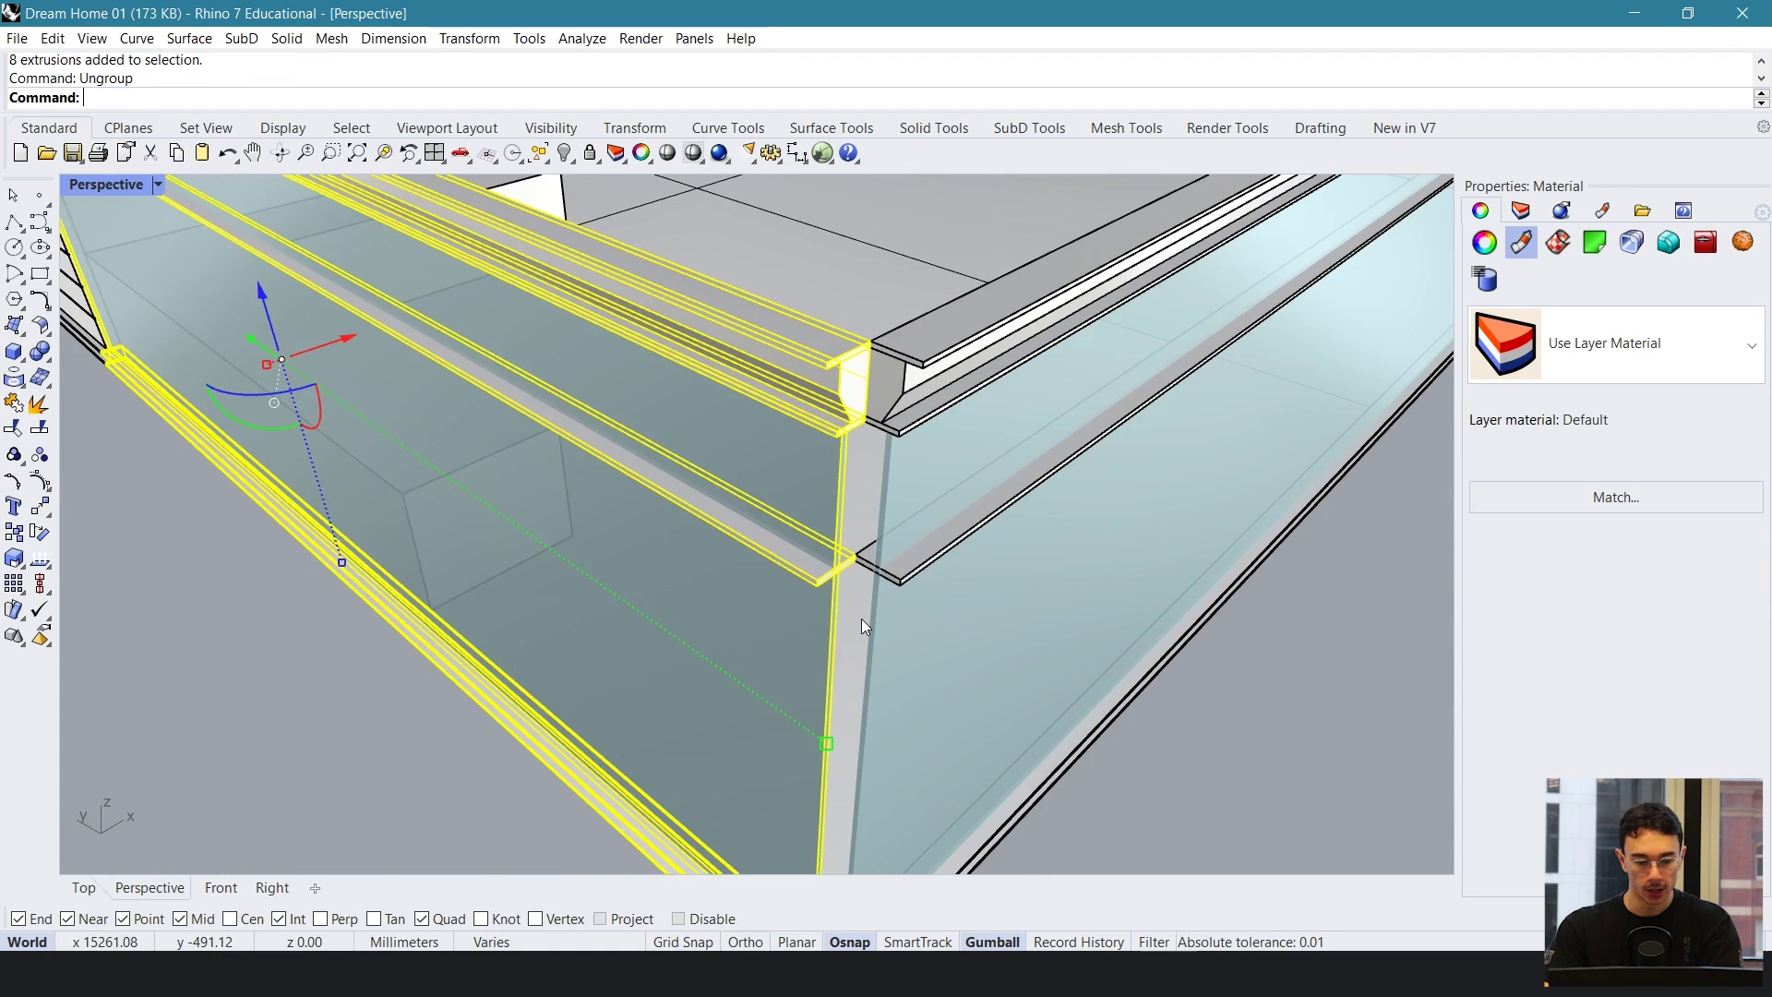
key(Escape)
- Extend the front wall's middle sandstone strip with Scale1D from its far end past the corner to the outer edge of the side wall's strip
right_drag(850, 506, 691, 571)
click(844, 592)
text(Scale1D)
key(Return)
scroll(844, 592, down, 8)
scroll(1323, 491, up, 5)
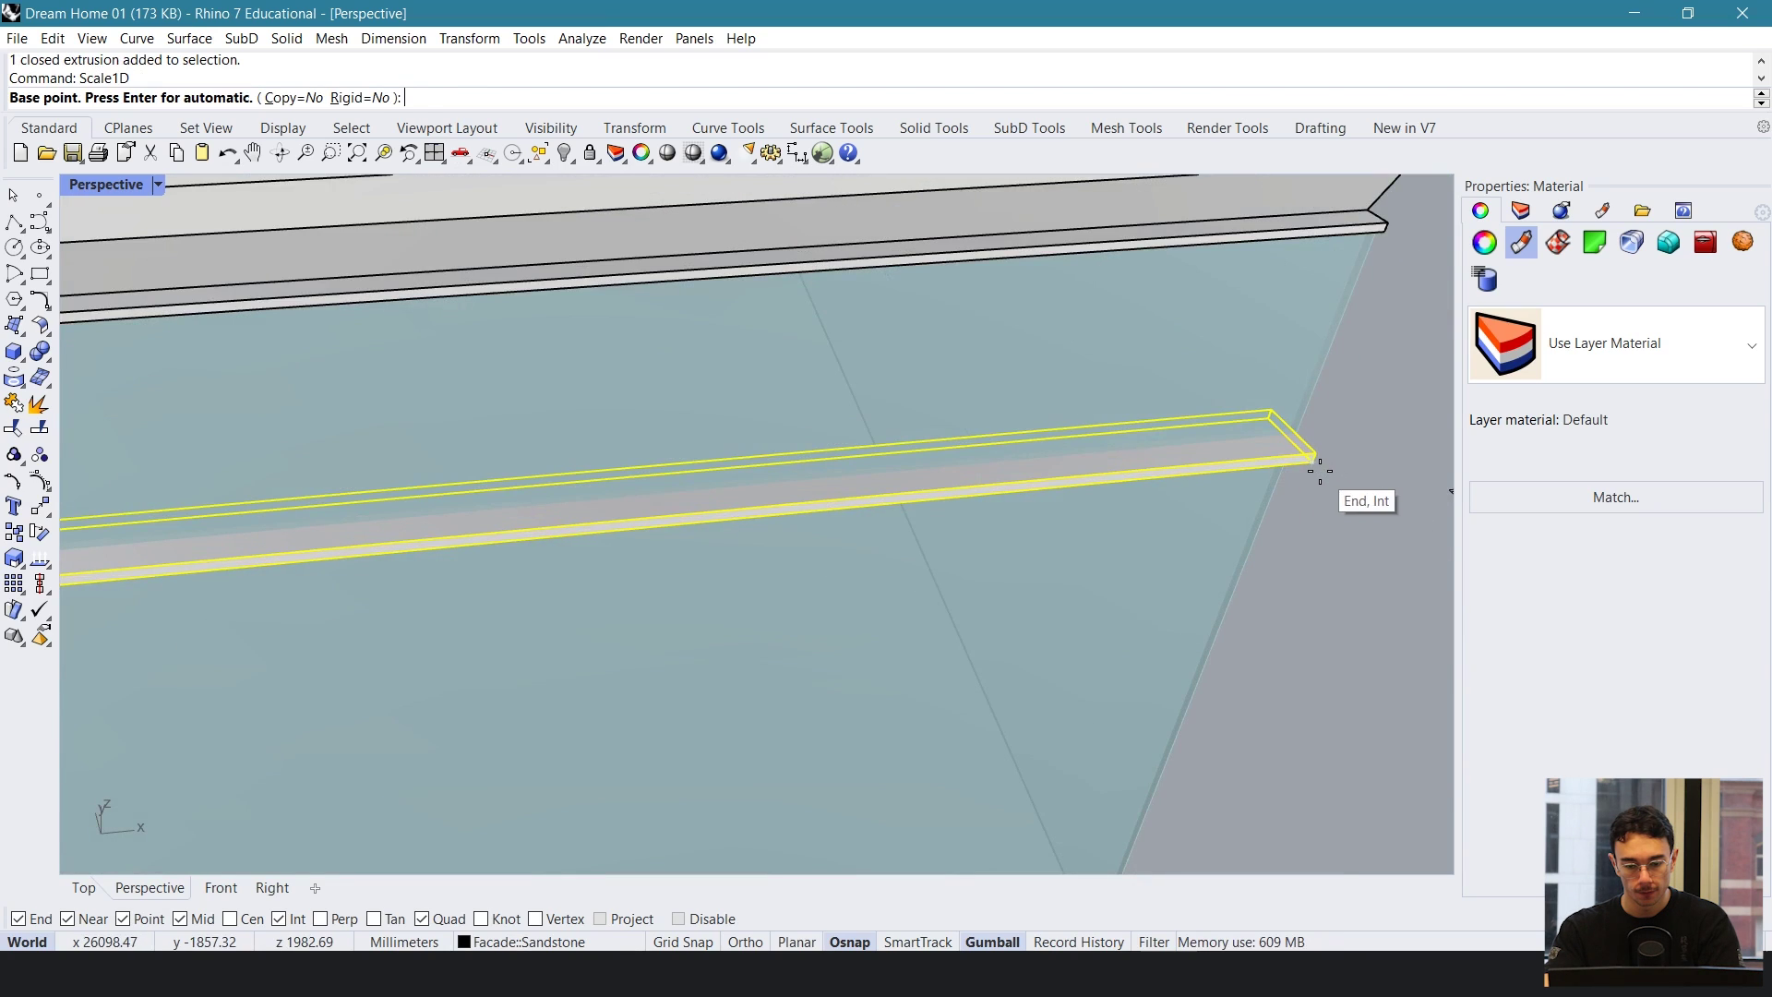
click(1320, 470)
scroll(1322, 469, down, 5)
scroll(371, 589, up, 10)
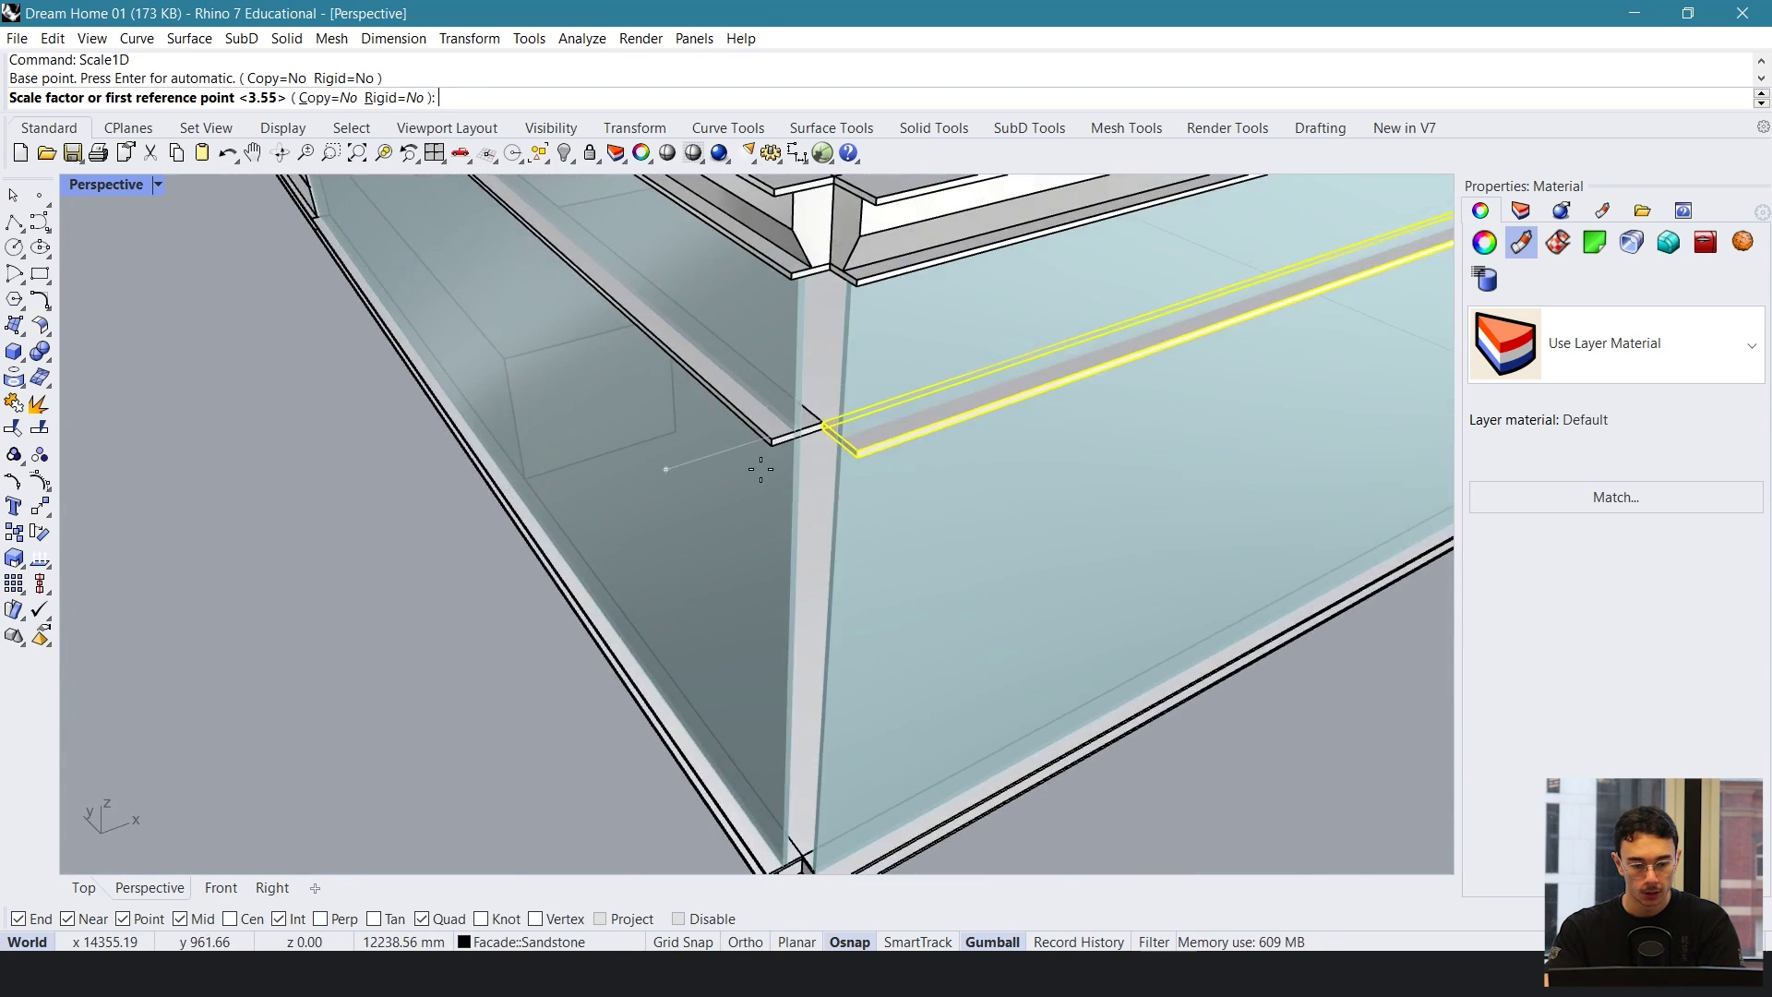
click(865, 457)
click(706, 437)
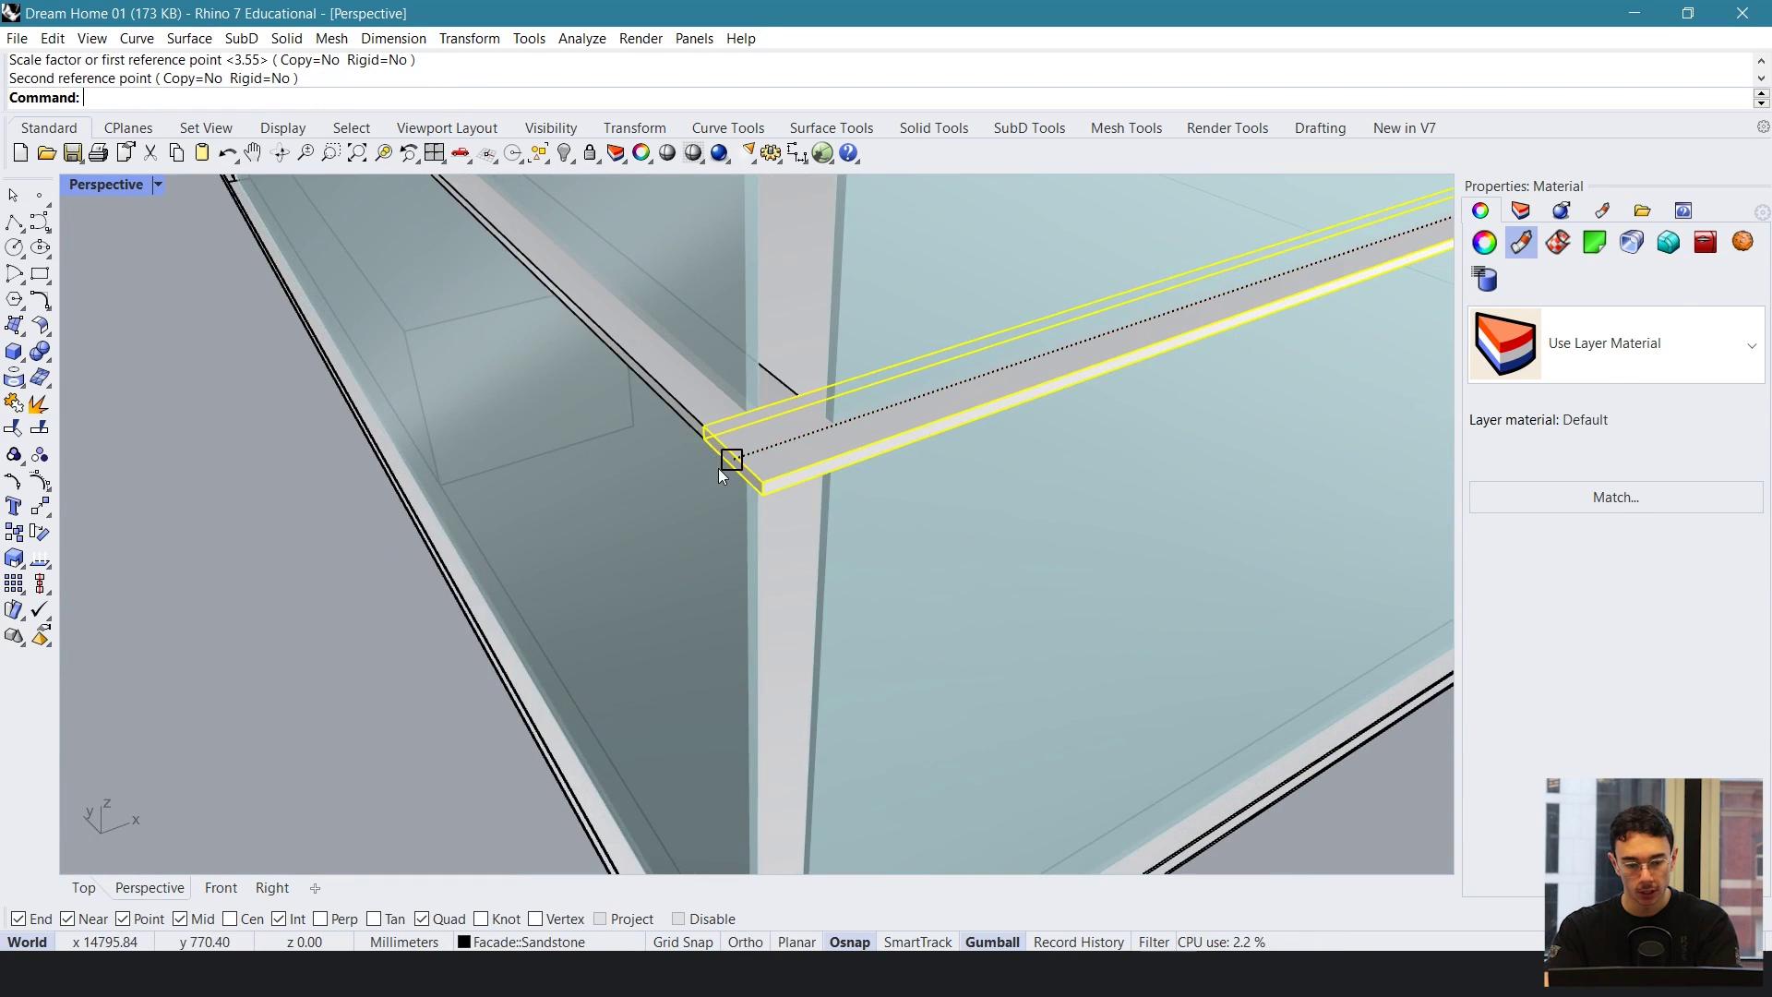
key(Escape)
- Extend the front wall's two upper bronze plates together with Scale1D from their far end to the outer edge of the side wall's top plate
shift+right_drag(805, 391, 813, 589)
click(835, 436)
key(Escape)
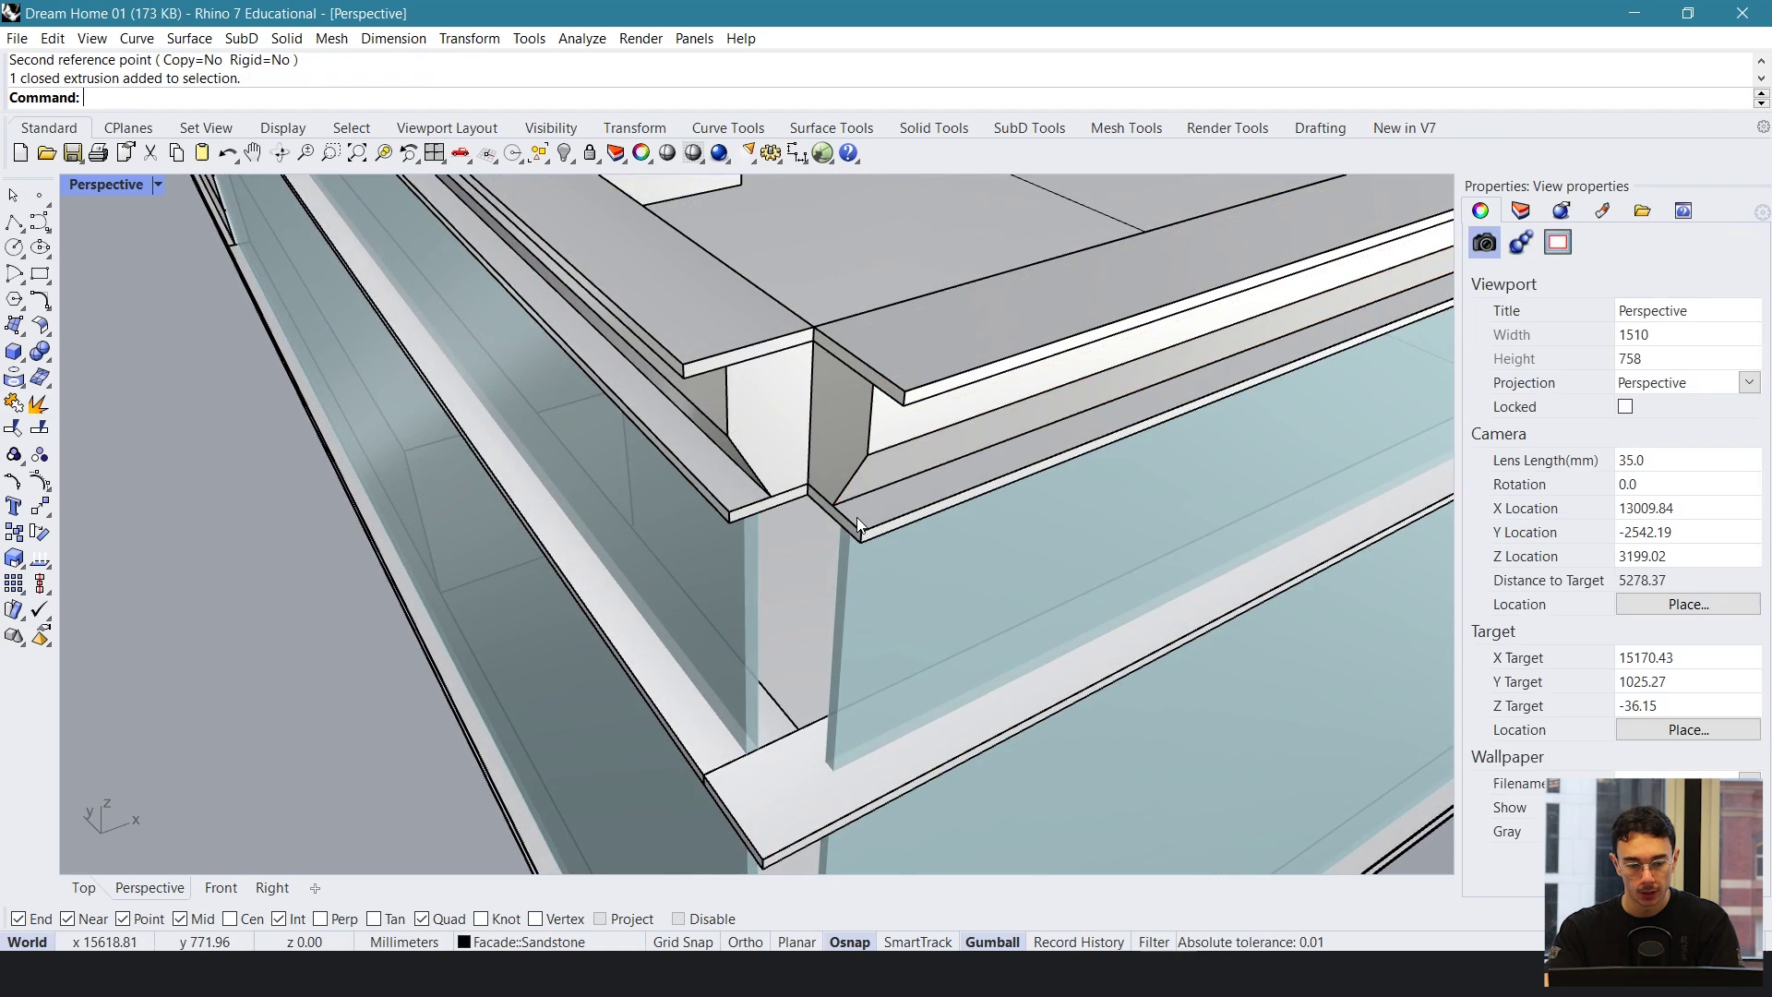
click(877, 368)
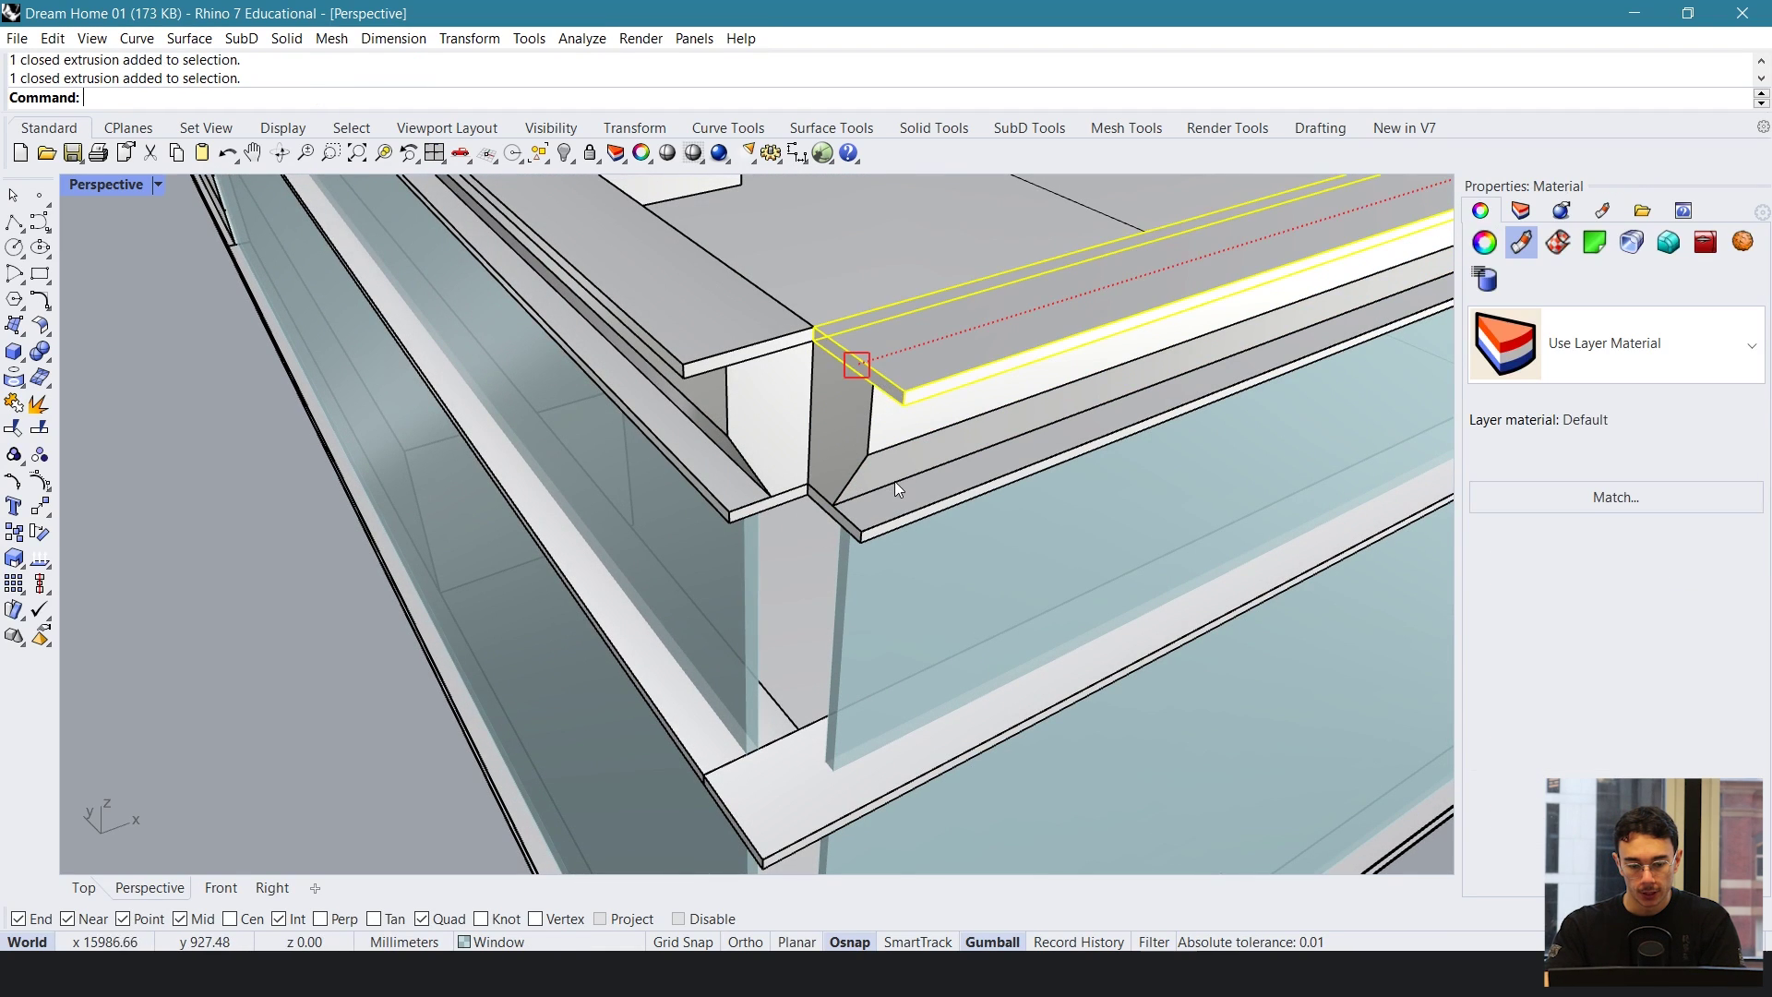
click(895, 484)
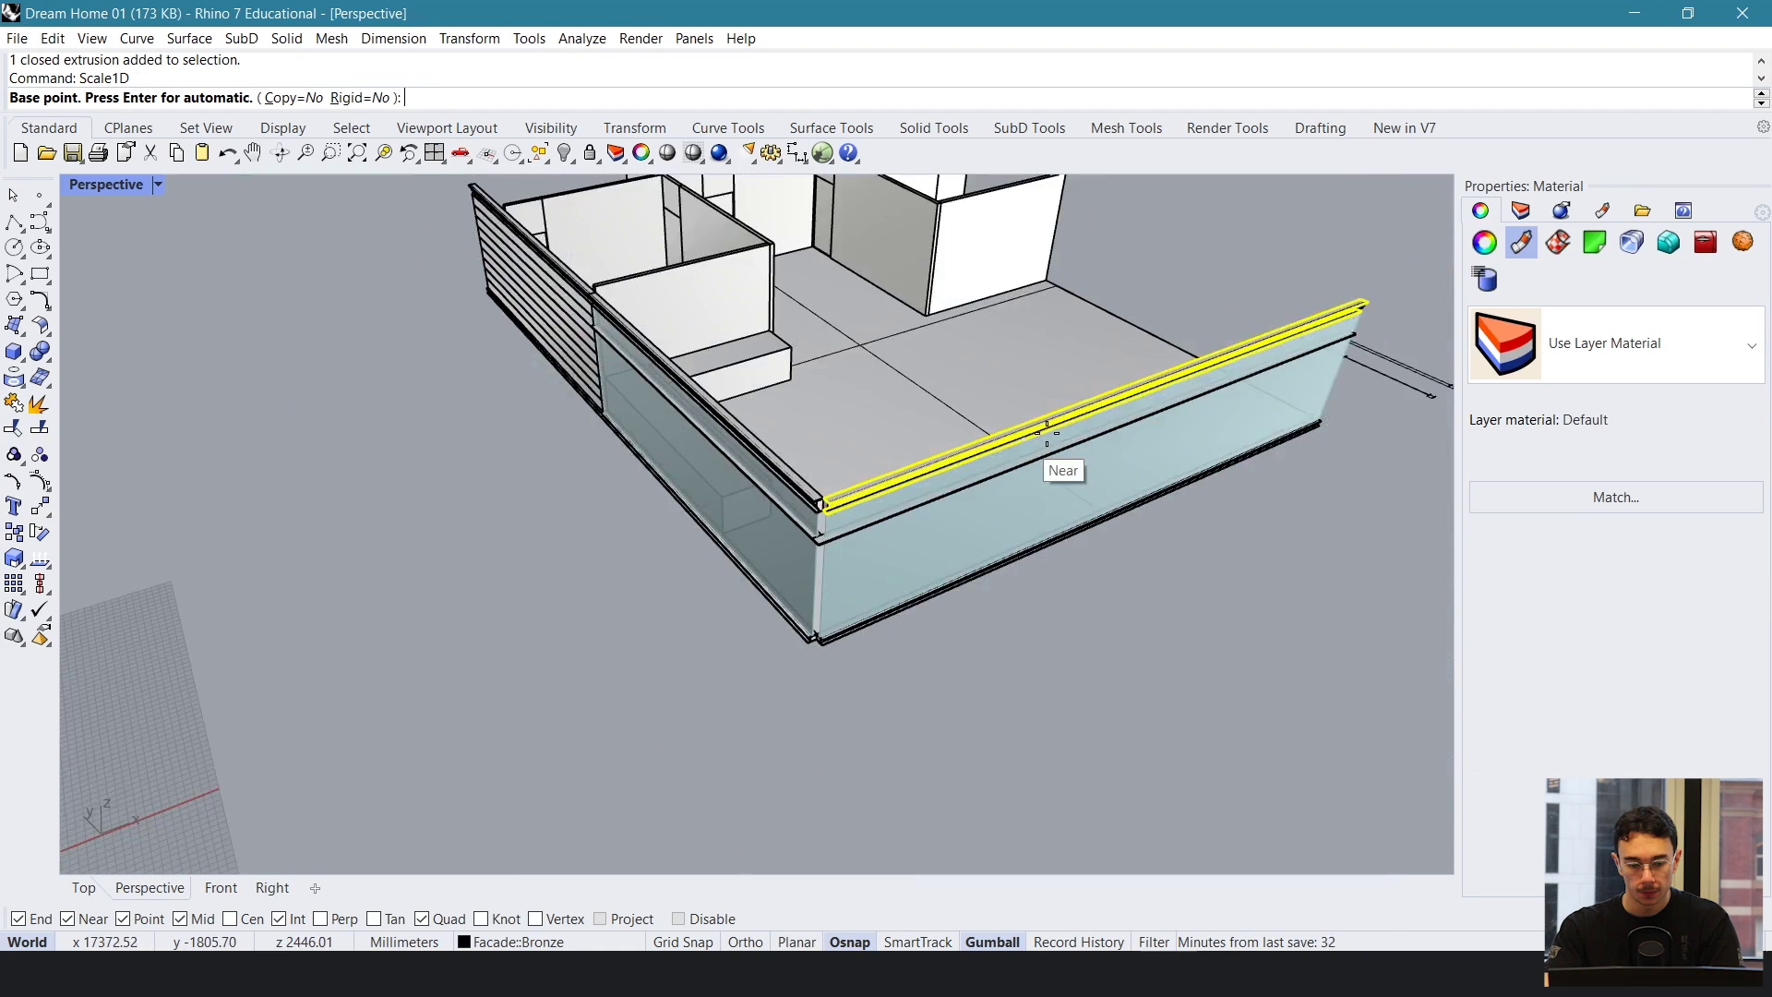
scroll(1047, 434, down, 3)
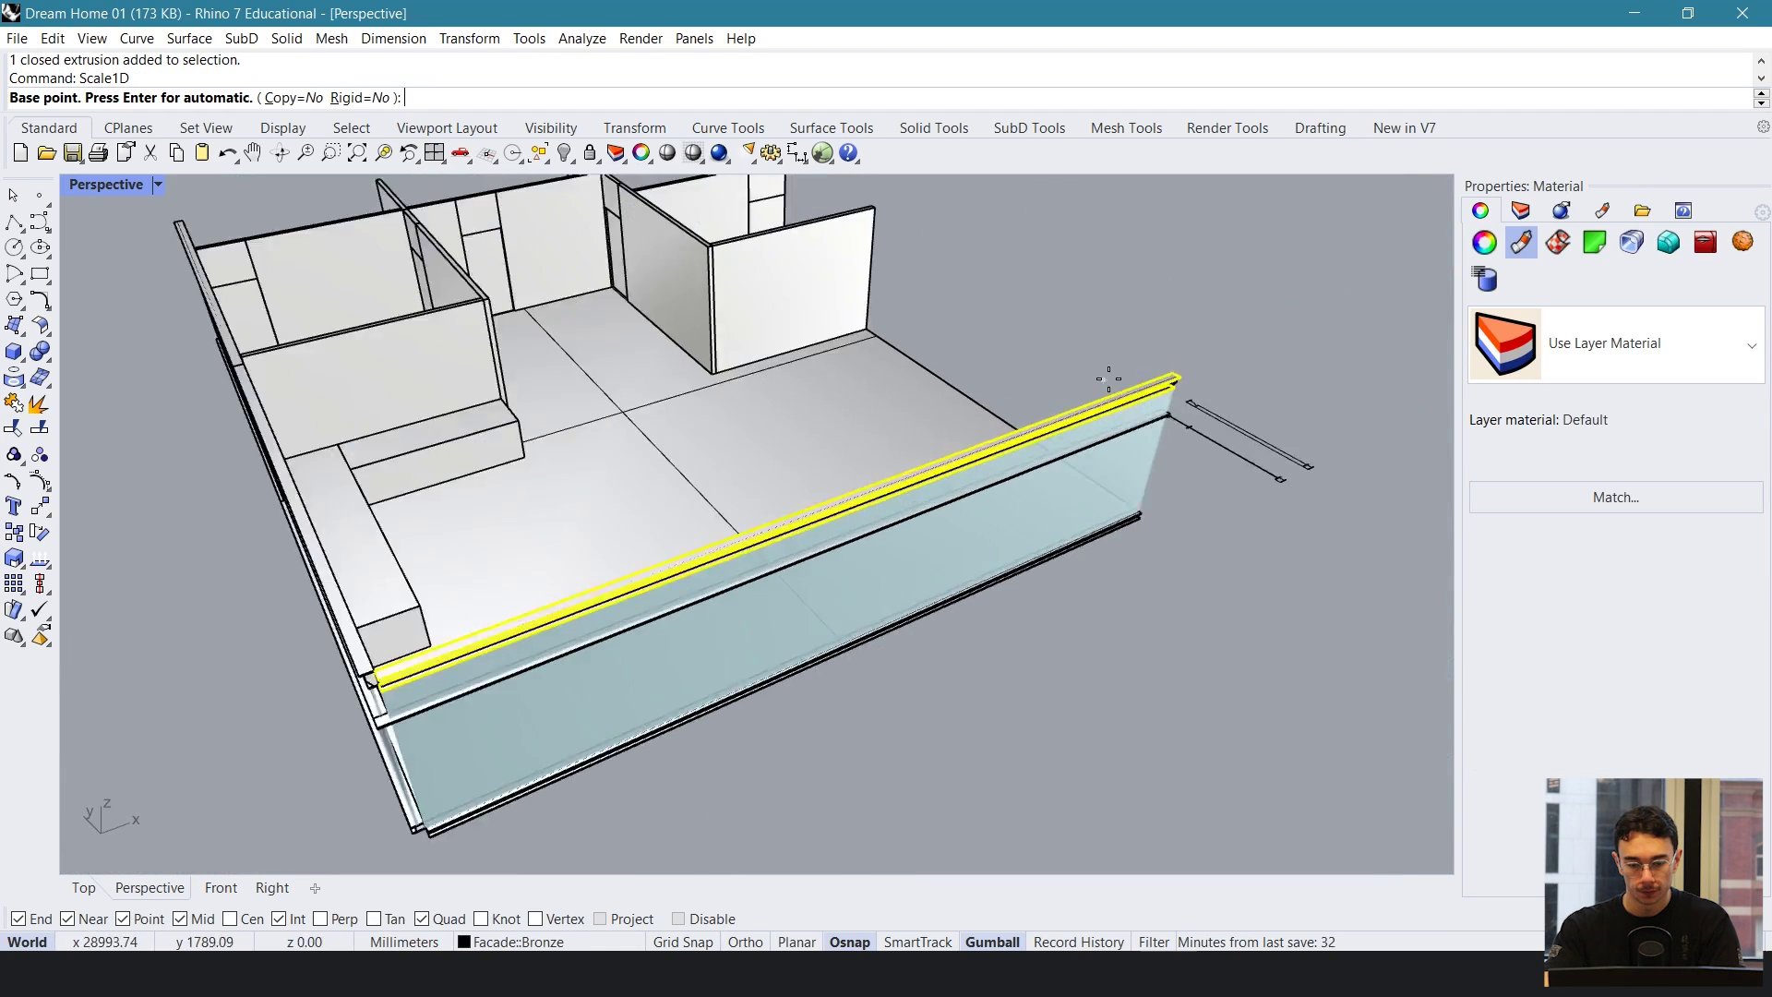
scroll(1269, 361, up, 8)
click(1269, 361)
scroll(1269, 360, down, 4)
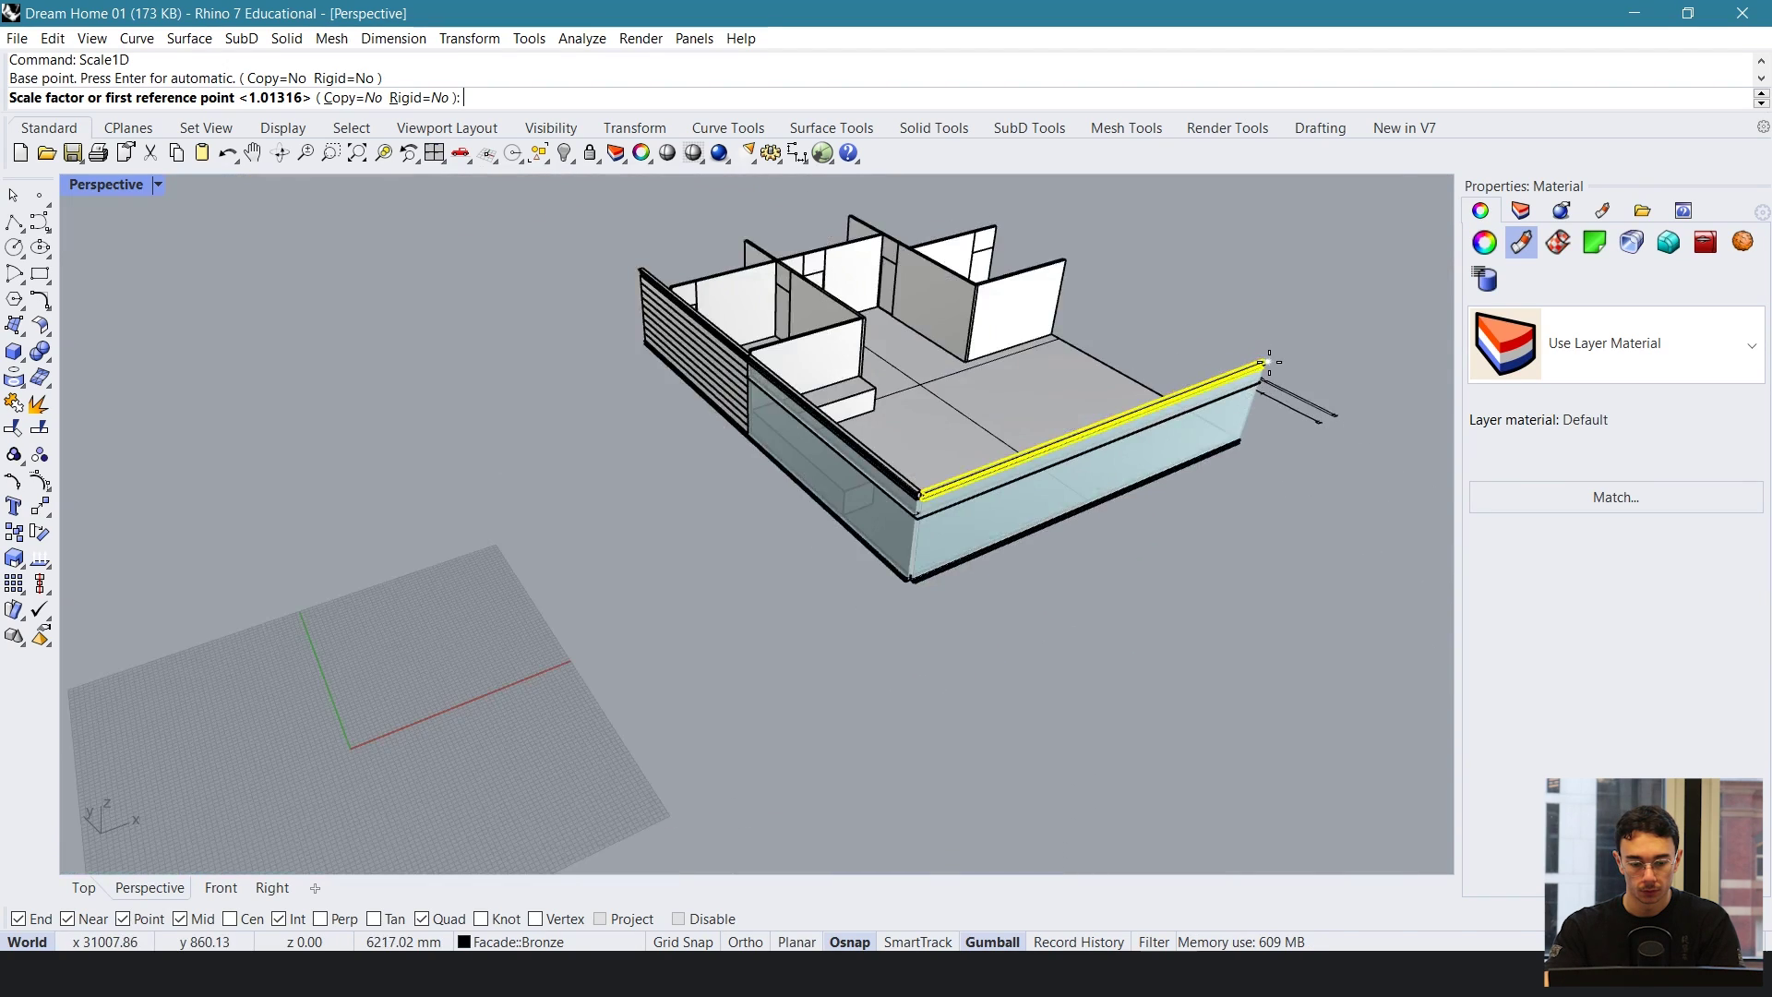
scroll(890, 517, up, 8)
click(854, 509)
scroll(855, 509, down, 3)
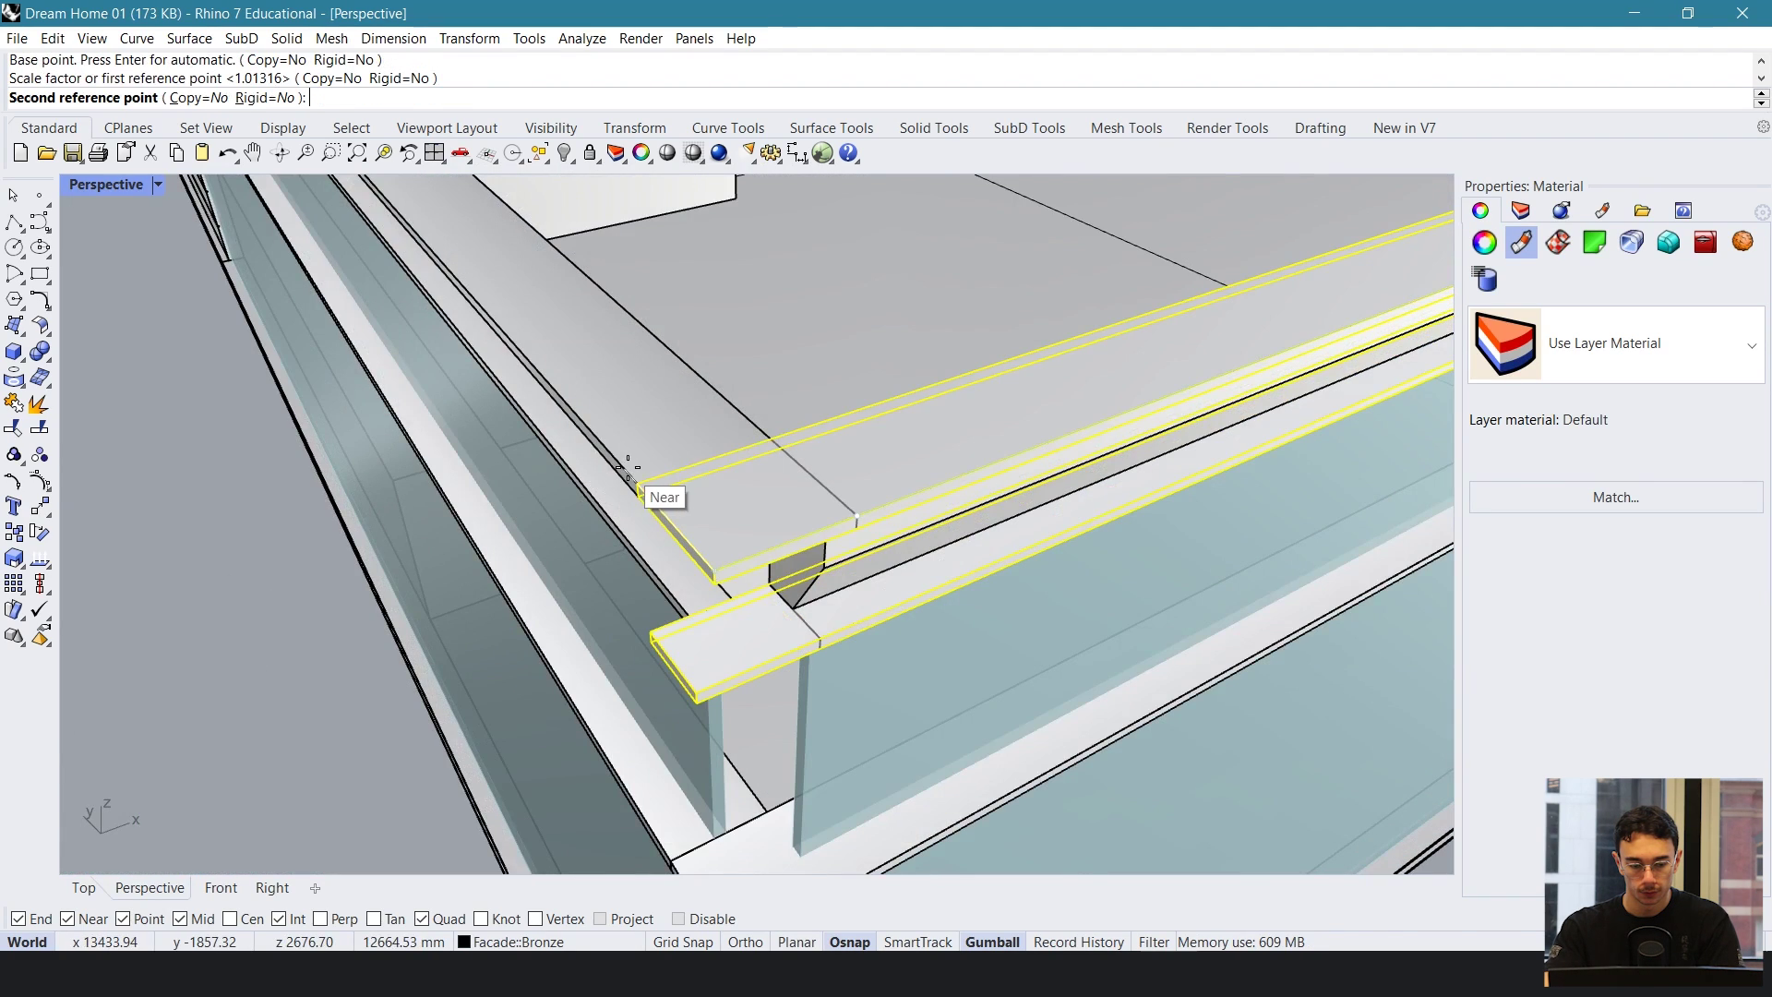
click(639, 474)
scroll(744, 588, up, 4)
key(Escape)
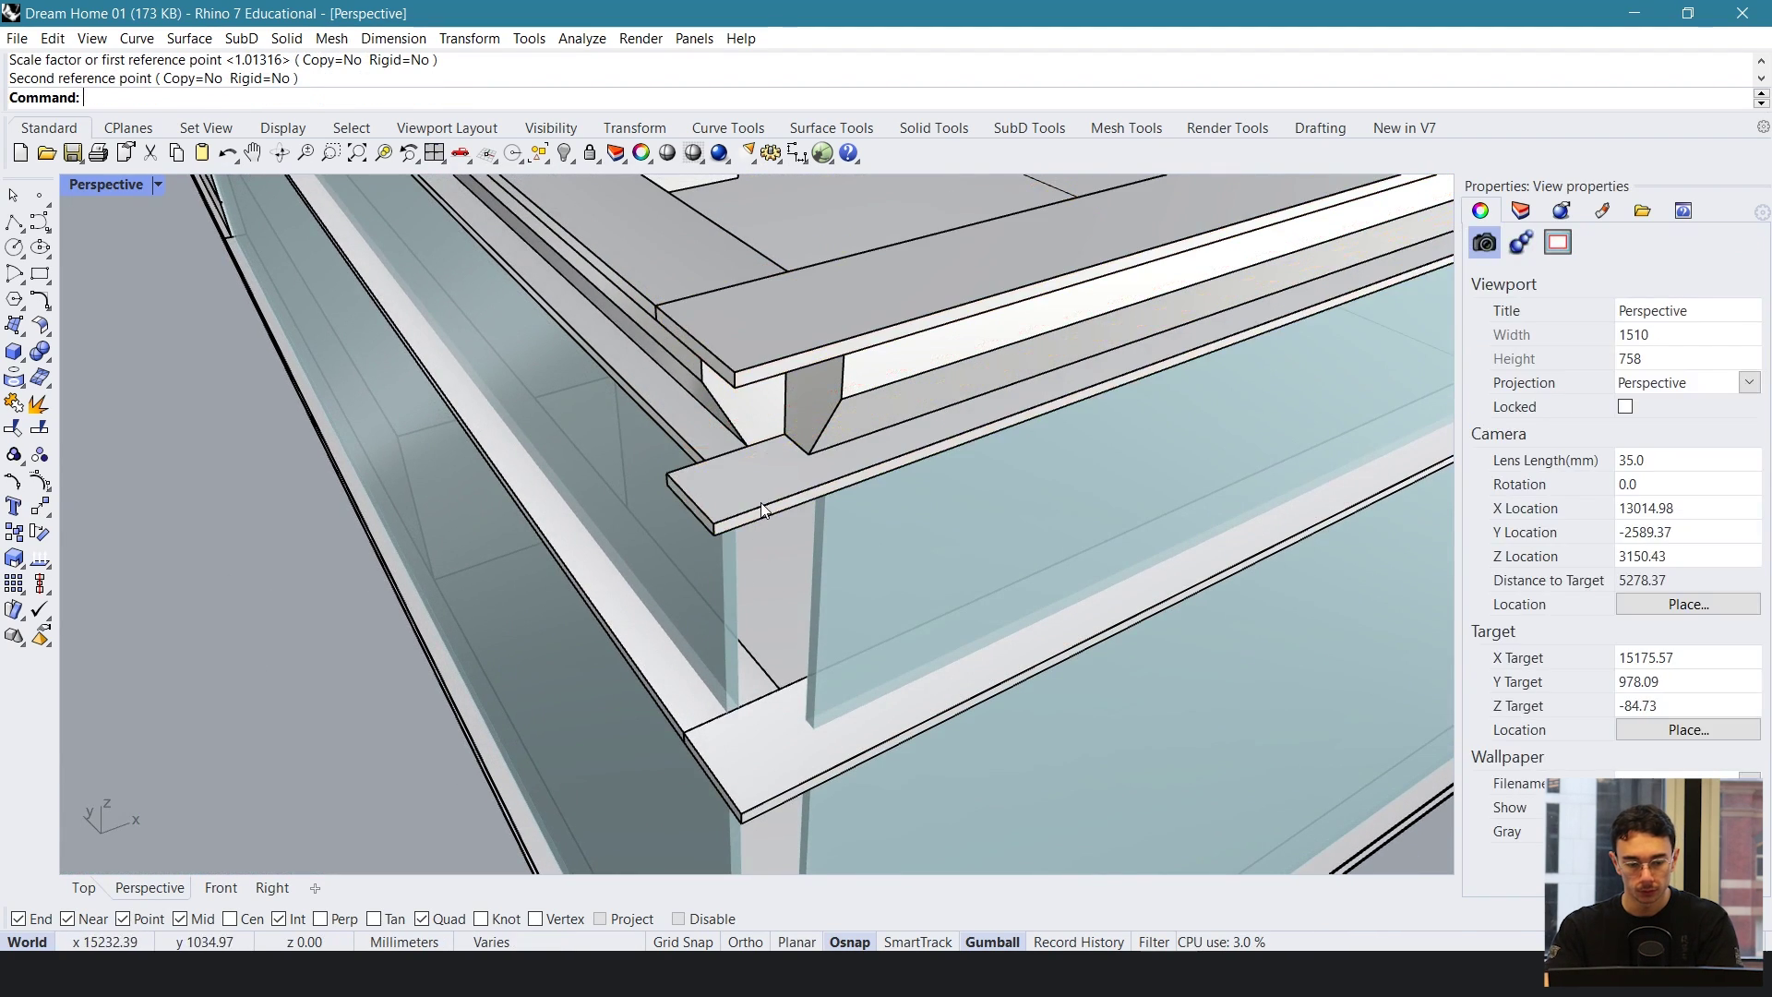
- Rescale only the lower bronze plate of the front wall with Scale1D so that its corner end lines up with the side wall's lower plate
click(768, 496)
scroll(768, 496, up, 4)
text(Scale1D)
key(Return)
scroll(749, 514, down, 3)
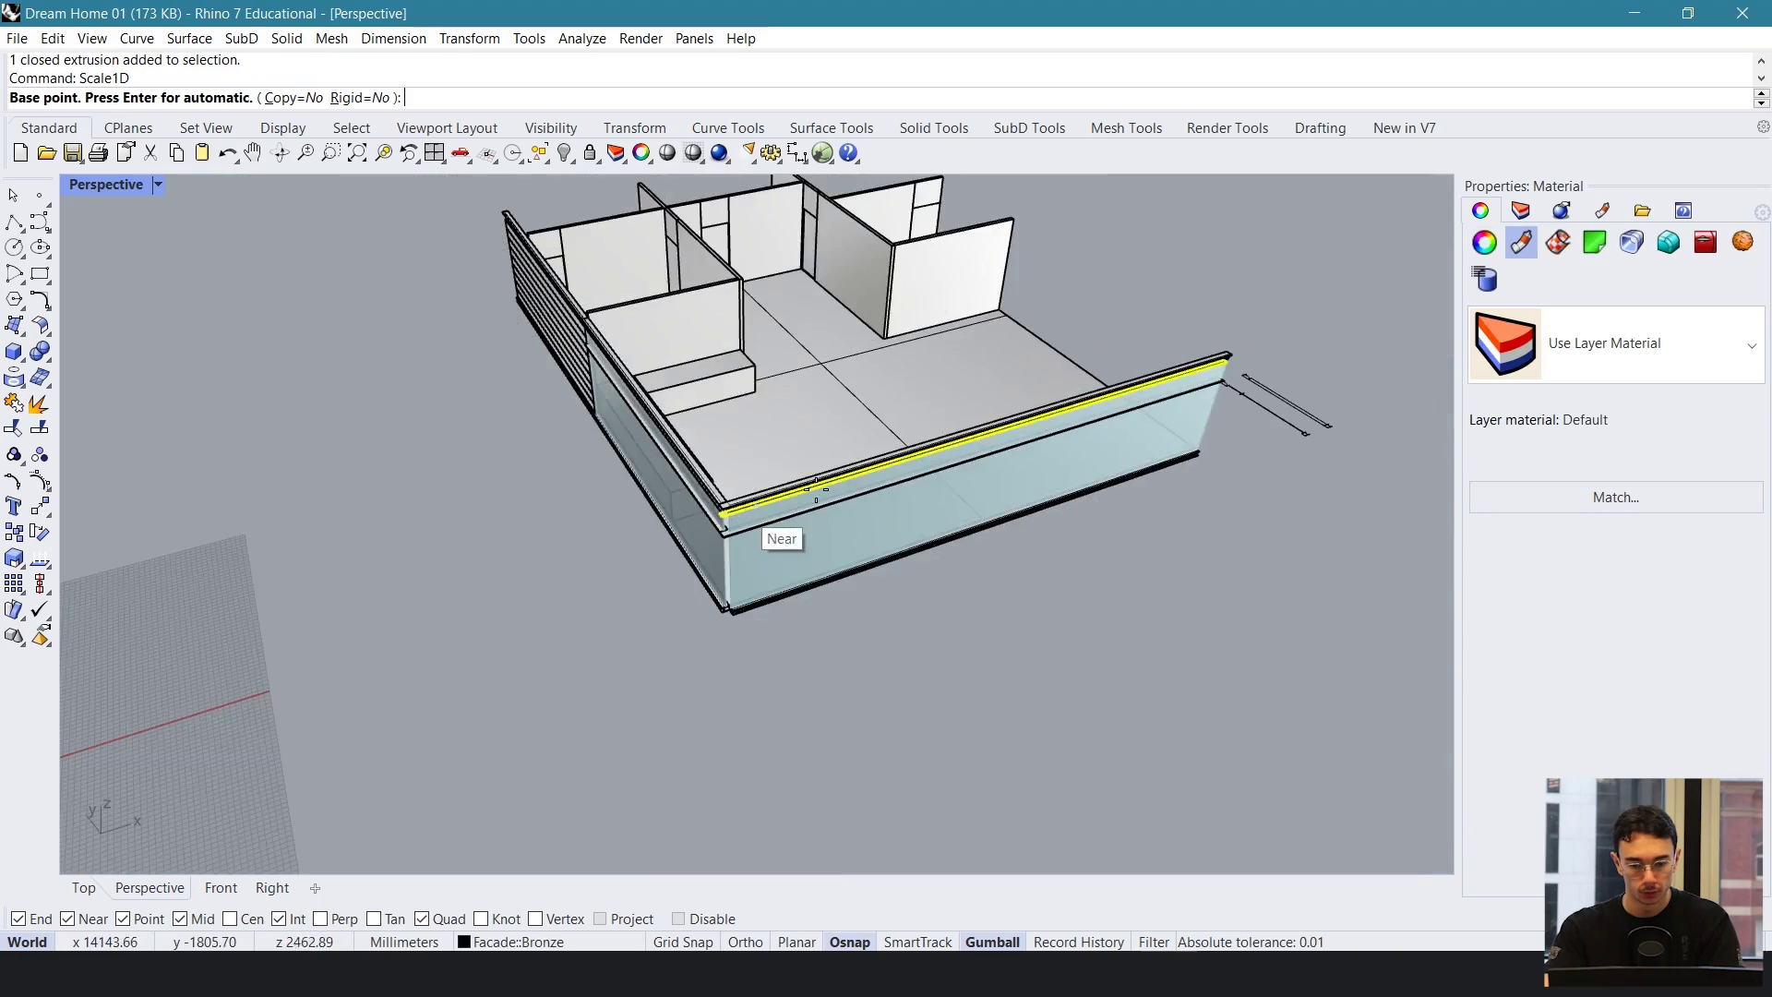
scroll(933, 351, up, 8)
right_drag(934, 351, 1141, 550)
click(712, 340)
scroll(711, 341, down, 4)
scroll(1141, 550, down, 3)
scroll(822, 471, up, 7)
click(586, 419)
click(599, 308)
scroll(744, 428, down, 5)
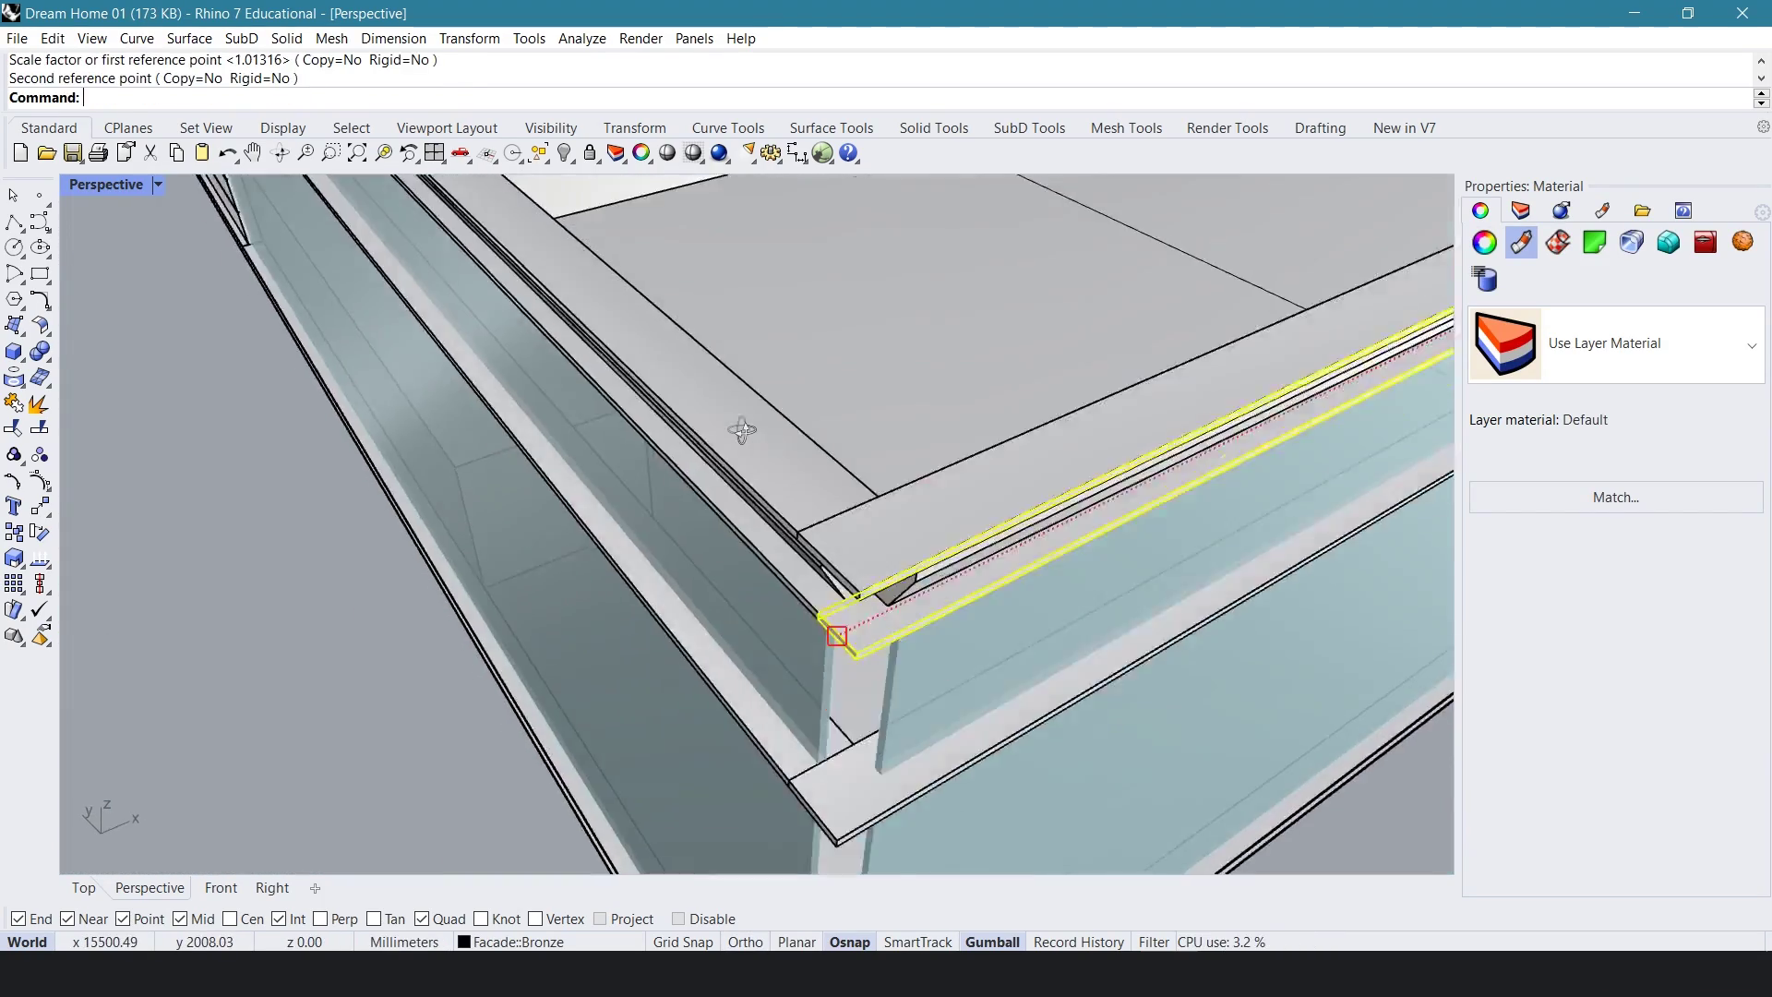
scroll(831, 590, up, 3)
key(Escape)
right_drag(909, 554, 867, 553)
click(157, 185)
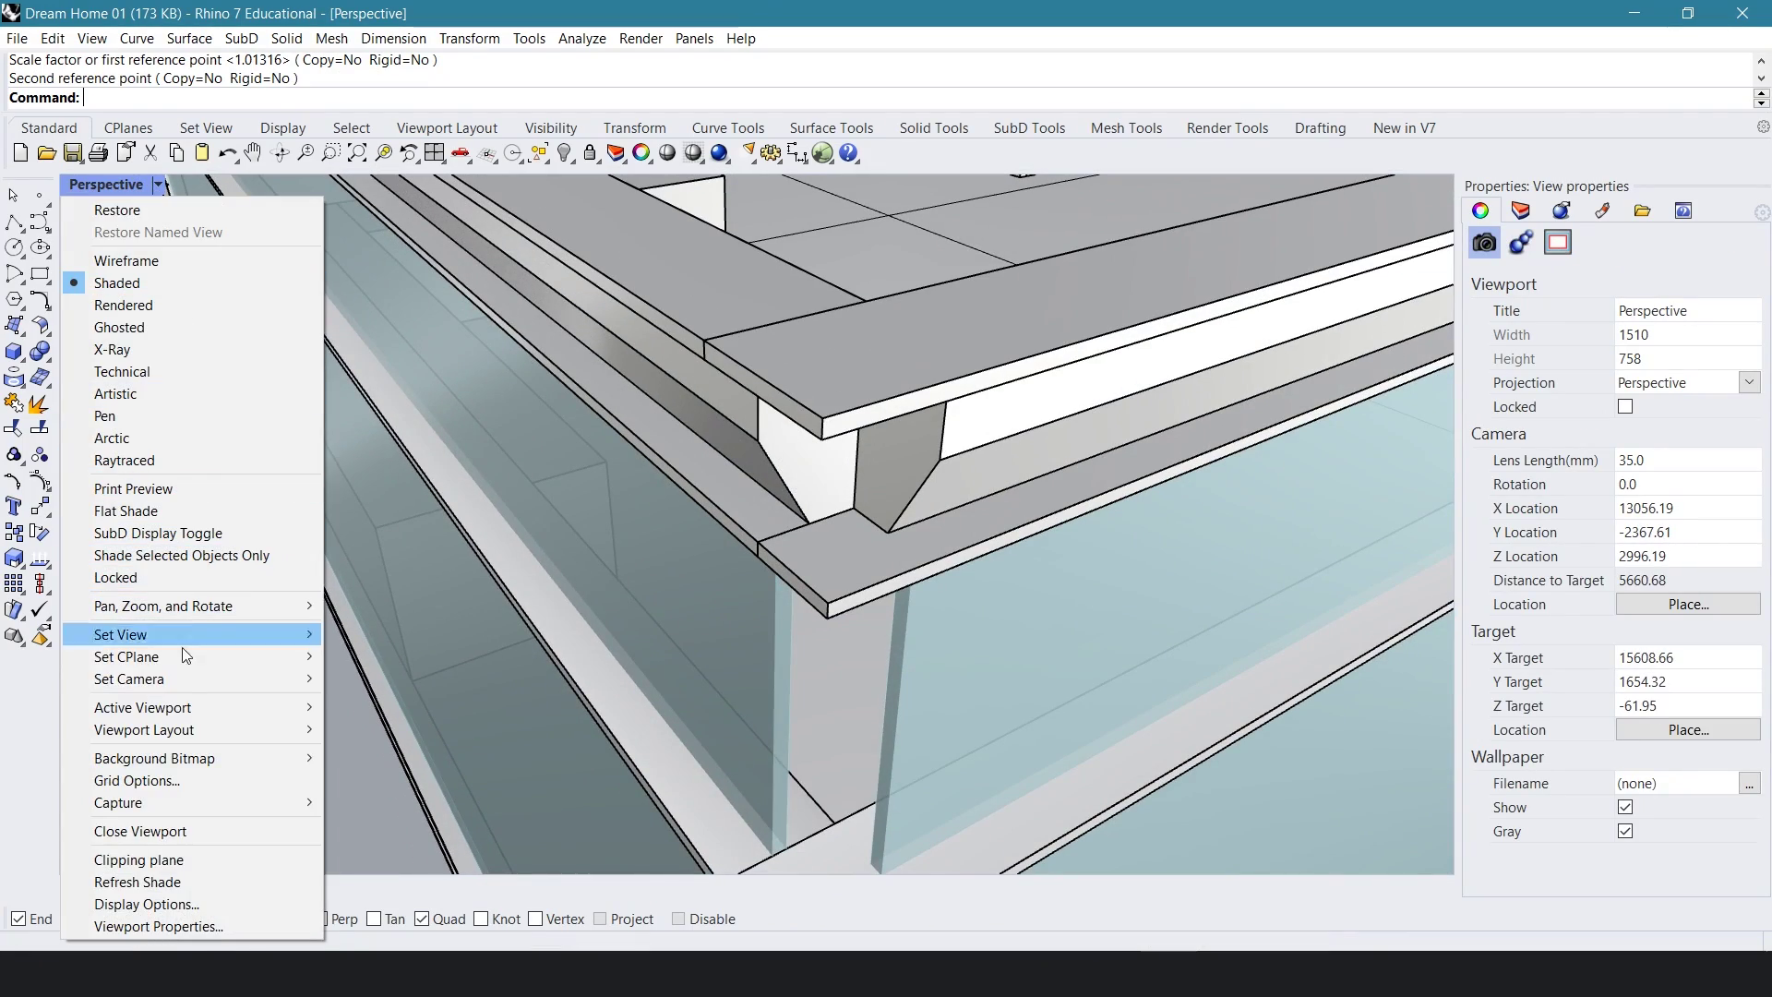
mouse_move(203, 679)
click(457, 396)
click(854, 508)
- Draw two horizontal rectangles across the corner gap between the beam ends, one at the profile's bend and one at its base
right_drag(869, 480, 832, 398)
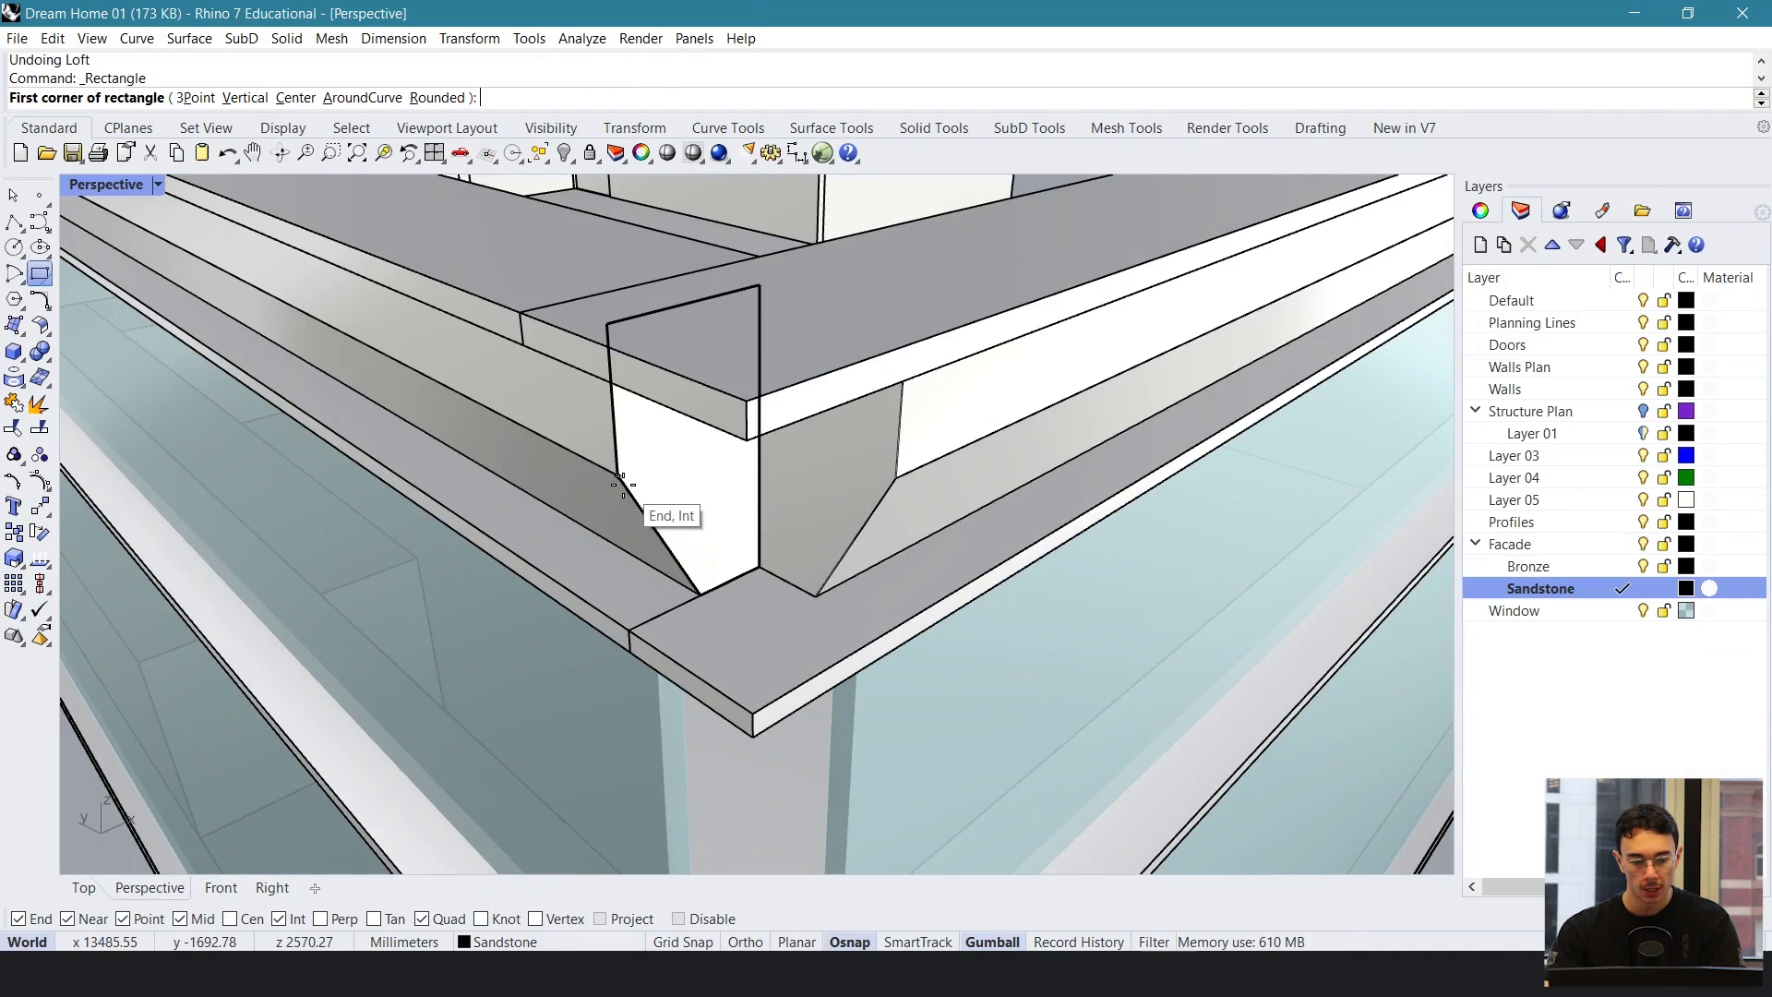
click(621, 478)
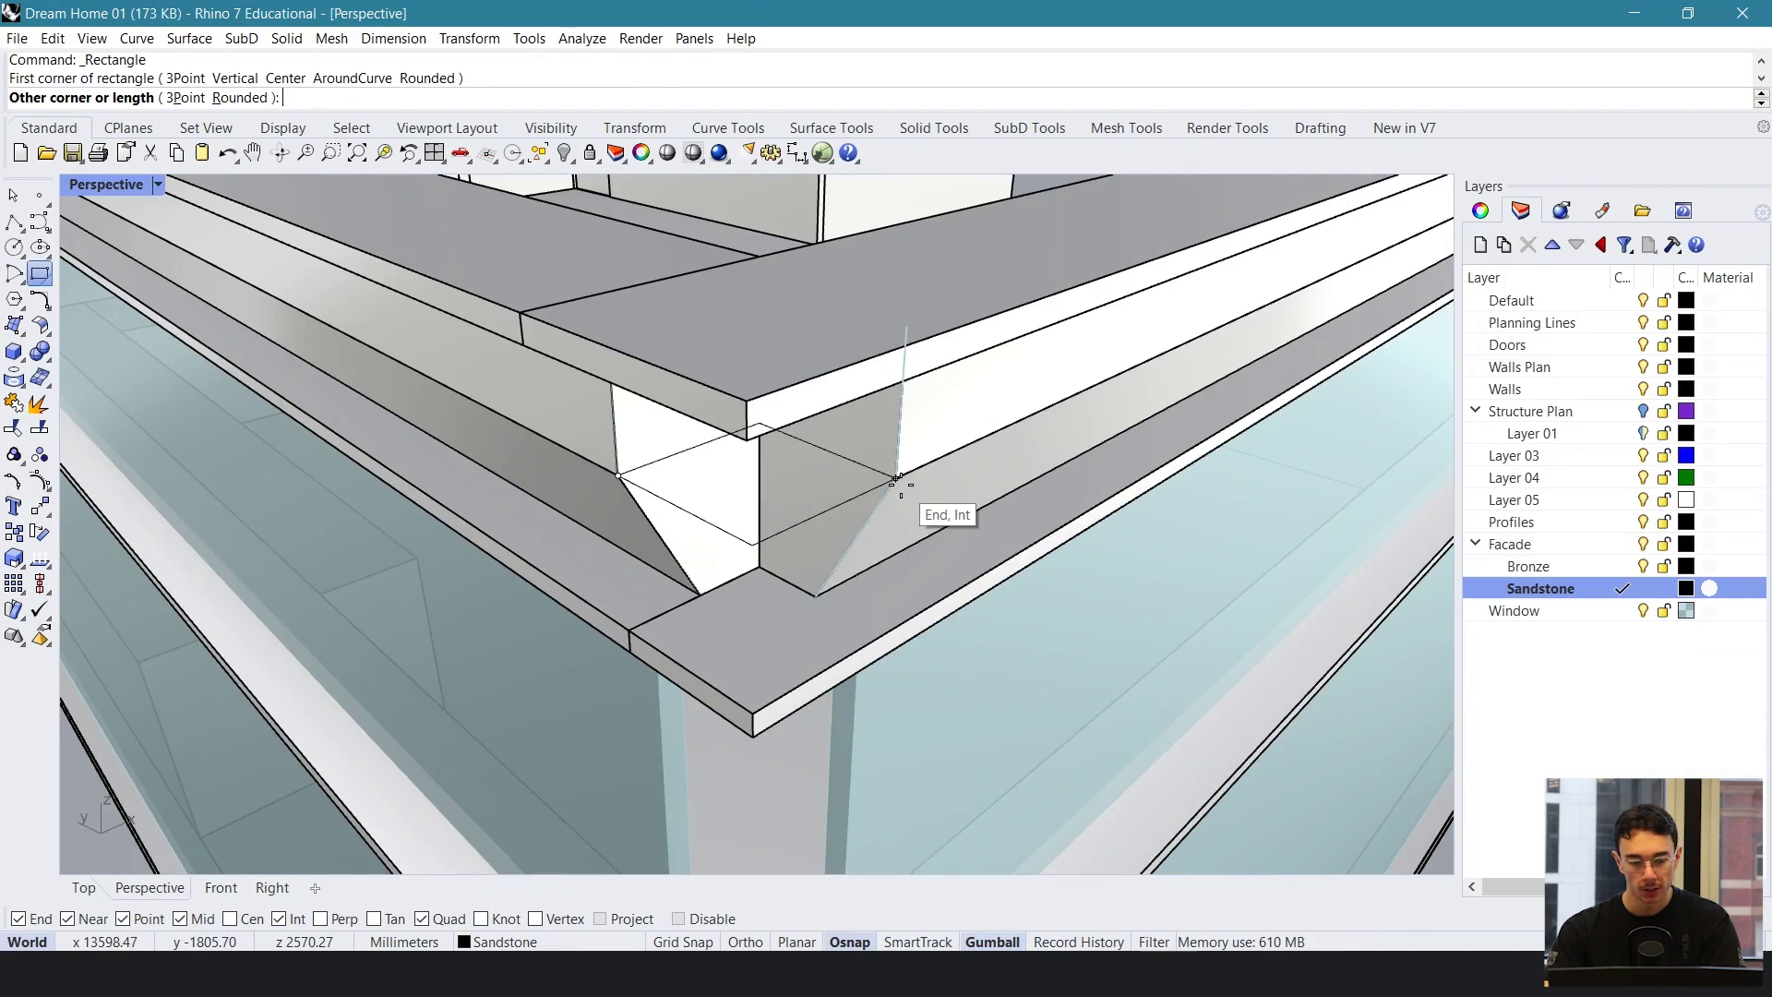
click(898, 480)
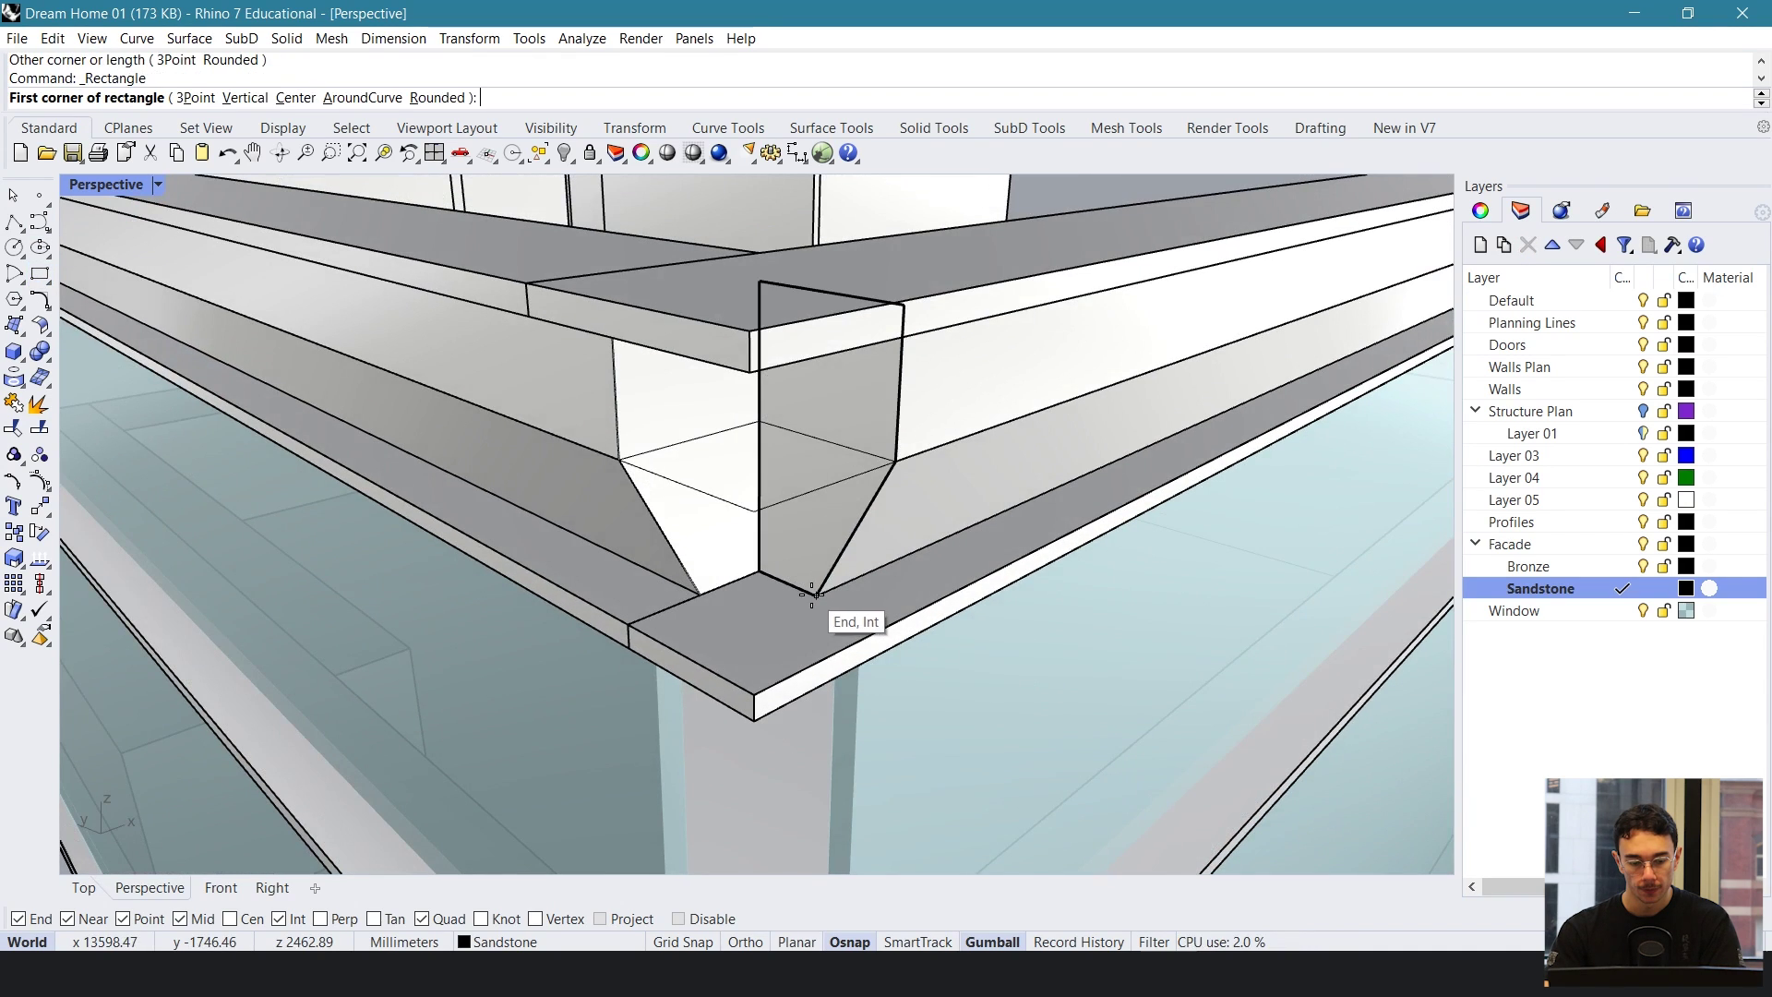
click(815, 595)
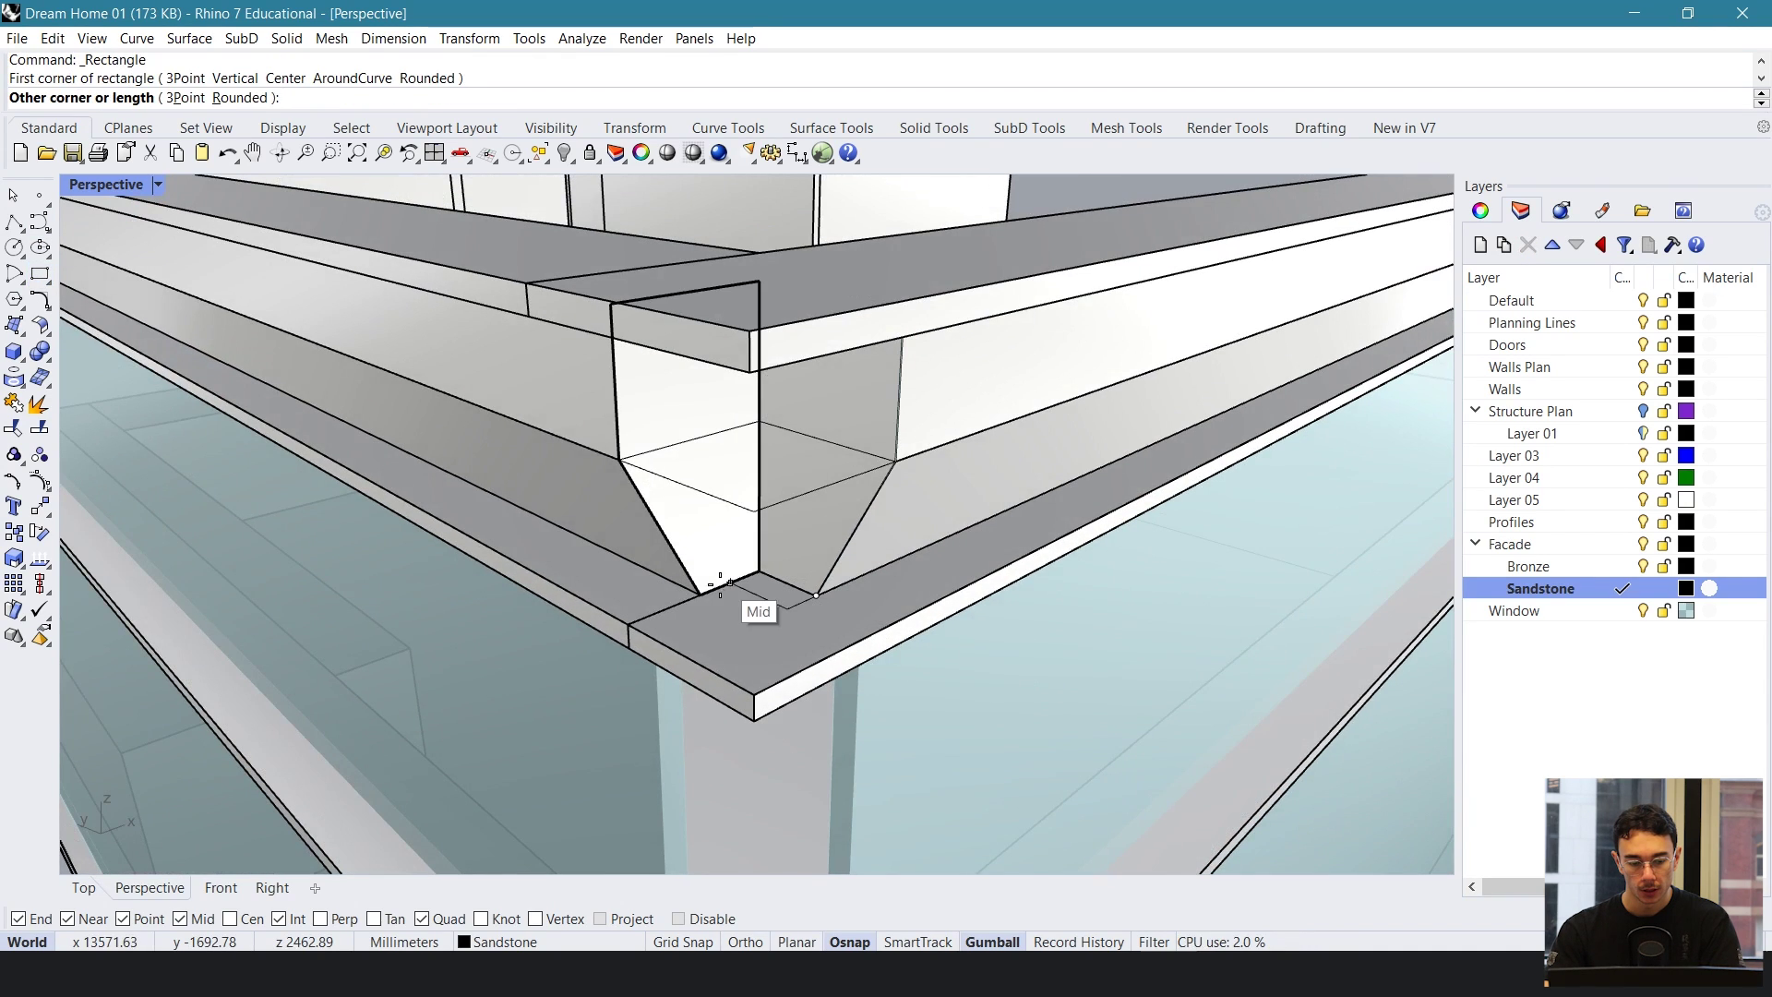
click(701, 594)
- Try to loft the two corner rectangles at the profile's bend and base into one surface
right_drag(824, 533, 795, 497)
click(769, 475)
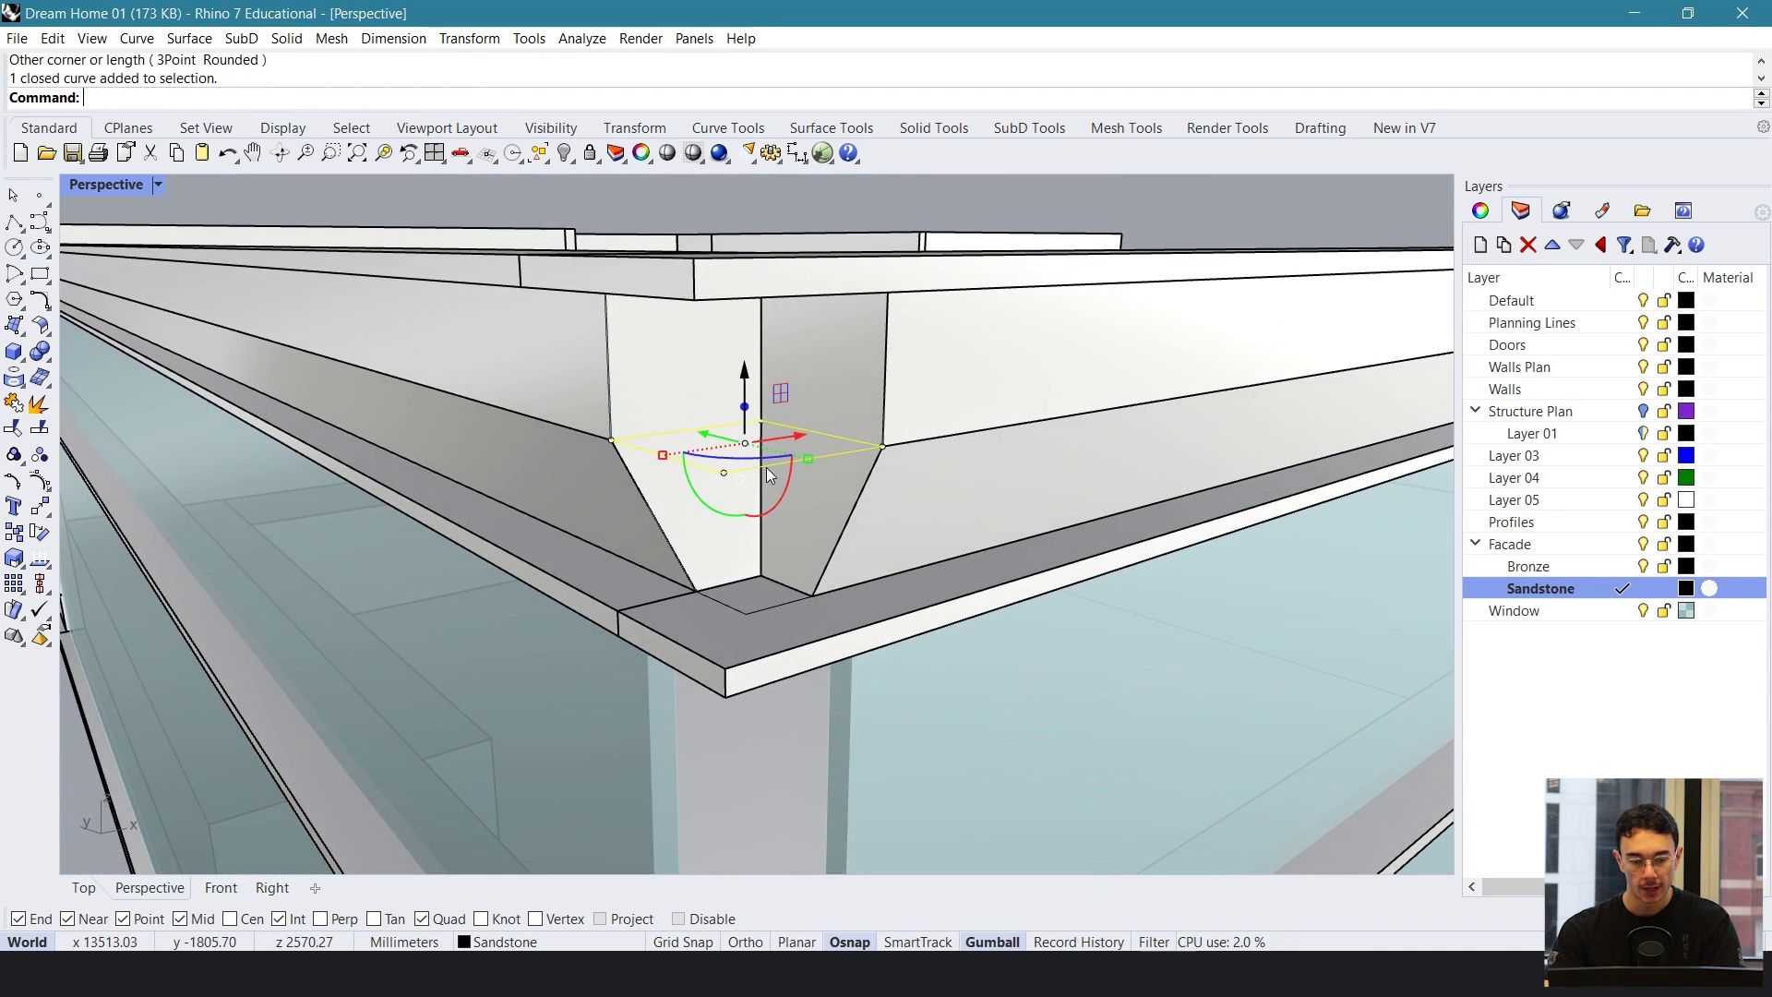
shift+click(778, 598)
click(840, 656)
text(loft)
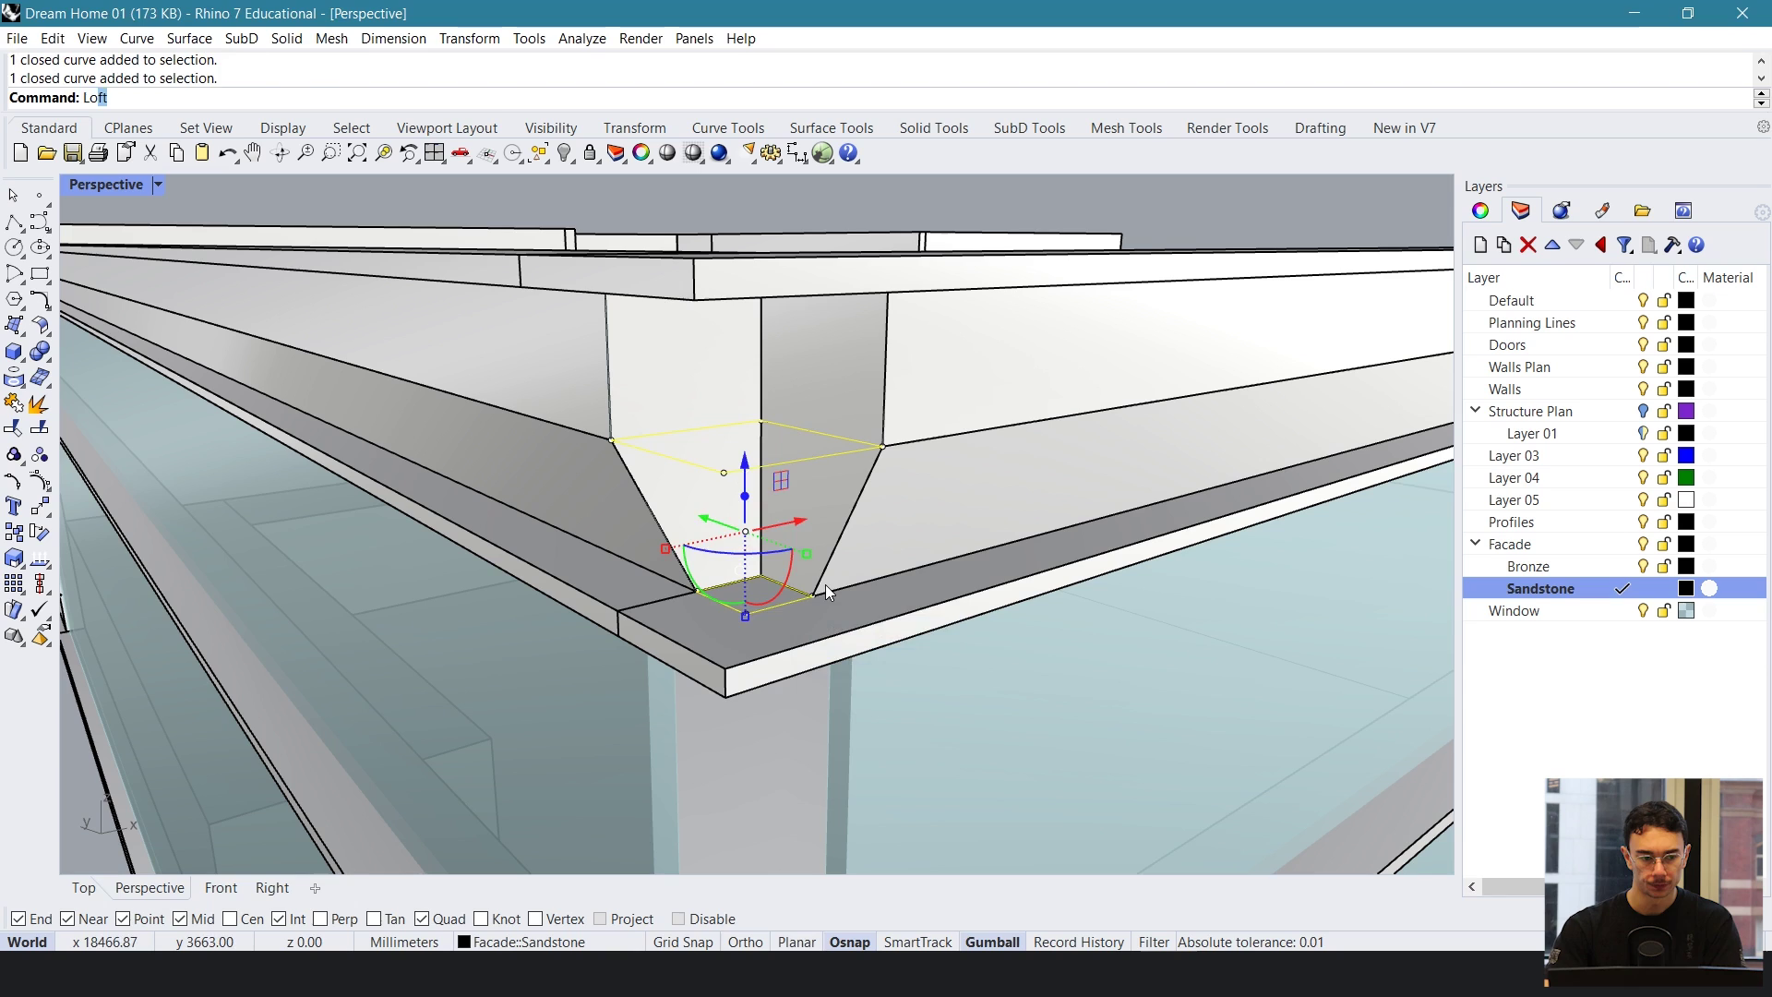
key(Return)
right_drag(825, 584, 1028, 469)
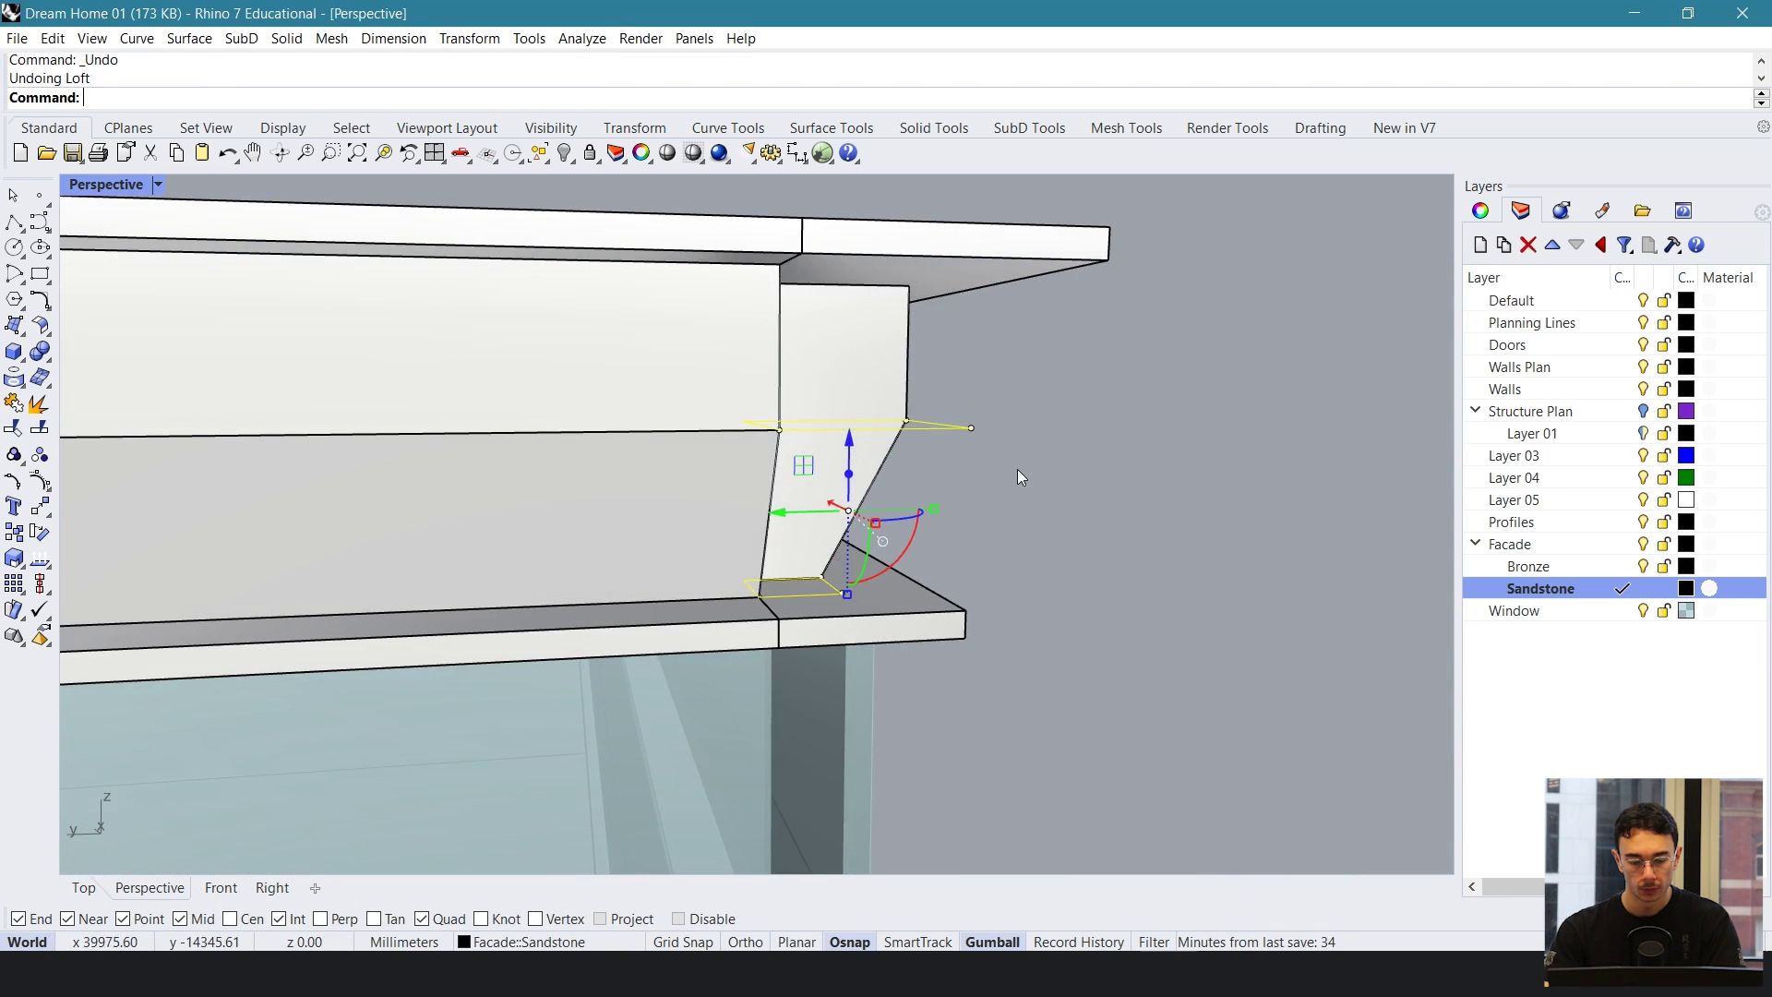
right_drag(925, 442, 801, 500)
key(Escape)
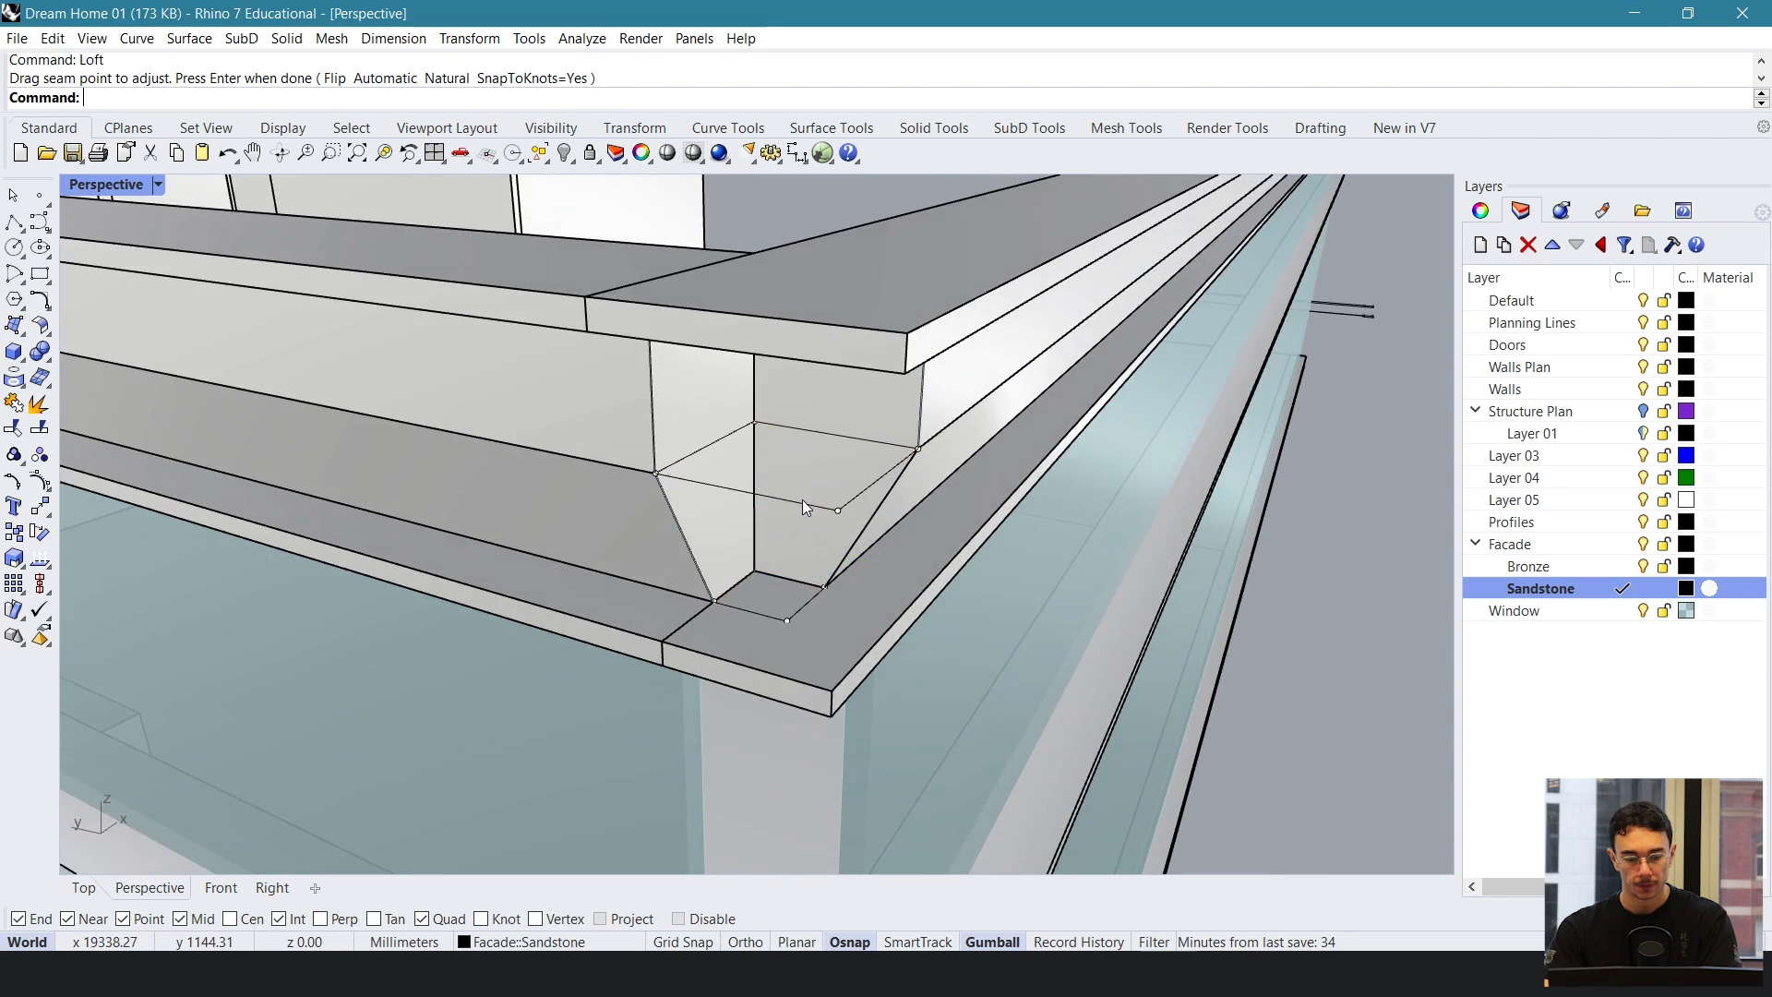
click(801, 501)
click(808, 484)
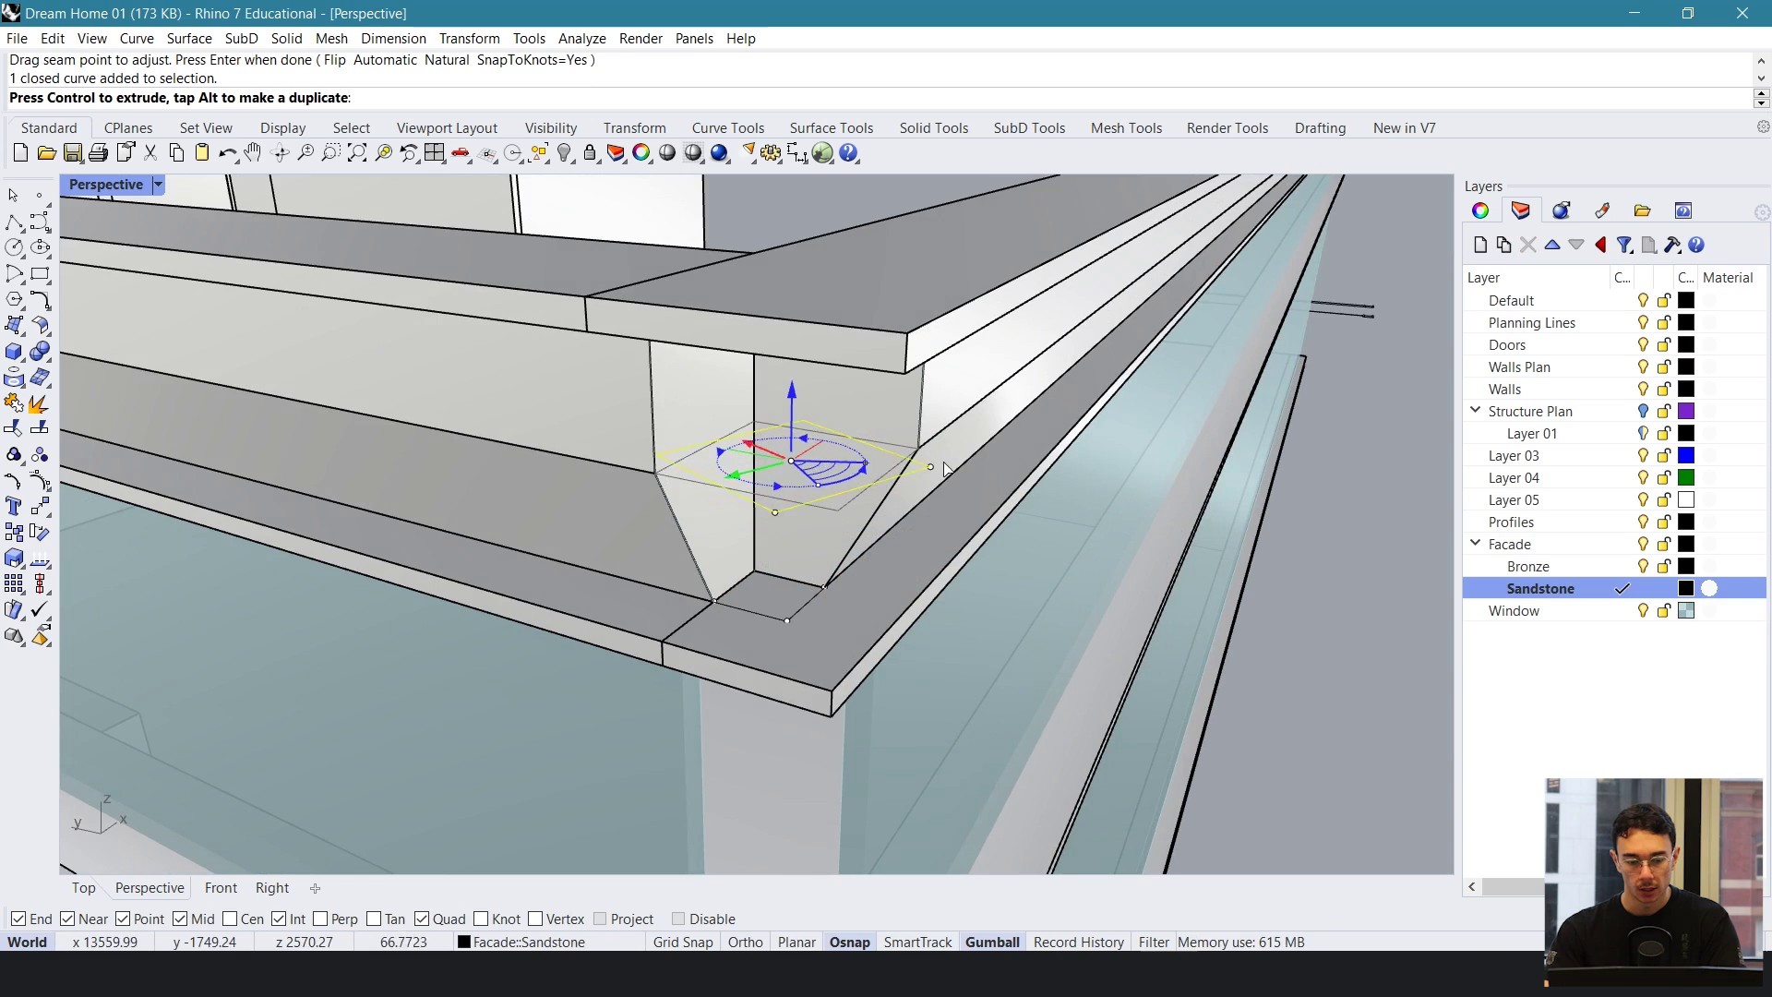
key(Escape)
- Loft between the two corner rectangles with the Normal style and without simplifying the cross-section curves
text(loft)
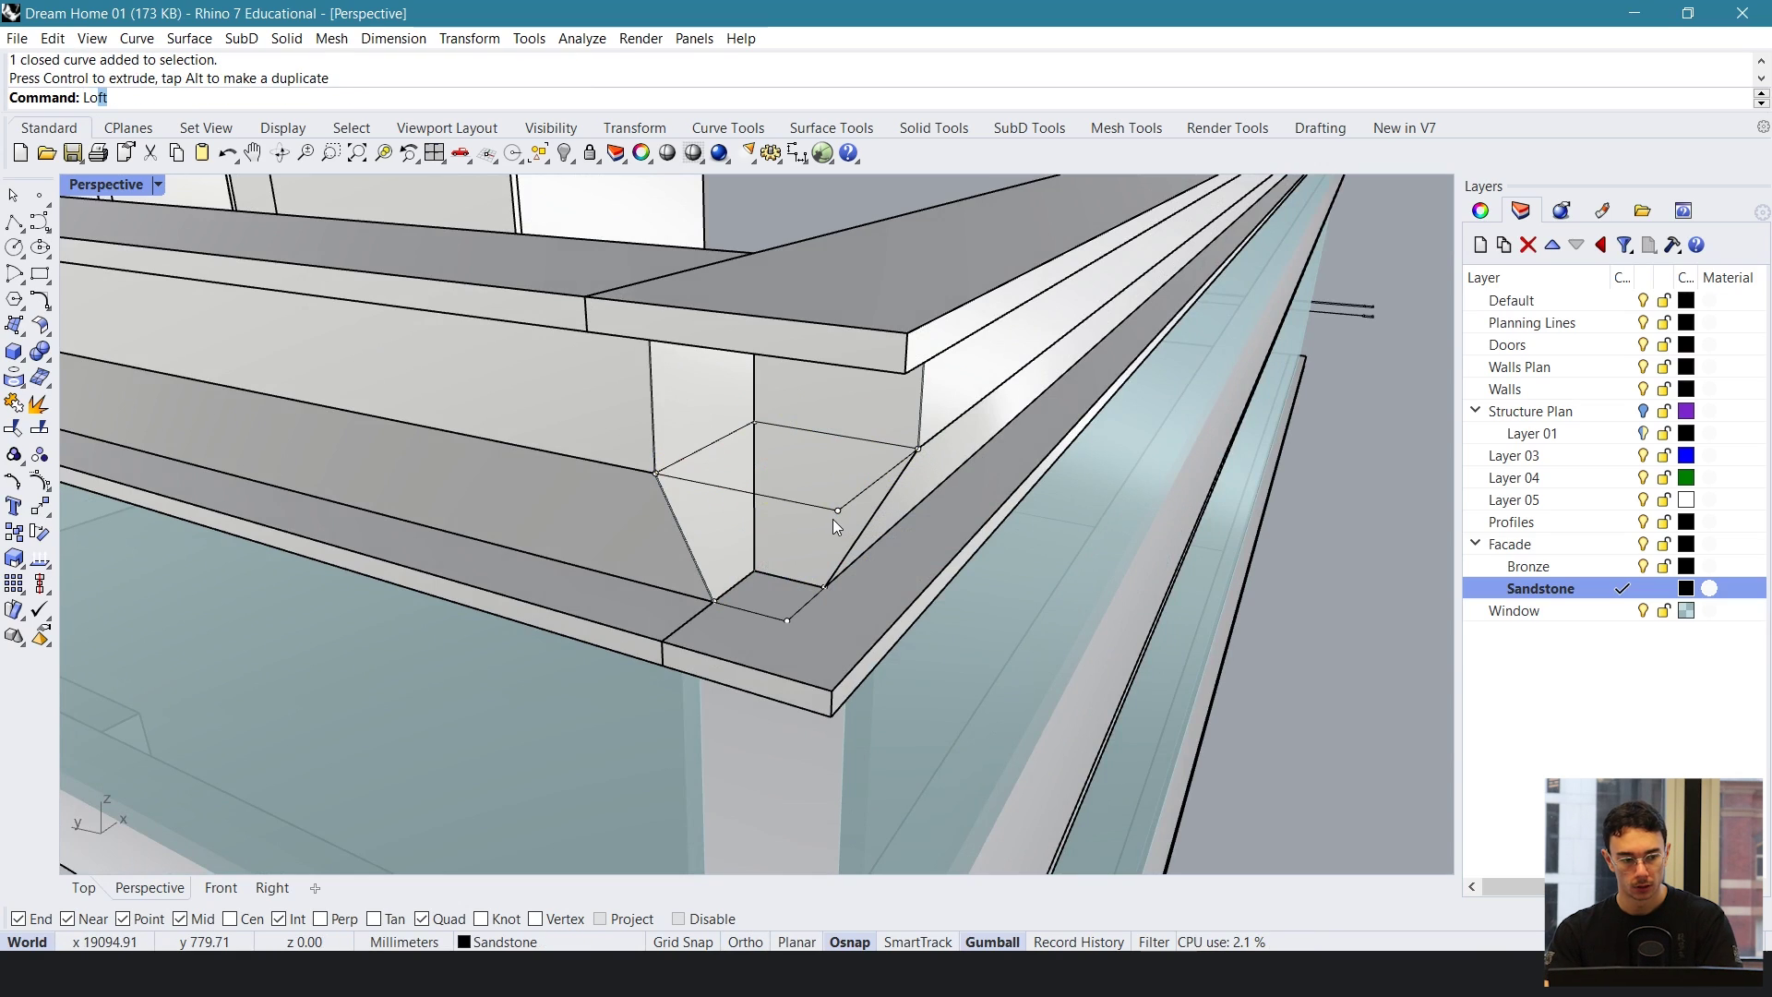
key(Return)
click(817, 507)
key(Escape)
click(744, 607)
click(800, 661)
right_click(770, 521)
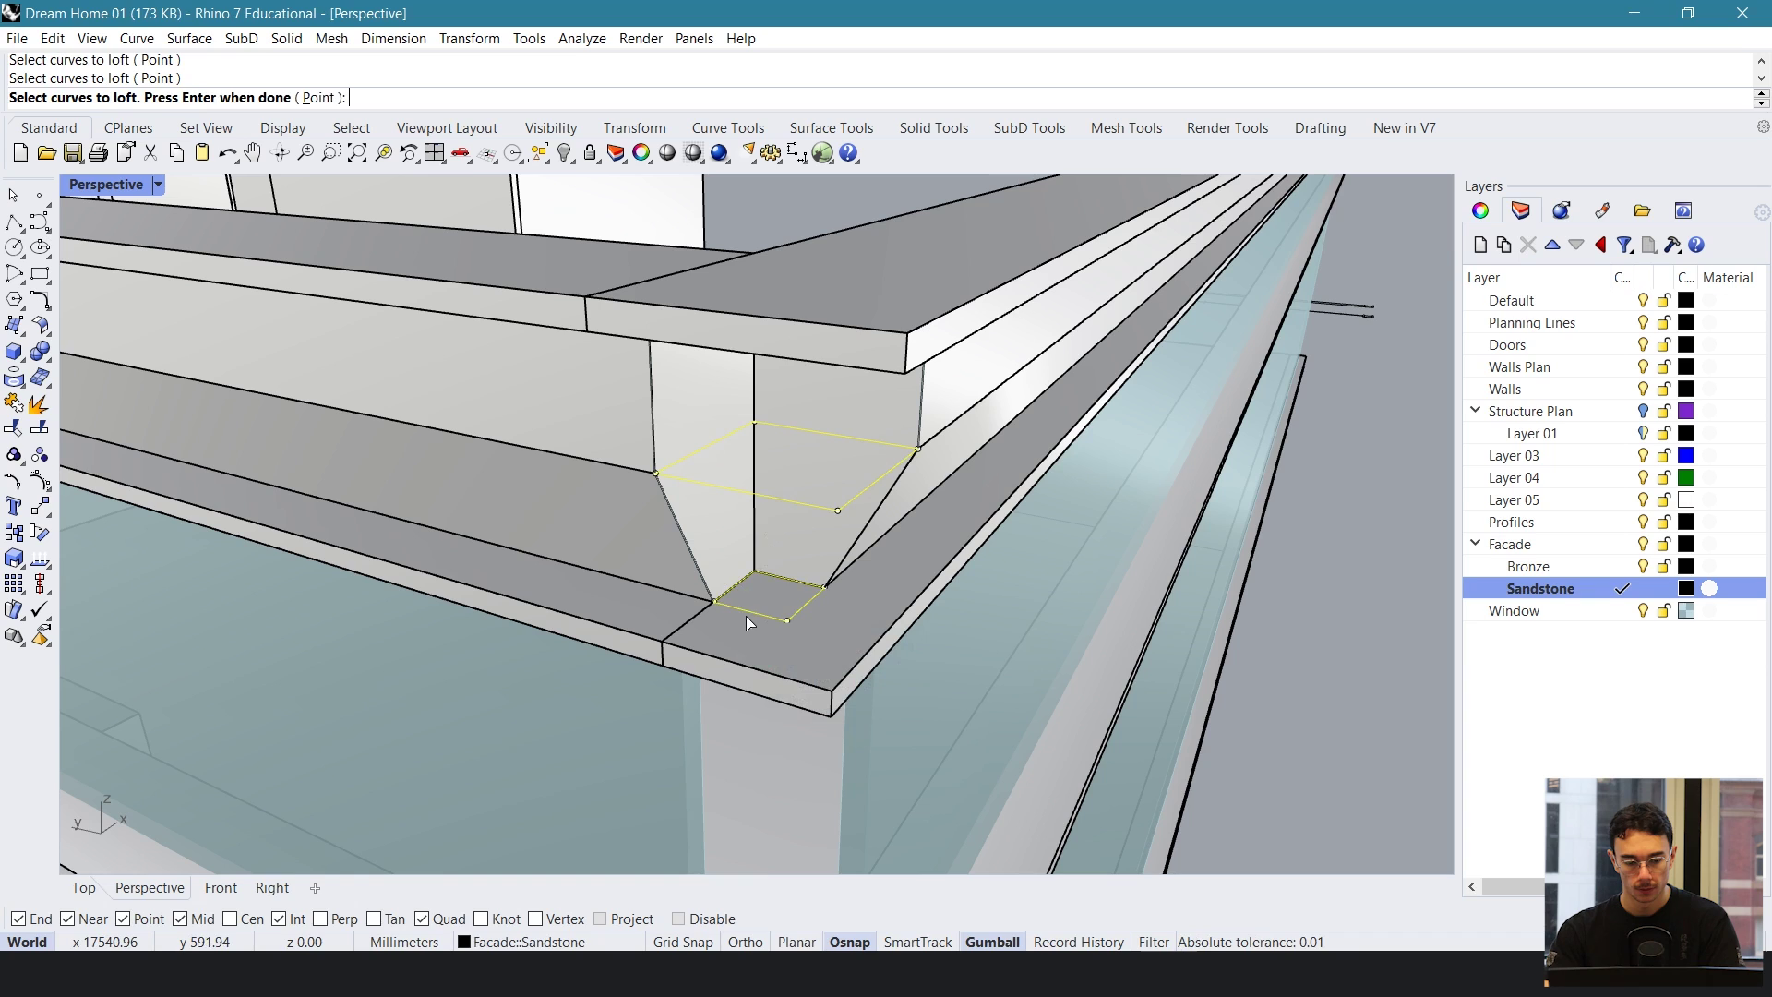
key(Return)
key(Return)
right_drag(750, 614, 746, 590)
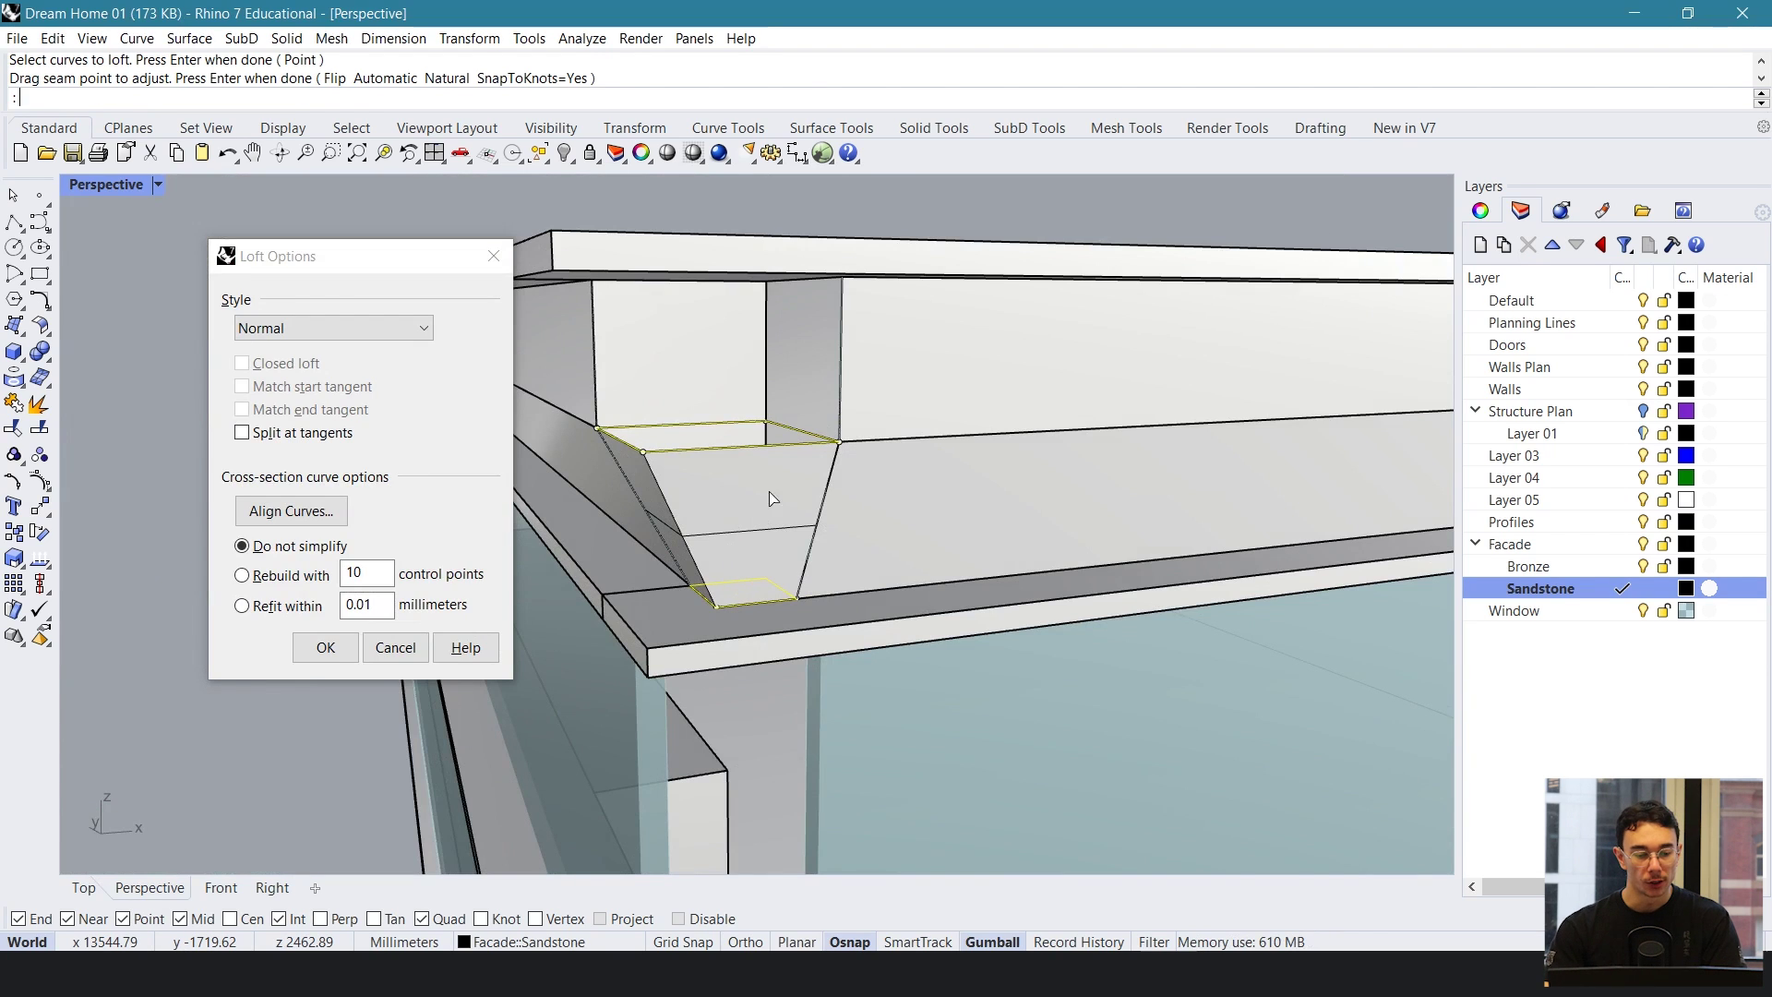
right_drag(661, 489, 763, 461)
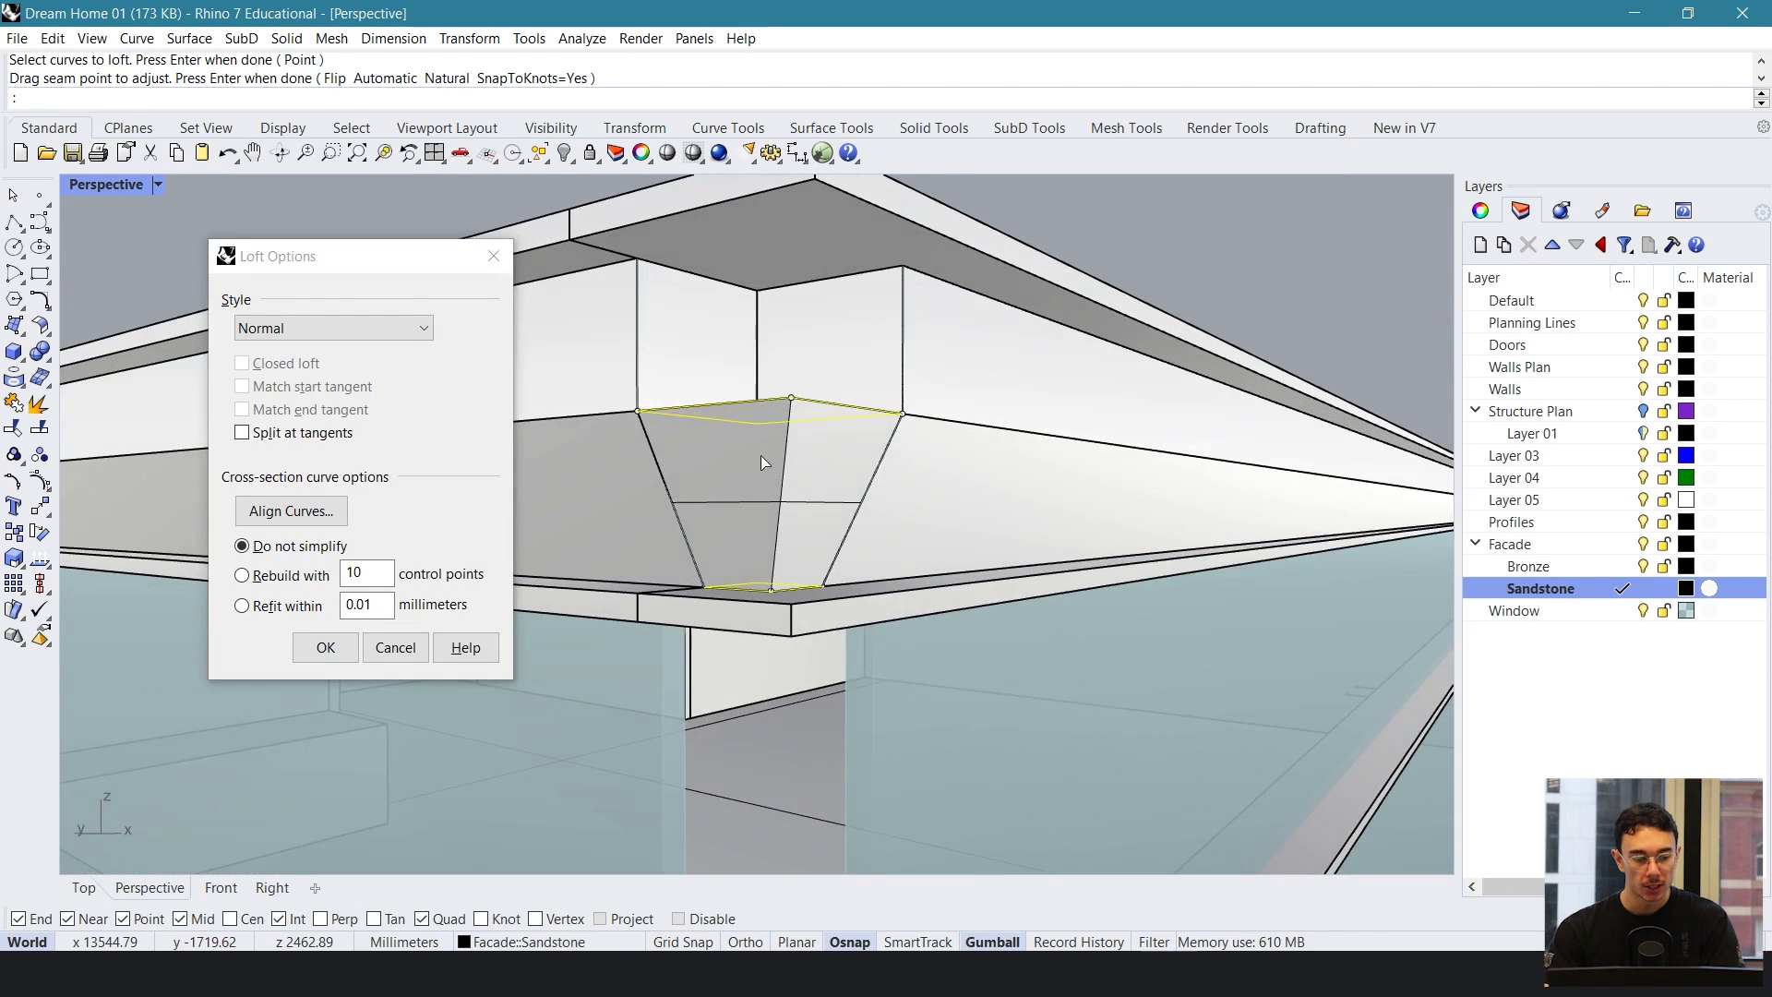
click(339, 657)
- Extrude the corner rectangle at the profile's bend as a solid up to the top of the adjoining beam ends
click(722, 406)
click(721, 406)
text(ExtrudeCrv)
key(Return)
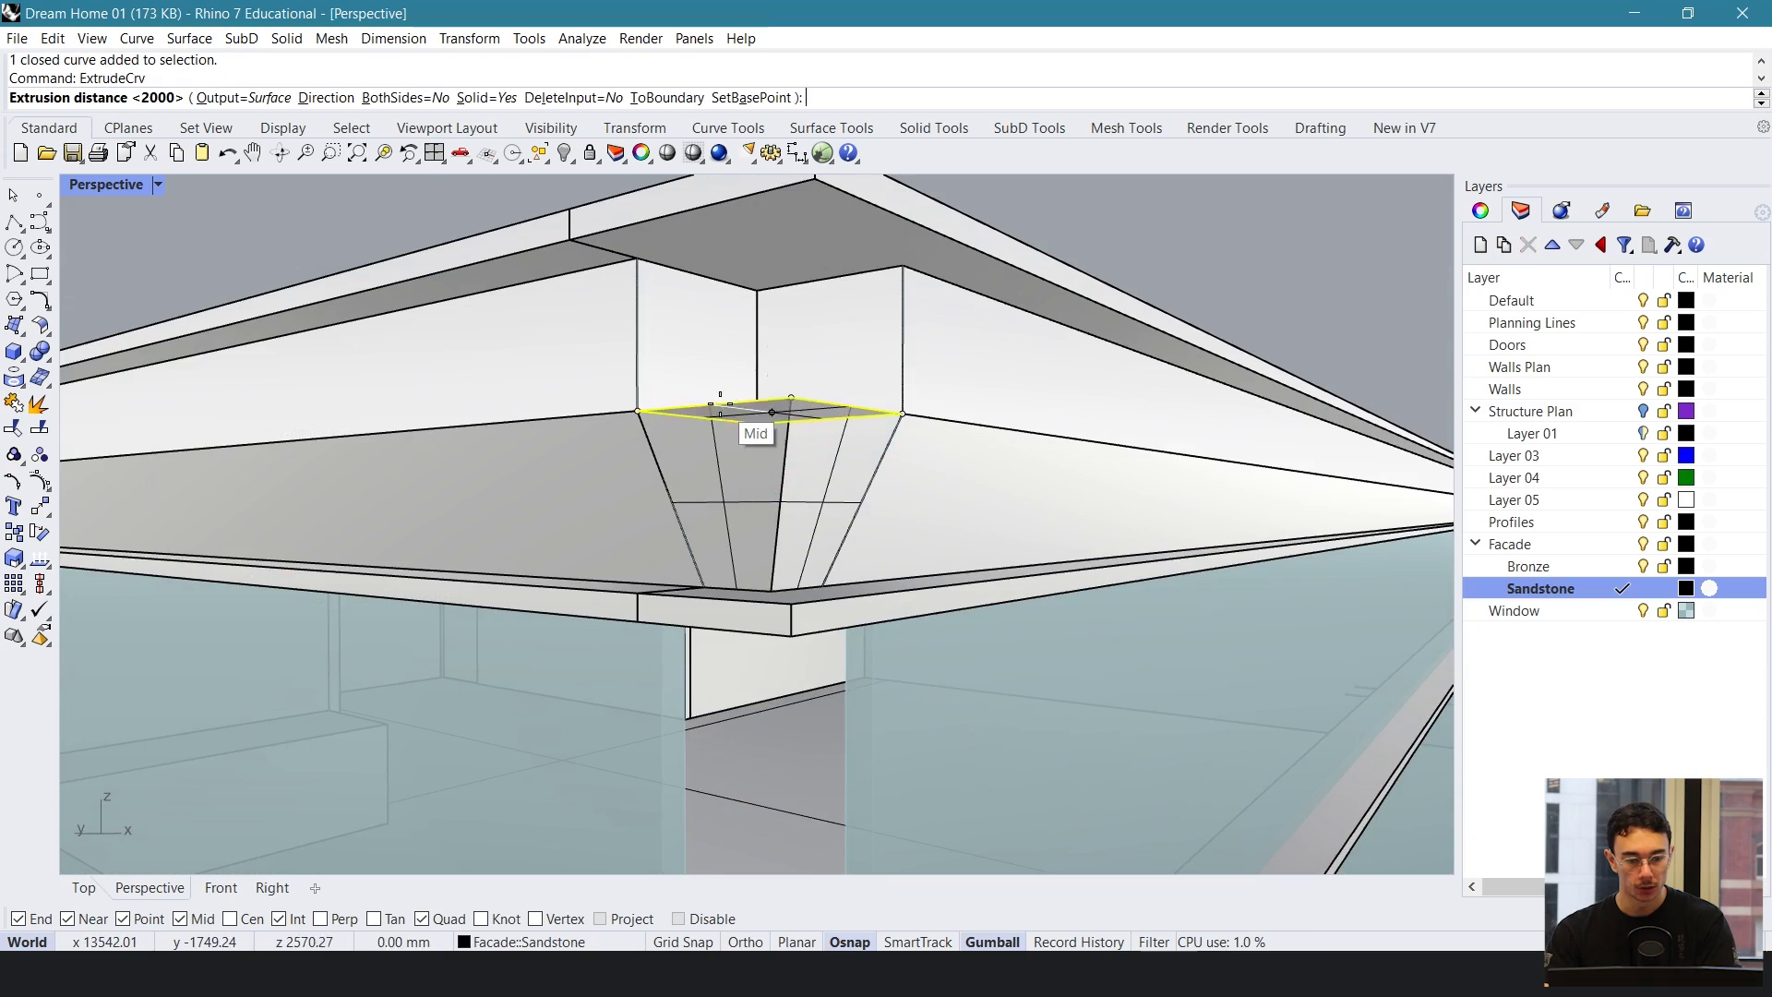
click(903, 266)
- Extend the side wall's glass pane with Scale1D from its slatted-wall end to the front wall's glass at the corner
scroll(886, 503, down, 10)
mouse_move(877, 507)
right_down()
mouse_move(753, 516)
mouse_move(813, 491)
mouse_move(822, 379)
mouse_move(901, 526)
right_up()
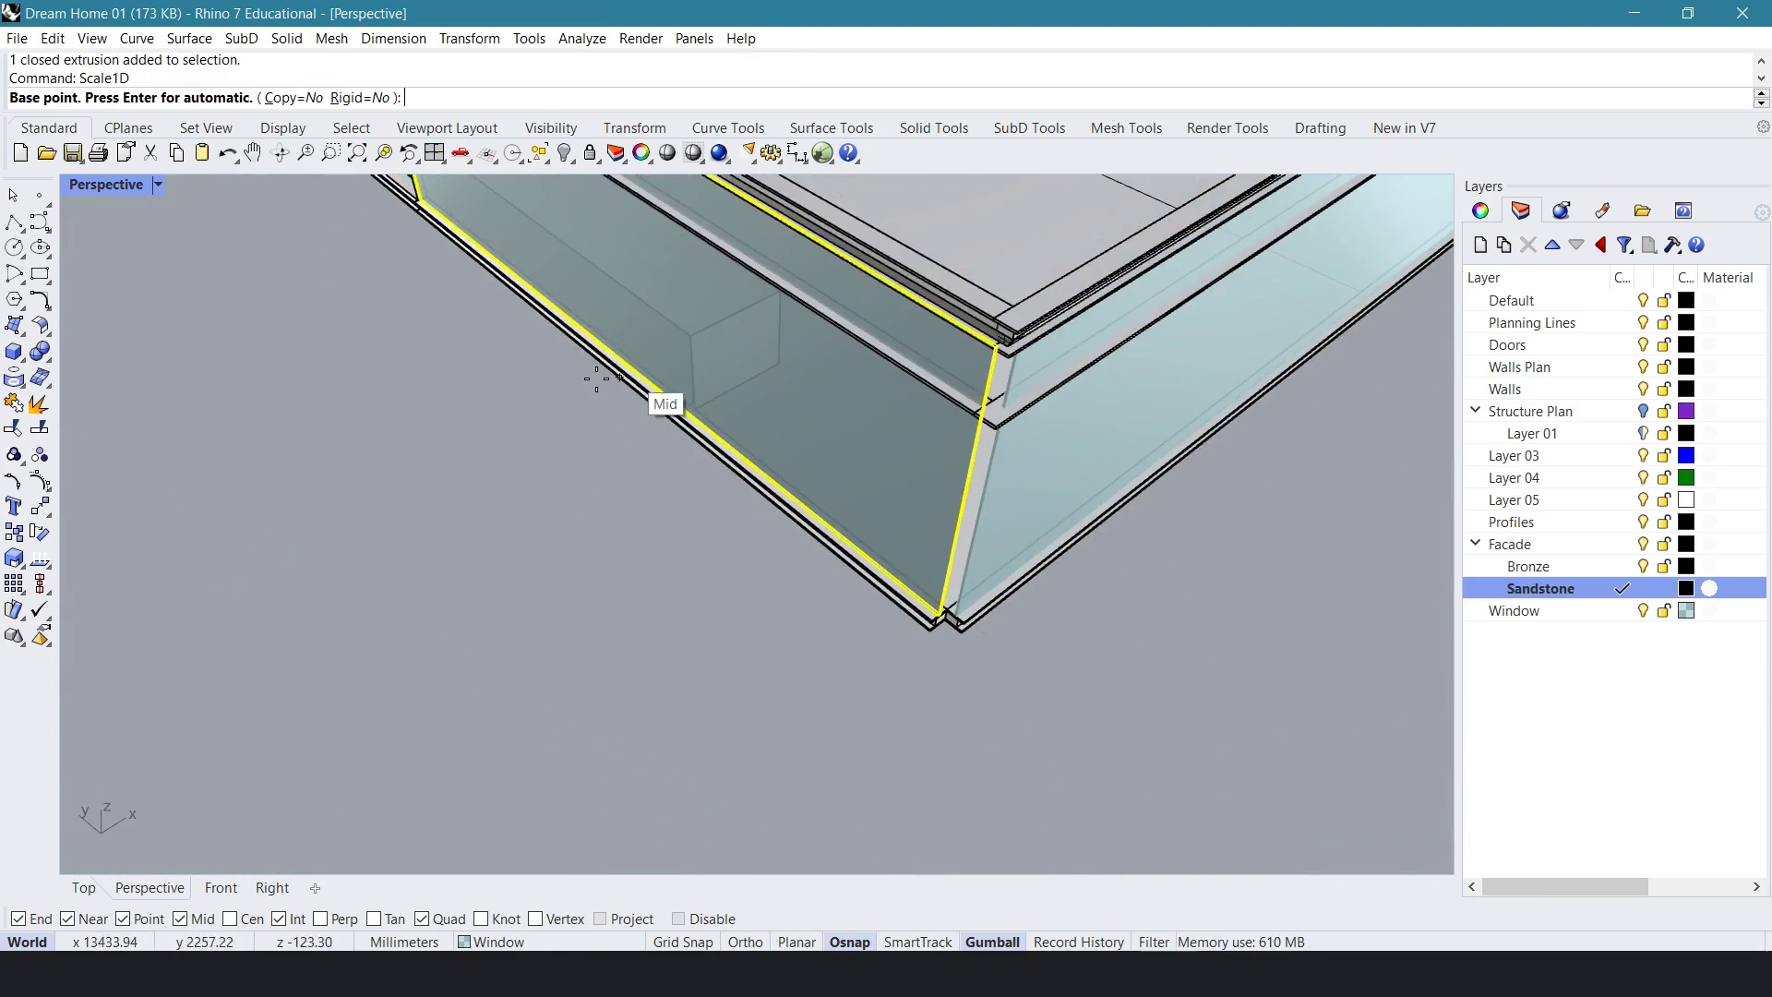
right_drag(597, 379, 566, 597)
scroll(565, 597, up, 5)
click(582, 597)
scroll(484, 406, down, 7)
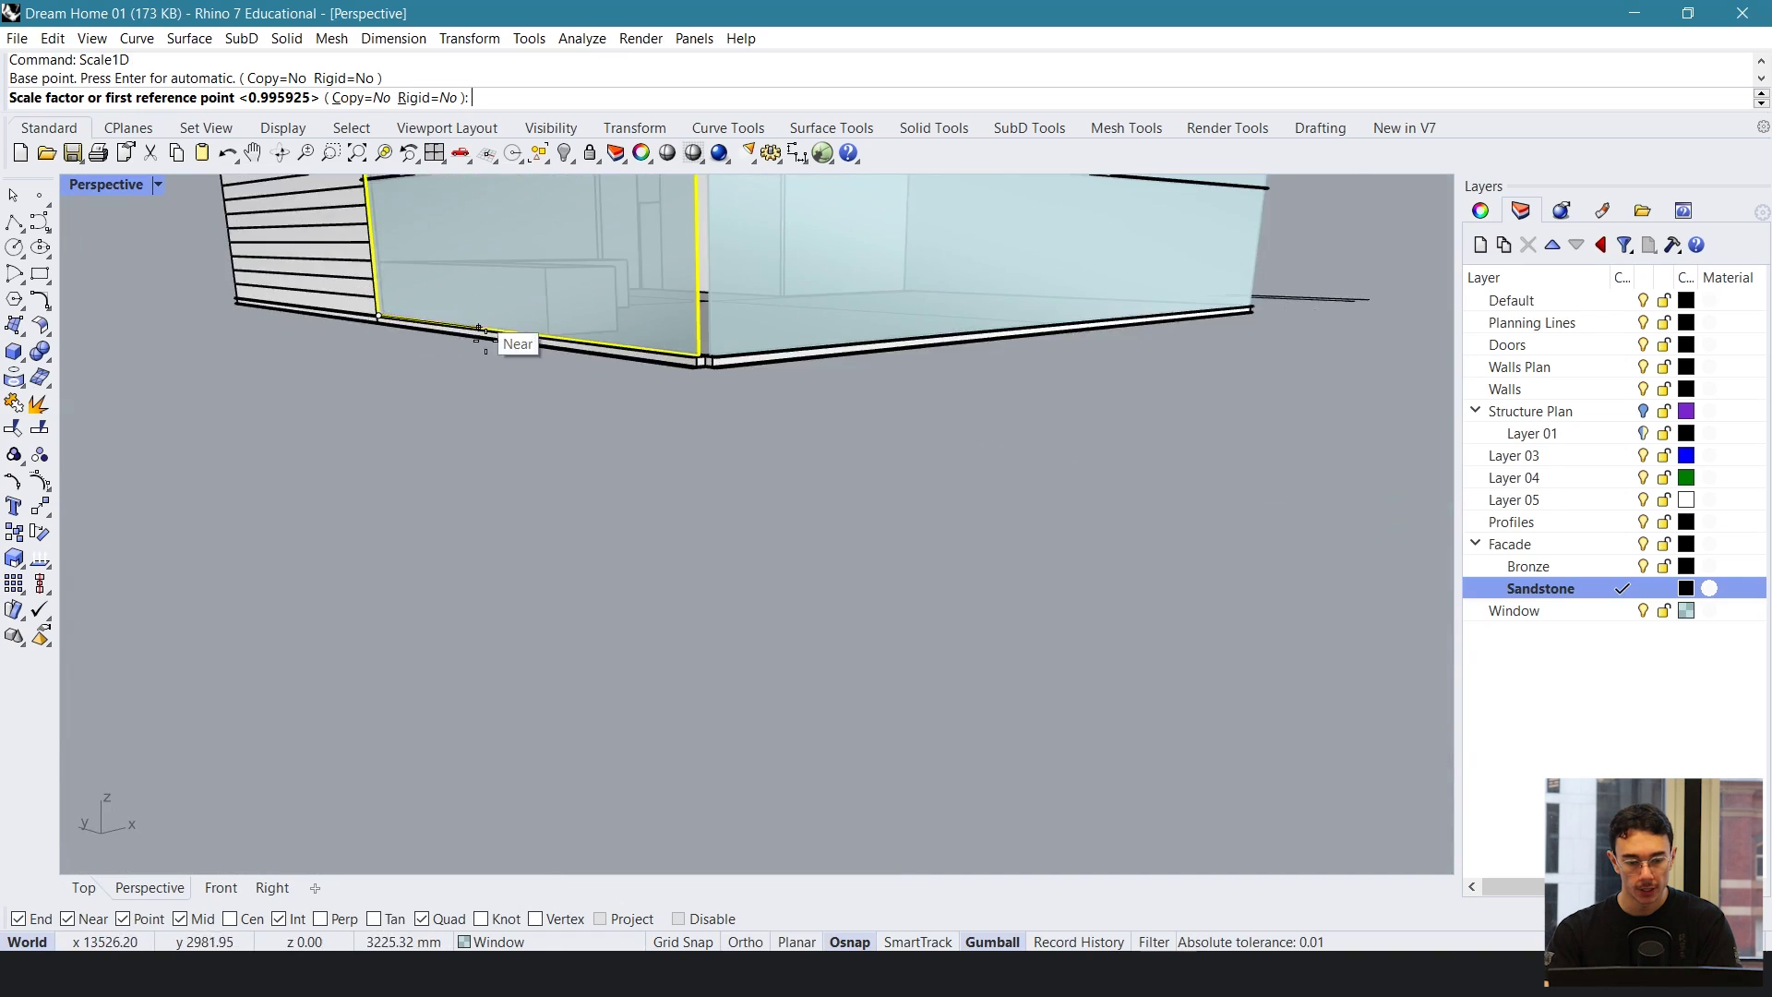
scroll(683, 591, up, 5)
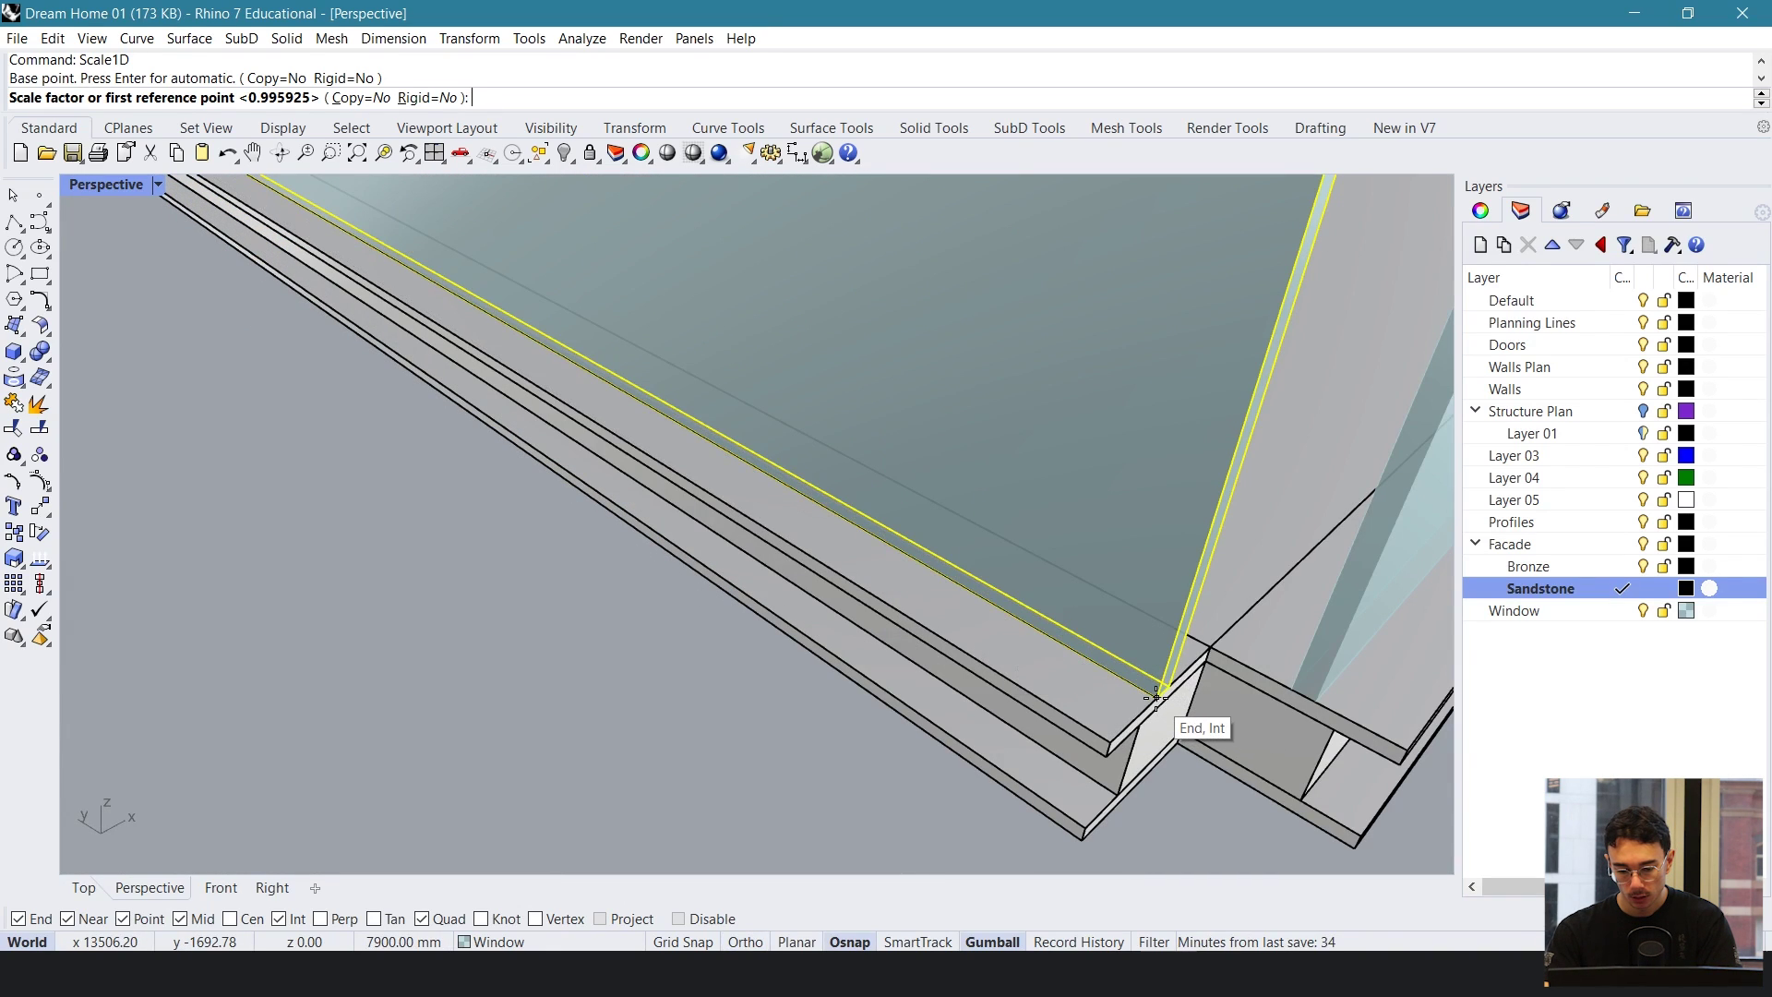
click(1155, 697)
click(1315, 692)
- Extend the front wall's glass pane with Scale1D from its far end to the side wall's glass at the corner
right_drag(1317, 700, 857, 587)
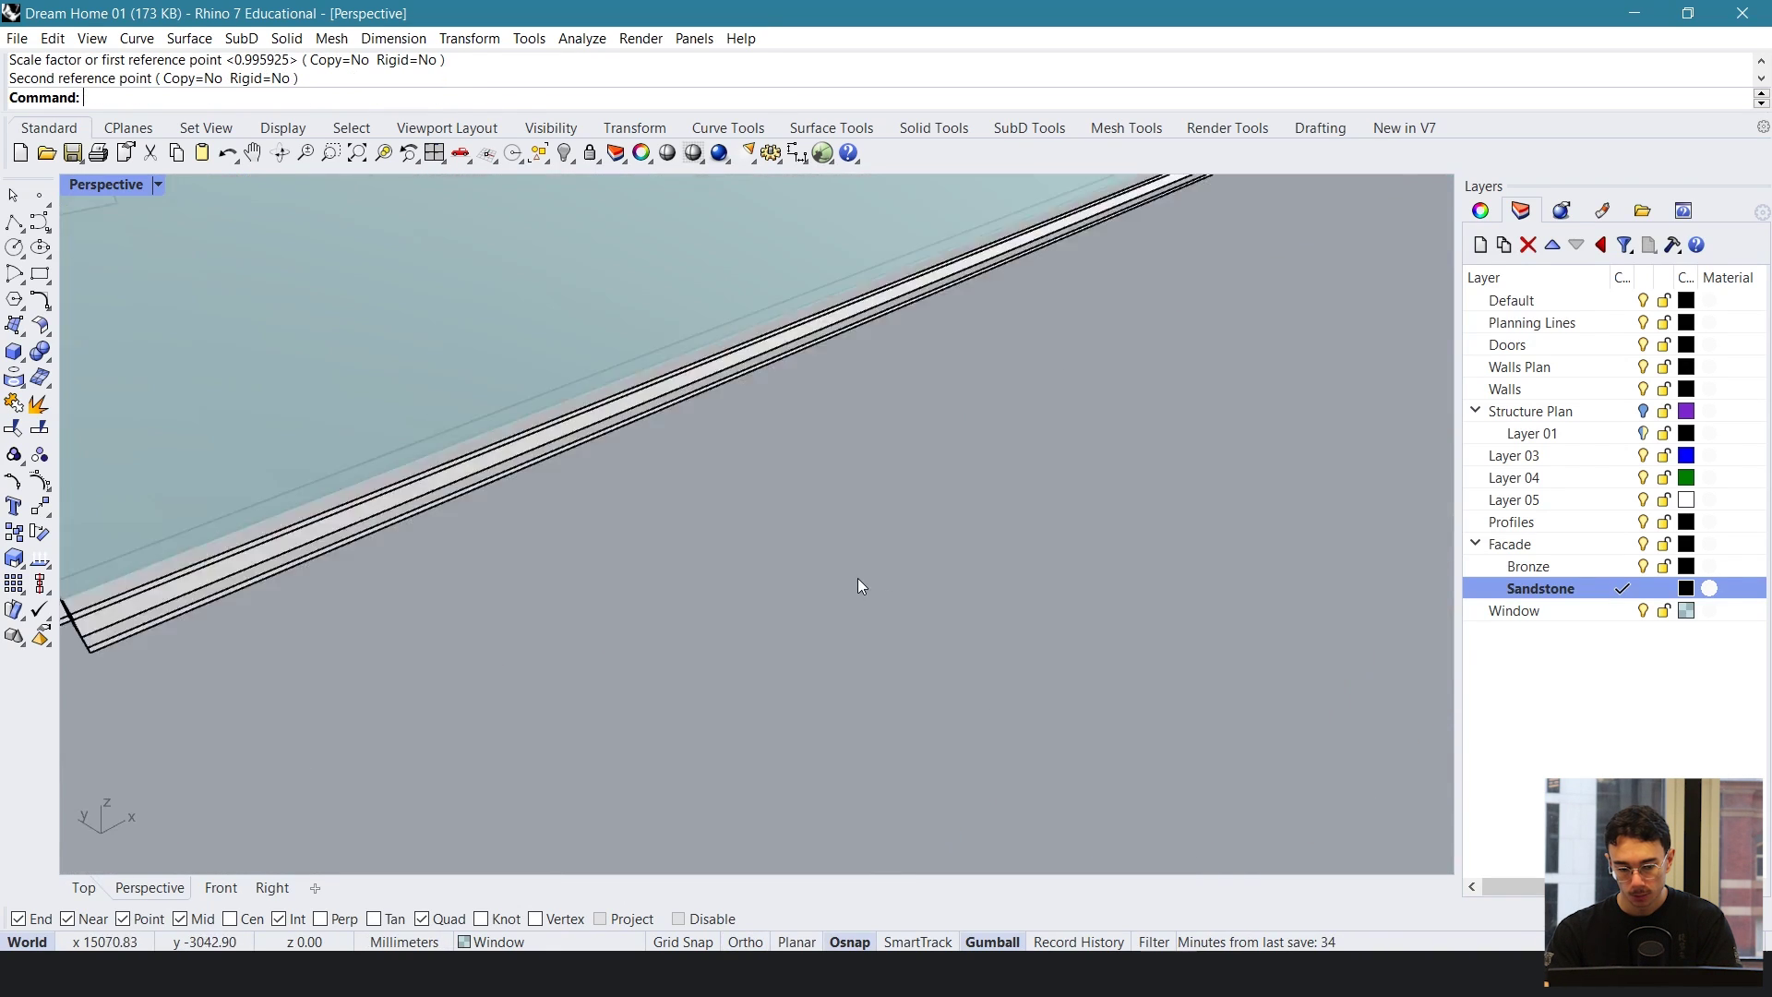
scroll(858, 579, down, 8)
click(927, 360)
click(965, 427)
click(1020, 483)
right_drag(1020, 482, 937, 526)
scroll(938, 526, up, 6)
key(space)
click(944, 703)
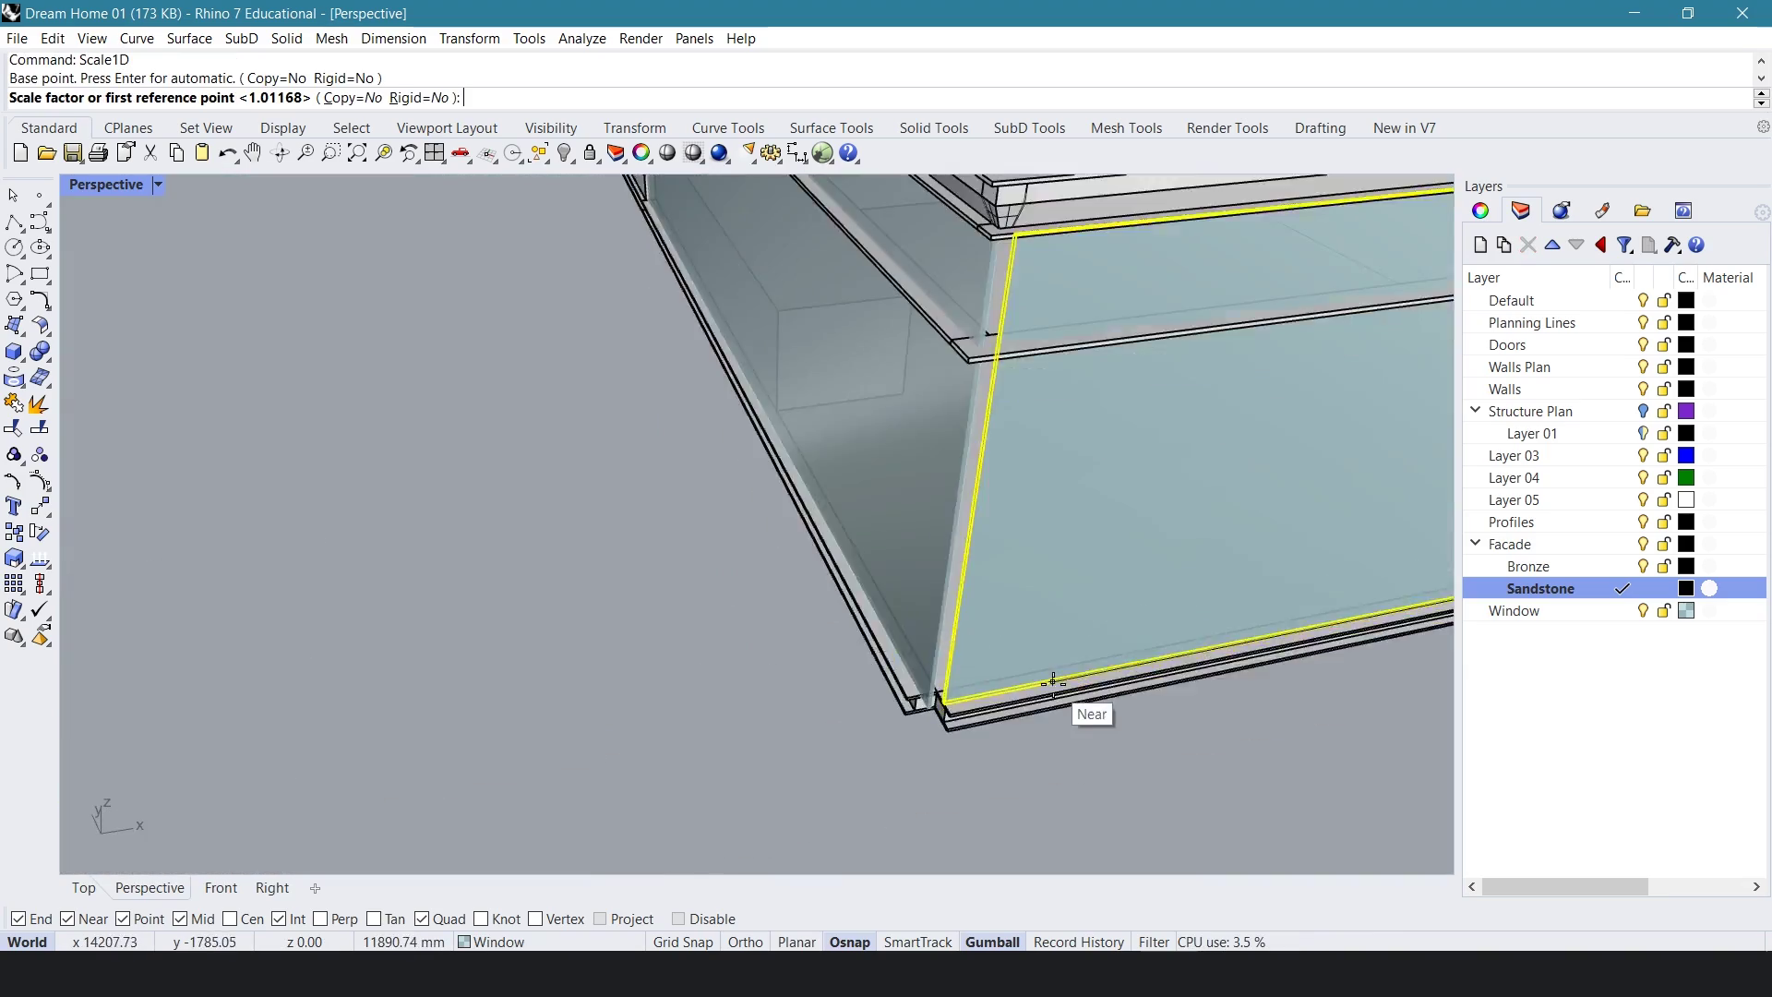
click(943, 702)
scroll(943, 738, up, 6)
click(877, 562)
- Extend the front wall's two bottom plates together with Scale1D from their far end to the outer edge of the side wall's bottom plate
click(933, 578)
shift+click(905, 685)
ctrl+click(909, 646)
scroll(674, 620, down, 10)
key(space)
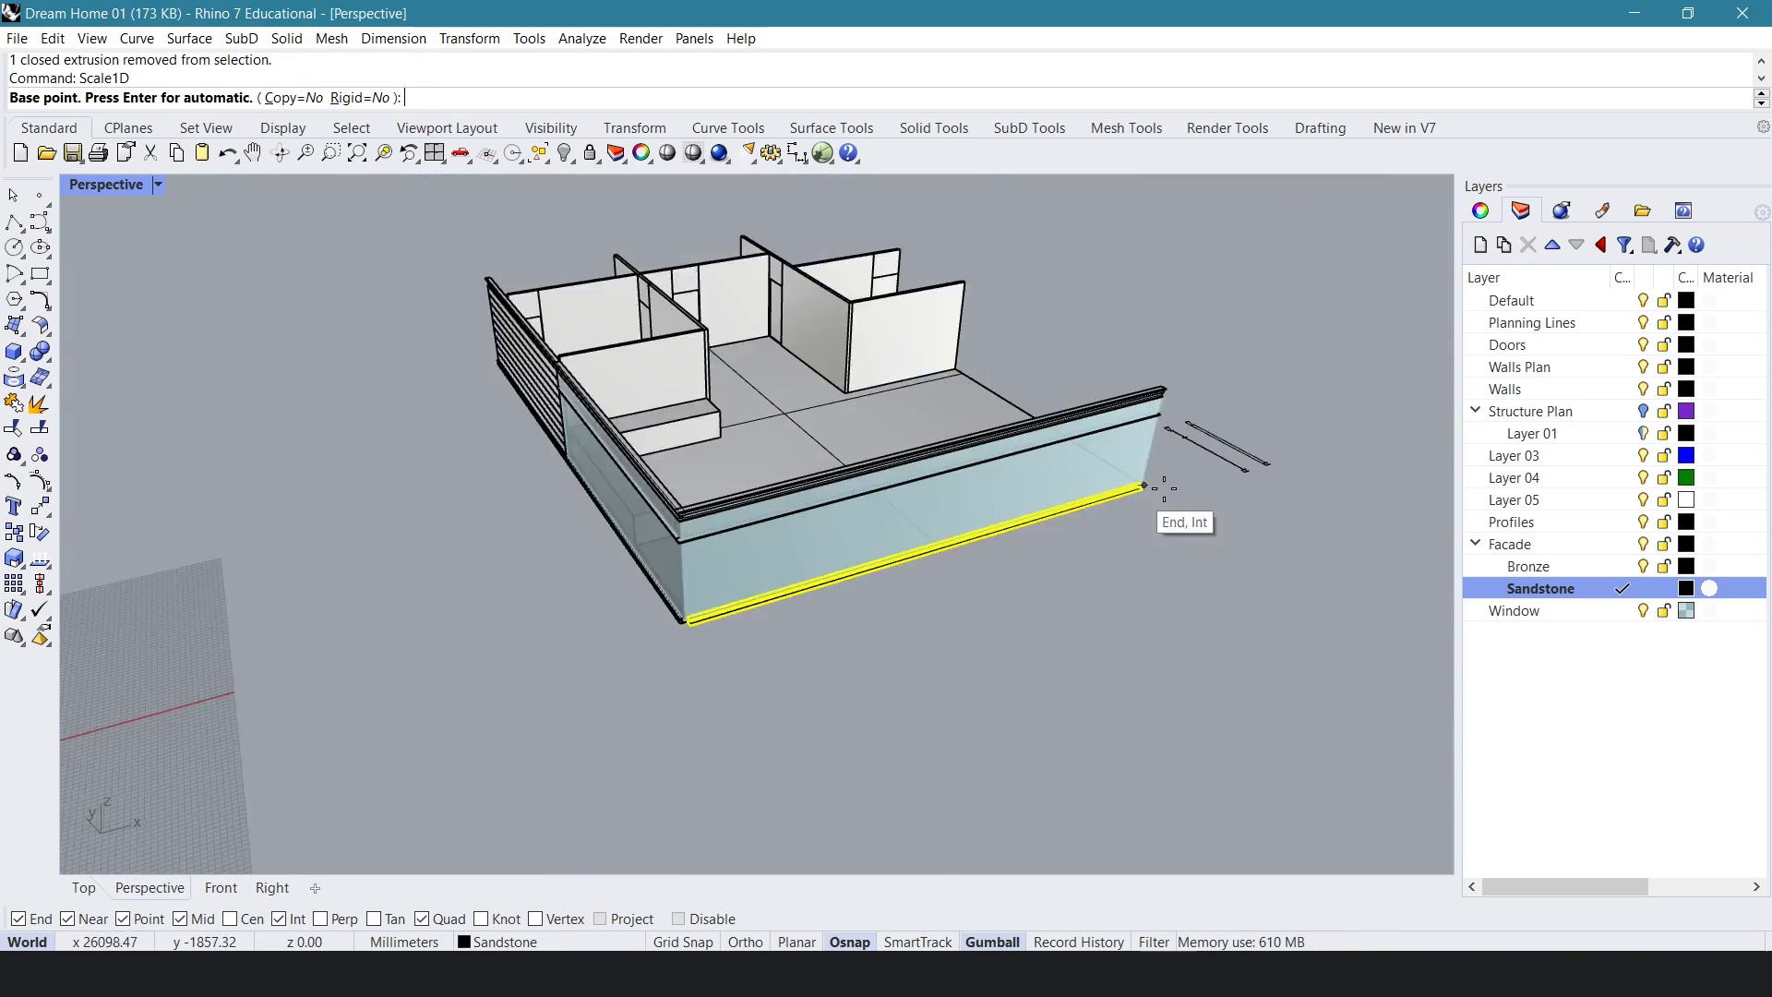
click(1144, 484)
scroll(701, 633, up, 8)
click(918, 674)
click(704, 672)
- Extend the sandstone strip between the front wall's bottom plates with Scale1D from its far end past the corner to the side wall's strip
click(888, 629)
scroll(888, 629, down, 6)
key(space)
click(983, 389)
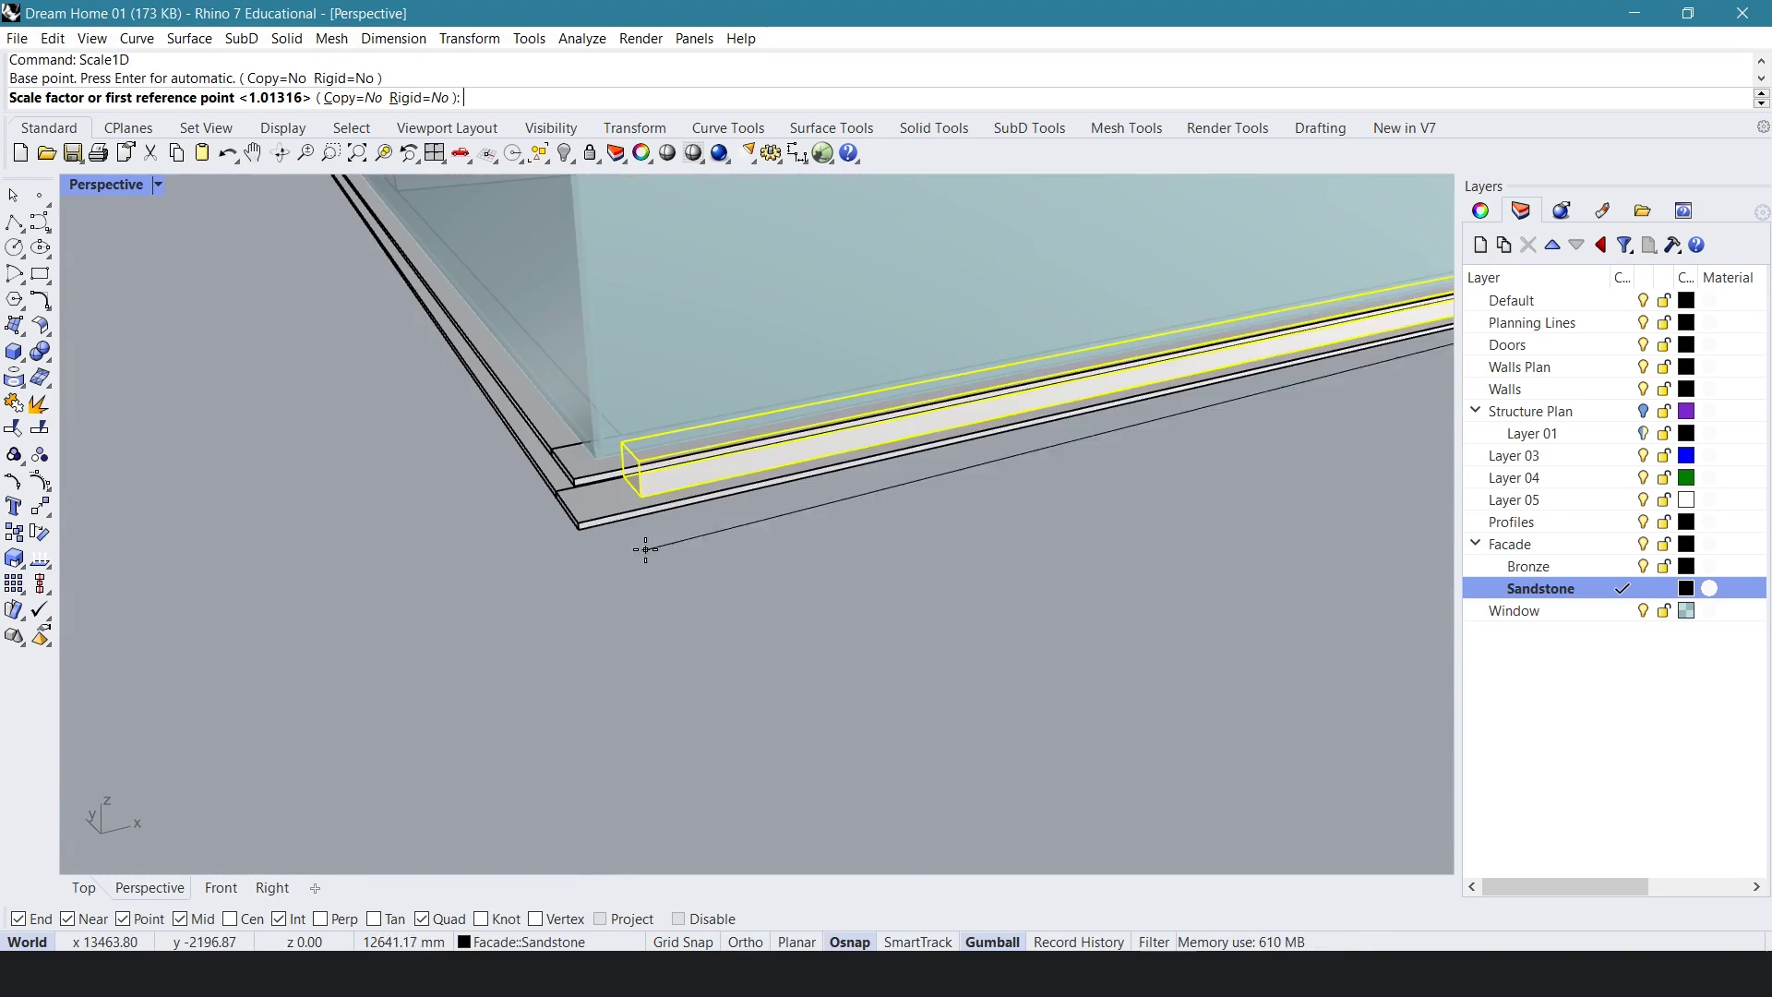
click(642, 497)
scroll(480, 558, up, 6)
click(858, 432)
key(Escape)
- Create a Mullions sublayer under Facade and make it the current layer
scroll(745, 521, down, 8)
shift+right_drag(659, 423, 768, 676)
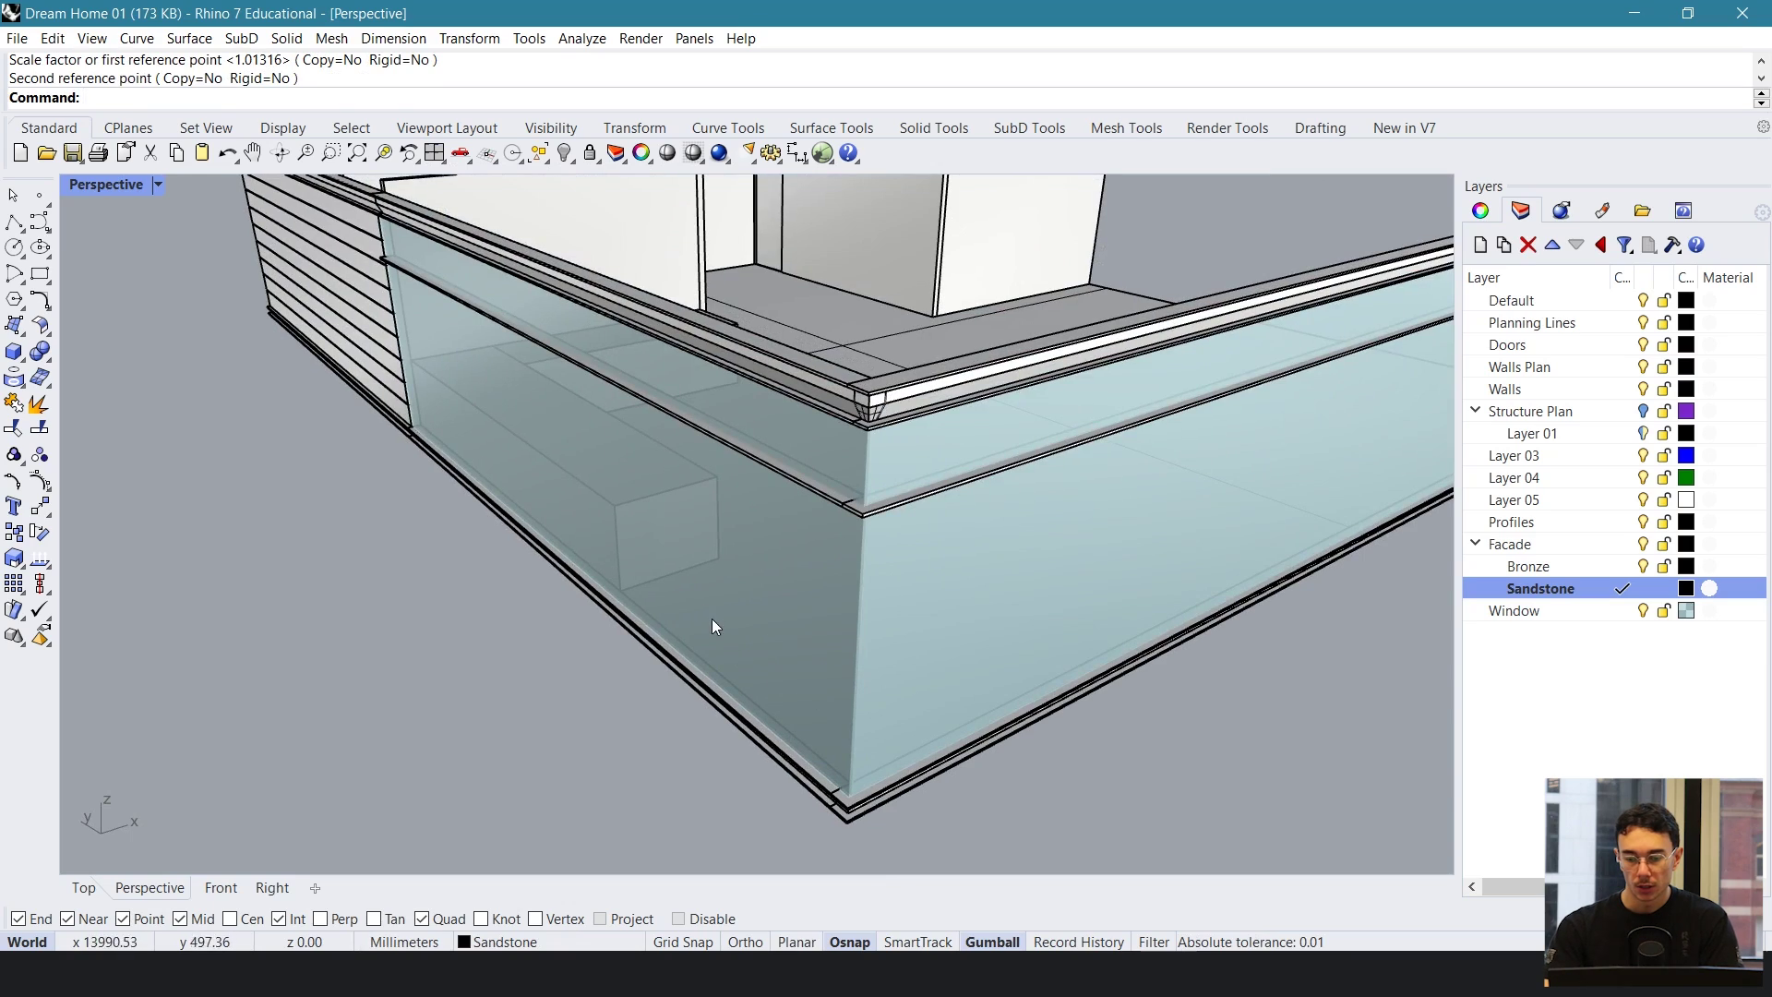
click(1479, 245)
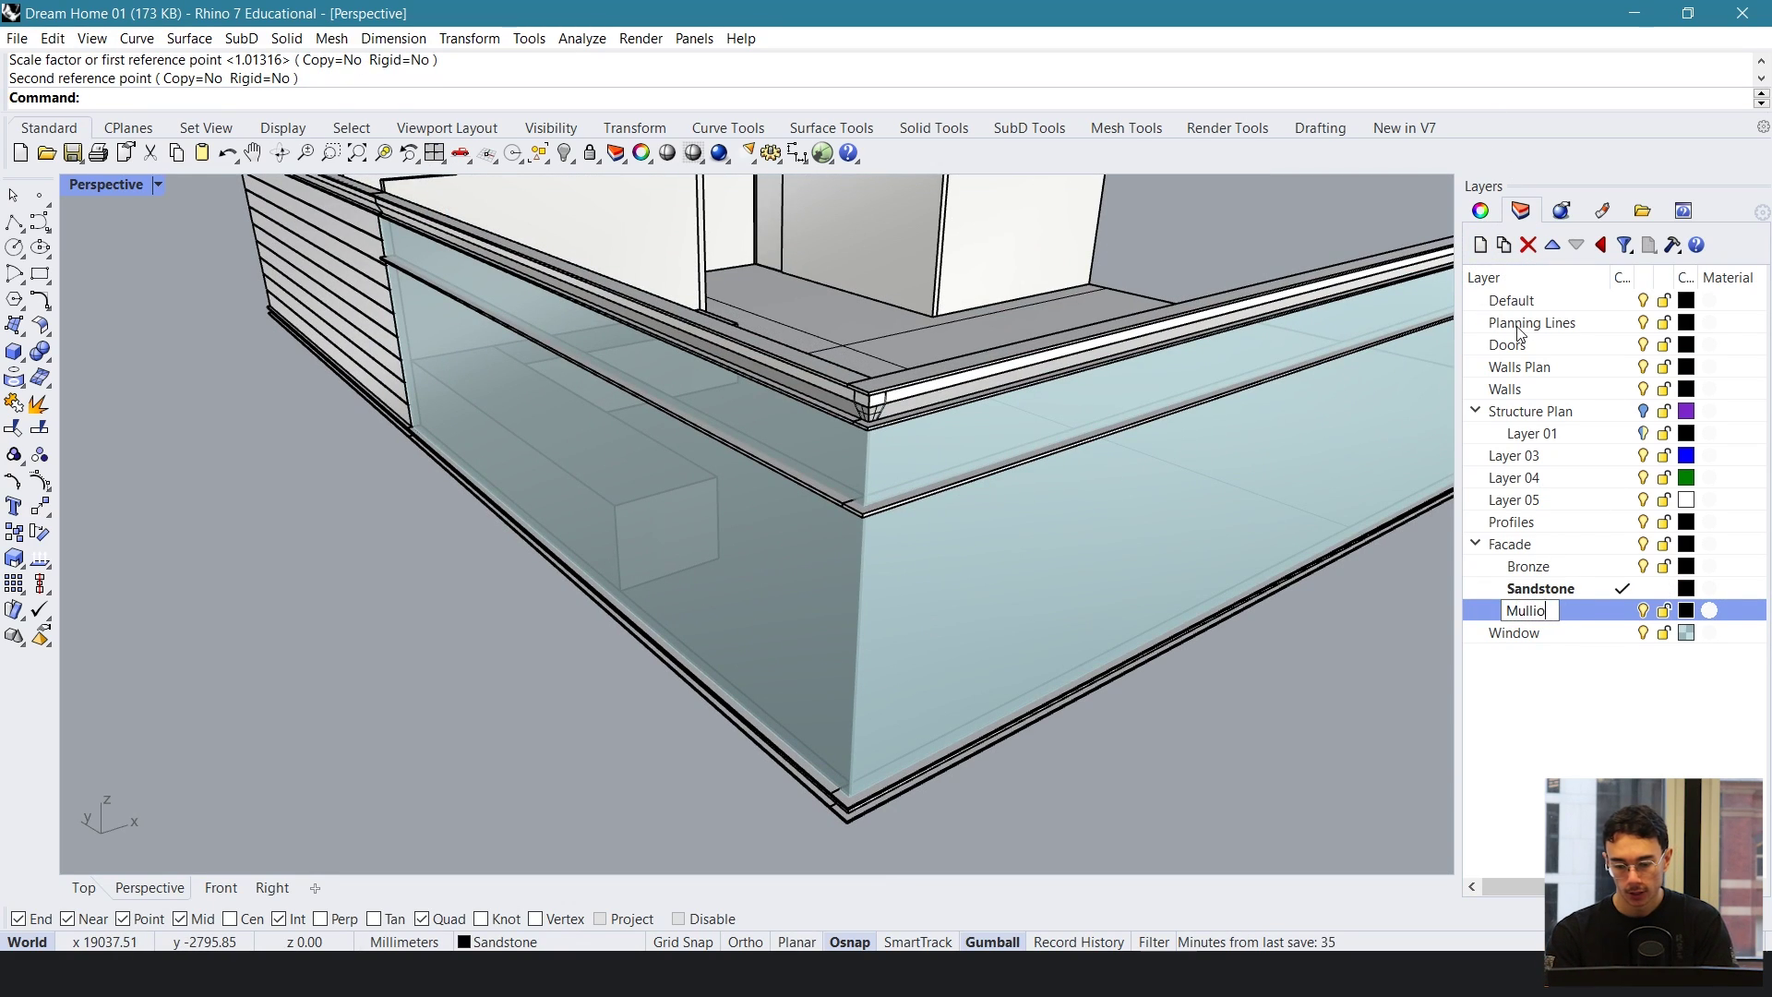
right_drag(493, 539, 611, 528)
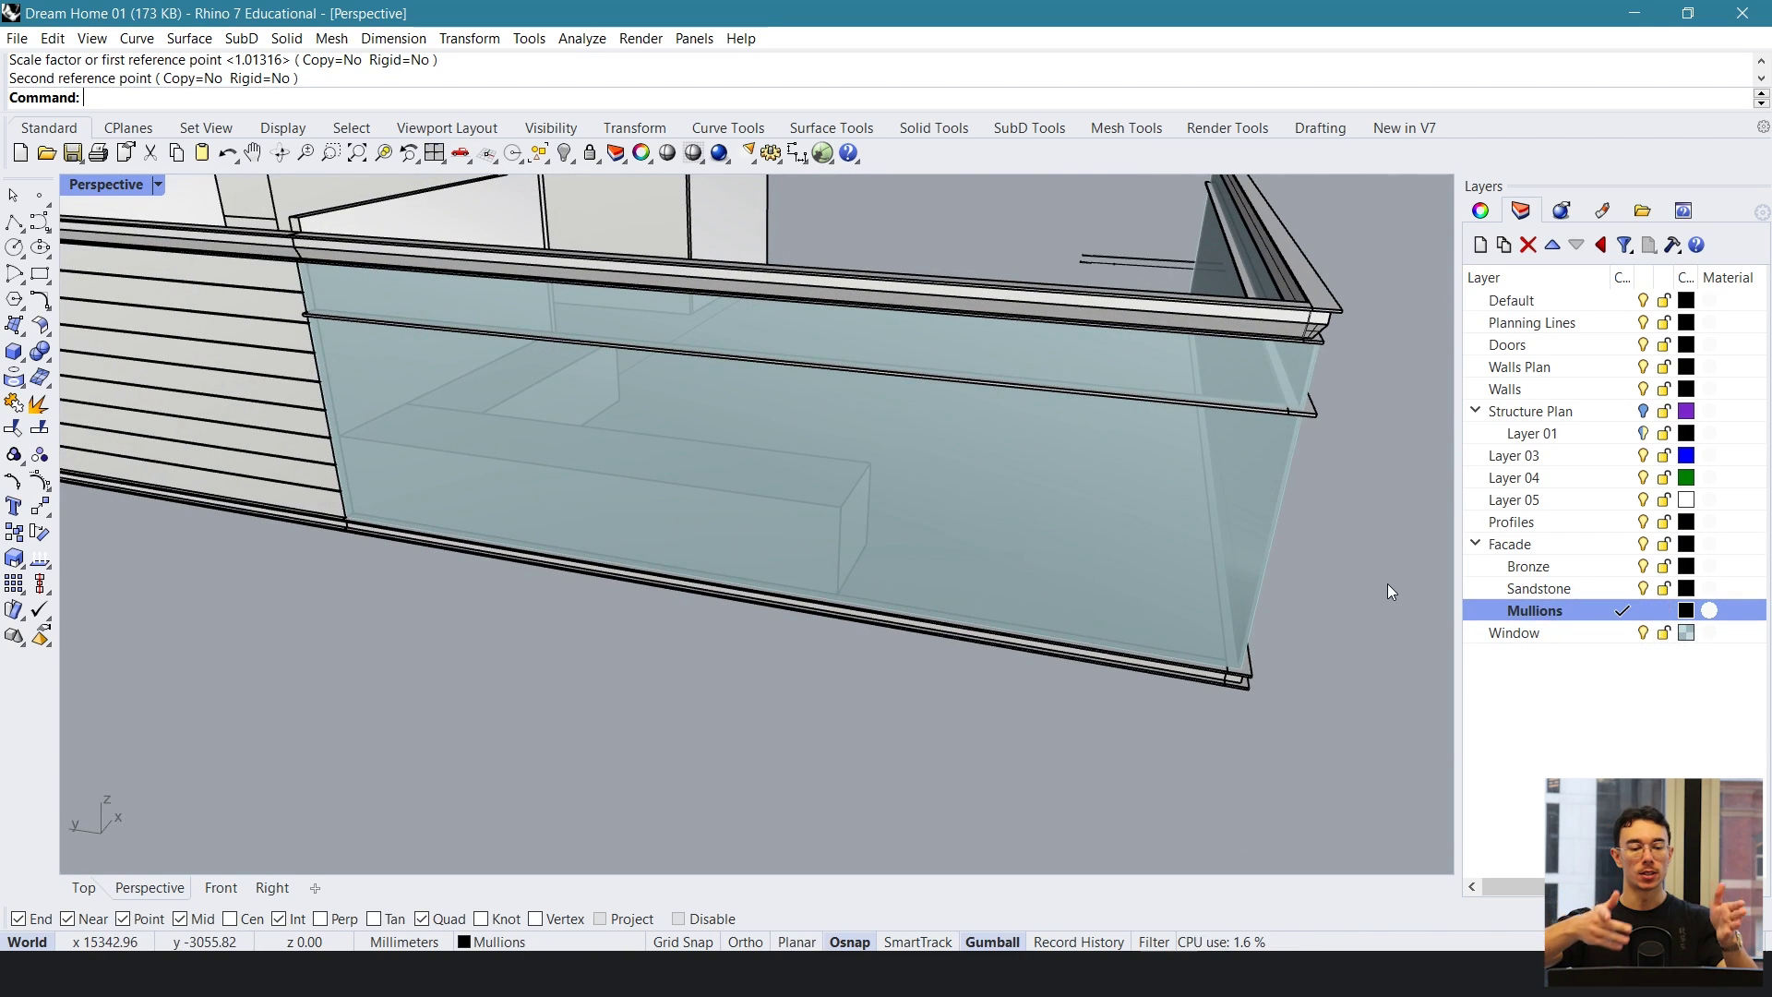
- In the Top view, draw an 80 by 25 mm rectangle at the junction of the side wall's slats and glass
double_click(106, 185)
double_click(83, 185)
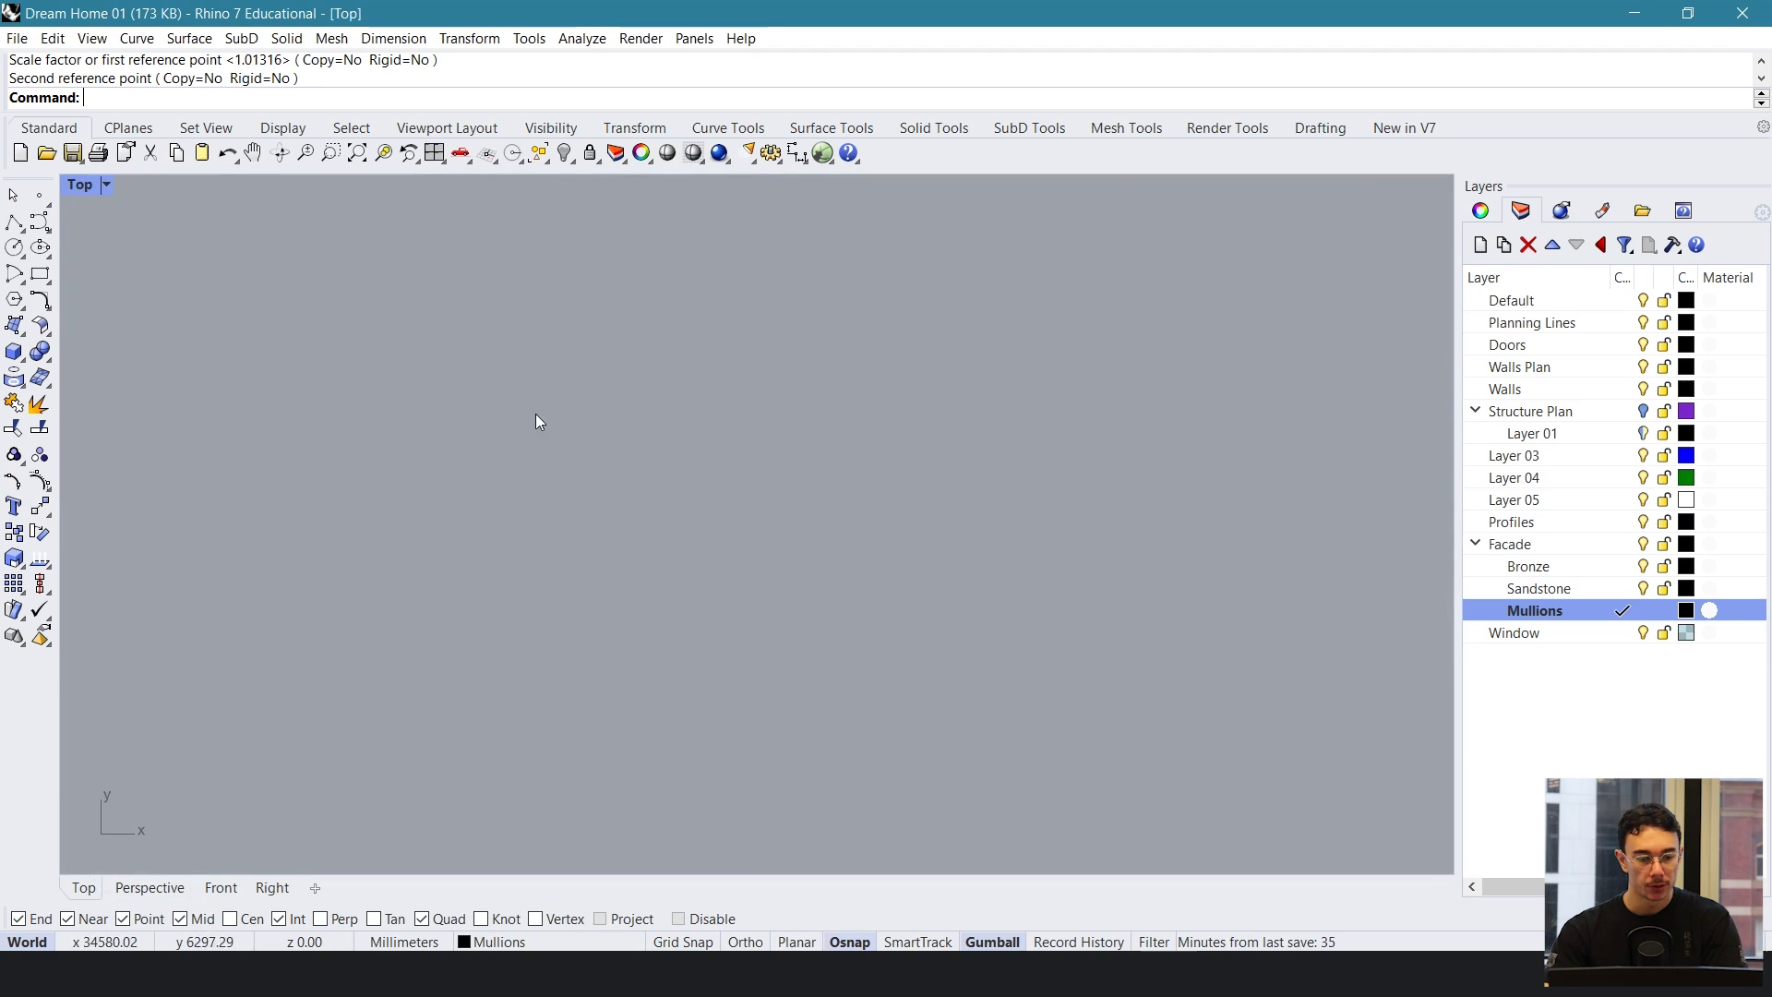
click(40, 274)
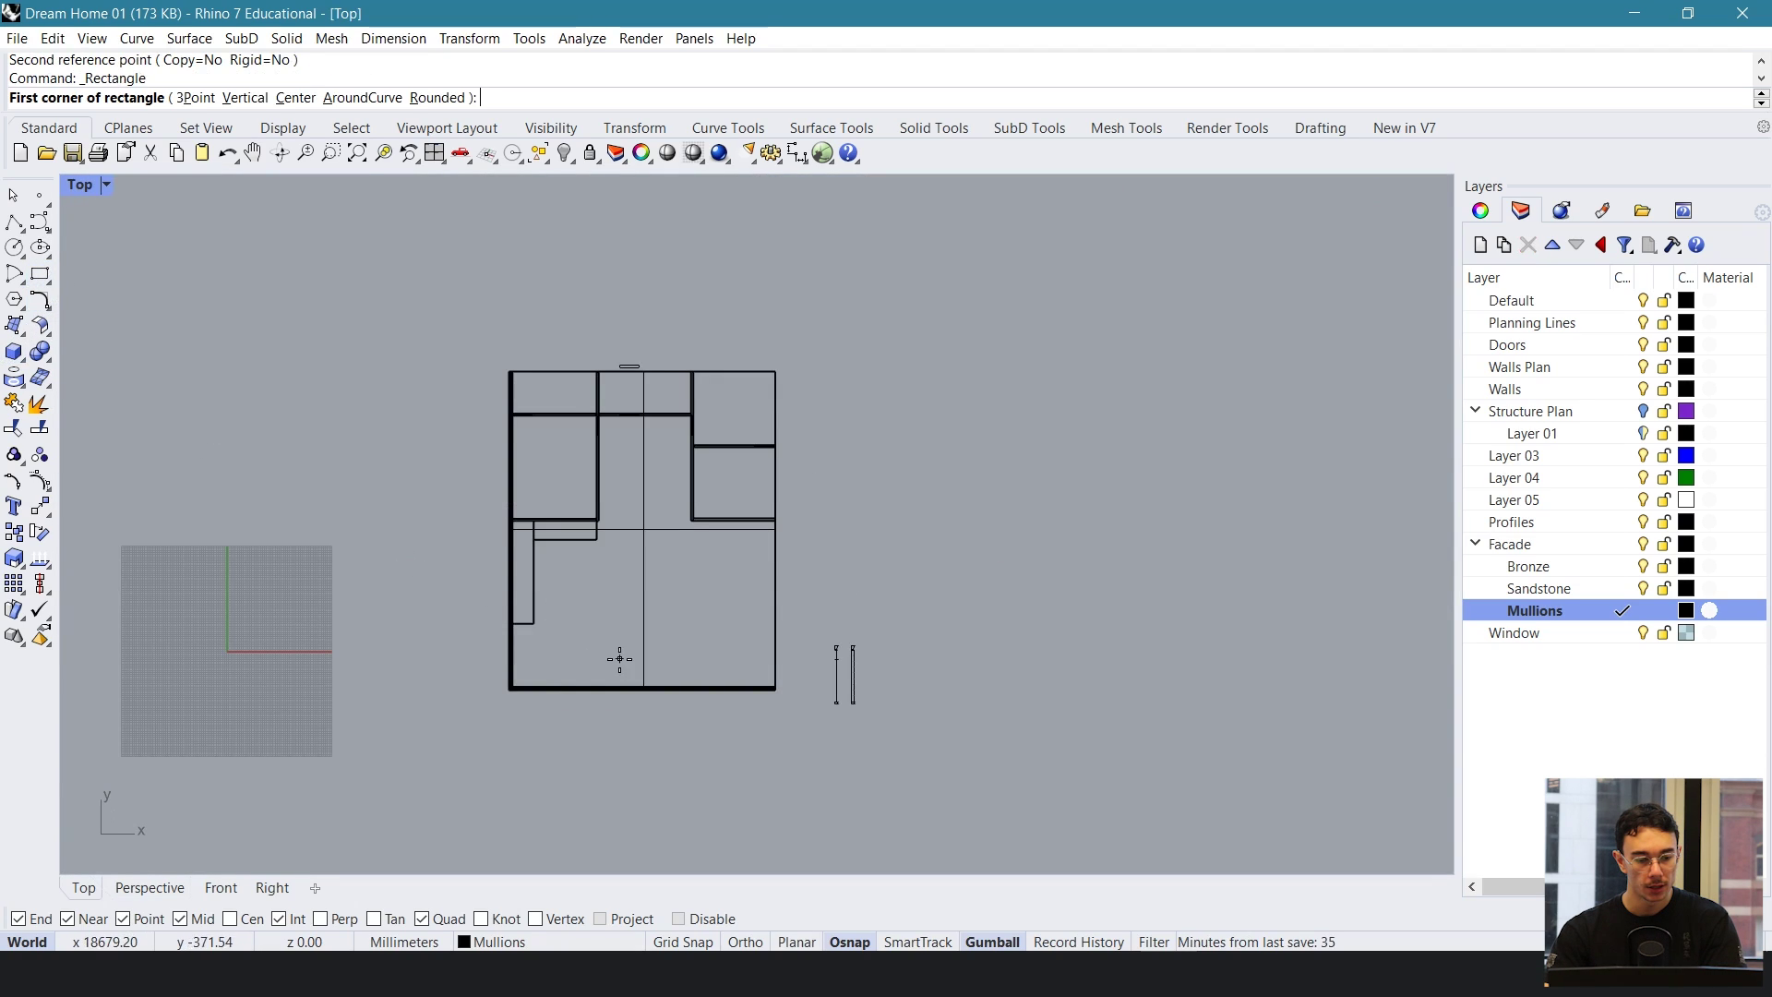
scroll(618, 657, up, 8)
scroll(508, 386, up, 5)
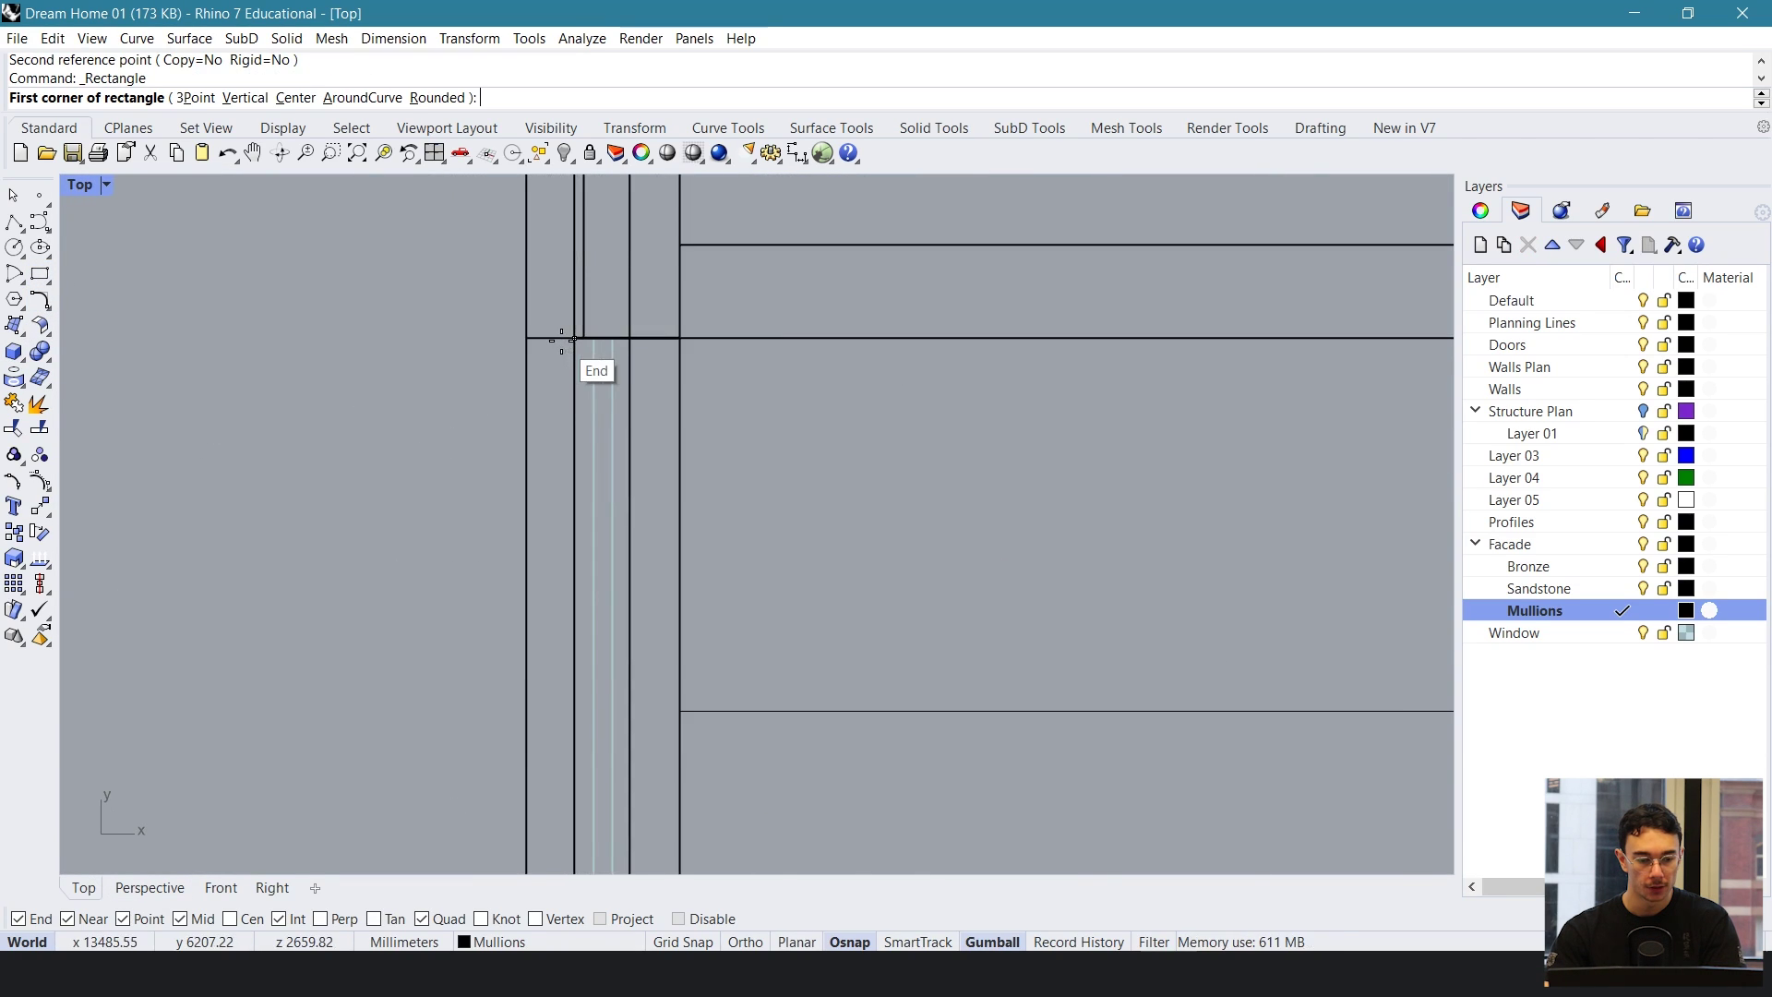
click(702, 394)
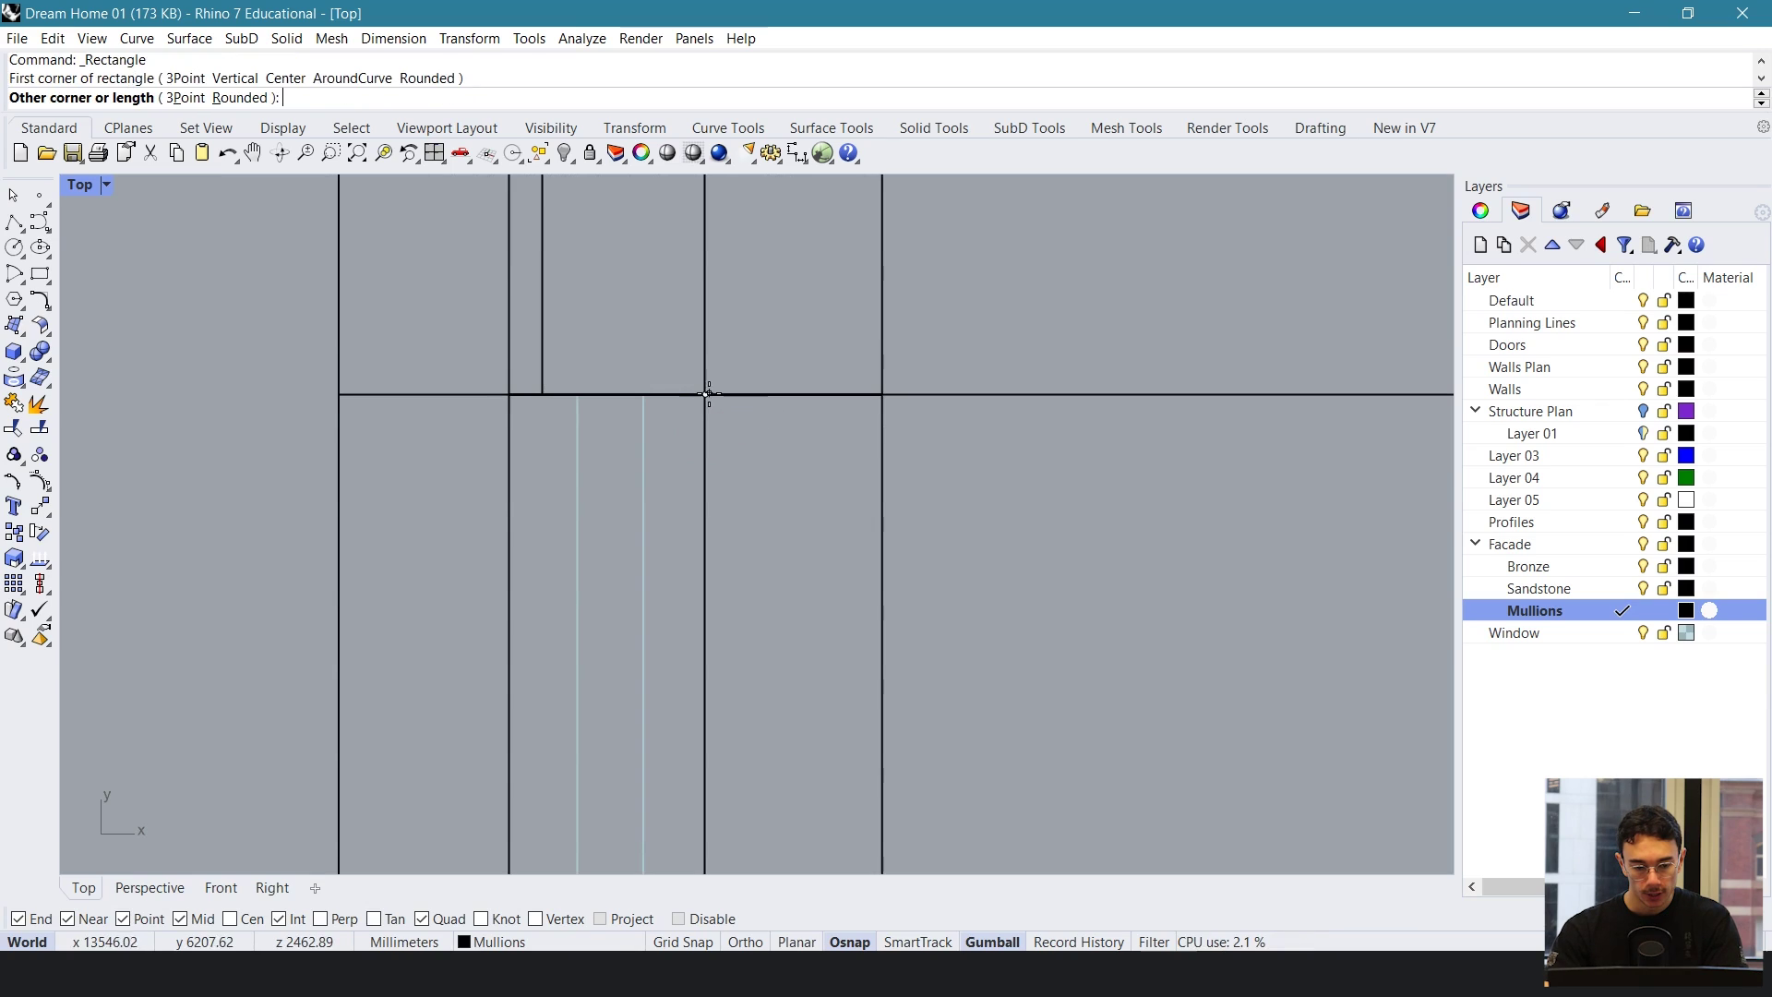
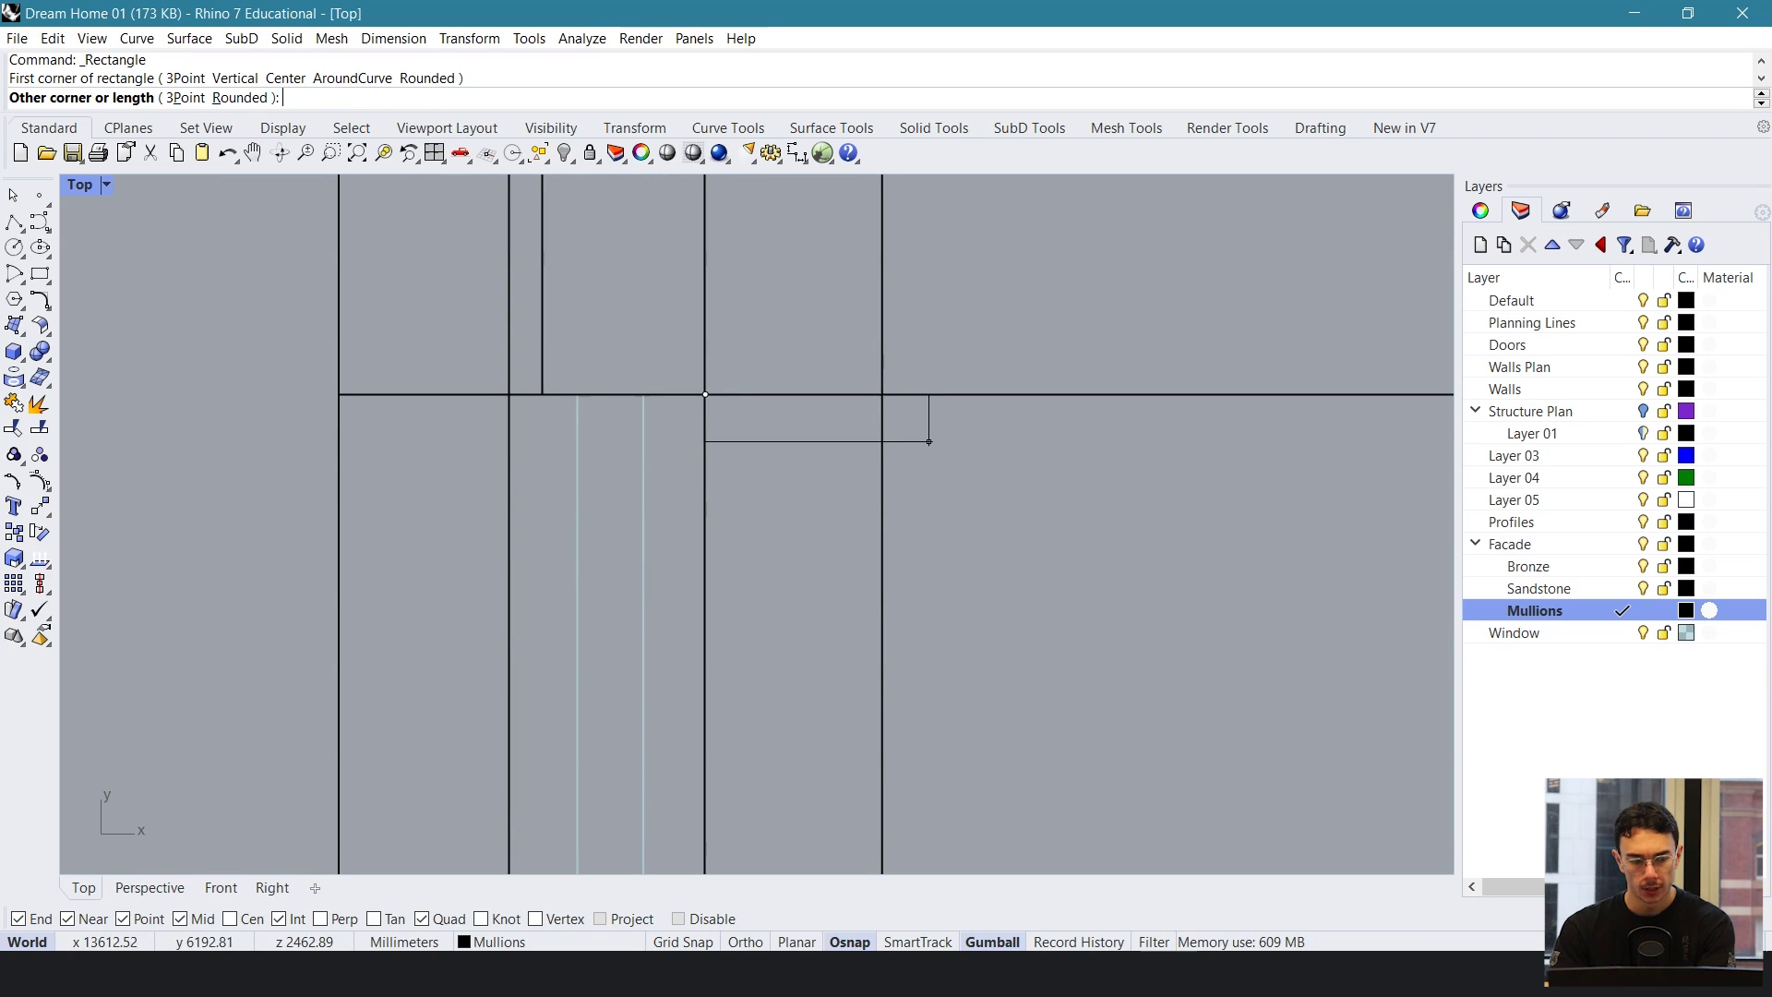
key(Return)
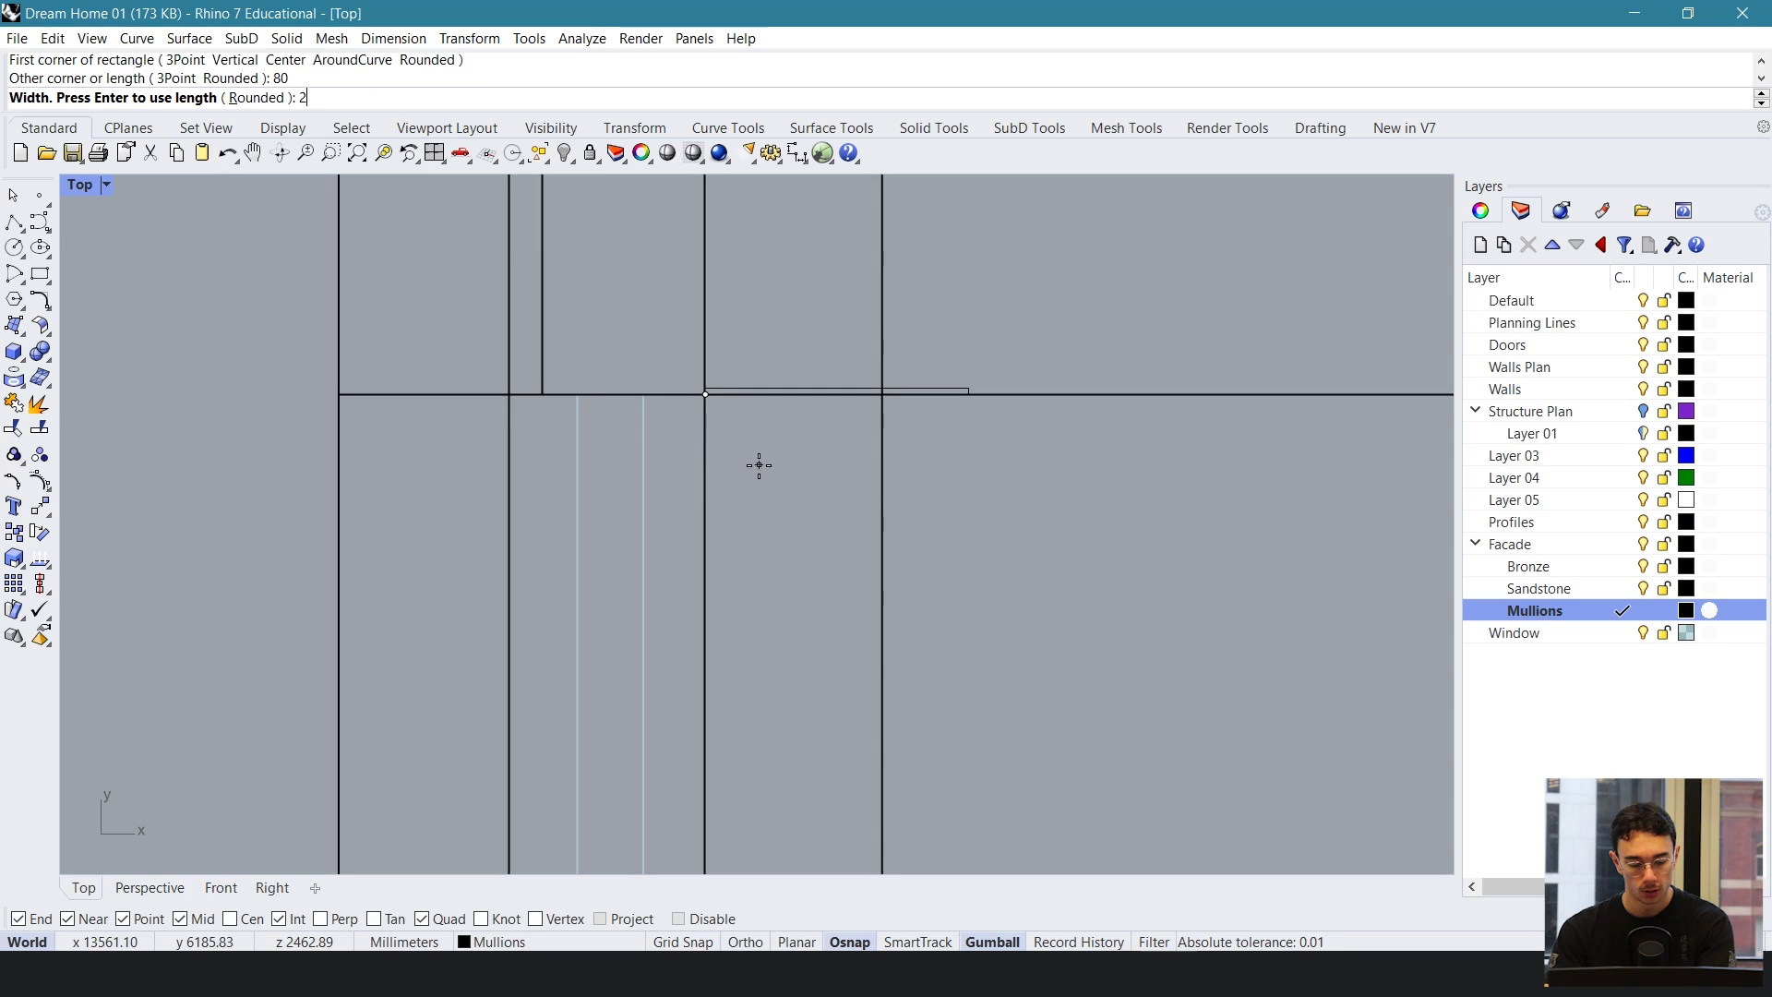
key(Return)
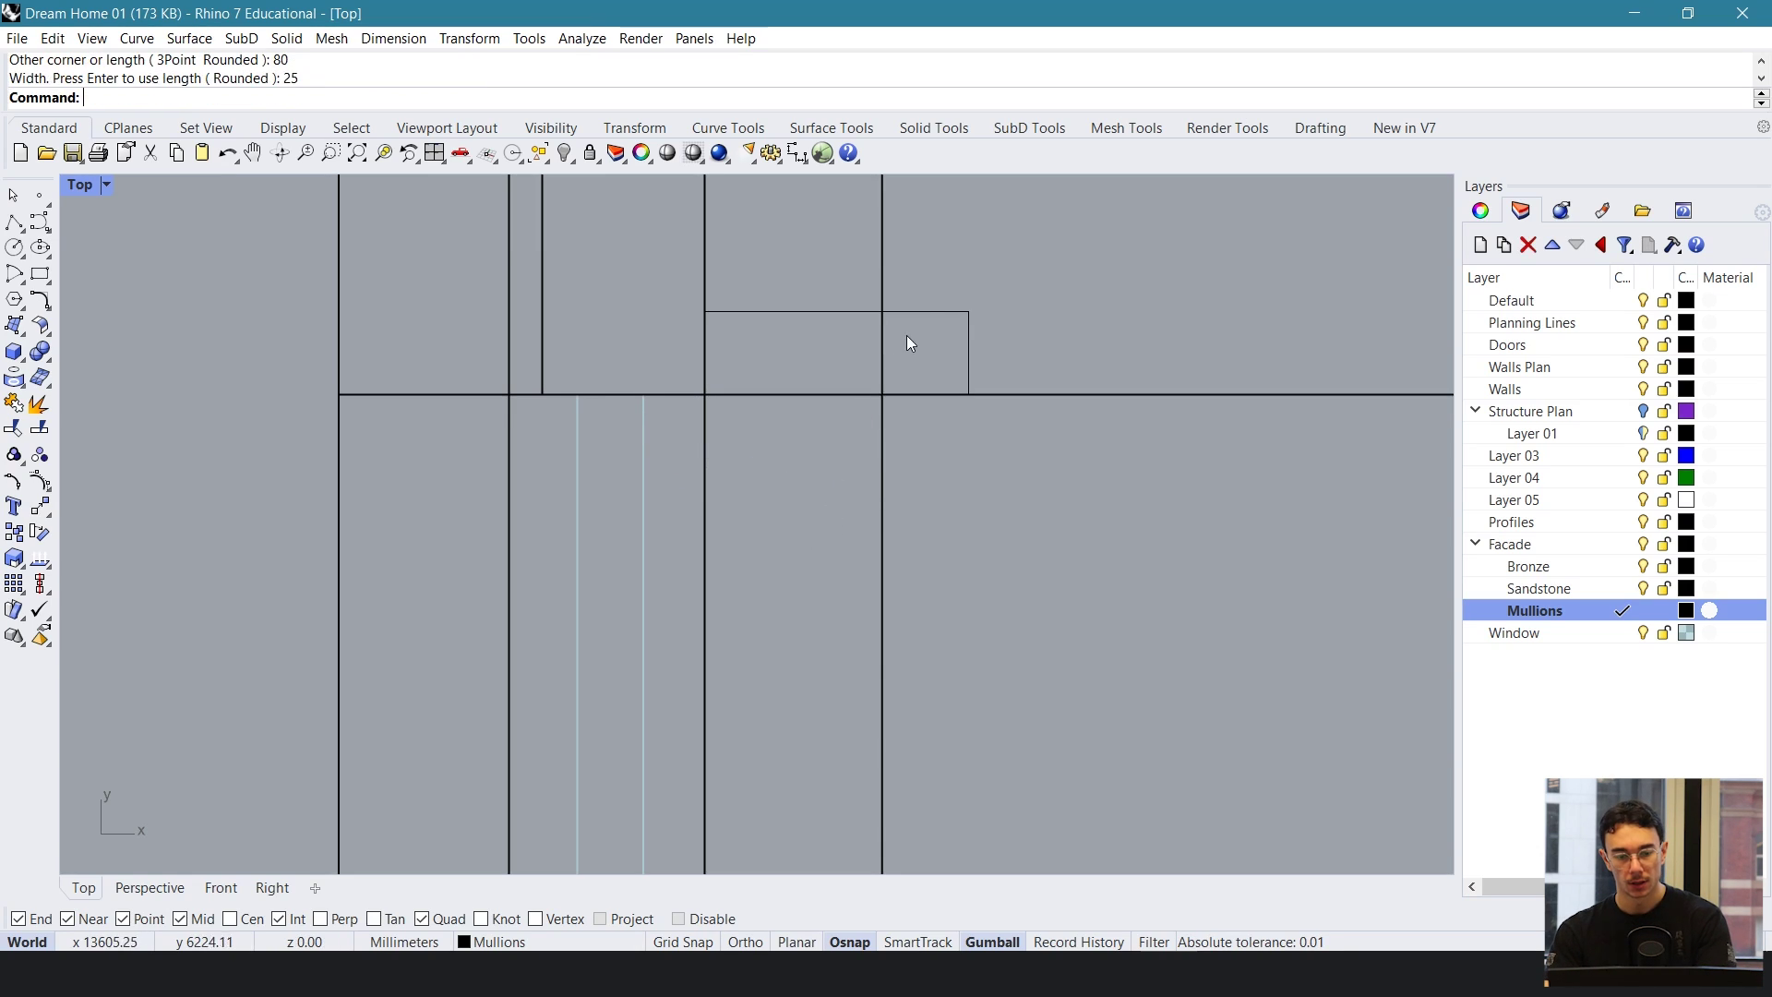
- Move the mullion rectangle by its inner upper corner to the point where the slatted panel's end meets the inner edge line
click(925, 314)
text(Move)
key(Return)
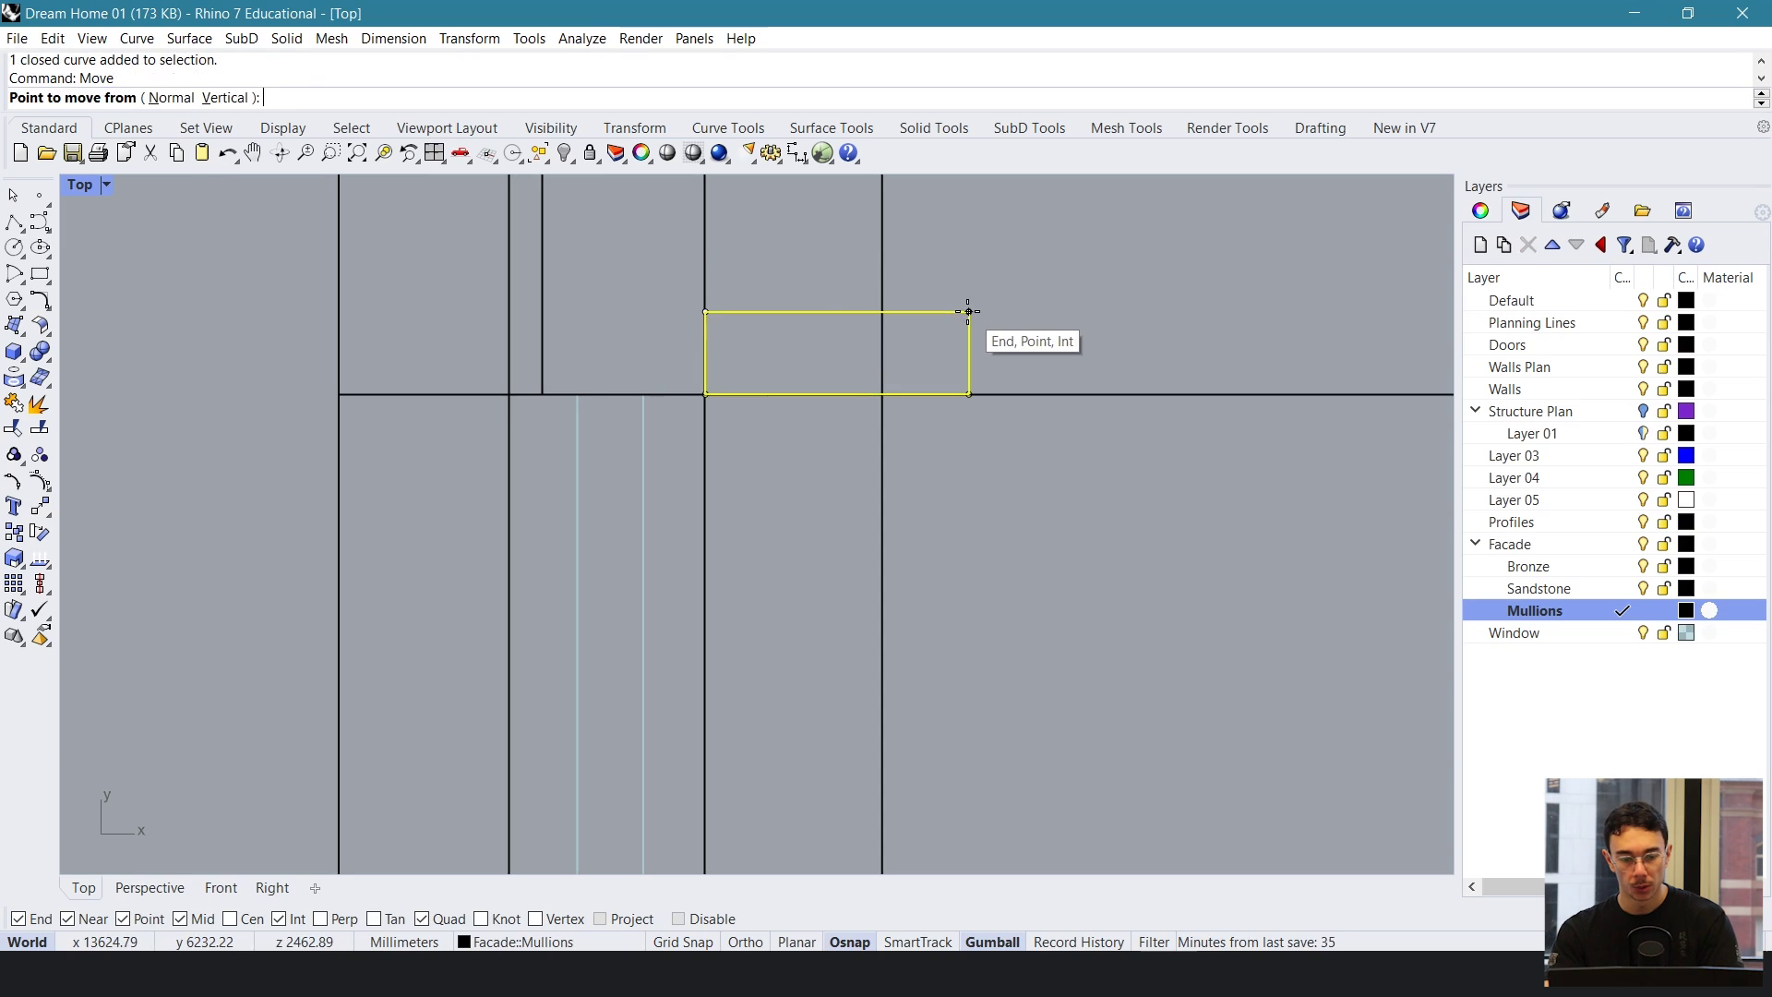
click(969, 312)
click(705, 395)
- Shorten the mullion rectangle to half its length across the glass with Scale1D, keeping its inner end fixed
scroll(584, 439, up, 2)
right_drag(549, 441, 591, 436)
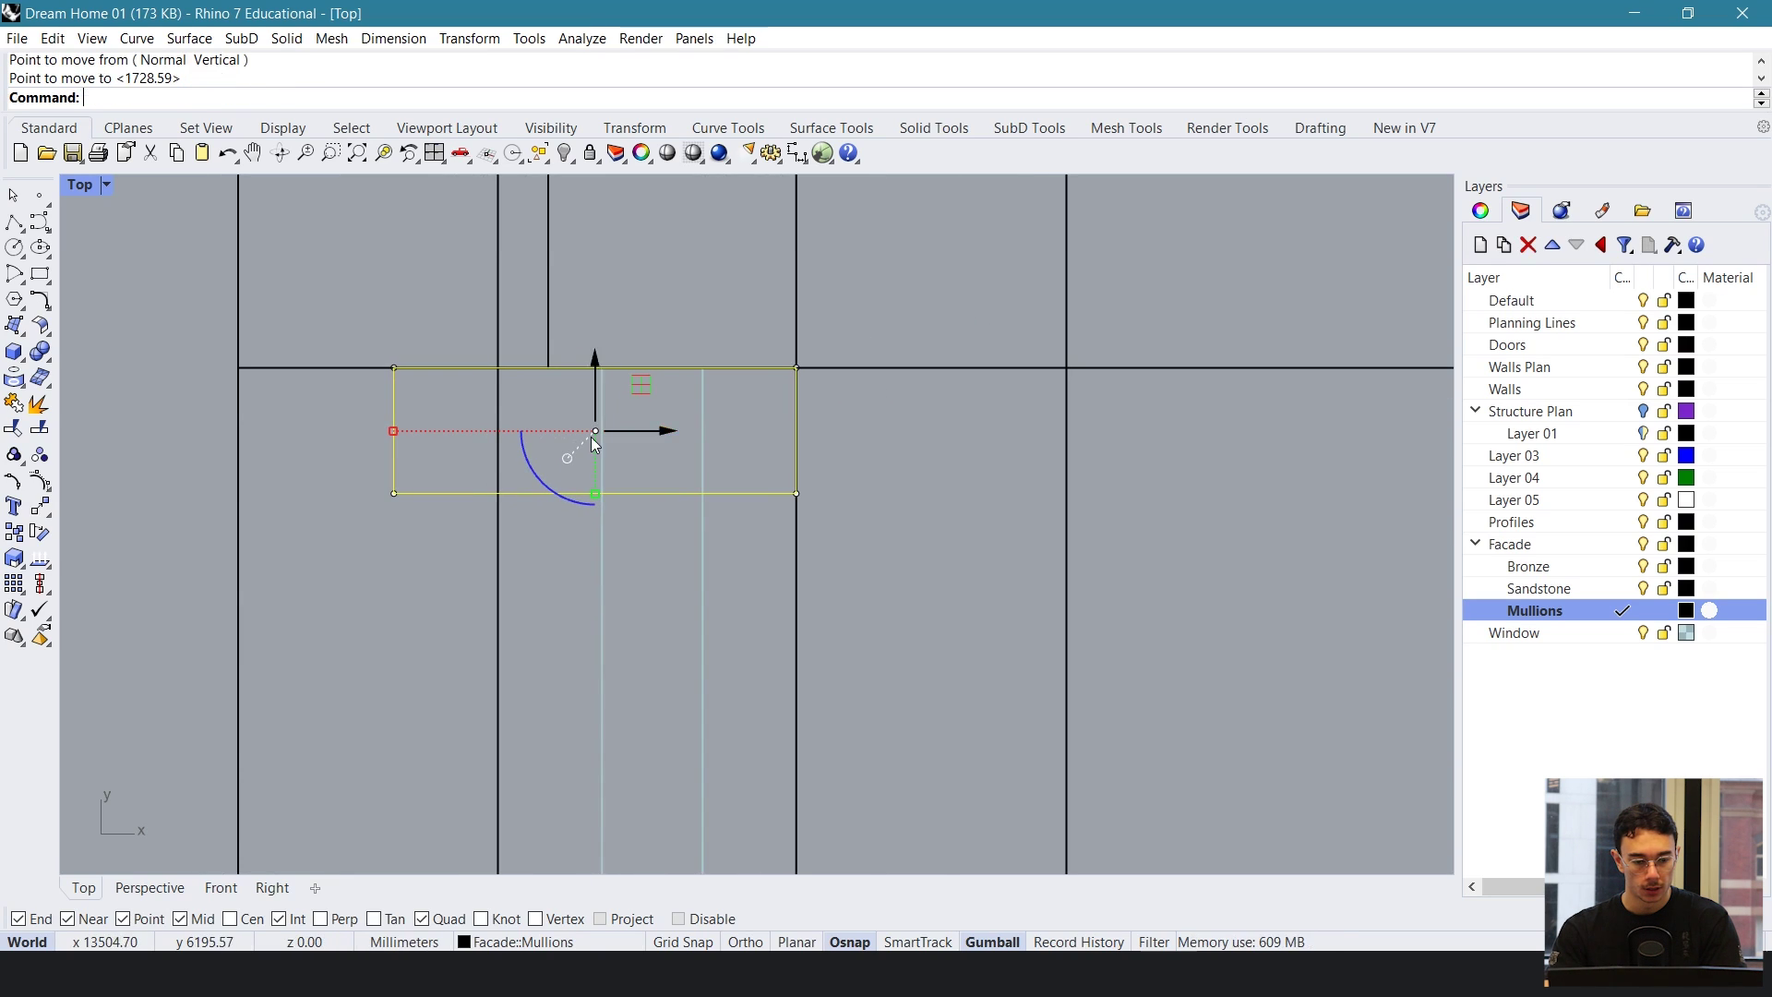
text(Scale1D)
key(Return)
click(796, 494)
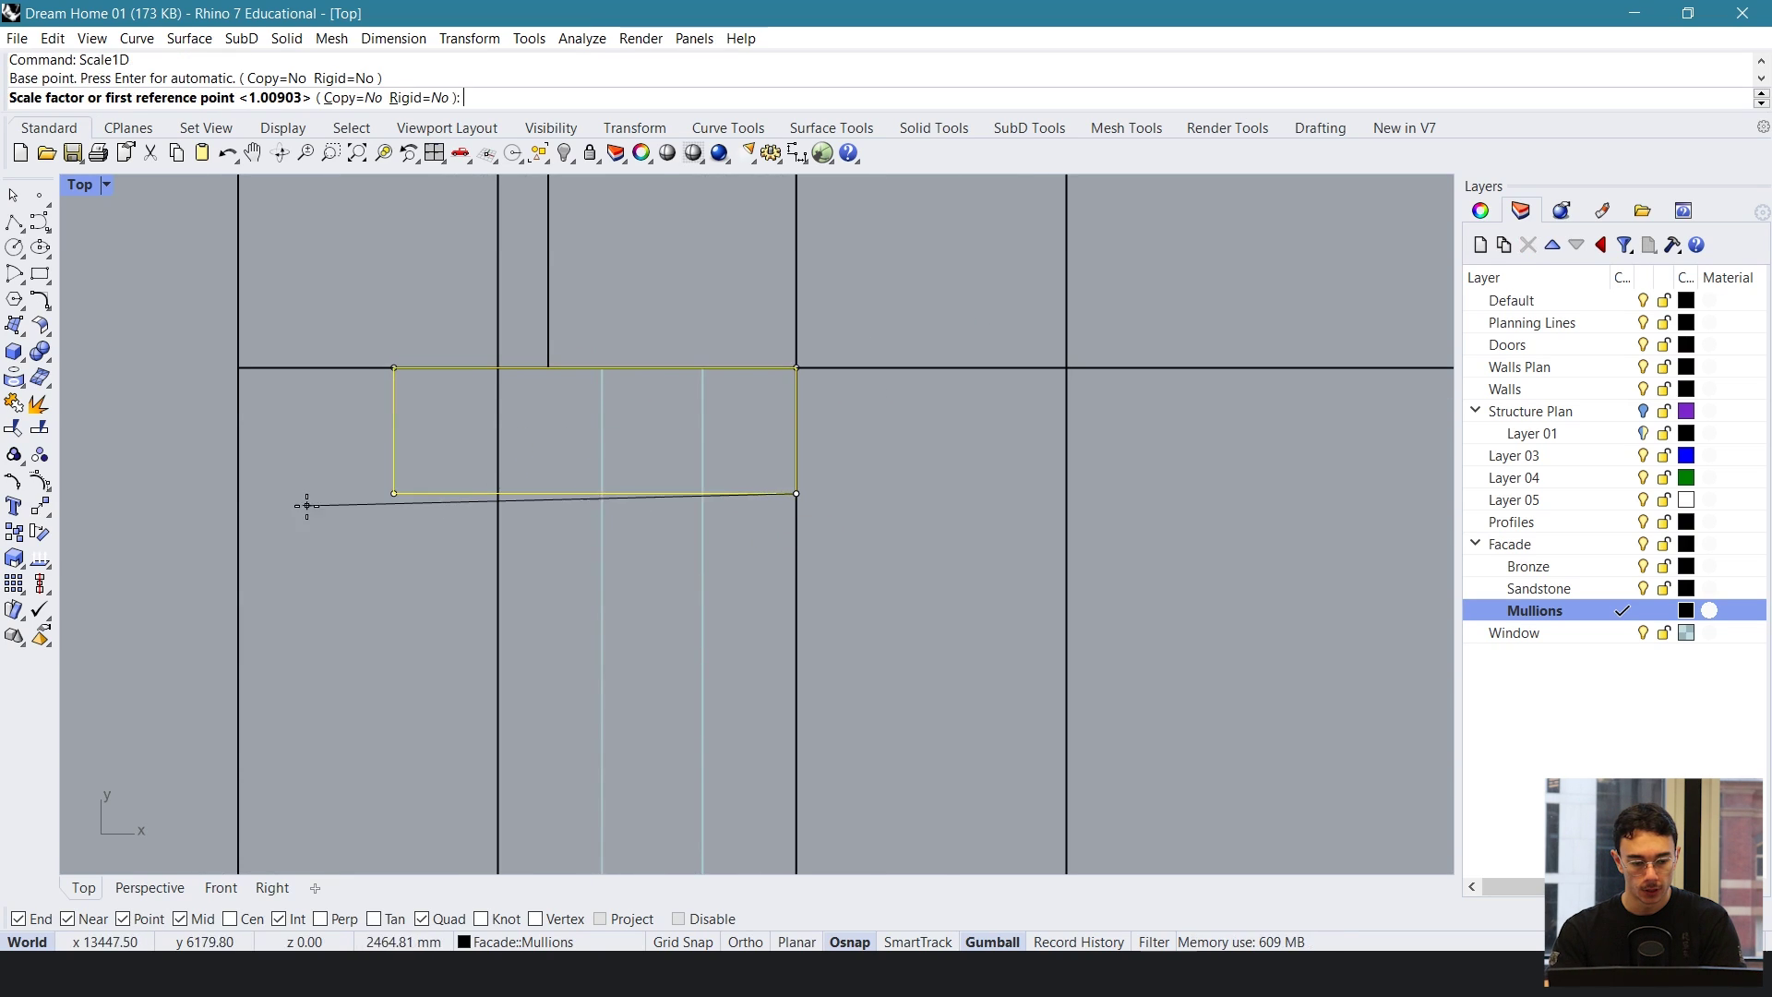
click(394, 493)
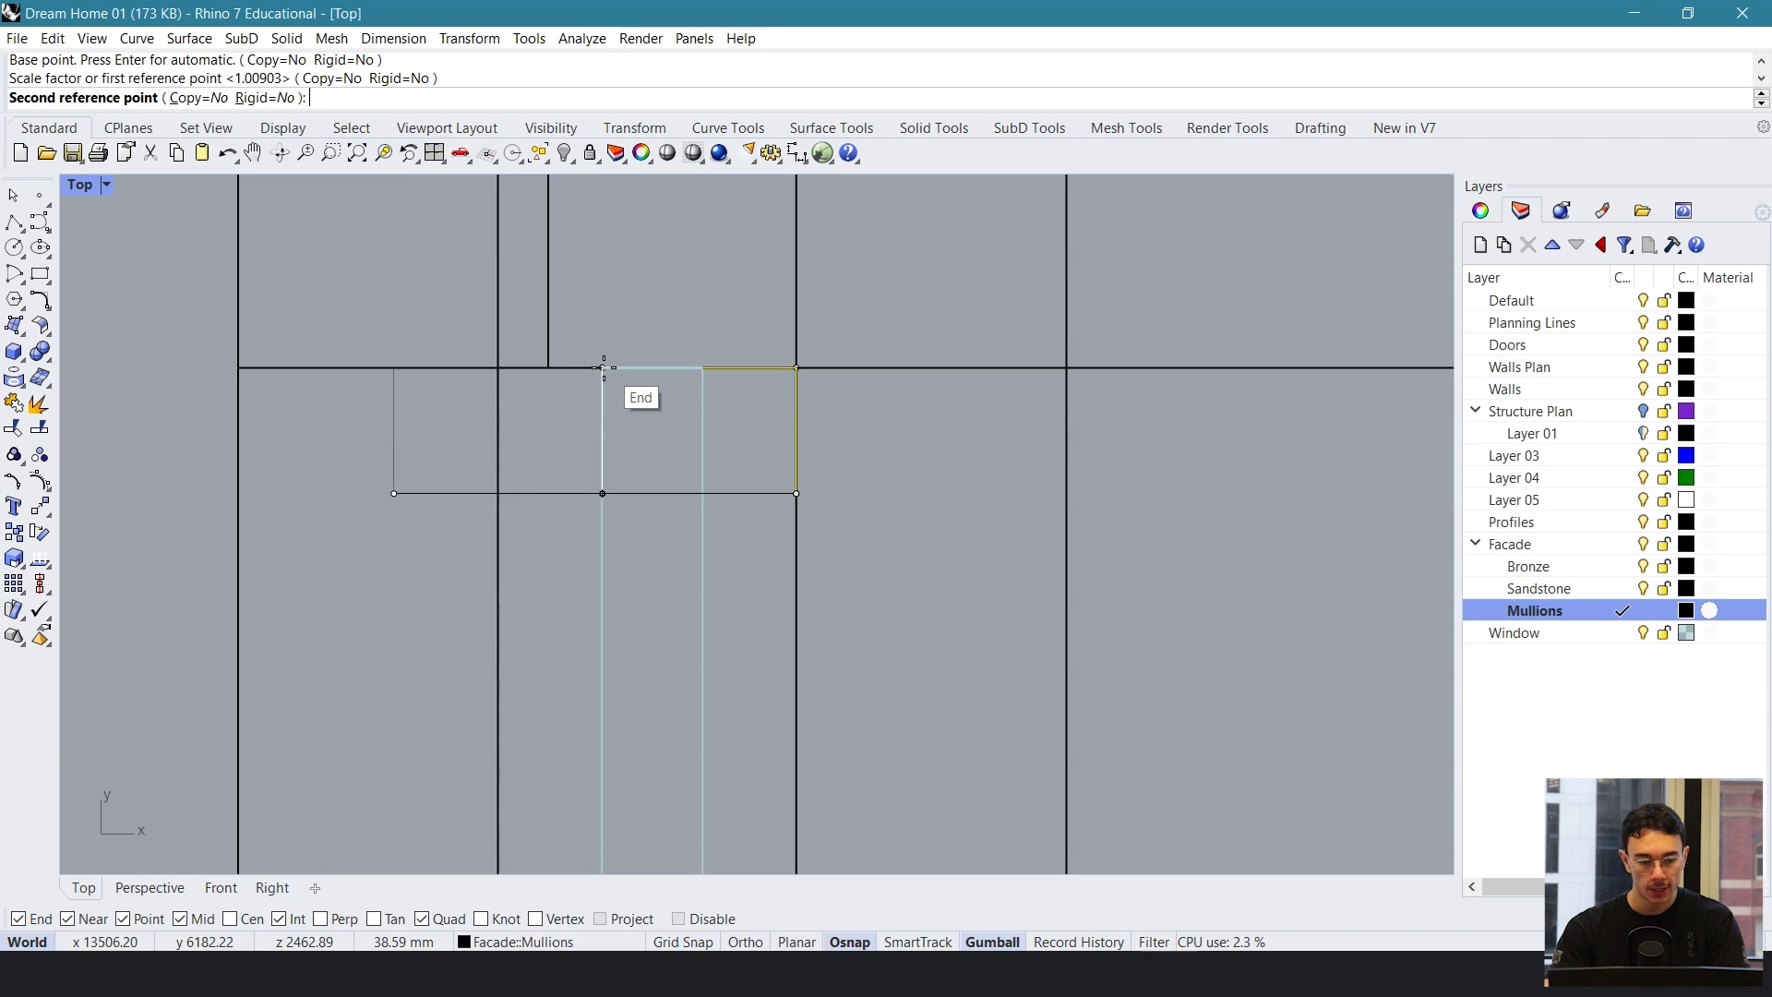
click(589, 366)
- Reduce the mullion rectangle's thickness along the wall to slightly under half with Scale1D, and return to the Perspective view
scroll(617, 408, up, 5)
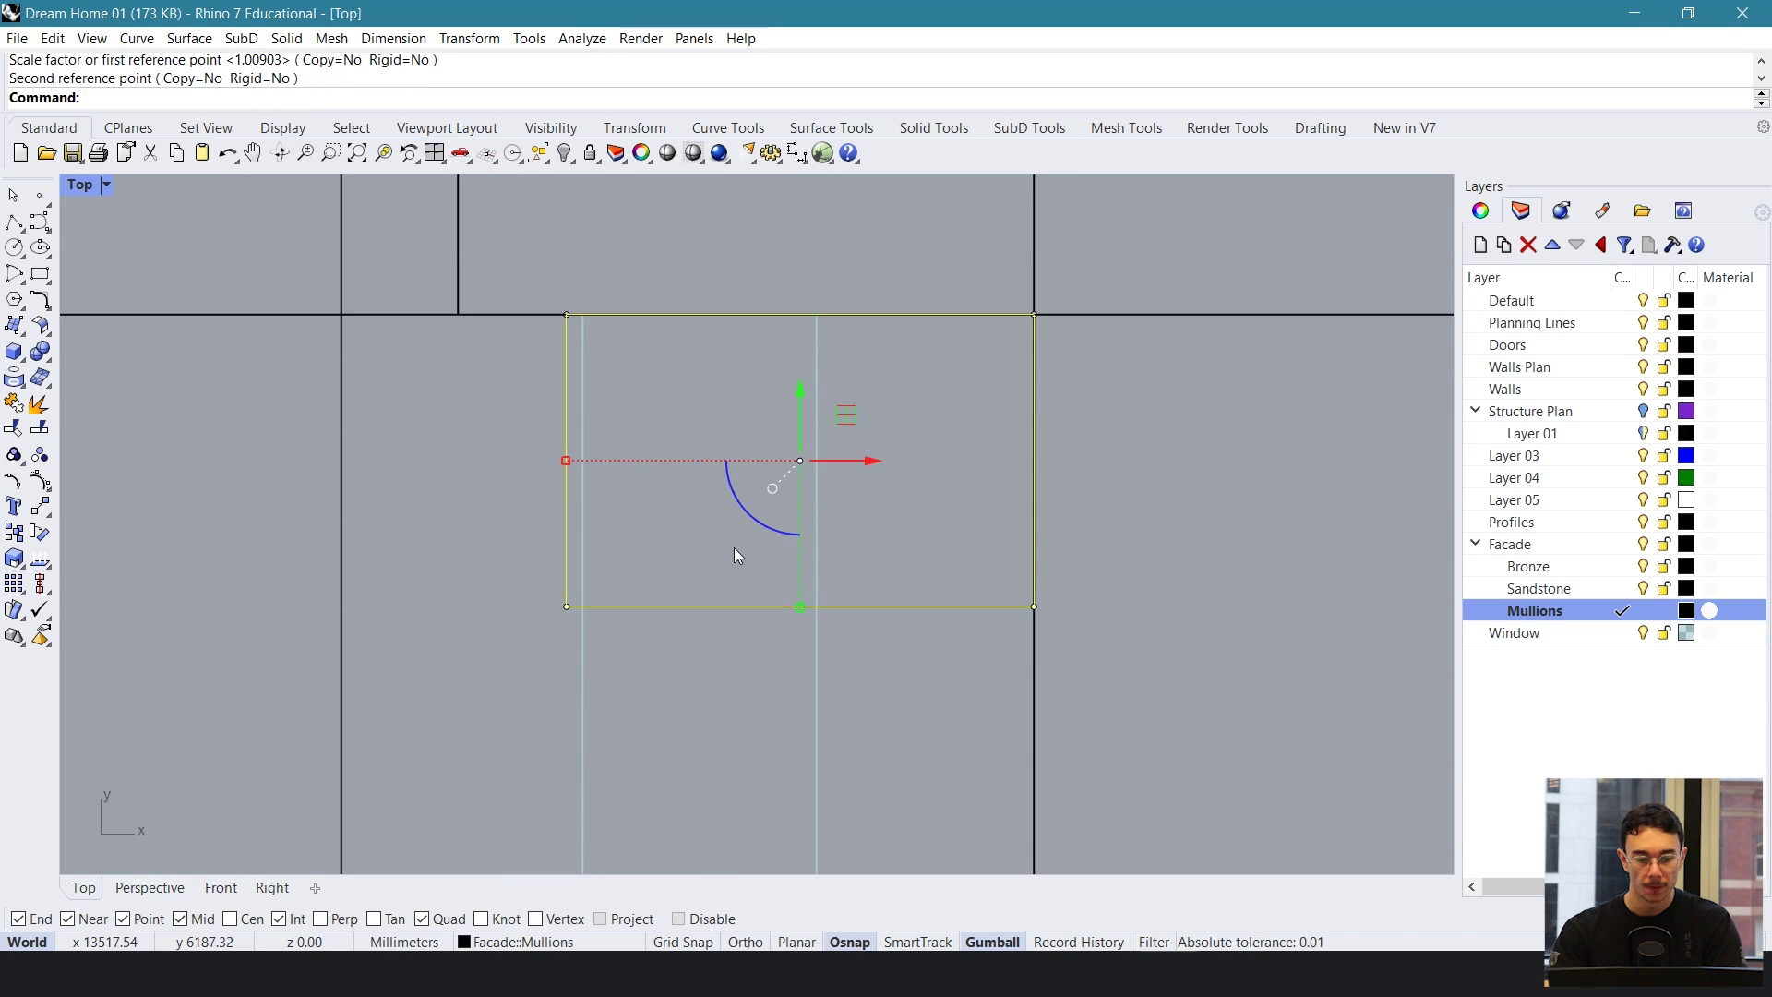
key(Return)
click(1034, 315)
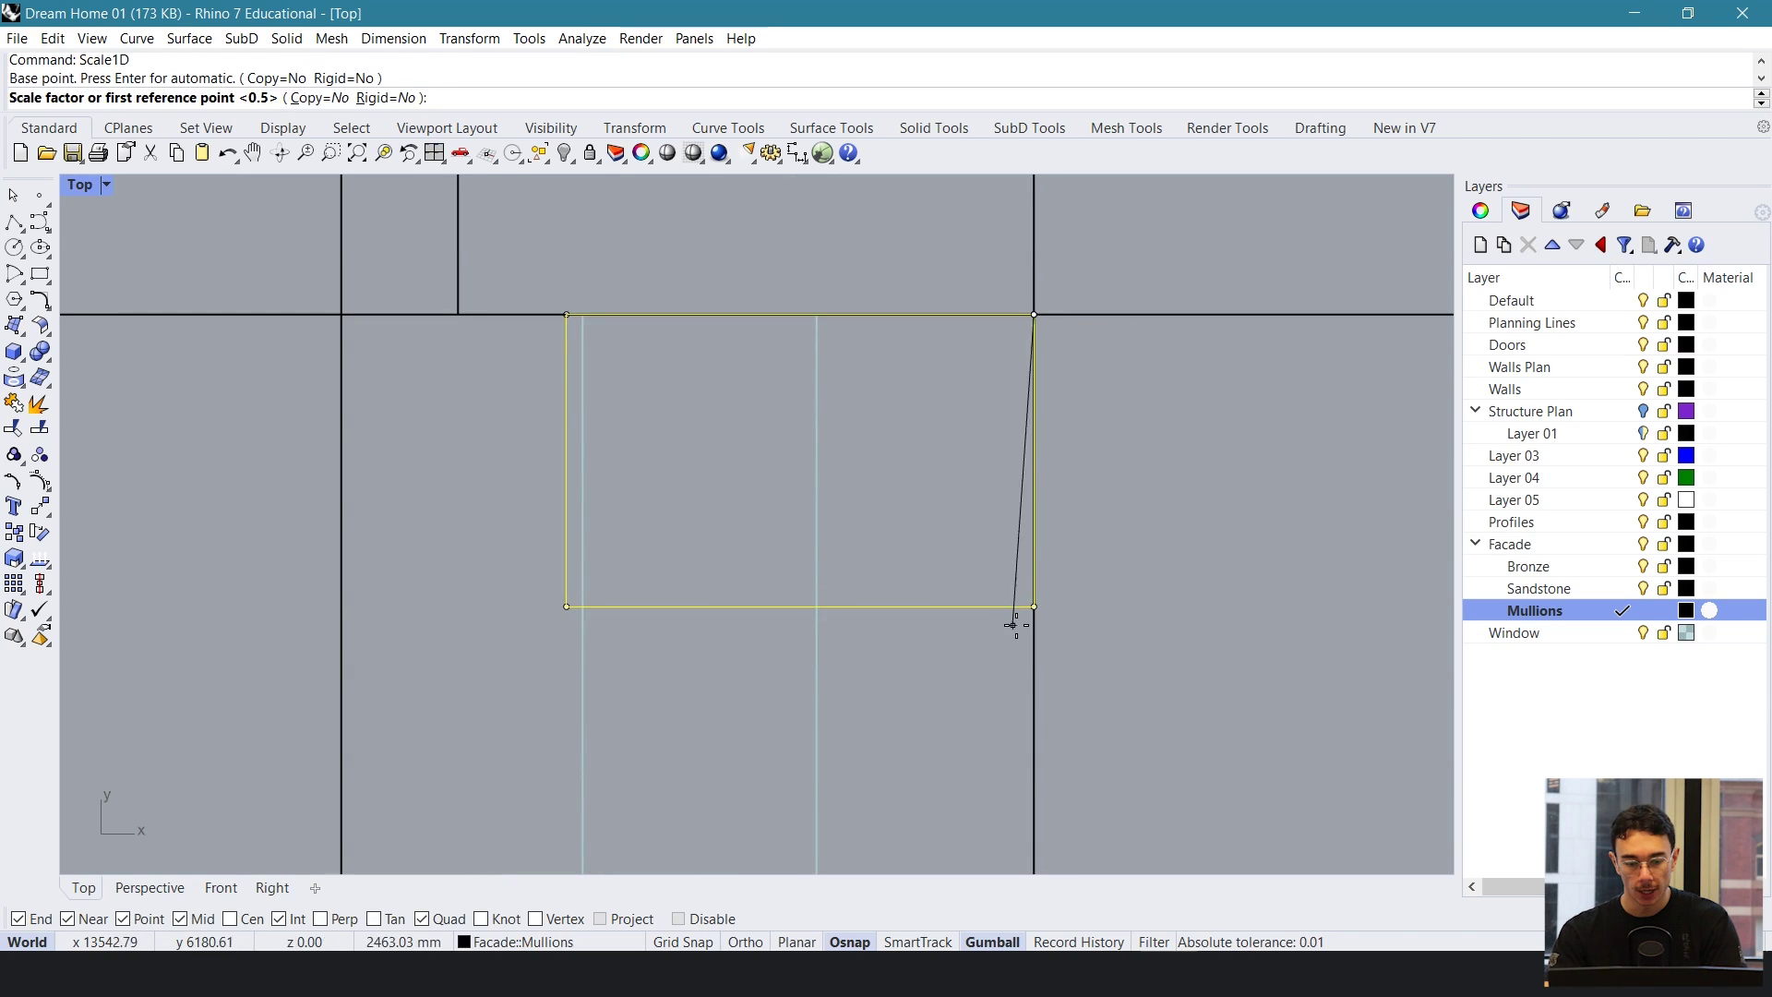
click(1033, 607)
click(1019, 449)
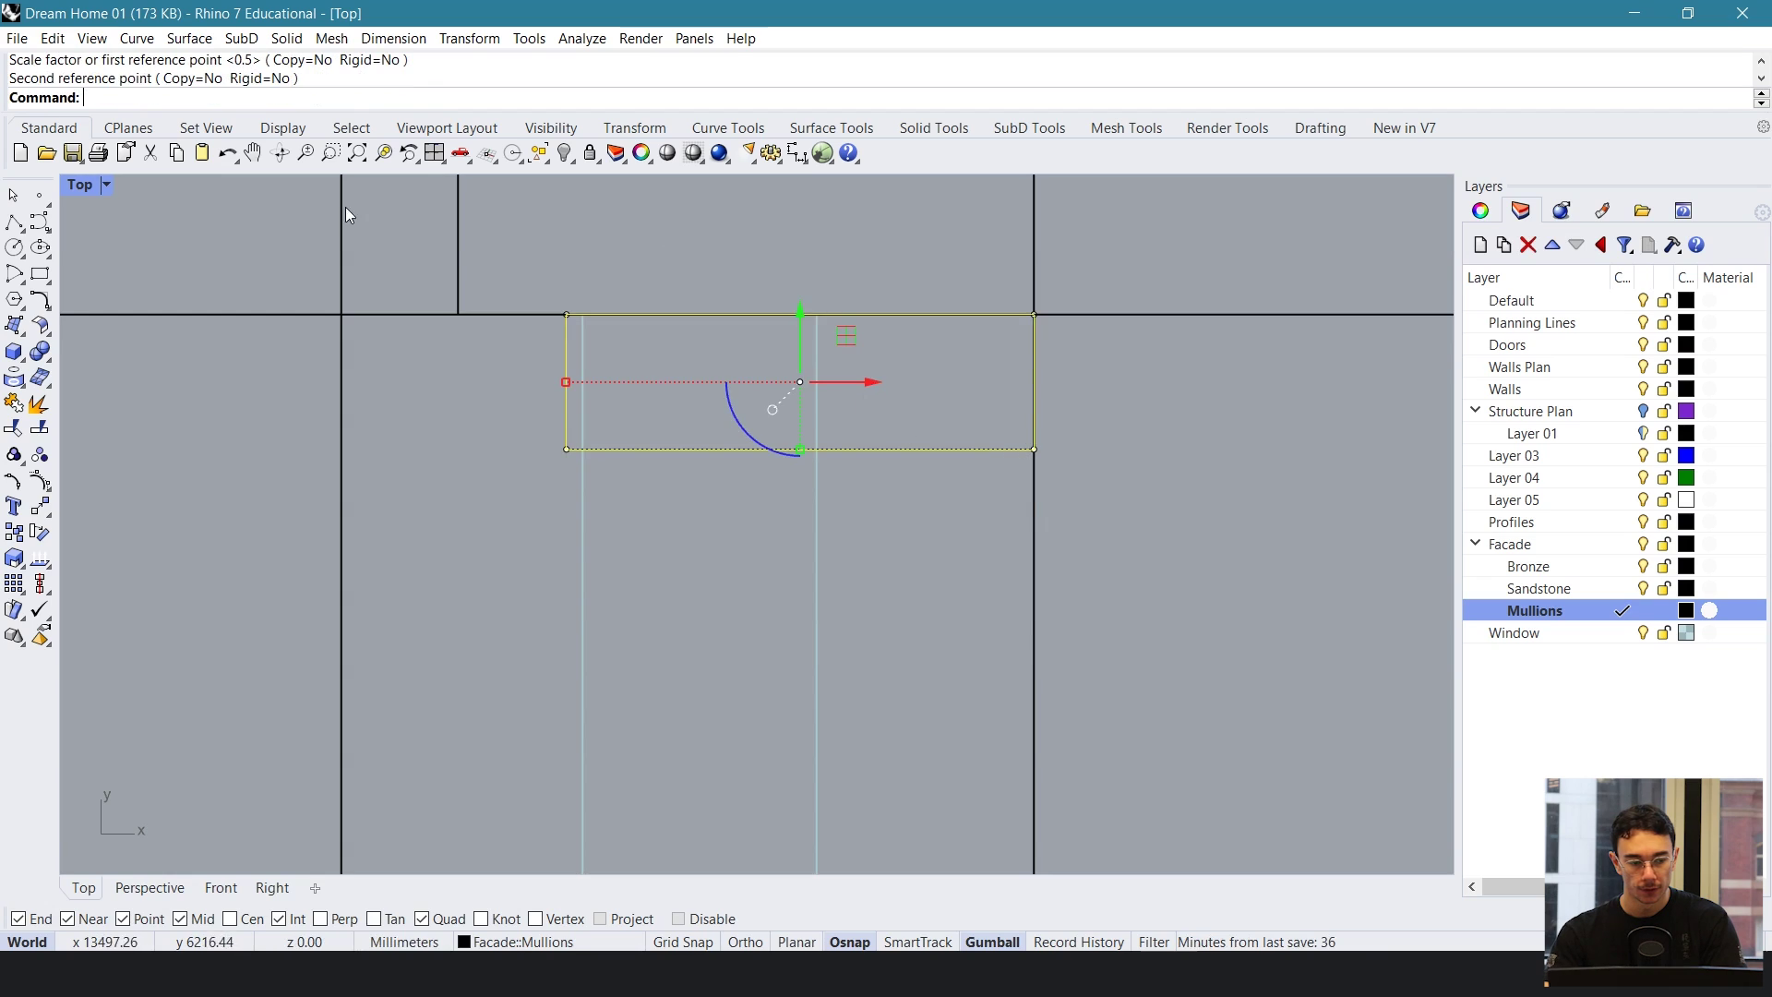
double_click(94, 190)
double_click(813, 185)
scroll(832, 396, up, 5)
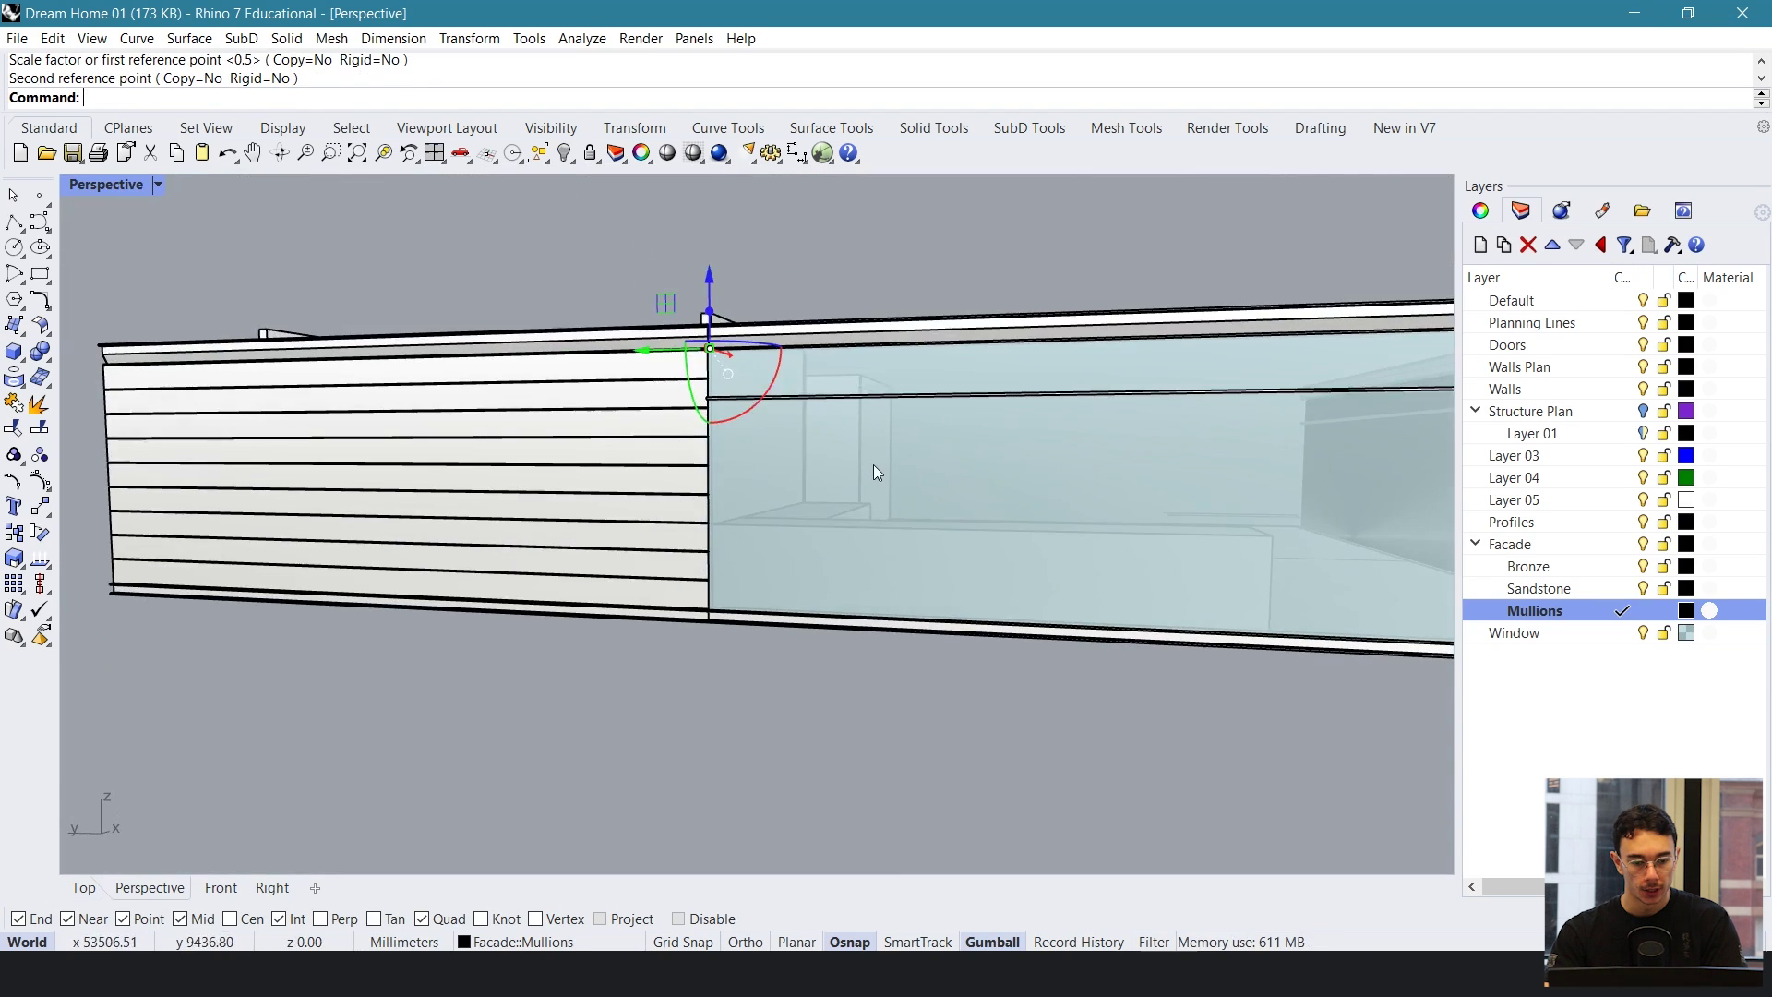
- Extrude the mullion rectangle as a solid down to the ledge at the foot of the glazing
scroll(775, 426, up, 7)
shift+right_drag(701, 342, 728, 380)
text(ExtrudeCrv)
key(Return)
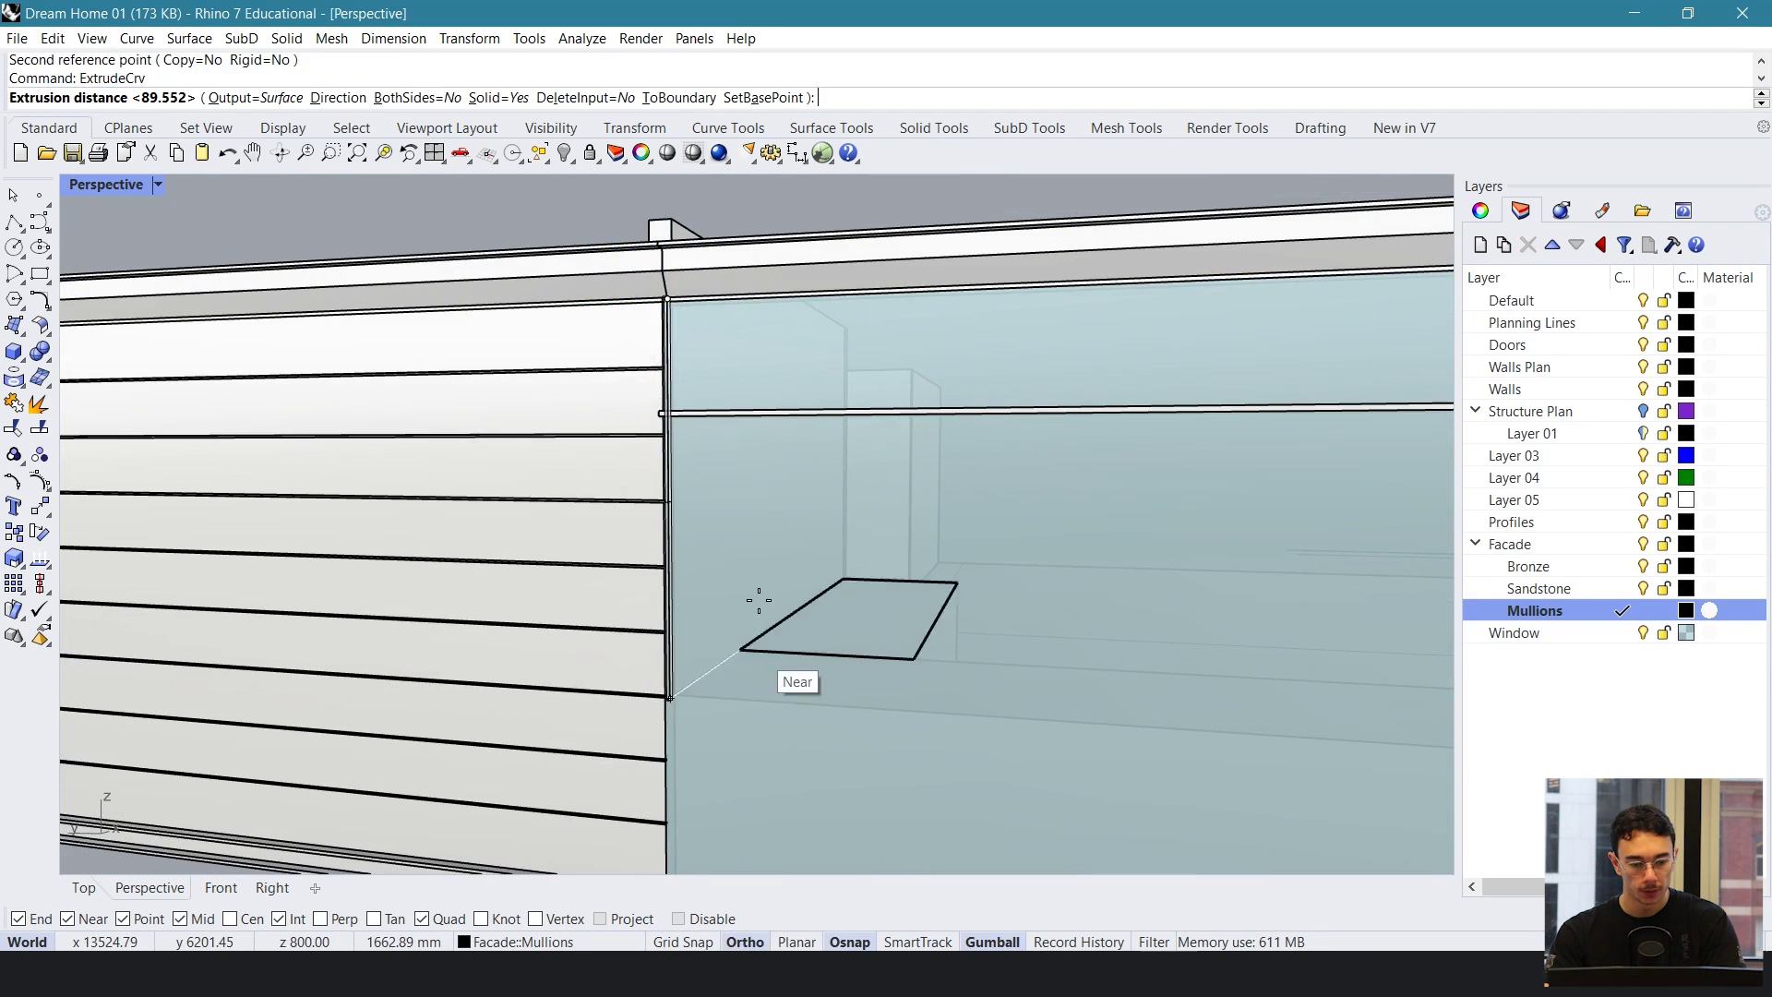
shift+right_drag(759, 600, 766, 355)
scroll(689, 621, up, 7)
click(582, 670)
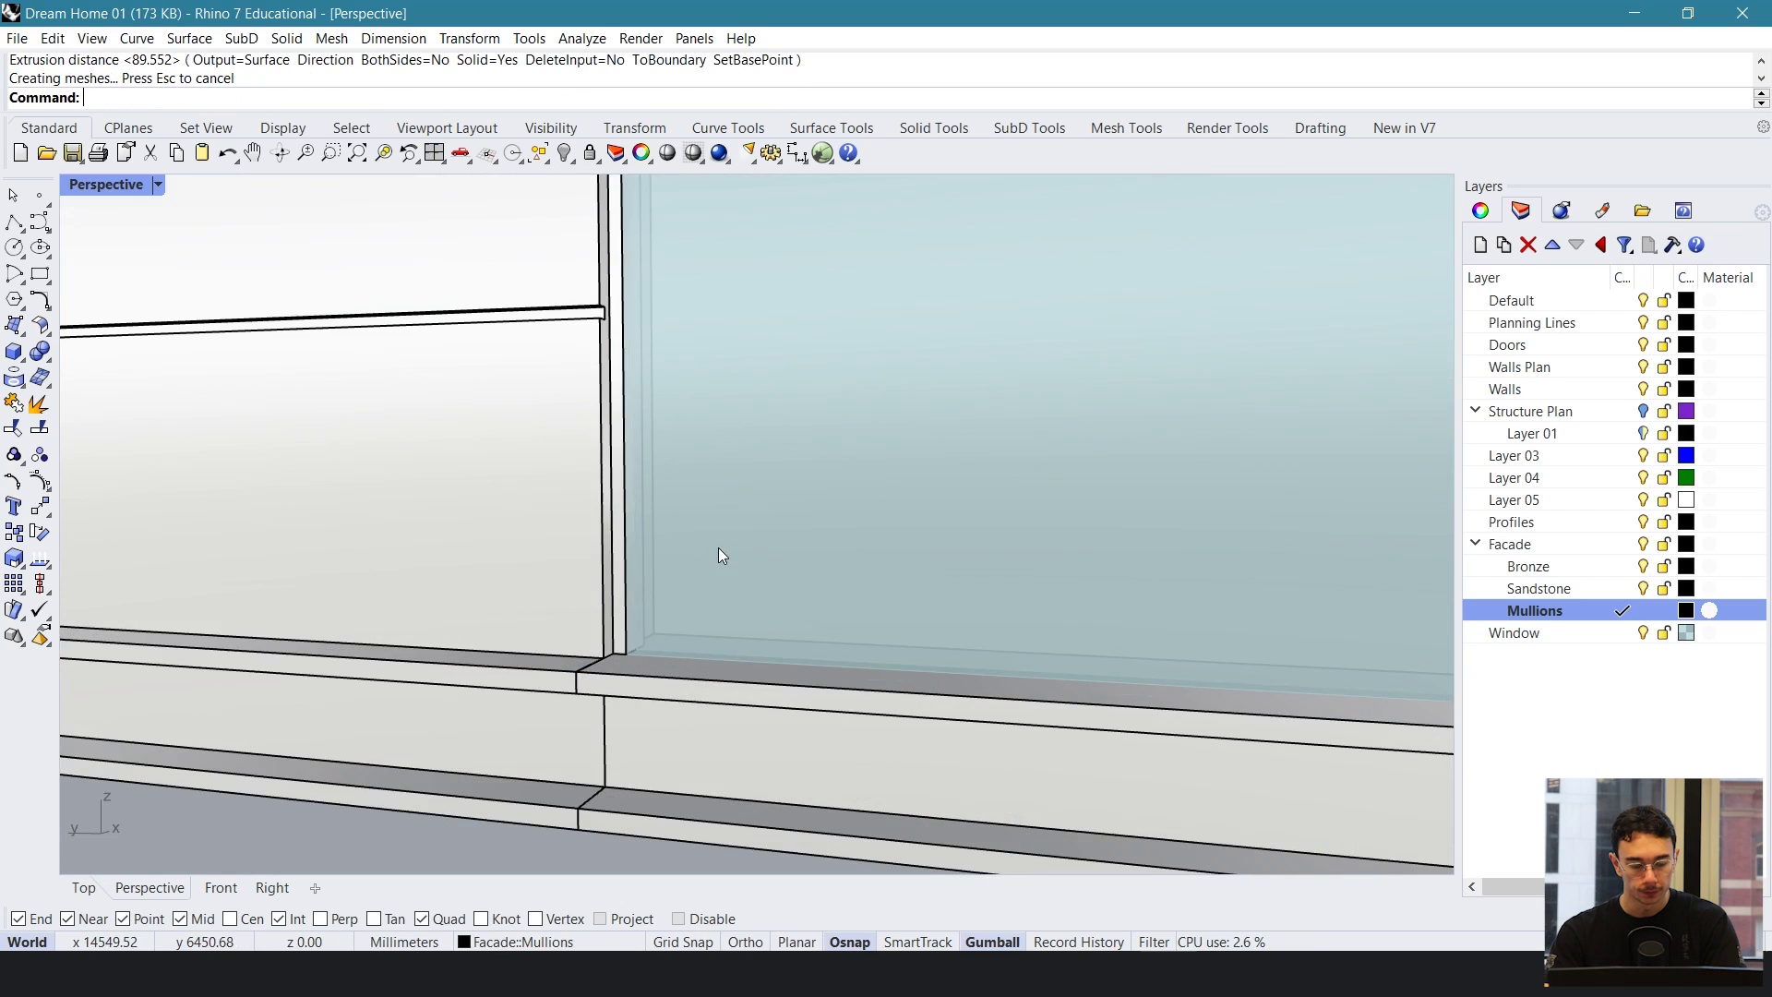
right_drag(718, 546, 784, 646)
scroll(613, 566, down, 8)
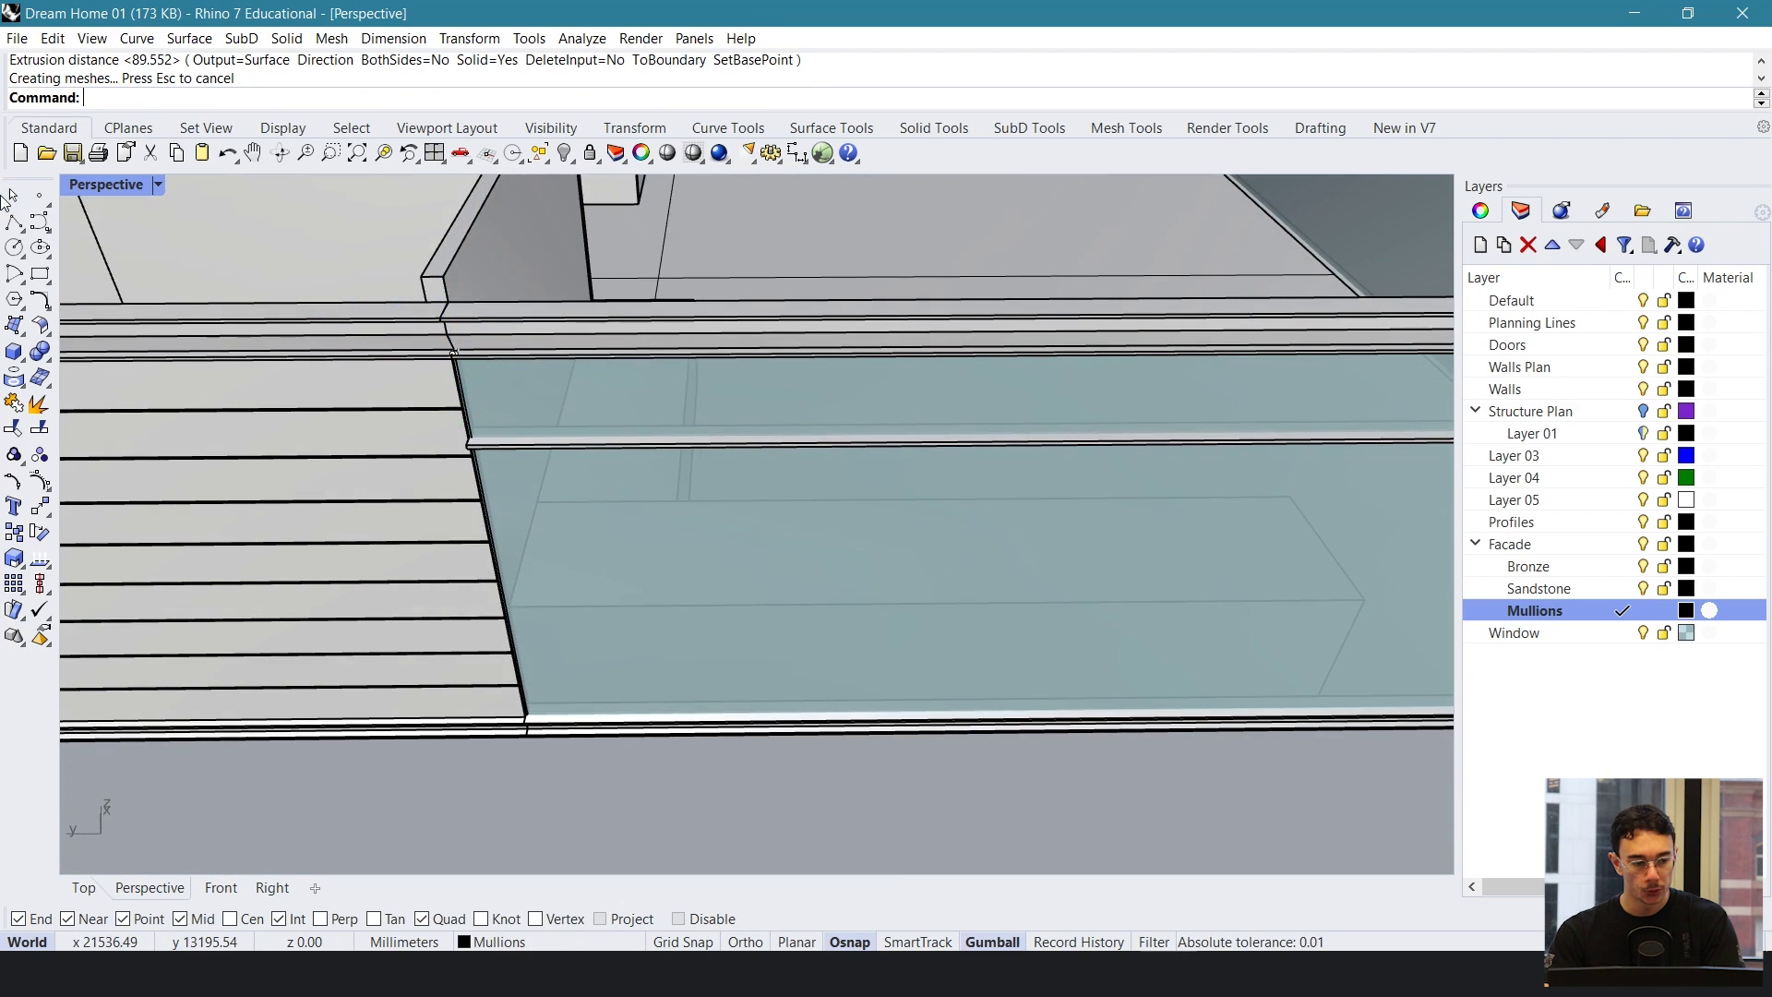
- Draw a polyline along the side facade's bottom ledge edge from the slatted panel's end to the glazed corner
click(14, 221)
scroll(459, 667, up, 3)
scroll(634, 752, up, 3)
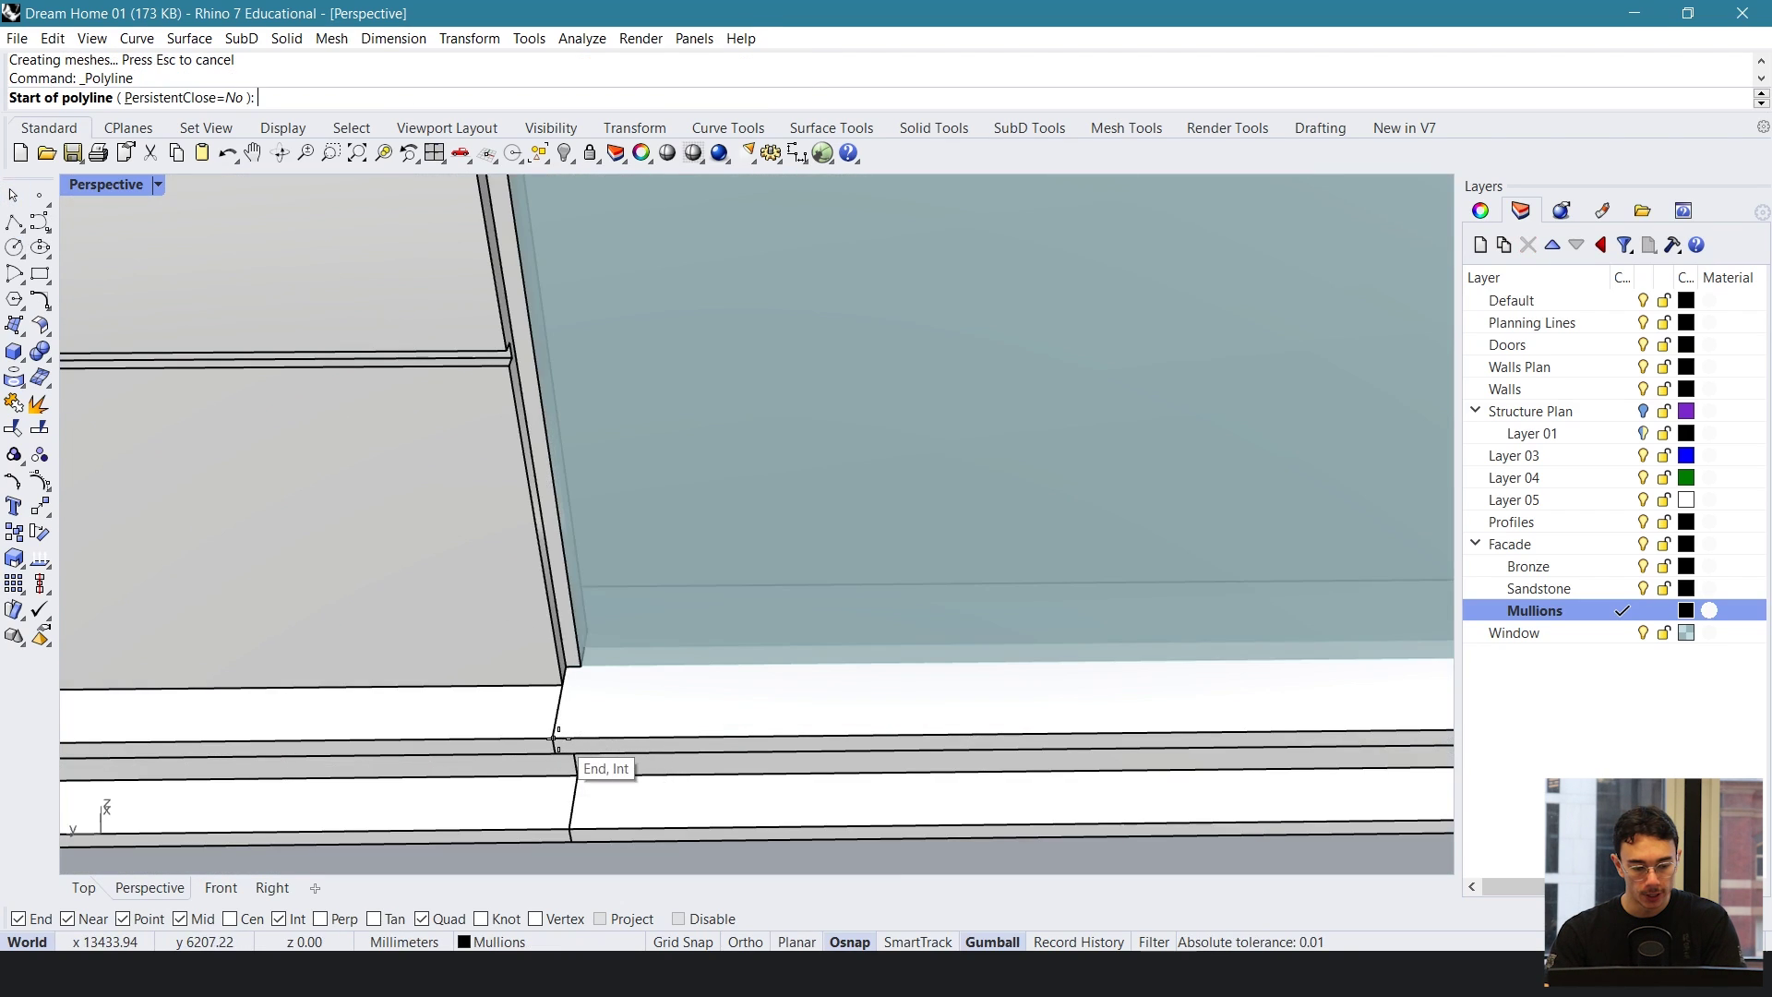
scroll(244, 556, down, 5)
scroll(812, 582, up, 5)
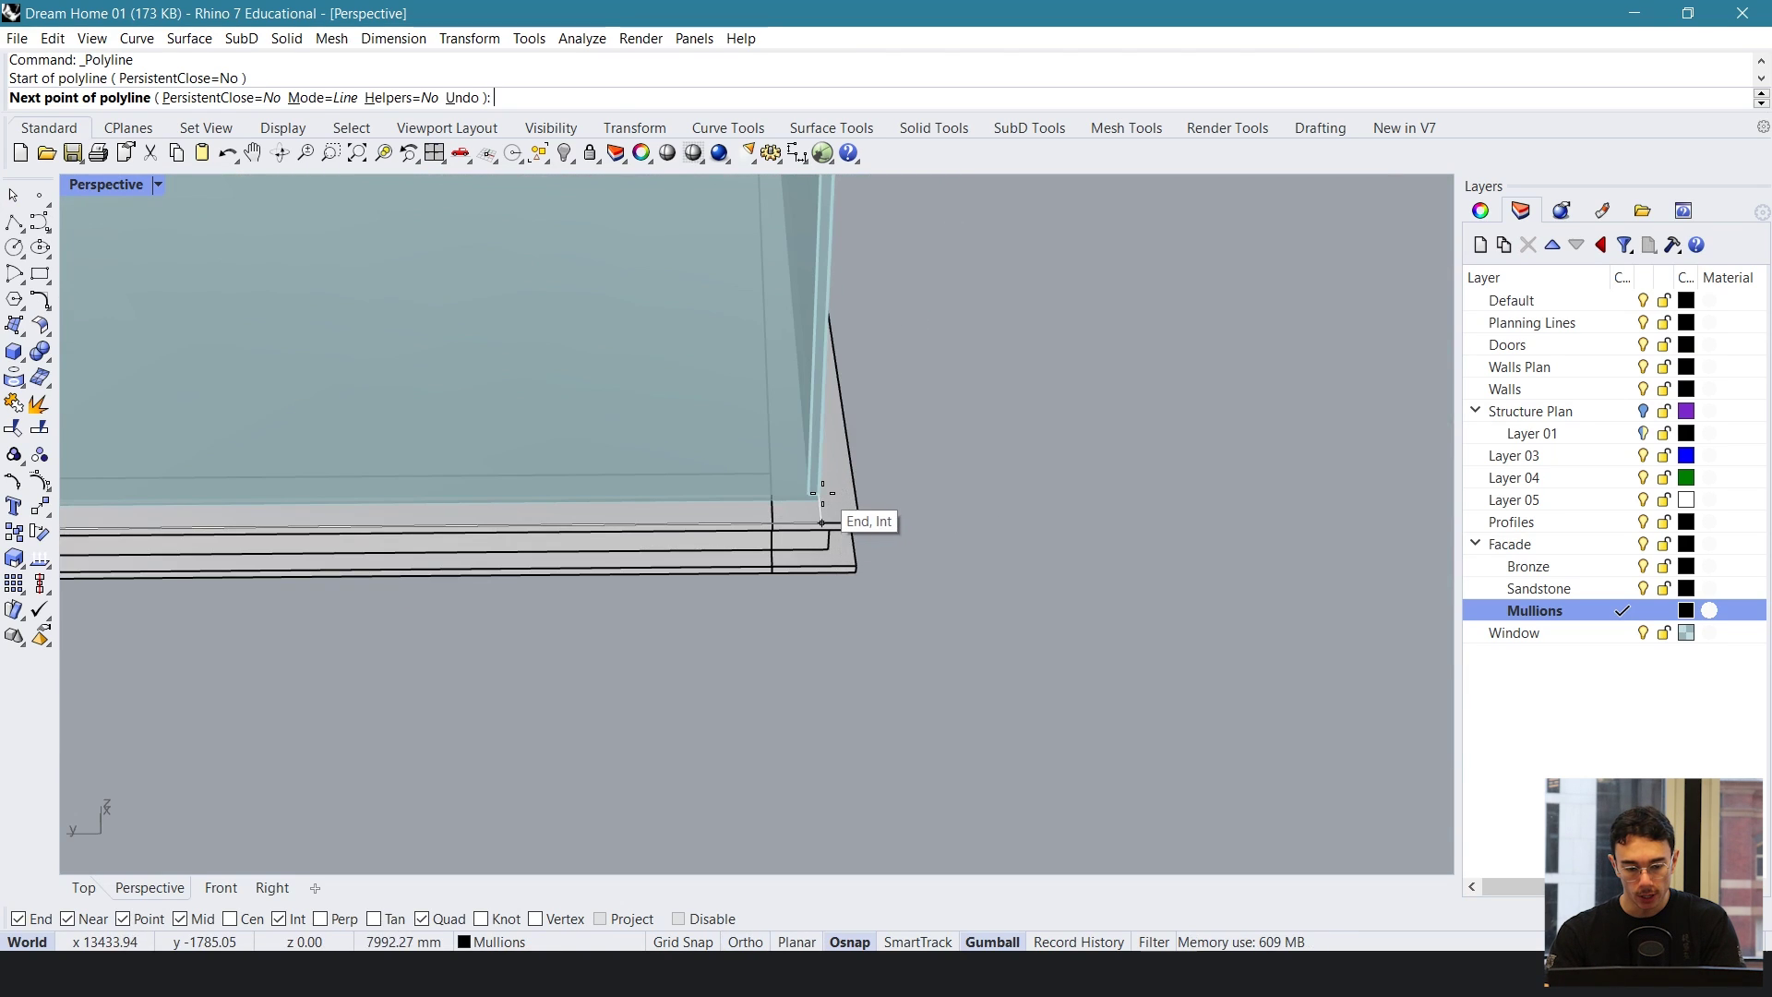
click(821, 523)
key(Return)
- Try to array the mullion along the ledge polyline with ArrayCrv at a distance of 1500 mm
scroll(810, 512, down, 5)
scroll(431, 363, up, 6)
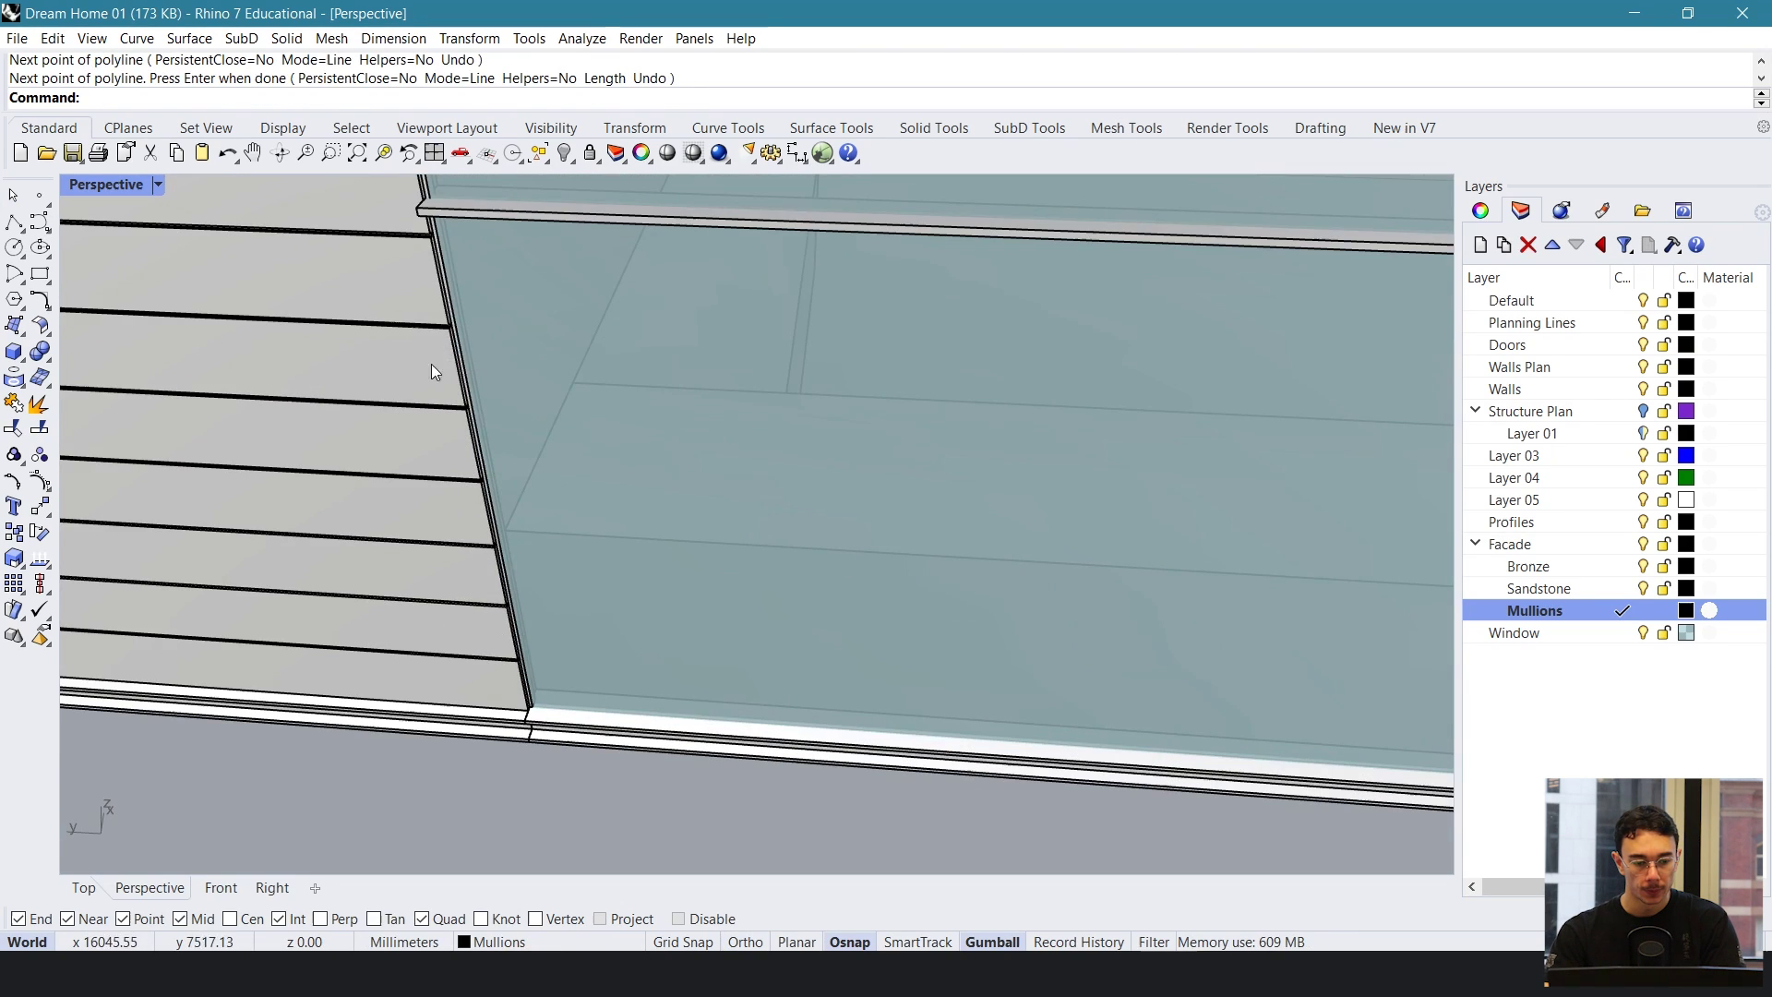
click(462, 348)
text(ArrayCrv)
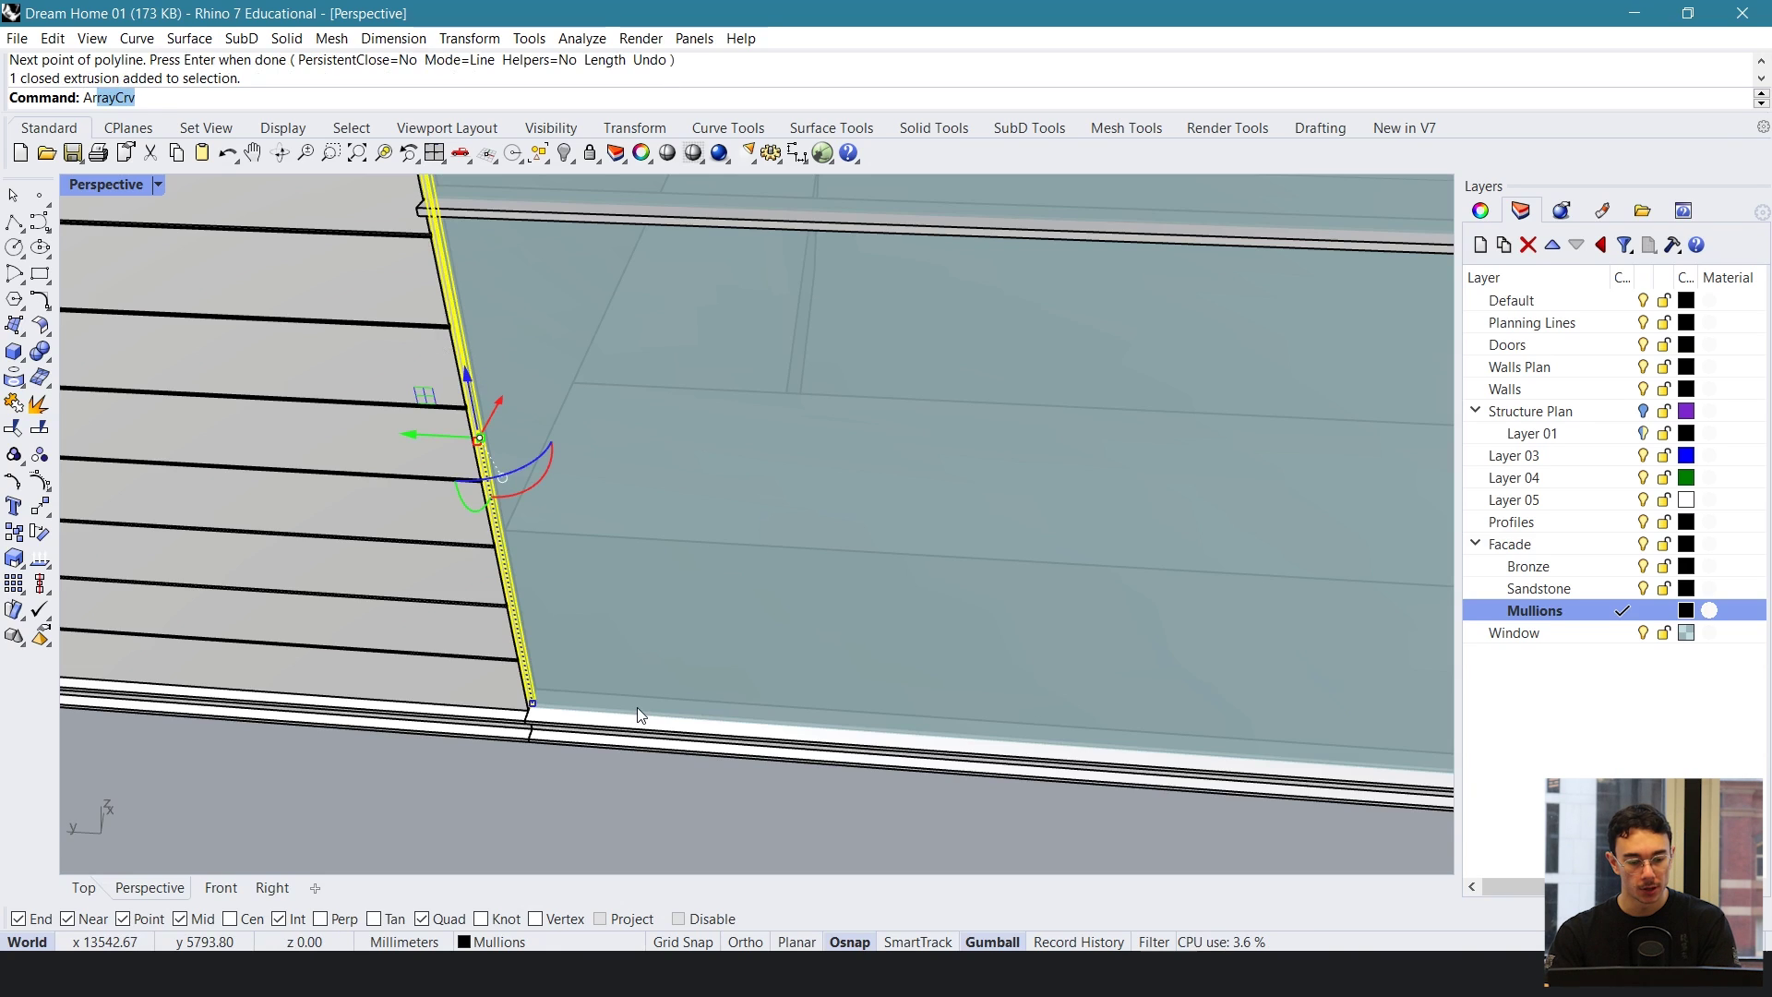
key(Return)
scroll(637, 707, up, 4)
click(523, 718)
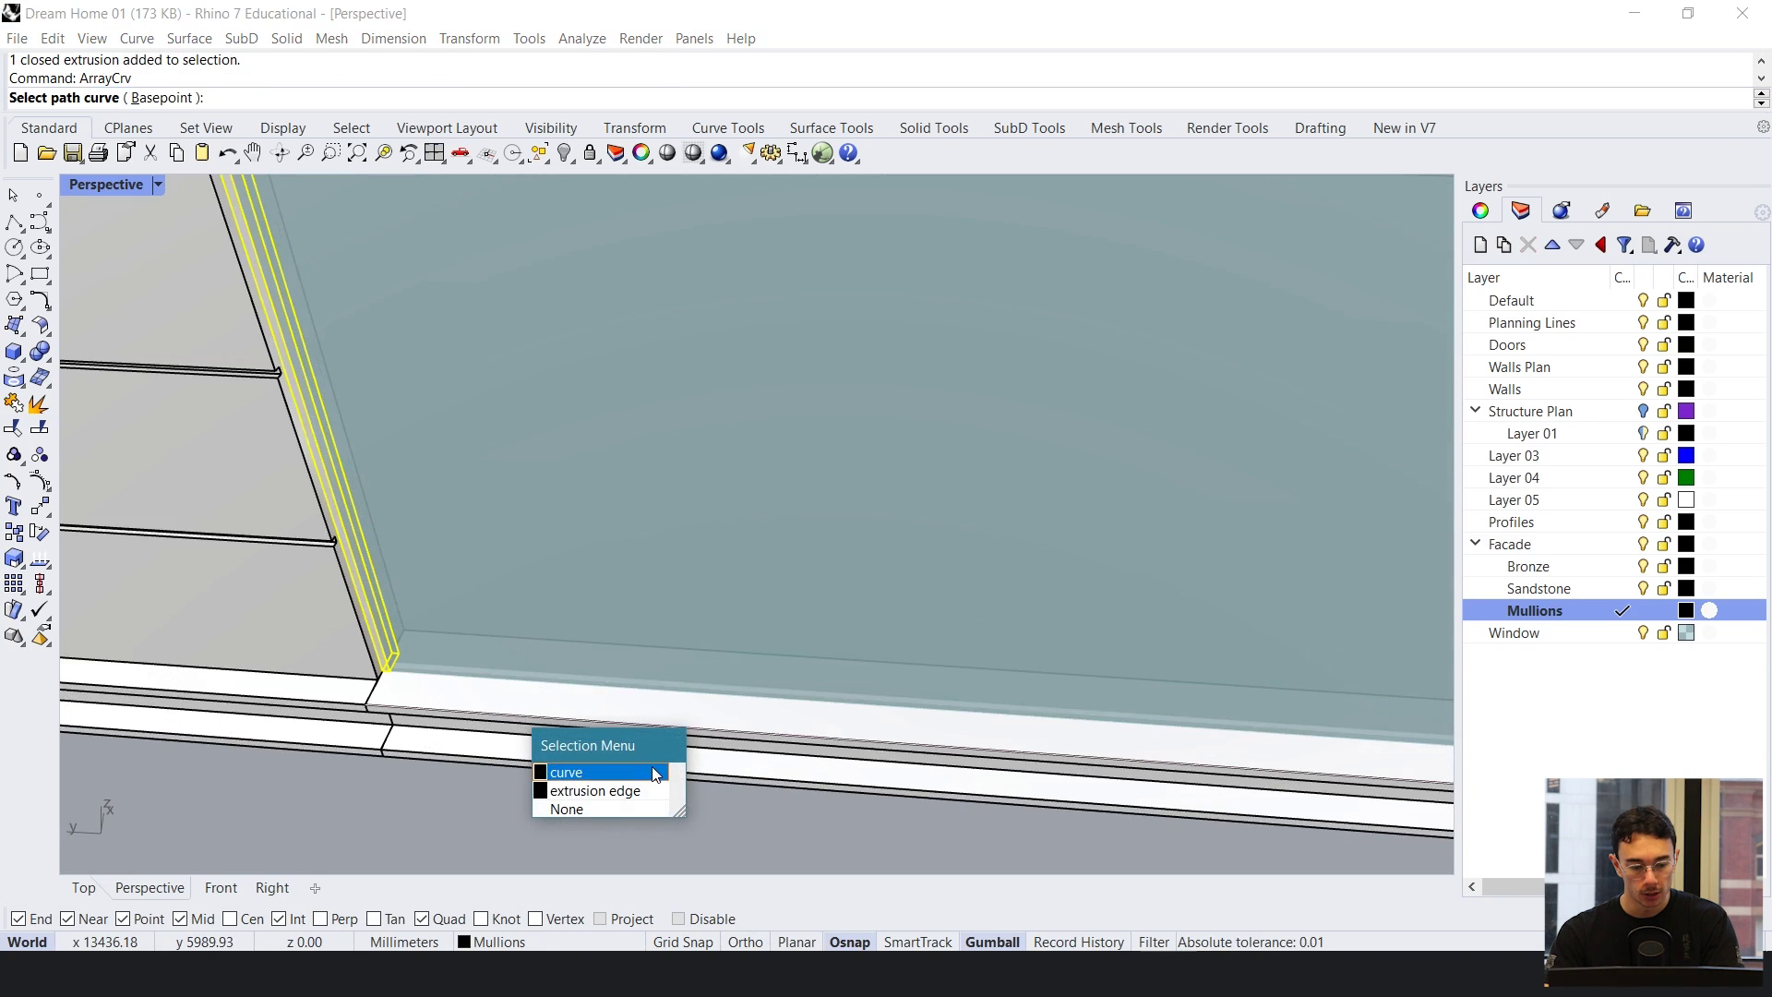
click(632, 774)
scroll(661, 684, down, 8)
shift+right_drag(795, 634, 722, 528)
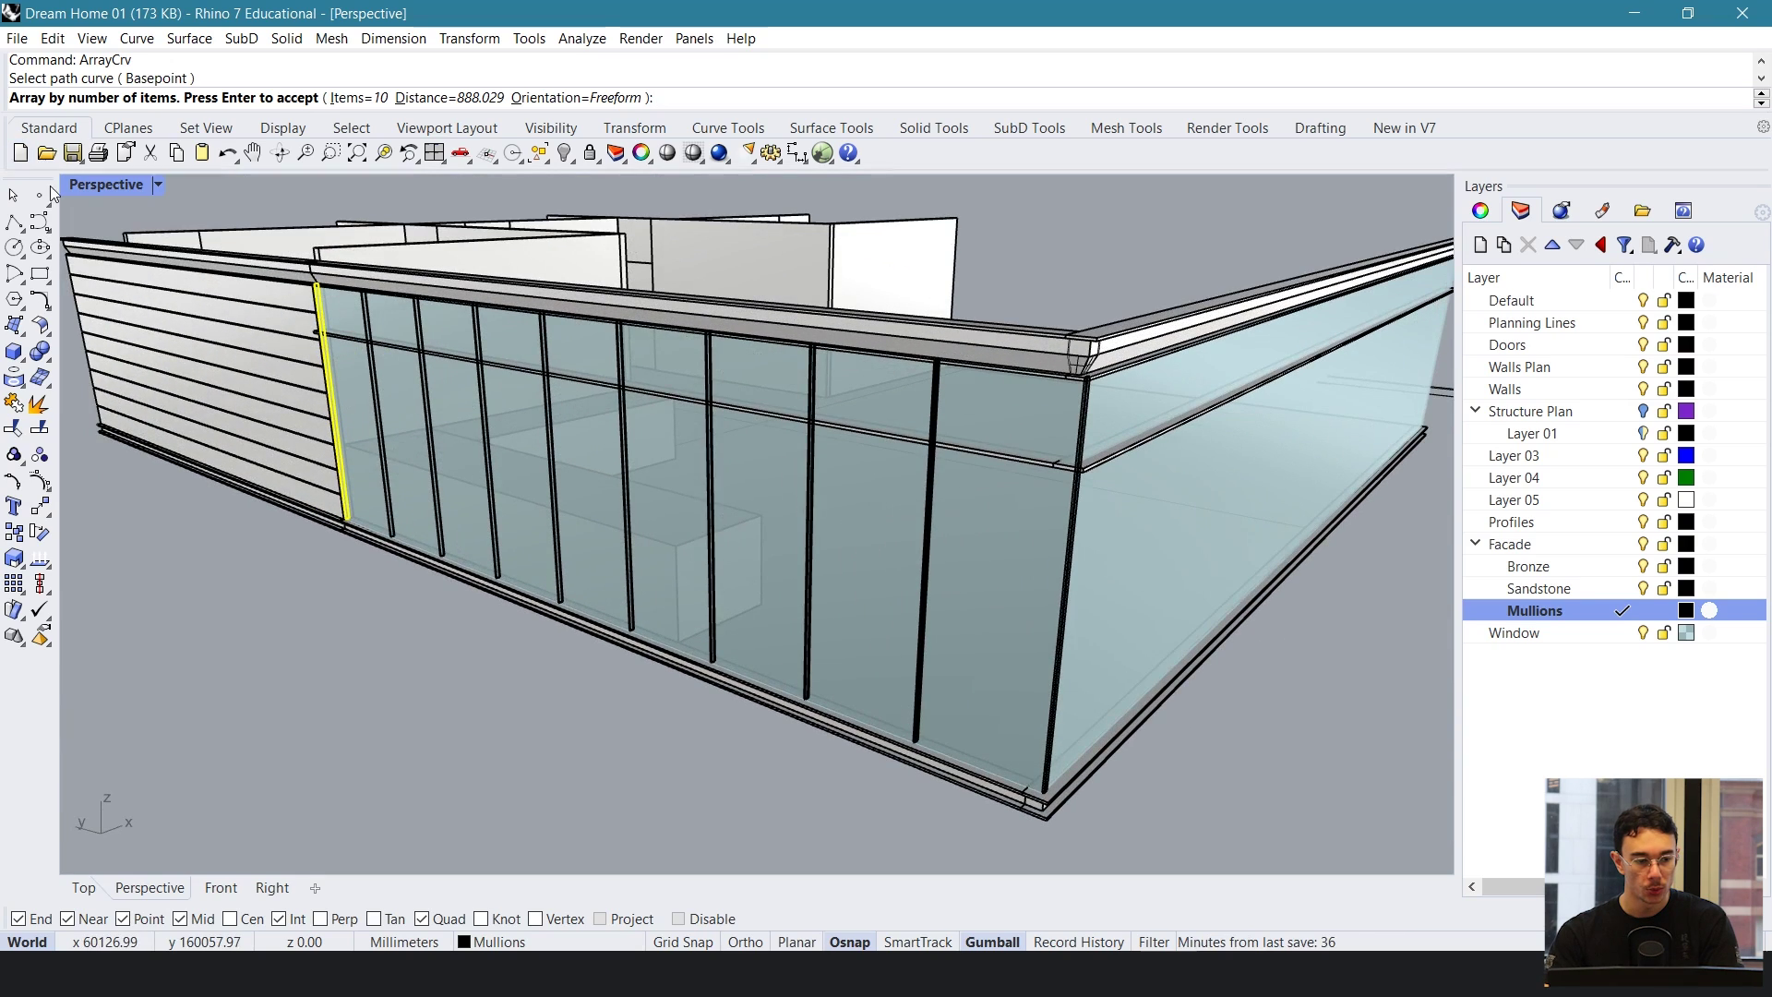
click(441, 98)
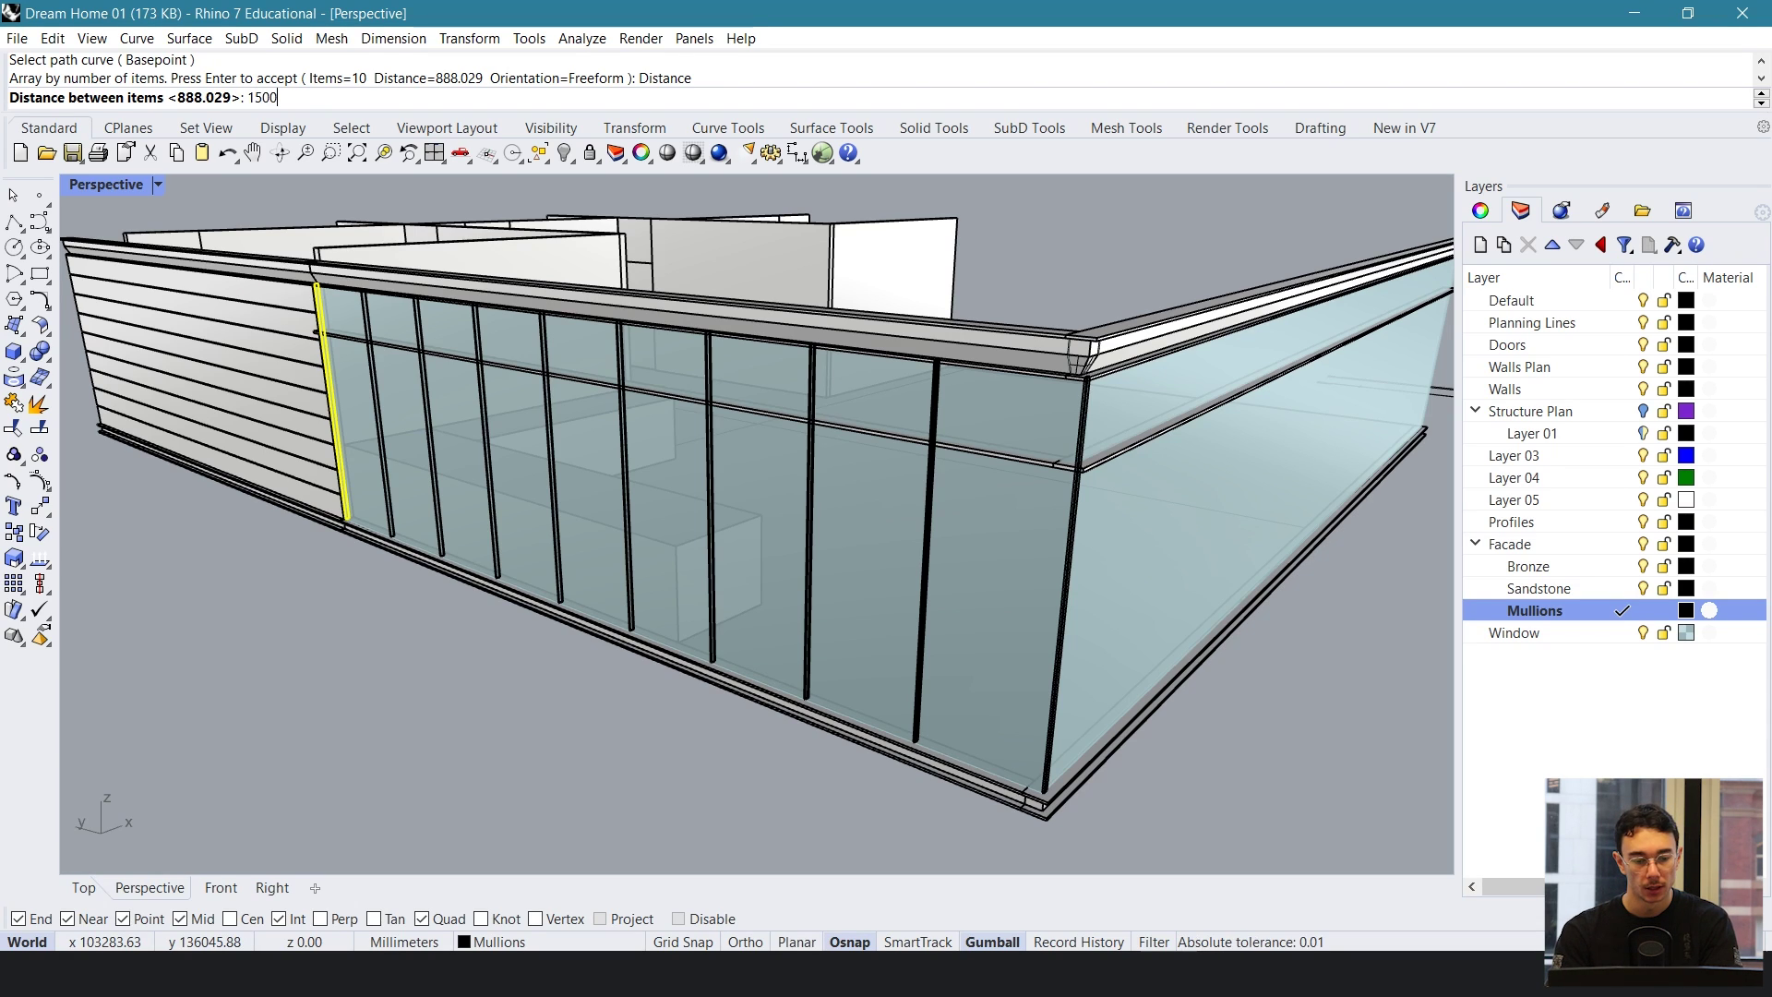
key(Return)
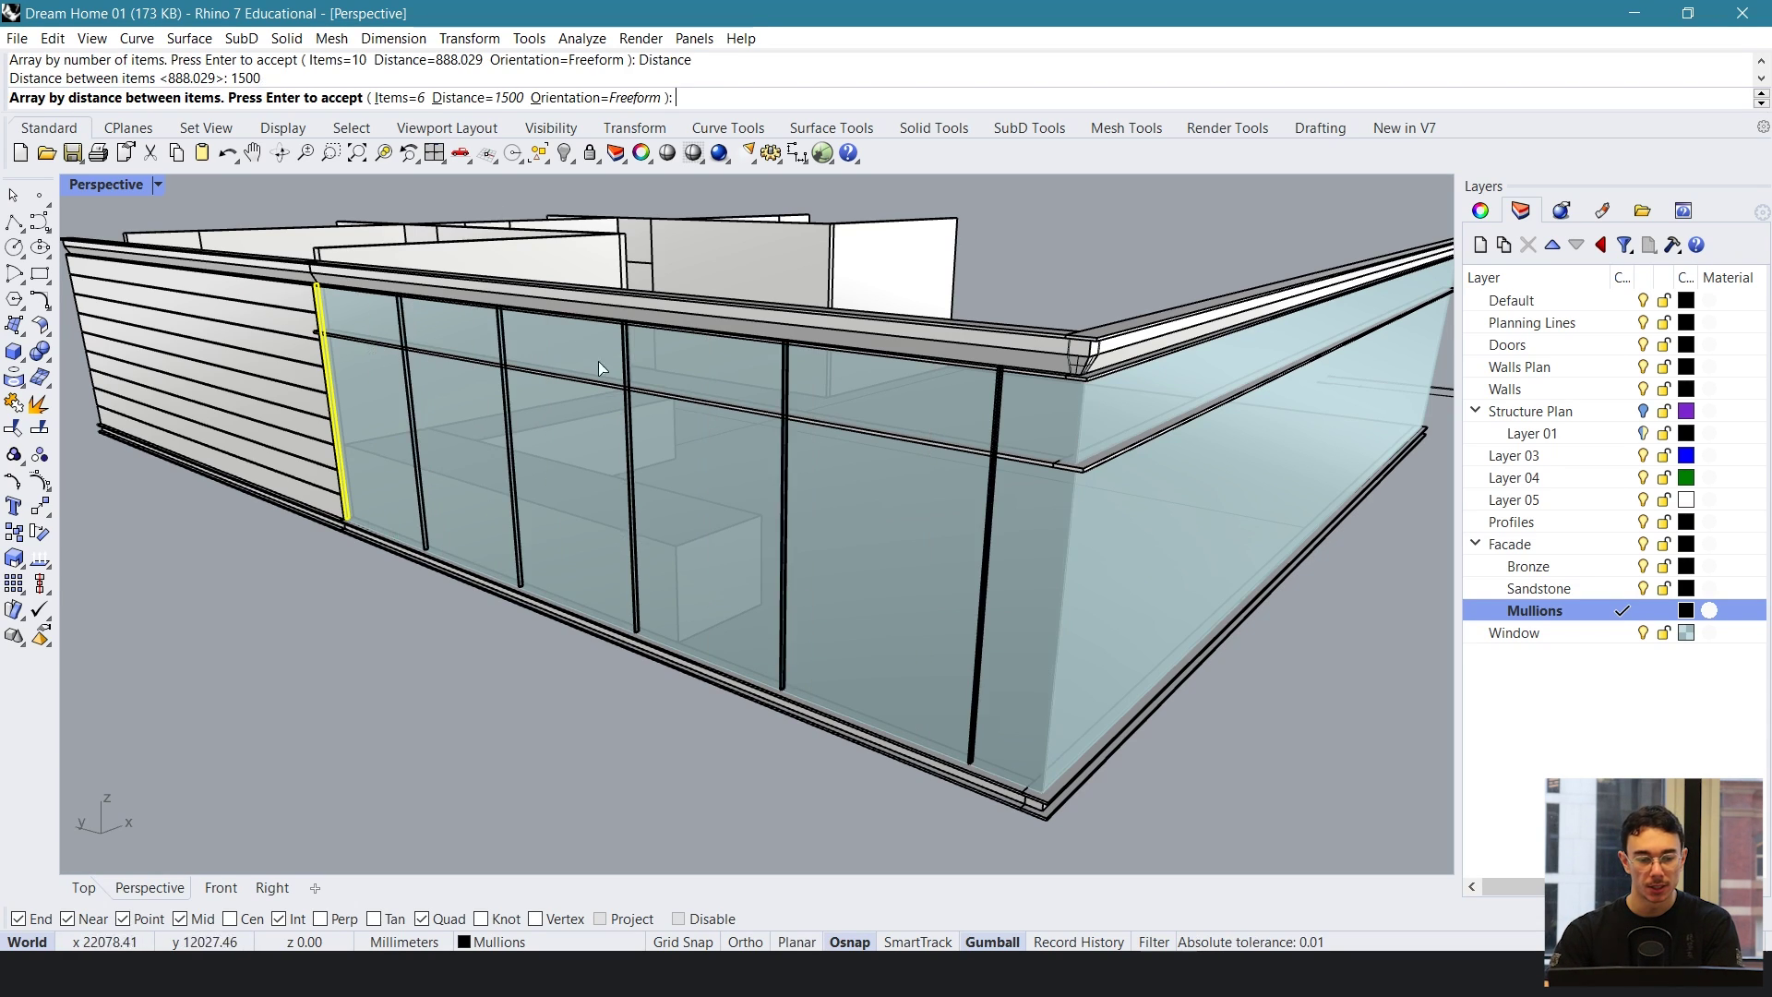
right_drag(598, 361, 635, 305)
scroll(590, 555, down, 5)
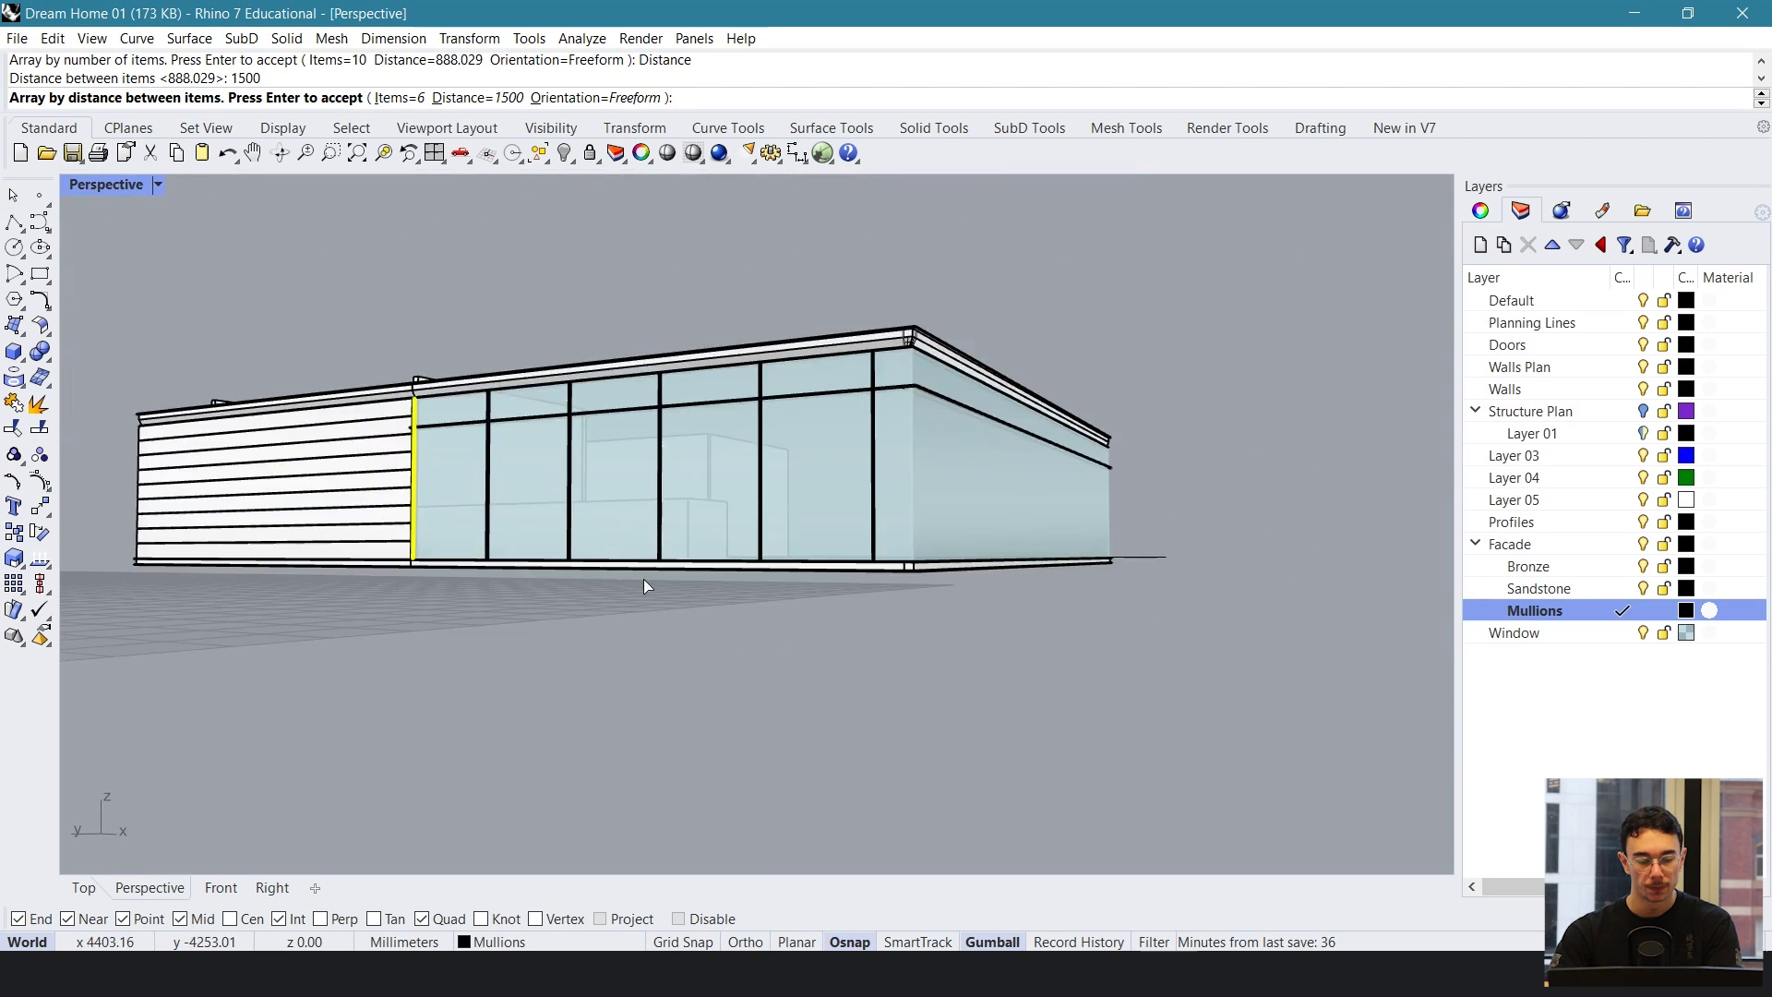
right_drag(644, 578, 638, 561)
key(Return)
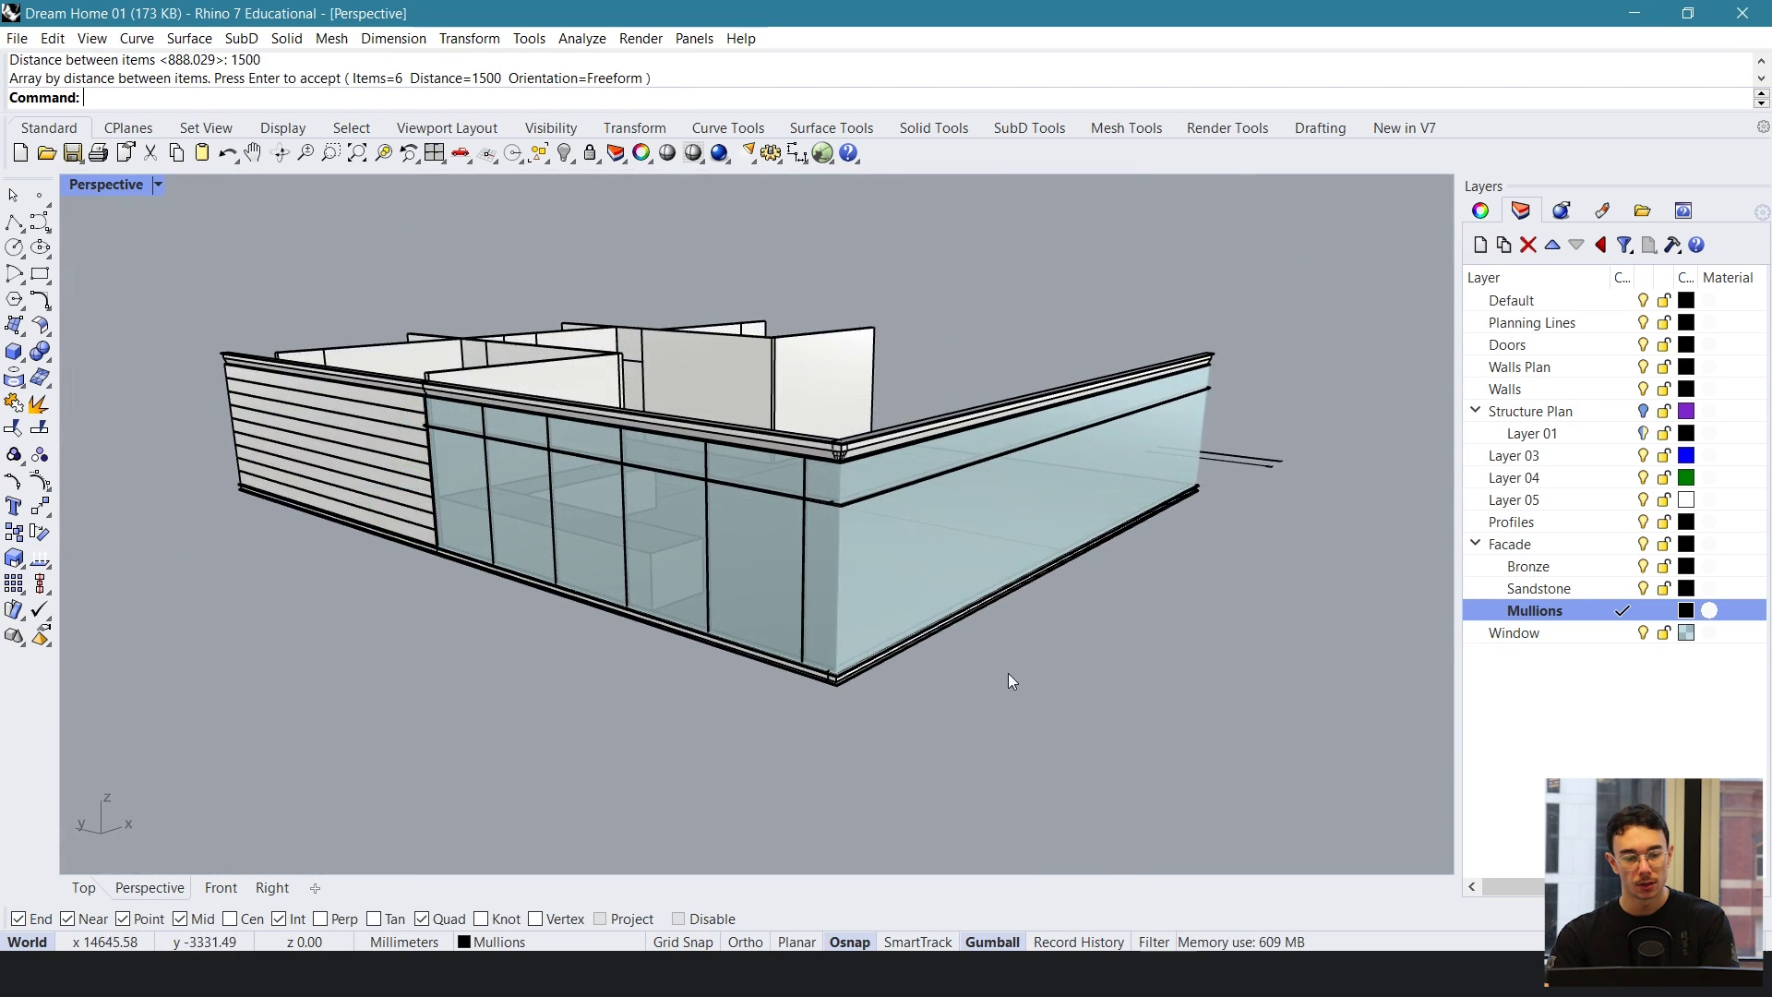
- Check the last mullion's spacing at the glazed corner and undo the array
right_drag(1008, 673, 961, 585)
scroll(790, 560, up, 5)
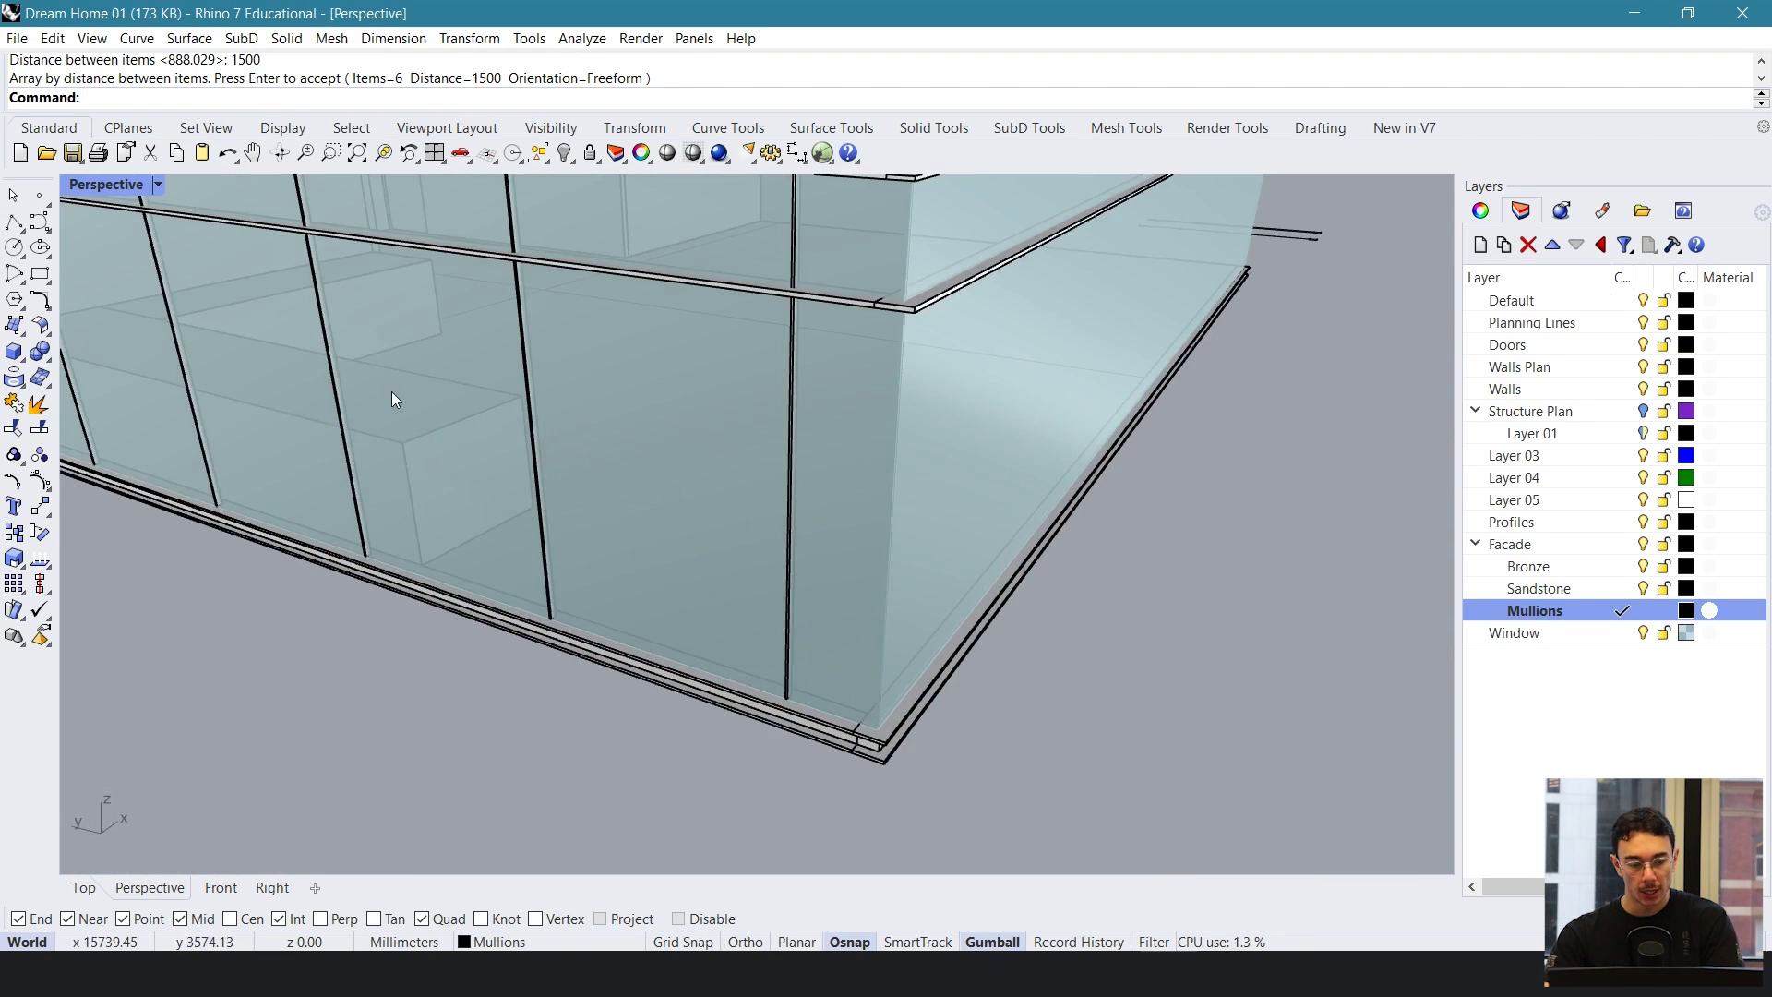
right_drag(911, 733, 877, 745)
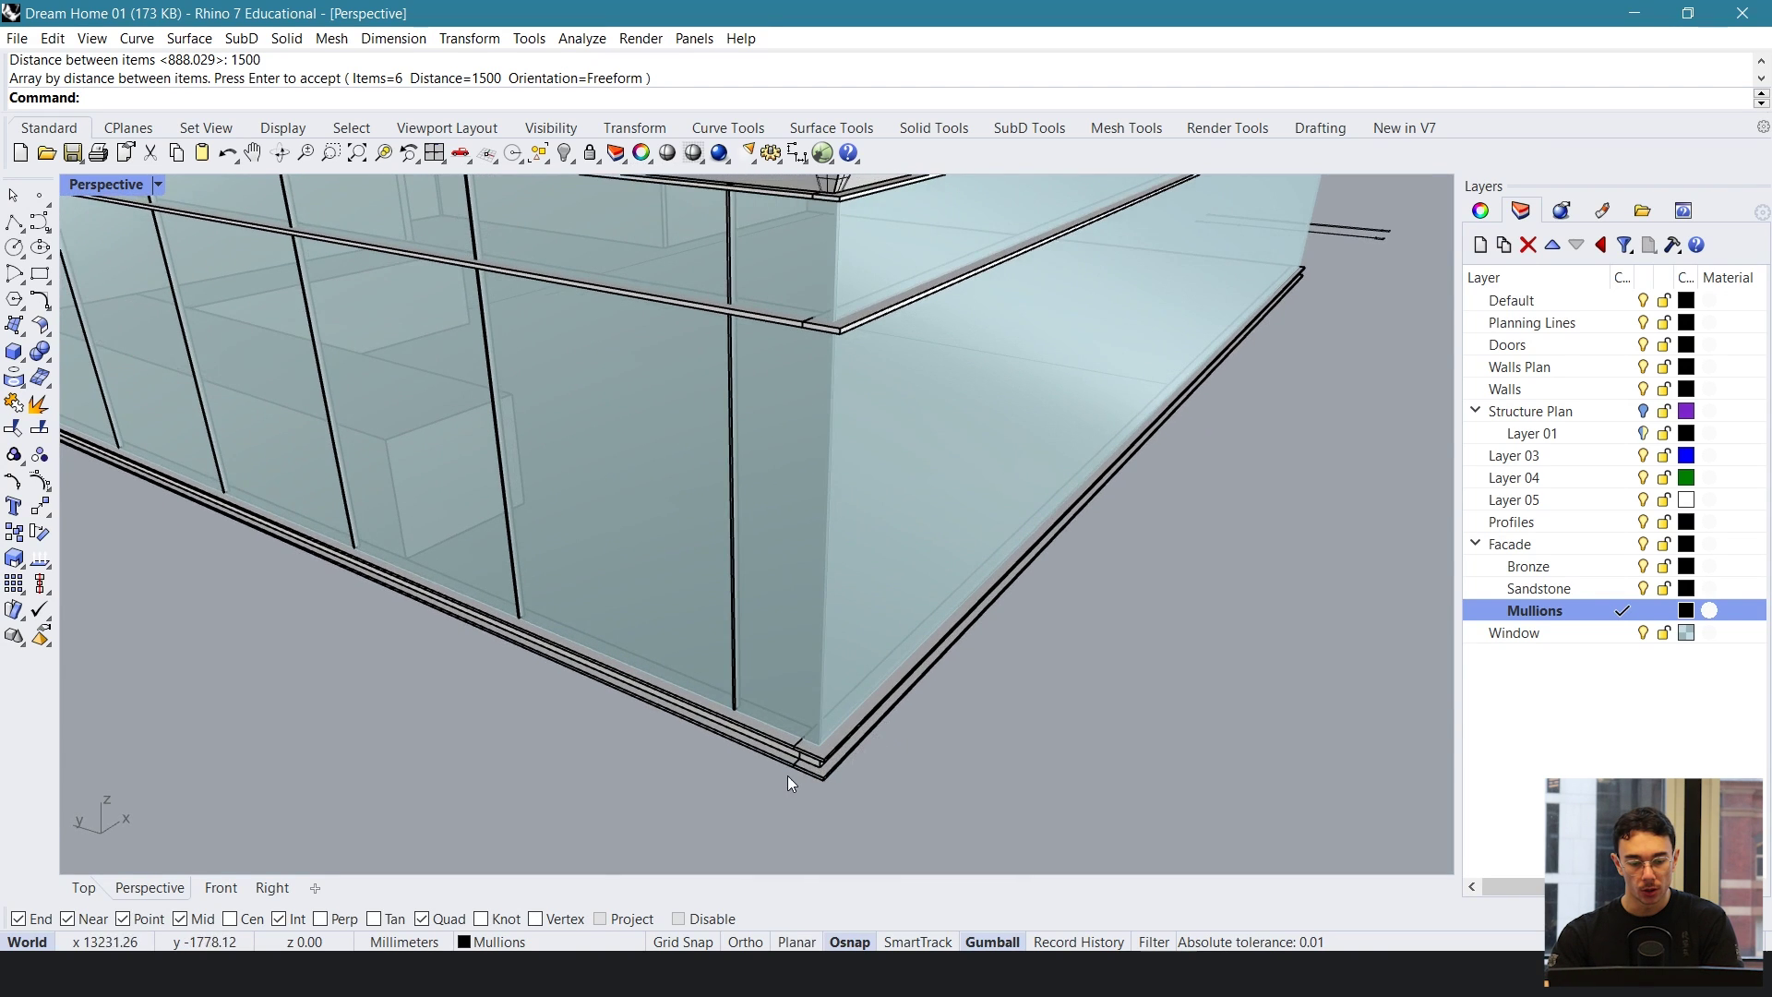
scroll(788, 776, up, 5)
scroll(661, 685, down, 6)
right_drag(661, 685, 719, 613)
key(ctrl+z)
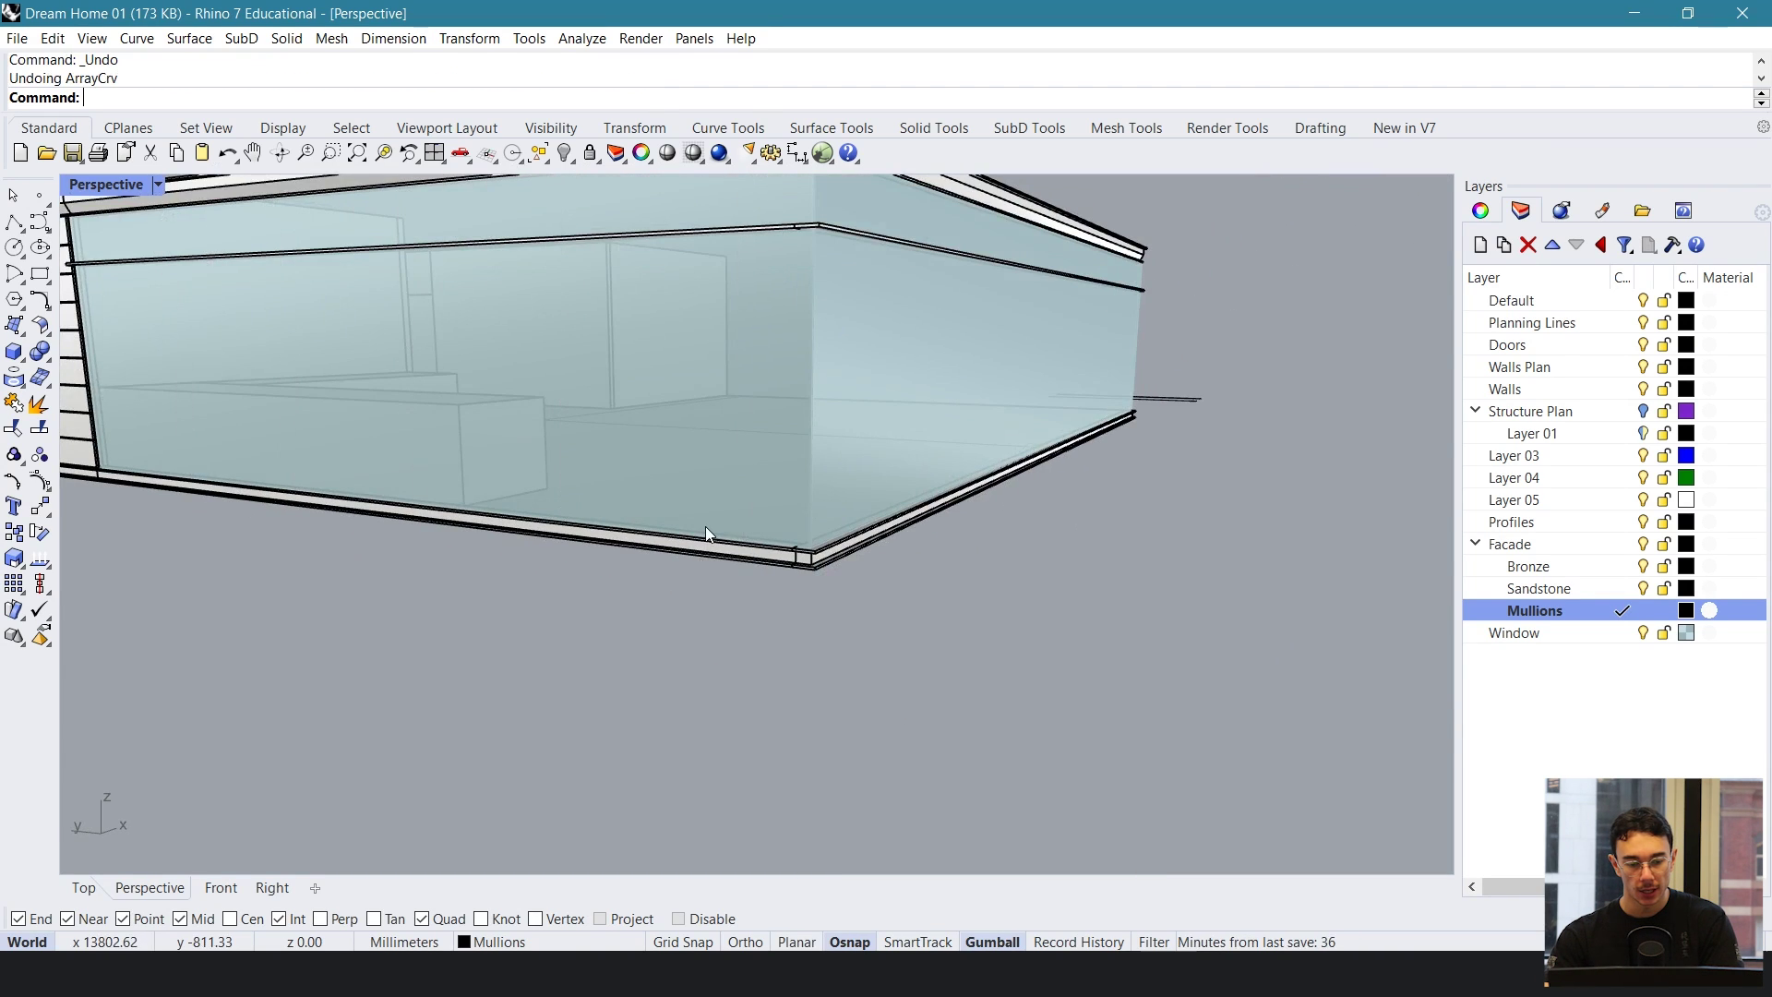
right_drag(705, 526, 702, 591)
shift+right_drag(504, 541, 730, 558)
scroll(240, 434, up, 3)
click(349, 521)
shift+click(480, 646)
scroll(189, 579, down, 5)
key(Return)
key(Return)
text(Ar)
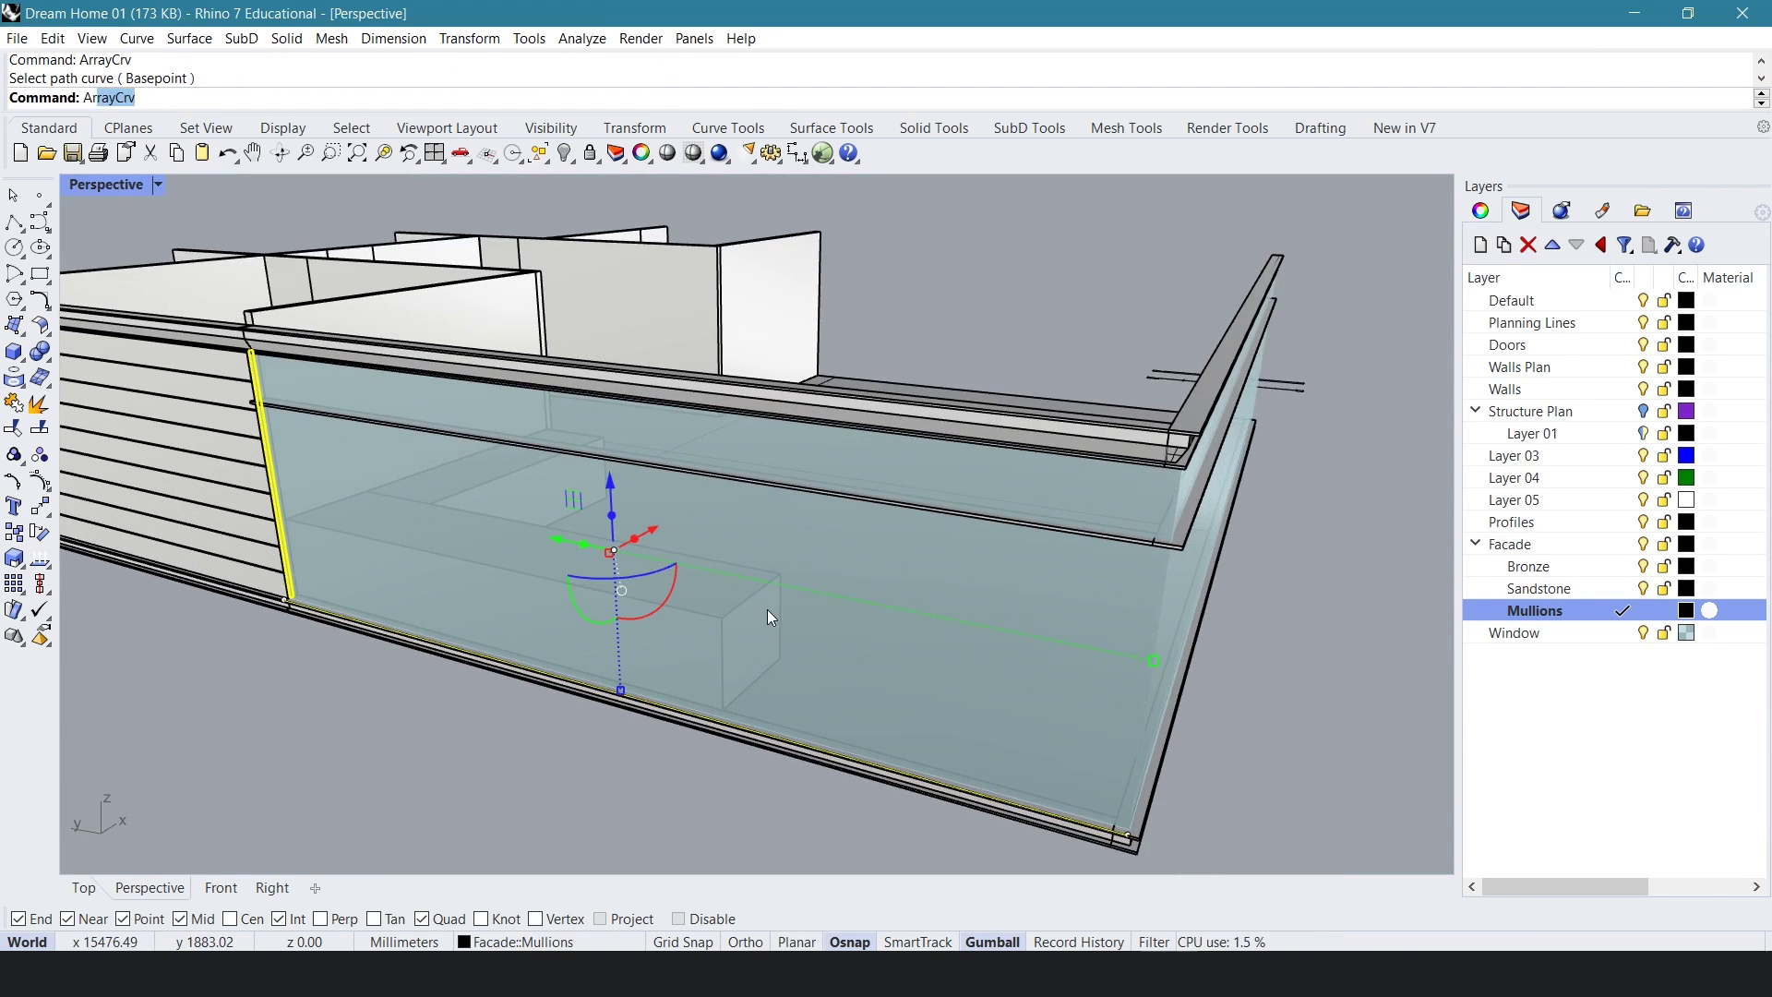
key(Escape)
- Try ArrayCrv on the mullion along the ledge polyline with distances of 1800 and 1400 mm
click(272, 480)
key(Return)
click(480, 653)
click(453, 99)
text(1800)
key(Return)
click(453, 100)
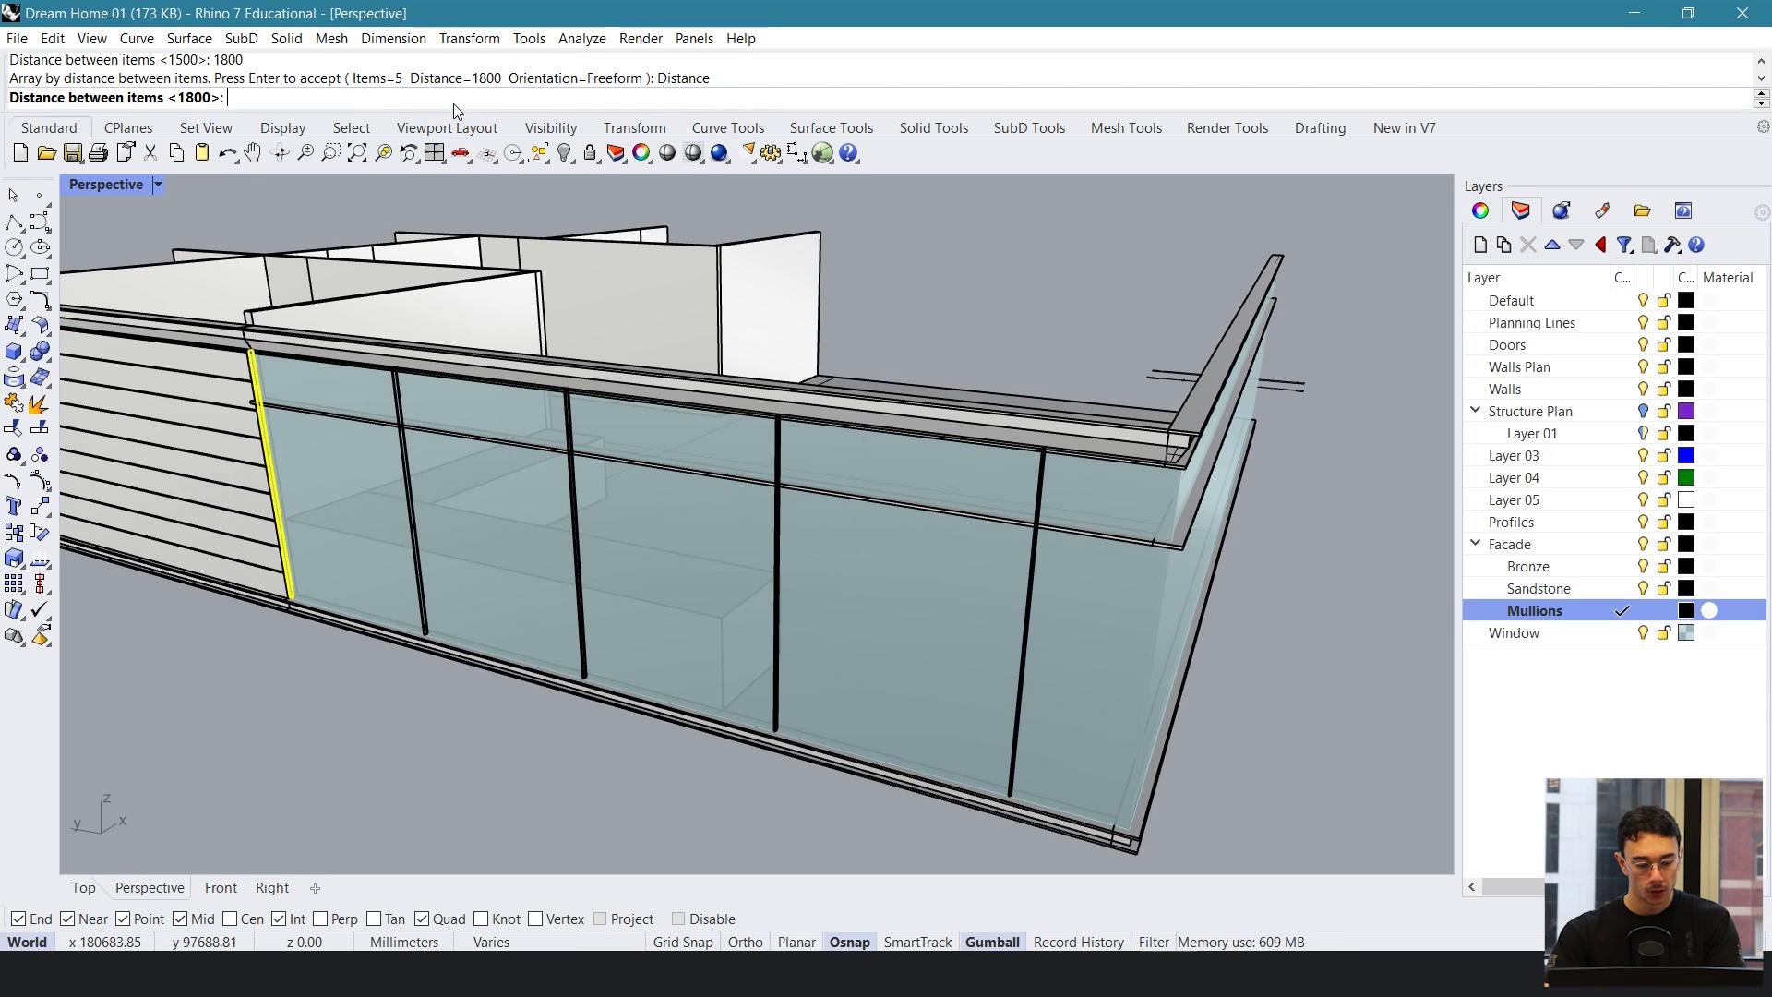
text(1400)
key(Return)
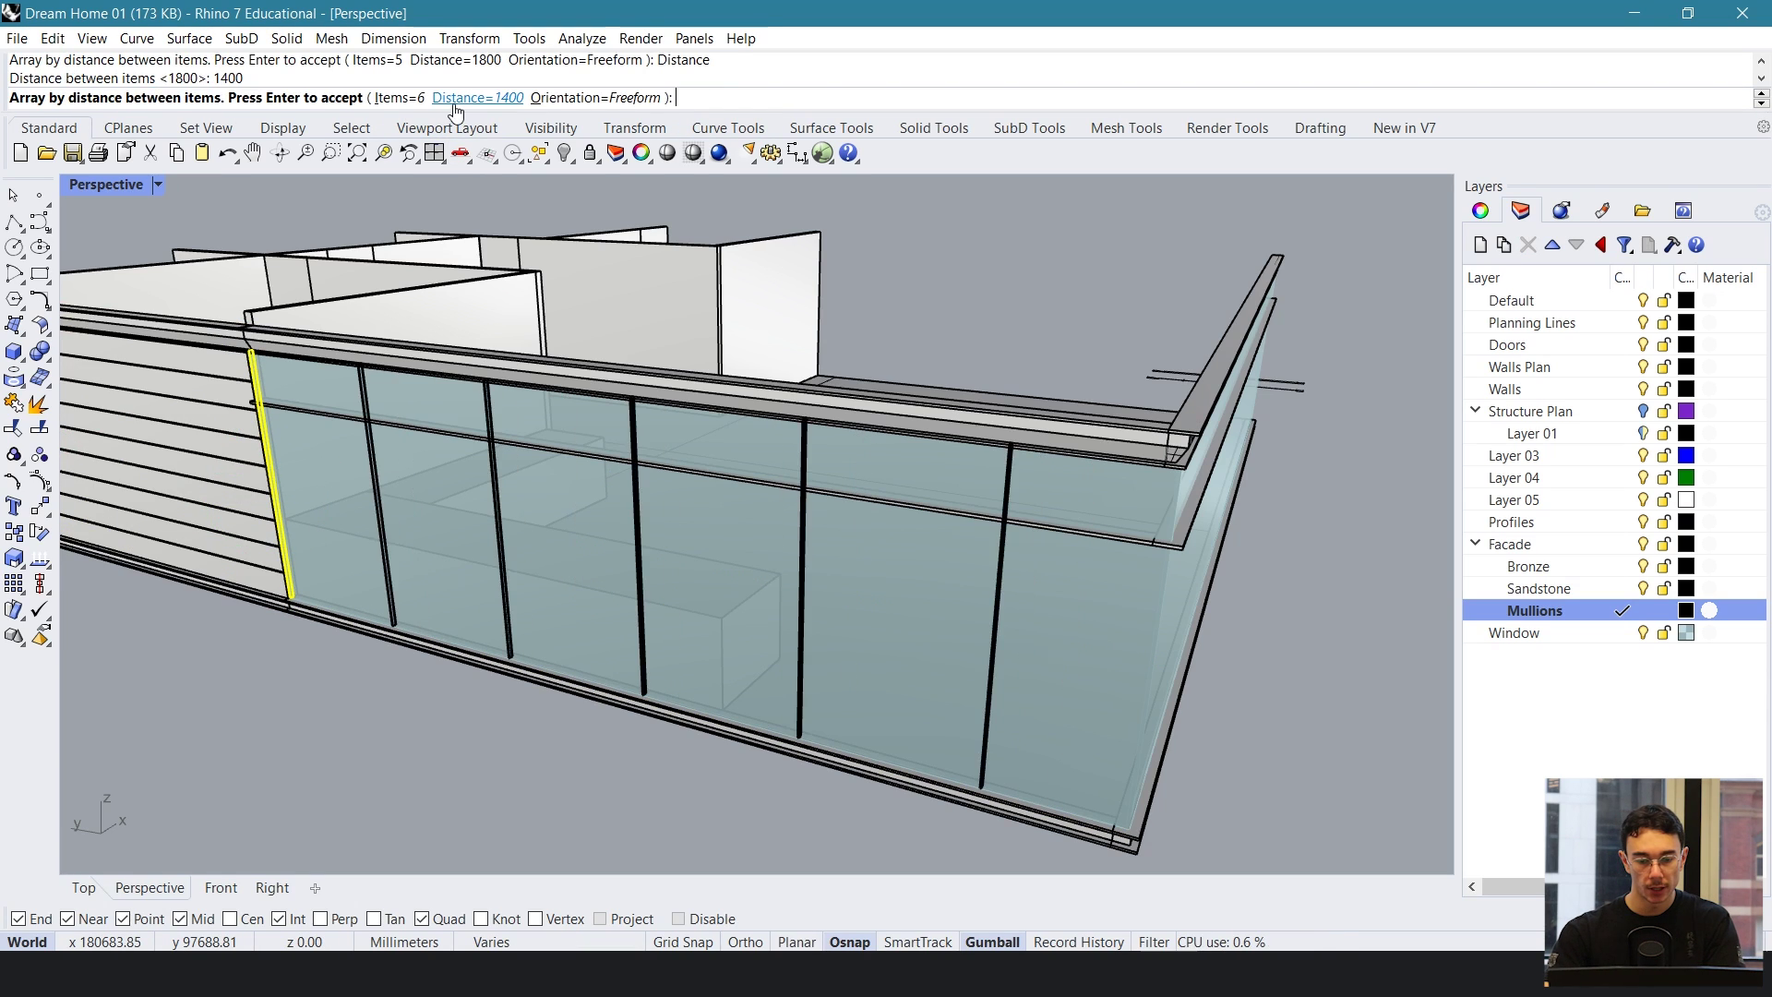
- Try mullion array distances of 1200, 1700 and 1800 mm, comparing the gap left at the corner
right_drag(1246, 812, 1220, 719)
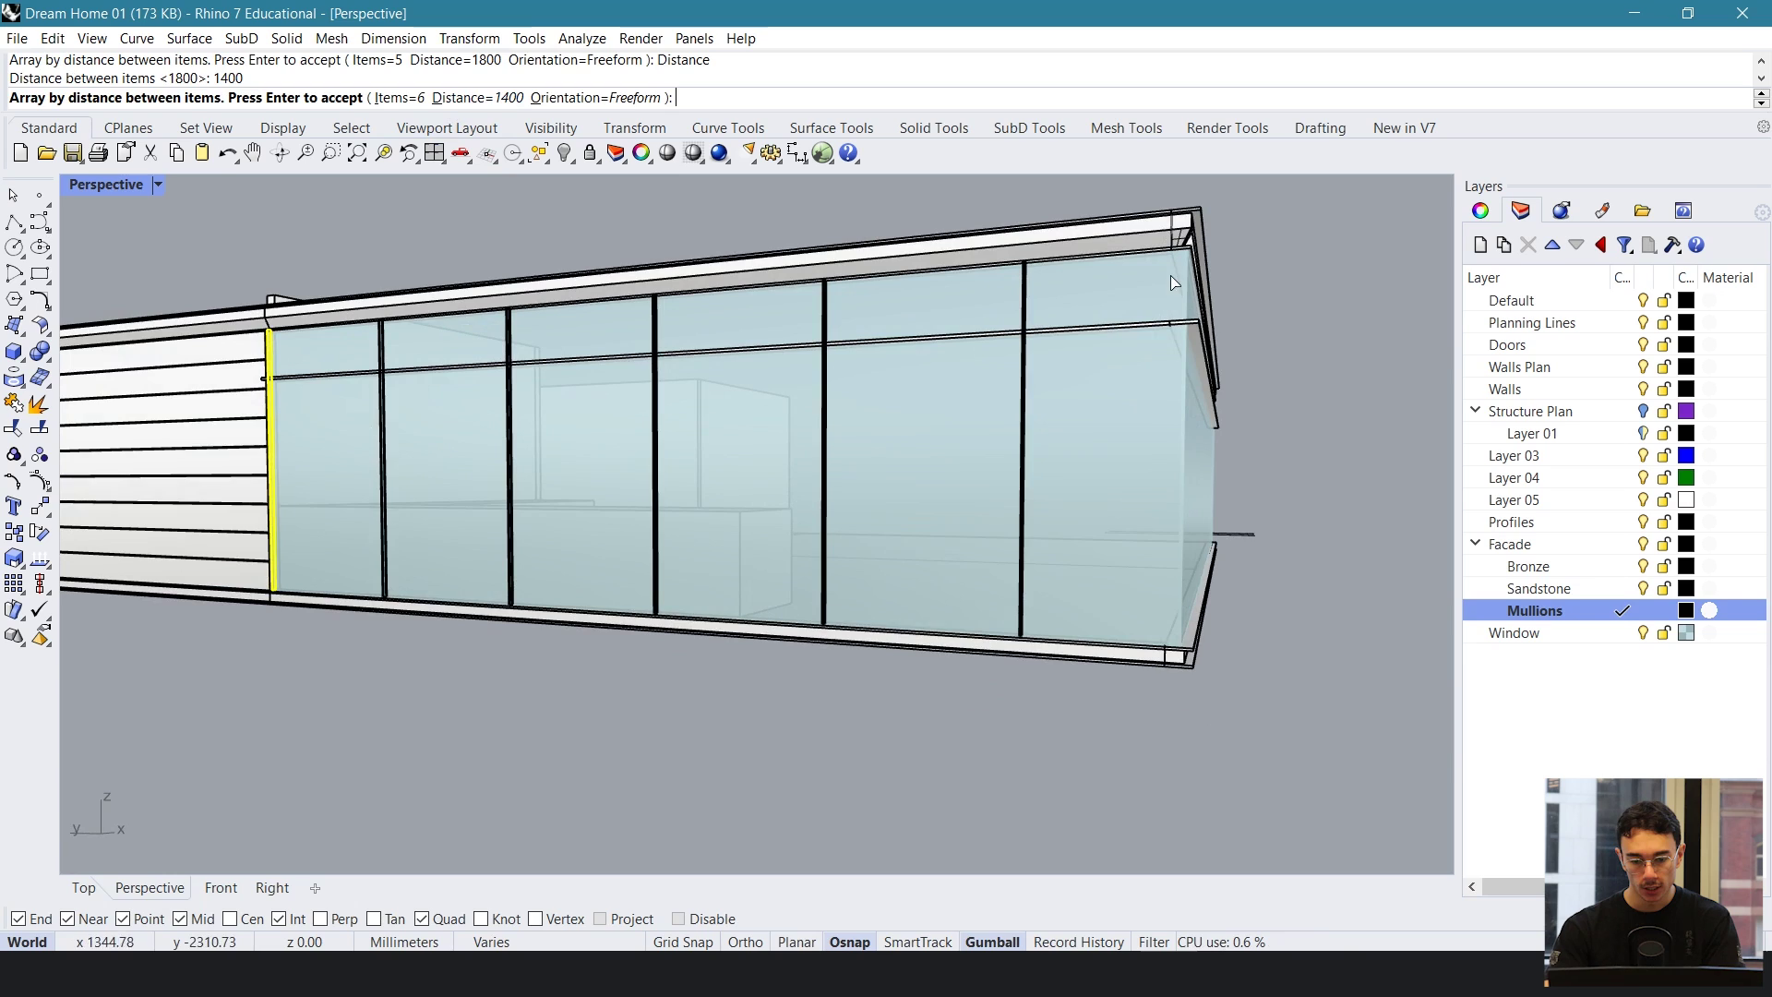
right_drag(1172, 281, 831, 222)
click(494, 98)
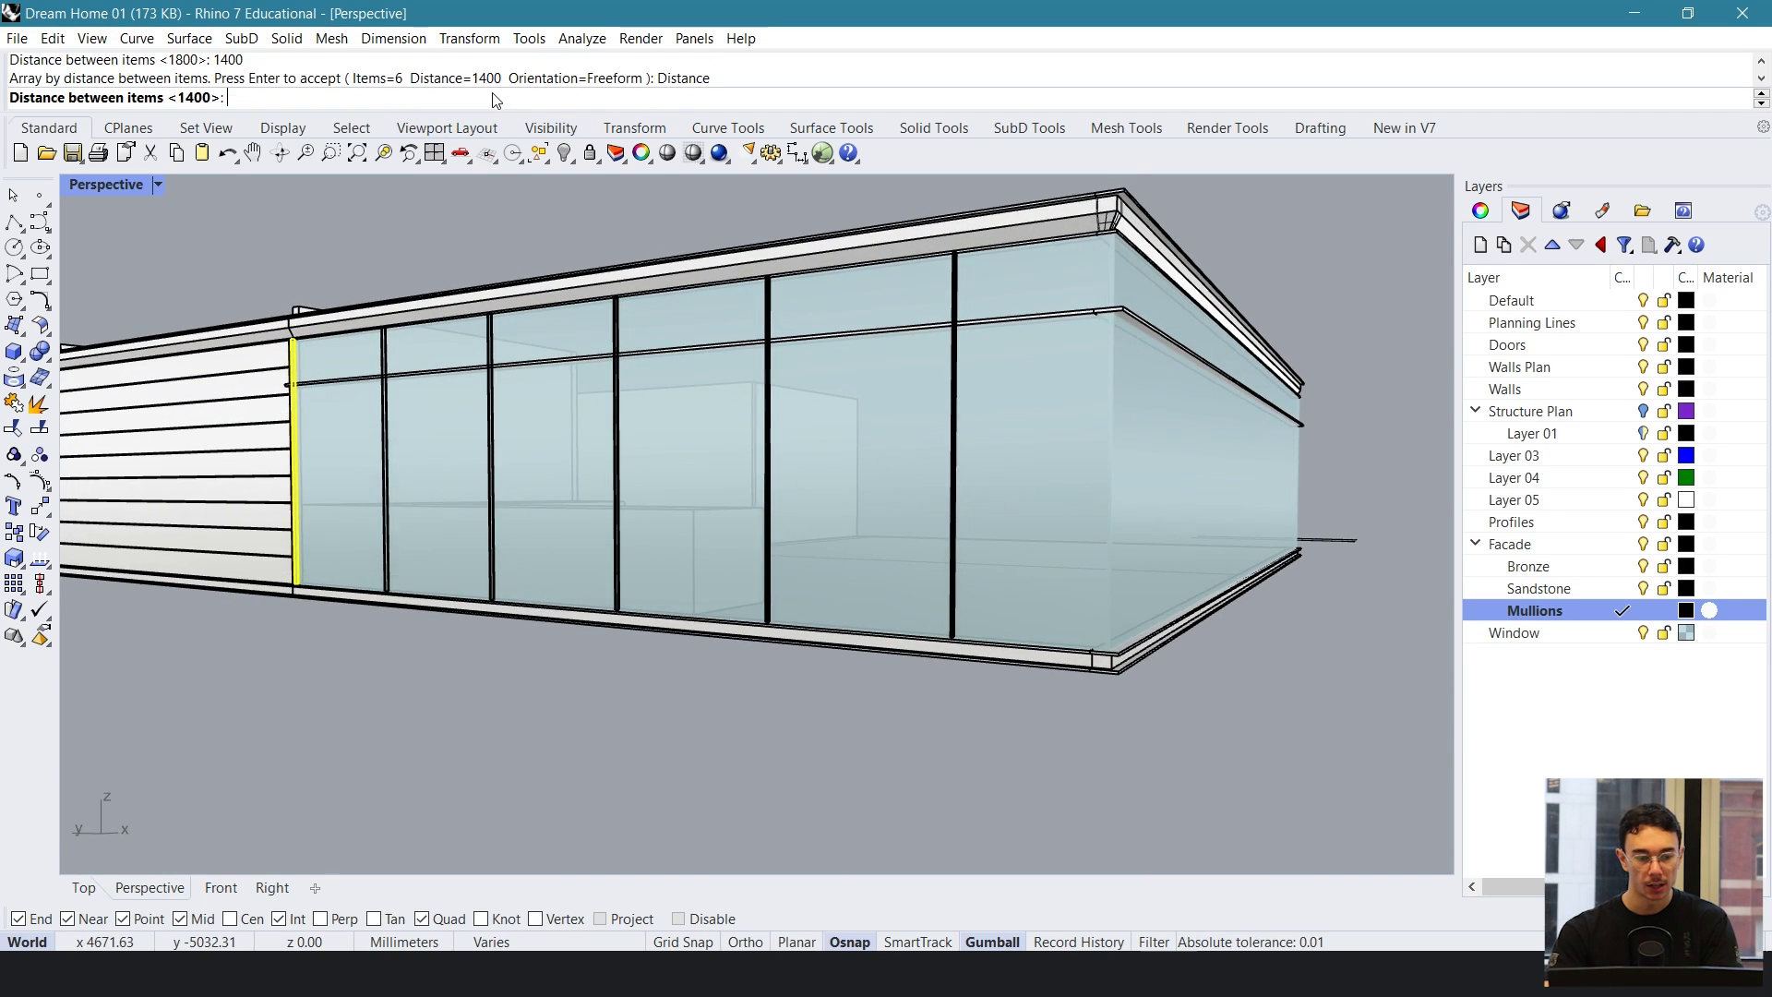
text(1200)
key(Return)
click(487, 99)
text(1700)
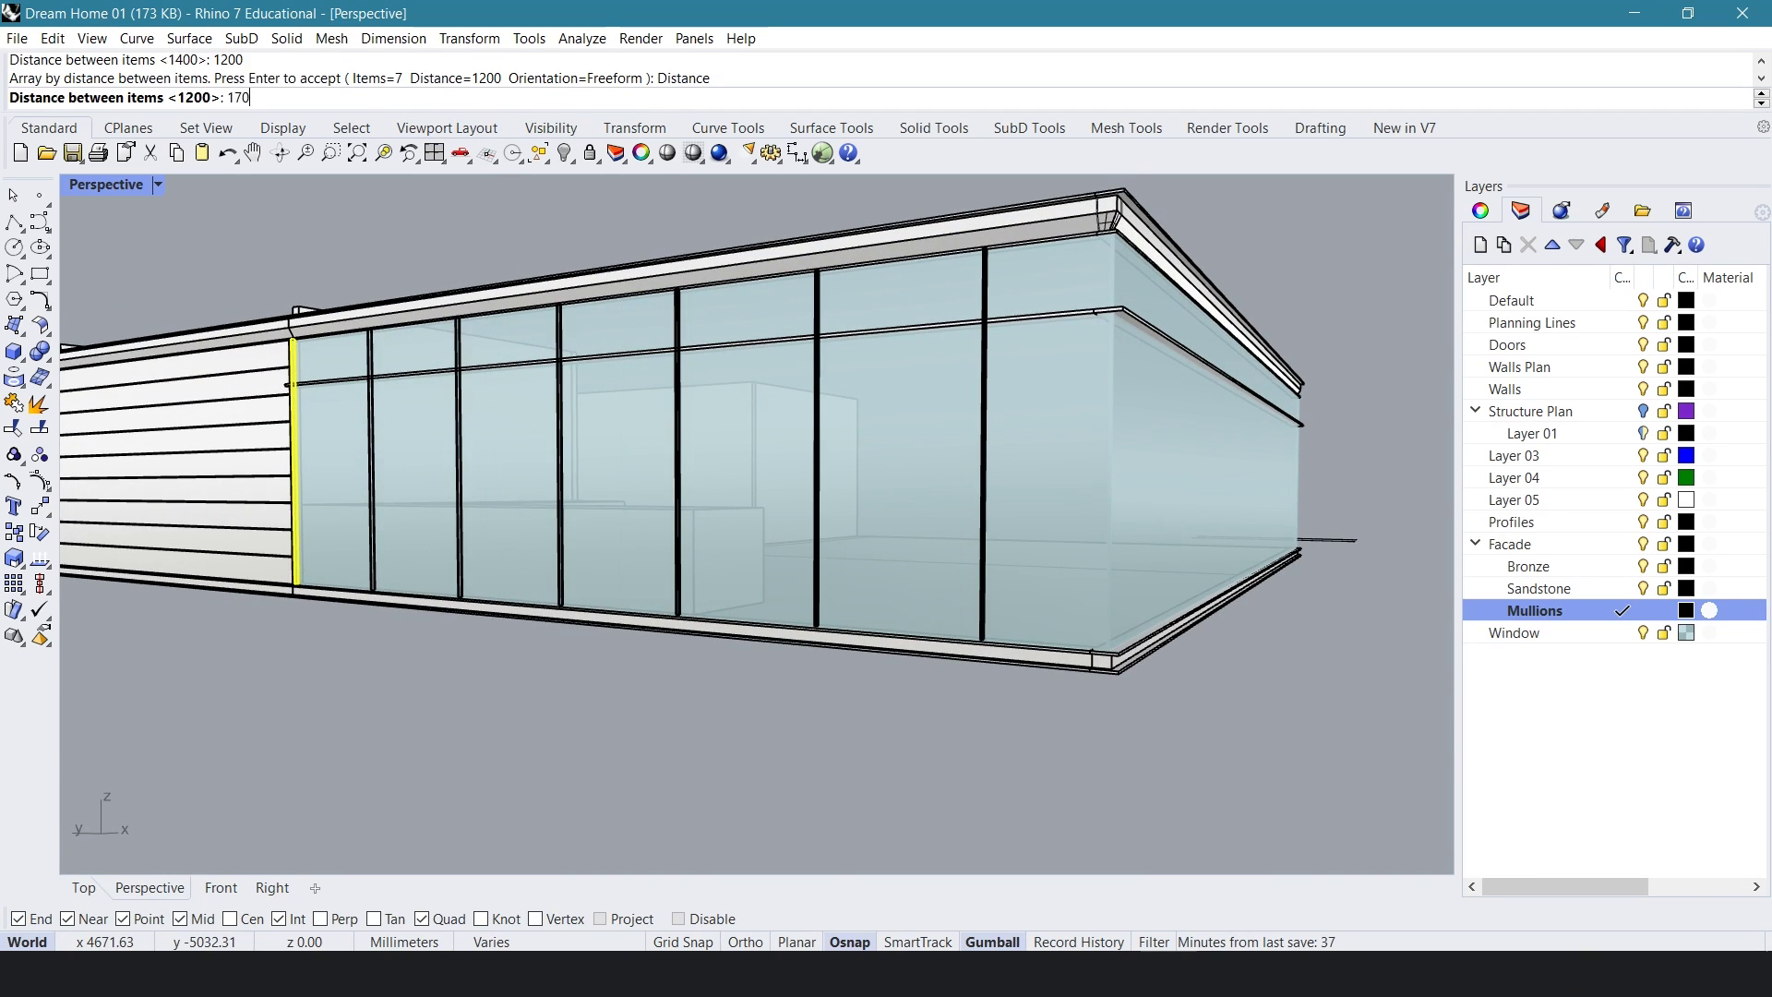
key(Return)
click(486, 98)
text(1800)
scroll(732, 574, down, 3)
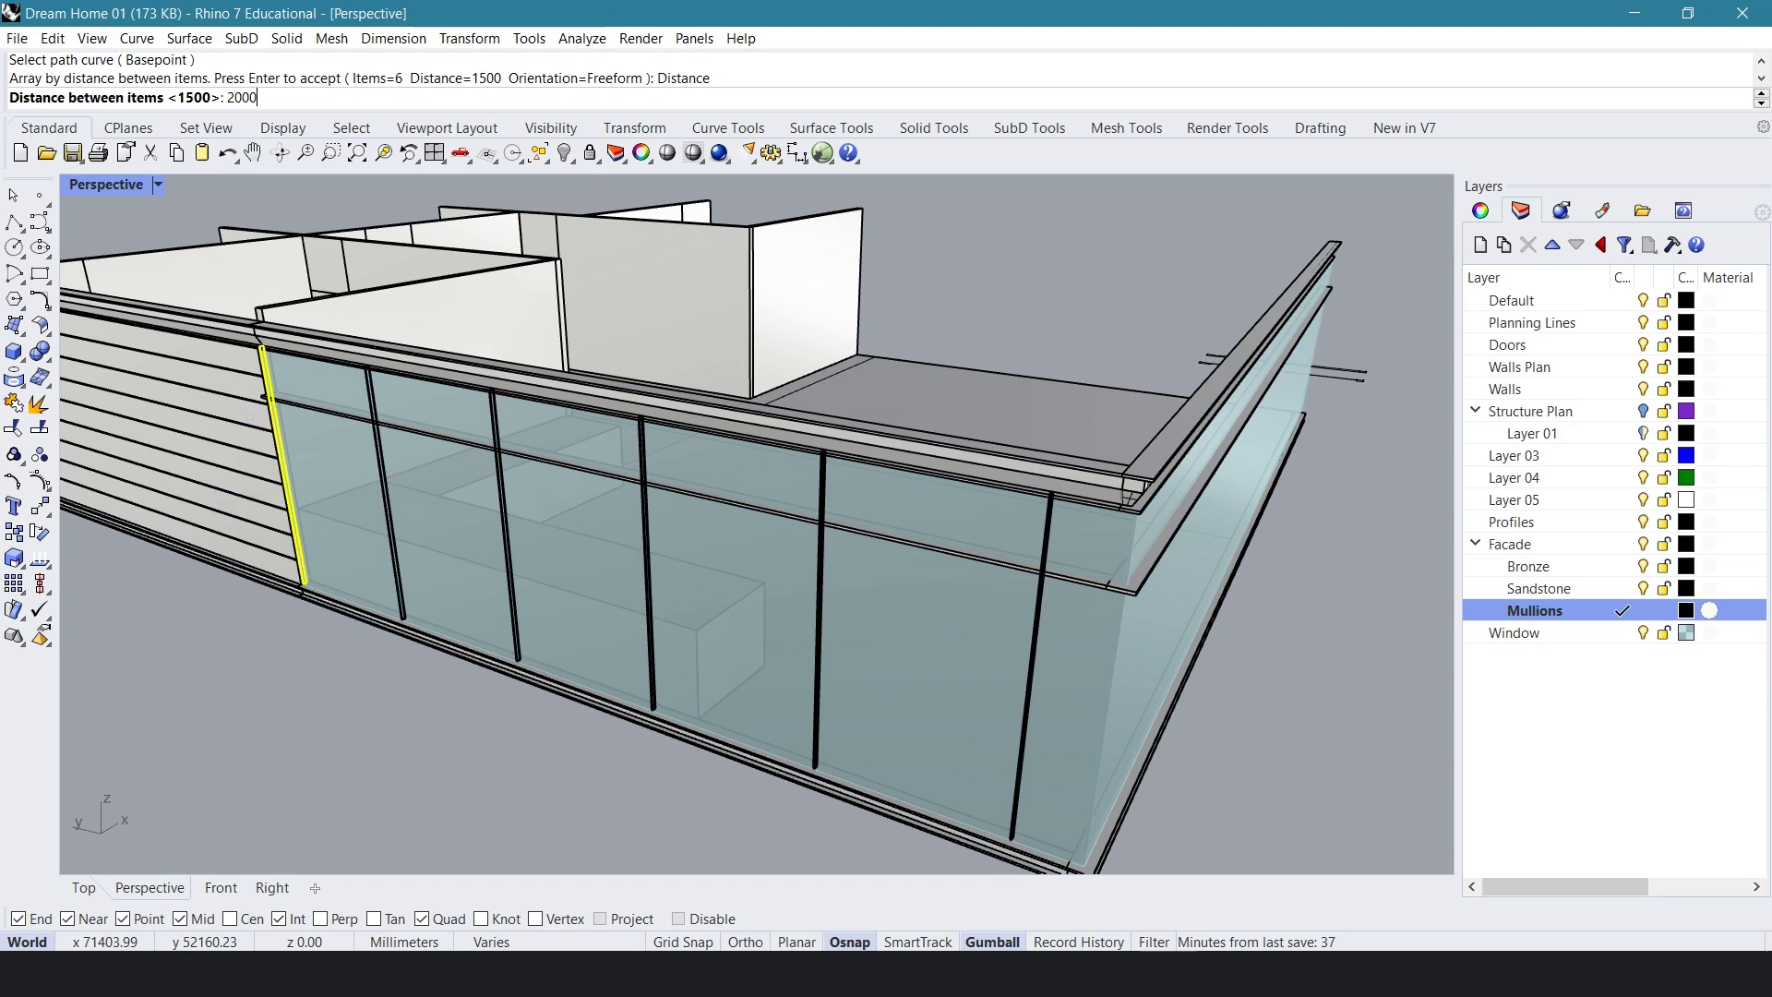
- Array the mullion along the ledge polyline at a distance of 2000 mm
text(2000)
key(Return)
scroll(884, 462, down, 3)
scroll(867, 544, up, 5)
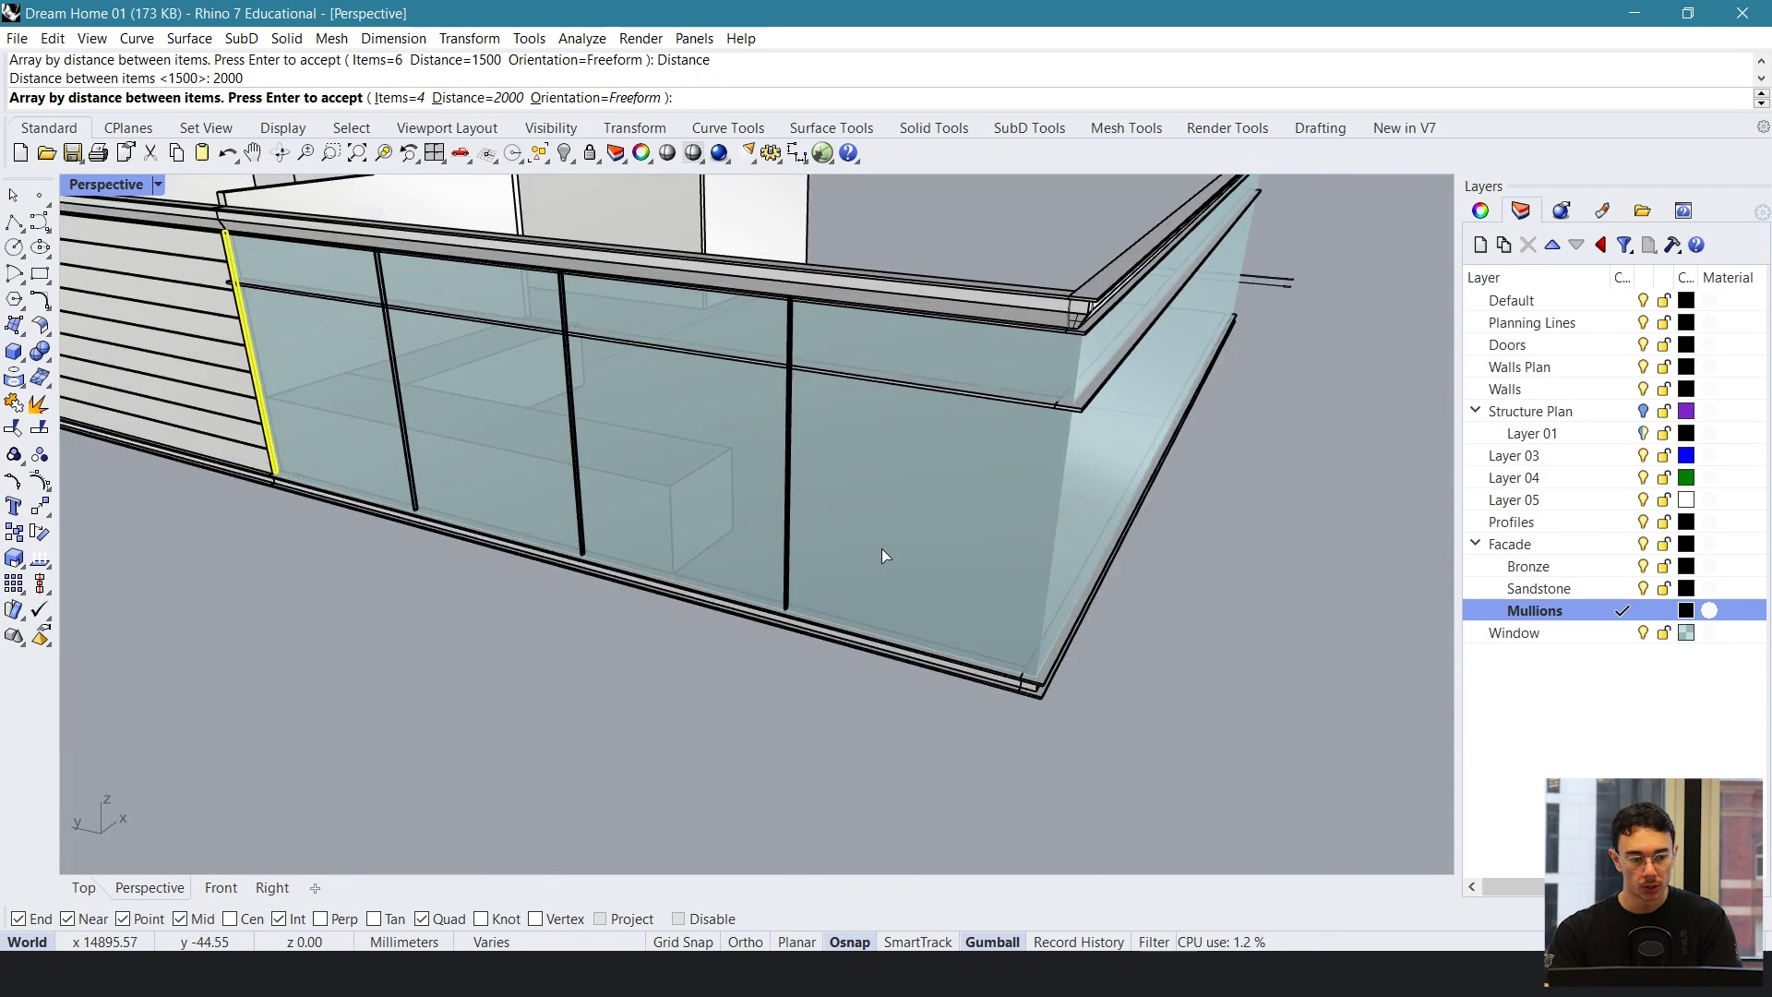
key(Return)
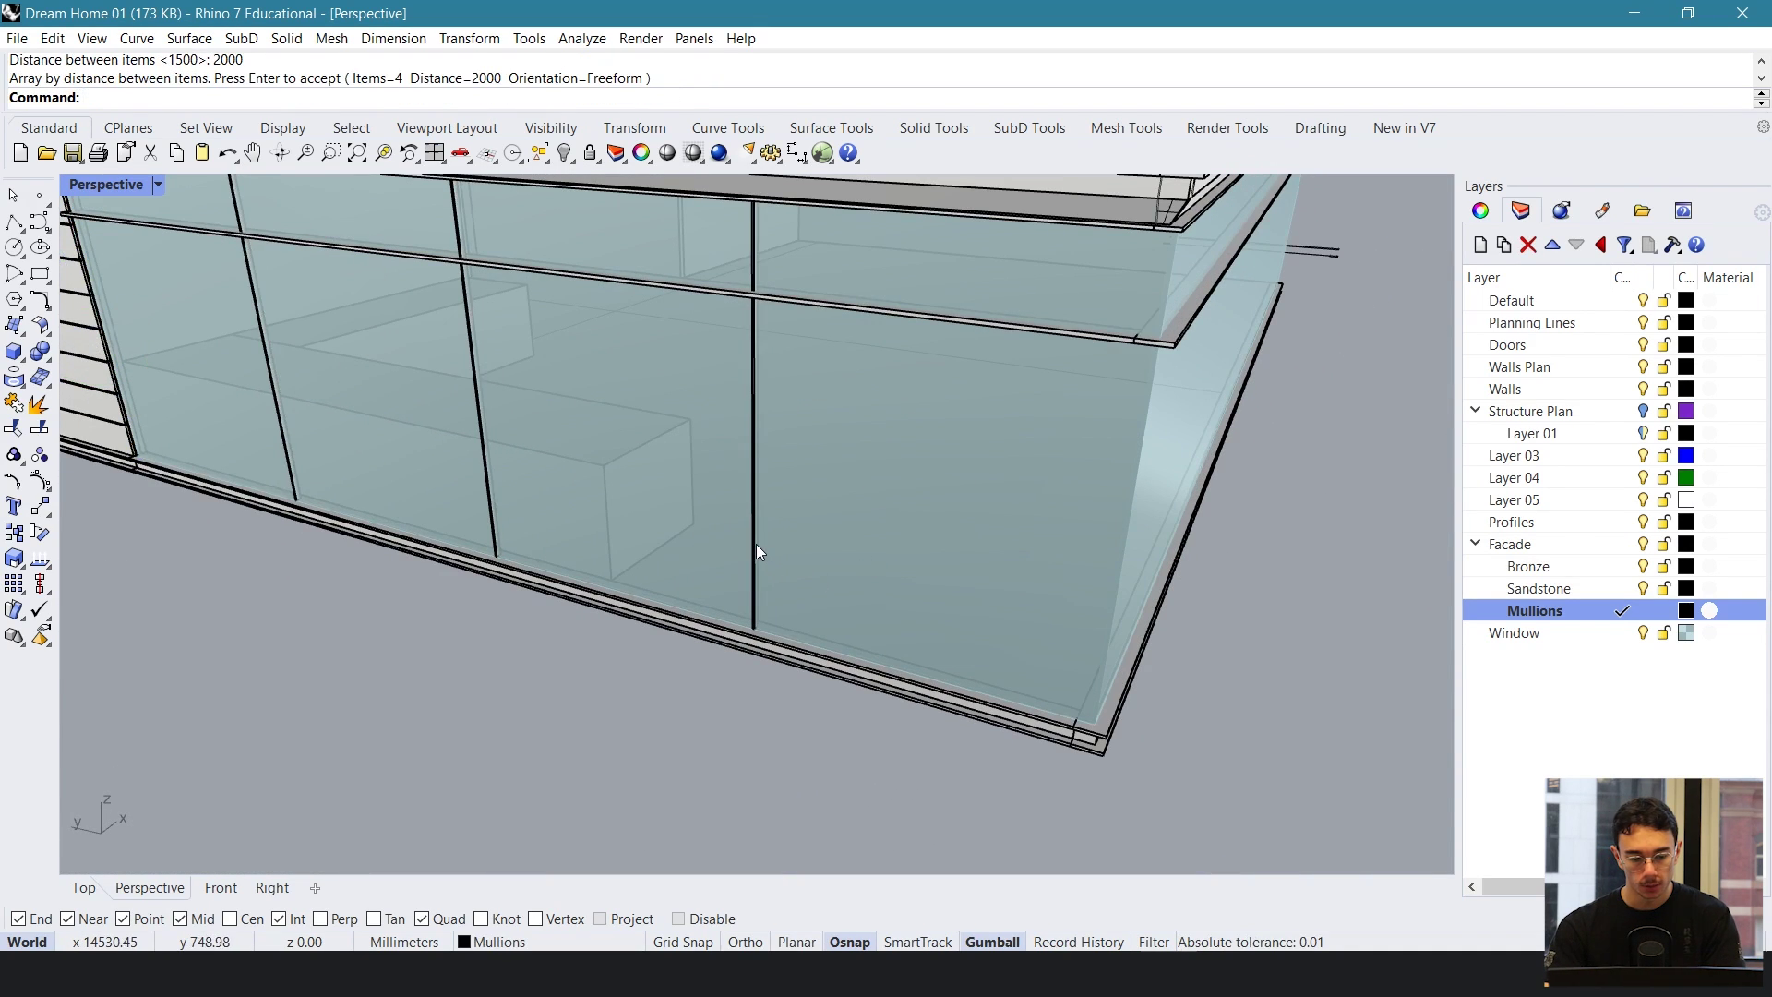
- Copy the last arrayed mullion toward the glazed corner and move it by its bottom outer edge's midpoint to the glass corner
click(755, 546)
drag(709, 396, 1032, 515)
right_drag(1032, 515, 932, 506)
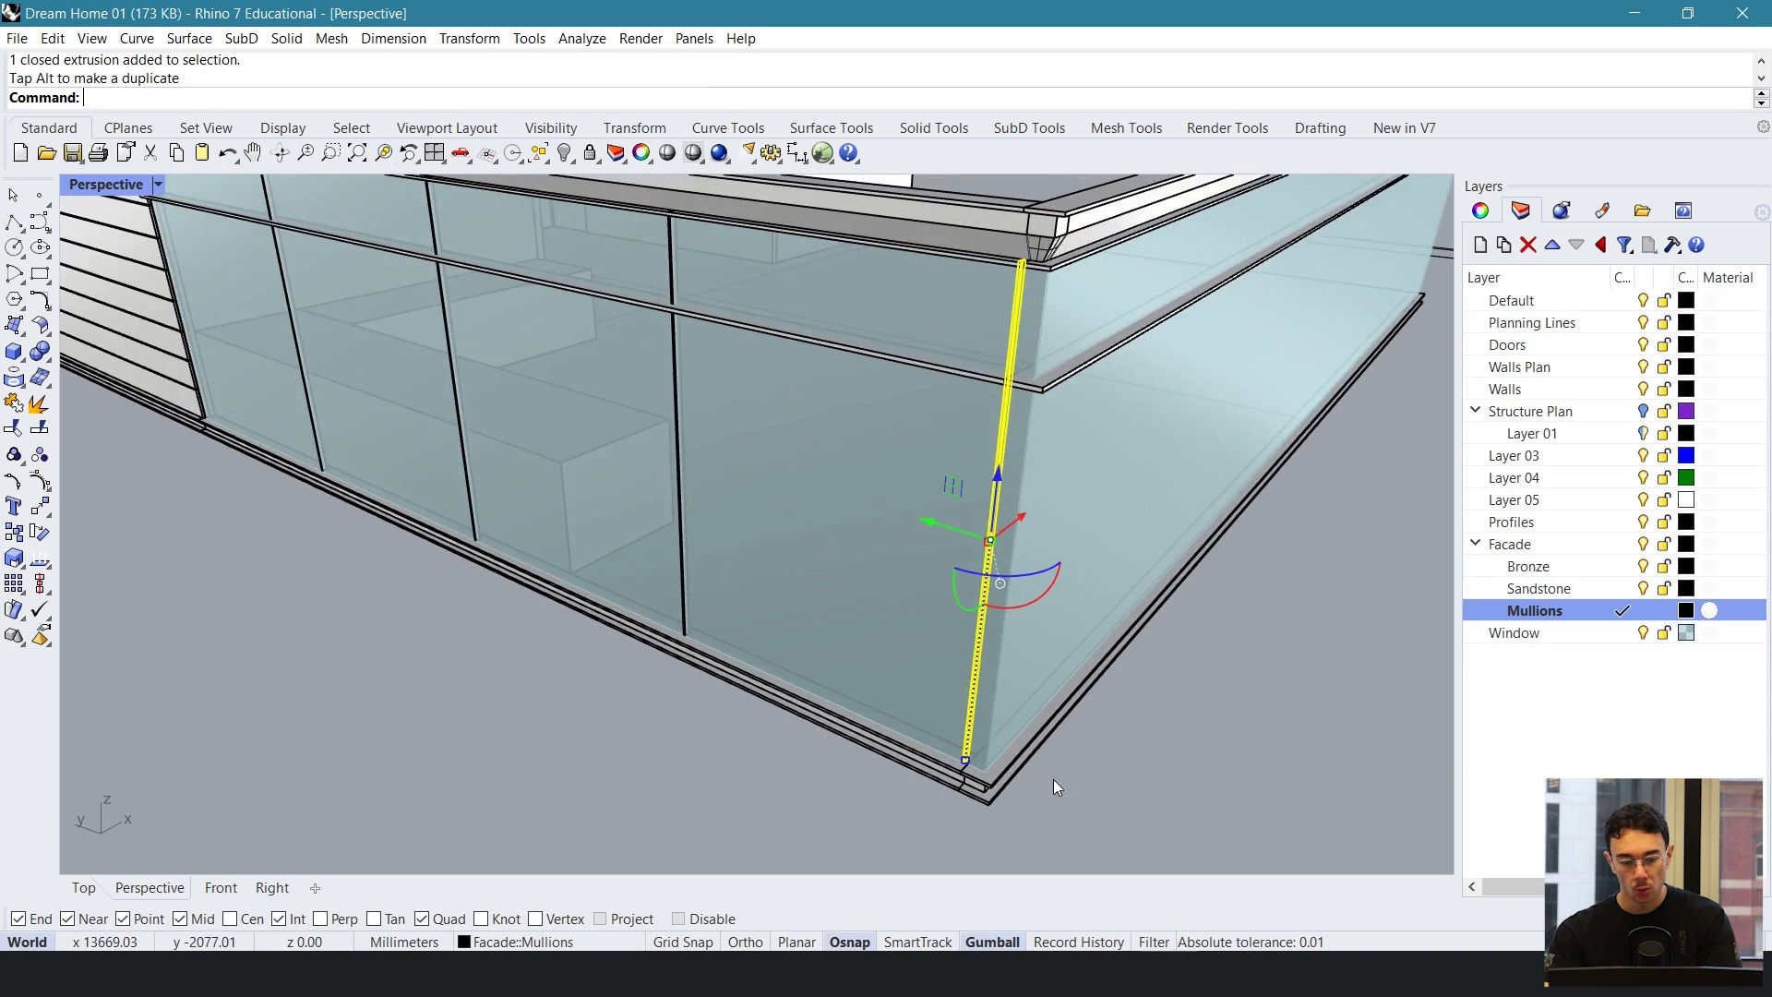
scroll(1054, 779, up, 10)
shift+right_drag(744, 347, 736, 528)
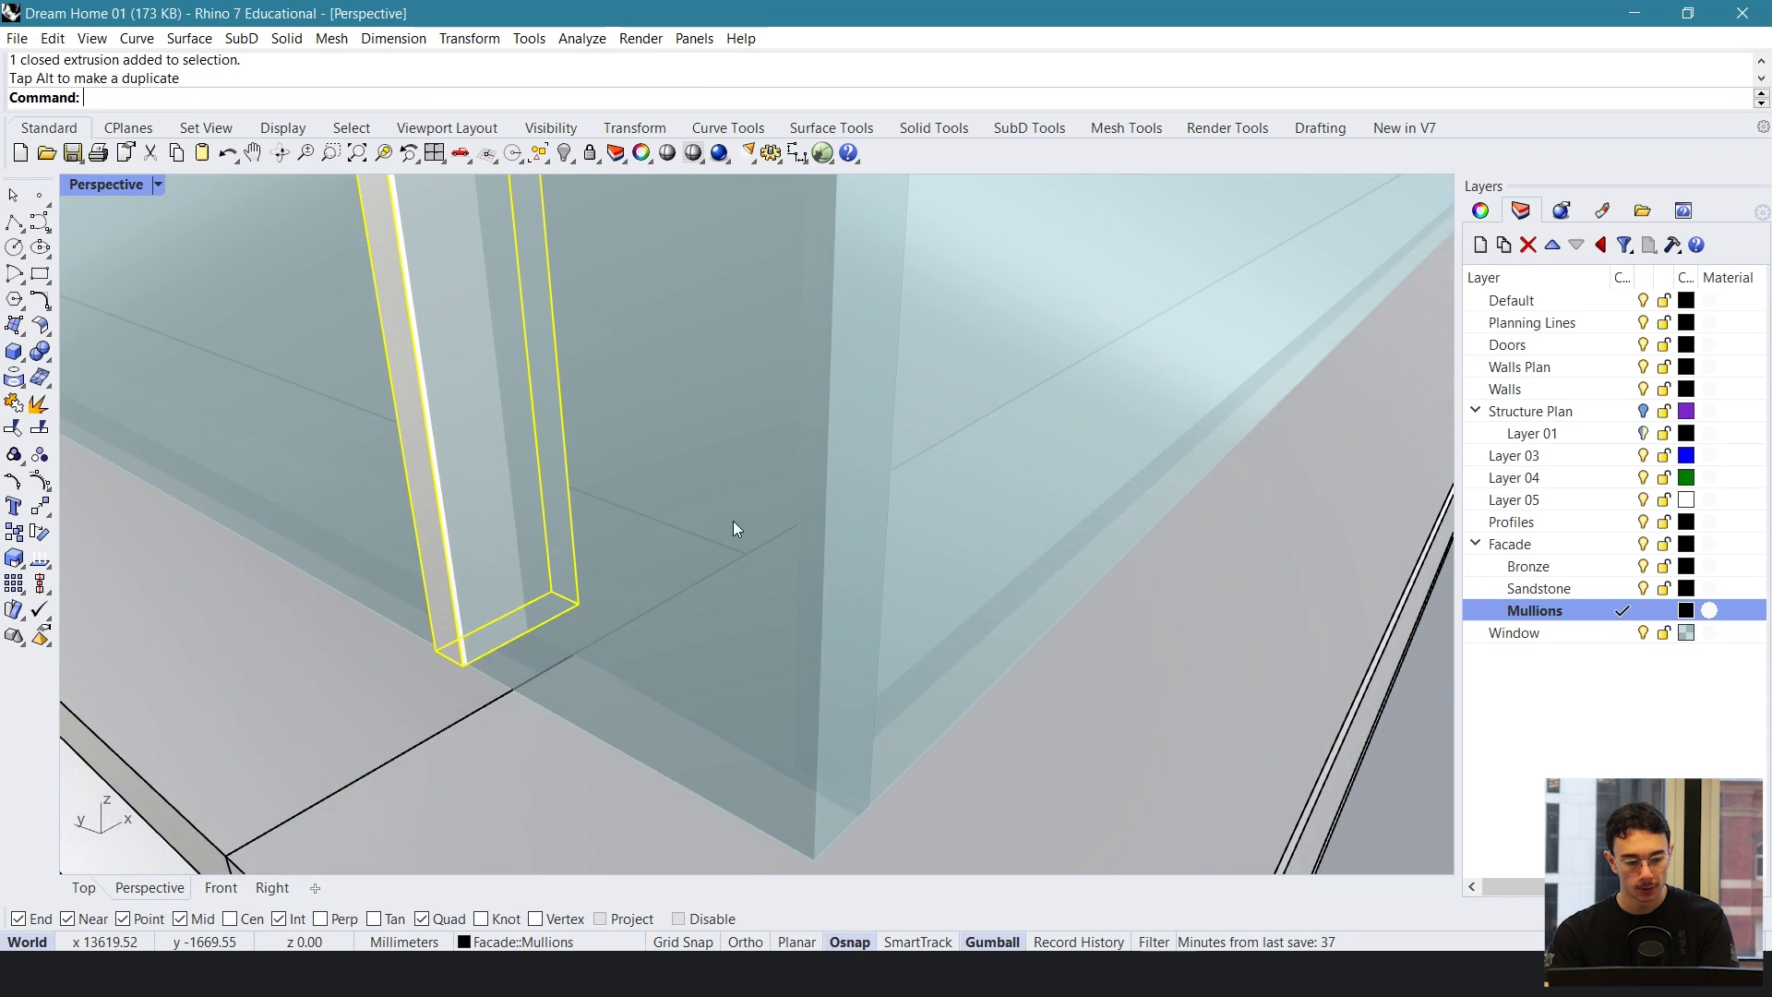
key(Return)
click(462, 663)
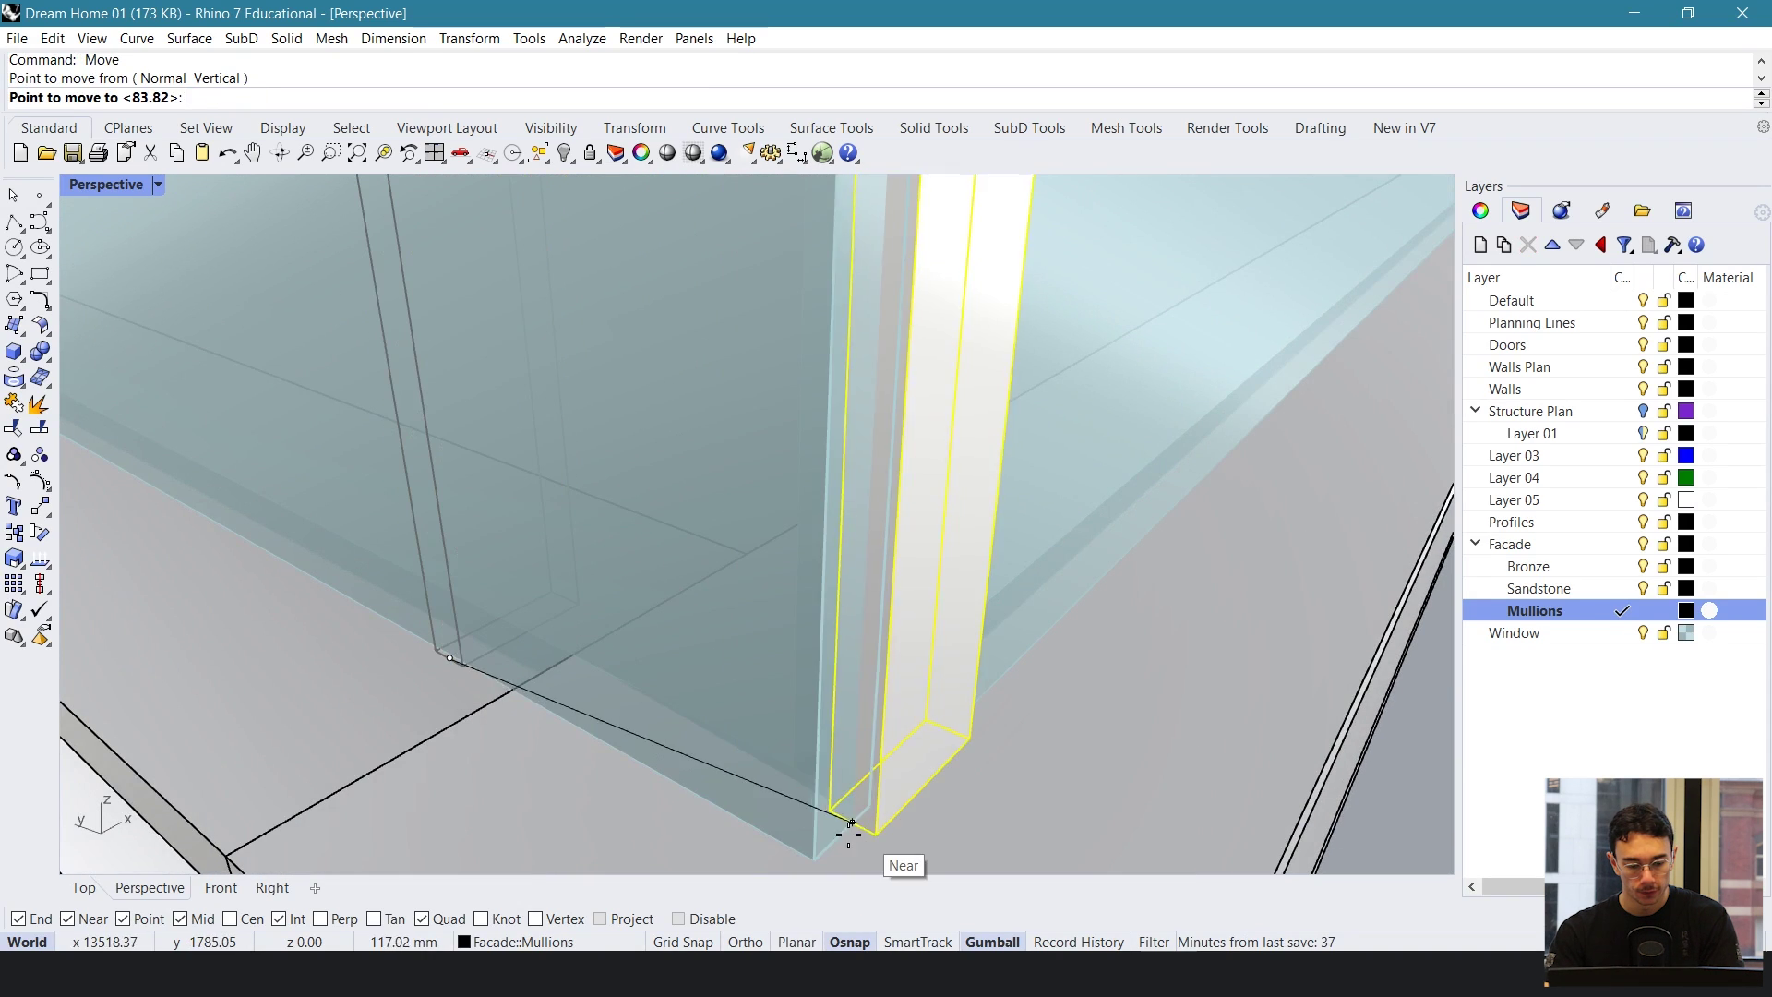
click(806, 850)
- Rotate the corner mullion about the outer glass corner so it points diagonally inward to the ledge line's inner end
text(ro)
key(Return)
click(814, 860)
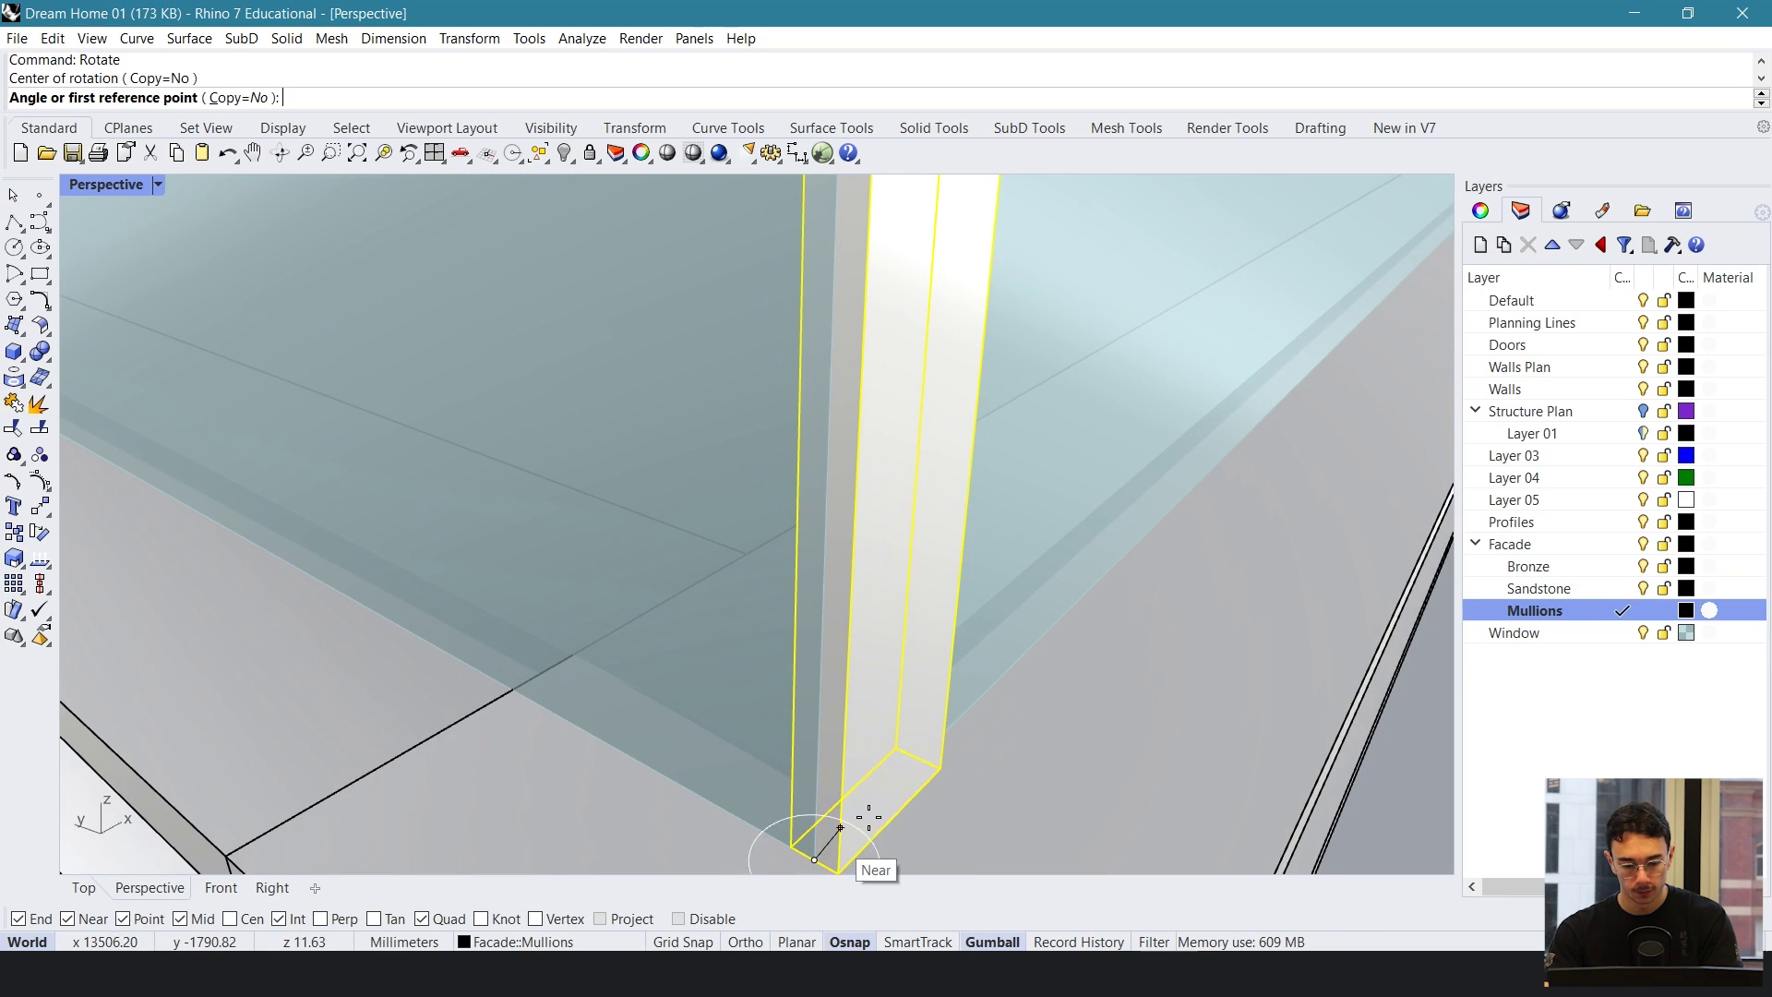
click(918, 758)
click(786, 555)
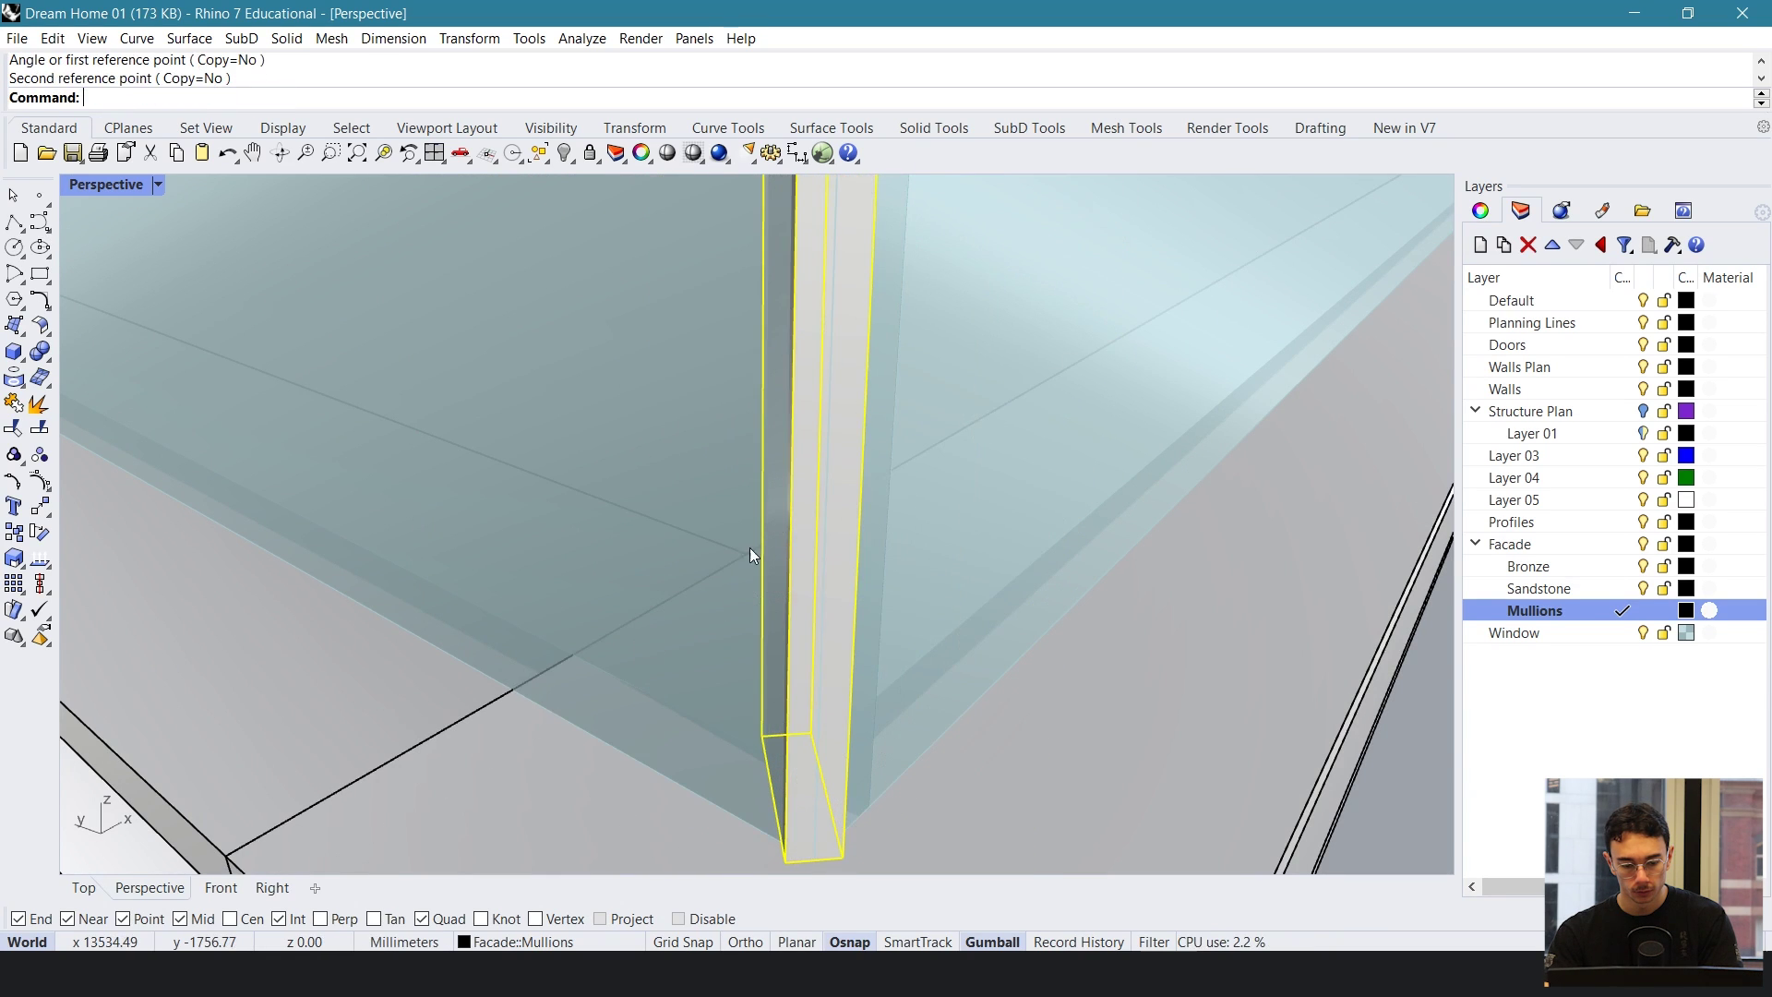
mouse_move(784, 625)
right_down()
mouse_move(792, 639)
mouse_move(775, 625)
right_up()
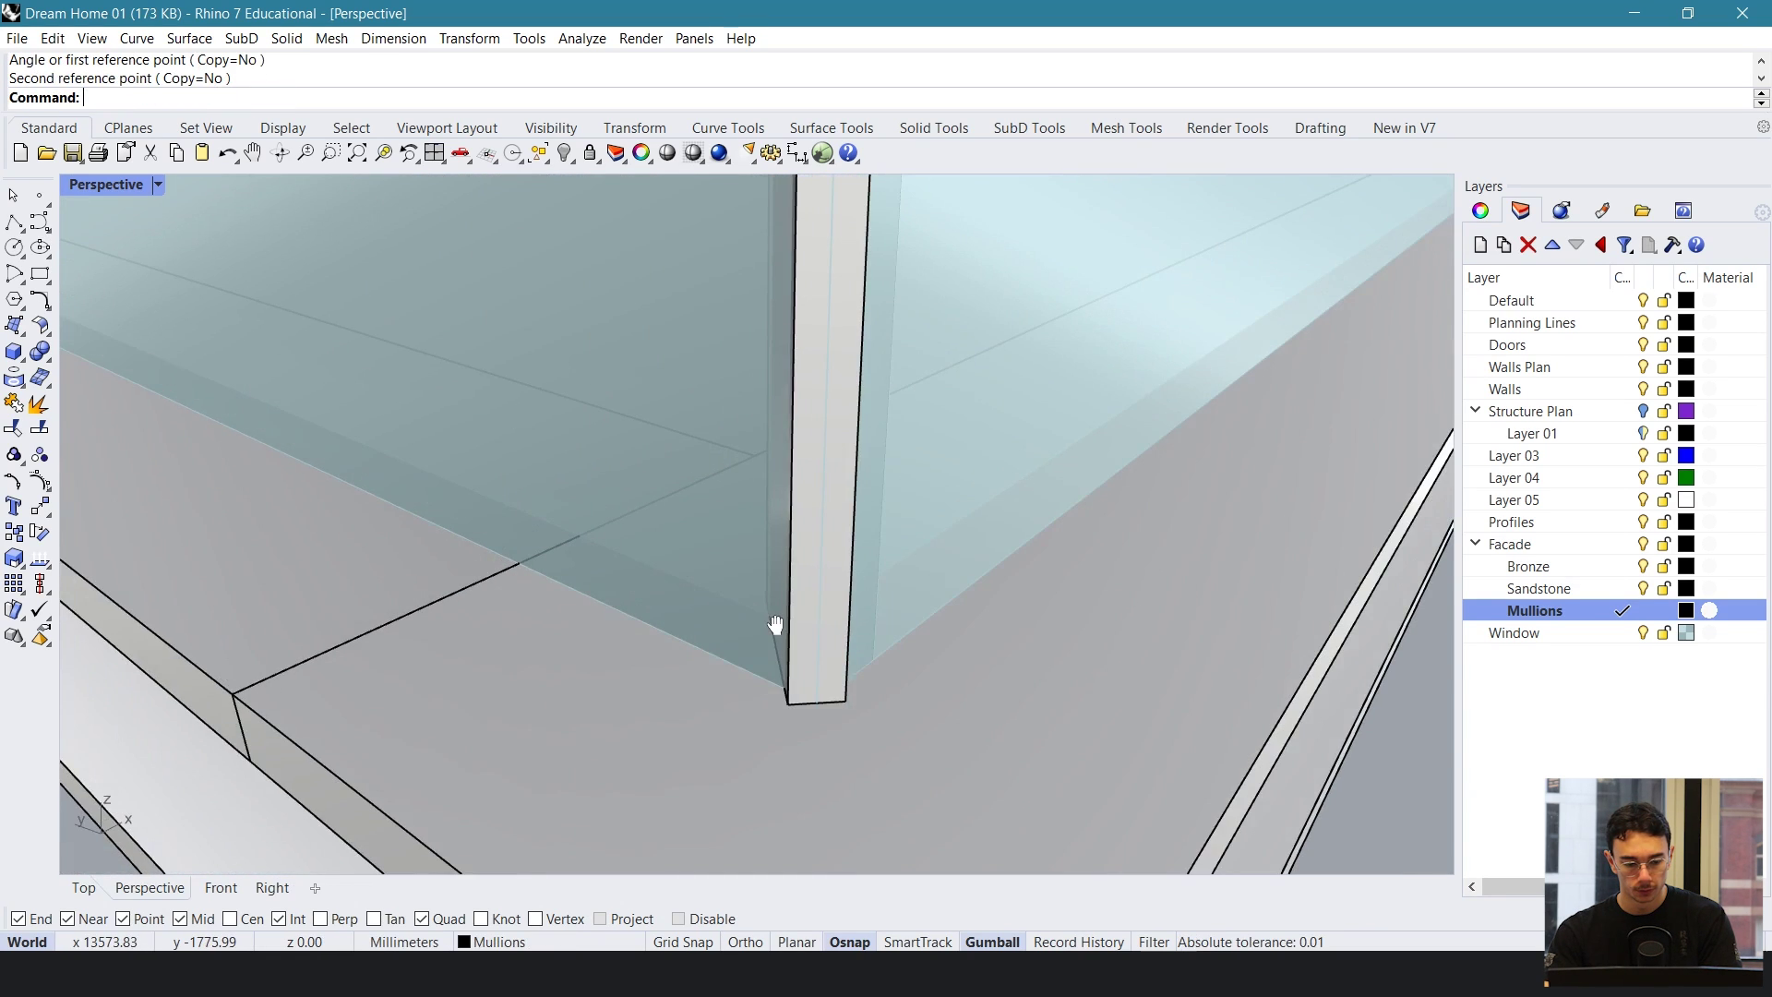
click(705, 475)
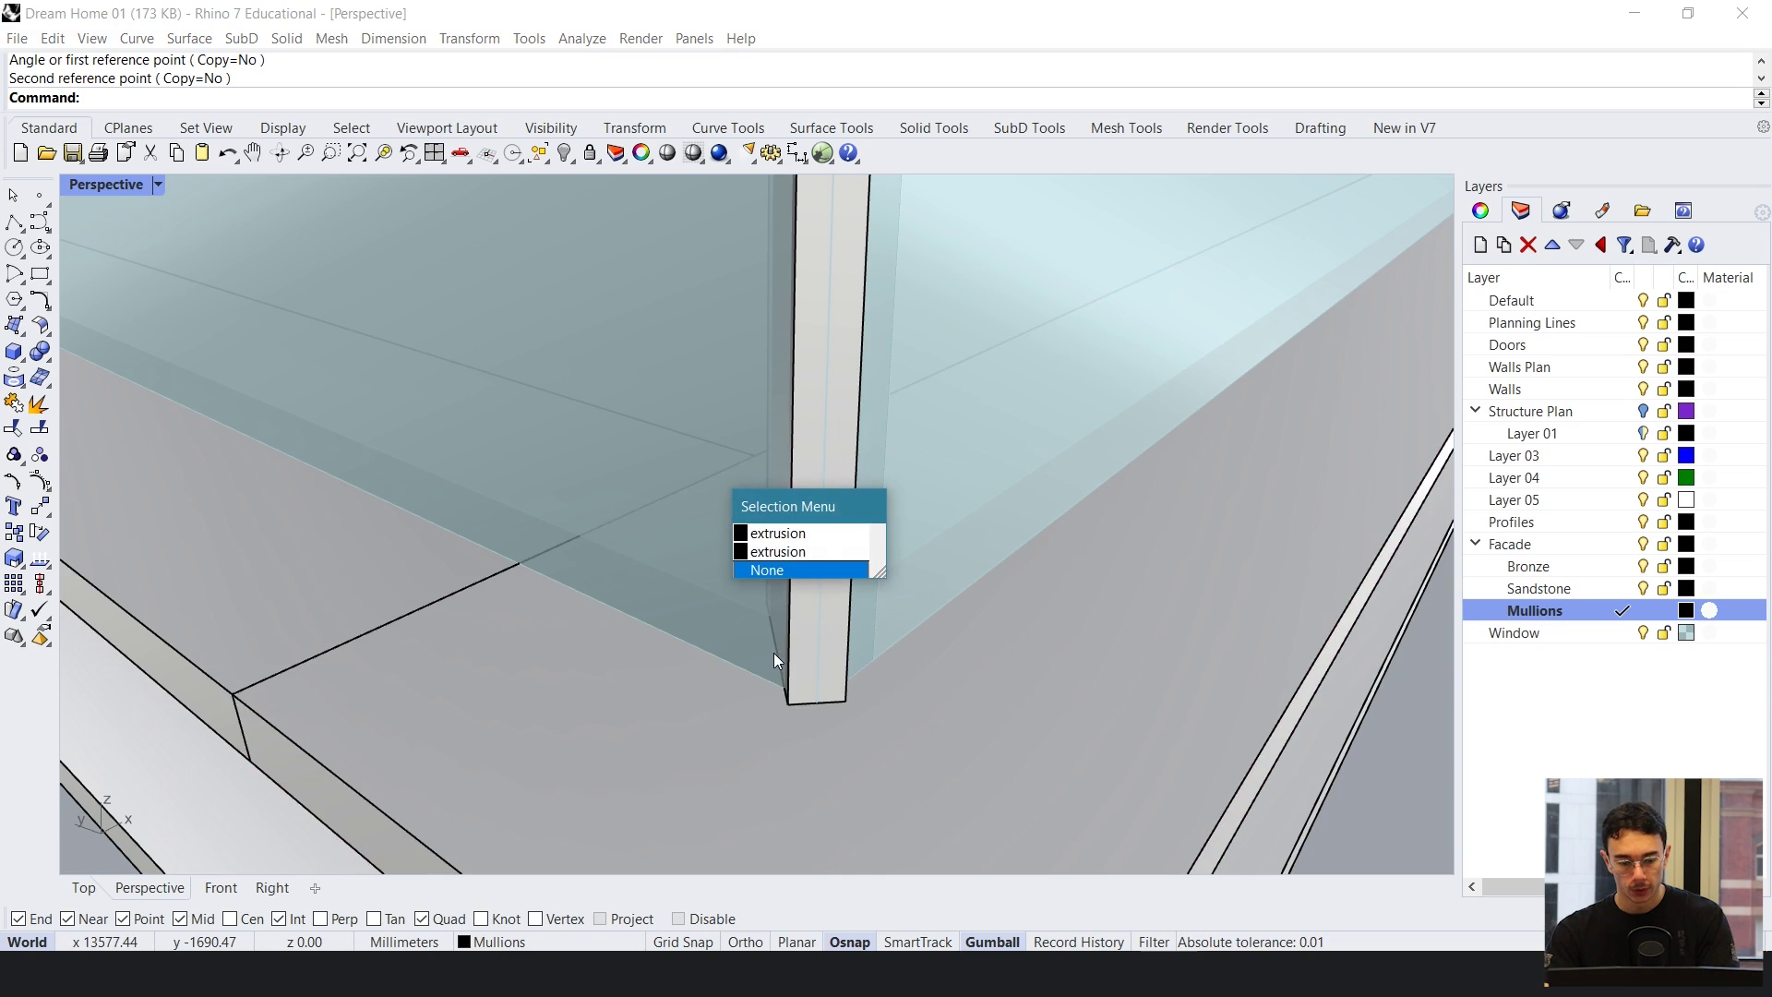
click(773, 652)
- Duplicate the diagonal corner mullion and place the copy away from the corner, toward the front glazing
scroll(825, 689, down, 8)
scroll(836, 567, up, 5)
ctrl+right_drag(792, 540, 800, 650)
scroll(799, 650, down, 3)
right_drag(847, 579, 591, 634)
scroll(750, 551, up, 5)
click(697, 516)
drag(565, 572, 890, 664)
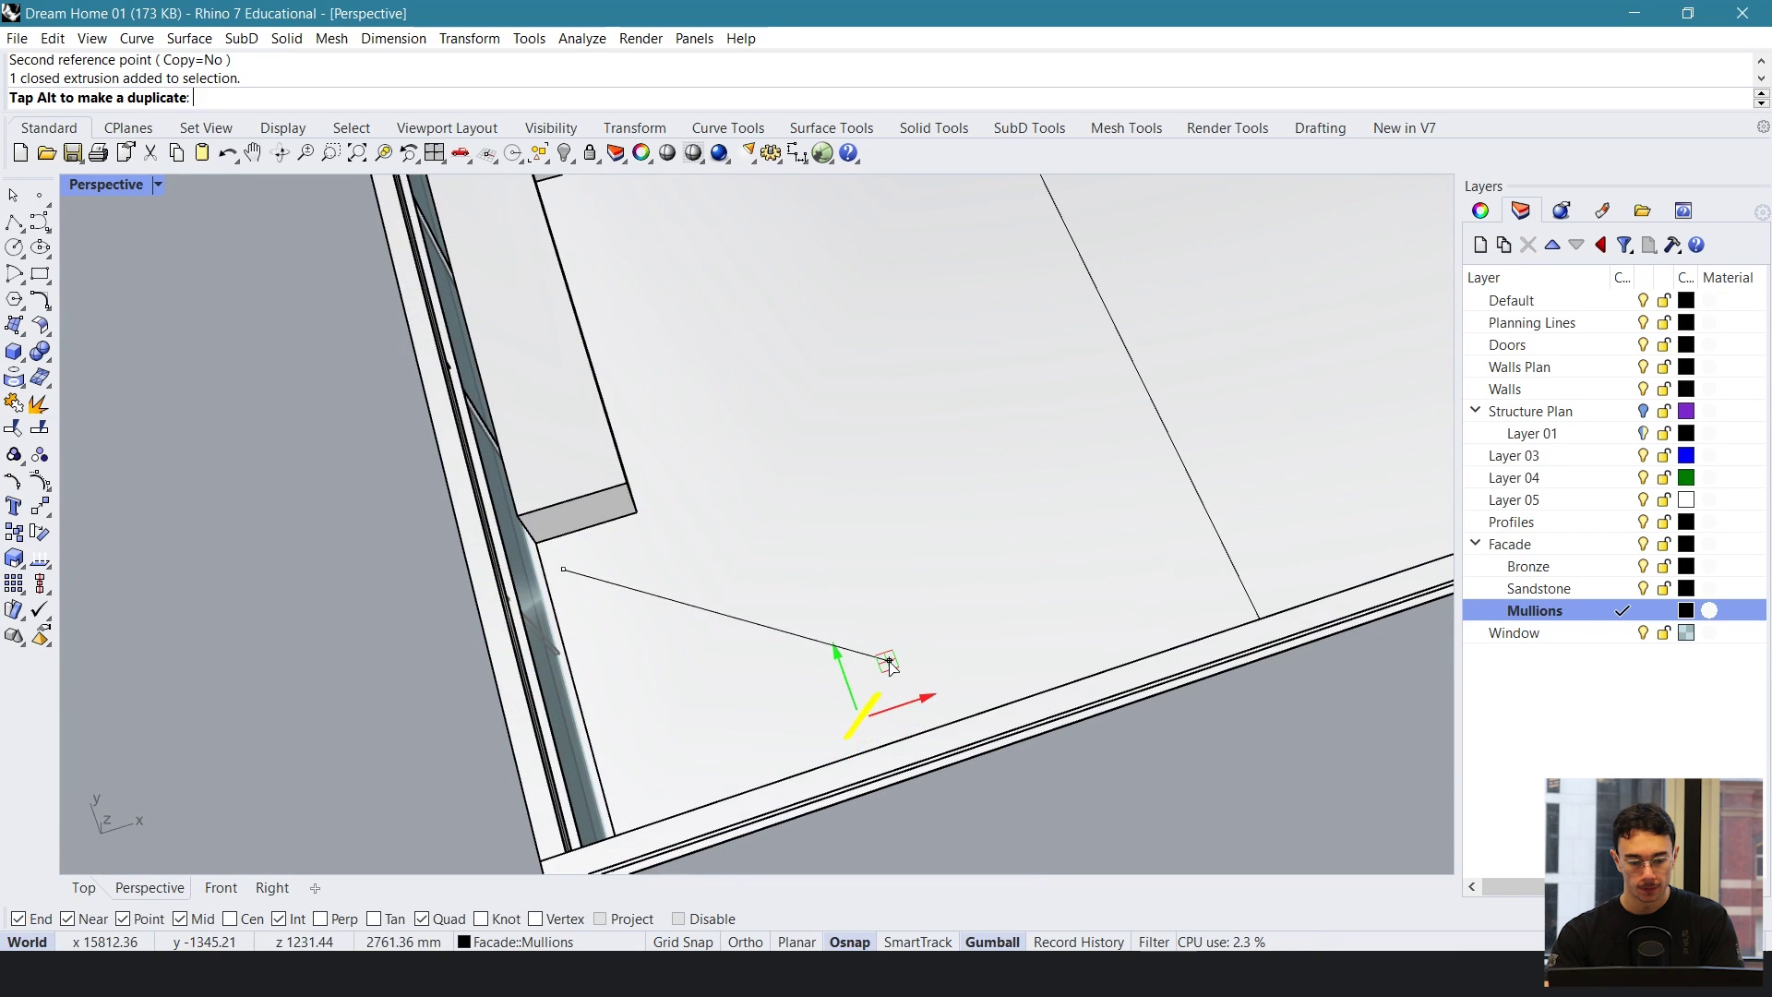
key(ctrl+z)
drag(588, 582, 910, 711)
right_drag(910, 712, 760, 652)
right_drag(941, 582, 955, 504)
- Move the mullion copy by its bottom corner against the front glazing, right beside the corner mullion
text(Move)
key(Return)
scroll(857, 670, up, 6)
click(834, 680)
scroll(1005, 574, down, 6)
scroll(643, 662, up, 8)
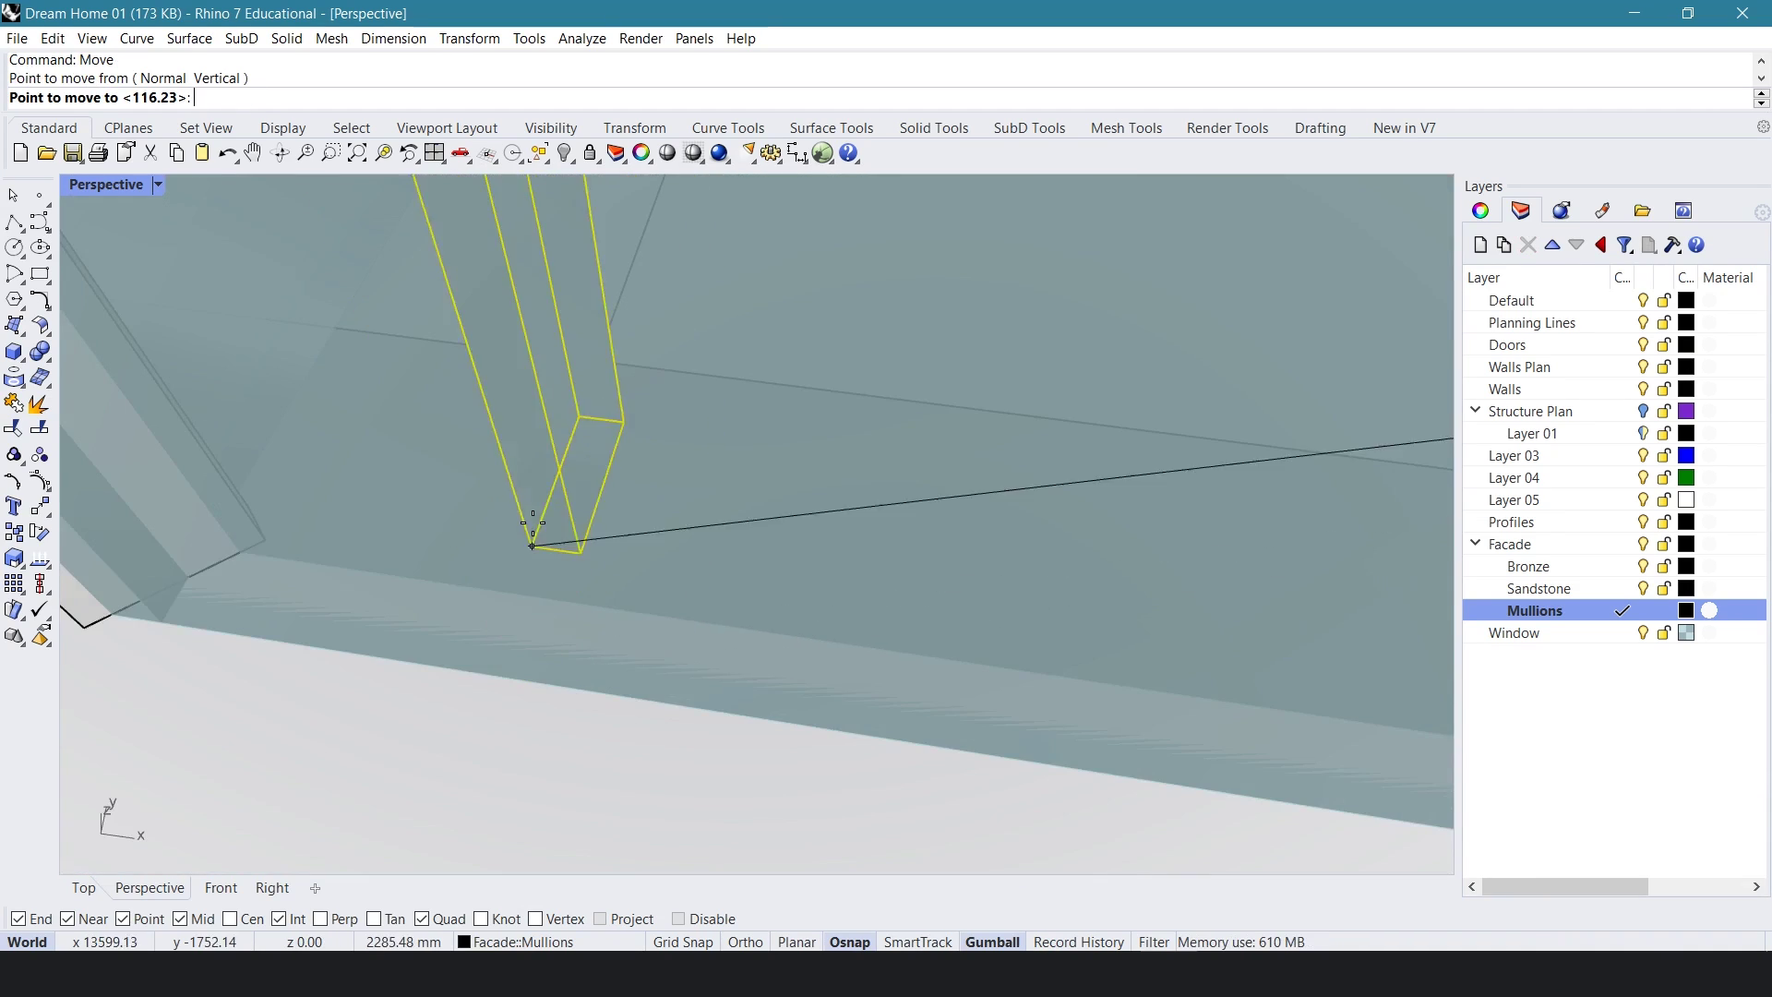
scroll(533, 522, down, 5)
right_drag(532, 522, 424, 523)
shift+right_drag(424, 522, 517, 494)
scroll(438, 451, up, 5)
click(492, 466)
right_drag(565, 550, 653, 531)
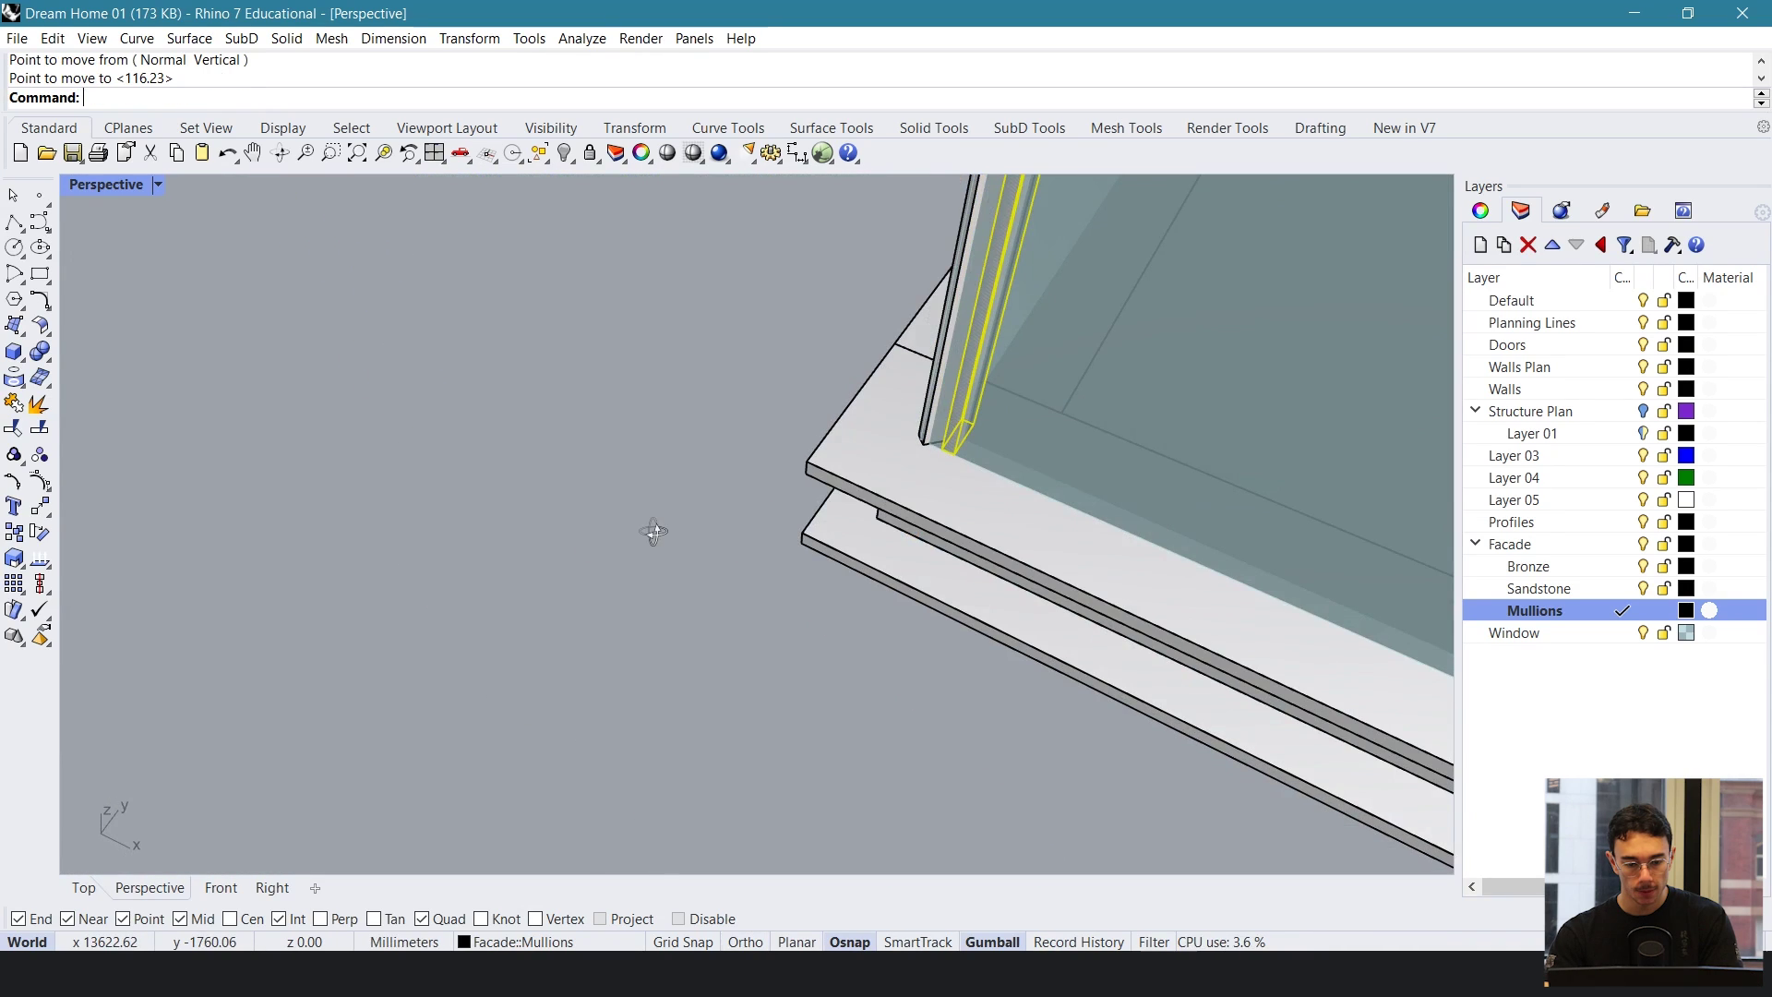
- Nudge the mullion copy beside the corner slightly outward, perpendicular to the front glazing
shift+right_drag(977, 436, 871, 611)
scroll(871, 611, down, 6)
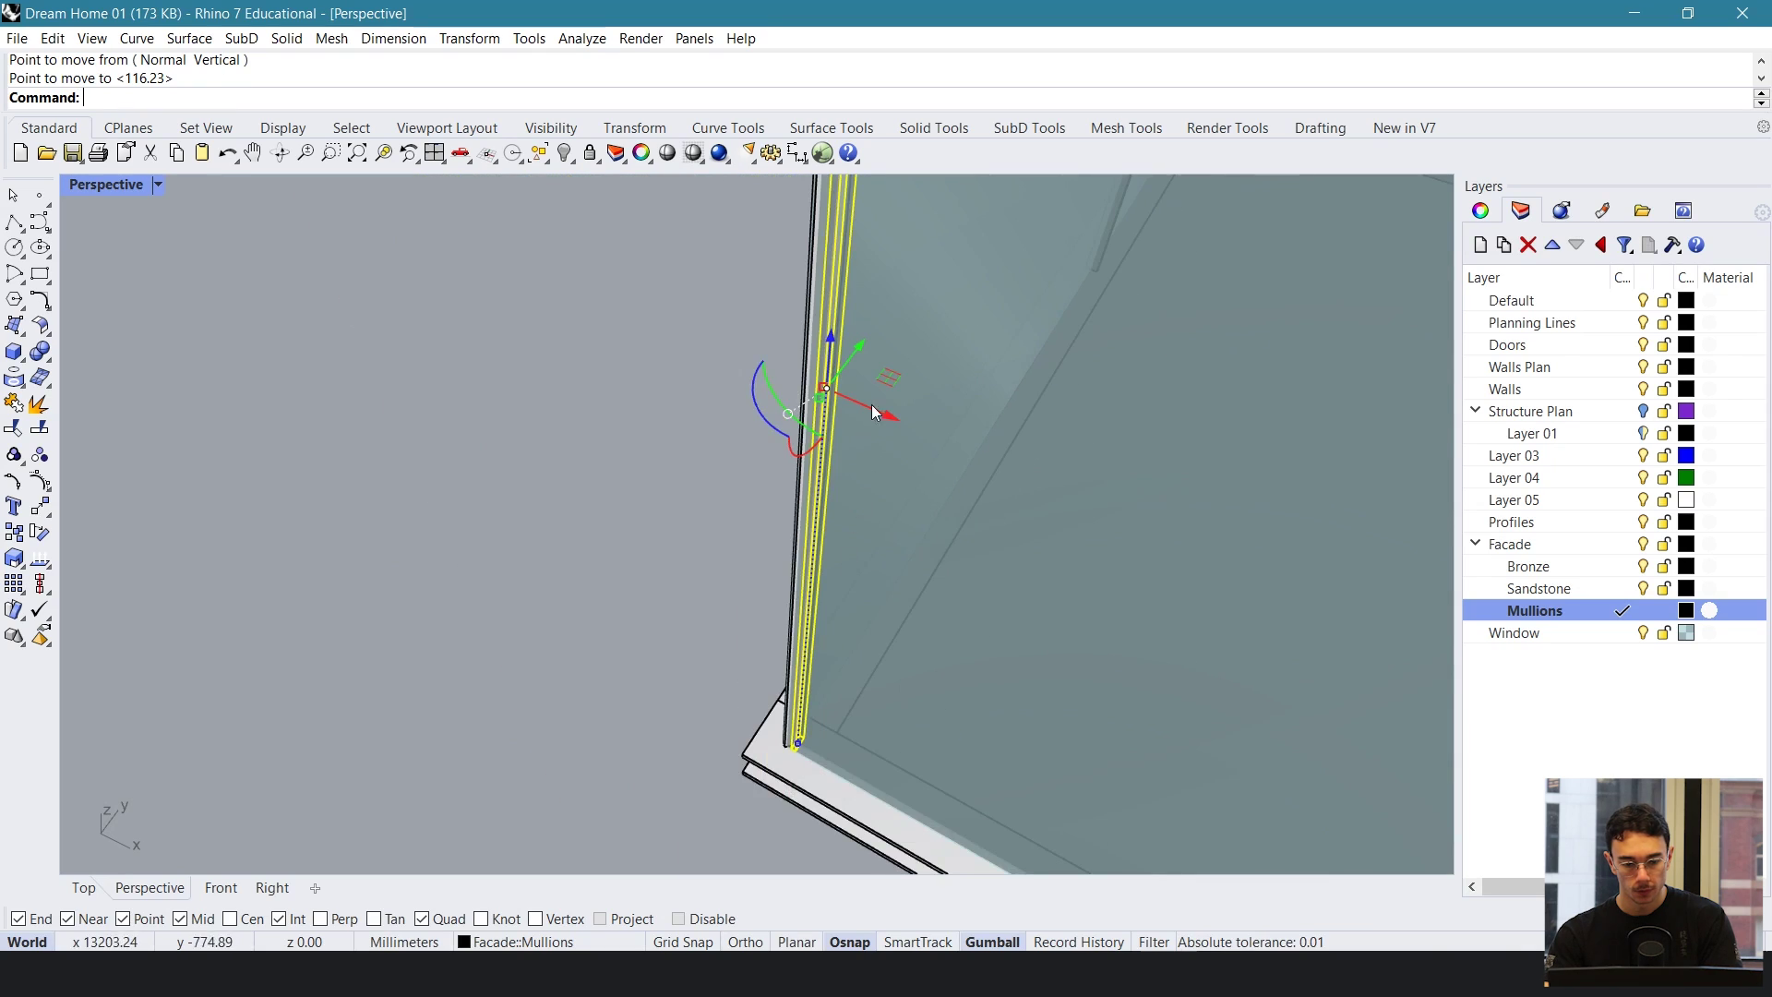
drag(862, 350, 864, 356)
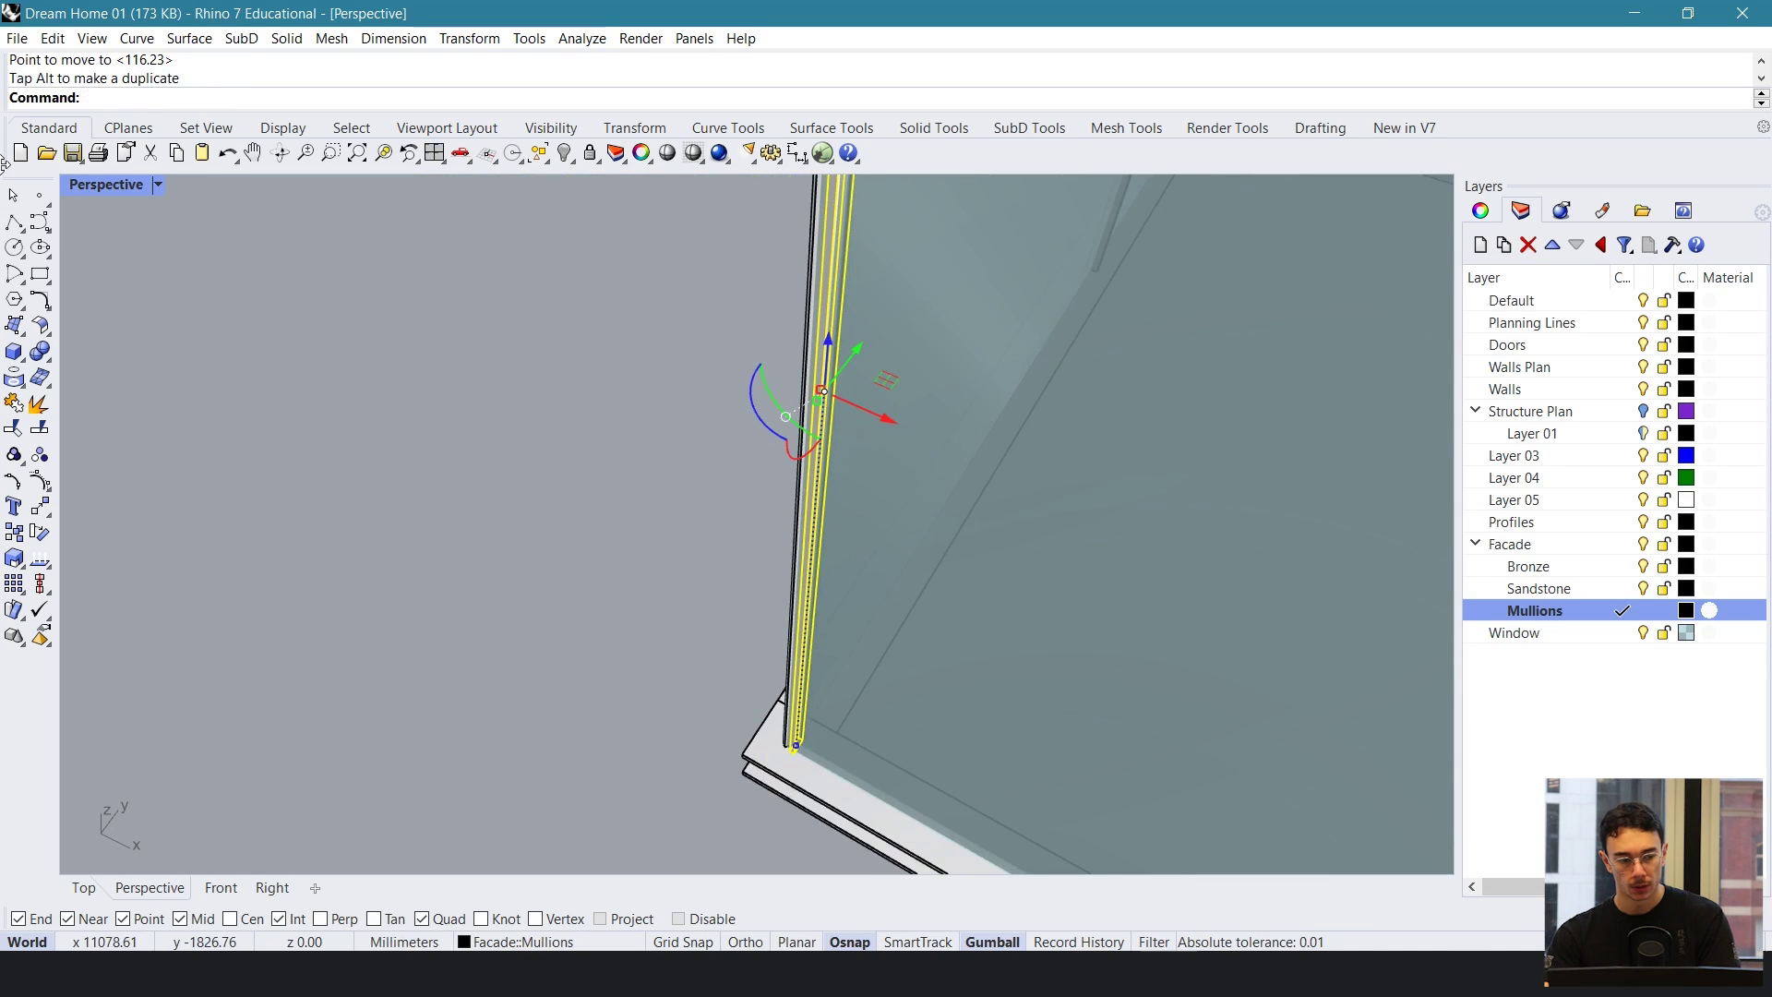
key(Escape)
- Draw a straight polyline along the base of the front glazing, from the mullion's bottom corner to the glazing's far end
click(14, 222)
click(791, 752)
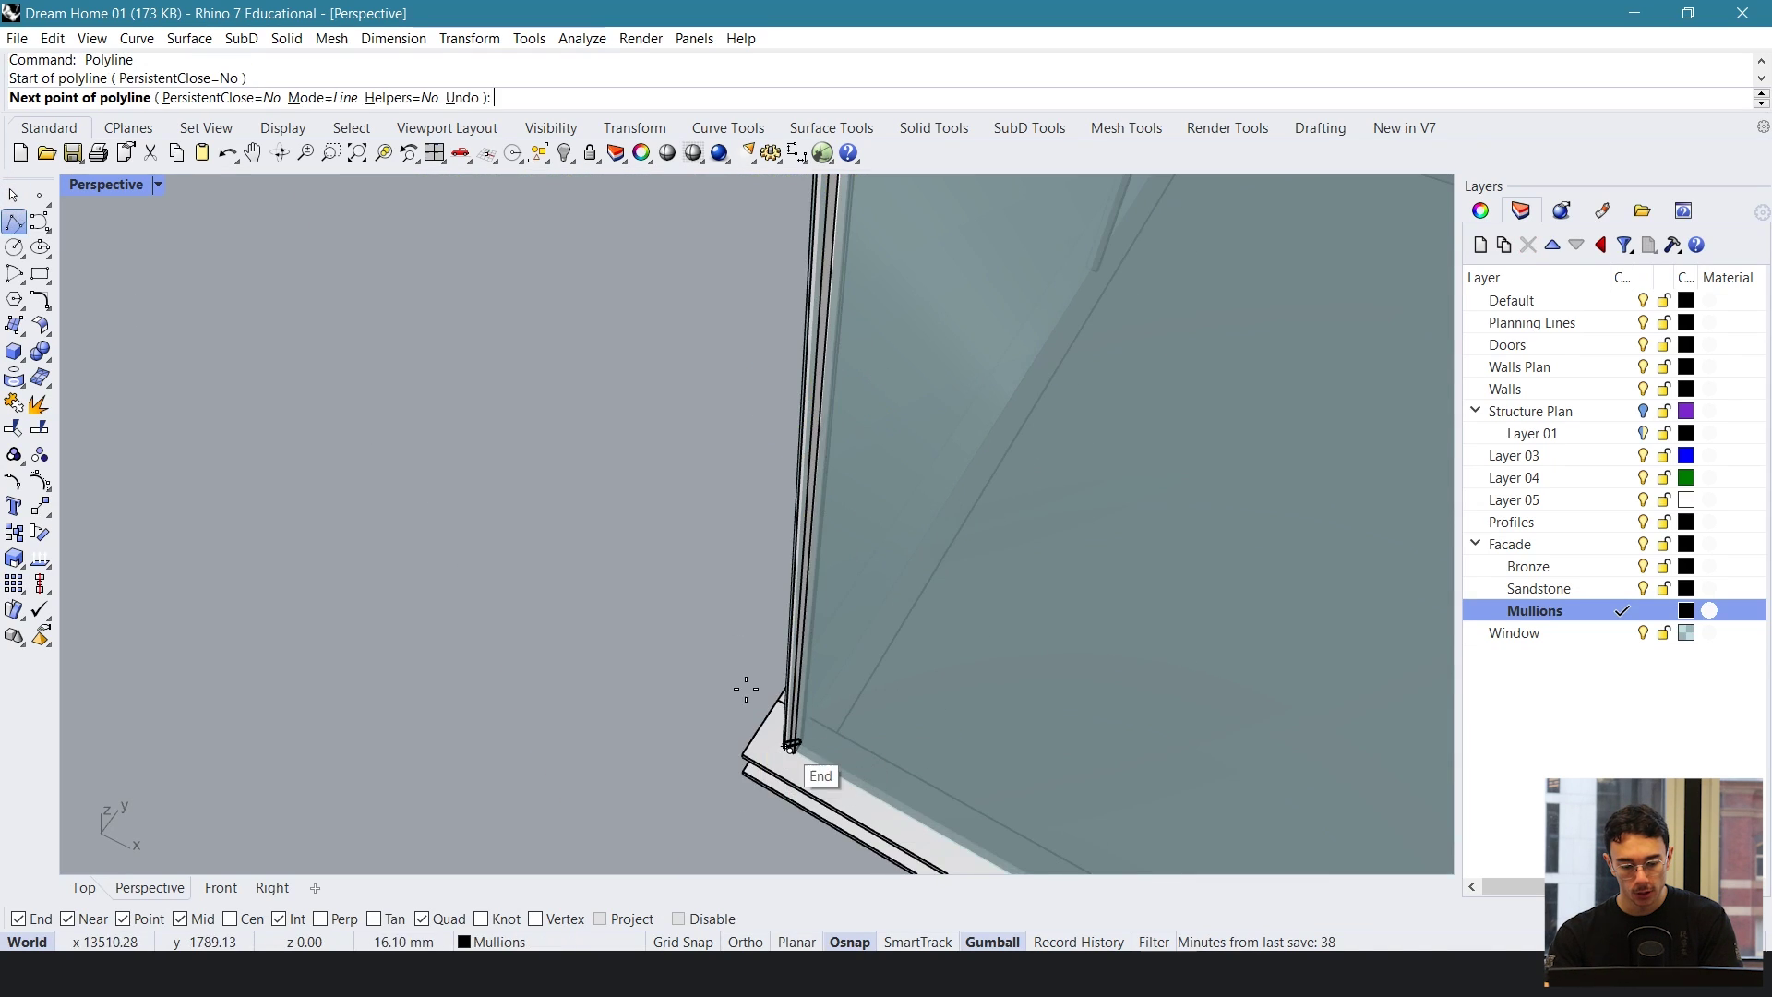
scroll(744, 685, down, 5)
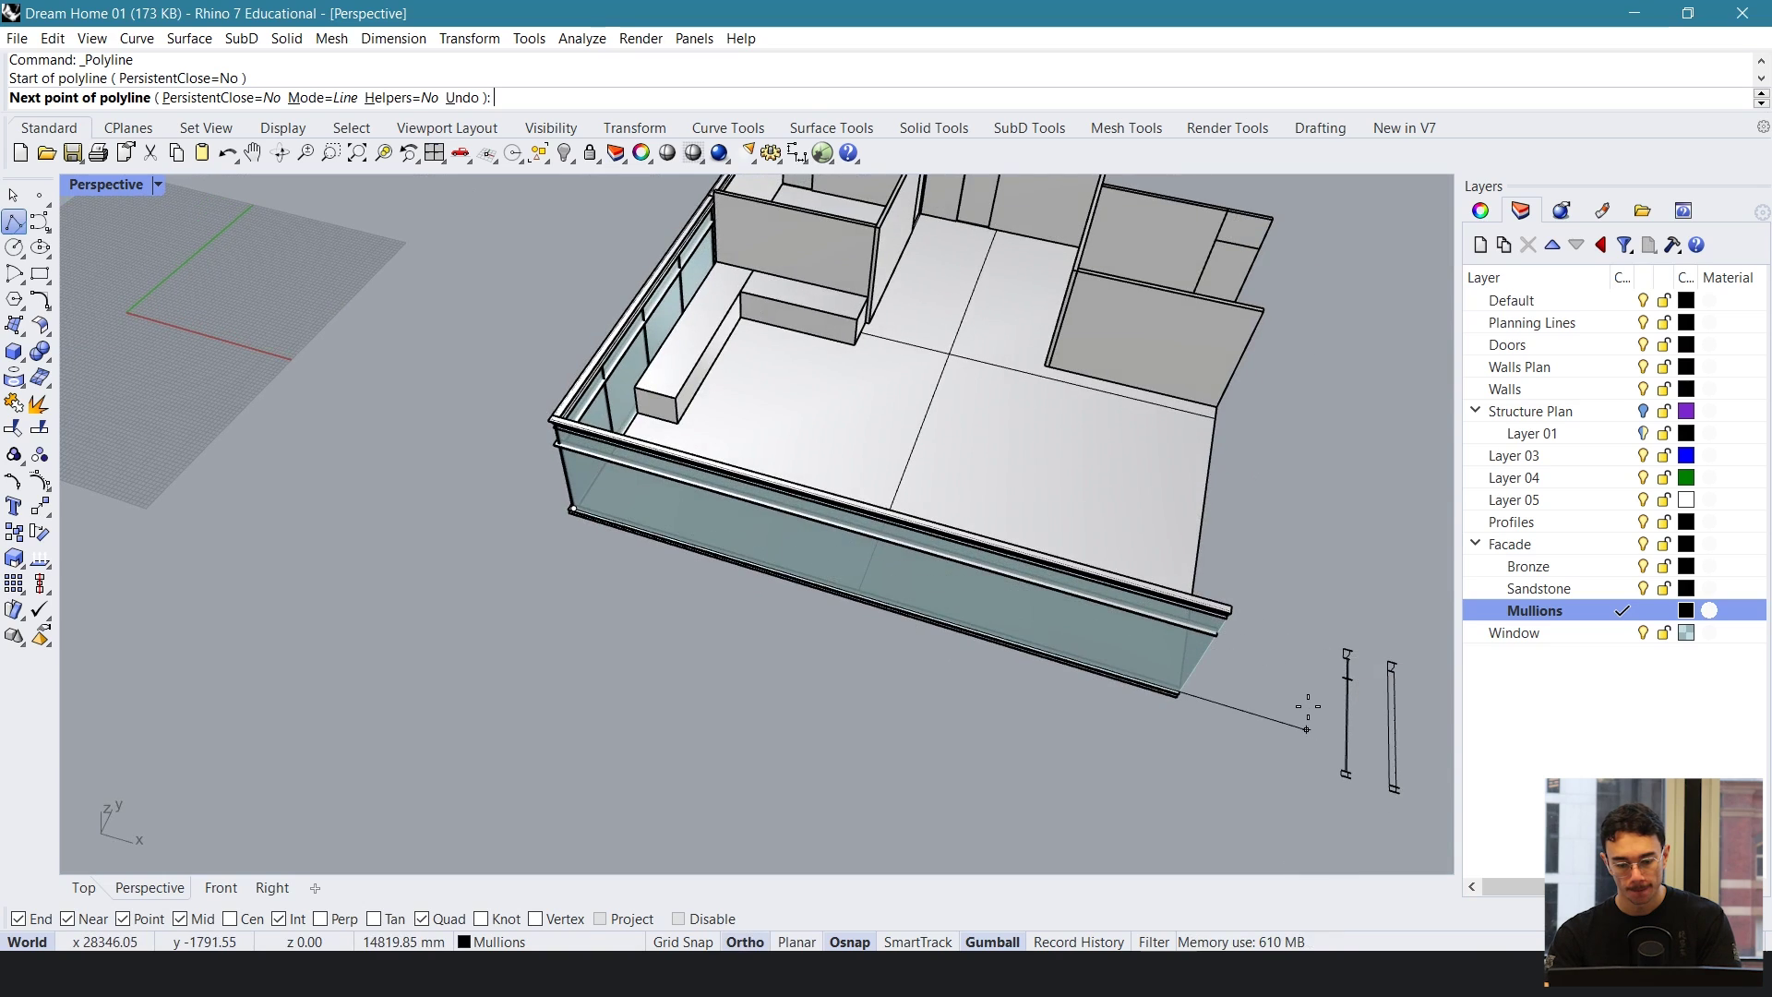
scroll(1253, 705, up, 5)
click(1180, 383)
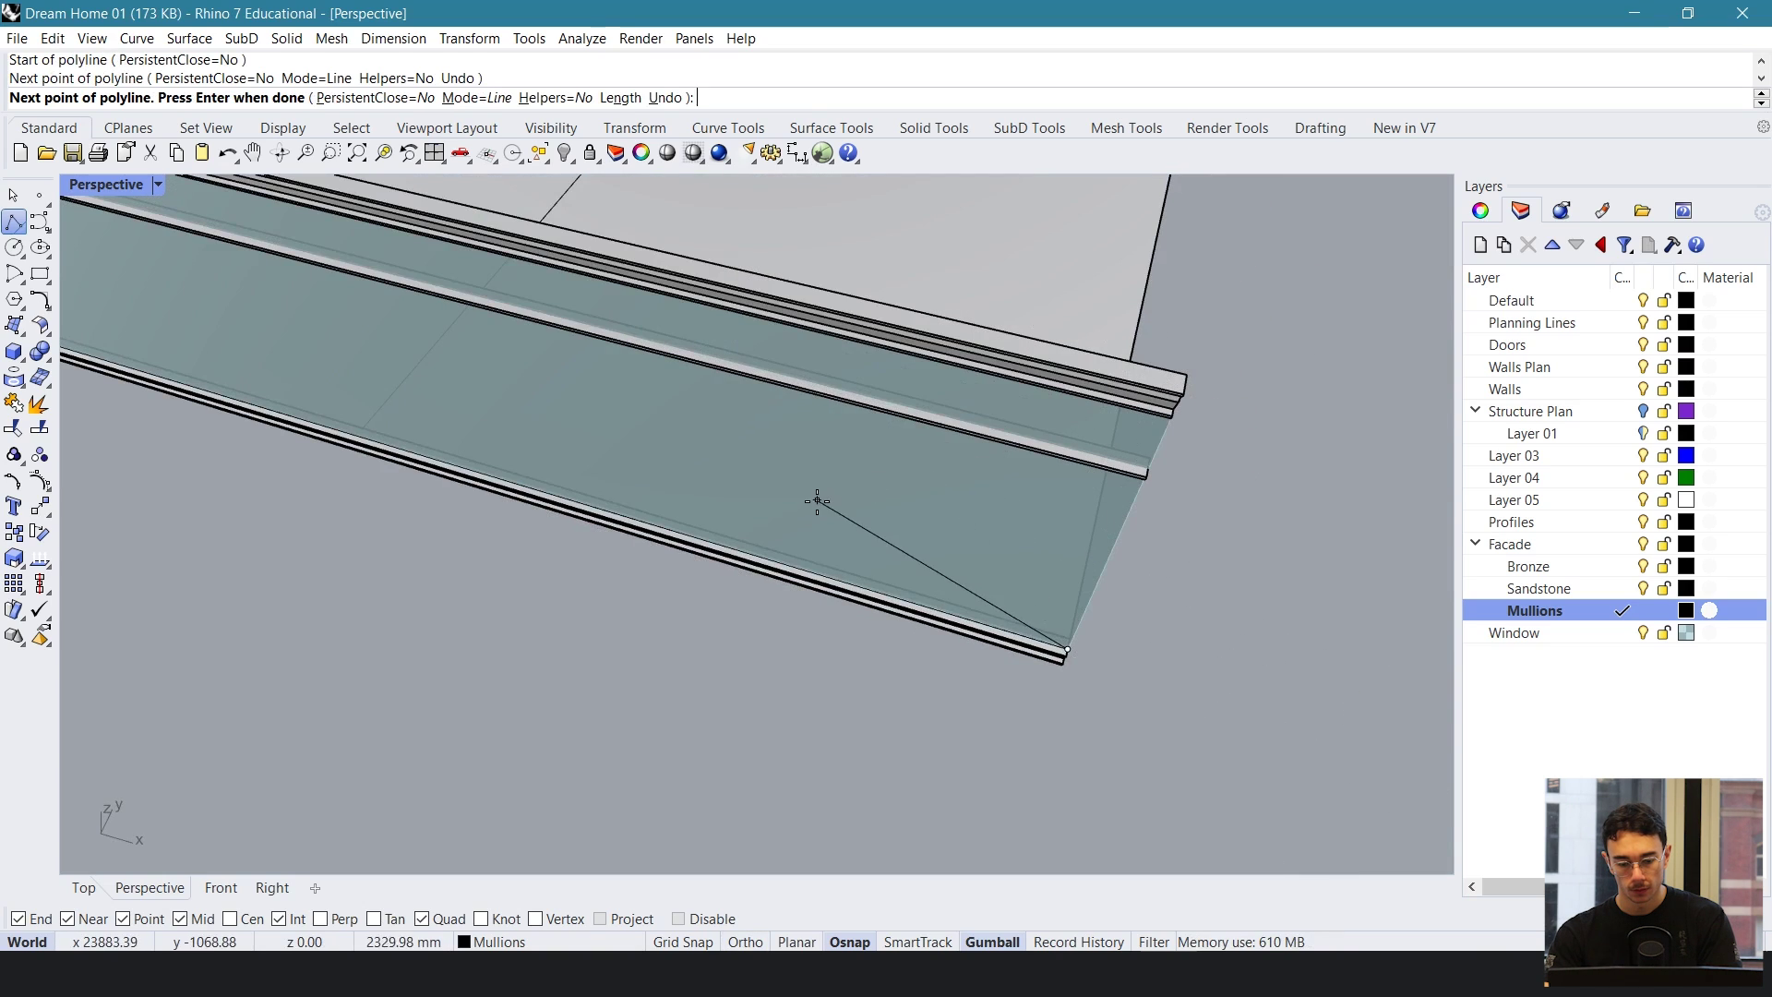
right_click(744, 533)
- Select the mullion on the front glazing beside the diagonal corner mullion
shift+right_drag(744, 533, 1061, 600)
shift+right_drag(399, 367, 782, 582)
scroll(779, 574, up, 7)
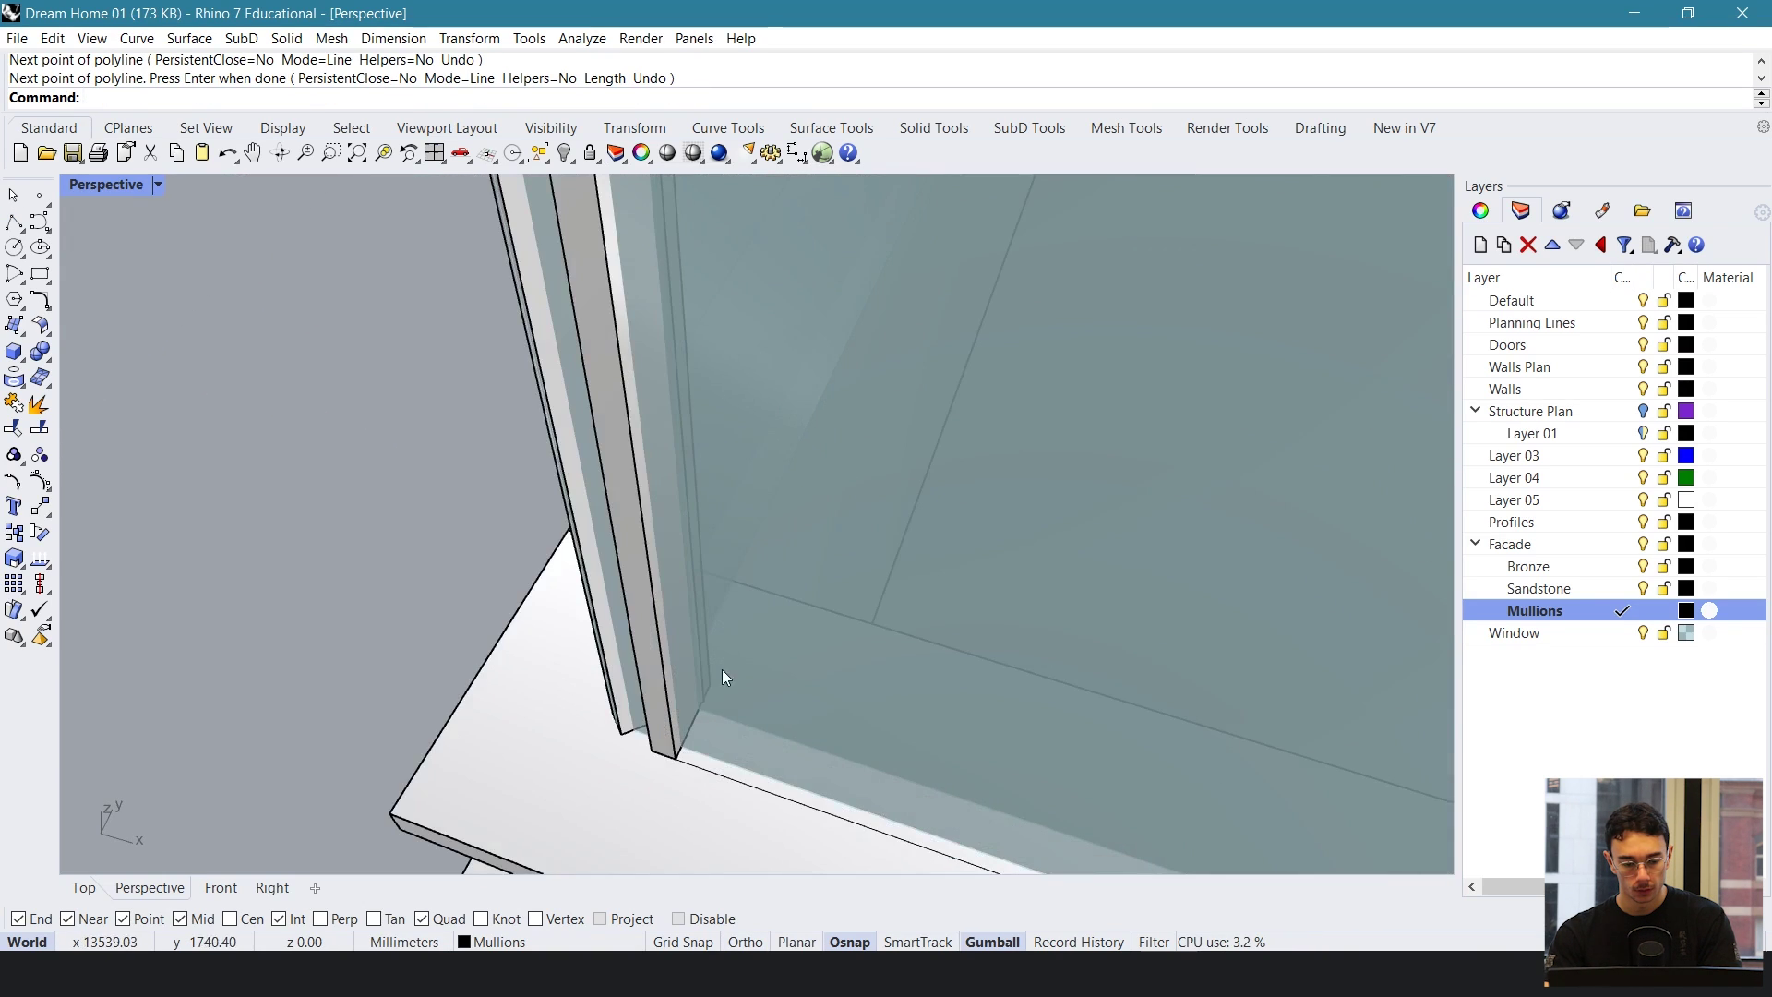
click(674, 700)
text(arc)
key(Return)
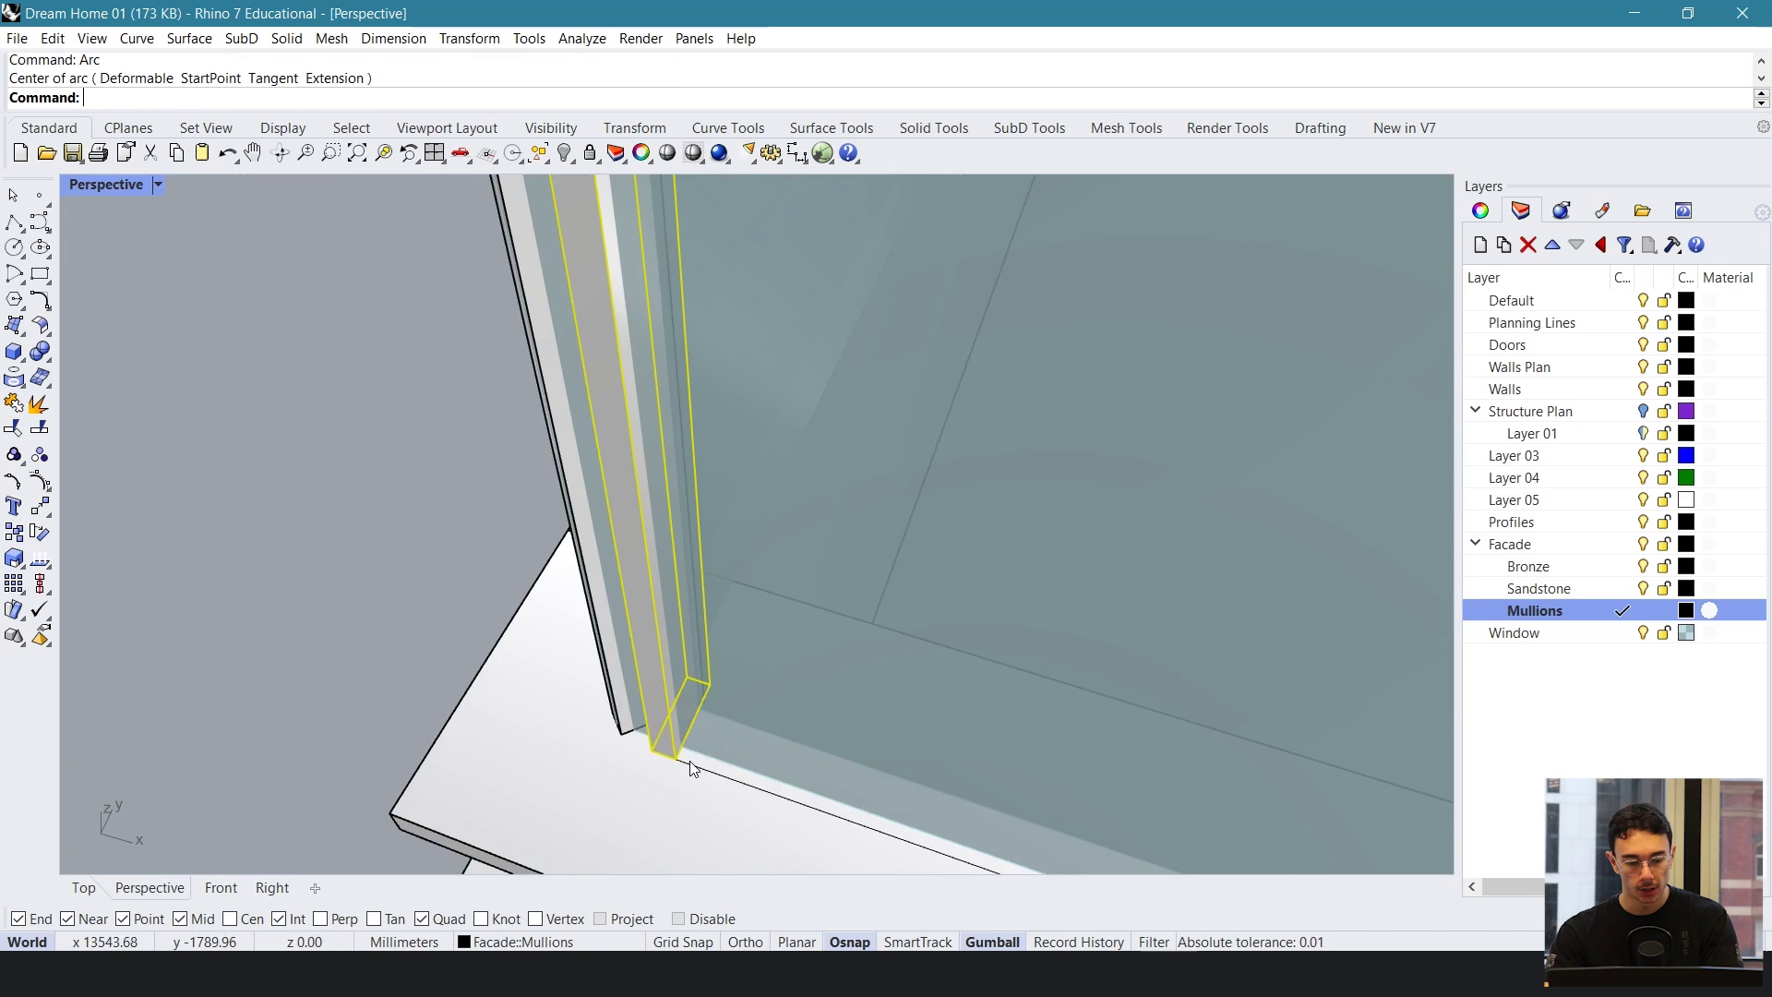
click(689, 765)
click(682, 757)
right_click(689, 764)
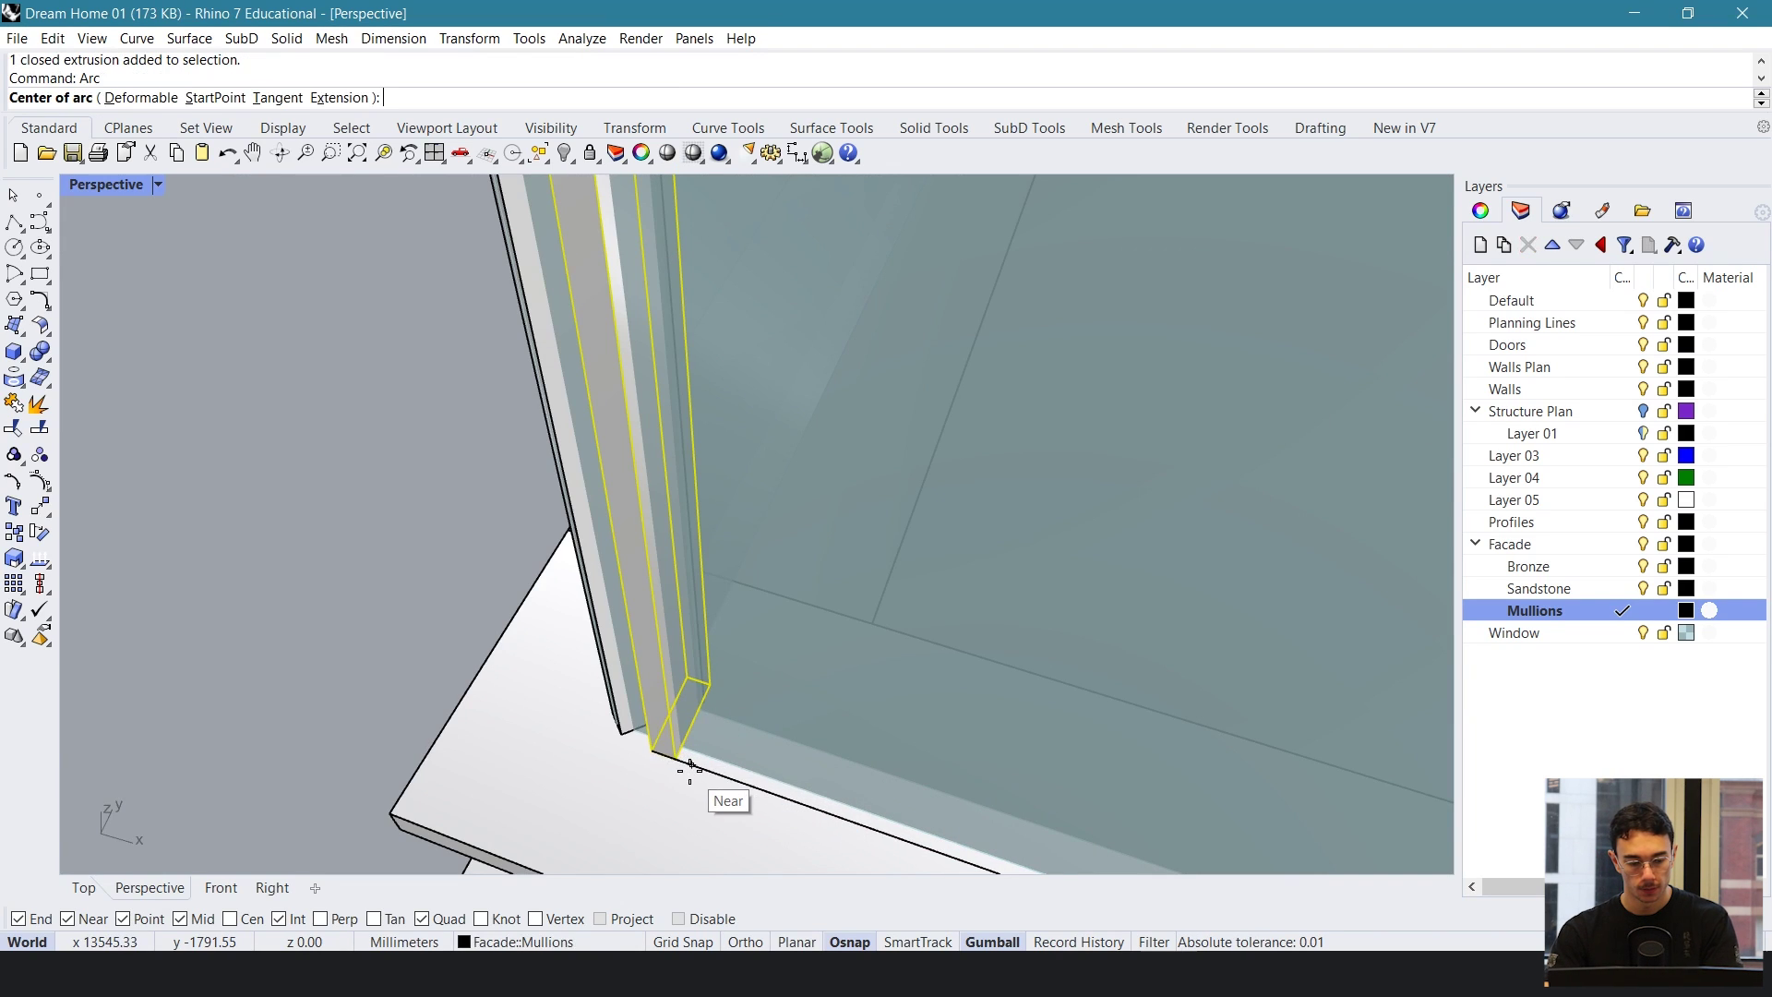
key(Escape)
- Array the selected mullion along the front base line with a distance of 2200 mm between items and freeform orientation
text(ArrayCrv)
key(Return)
click(696, 767)
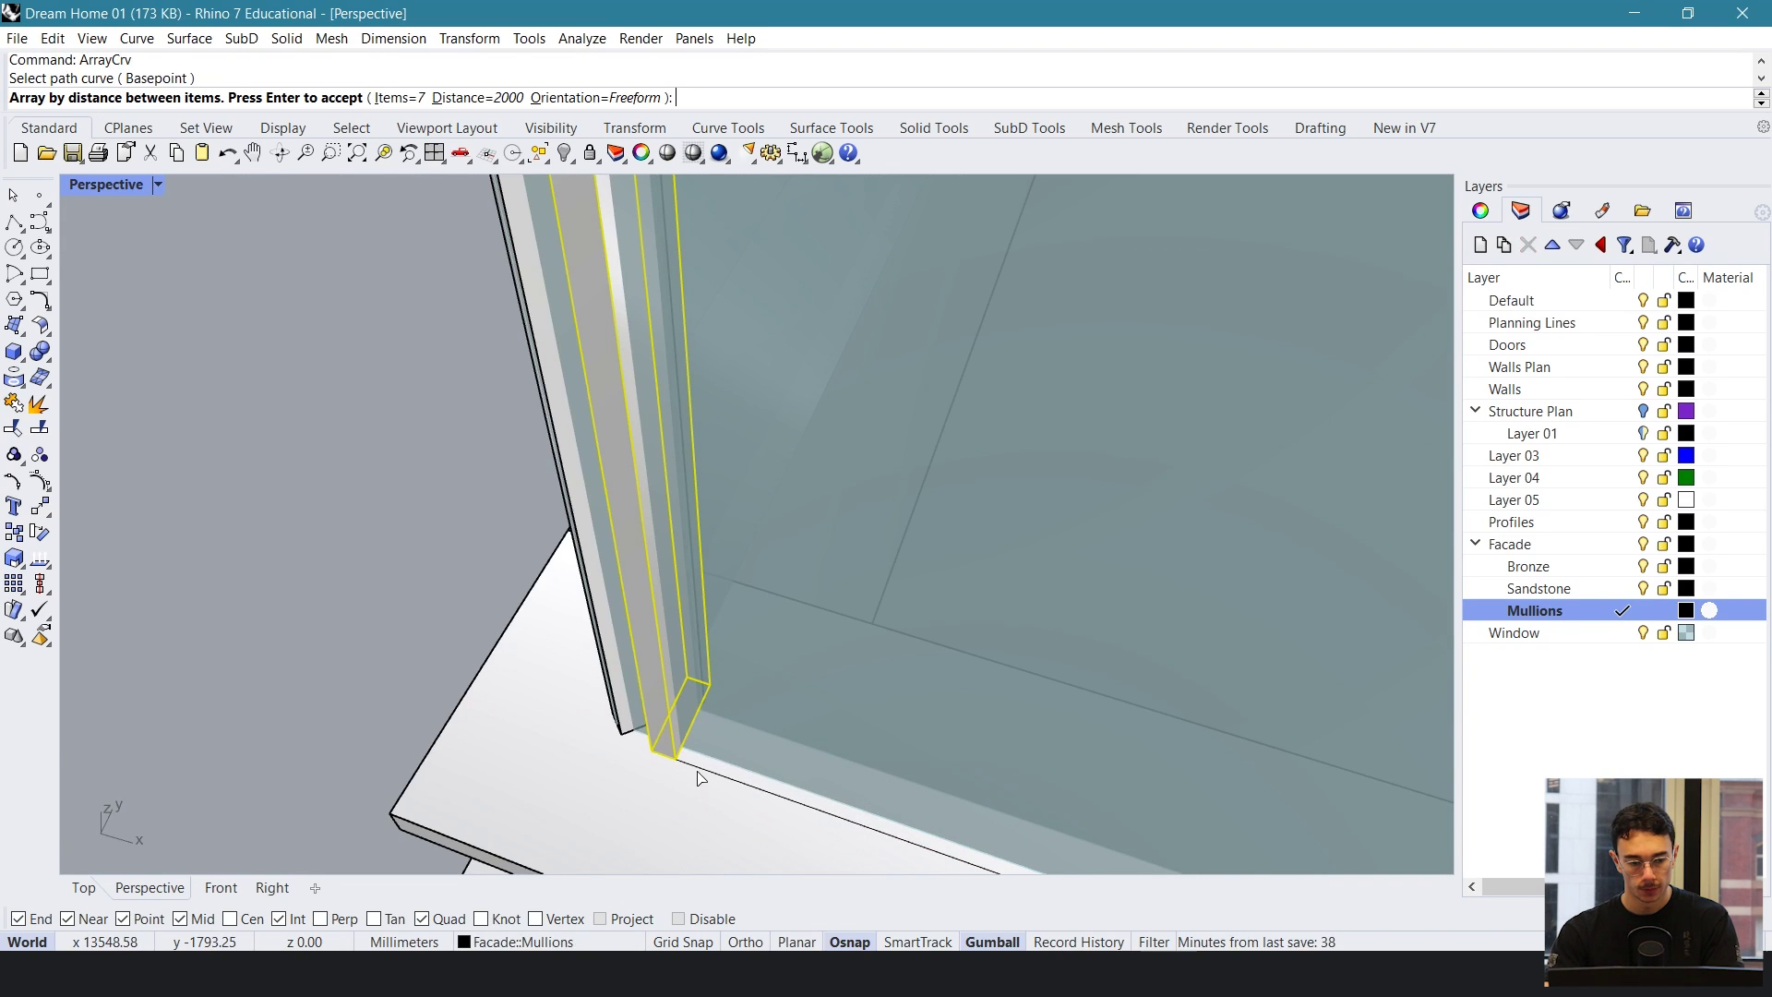
scroll(698, 766, down, 12)
right_drag(796, 657, 951, 529)
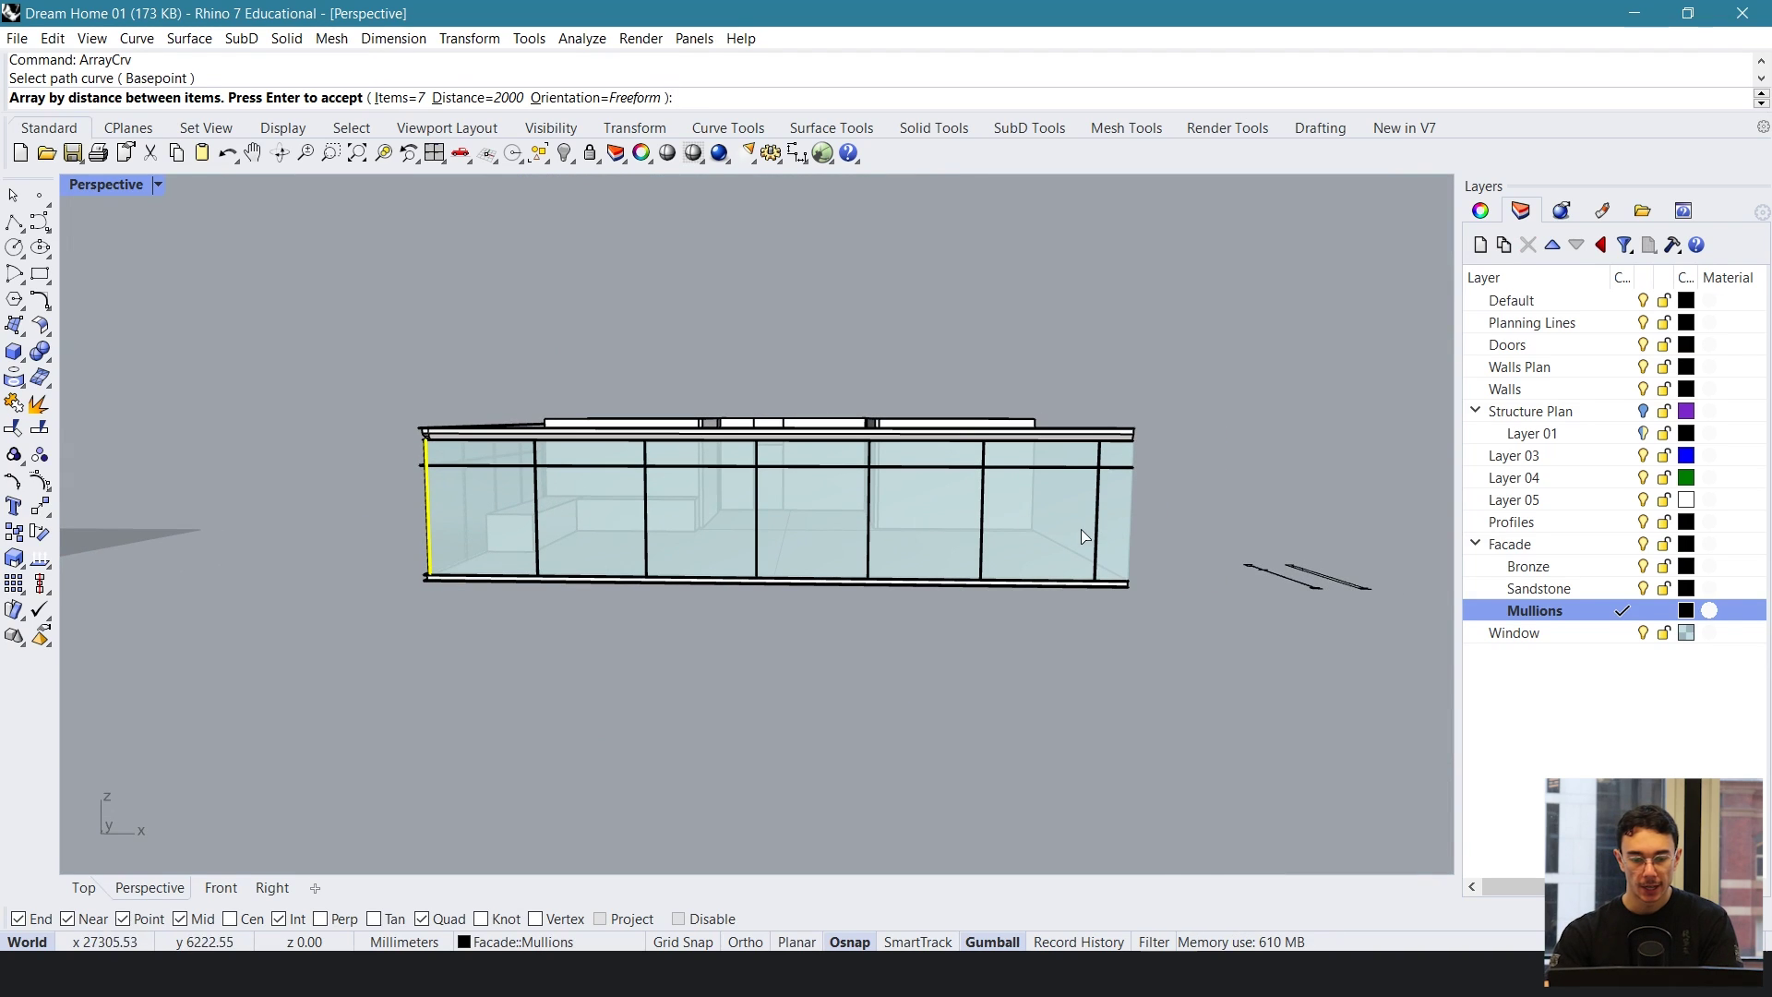
click(464, 92)
text(2200)
key(Return)
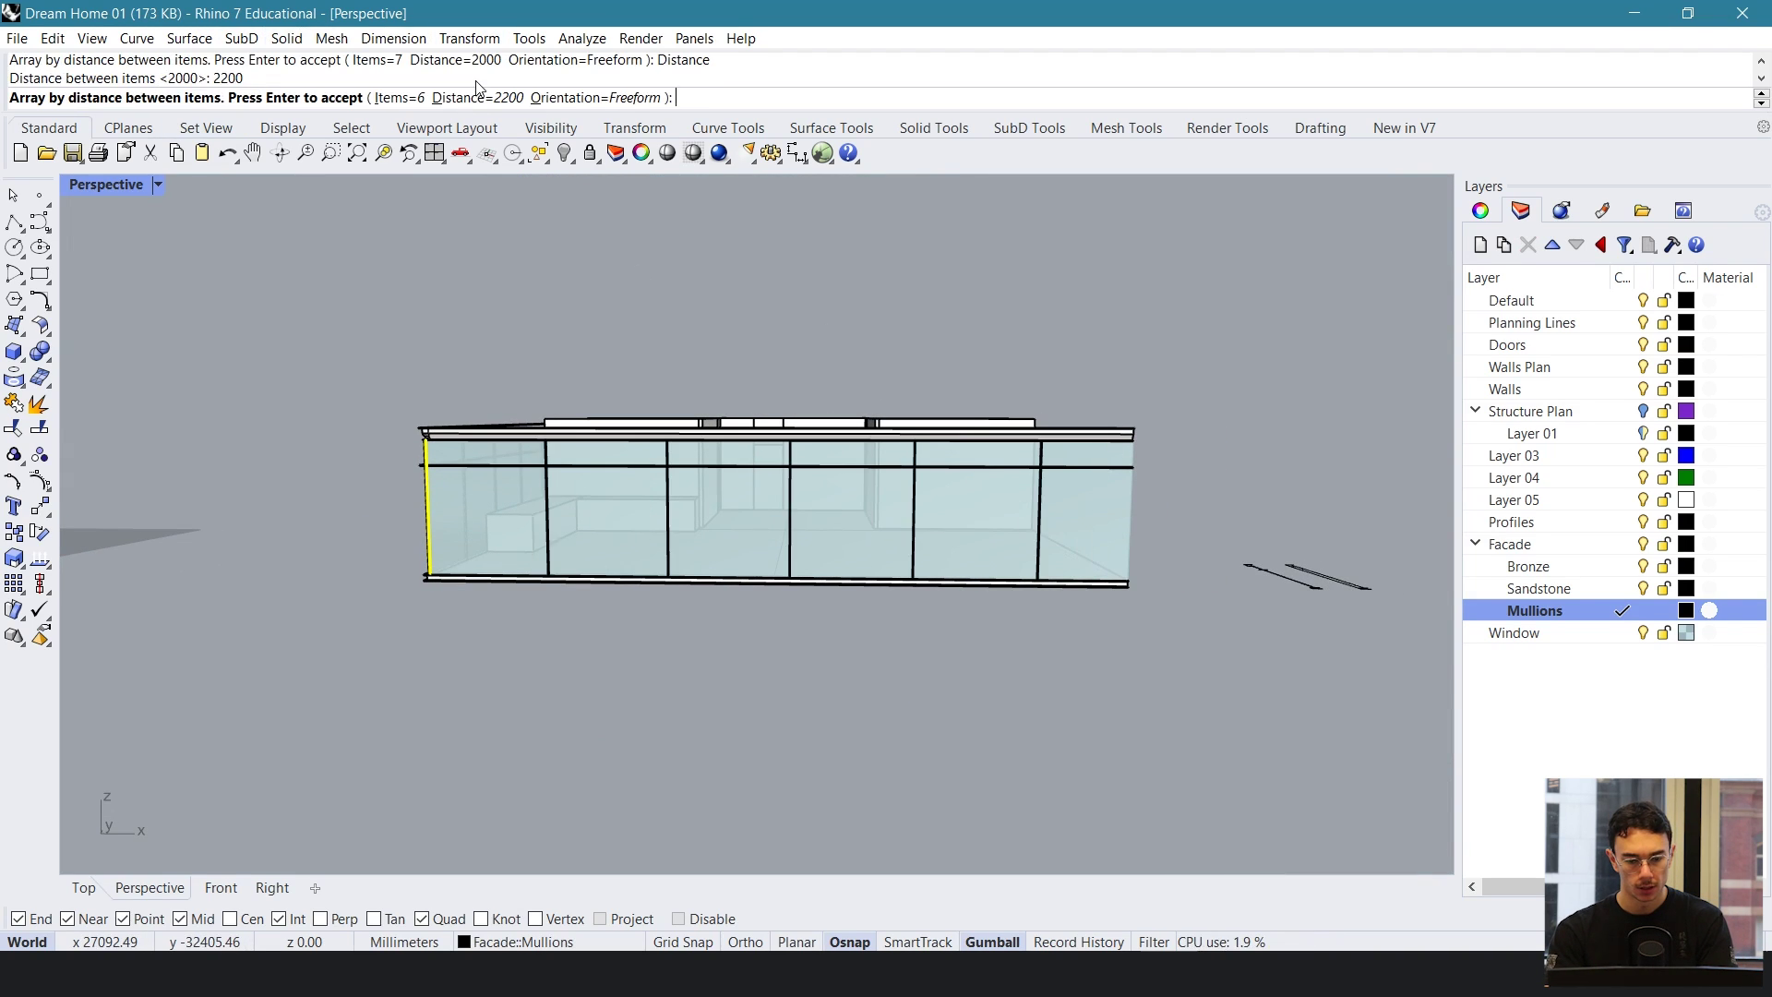
right_drag(1057, 475, 1161, 488)
key(Return)
- Select the complete side facade without the front facade's parts and place a copy beside the house's open opposite side
right_drag(1045, 637, 1006, 702)
scroll(770, 467, up, 4)
right_drag(769, 467, 695, 491)
right_drag(388, 378, 812, 499)
shift+right_drag(812, 498, 1242, 749)
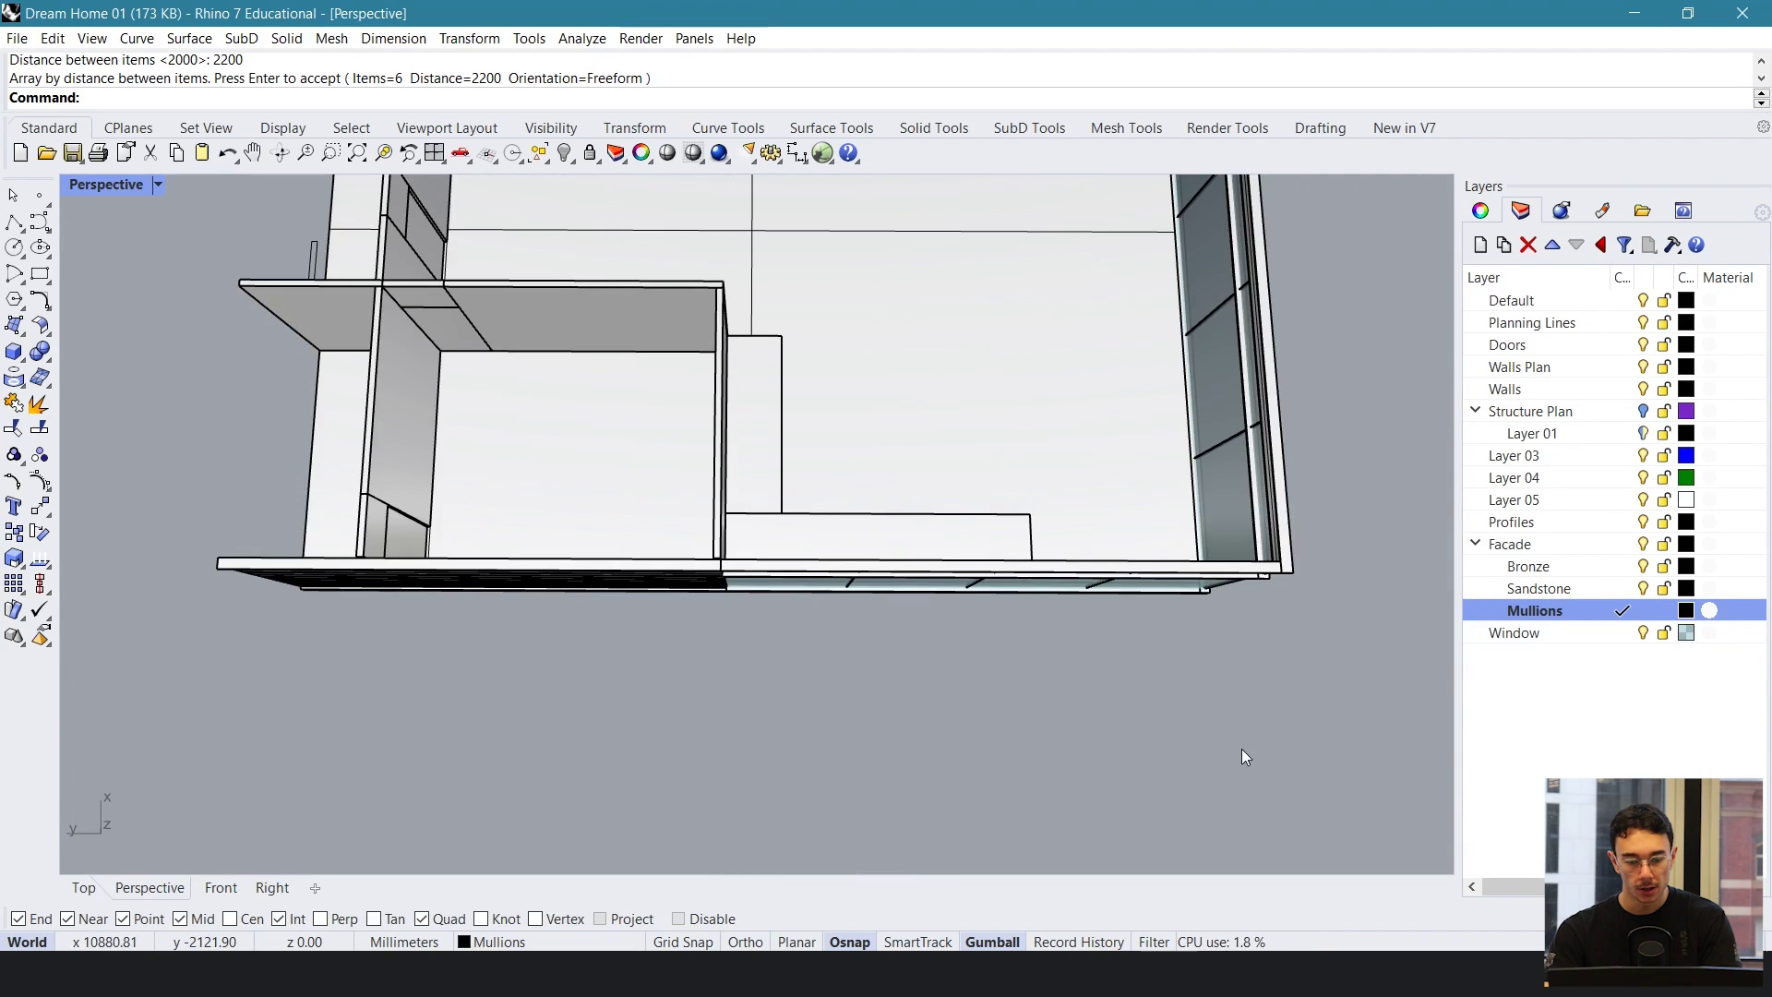
drag(1243, 749, 181, 557)
ctrl+drag(1248, 430, 108, 536)
right_drag(899, 579, 517, 393)
scroll(388, 374, down, 5)
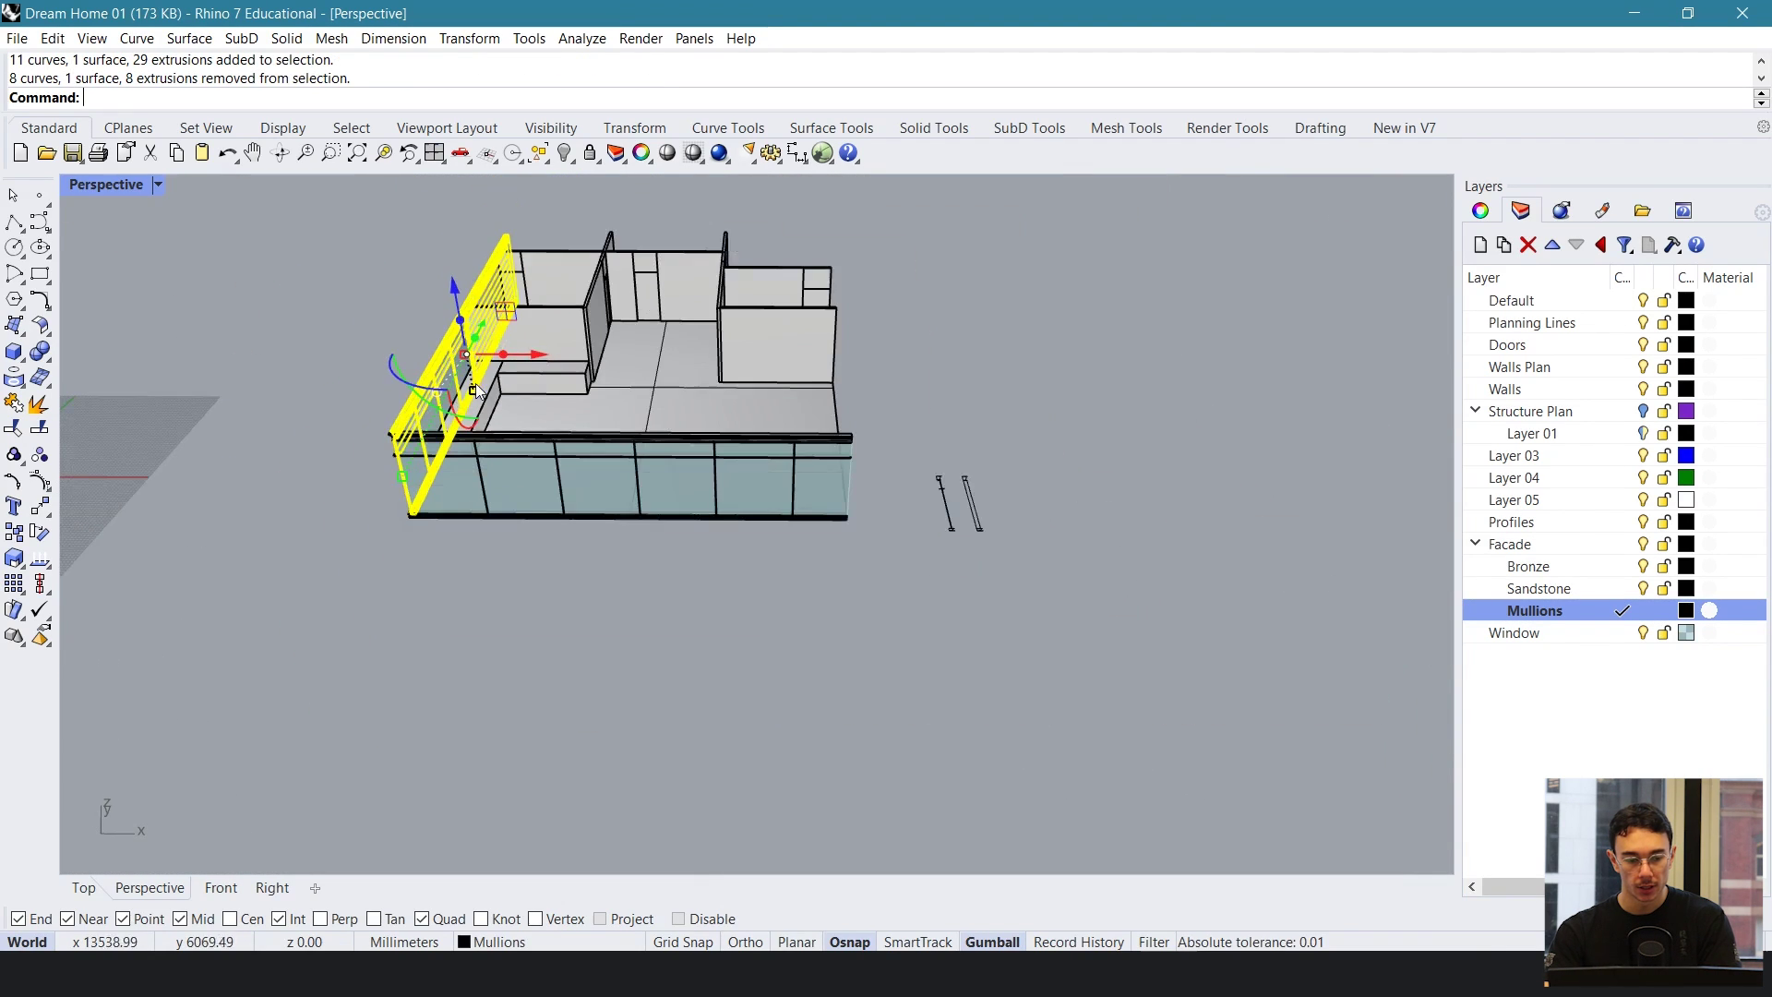
drag(539, 360, 941, 381)
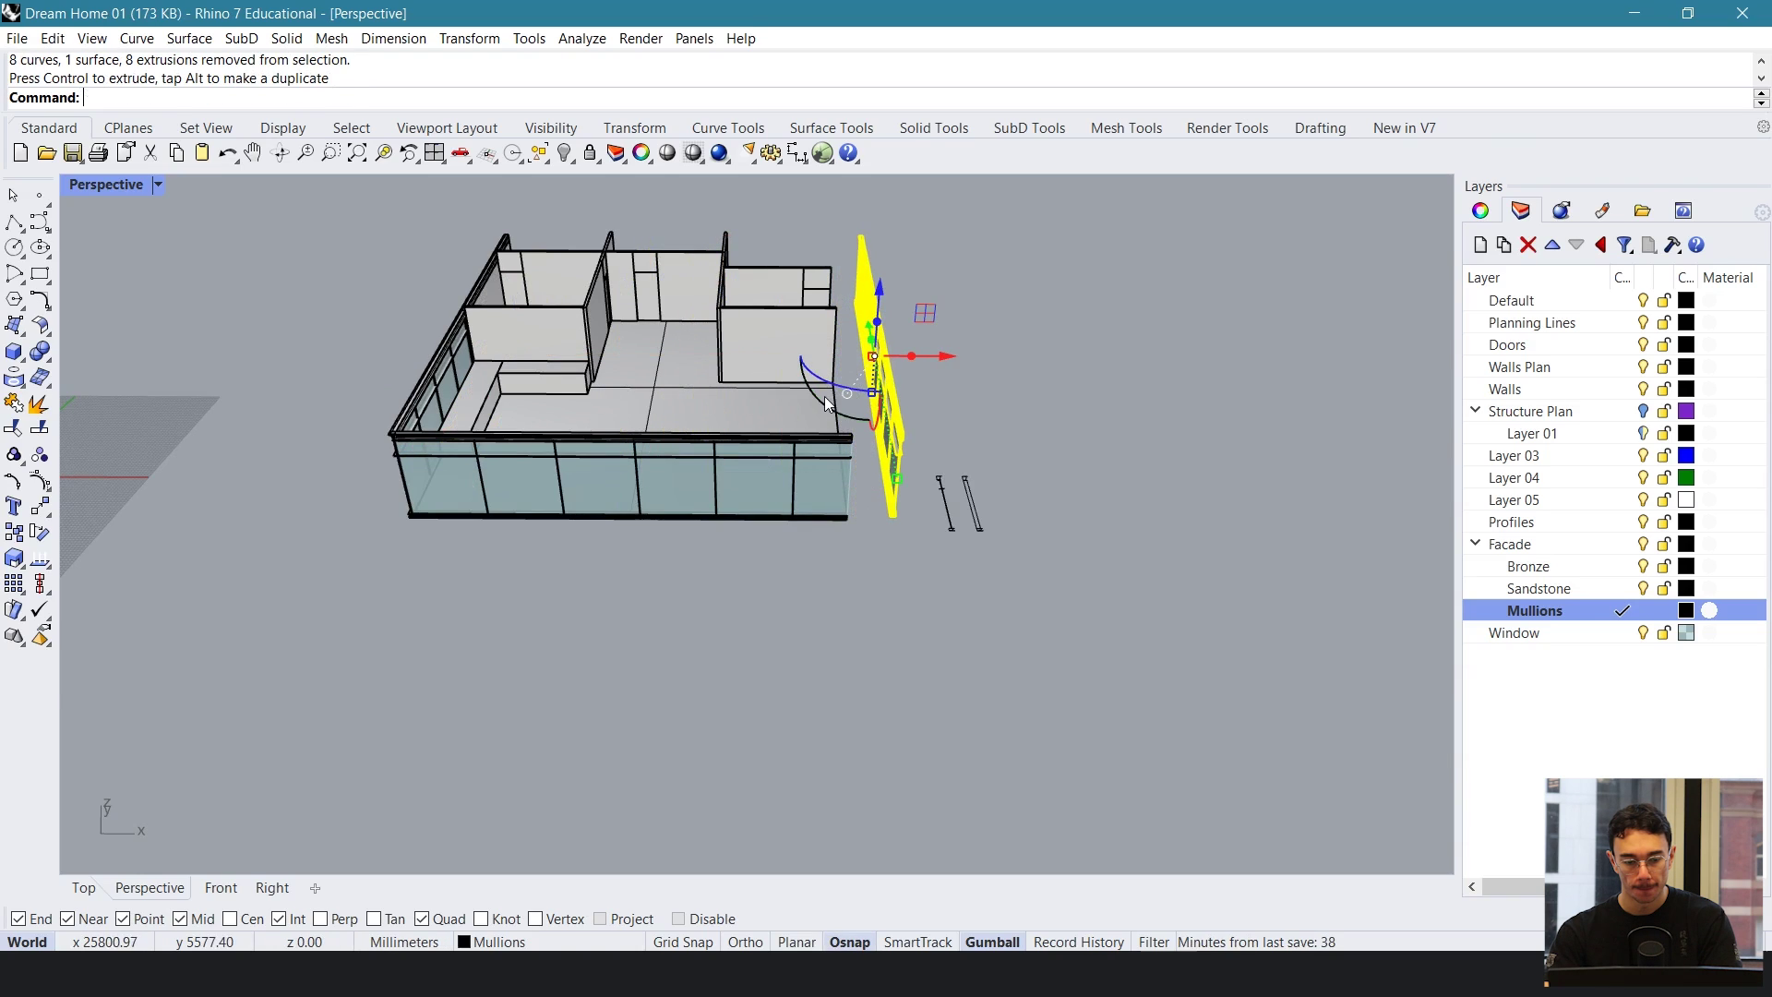
- Try to rotate the copied side facade about its vertical axis
right_drag(825, 397, 829, 503)
drag(830, 500, 1000, 448)
mouse_move(999, 447)
right_down()
mouse_move(909, 397)
mouse_move(985, 459)
right_up()
key(ctrl+z)
- Mirror the copied side facade about a plane along its length through its bottom outer corner, and delete the unmirrored copy
text(M)
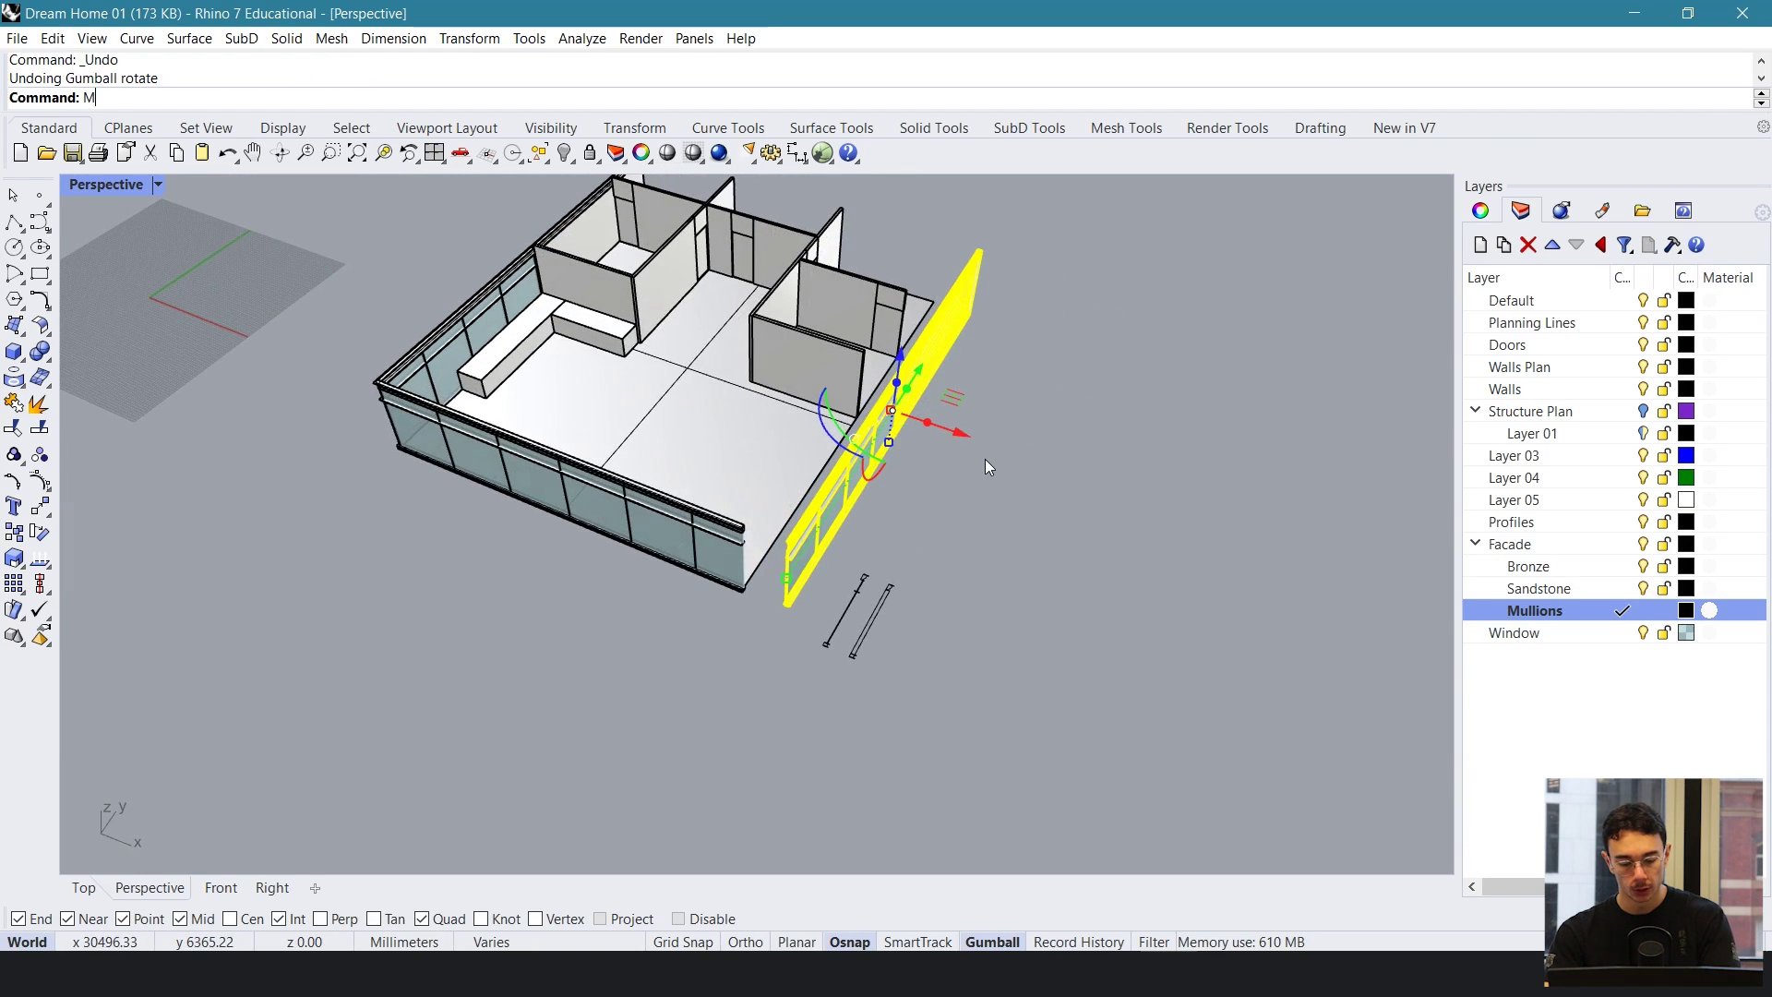
text(irror)
key(Return)
scroll(966, 301, up, 6)
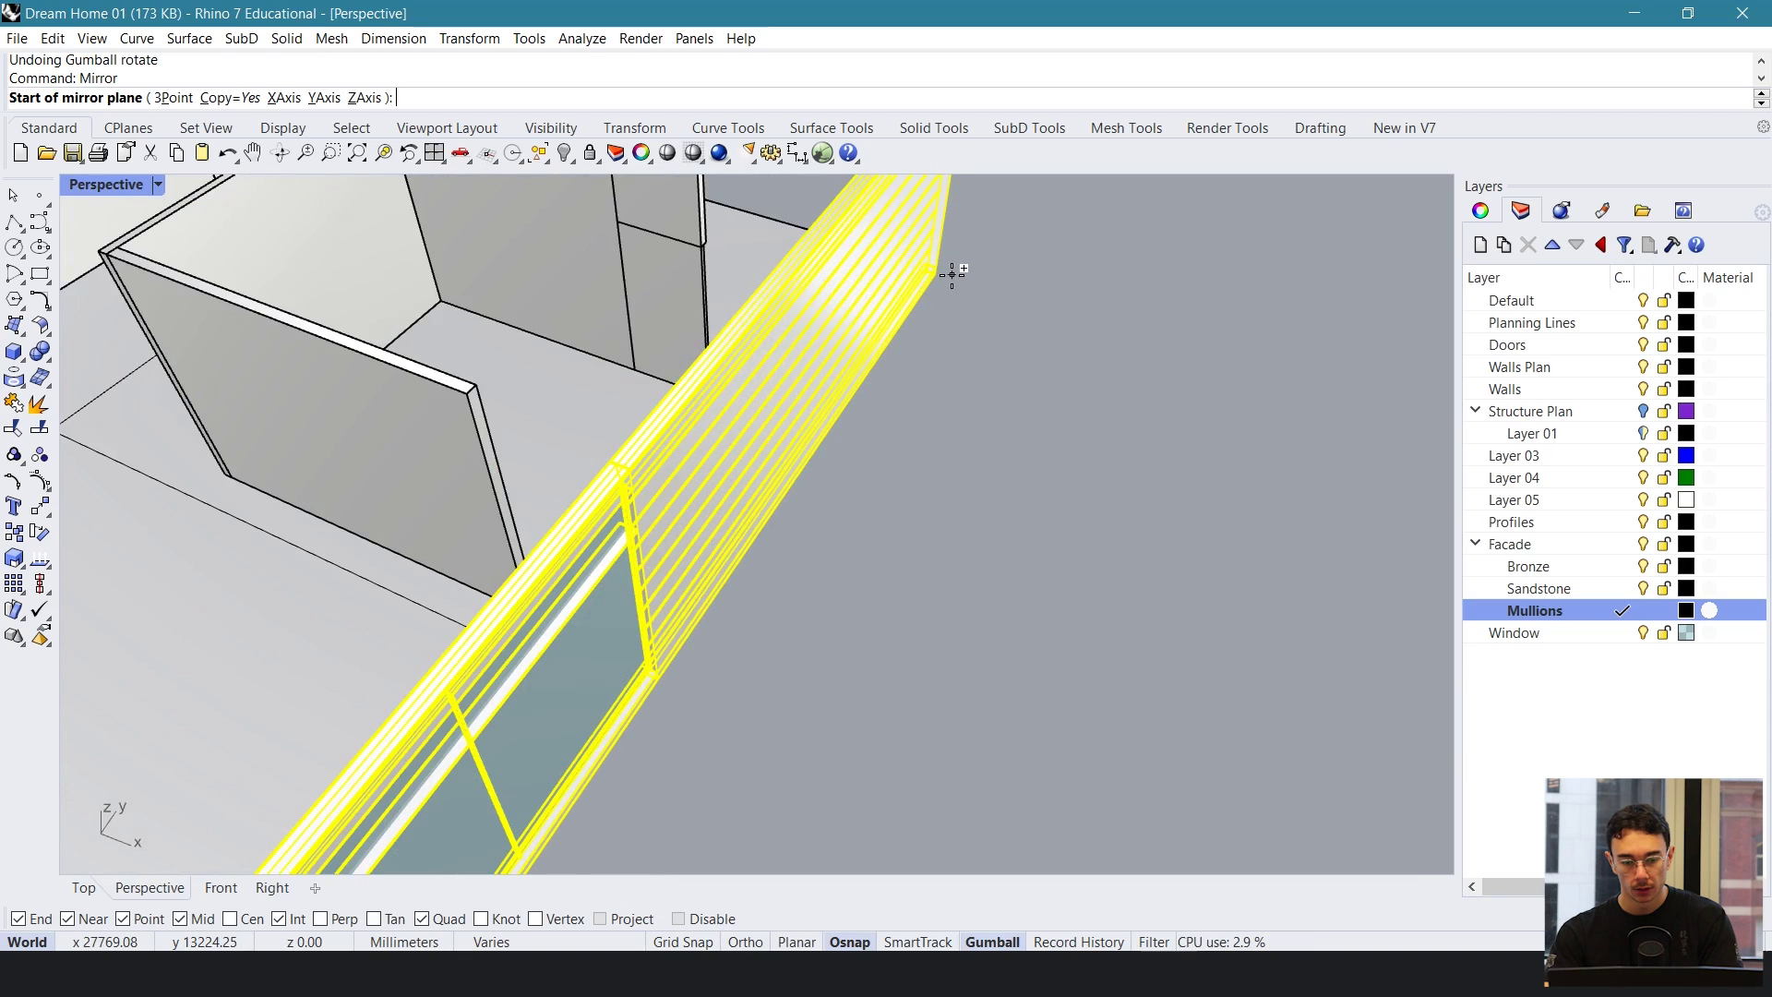
right_drag(951, 274, 730, 658)
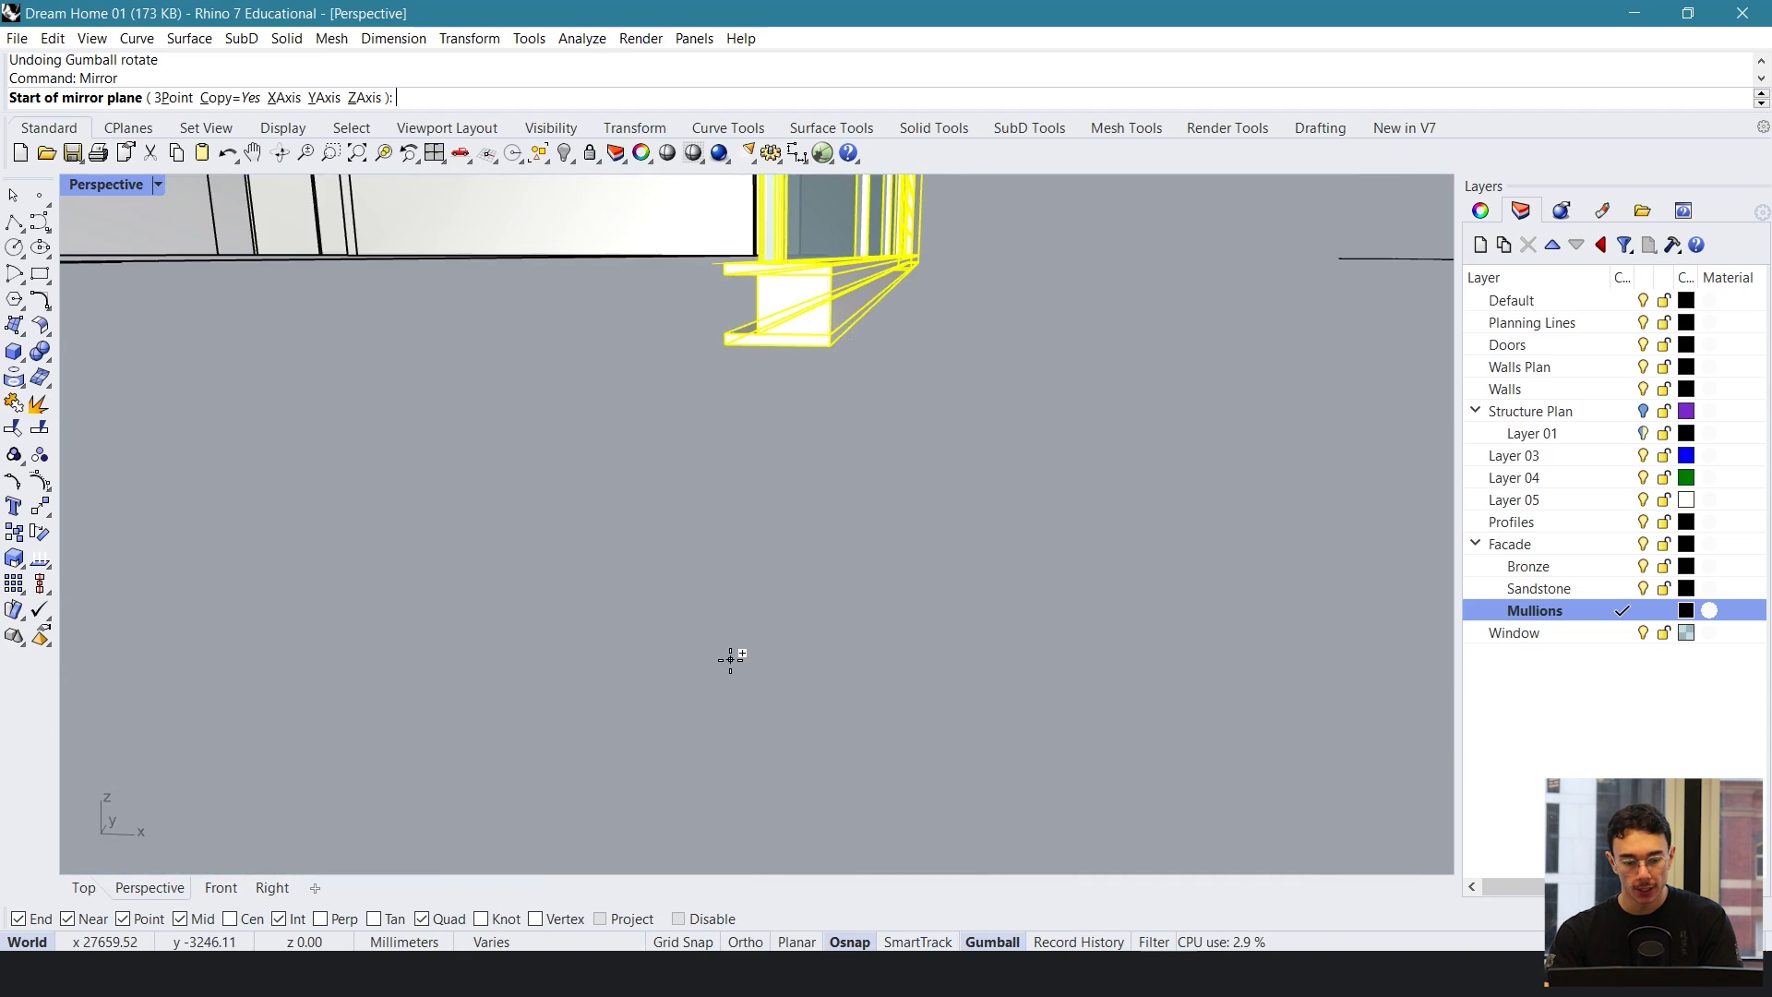
click(830, 346)
scroll(834, 360, down, 8)
right_drag(839, 388, 922, 581)
shift+click(923, 597)
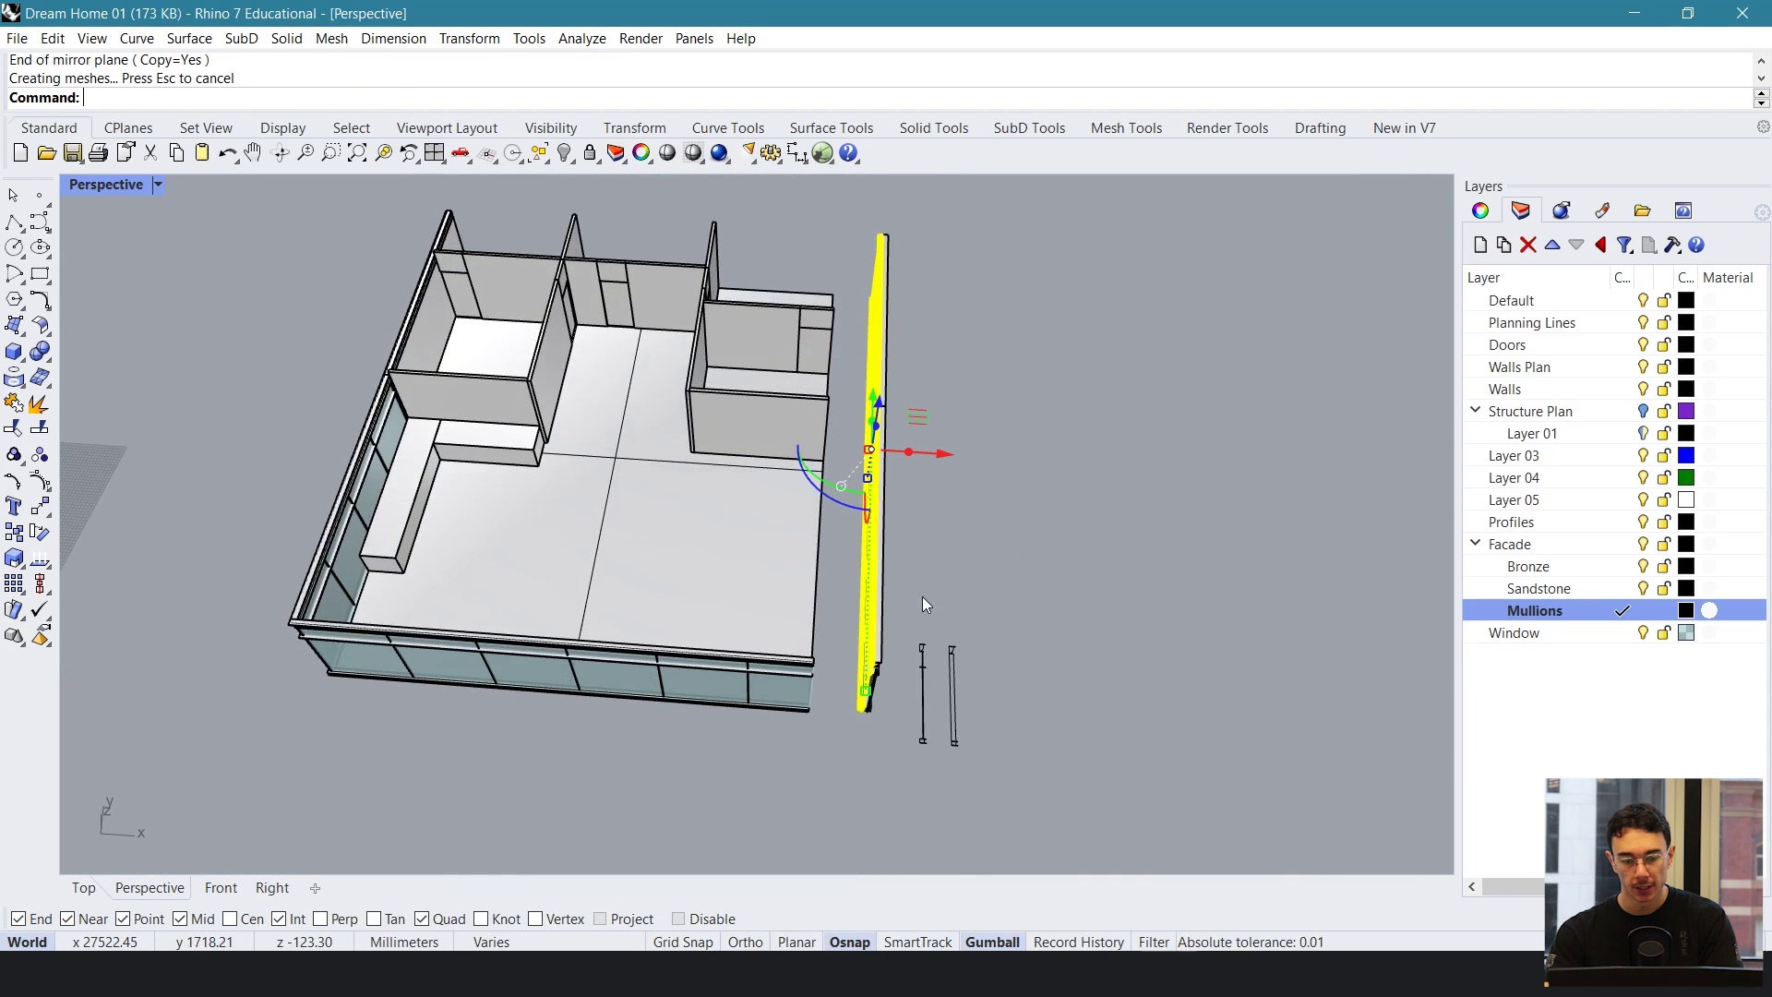
key(Delete)
- Move the mirrored side facade, without the loose profiles, by its corner to meet the free end of the front facade
drag(936, 554, 863, 669)
ctrl+drag(995, 652, 943, 679)
scroll(943, 679, up, 7)
text(move)
key(Return)
click(777, 546)
right_drag(633, 611, 775, 573)
click(356, 483)
click(738, 586)
- Raise a copy of the house's floor surface vertically to the top of the facades as the roof surface
scroll(730, 537, down, 10)
scroll(775, 572, up, 6)
click(949, 573)
click(950, 573)
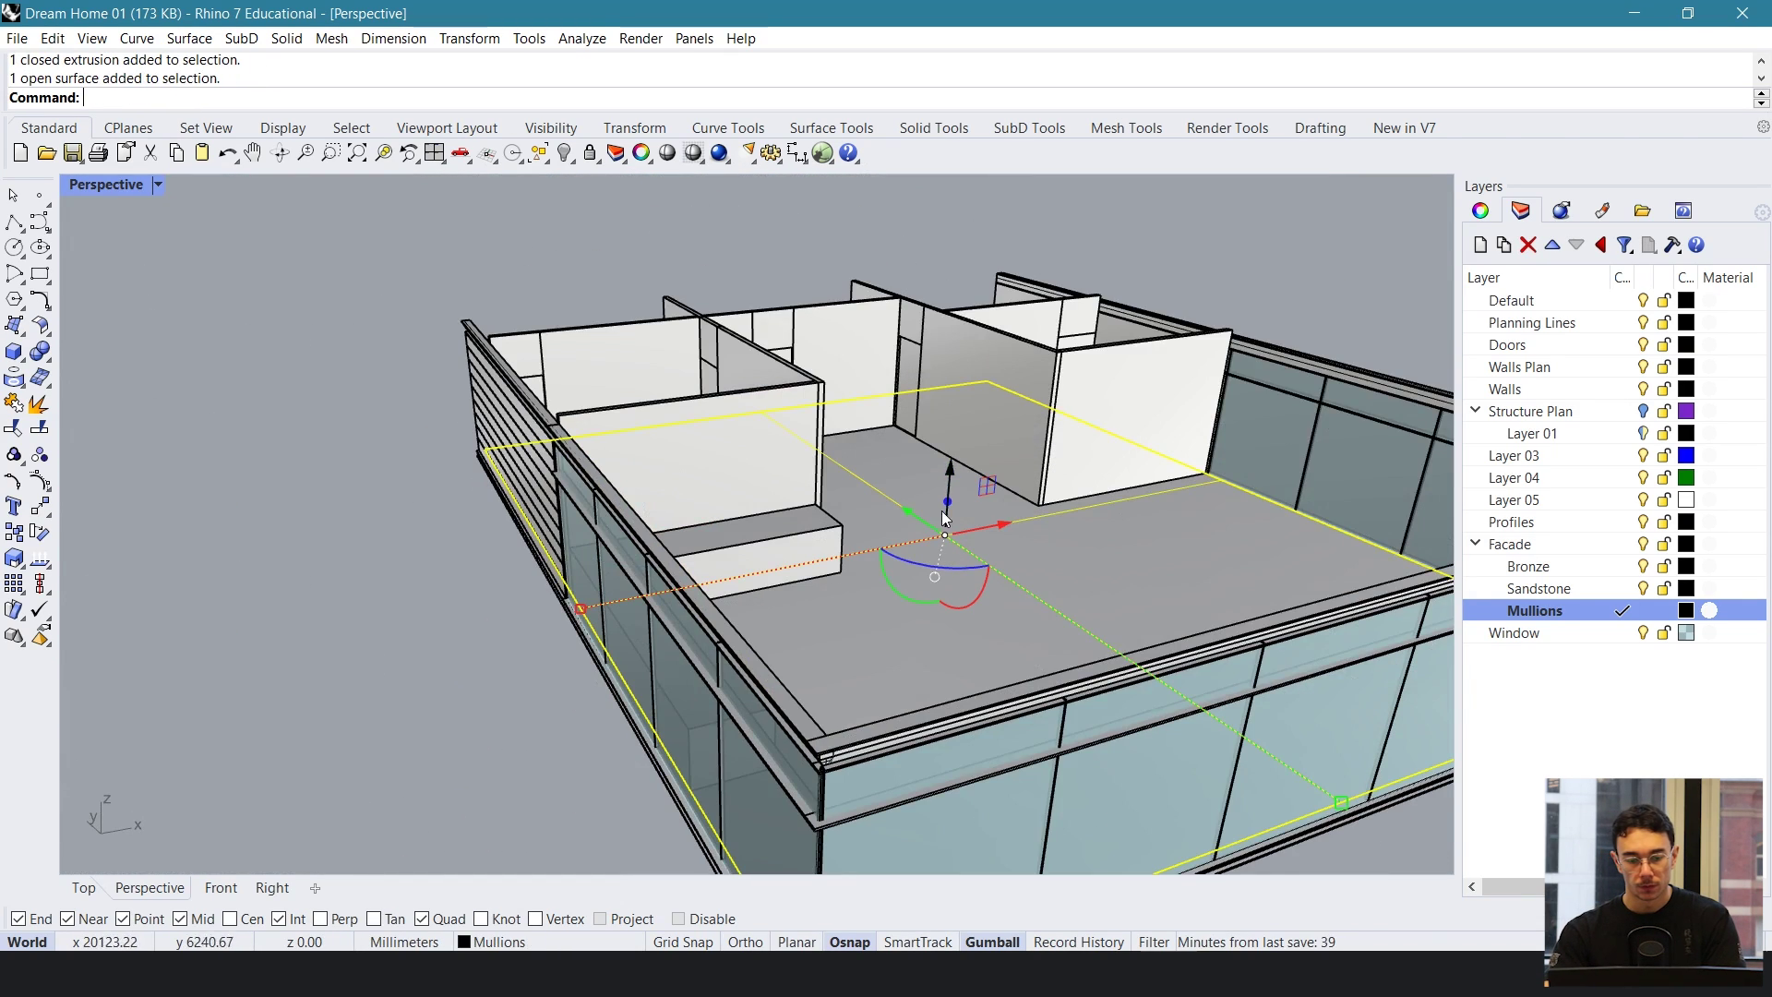
drag(943, 515, 936, 319)
text(ExtrudeCrv)
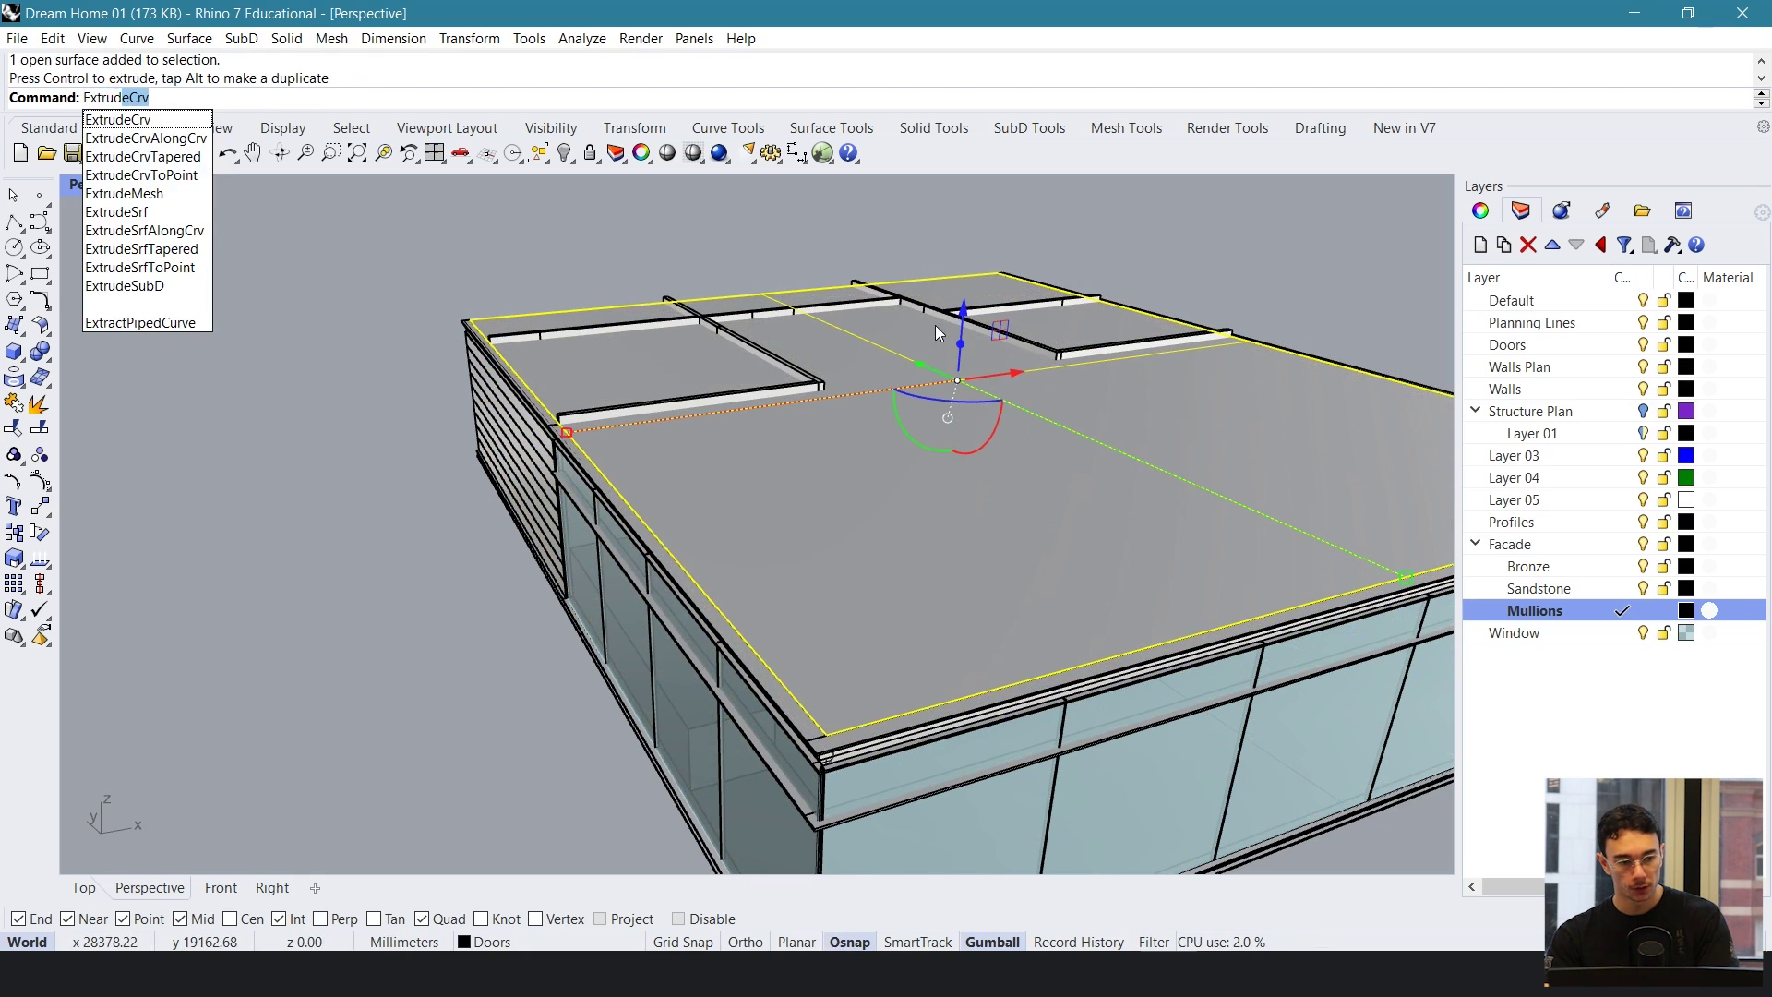
key(Return)
key(Escape)
- Extrude the roof surface 200 mm upward into a solid slab
text(Ex)
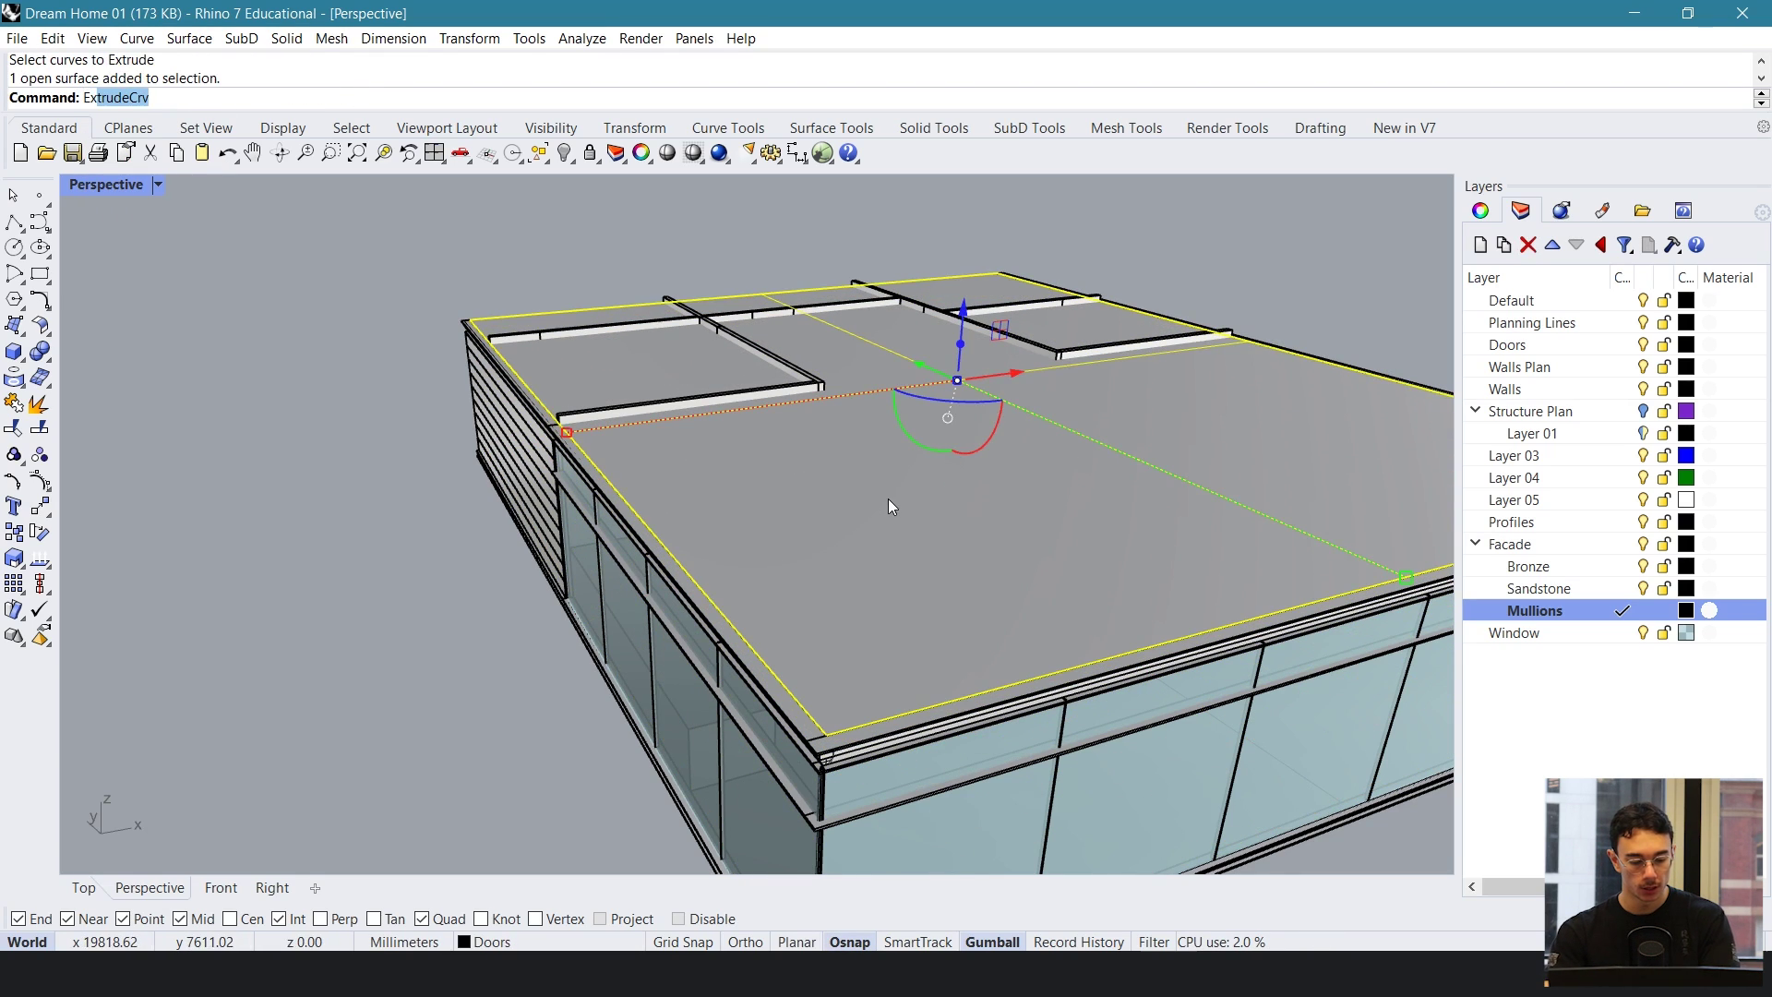
text(trudeSrf)
key(Return)
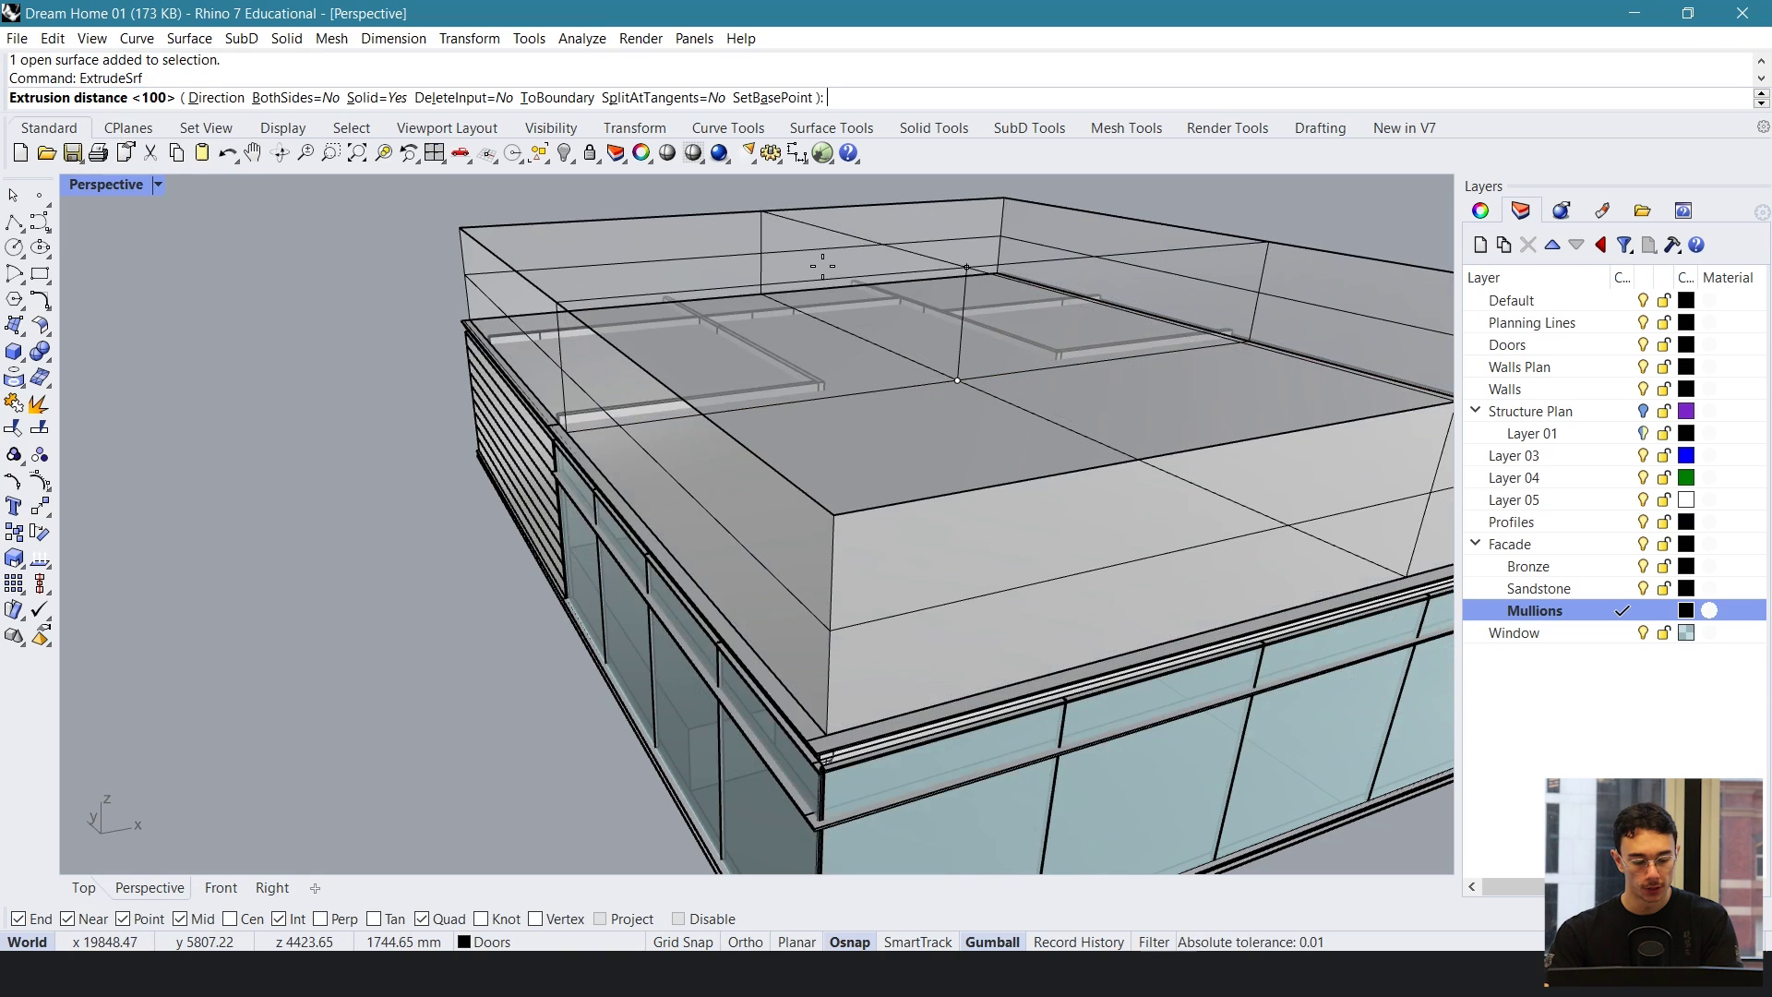
text(200)
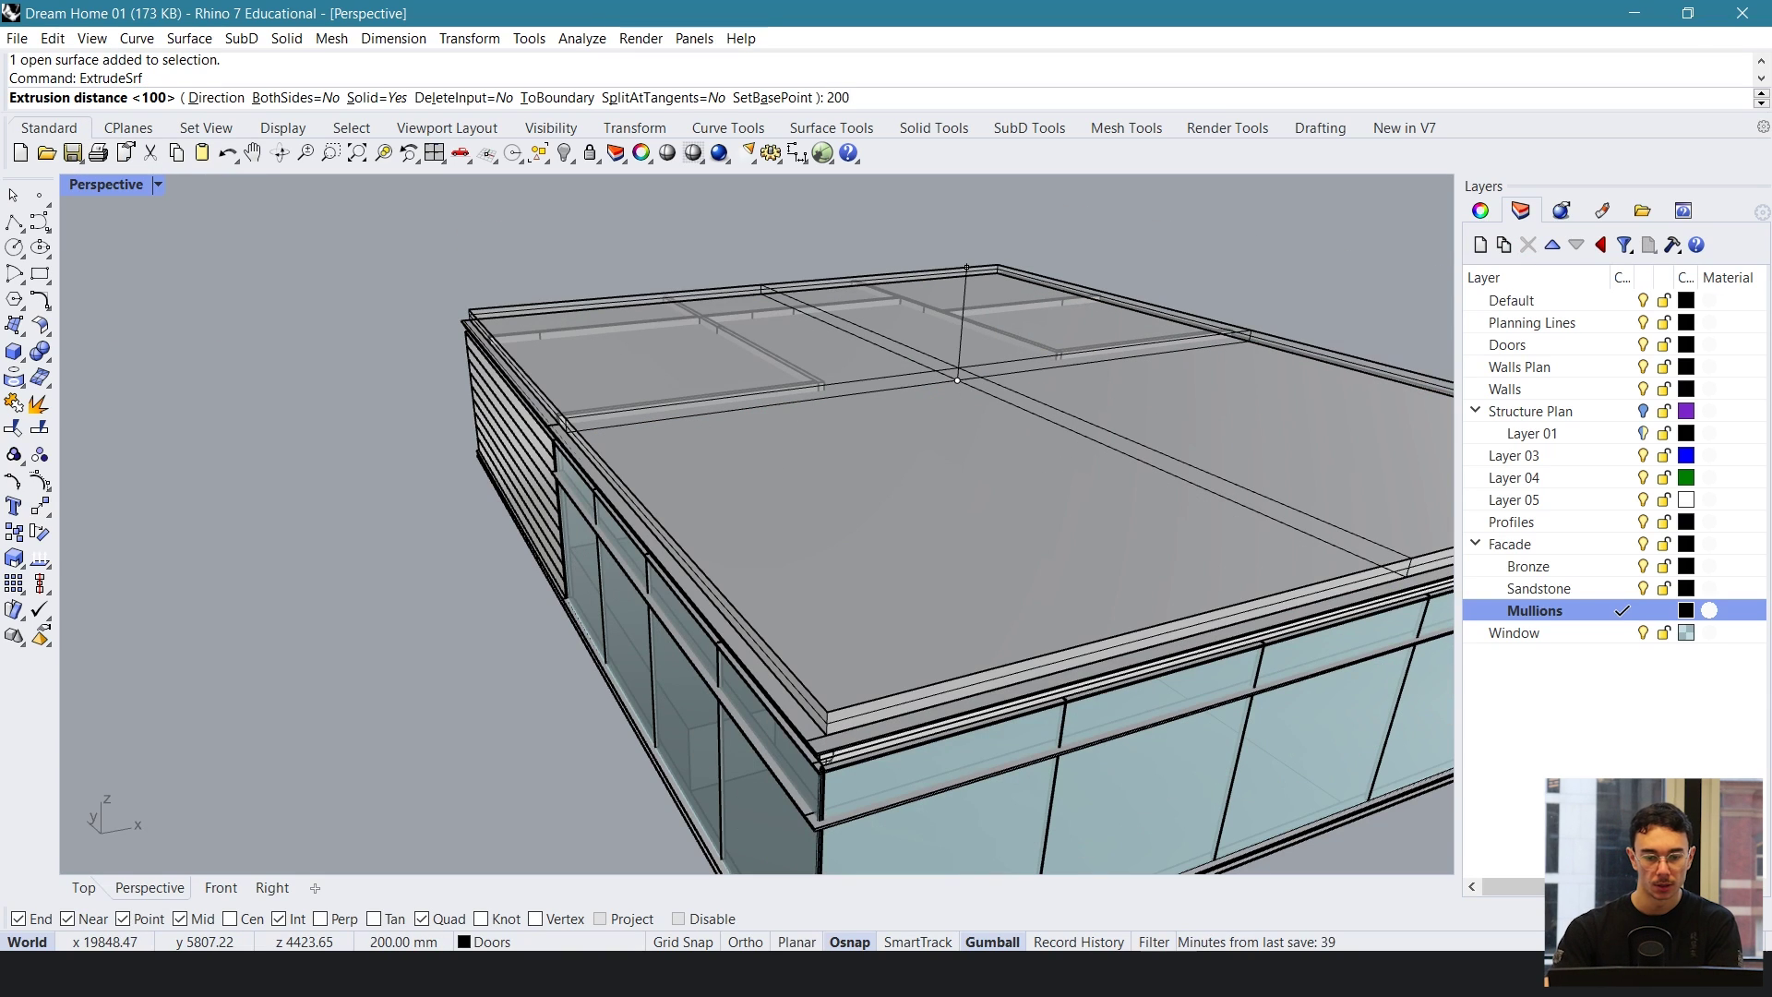
key(Return)
- Lower the roof slab slightly toward the top edge of the facades
right_drag(882, 374, 1056, 340)
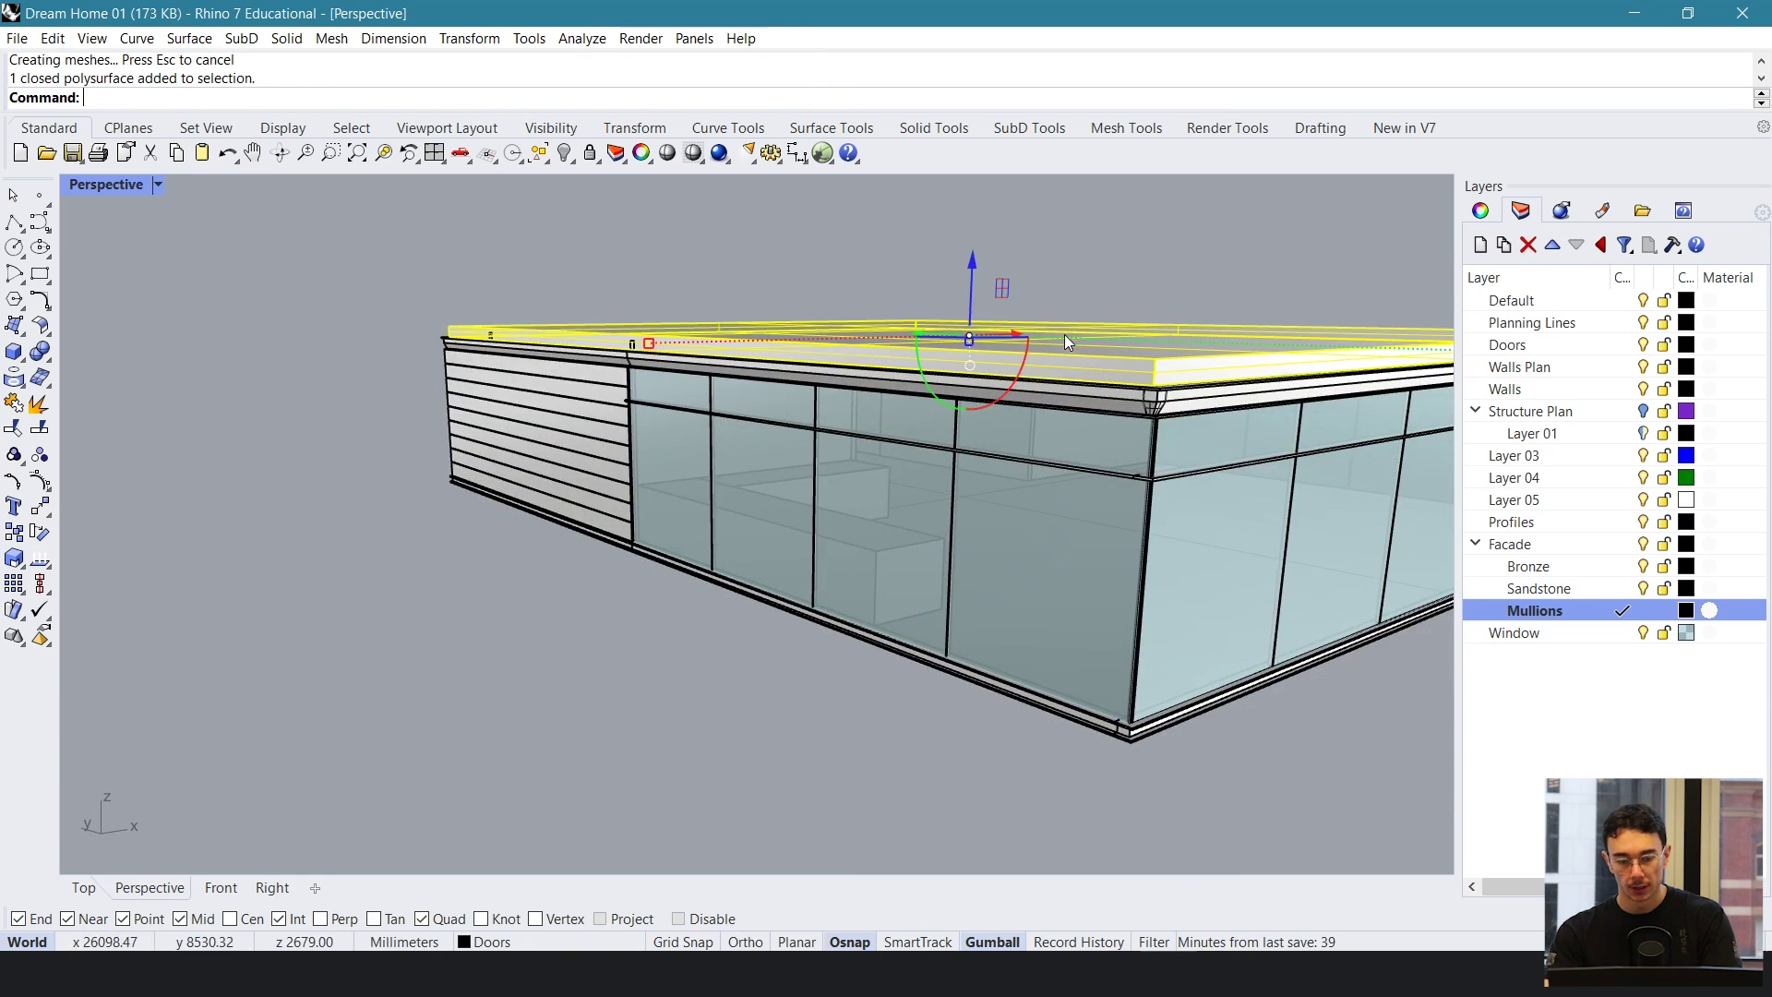
drag(974, 251, 977, 269)
key(Escape)
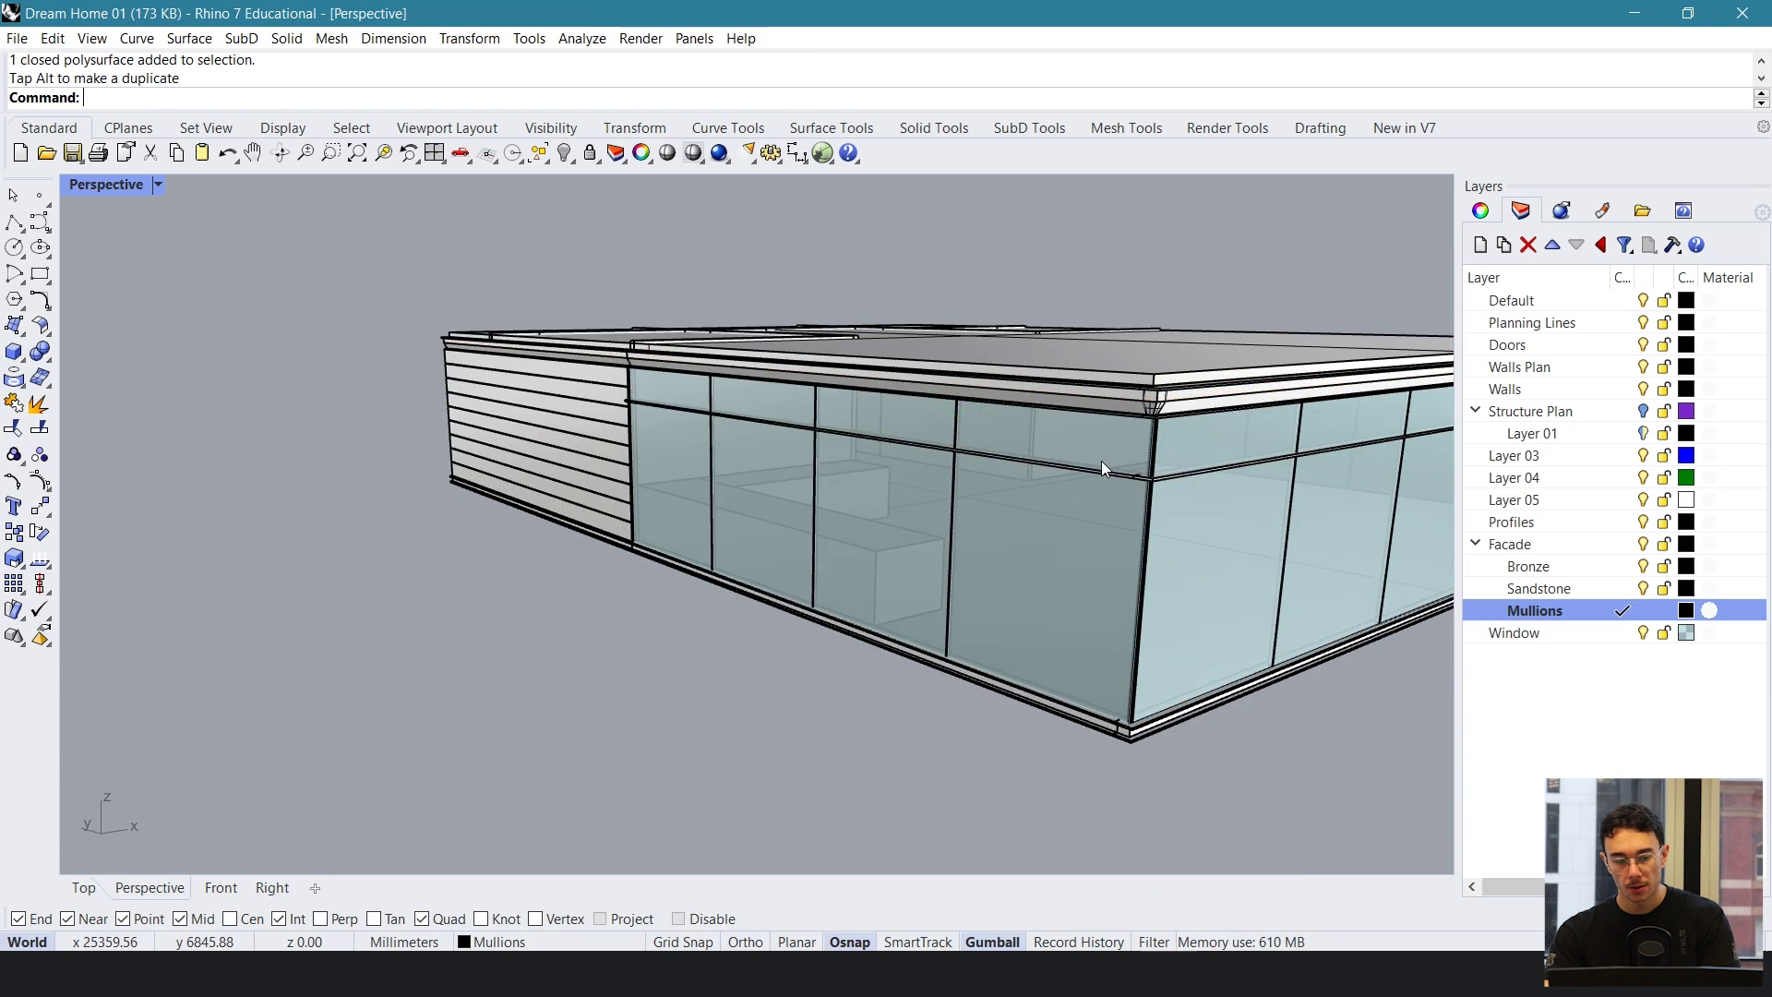
- Switch the perspective view to the Rendered display mode
right_drag(1101, 461, 479, 258)
click(158, 184)
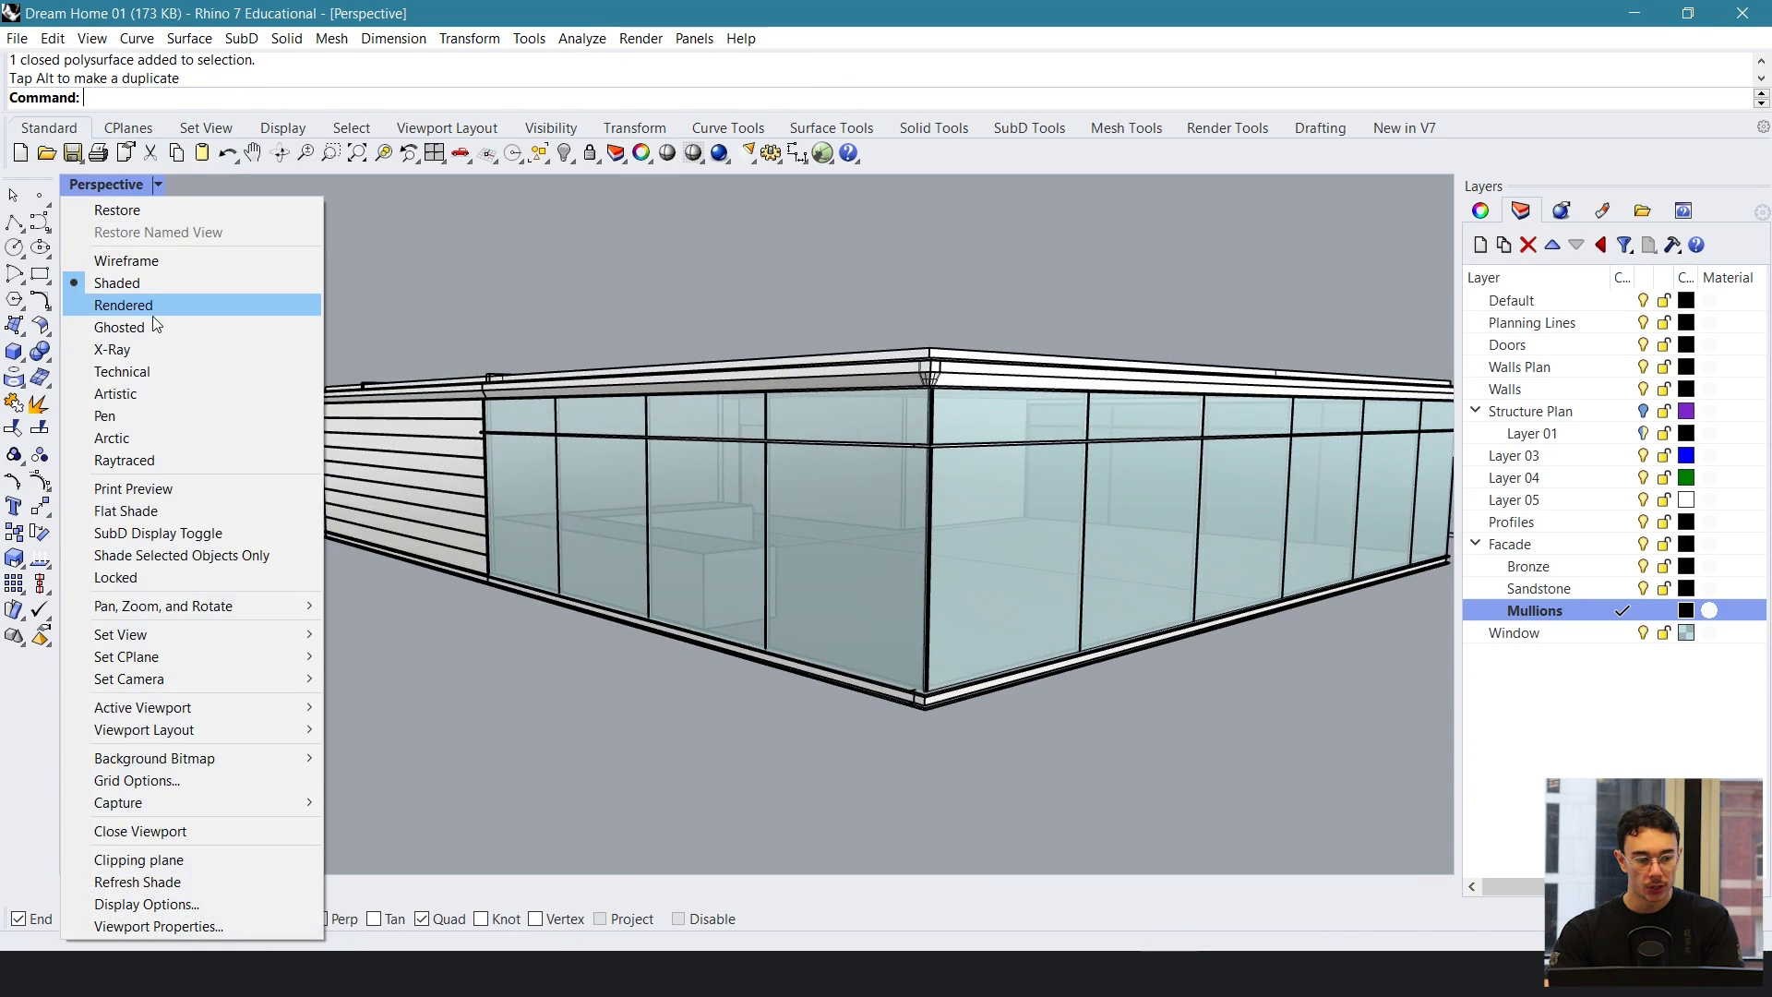
click(148, 306)
right_drag(485, 568, 550, 646)
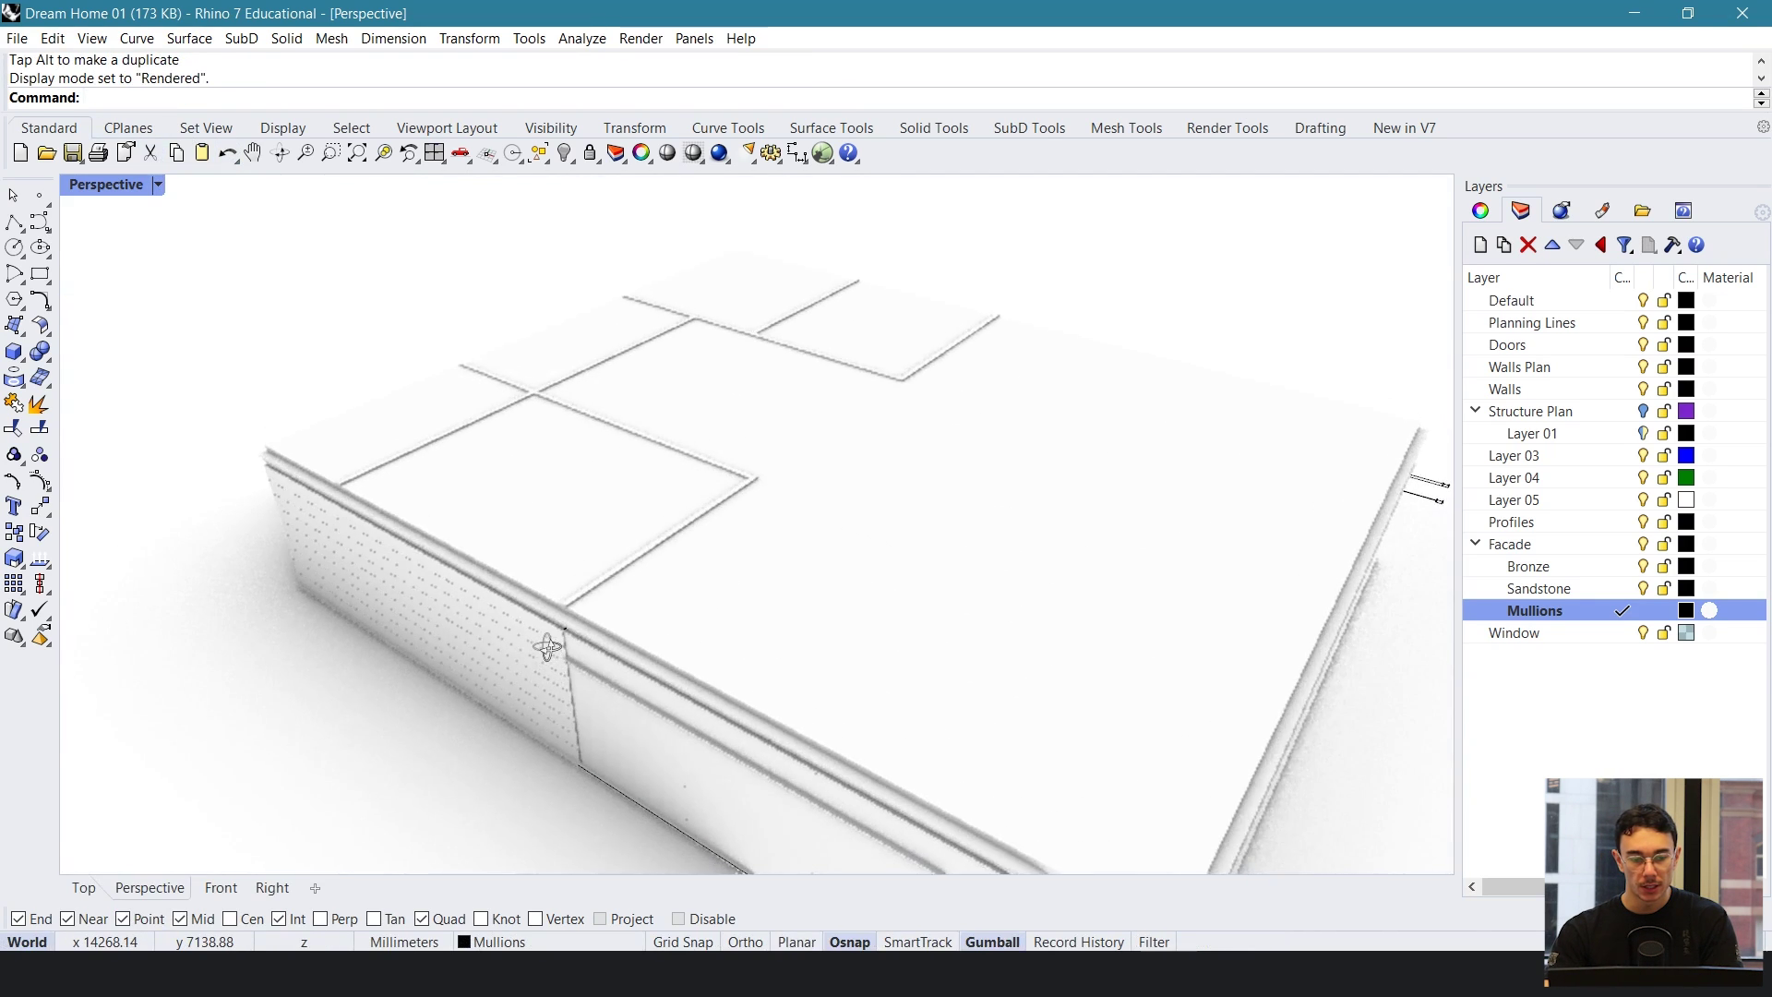
- Nudge the roof slab a little further down between the facade cornices
click(827, 425)
drag(859, 371, 860, 380)
key(Escape)
mouse_move(844, 443)
right_down()
mouse_move(818, 363)
mouse_move(803, 407)
right_up()
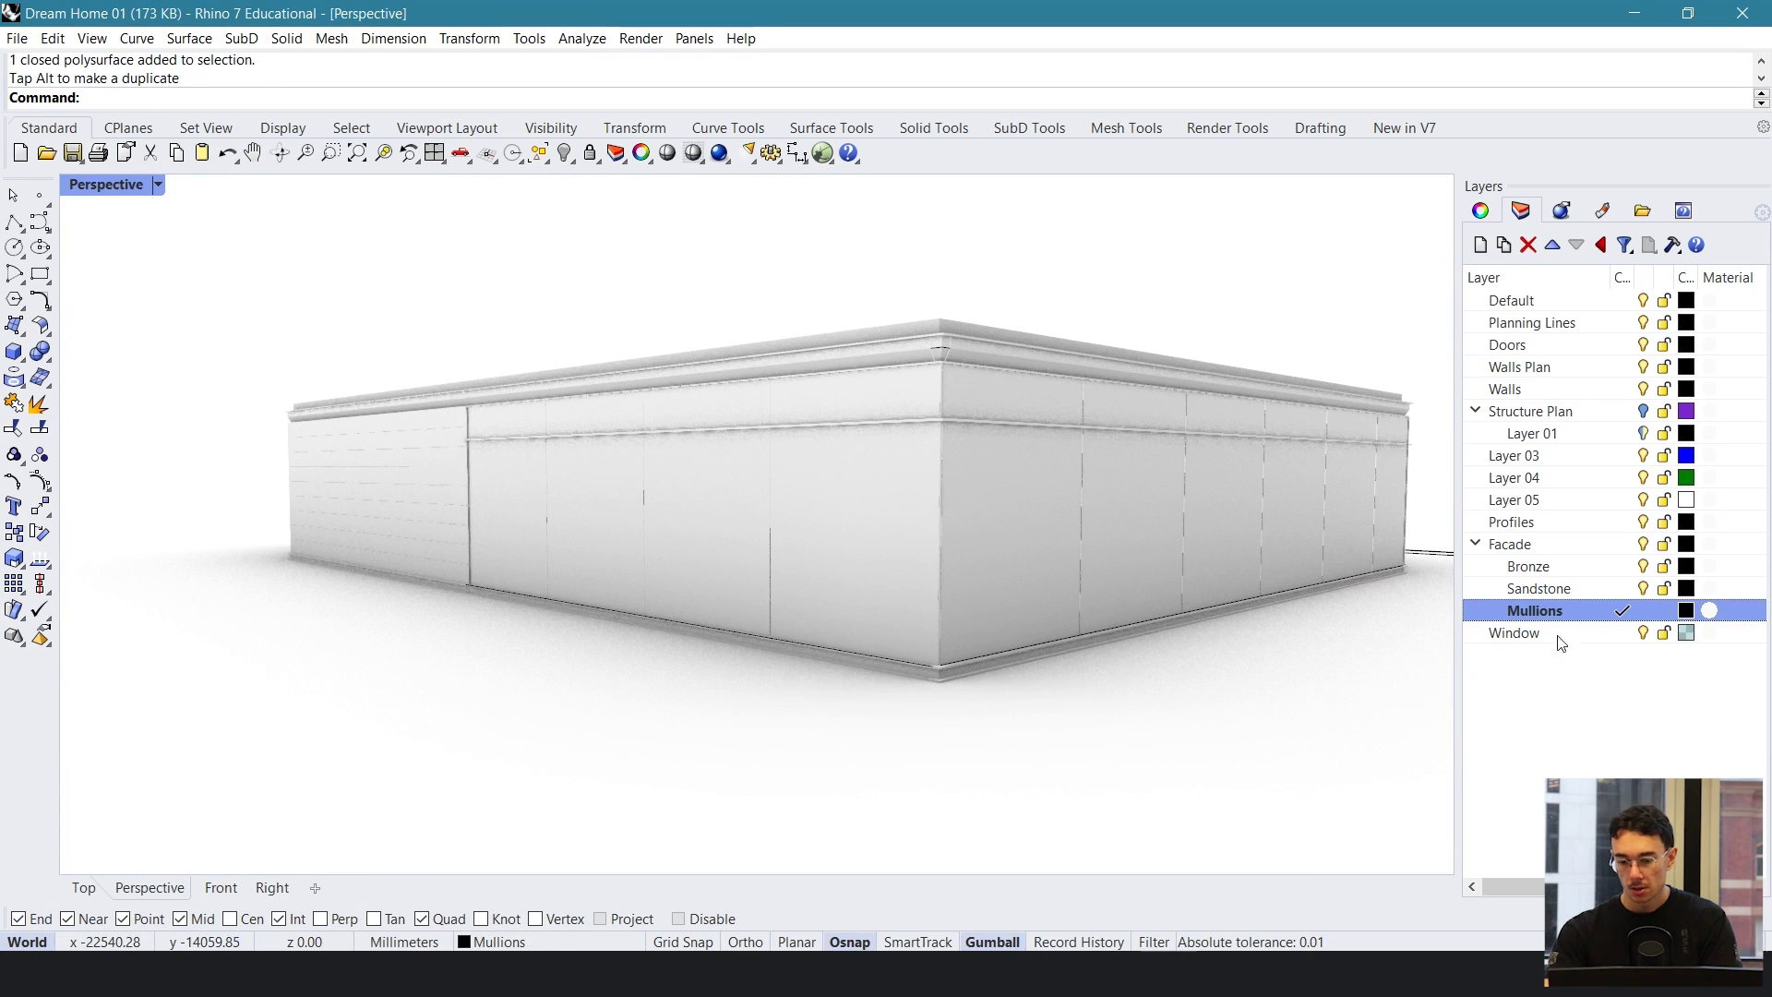
- Make the Window layer current and give it a new material of type Glass
click(1625, 634)
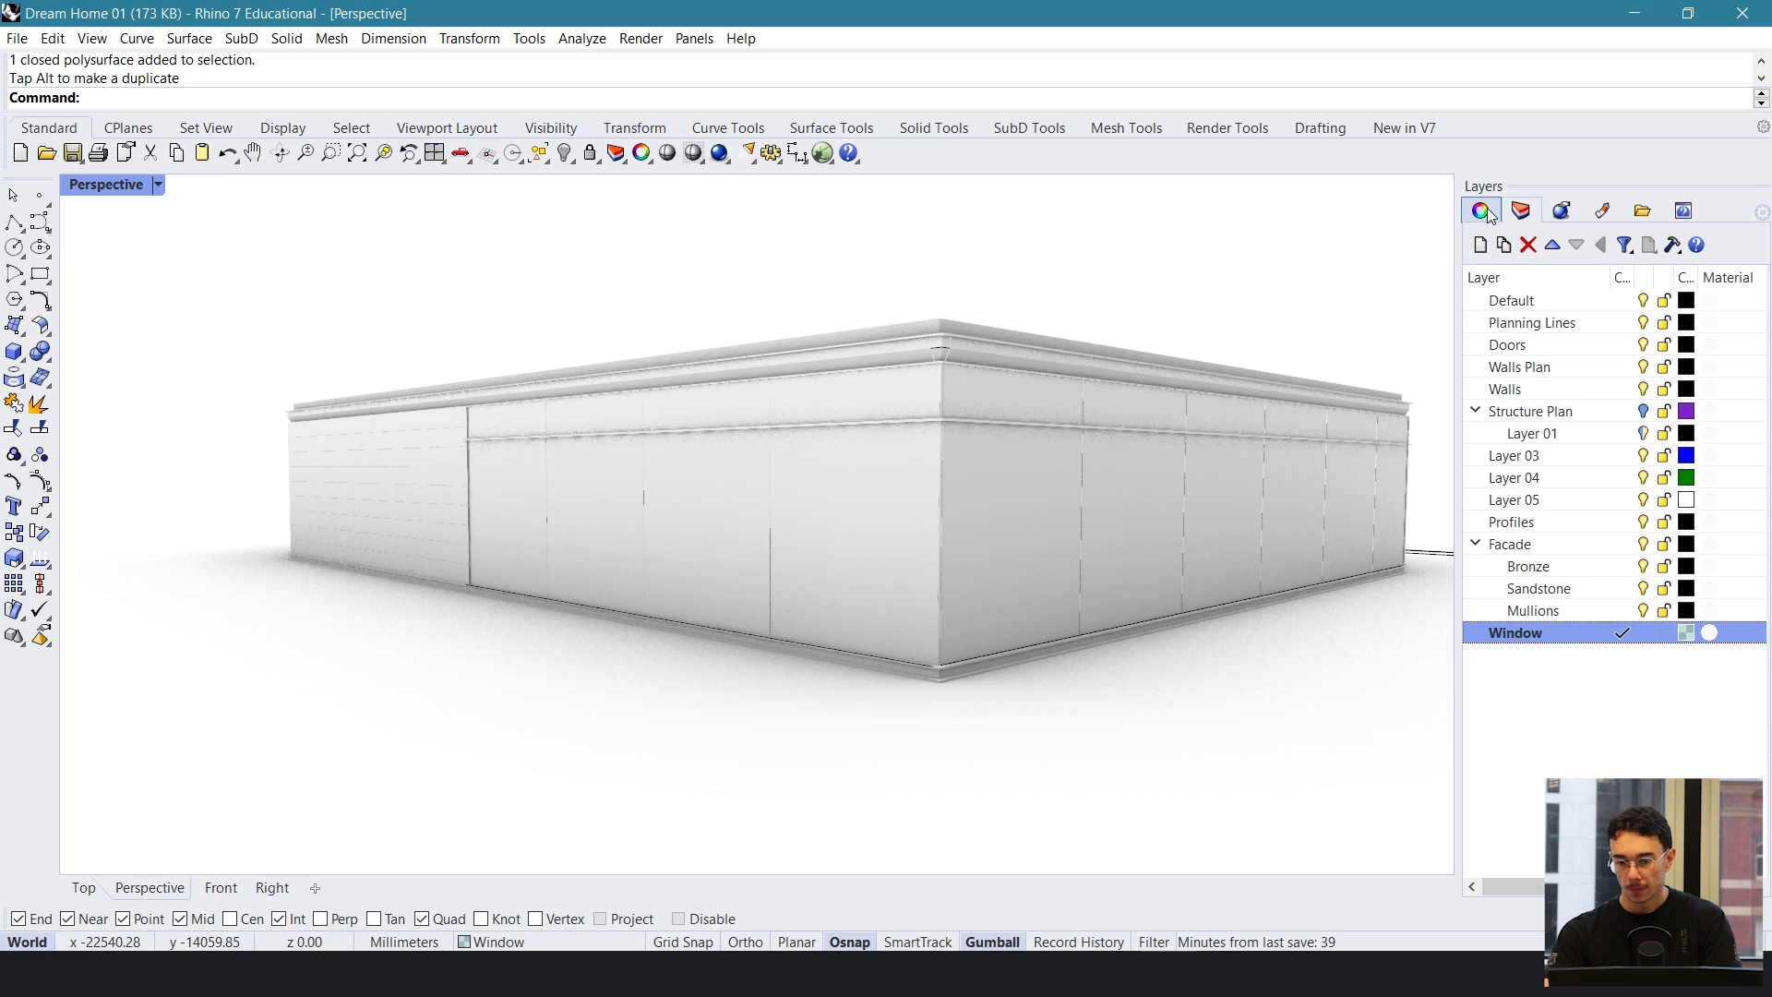
click(1710, 633)
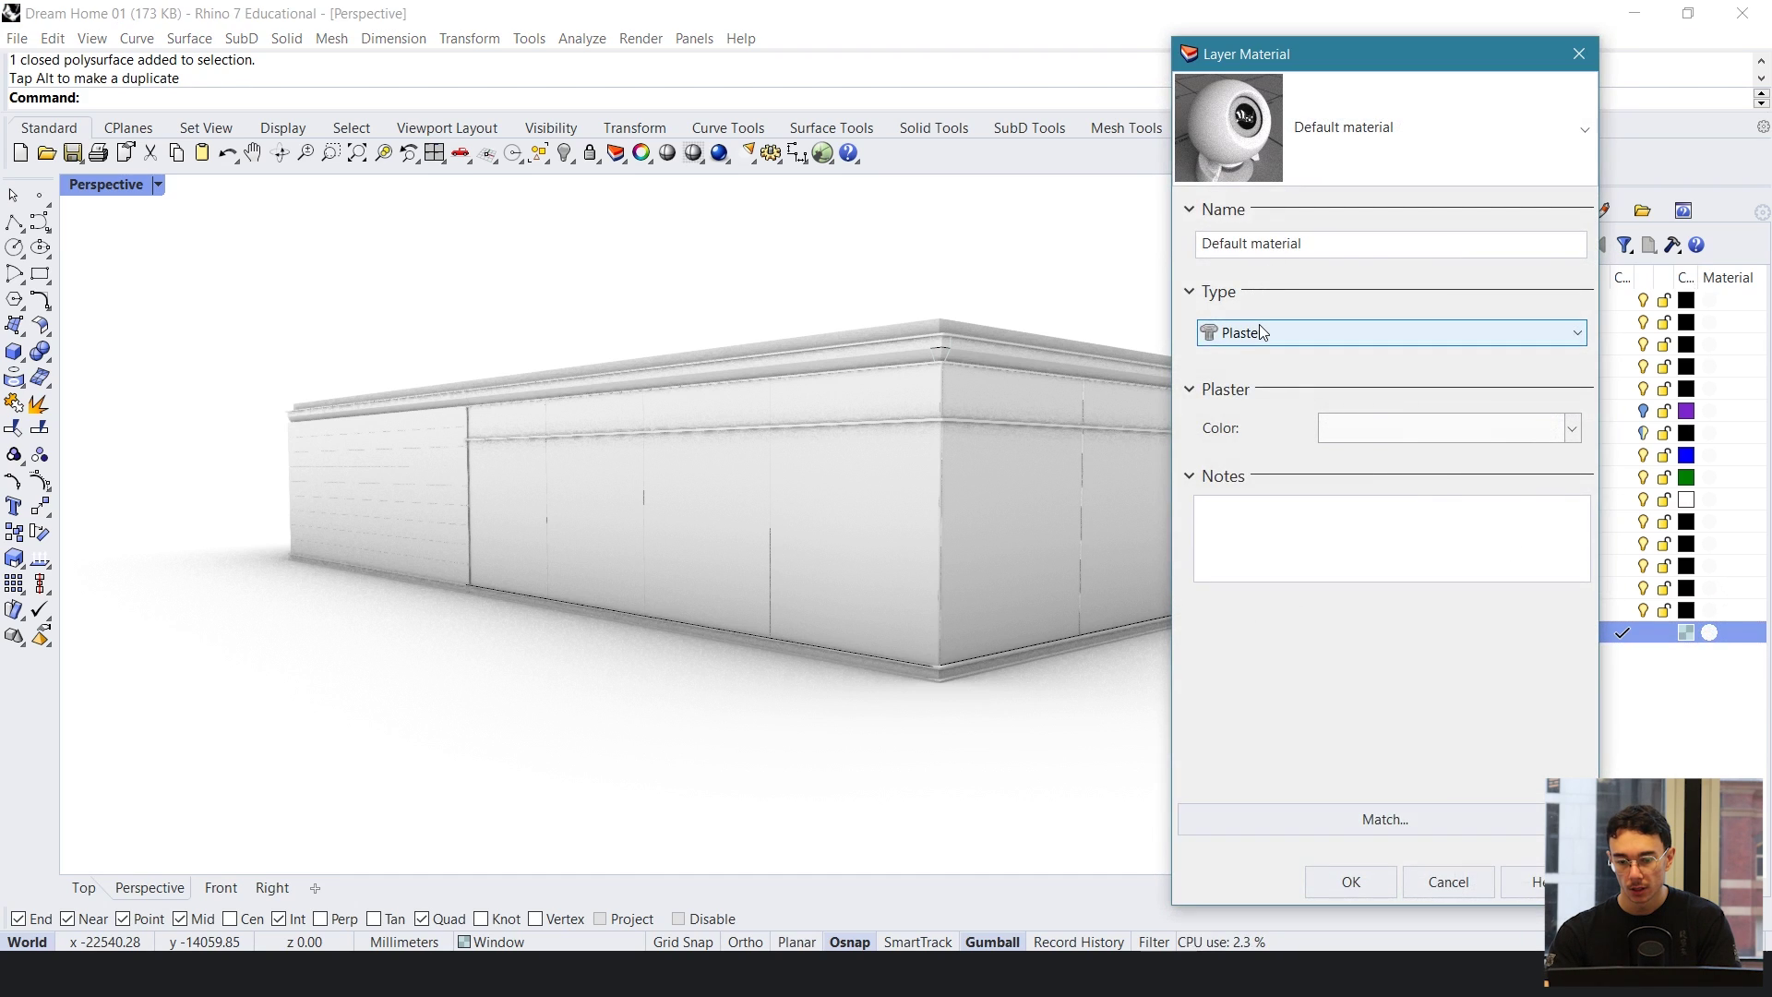
click(1262, 332)
click(1272, 444)
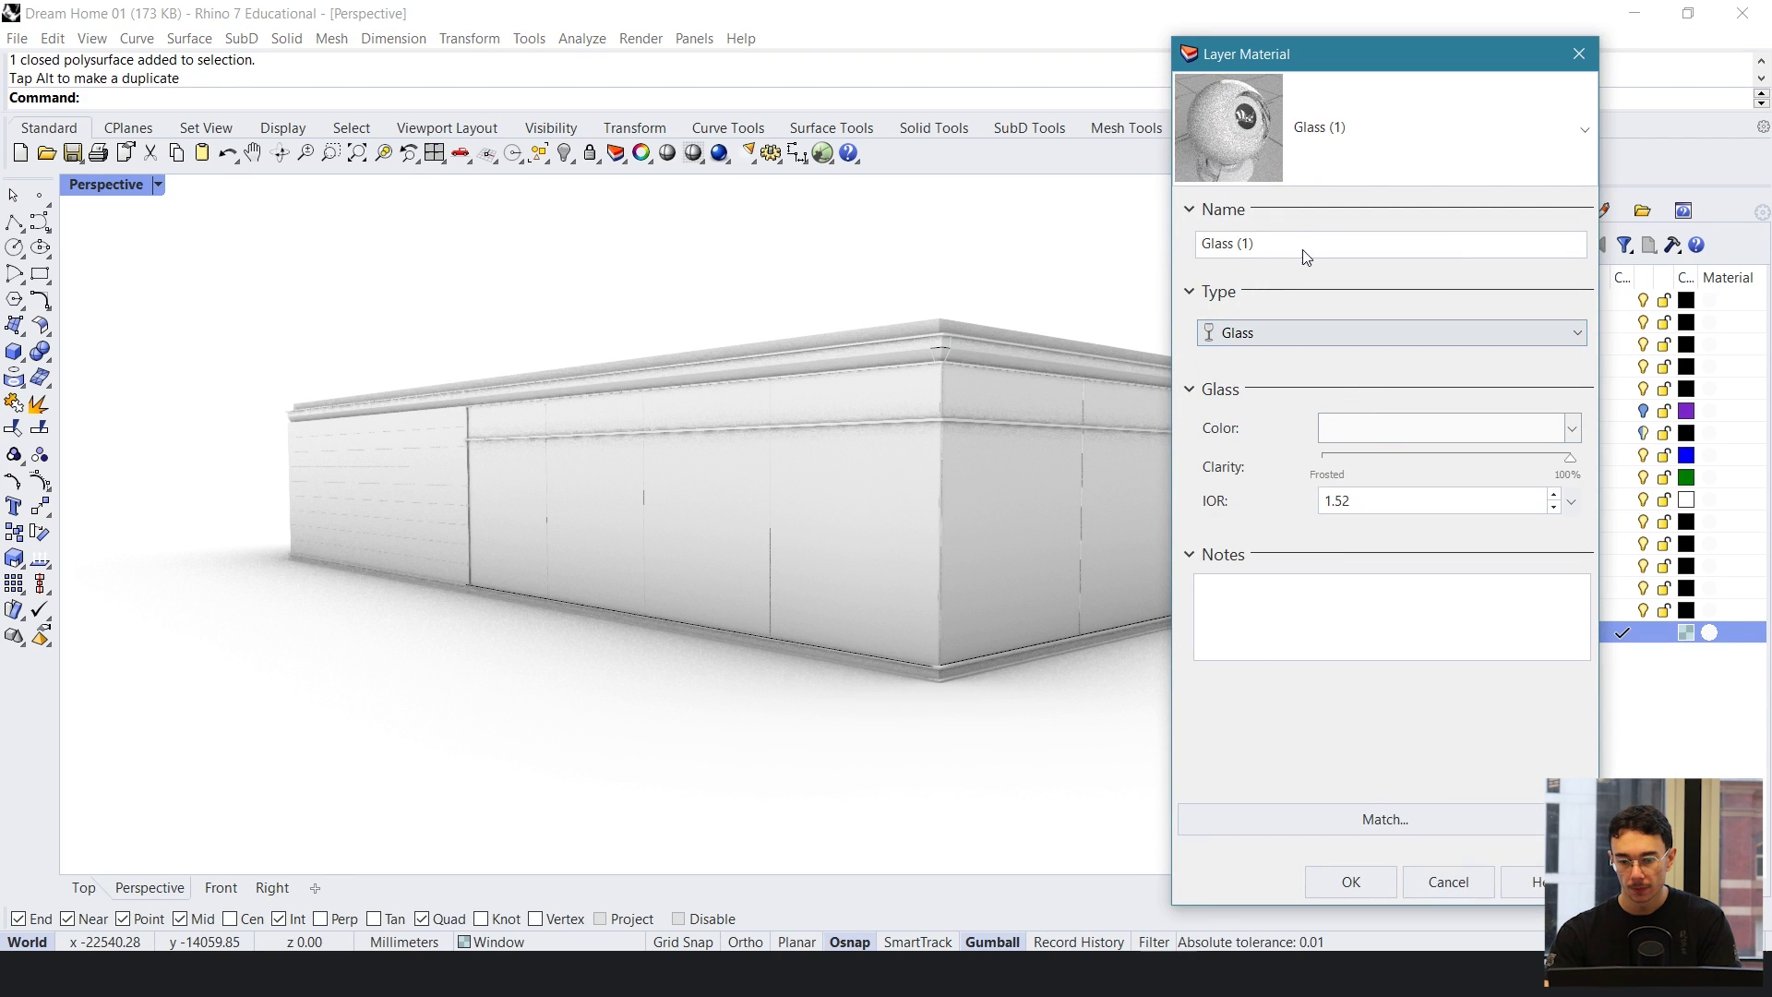
click(1374, 885)
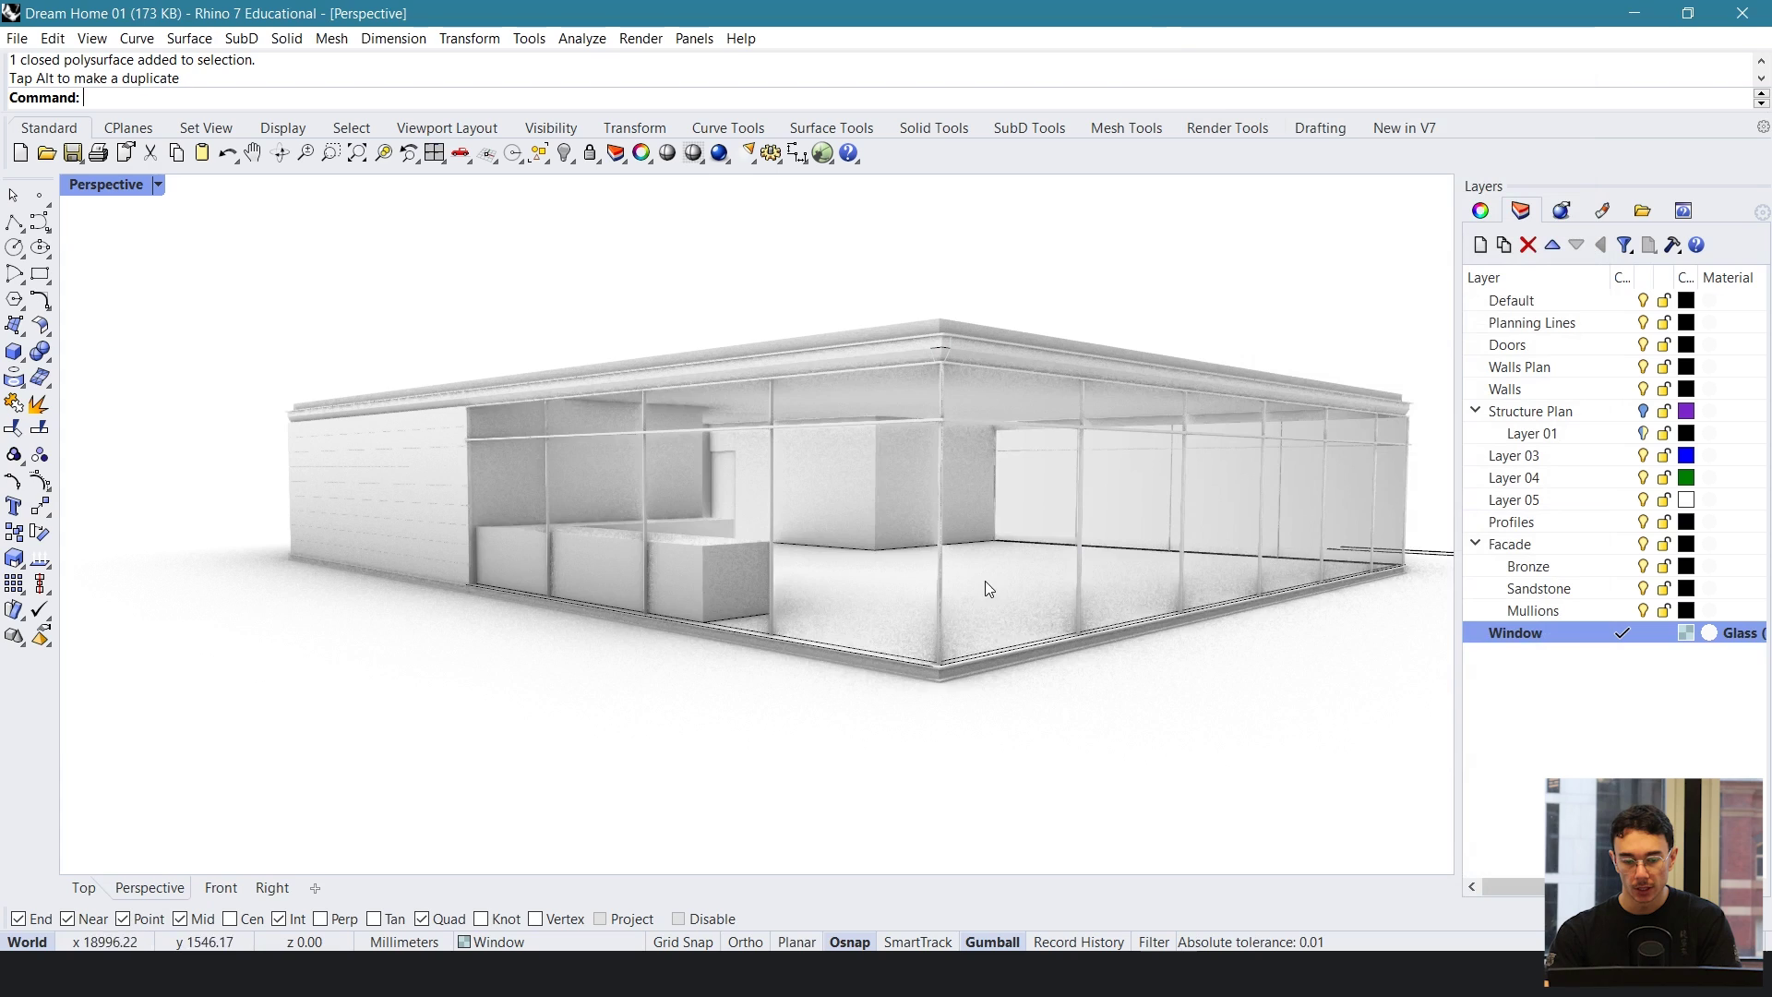
- Replace the Window layer's material with the existing Glass-Facade material
click(1709, 634)
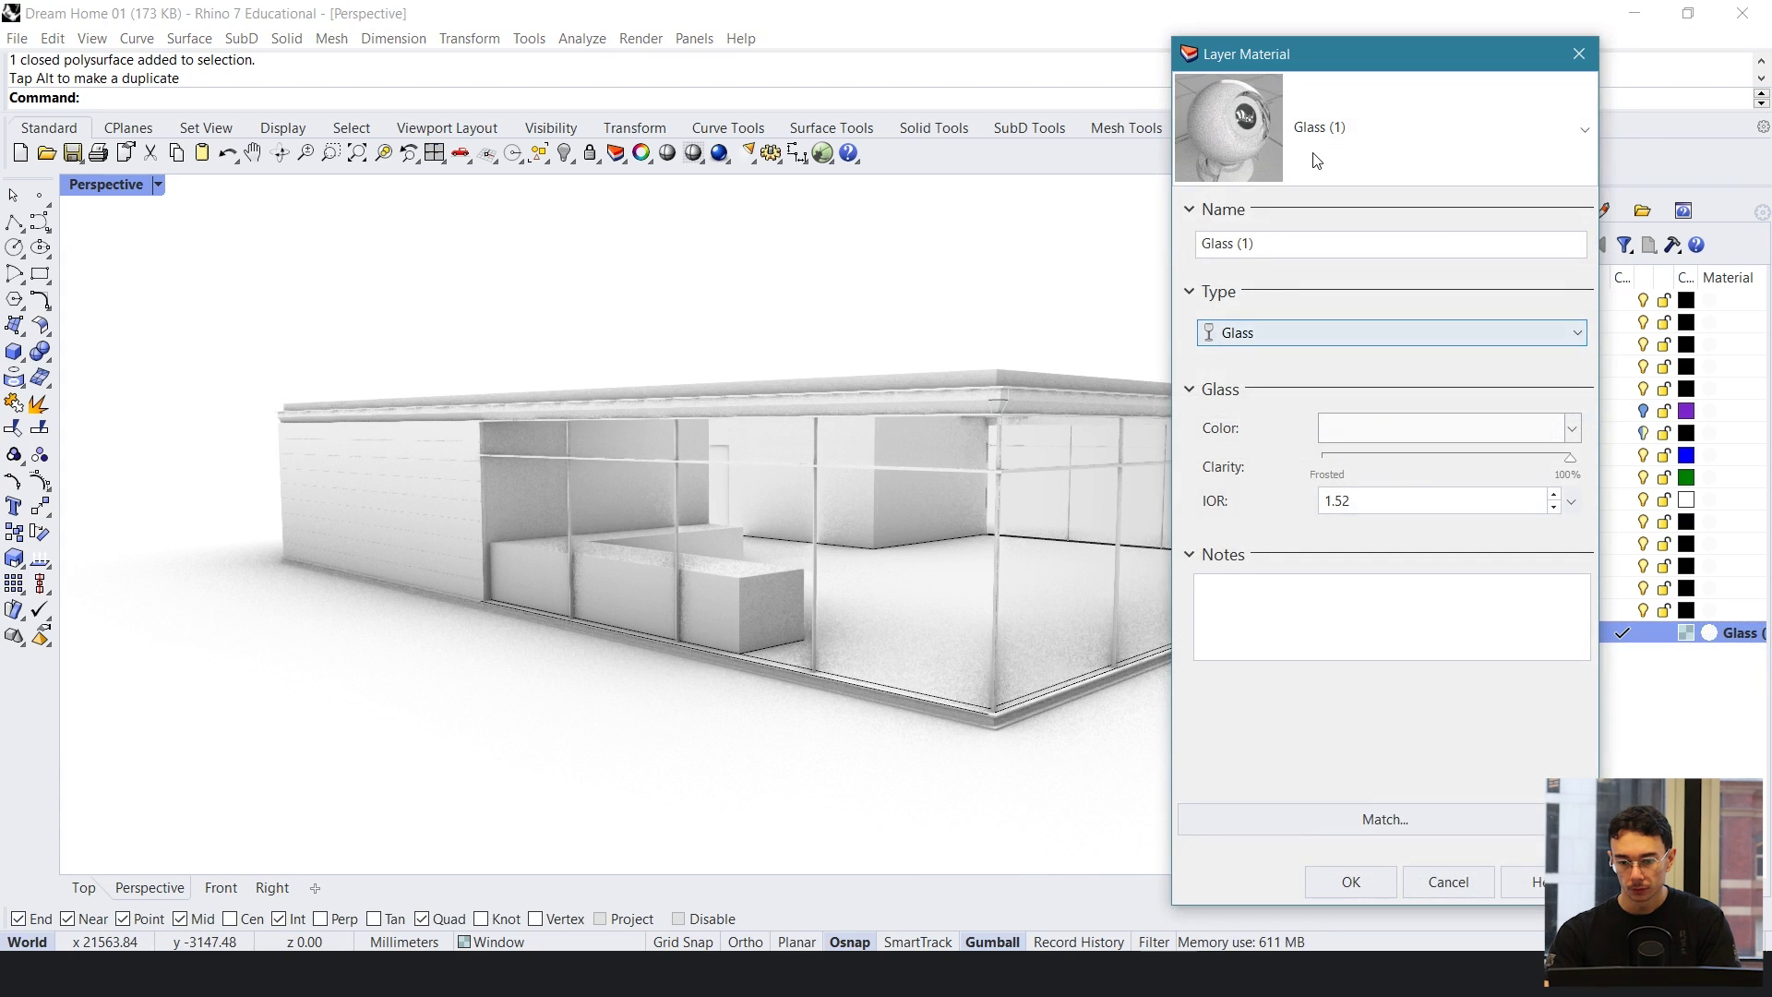
click(1316, 161)
click(1266, 435)
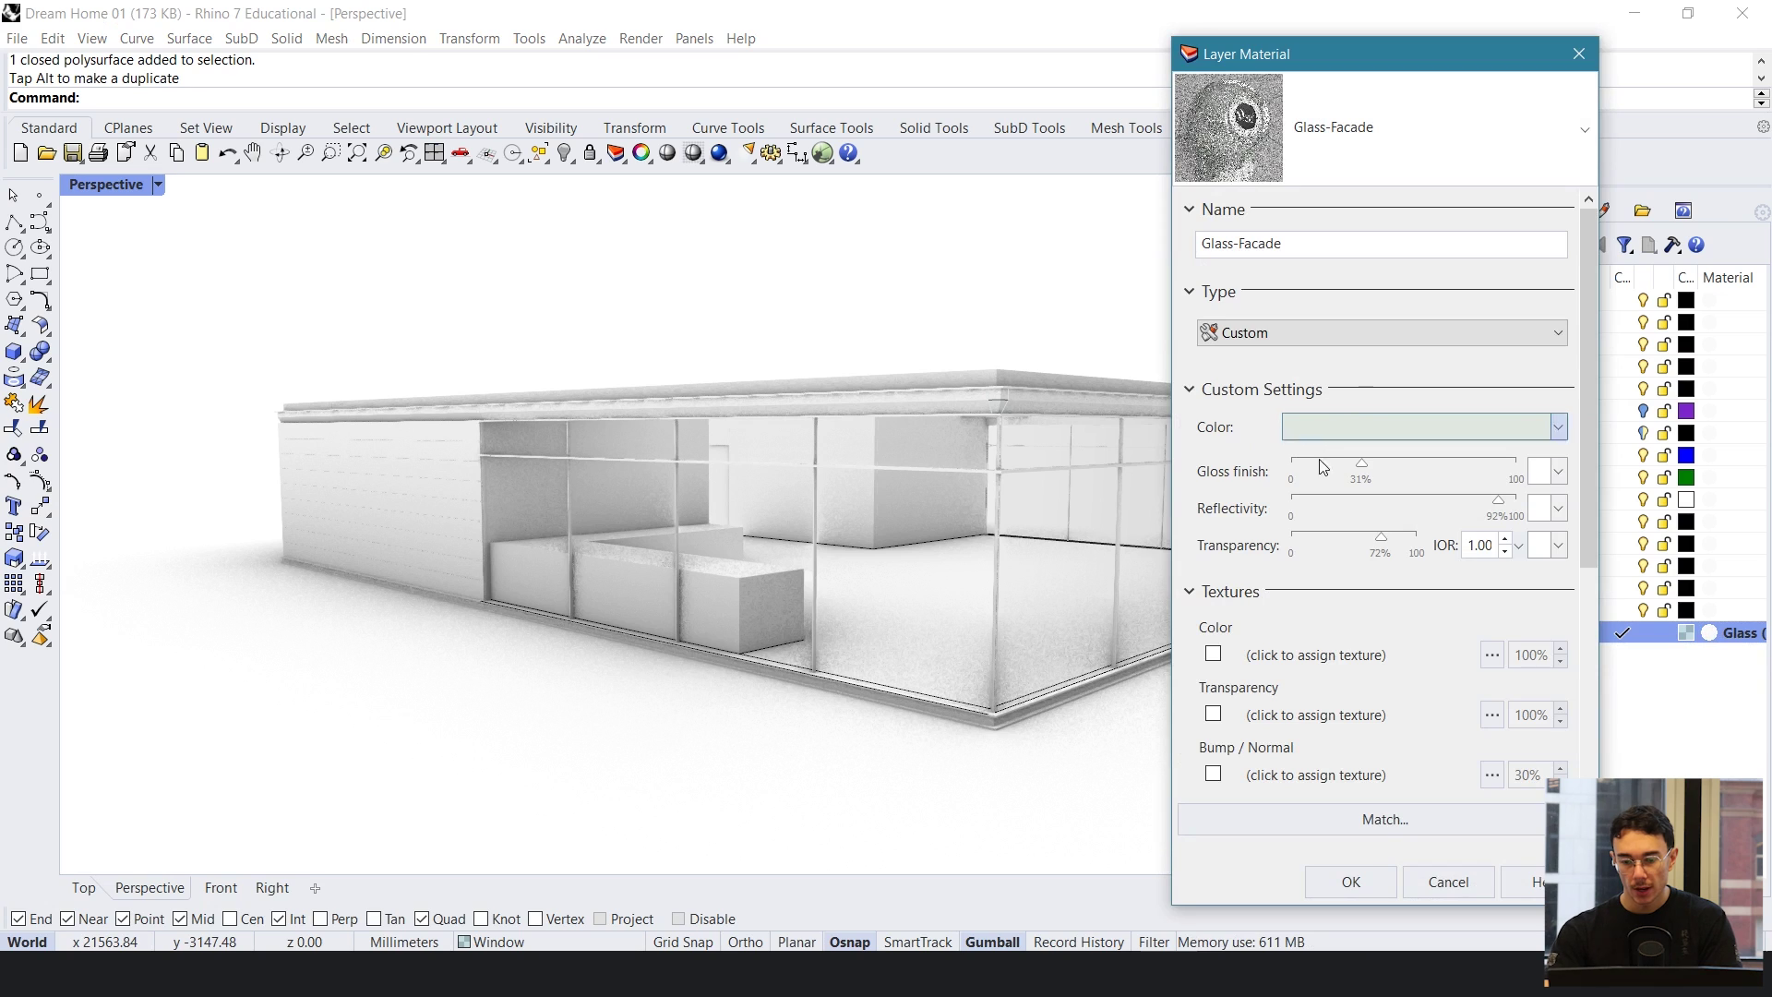
click(1370, 884)
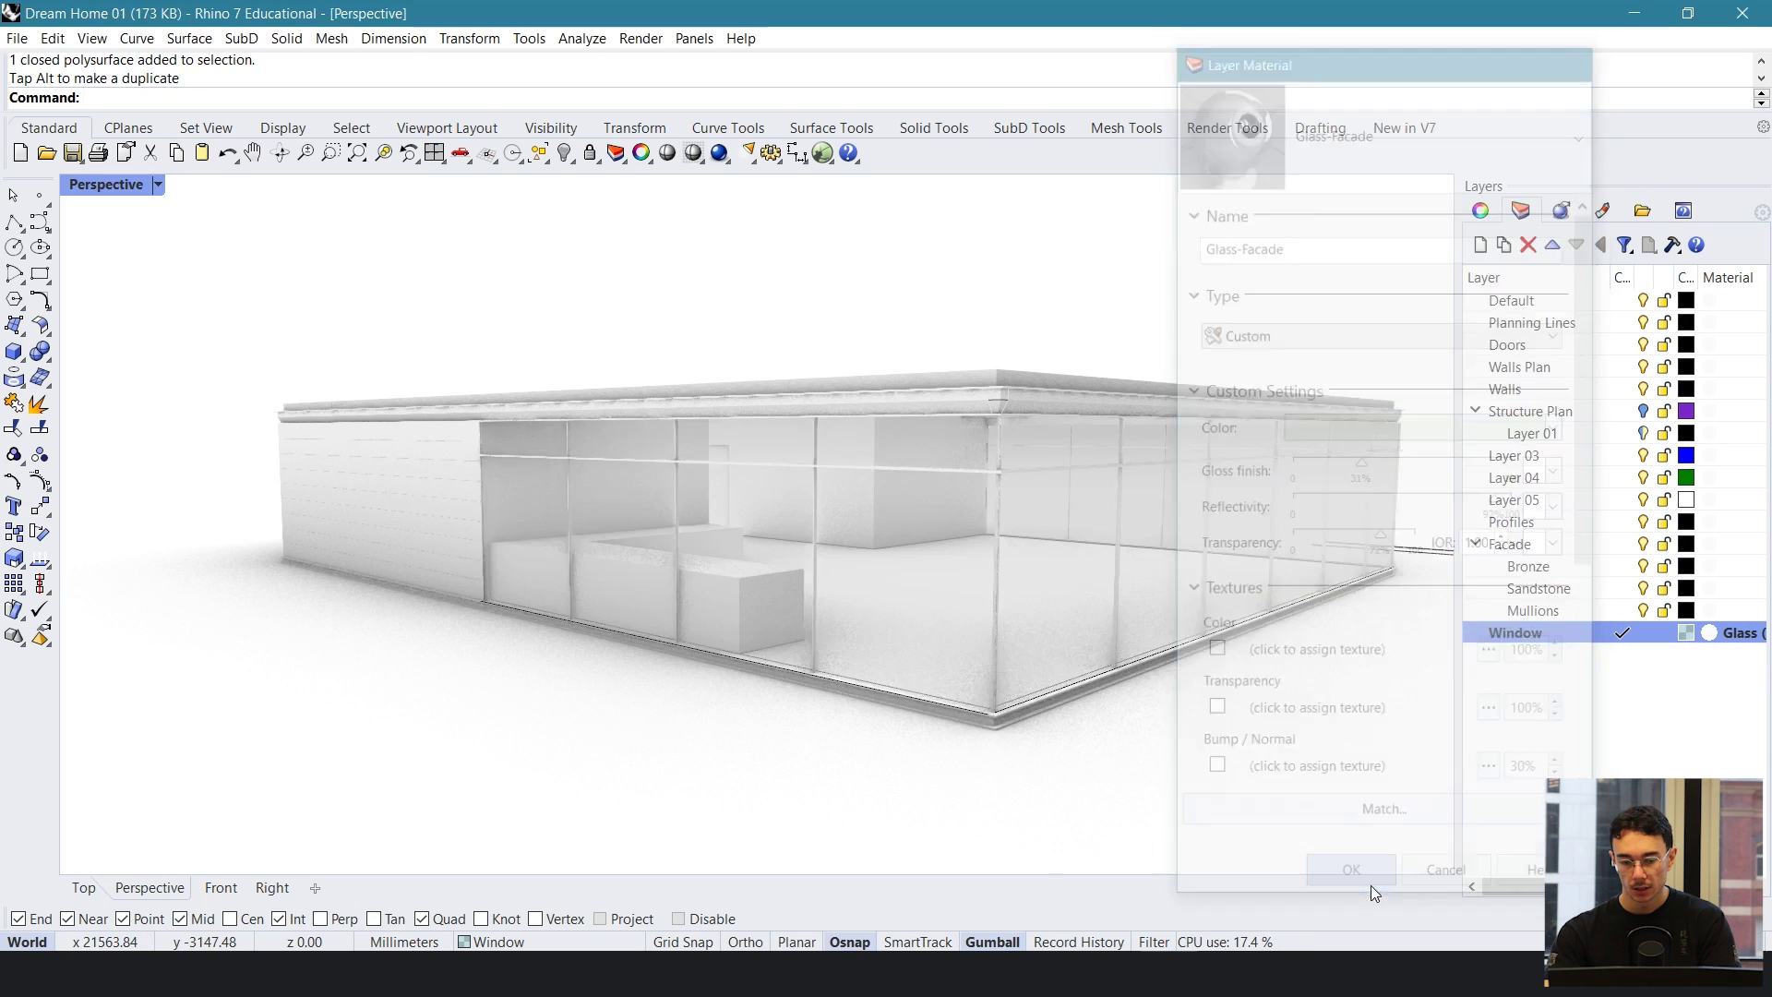
- Give the Bronze layer a Metal material in an orange-brown colour of about RGB 205, 148, 106
right_drag(1052, 600, 1106, 575)
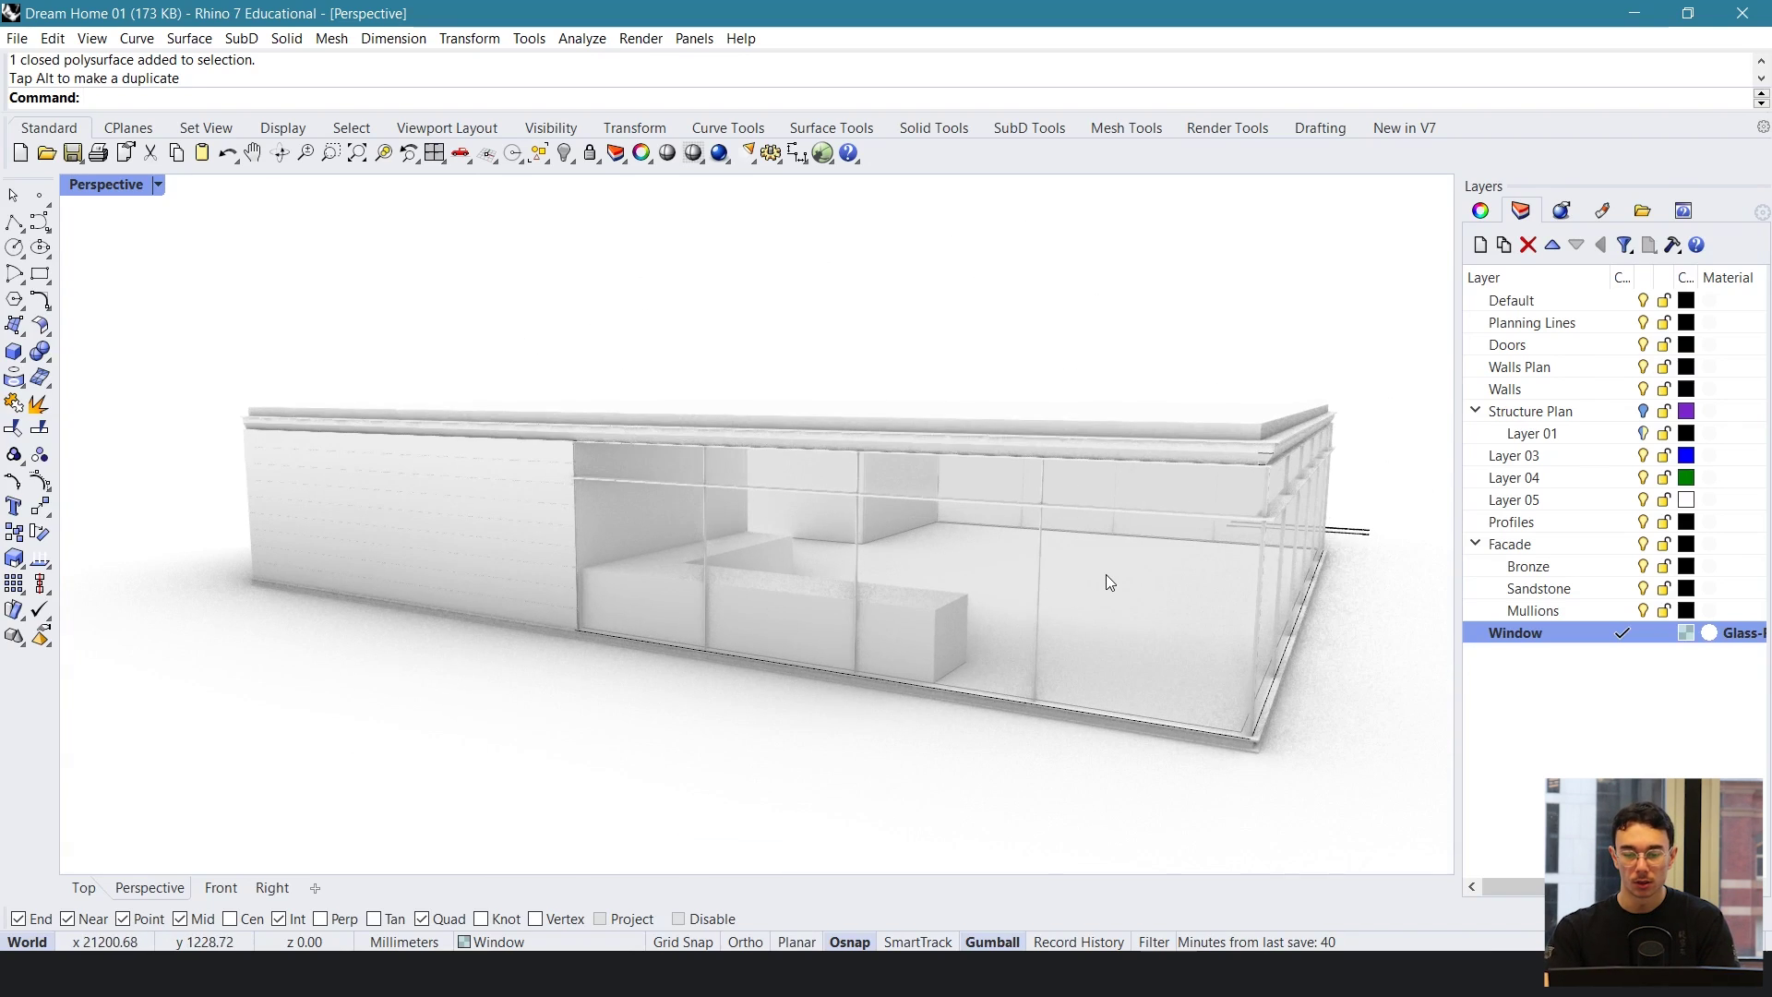
click(1708, 567)
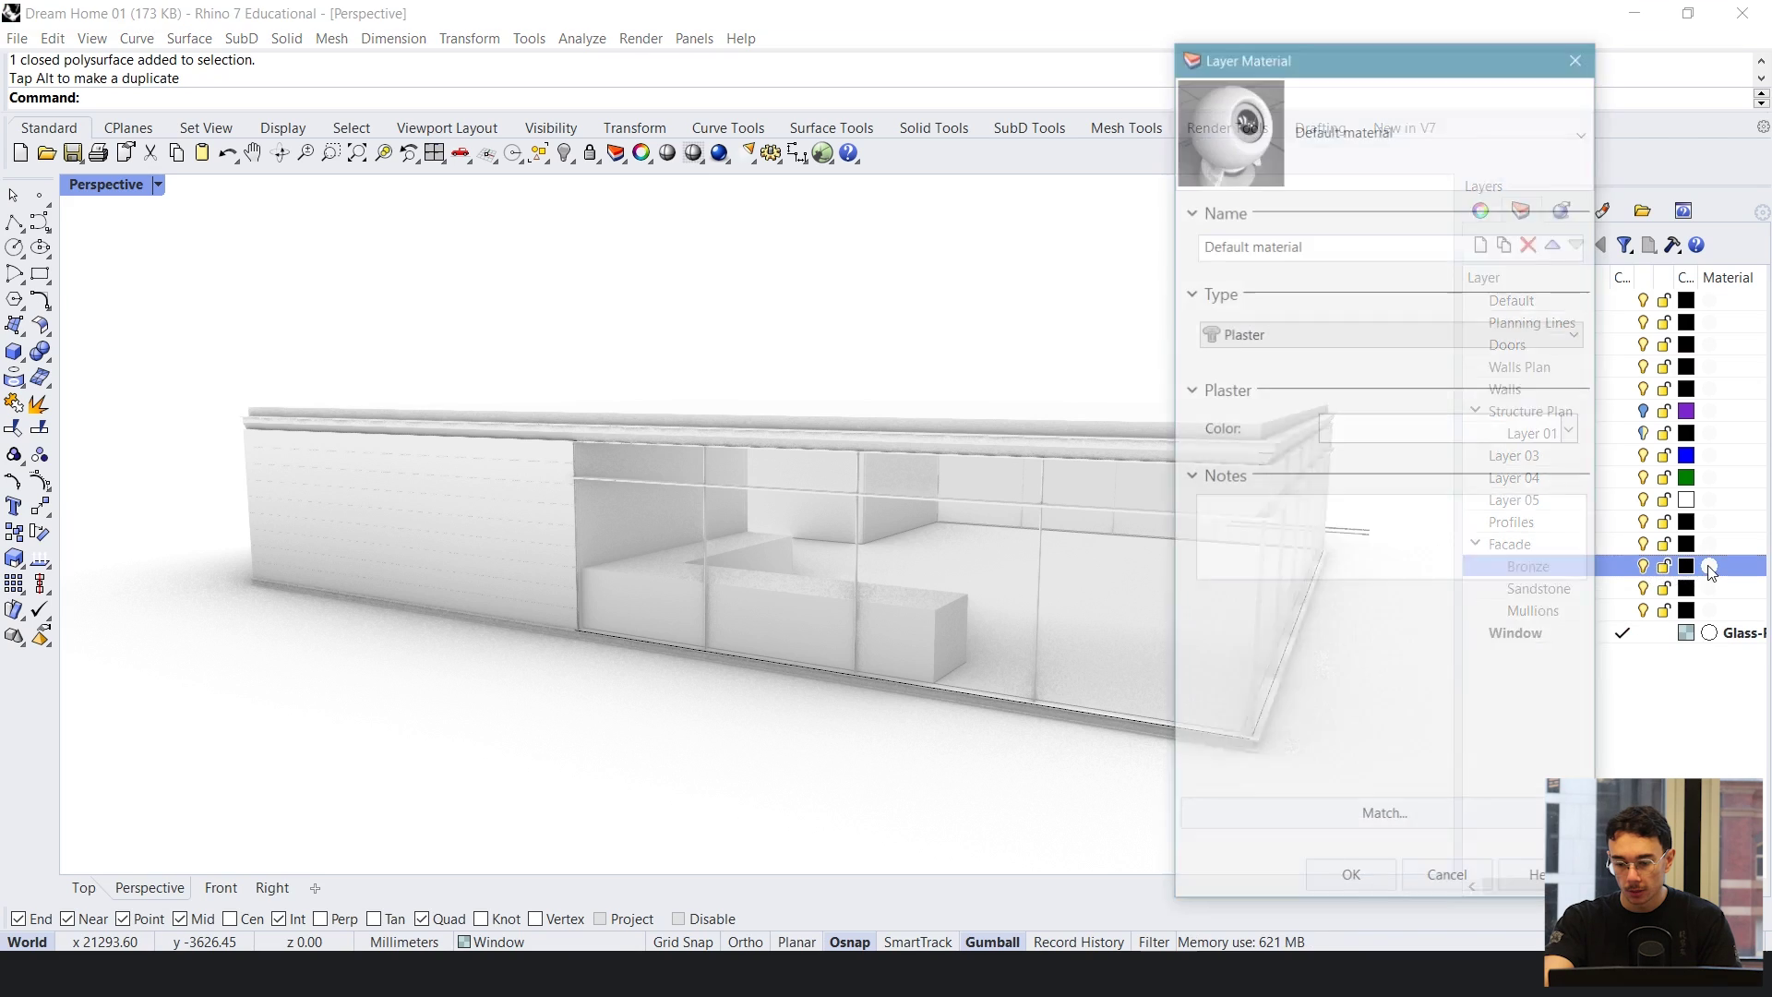
click(1294, 328)
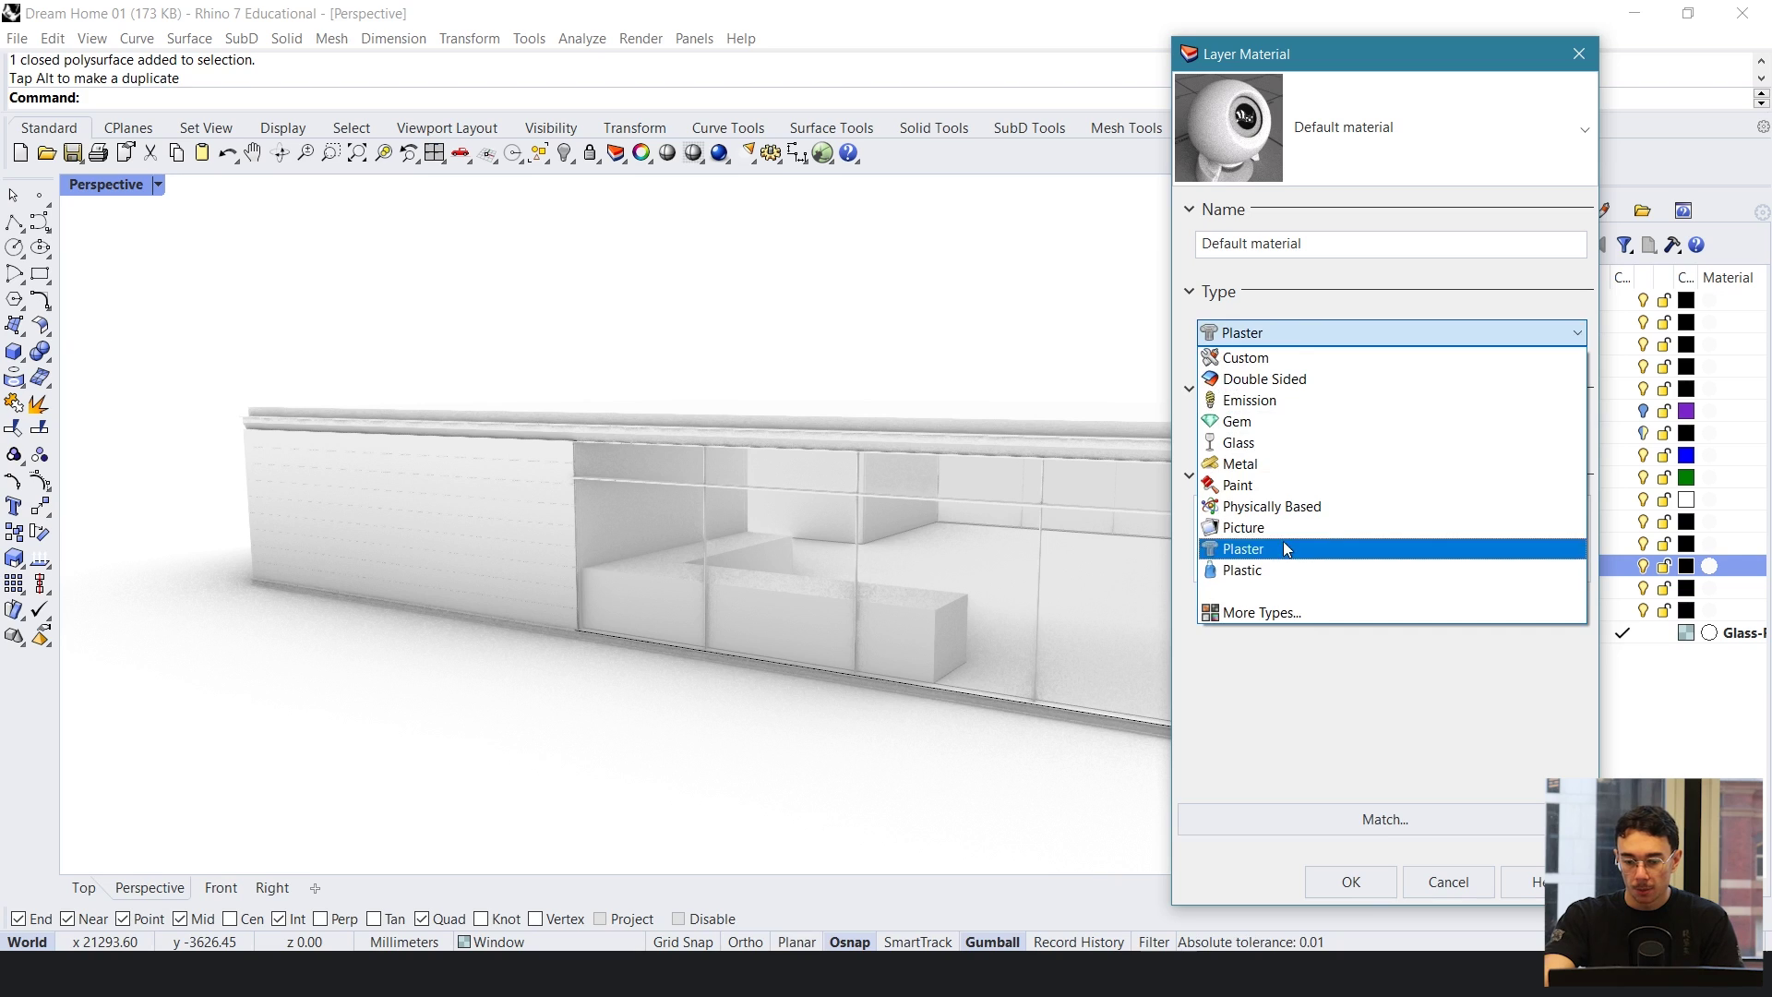
click(1285, 464)
click(1358, 430)
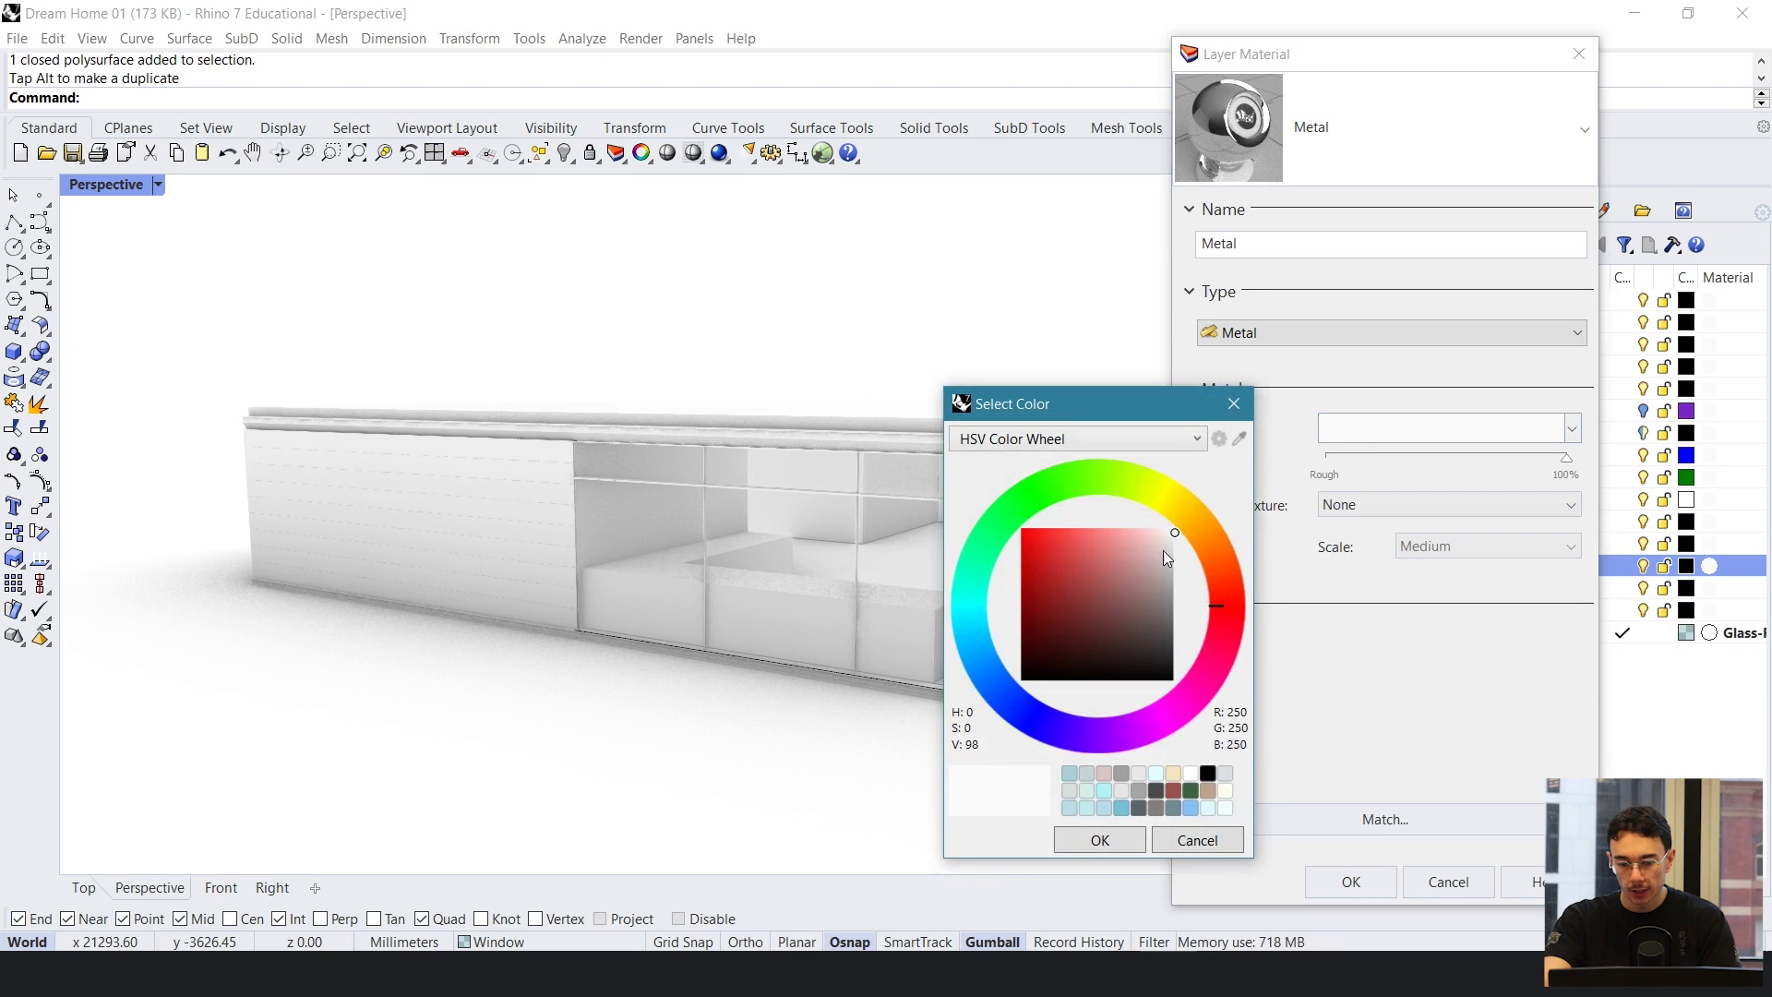
click(1190, 526)
click(1100, 582)
click(1101, 559)
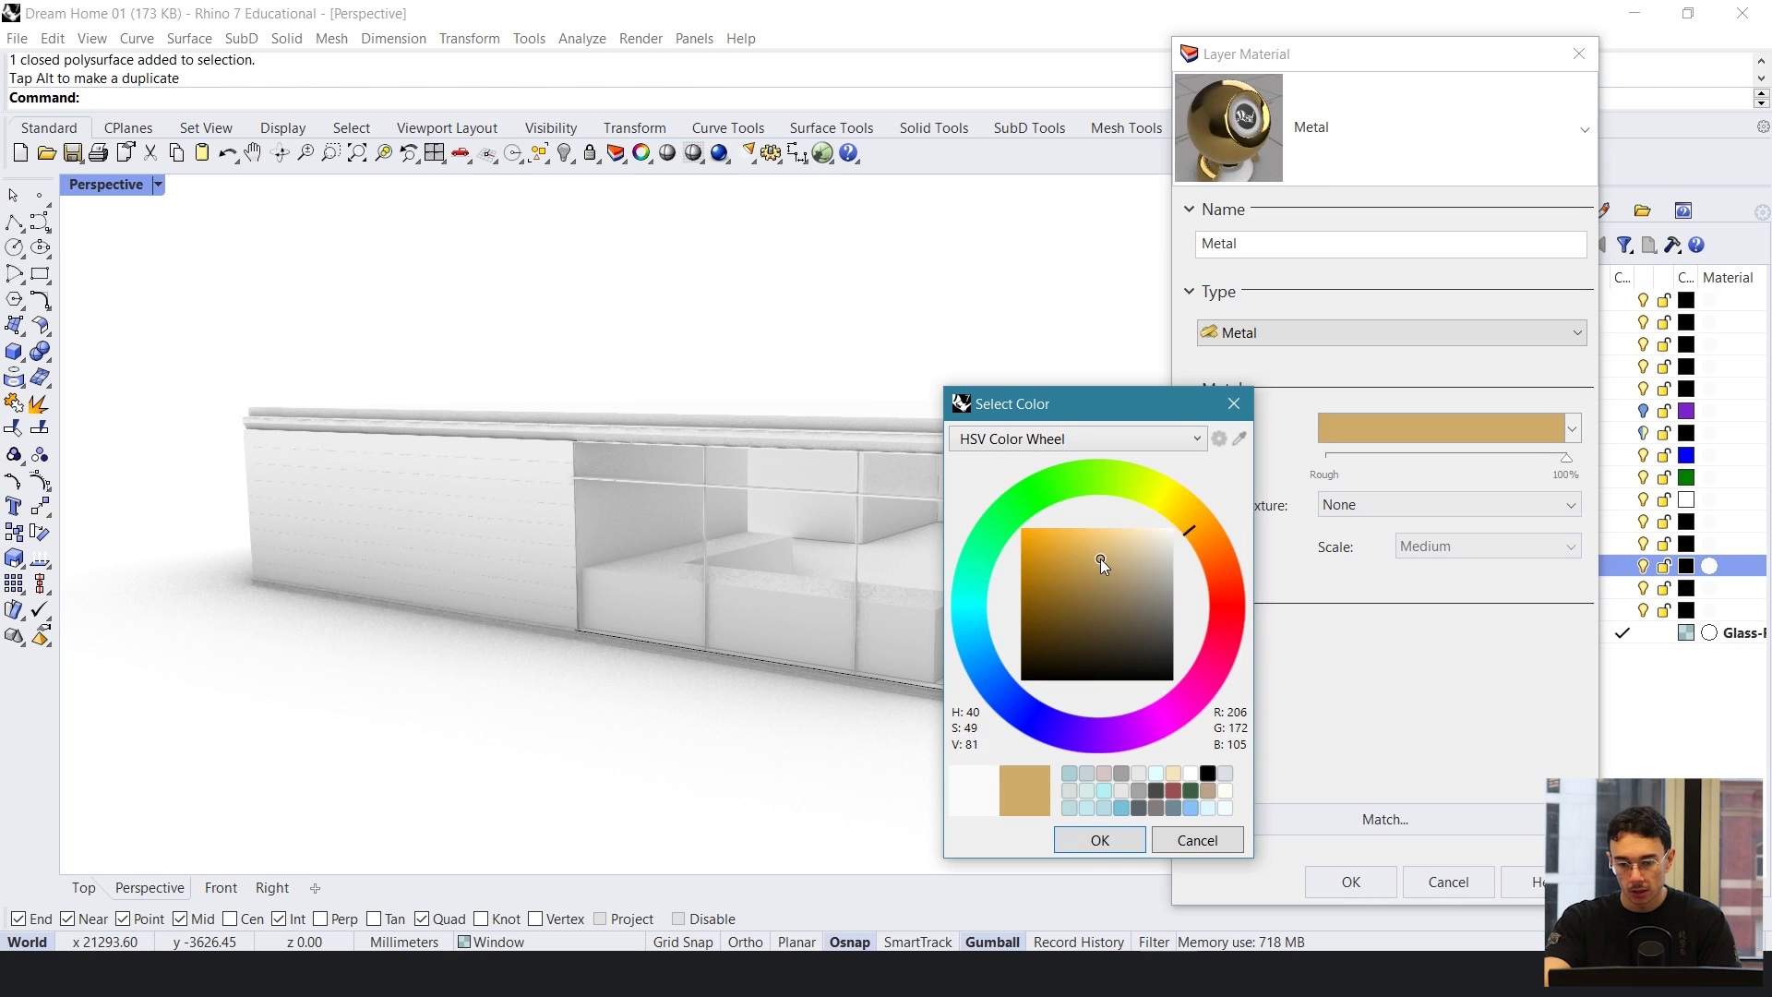
click(1195, 535)
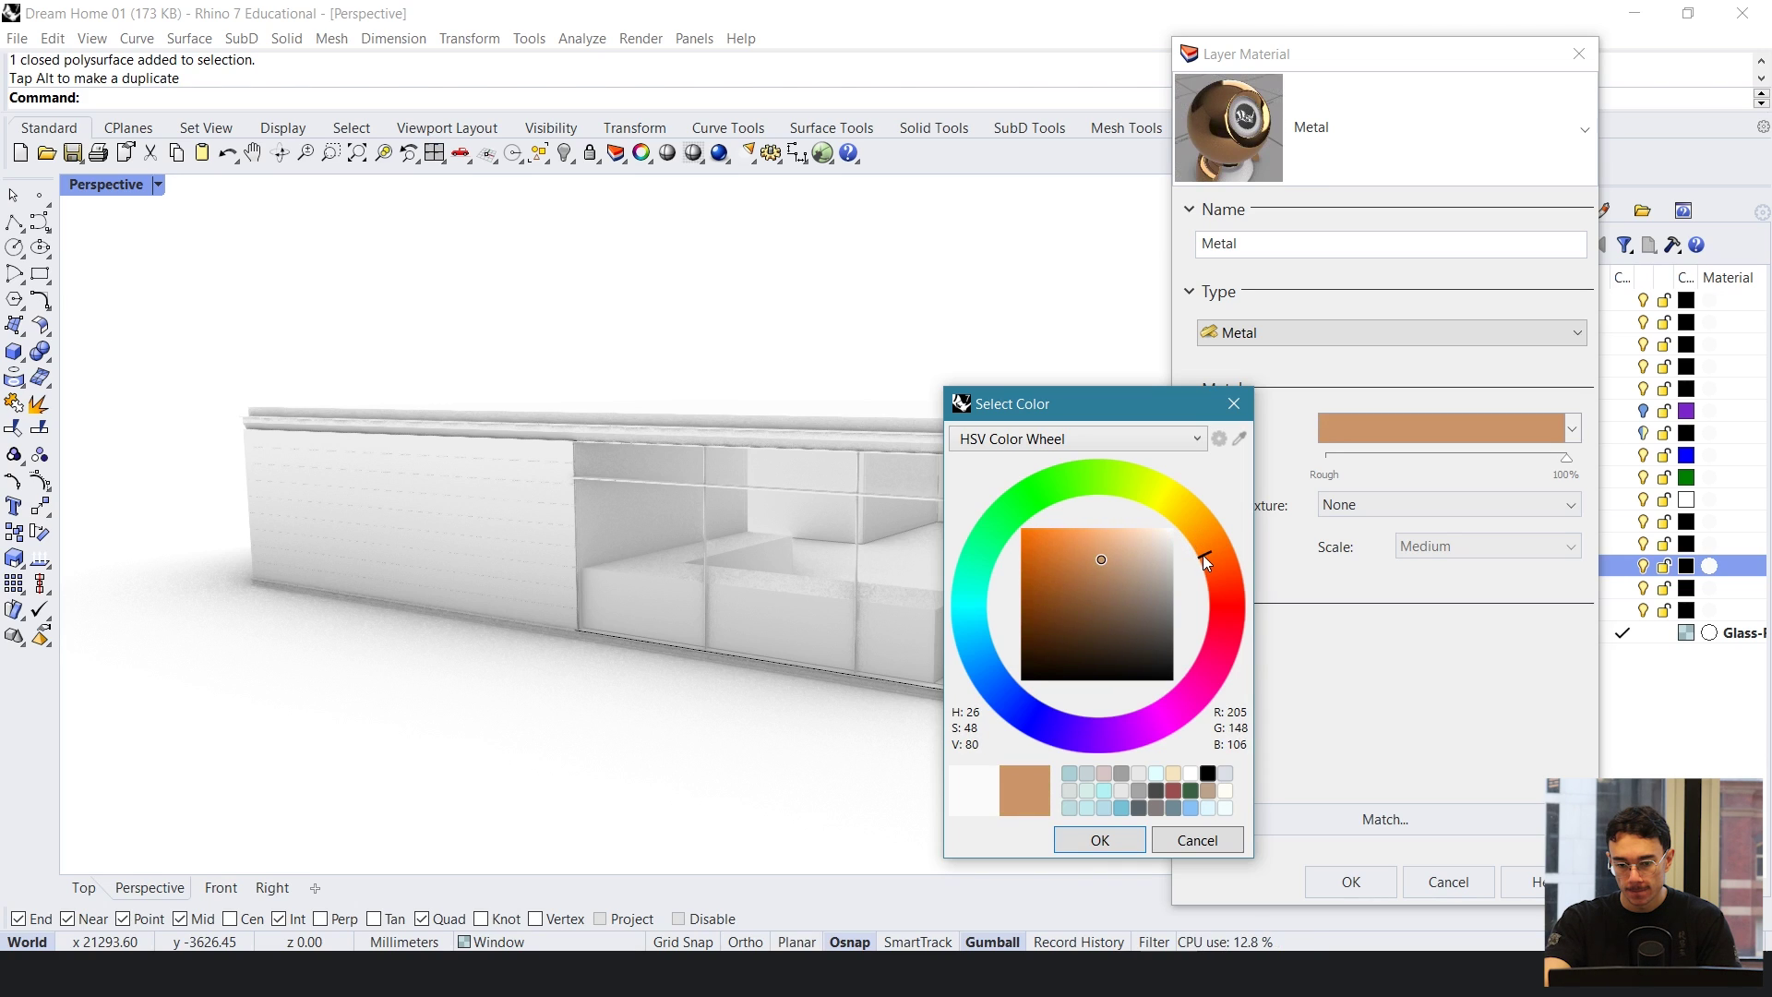
click(1112, 834)
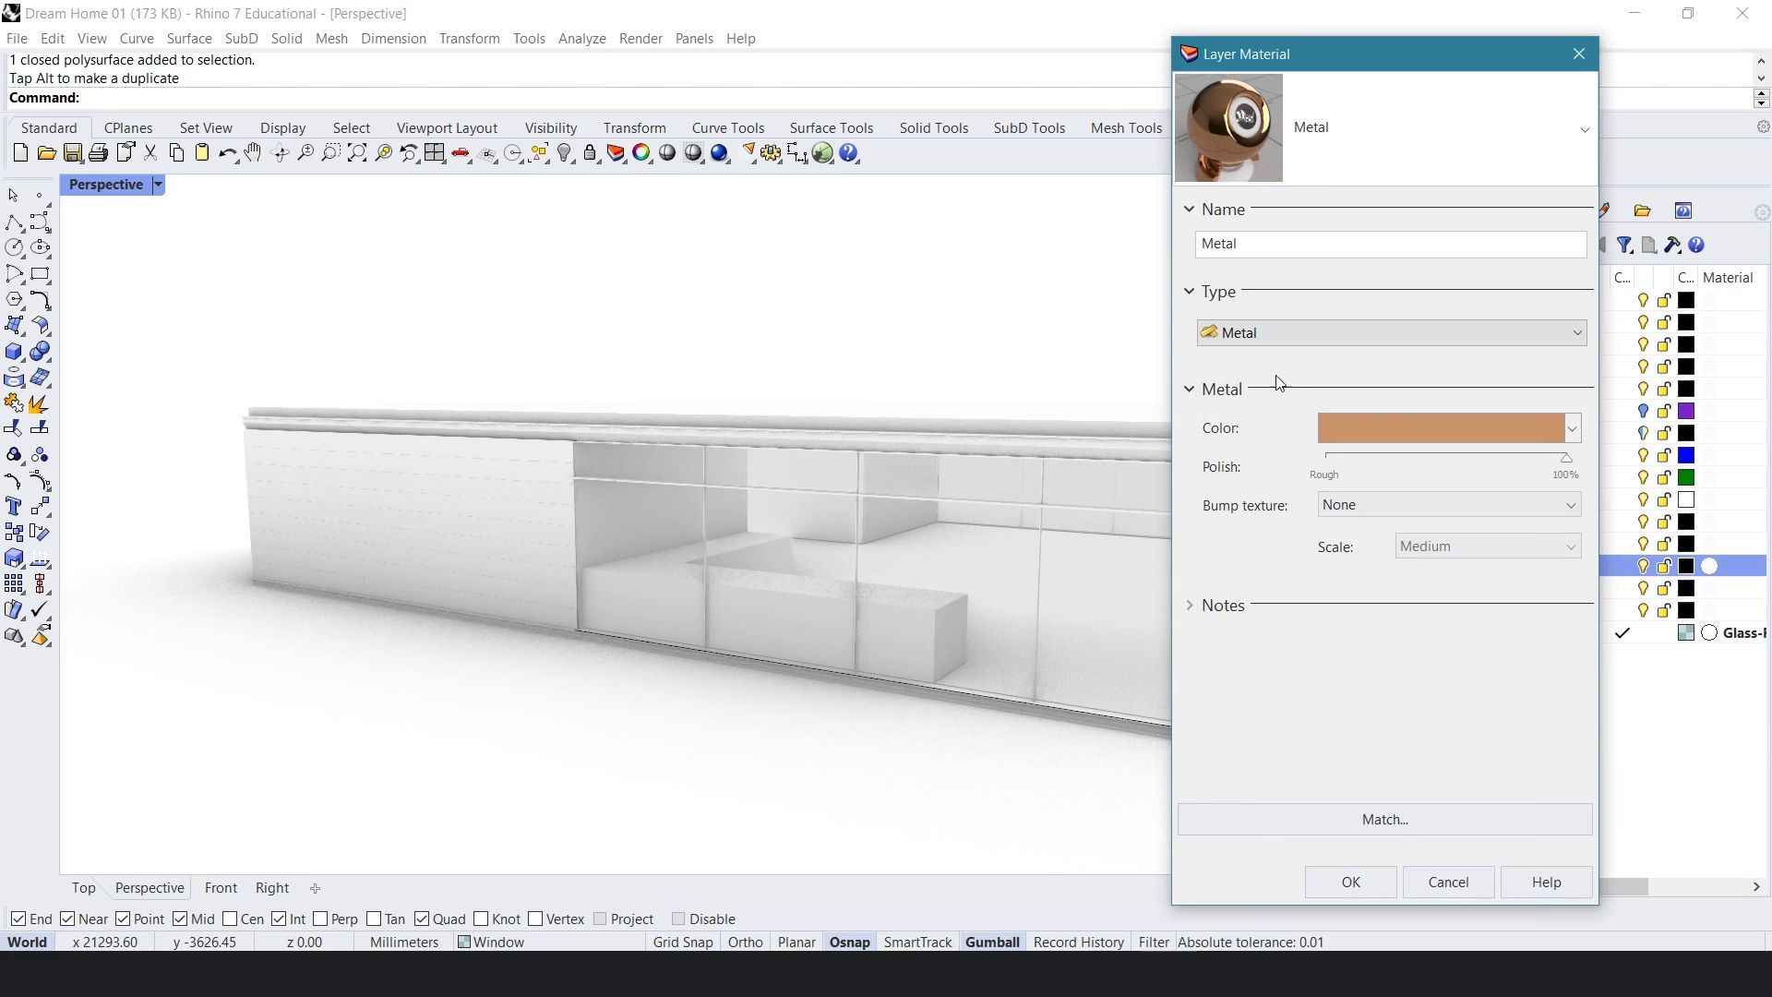
- Change the Bronze layer's material type to Plastic
click(1415, 520)
click(1369, 521)
click(1366, 332)
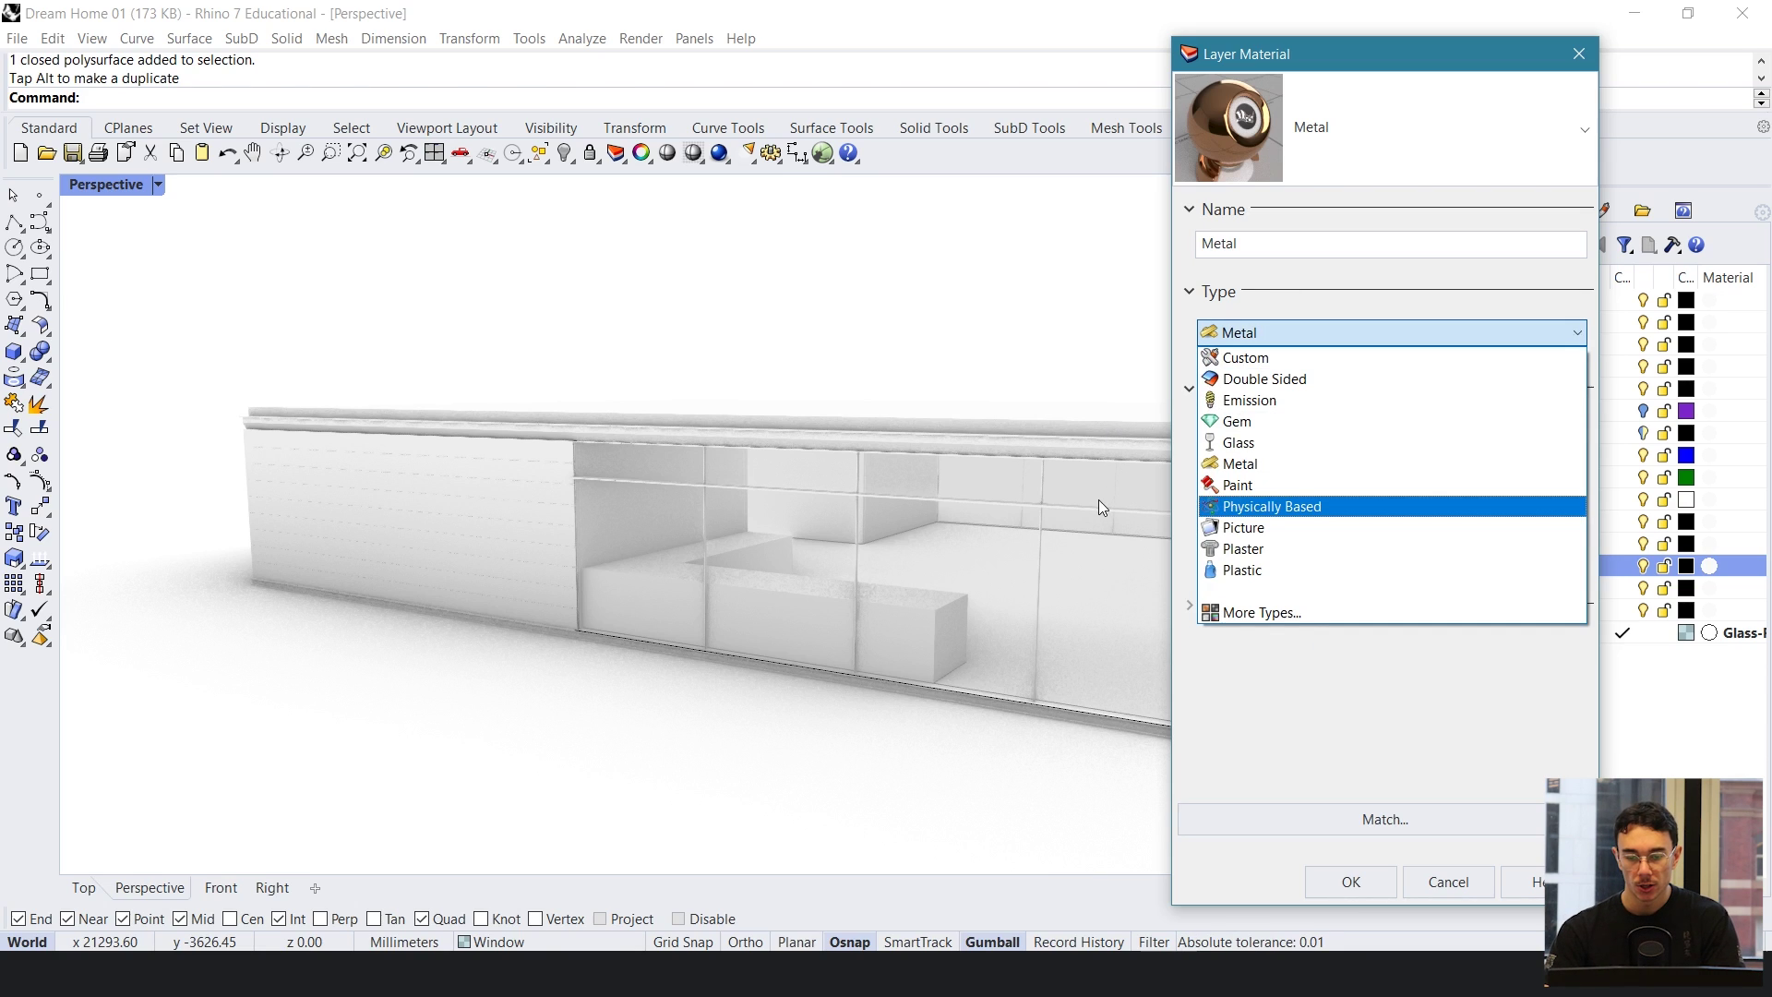
click(1312, 325)
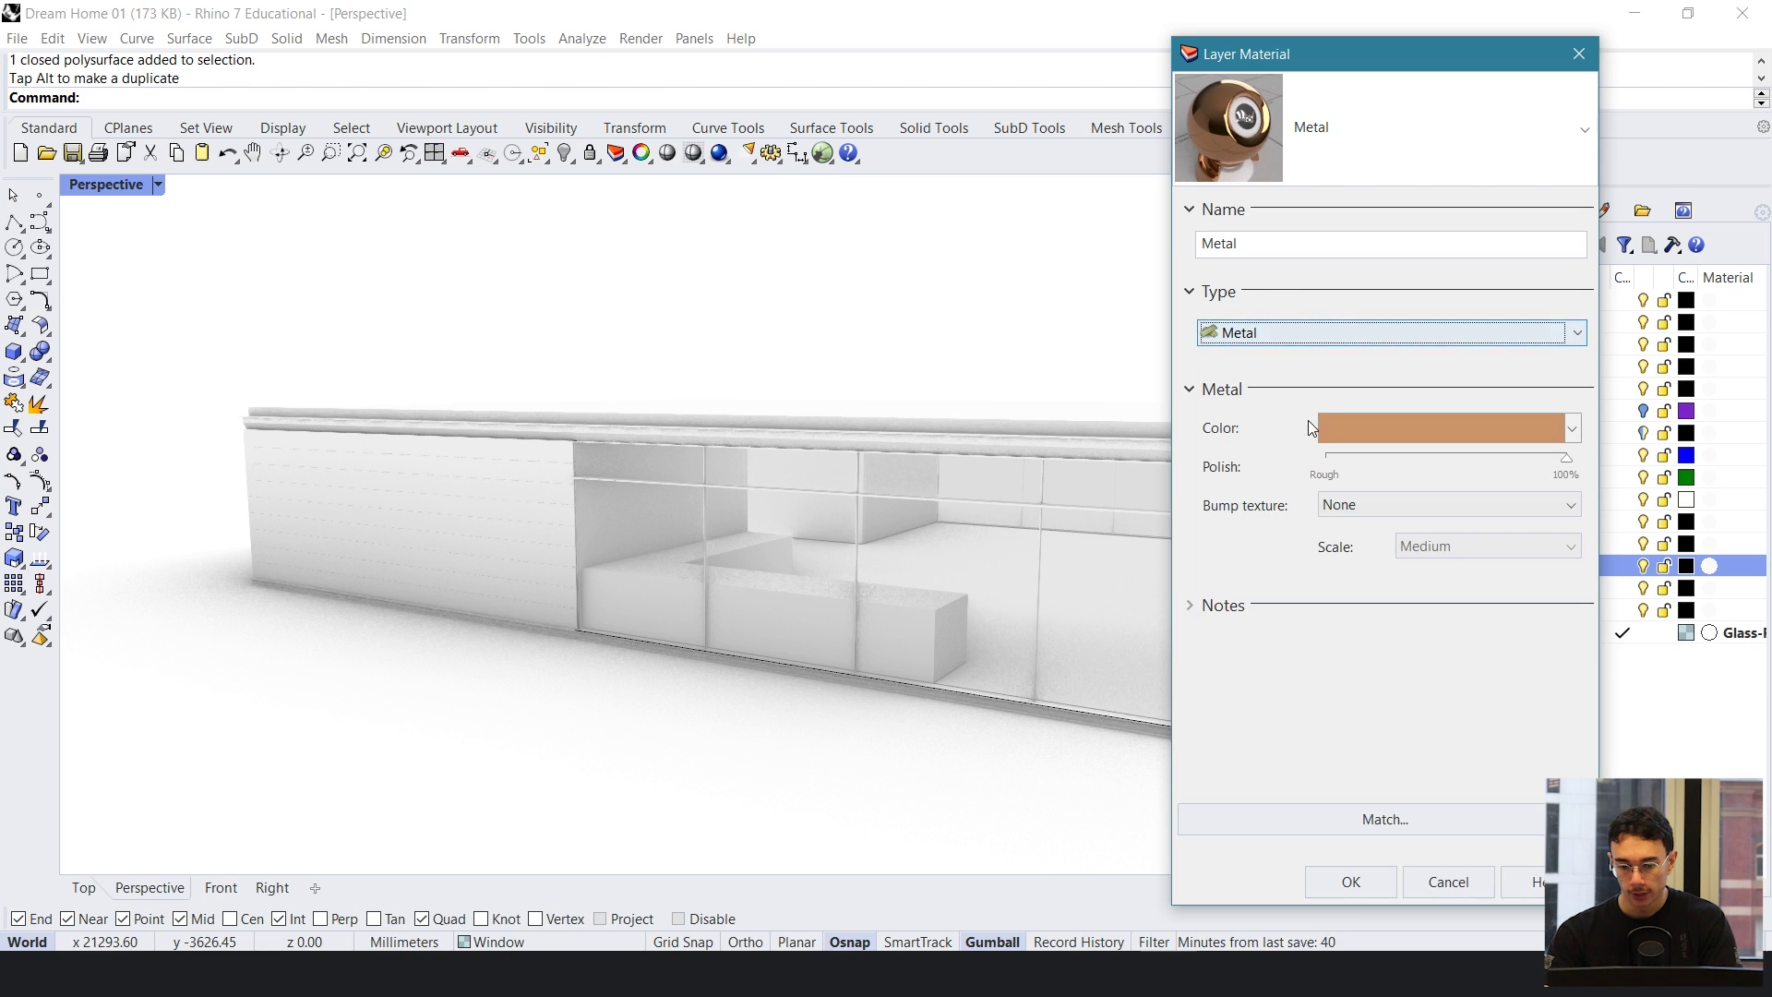
drag(1278, 54, 1231, 53)
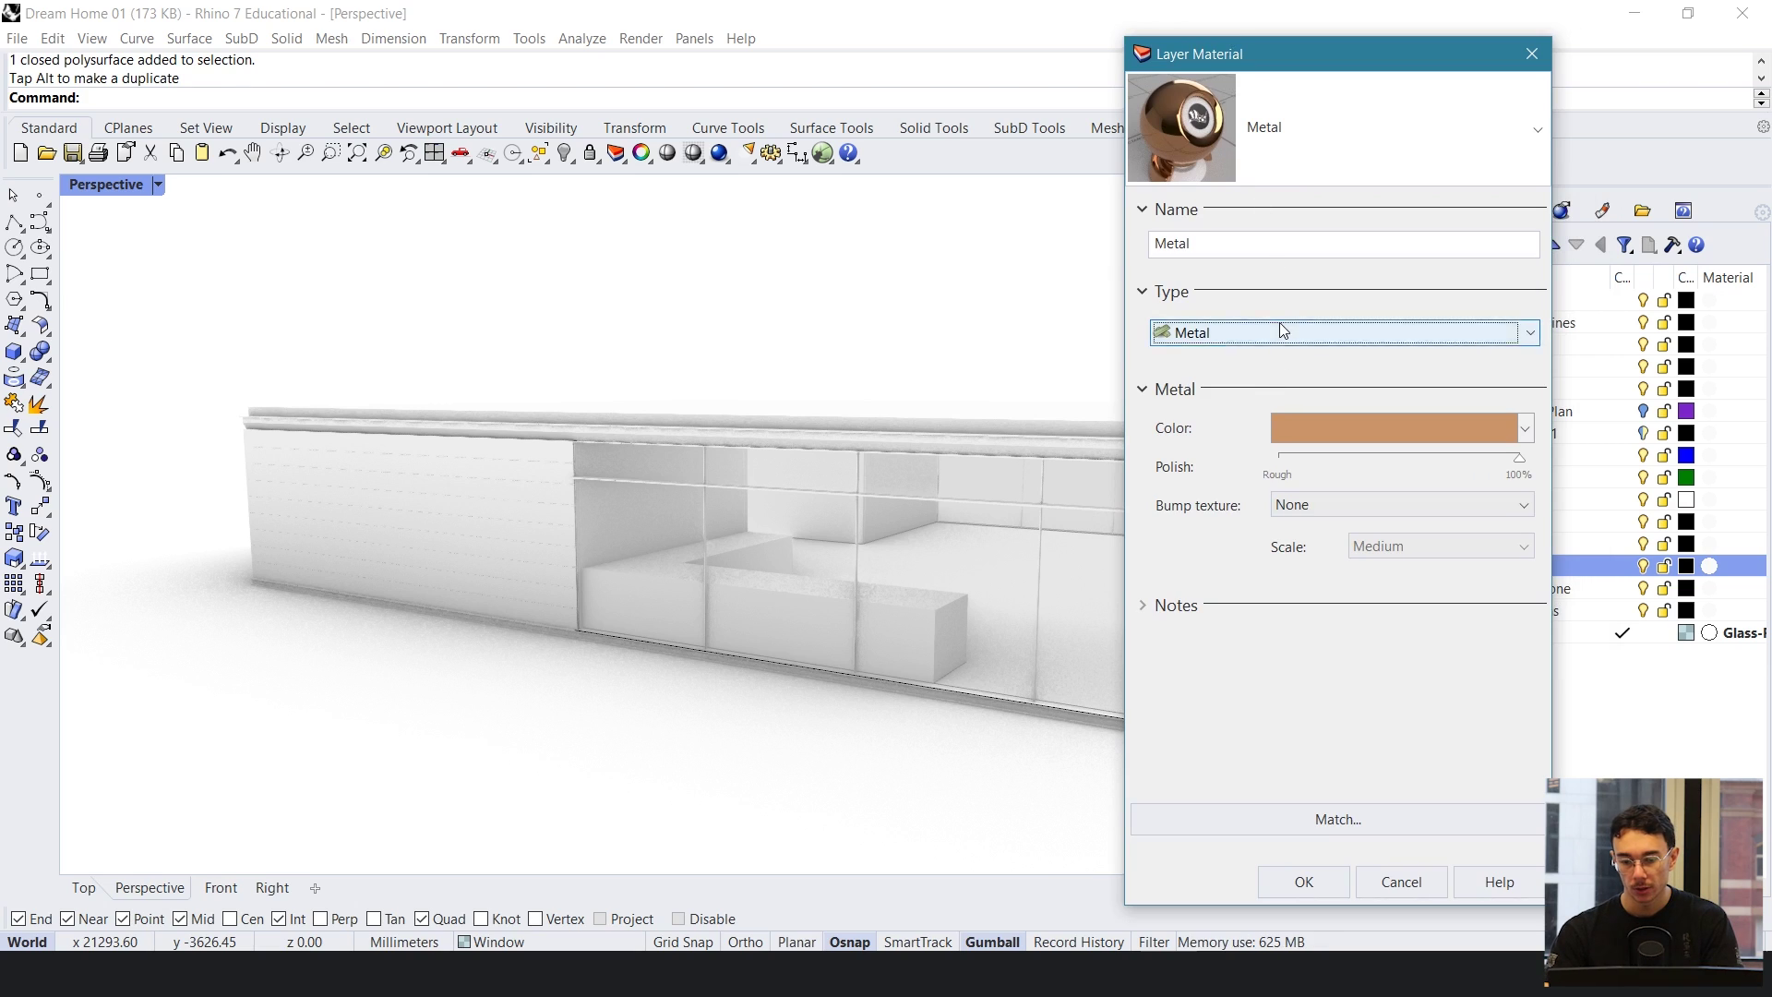
click(1279, 323)
click(1255, 566)
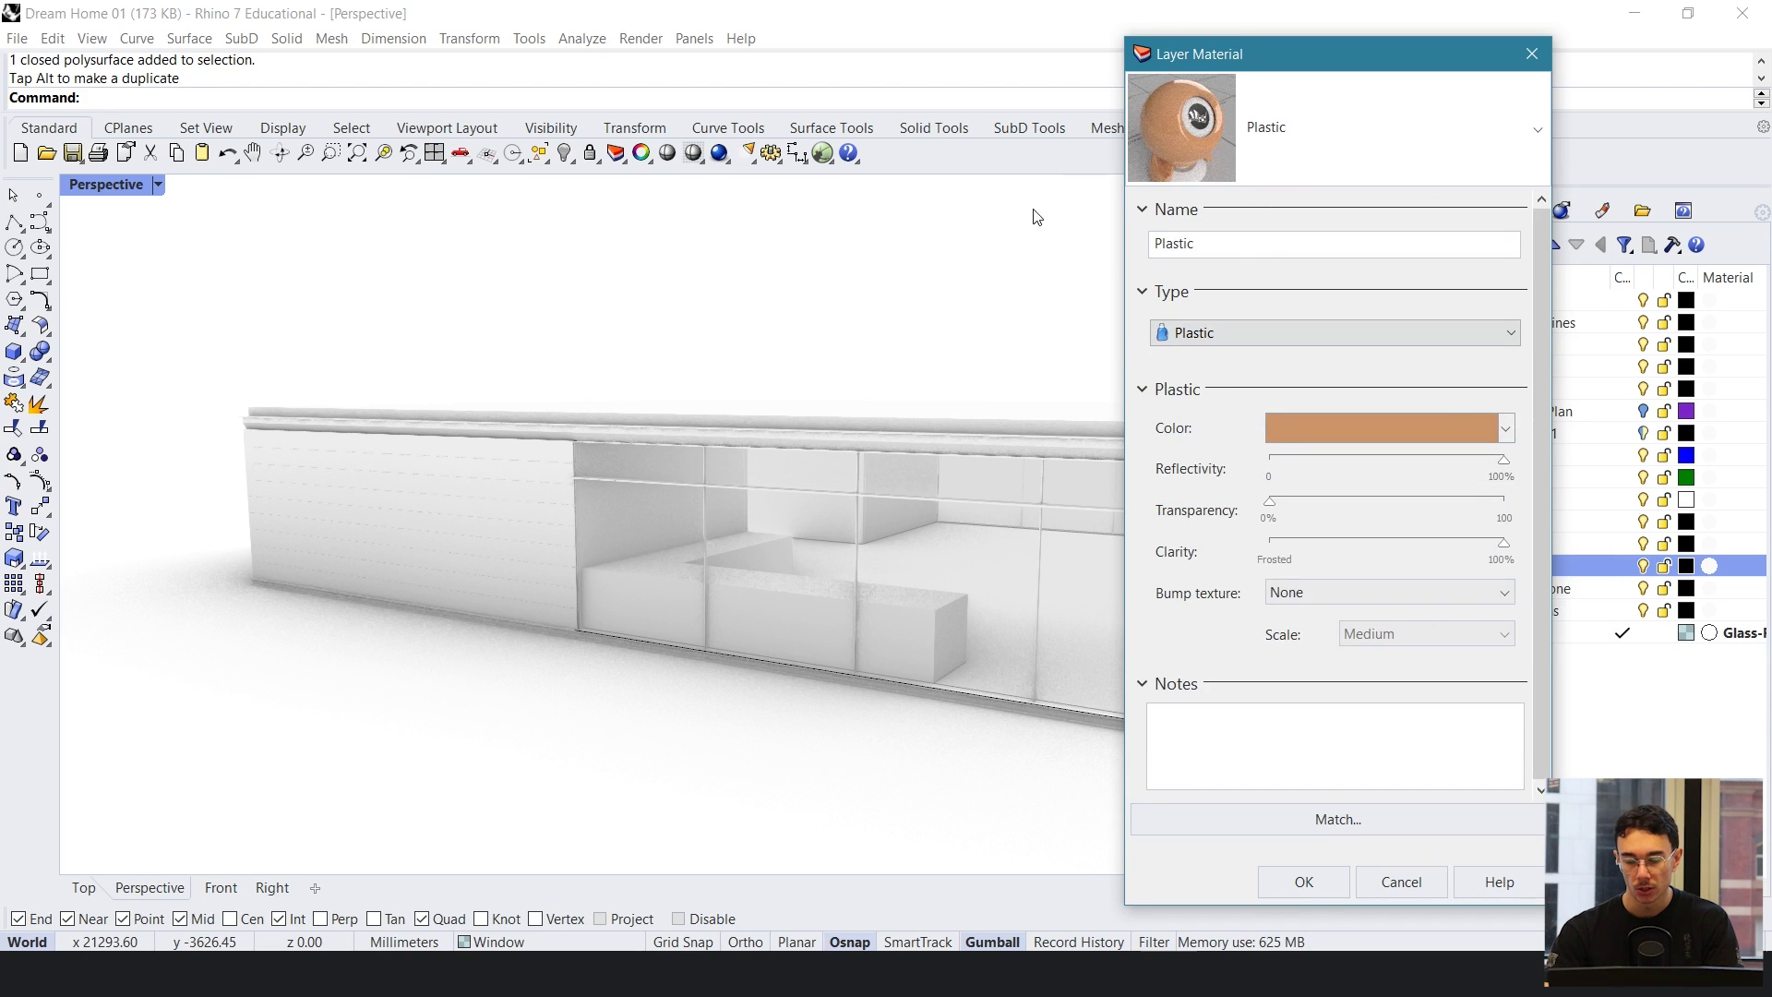
- Set the Plastic material's colour to a muted brown of about RGB 137, 114, 96 and its reflectivity to 83%
click(1382, 427)
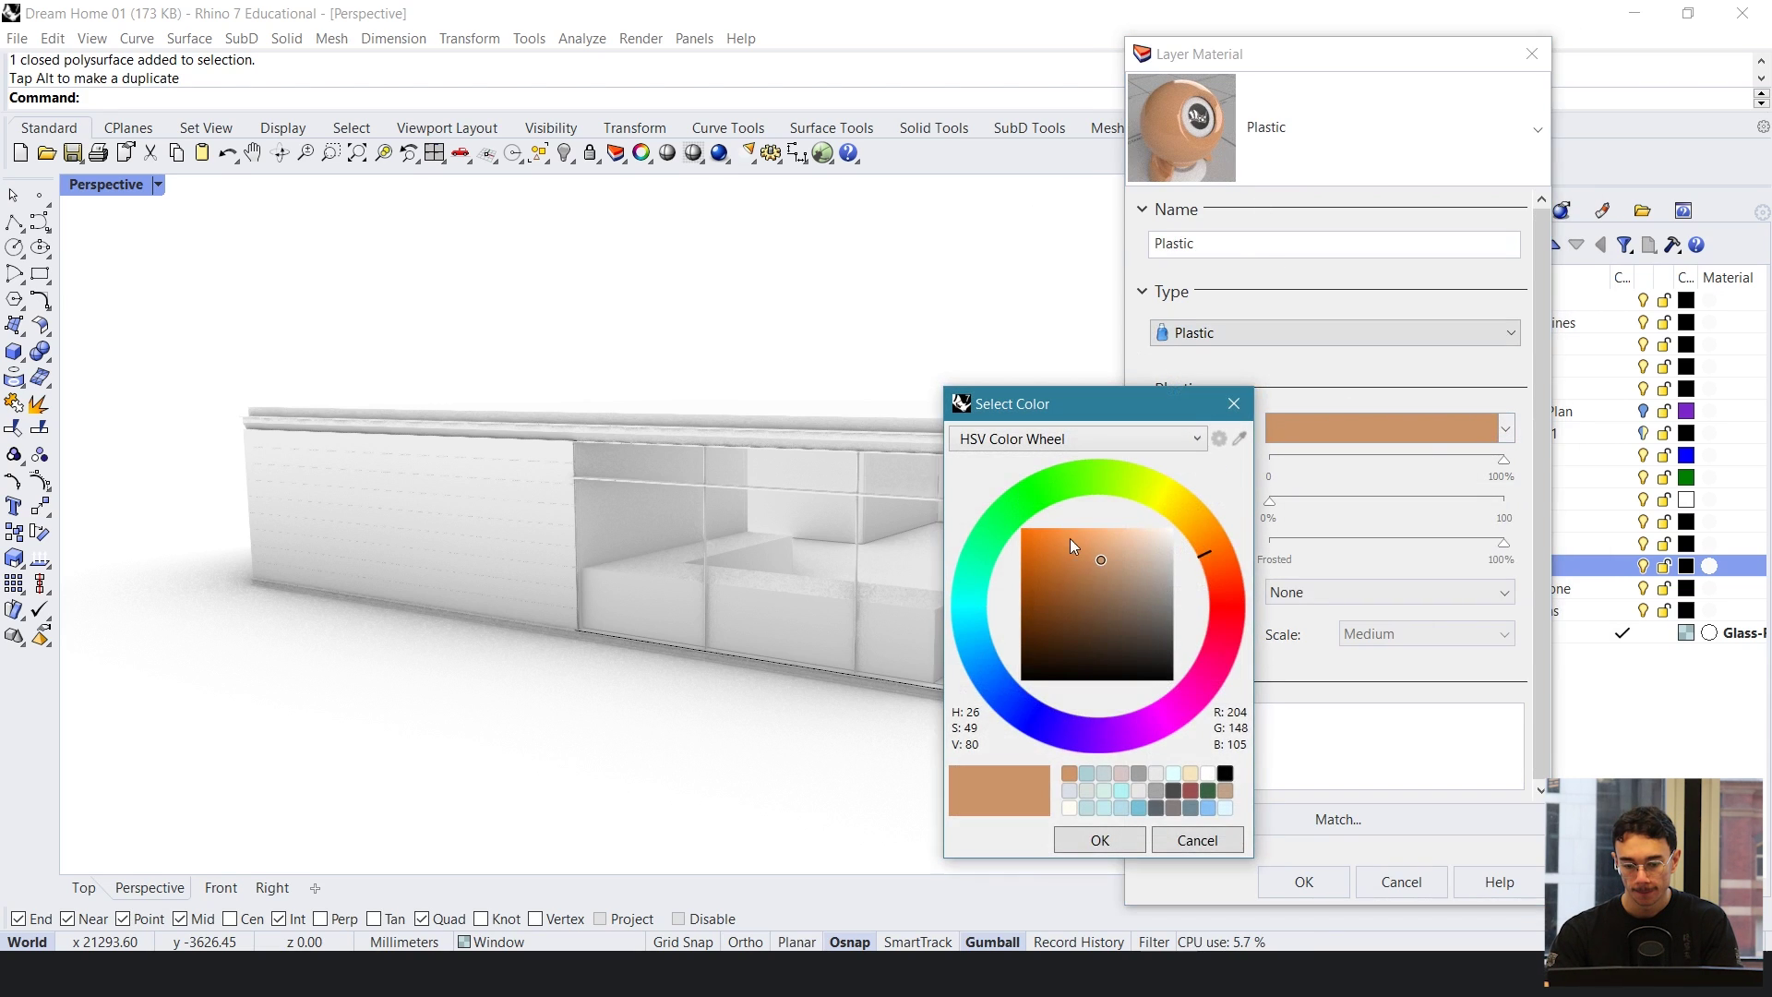
click(1106, 582)
drag(1113, 579, 1126, 594)
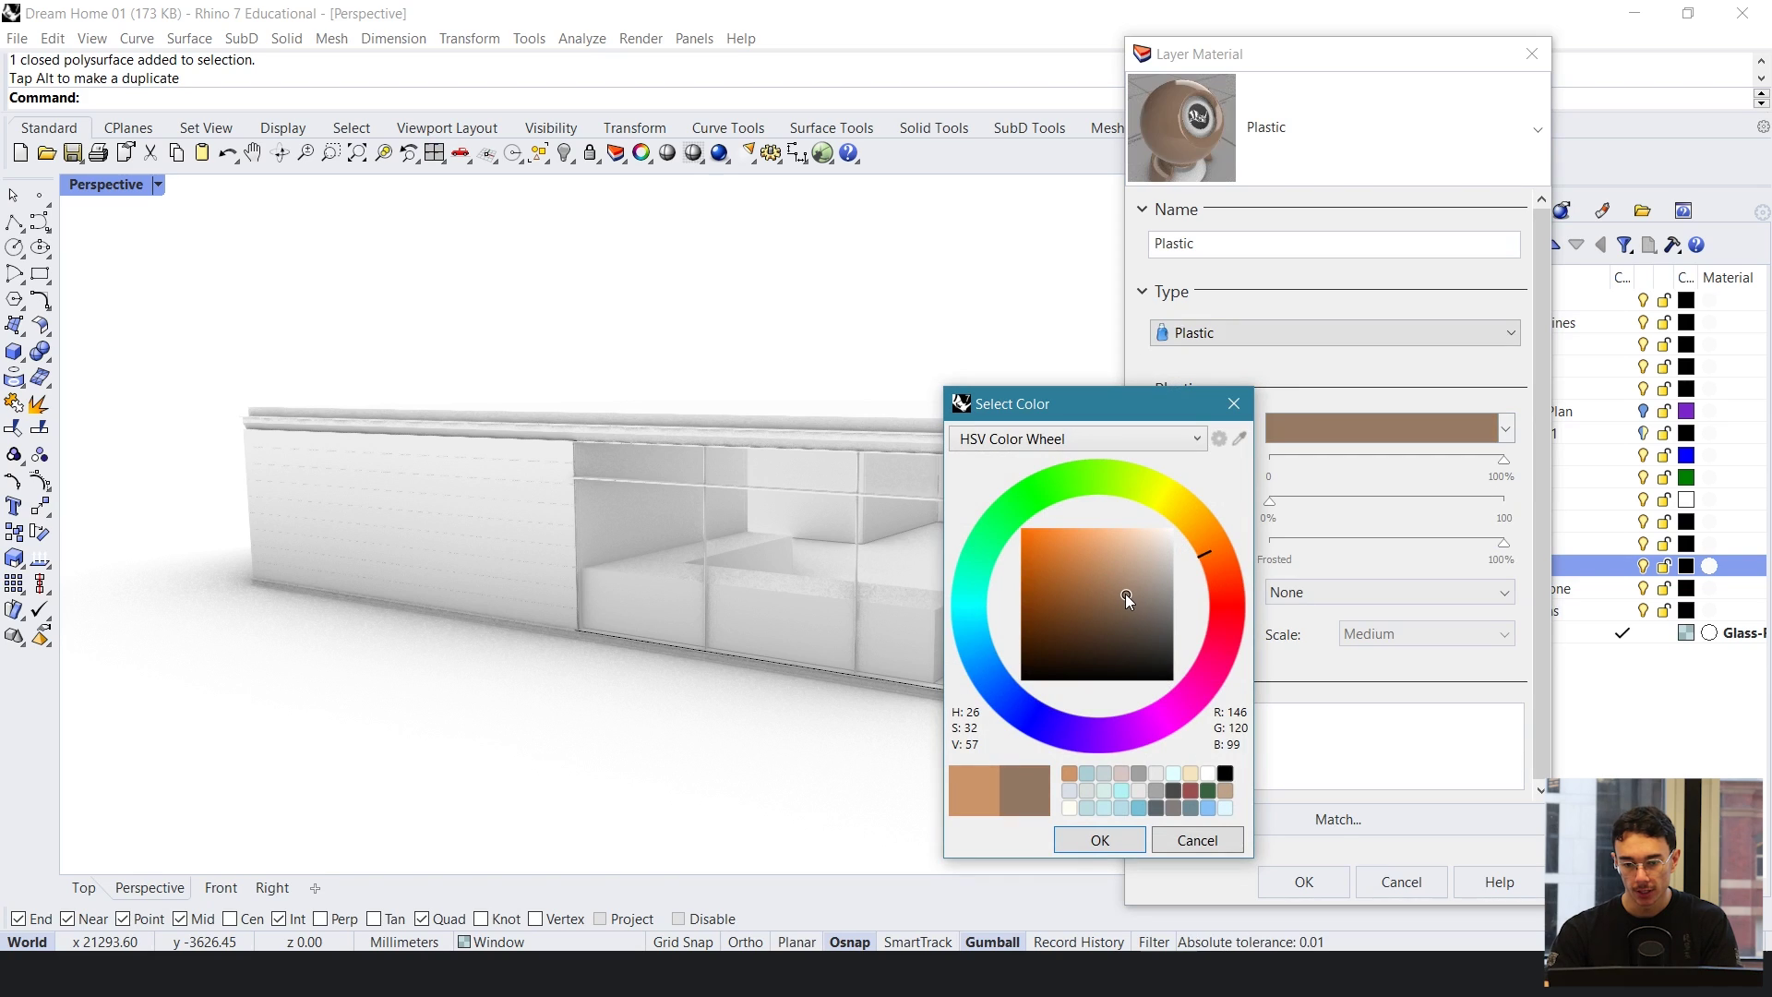
click(1128, 600)
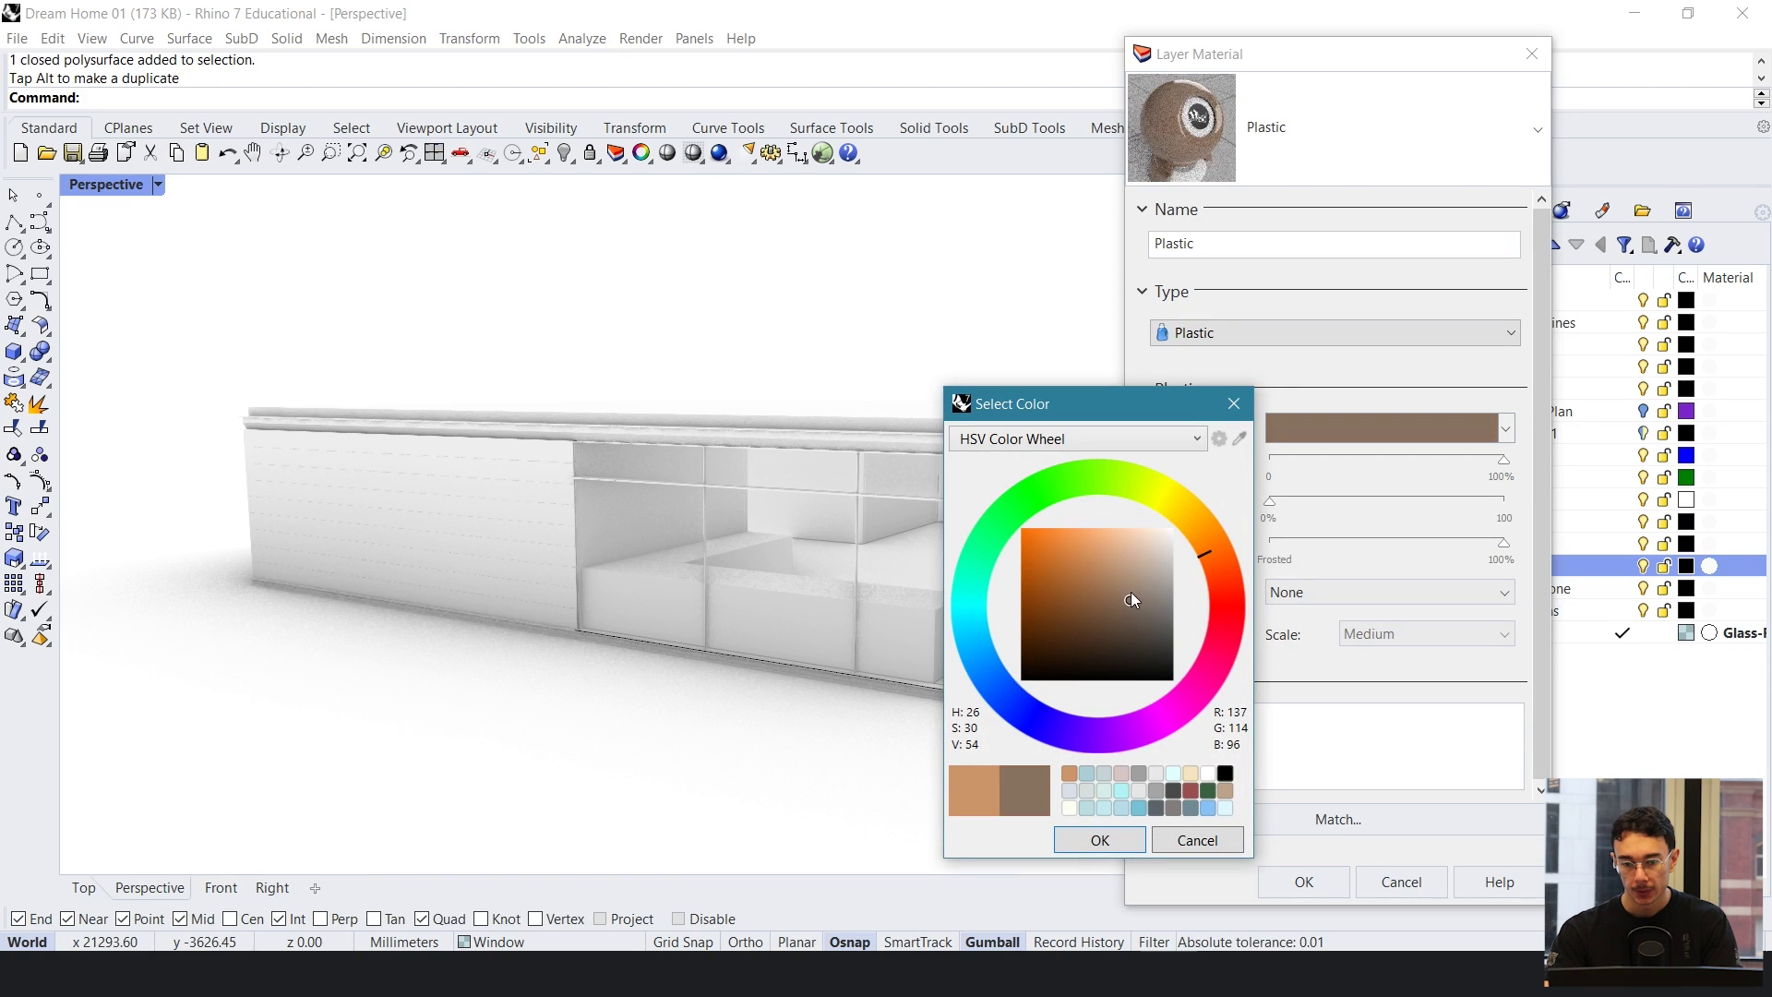
click(1100, 839)
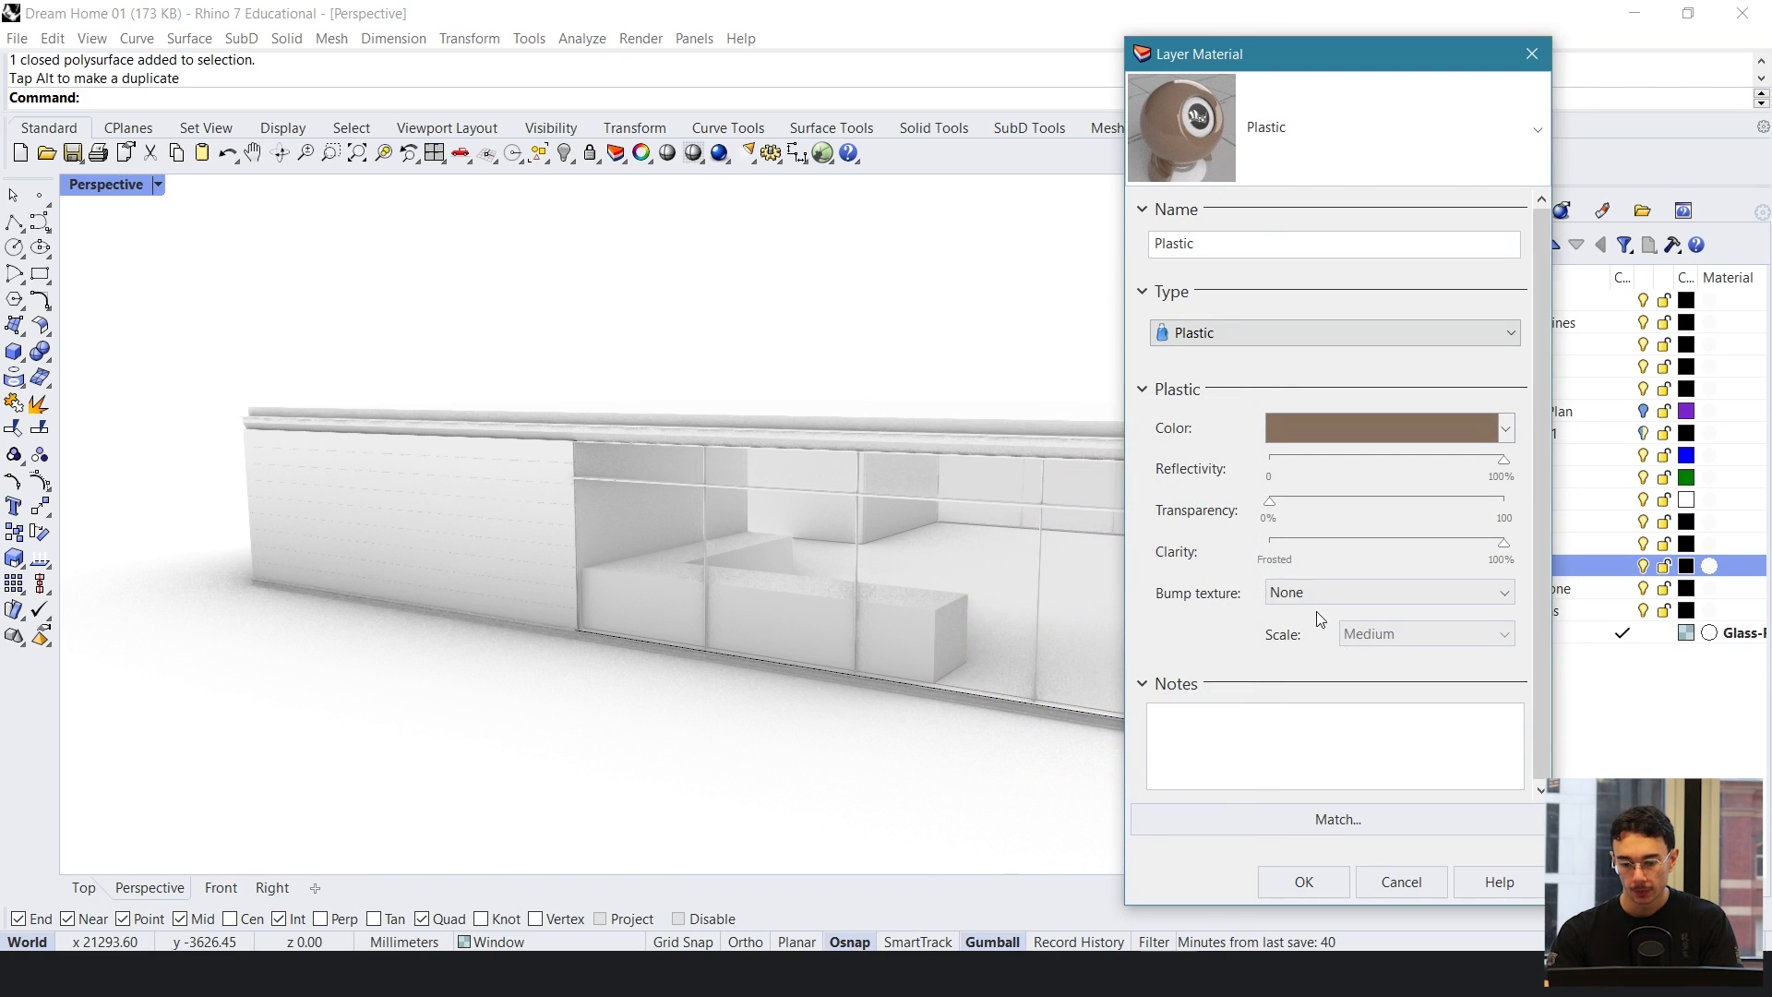
drag(1444, 467, 1466, 469)
- Darken the Plastic material's colour to a deep brown and apply the material to the Bronze layer
click(1375, 429)
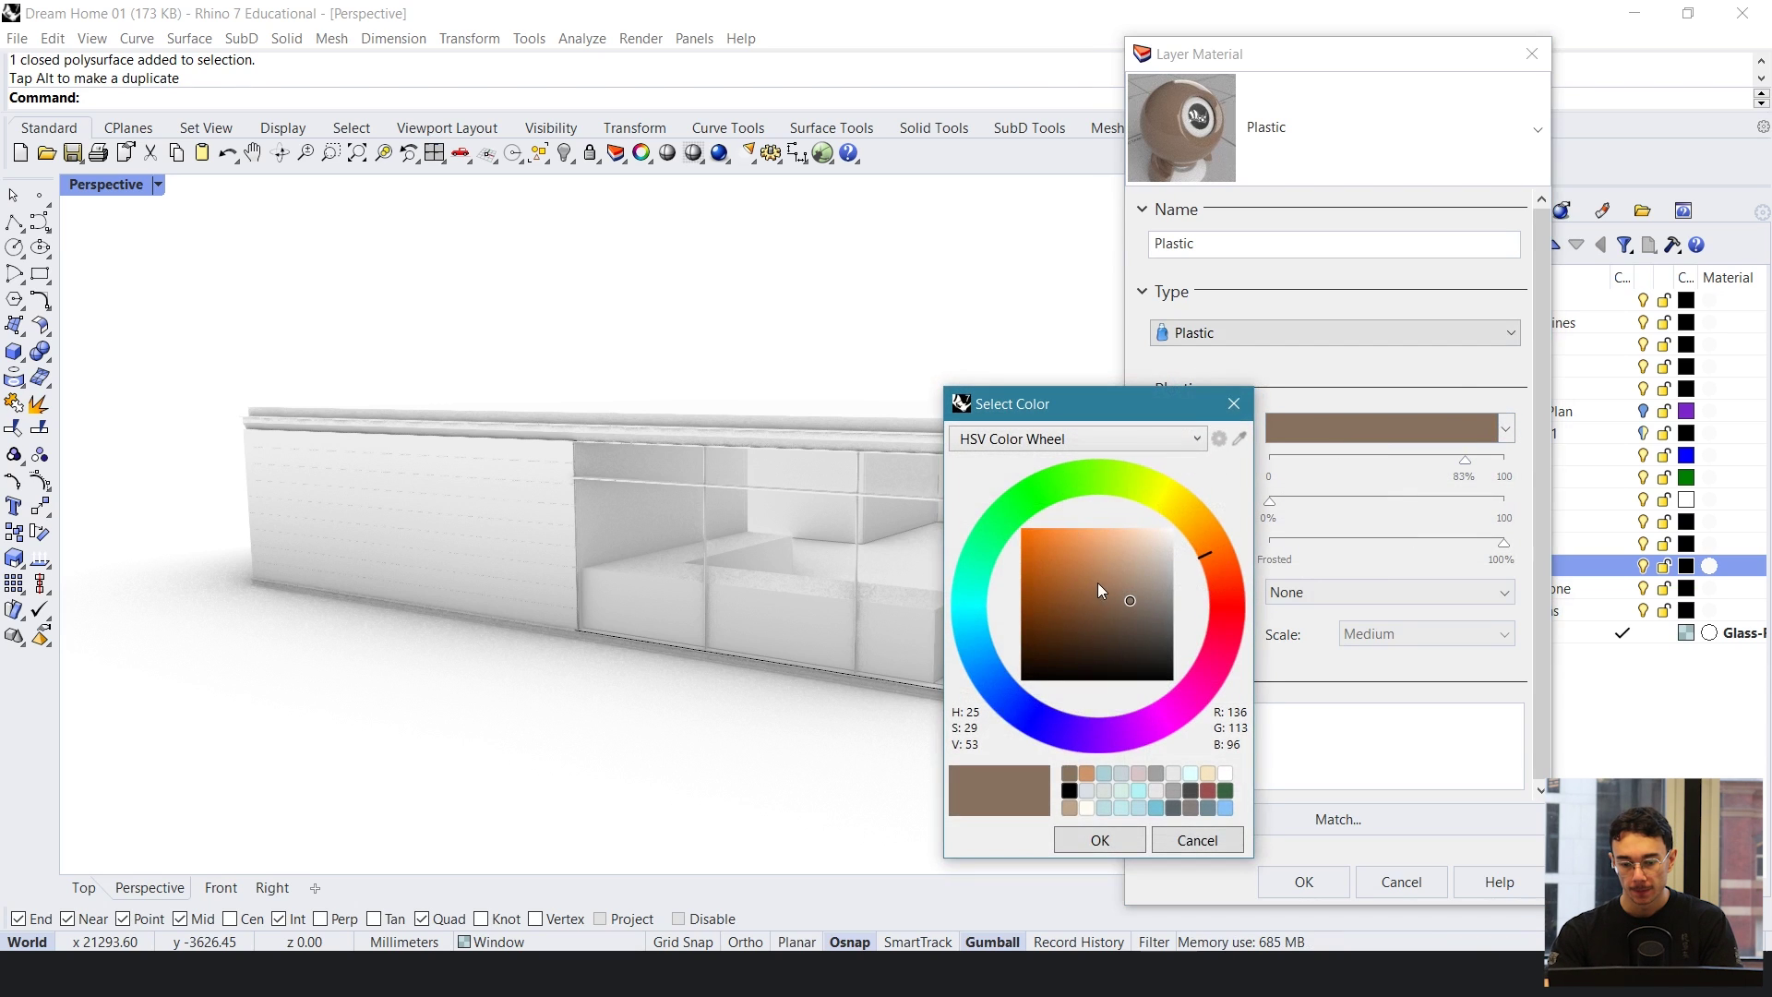
click(1126, 617)
click(1114, 844)
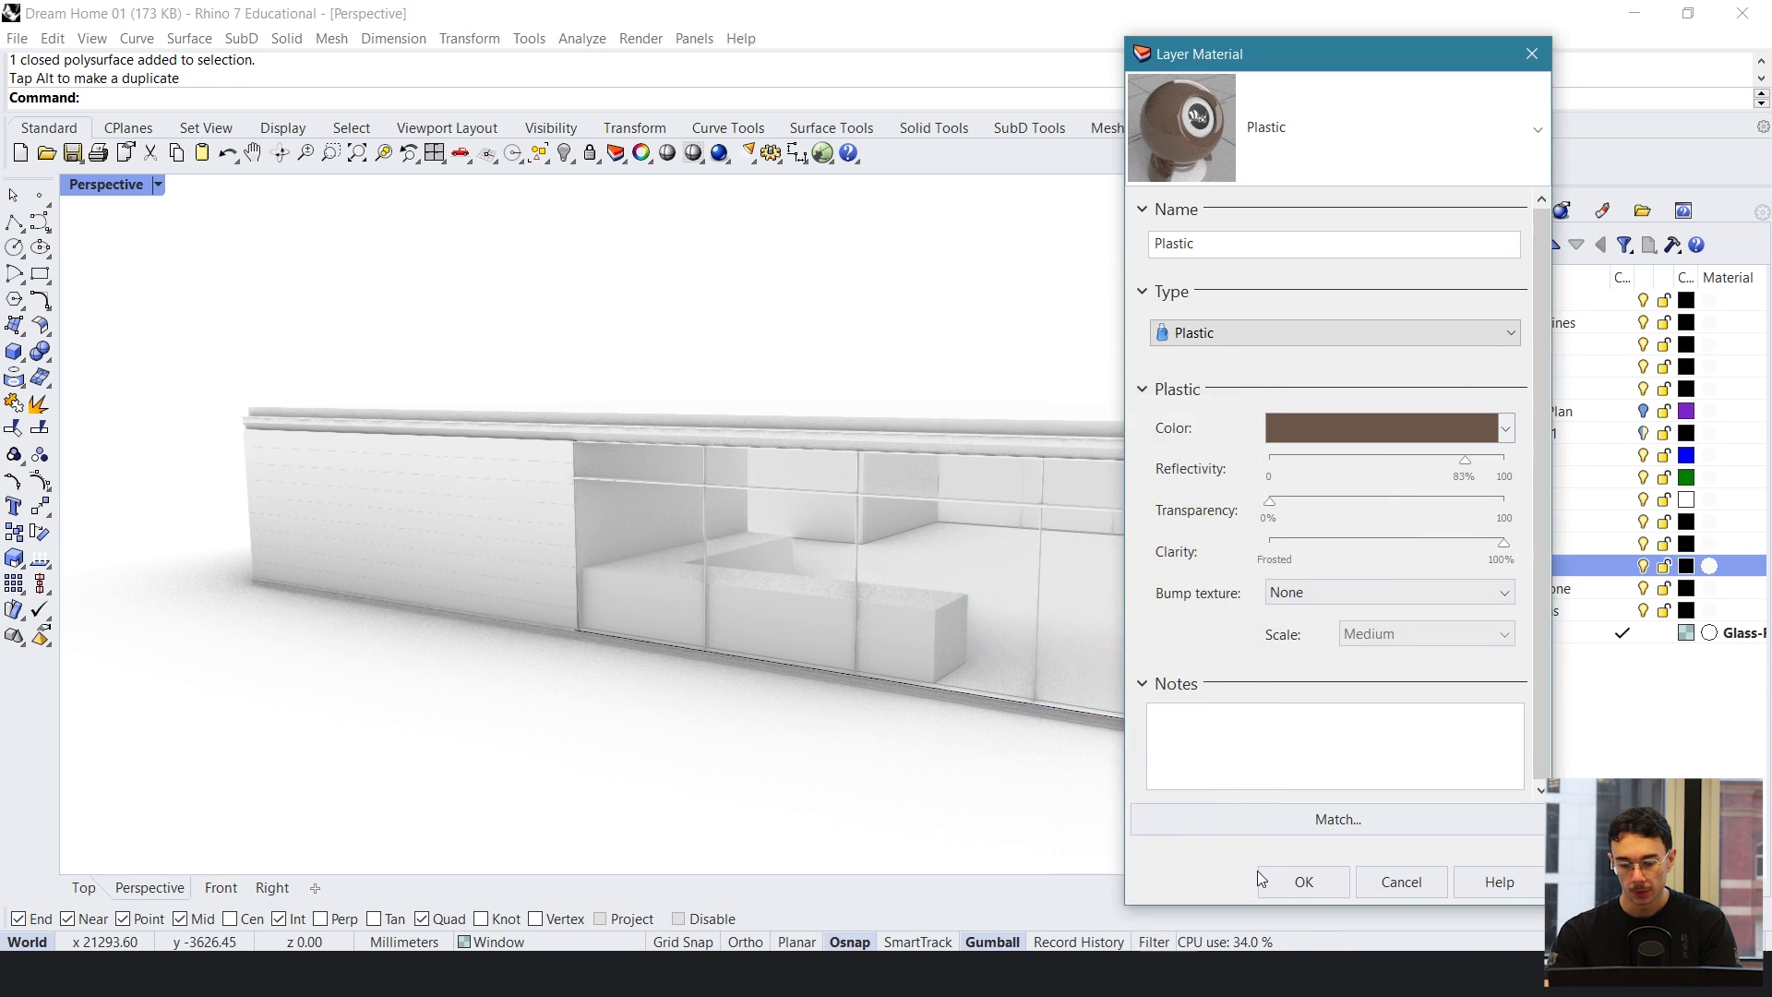
click(1267, 878)
- Move the roof slab onto the Bronze layer and deselect it
right_drag(1210, 701, 1053, 544)
scroll(1172, 212, up, 8)
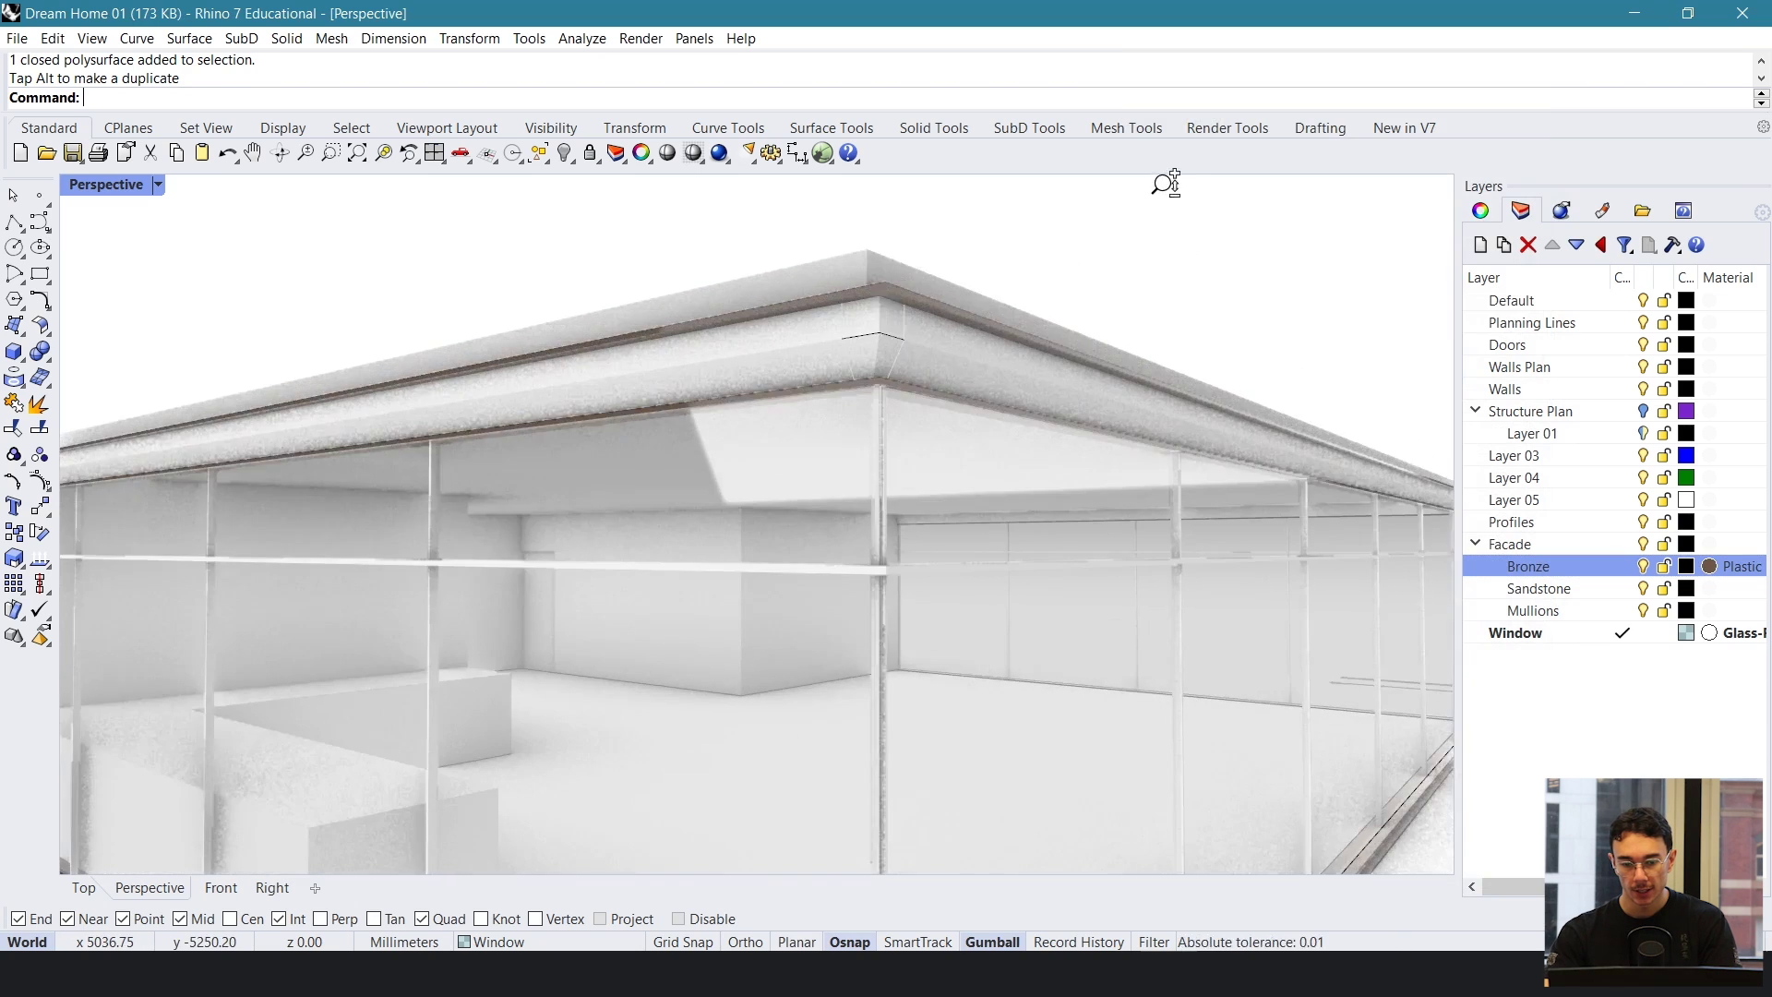
shift+right_drag(657, 415, 764, 407)
click(984, 276)
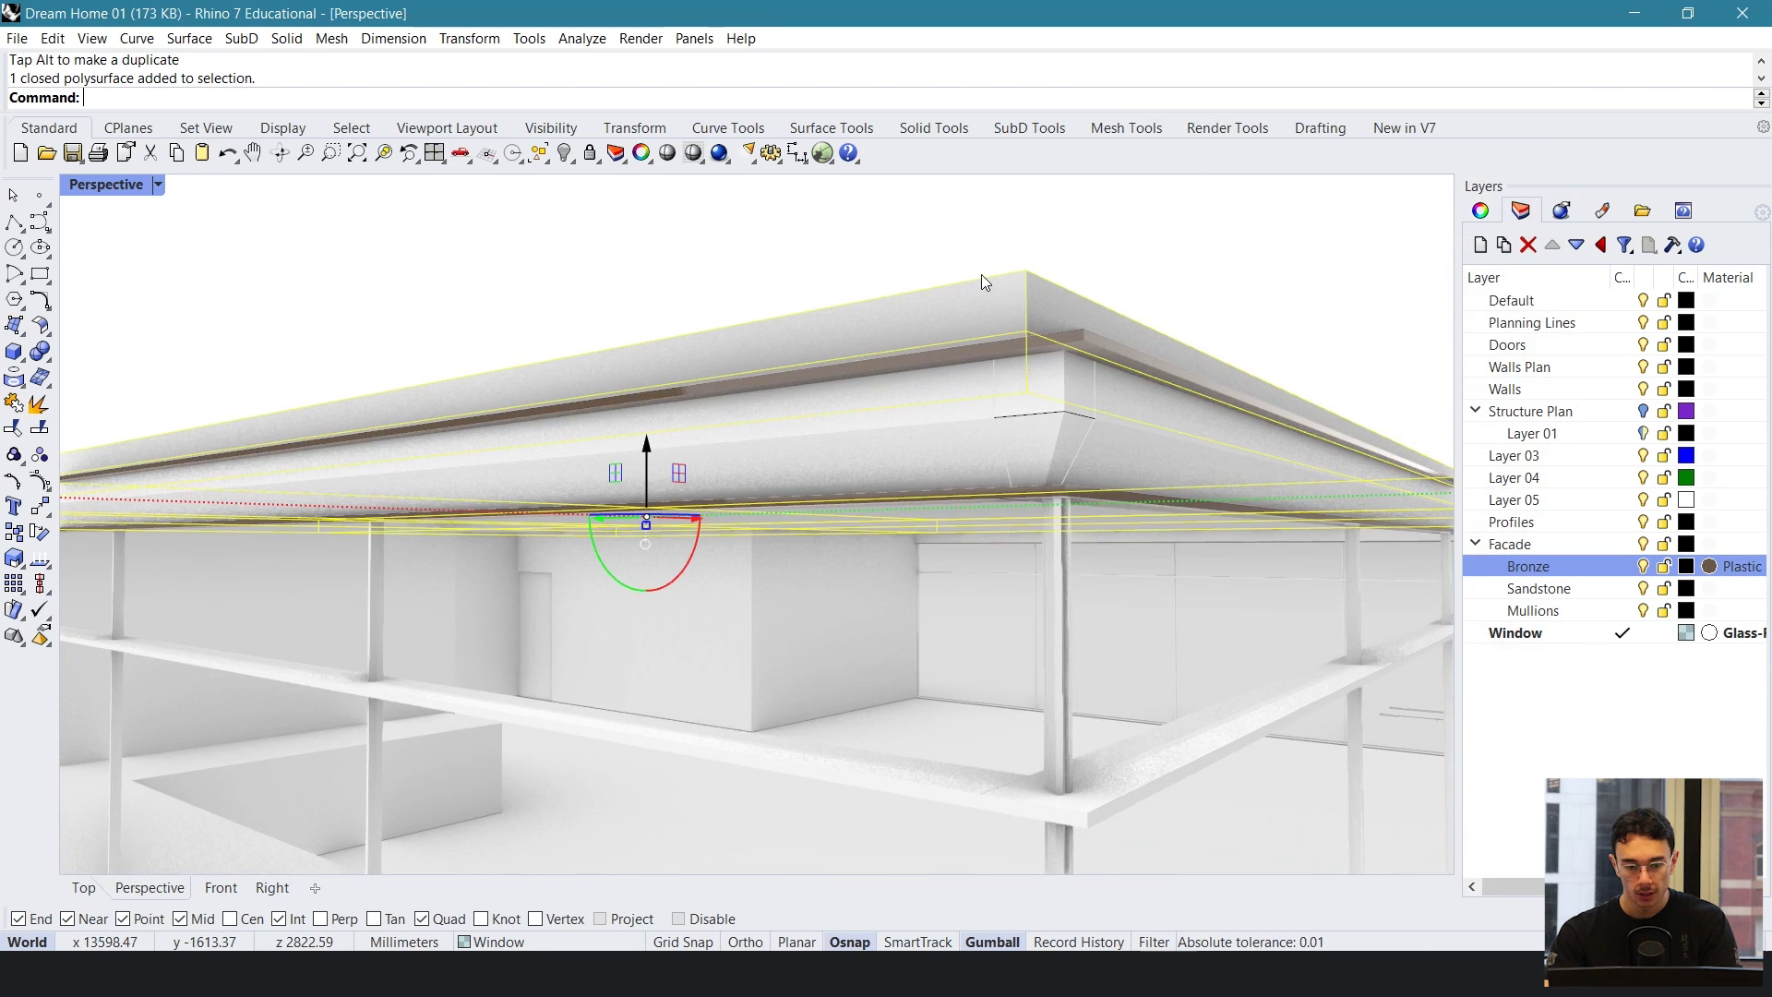
right_drag(991, 309, 1089, 419)
right_click(1573, 574)
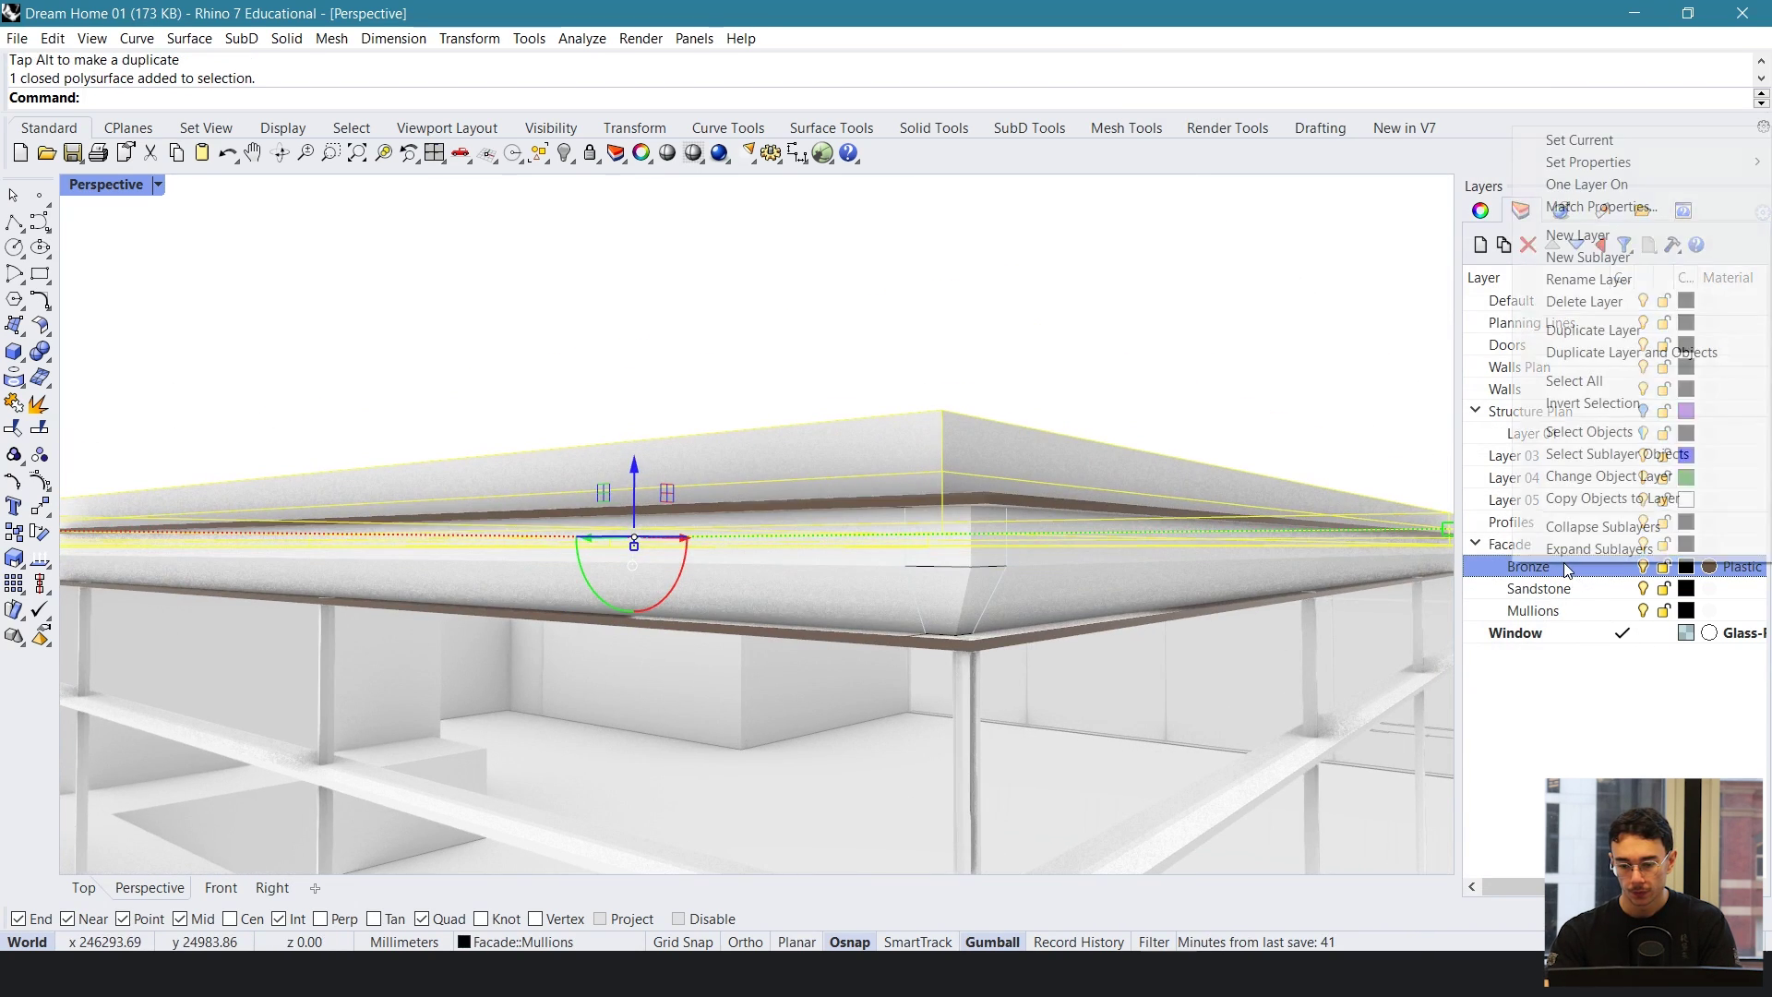
click(1569, 477)
key(Escape)
scroll(1006, 494, down, 6)
scroll(1004, 510, up, 8)
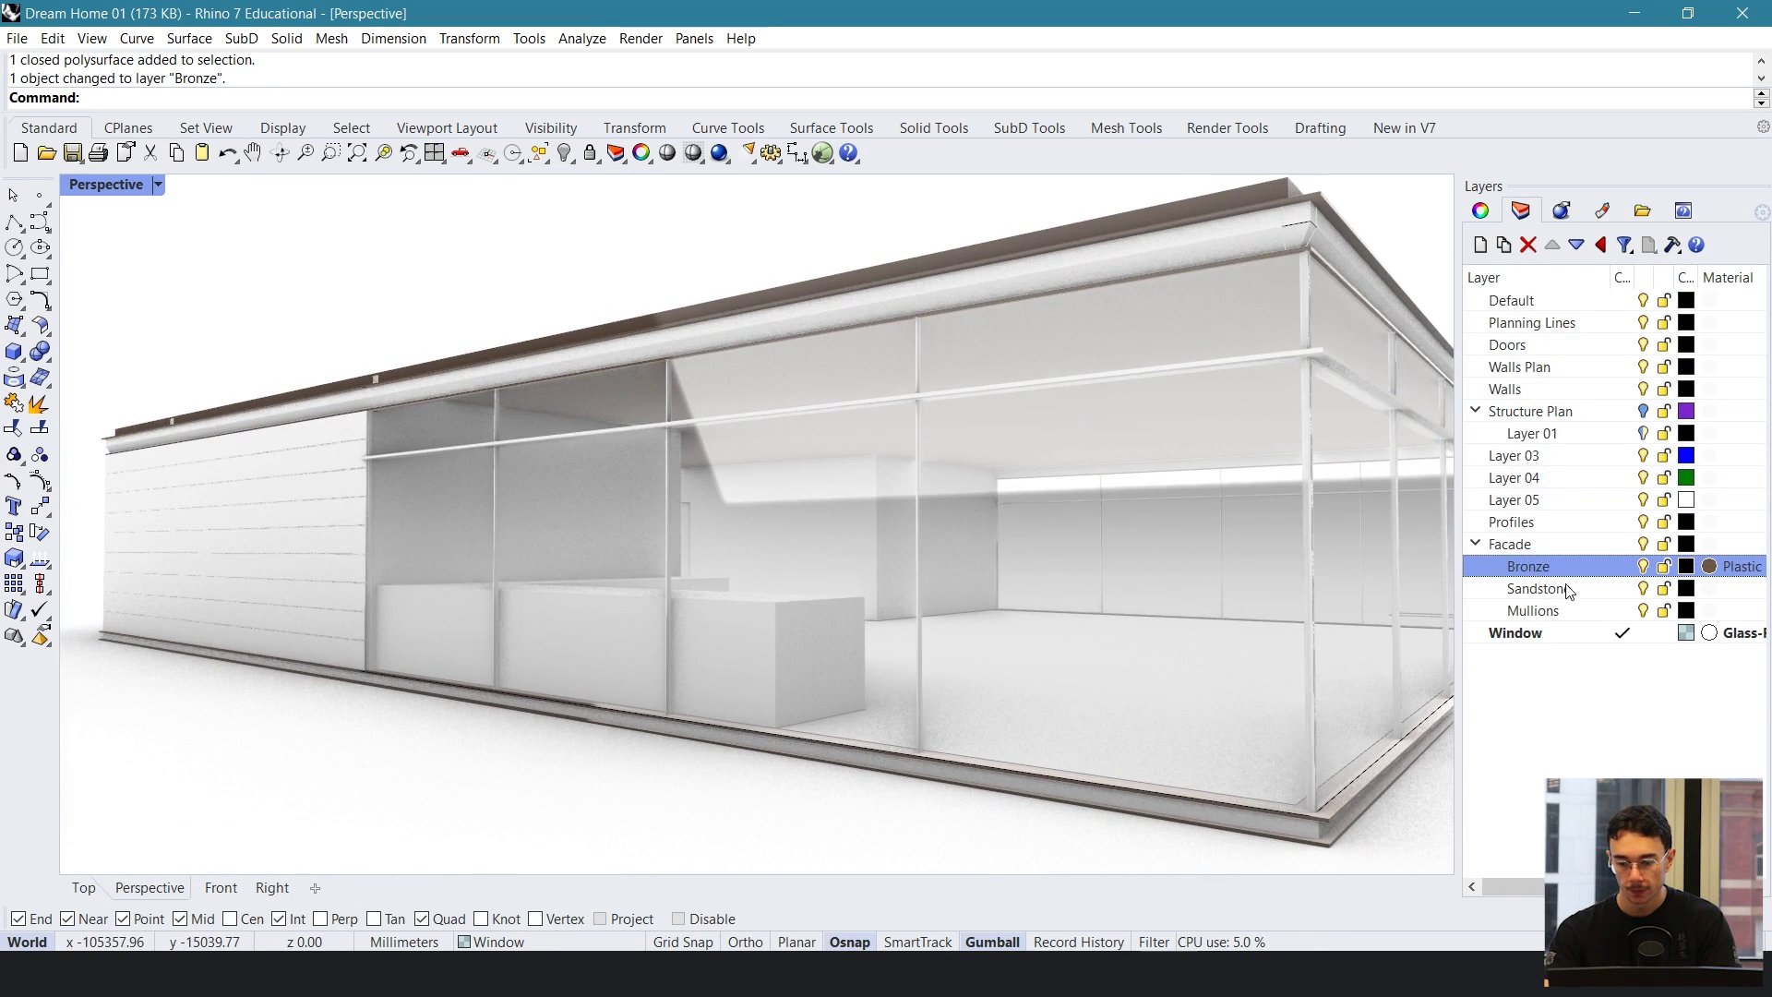
- Give the Sandstone layer a Plaster material in a pale sand colour of about RGB 219, 204, 154
click(1708, 588)
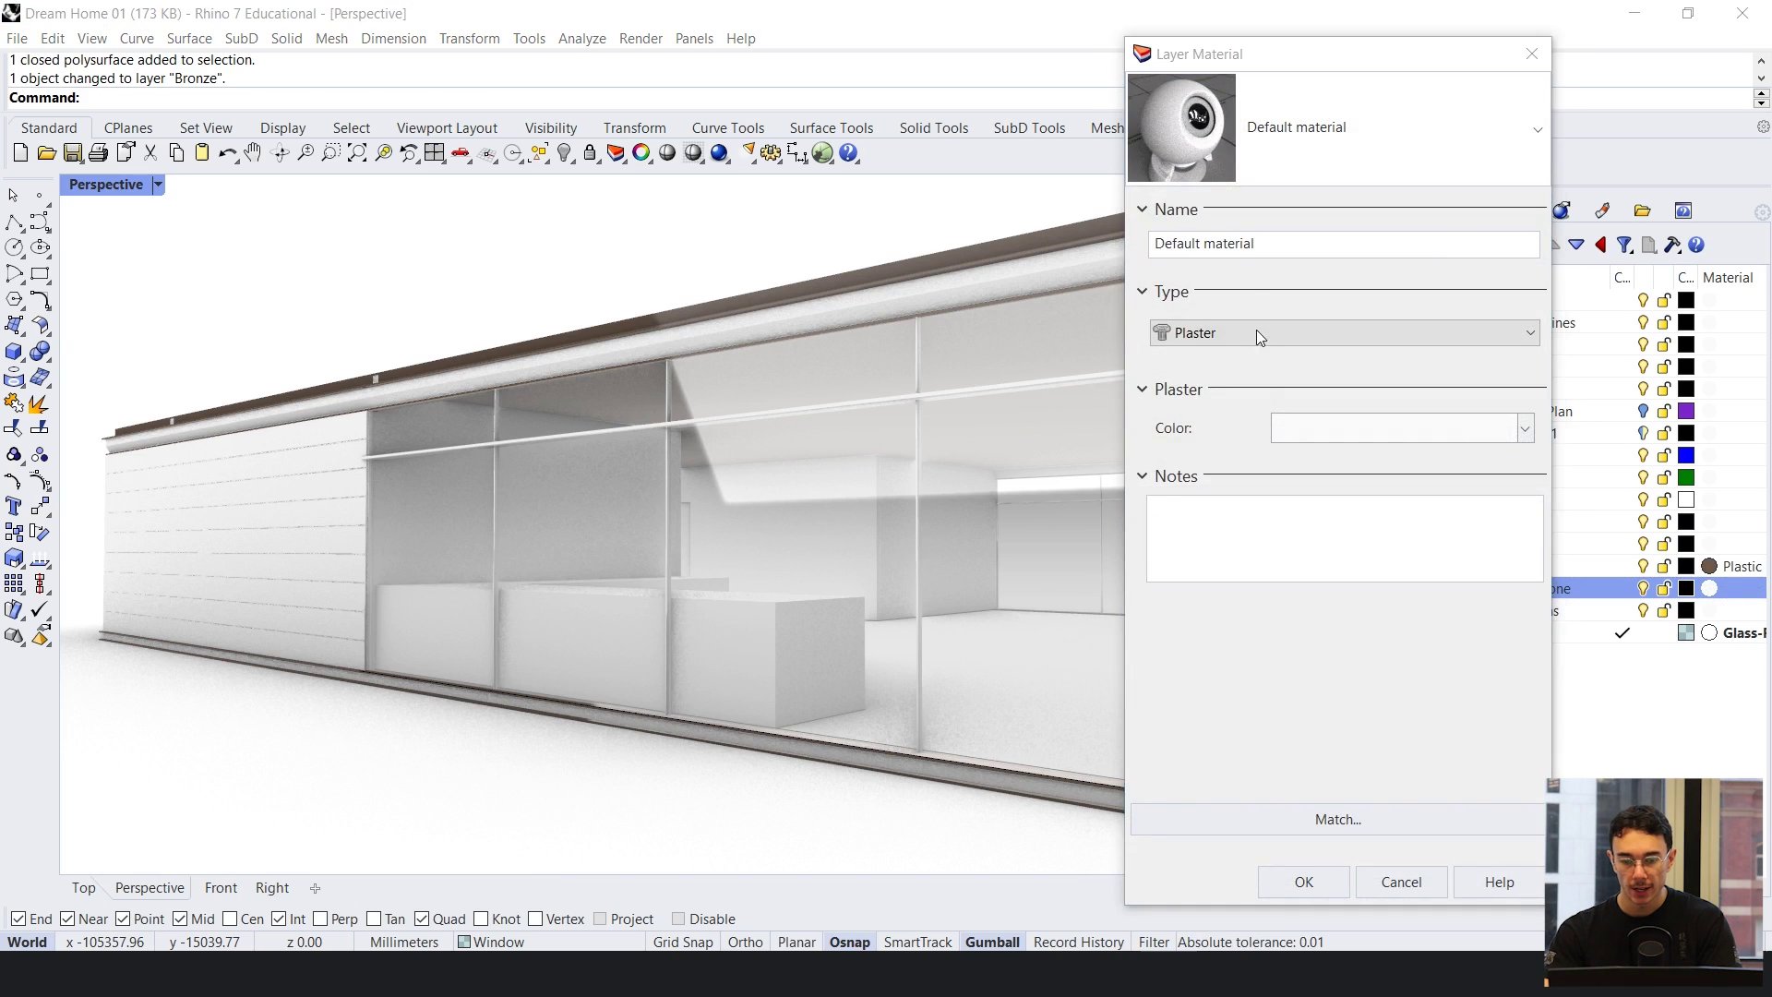
click(1249, 334)
click(1247, 337)
click(1213, 342)
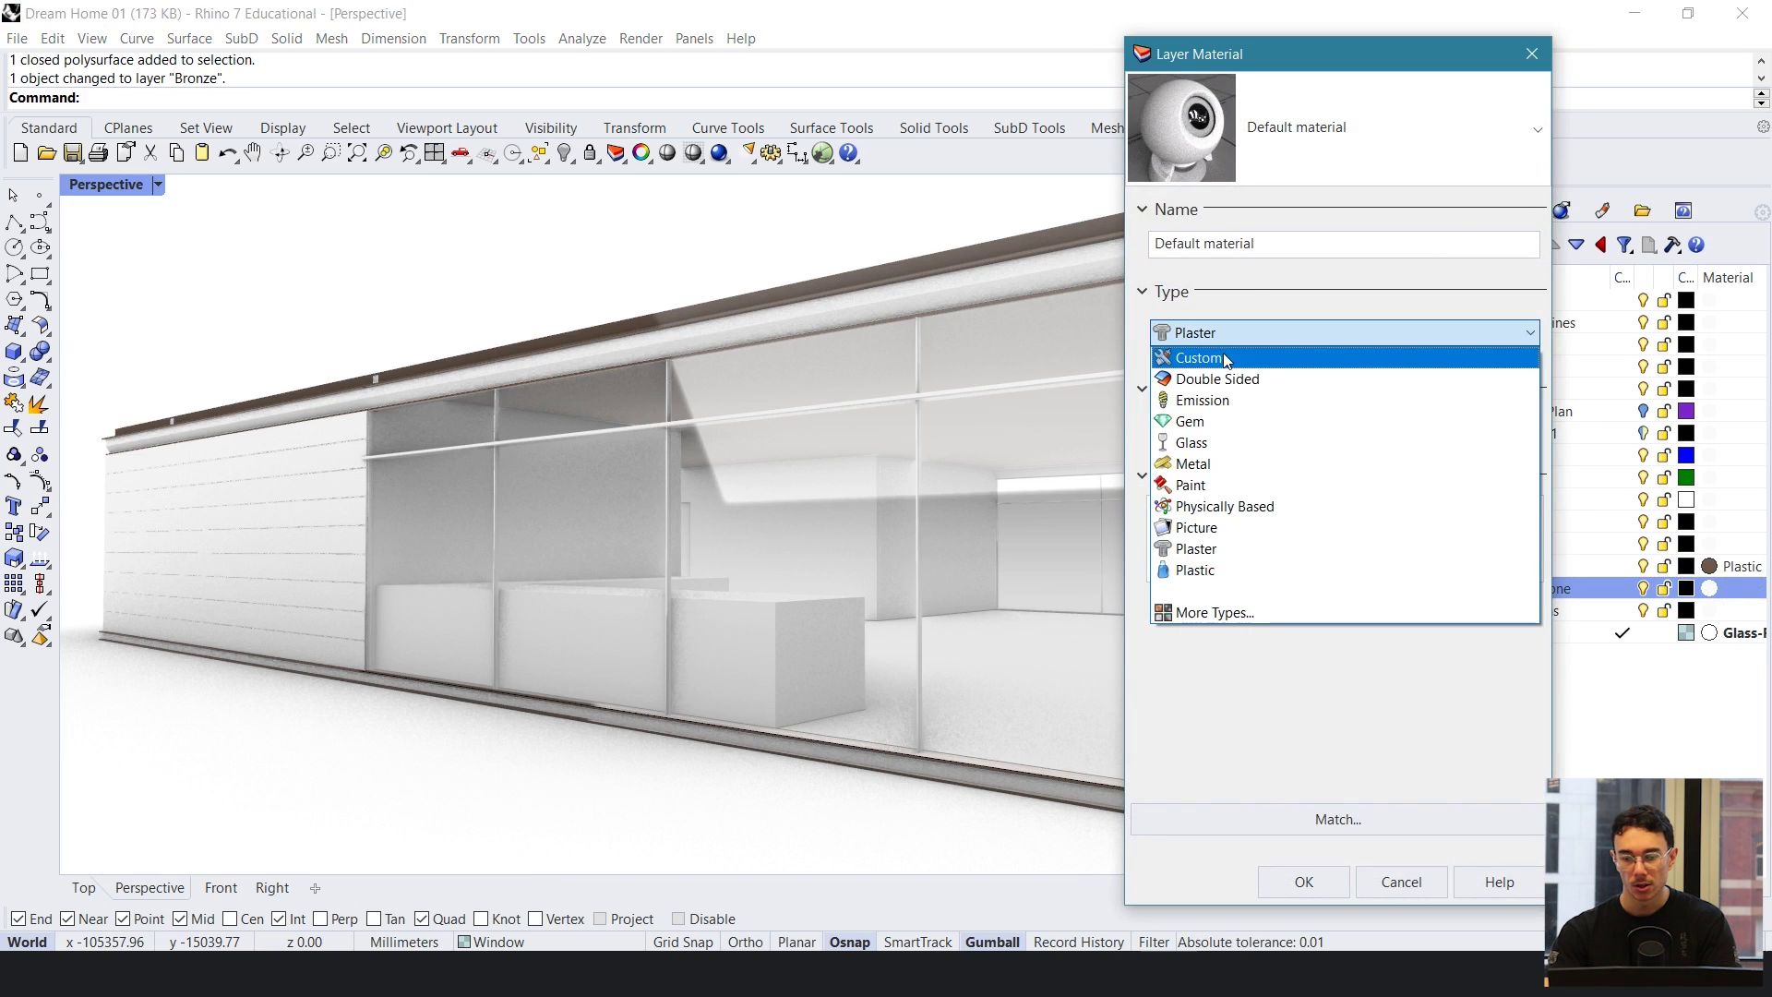
click(1252, 347)
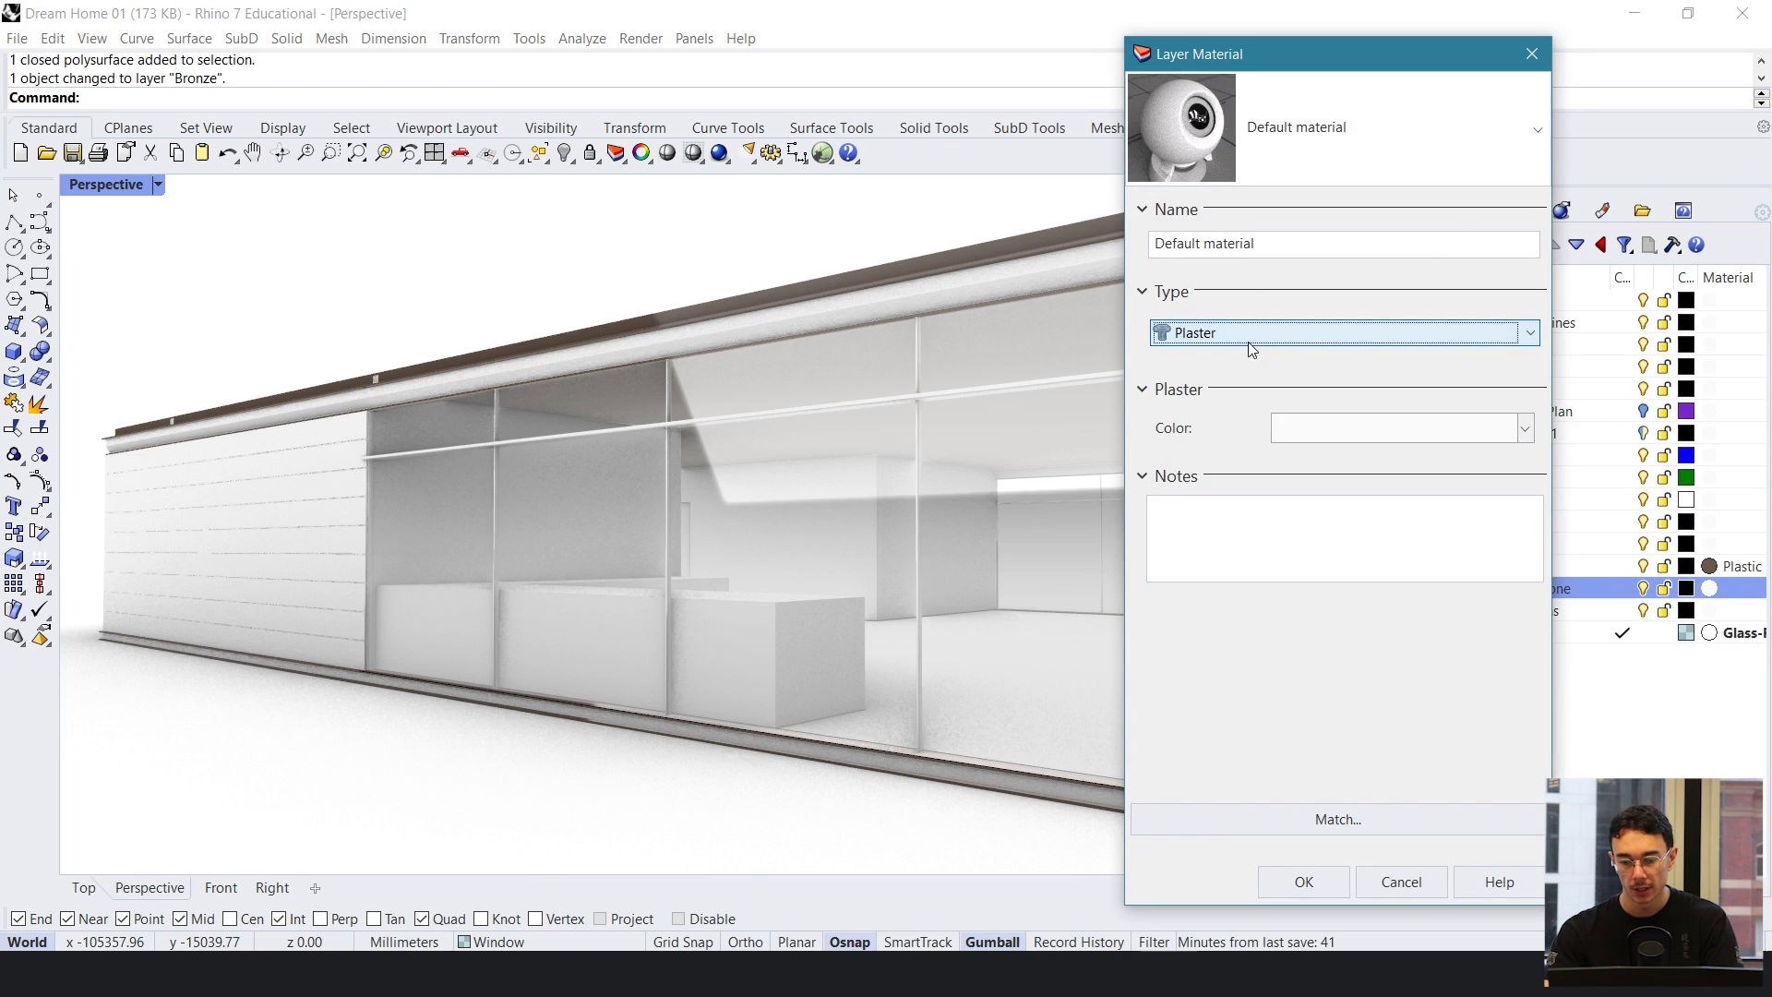
click(1335, 428)
click(1169, 528)
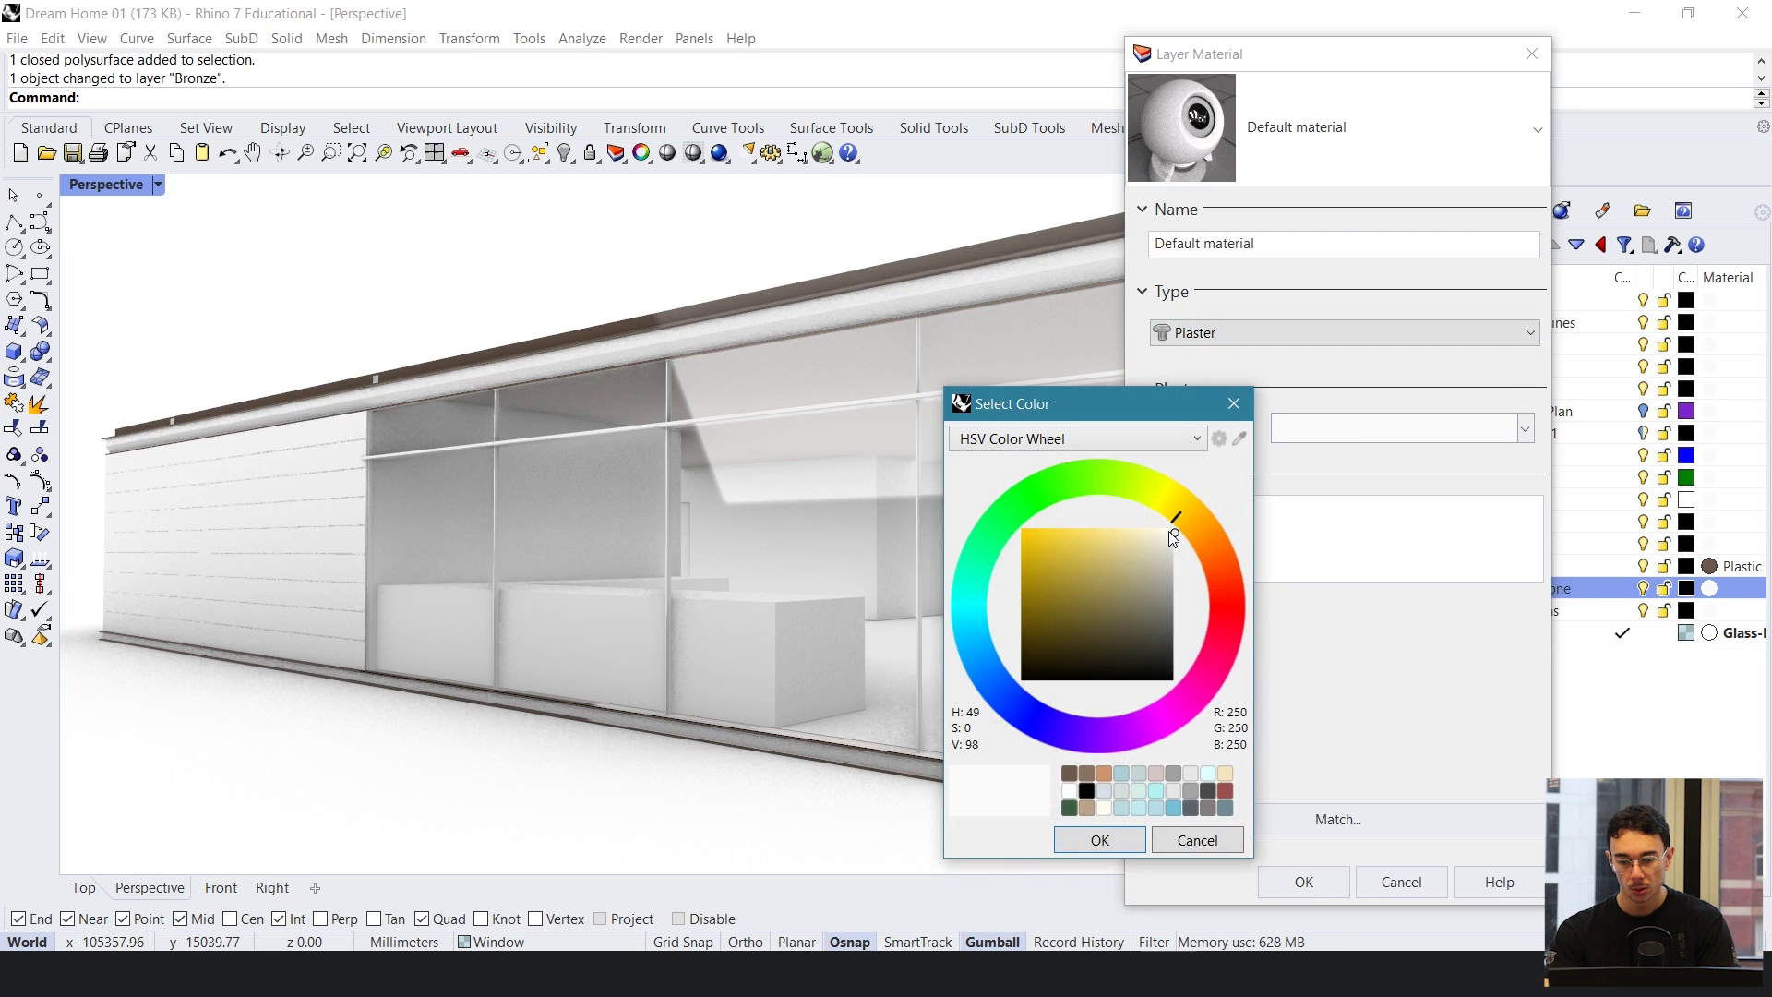
click(1142, 543)
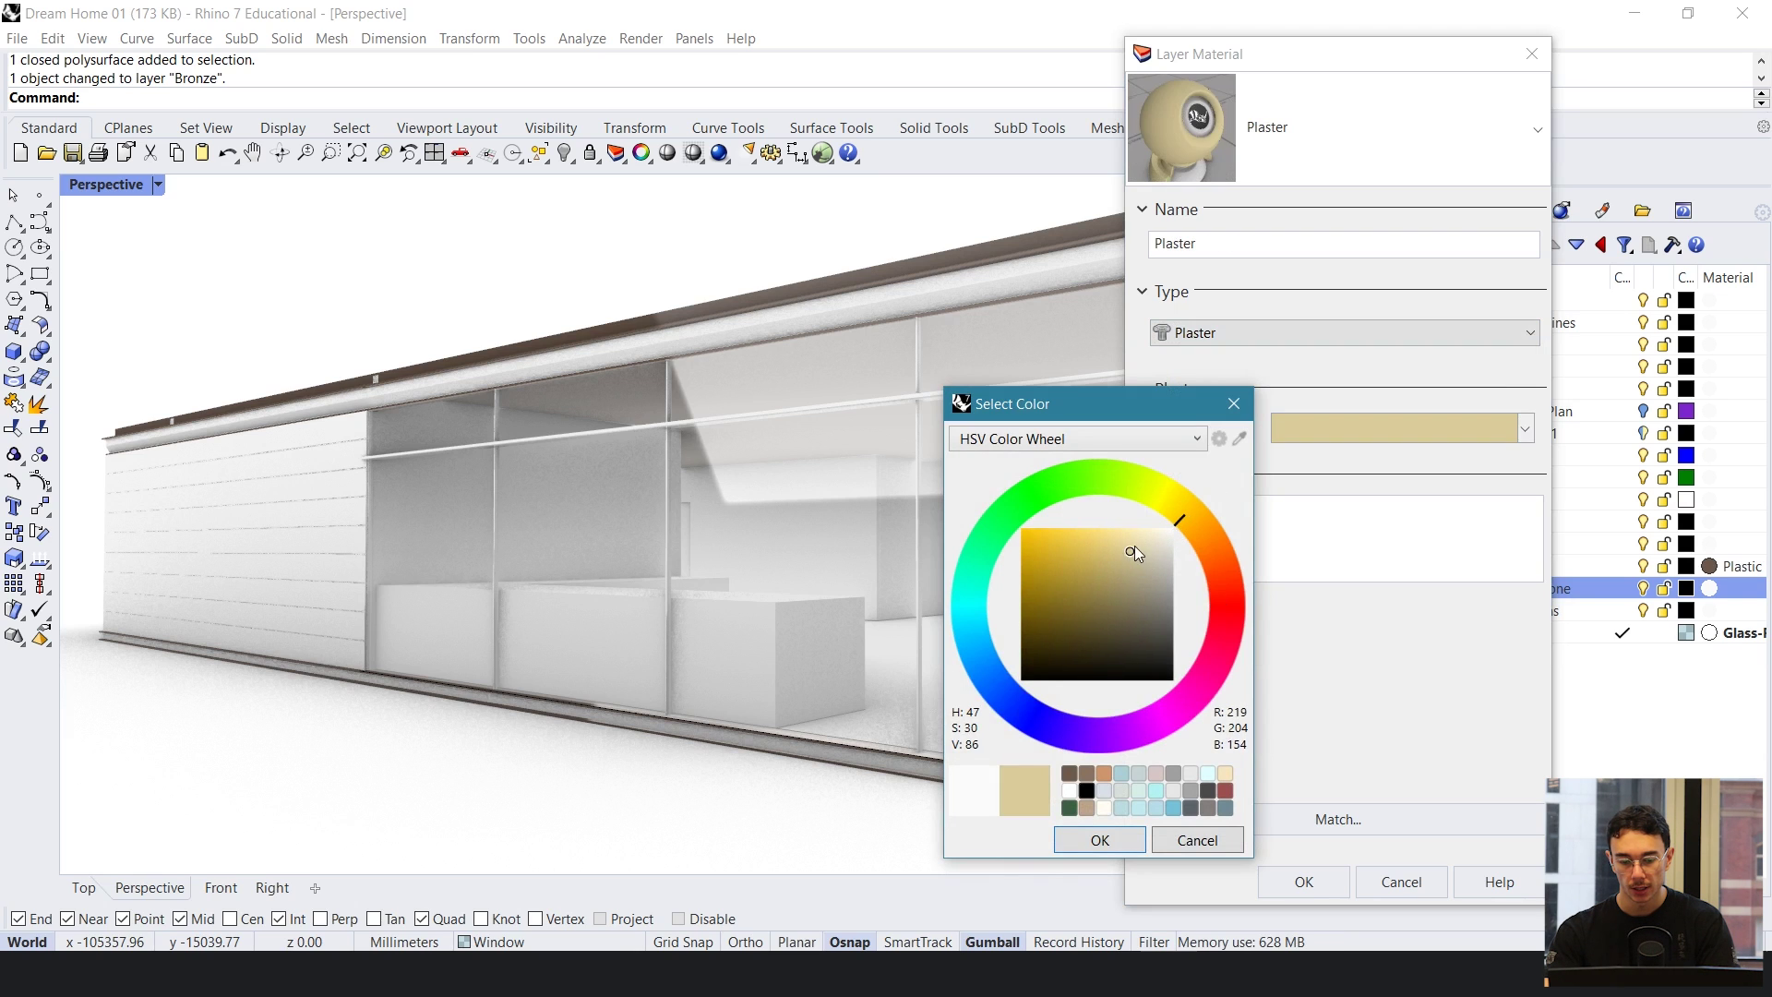
click(1076, 841)
click(1300, 882)
- Try assigning the house's floor surface to the Sandstone layer, and undo that layer change
right_drag(358, 498, 741, 602)
scroll(771, 646, up, 6)
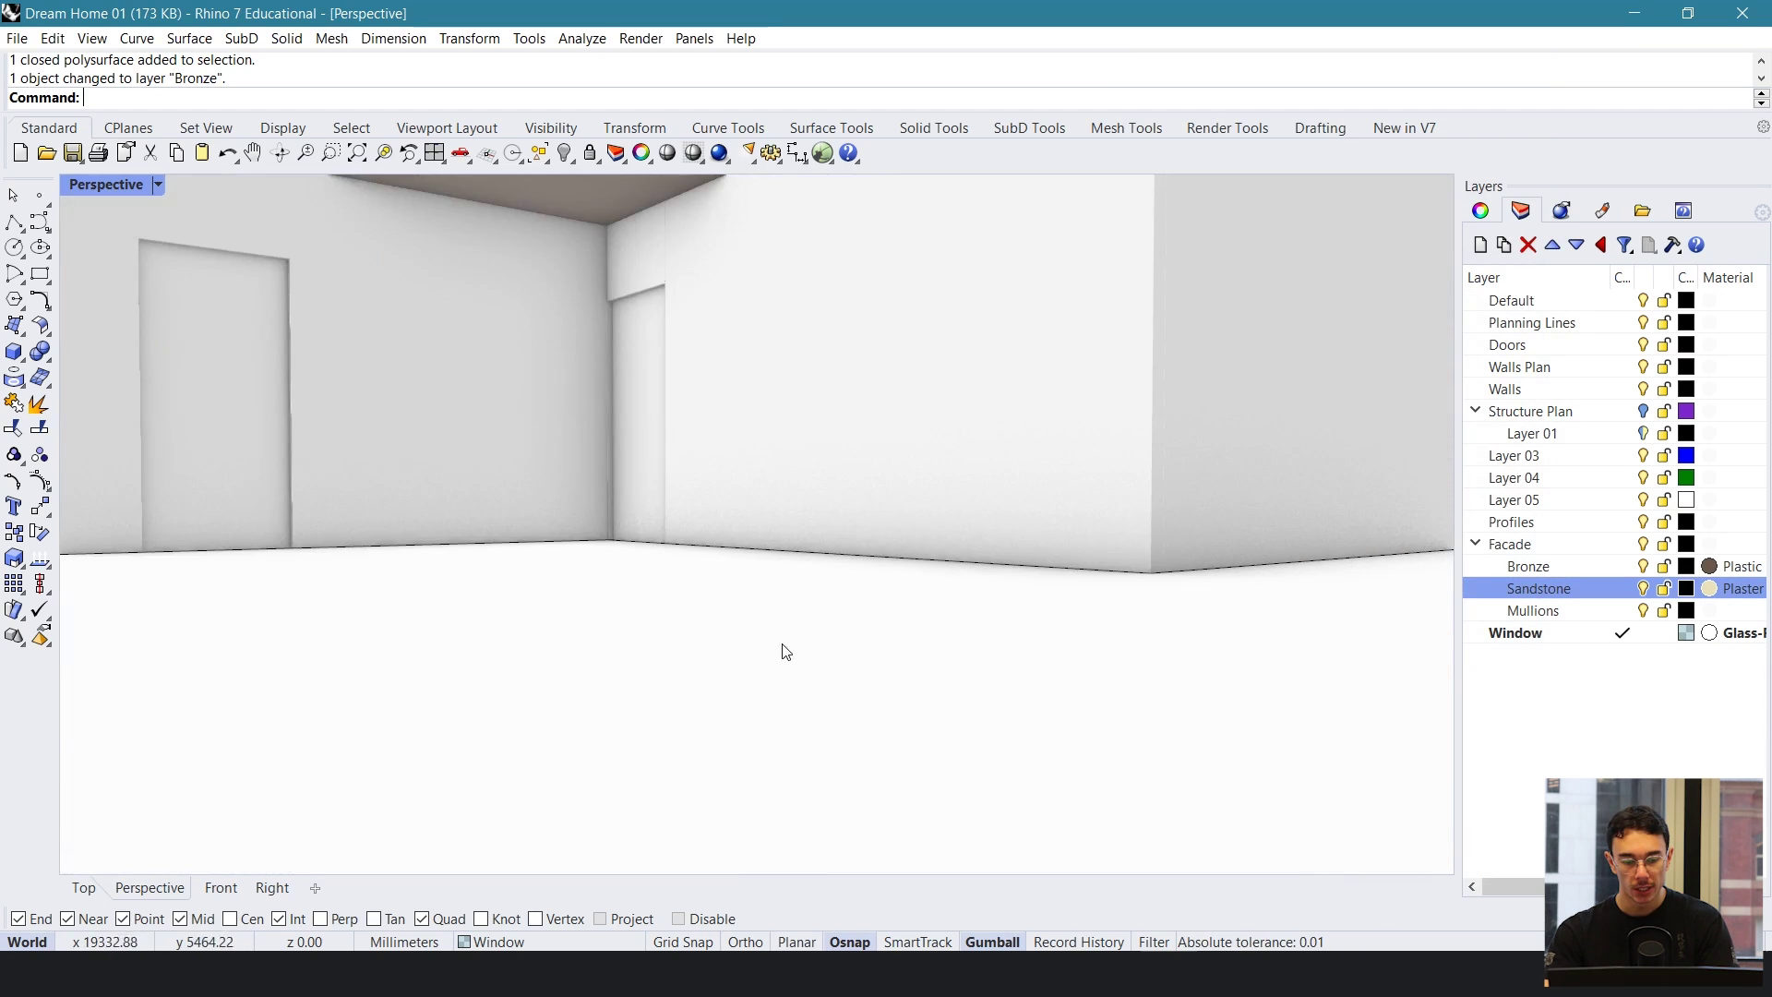
scroll(787, 647, down, 2)
click(808, 642)
scroll(810, 642, down, 5)
scroll(1338, 578, down, 4)
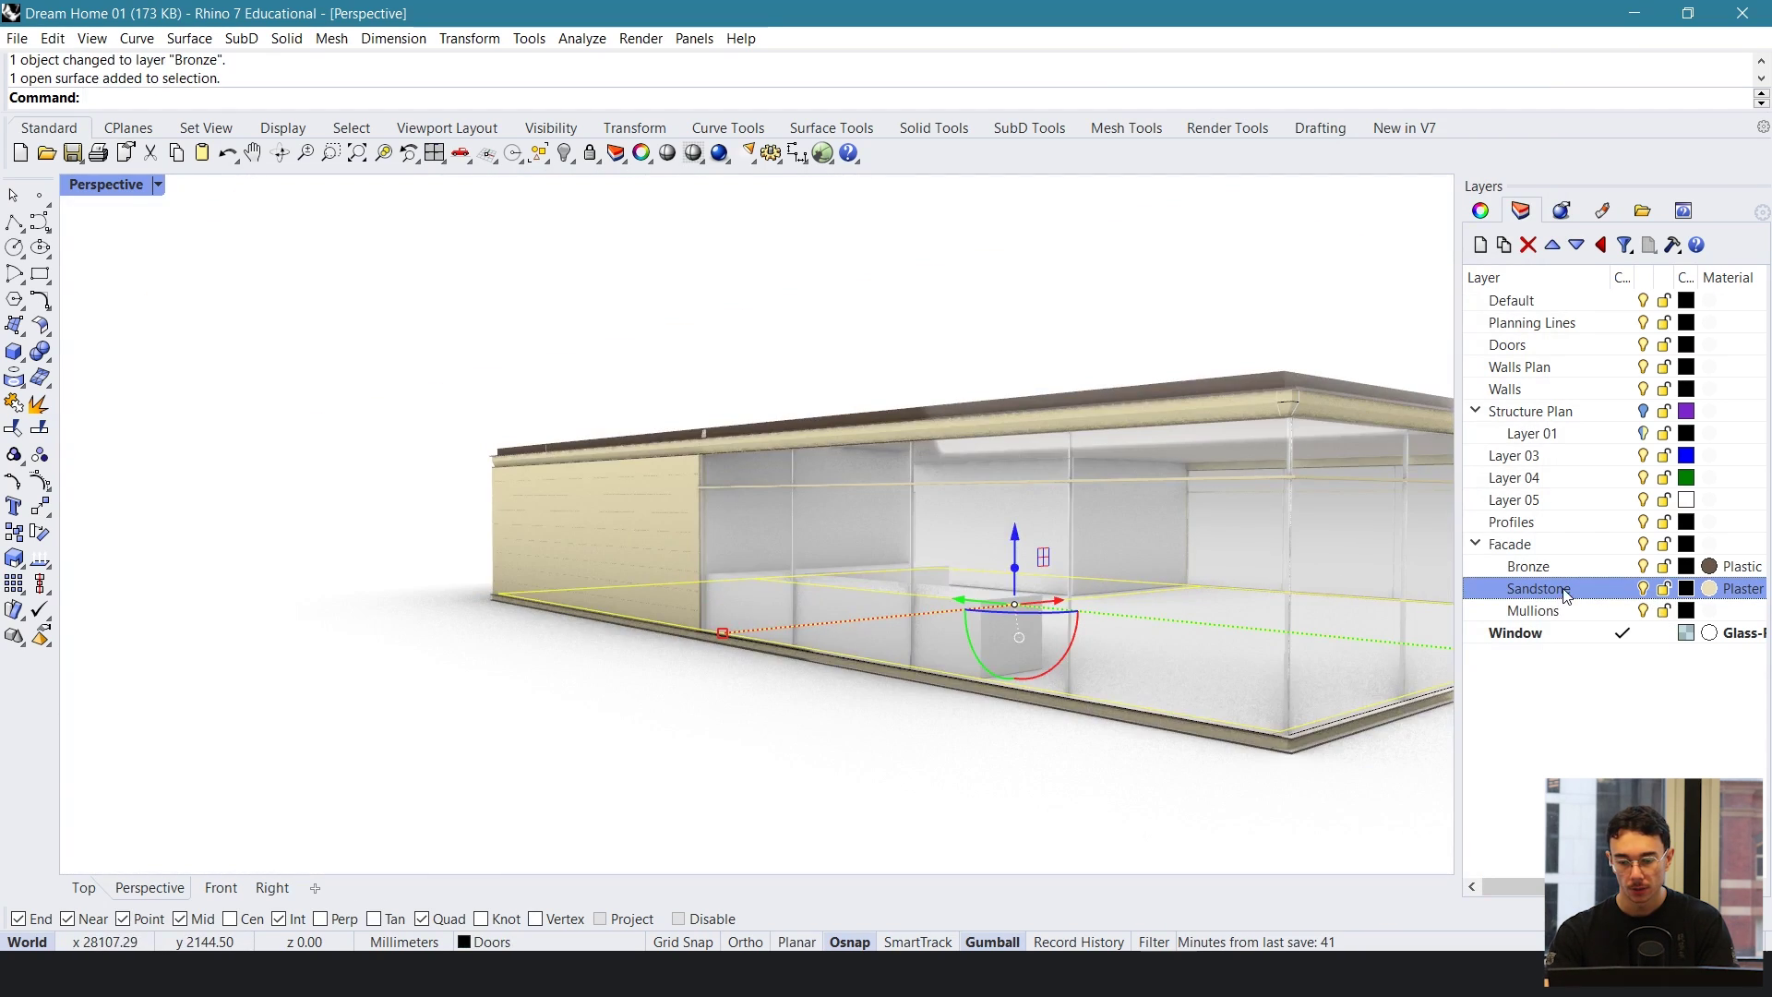
right_click(1513, 588)
click(1587, 504)
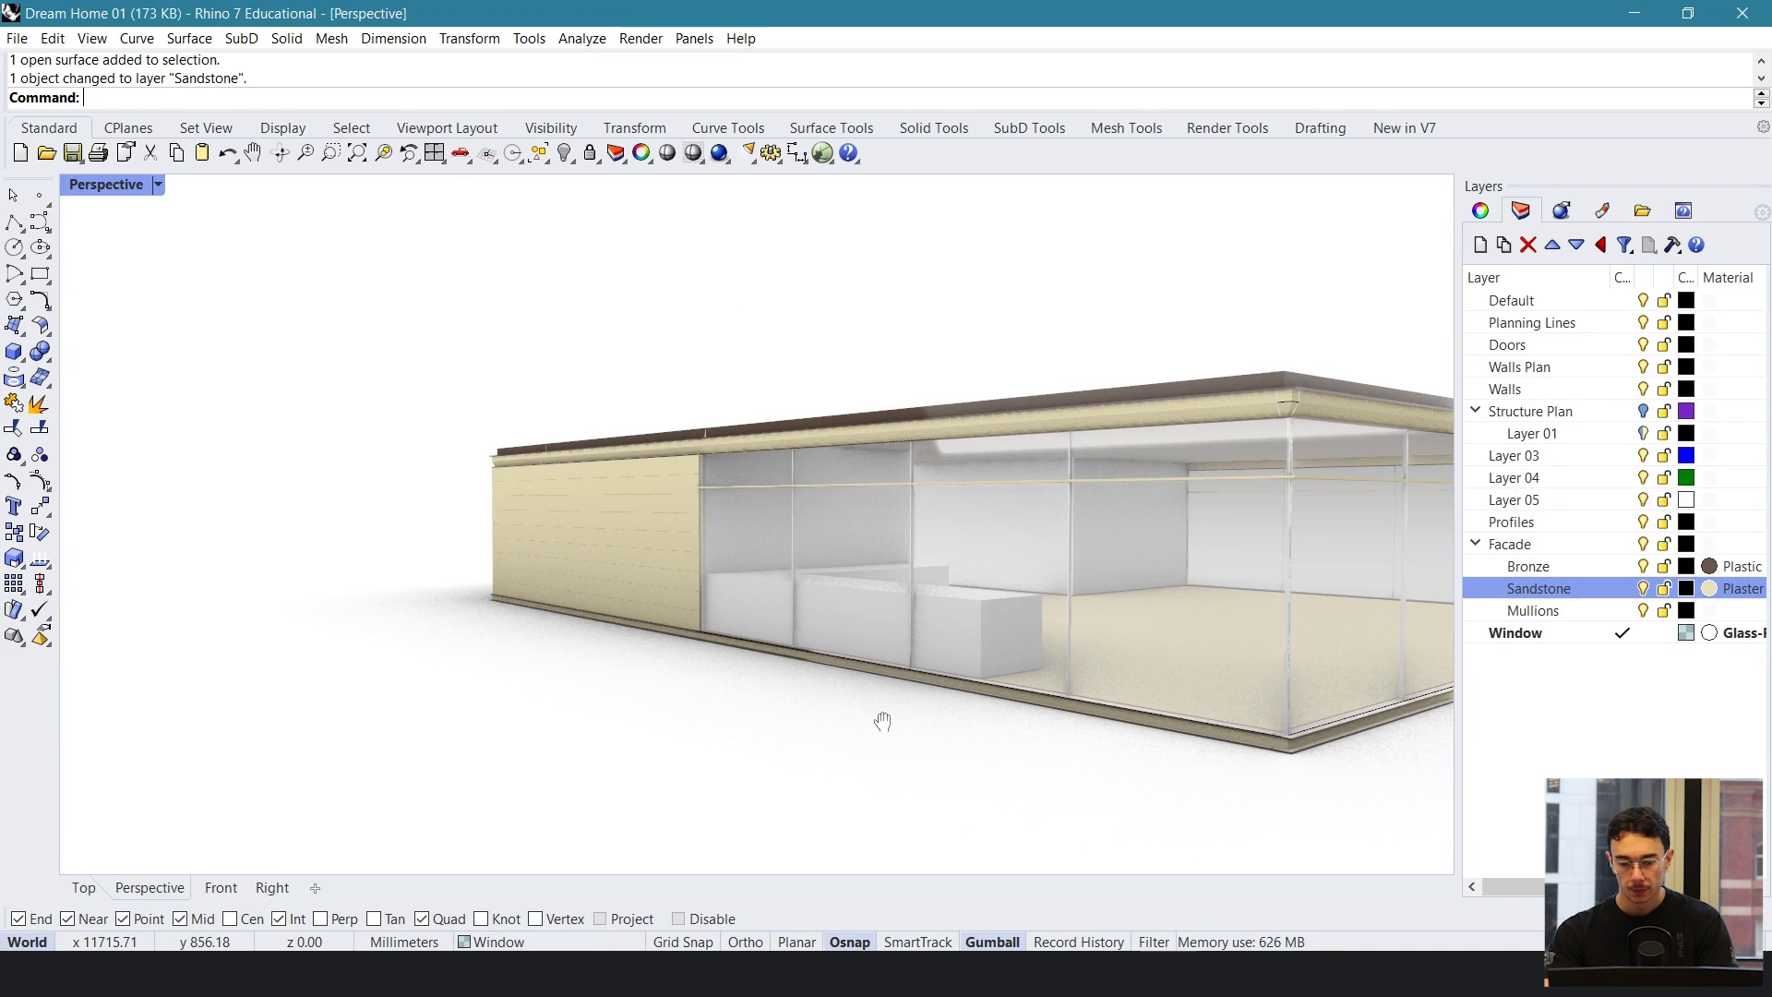
key(ctrl+z)
scroll(600, 581, up, 3)
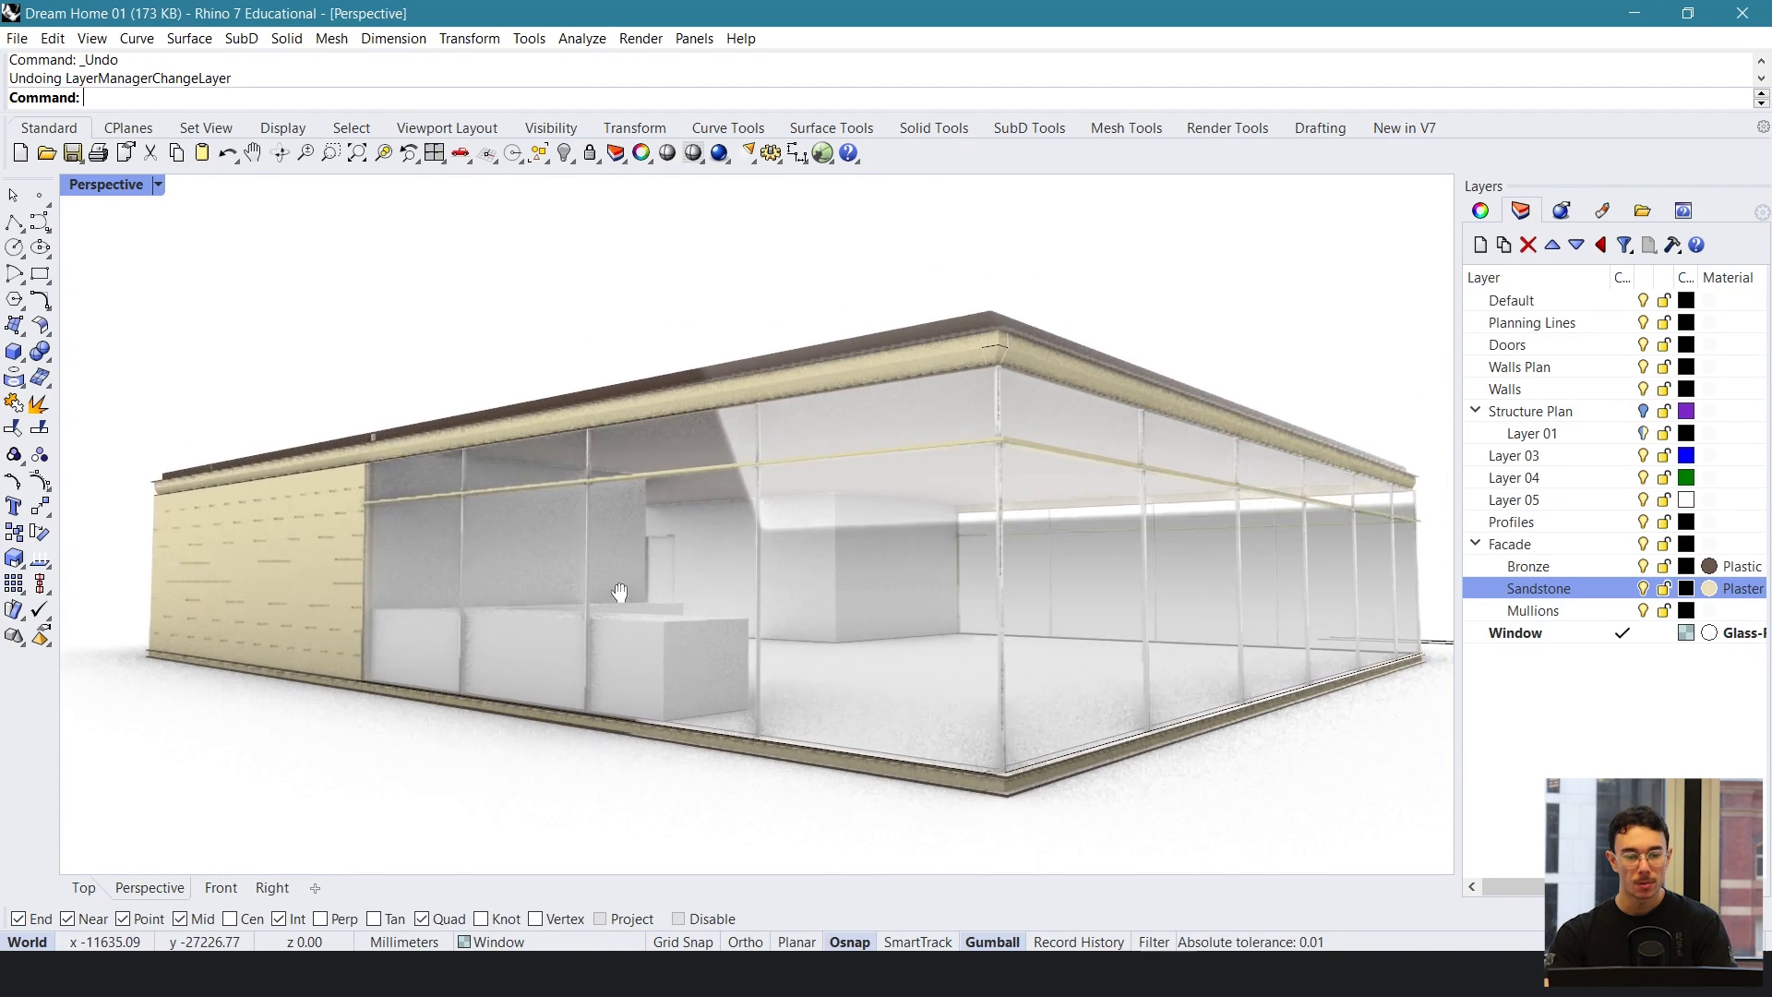